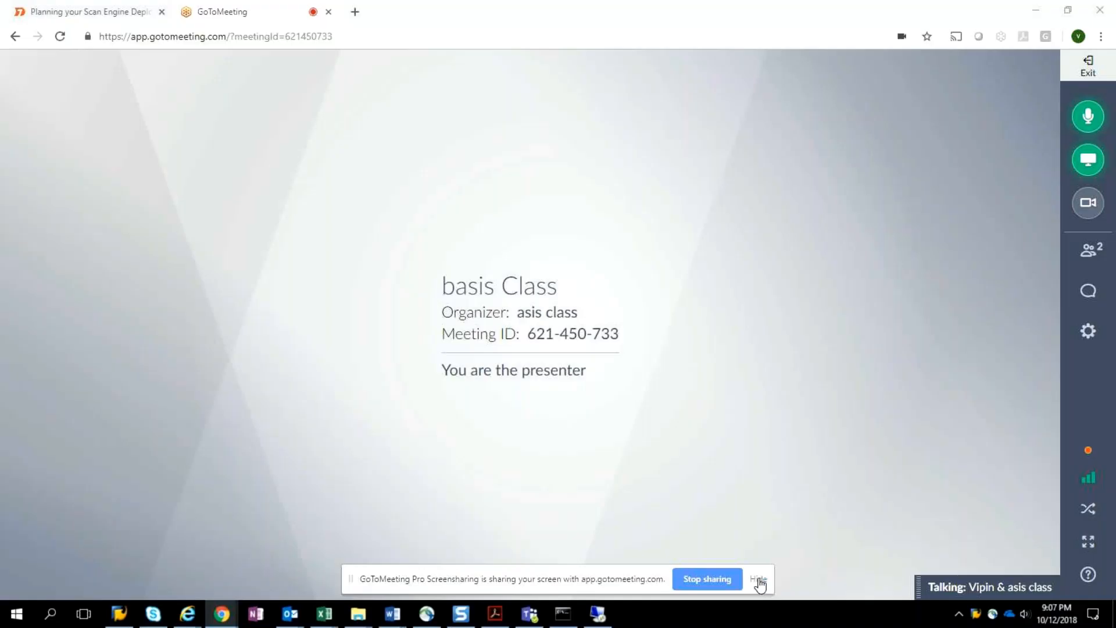
# Step: Hide the sharing notice and bring the remote desktop session with the SAP IMG to the front
pyautogui.click(759, 578)
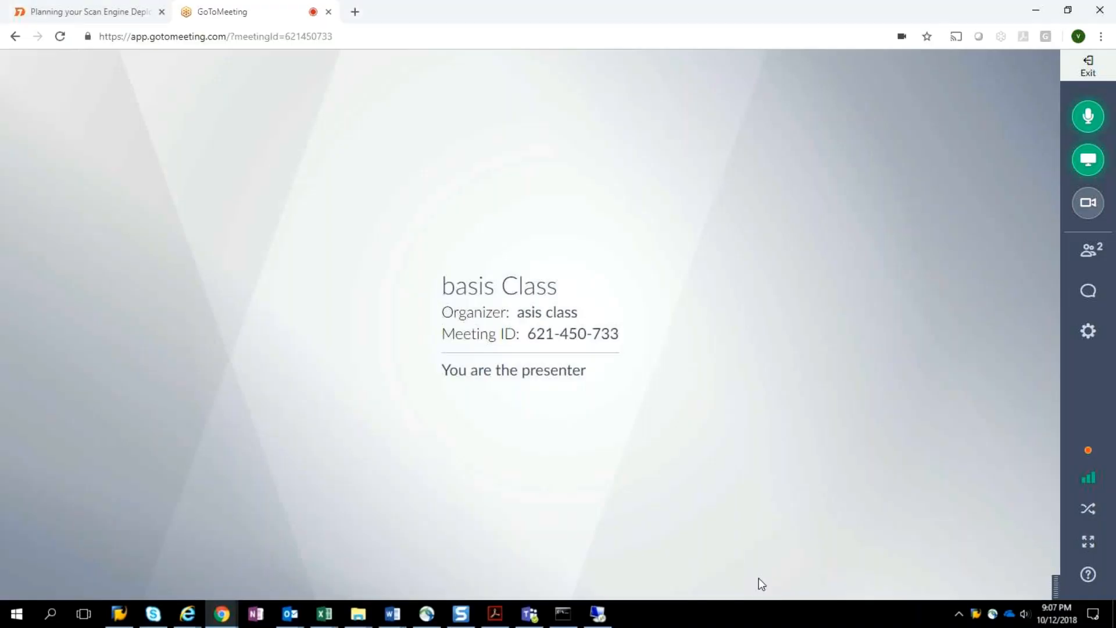
pyautogui.click(597, 617)
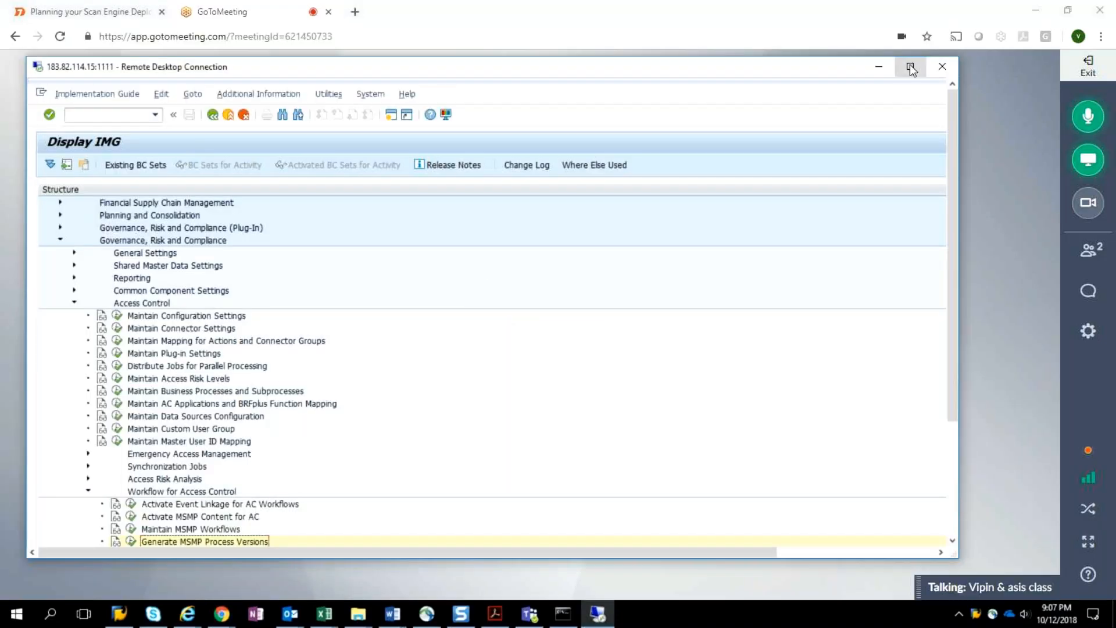
# Step: Maximize the remote desktop and run Define Workflow-Related MSMP Rules under Workflow for Access Control
pyautogui.click(911, 69)
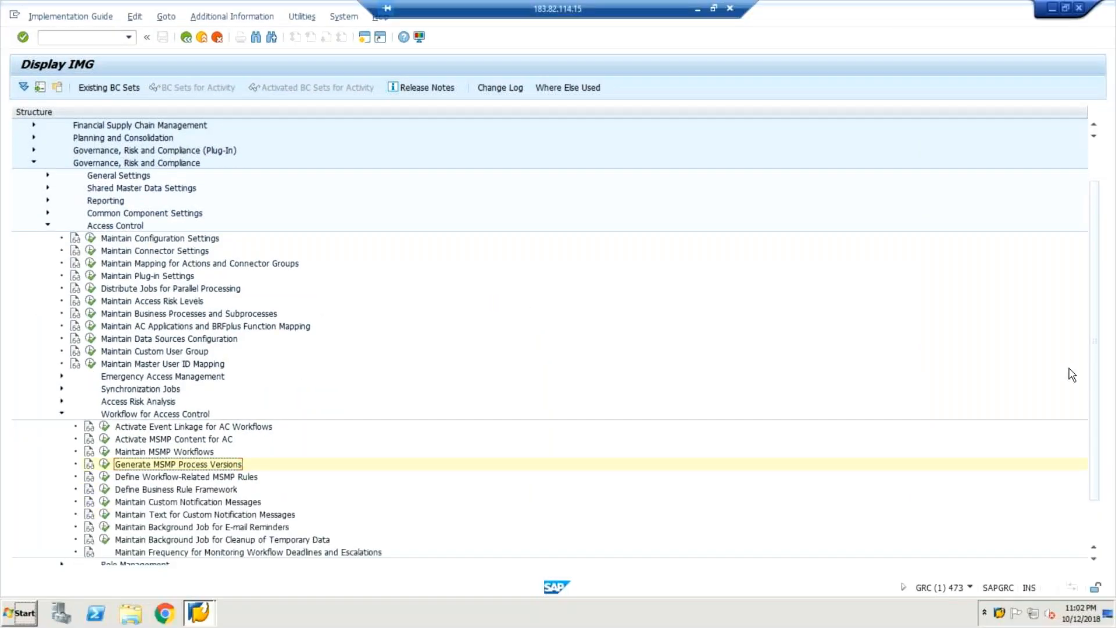
pyautogui.scroll(-2, 983, 354)
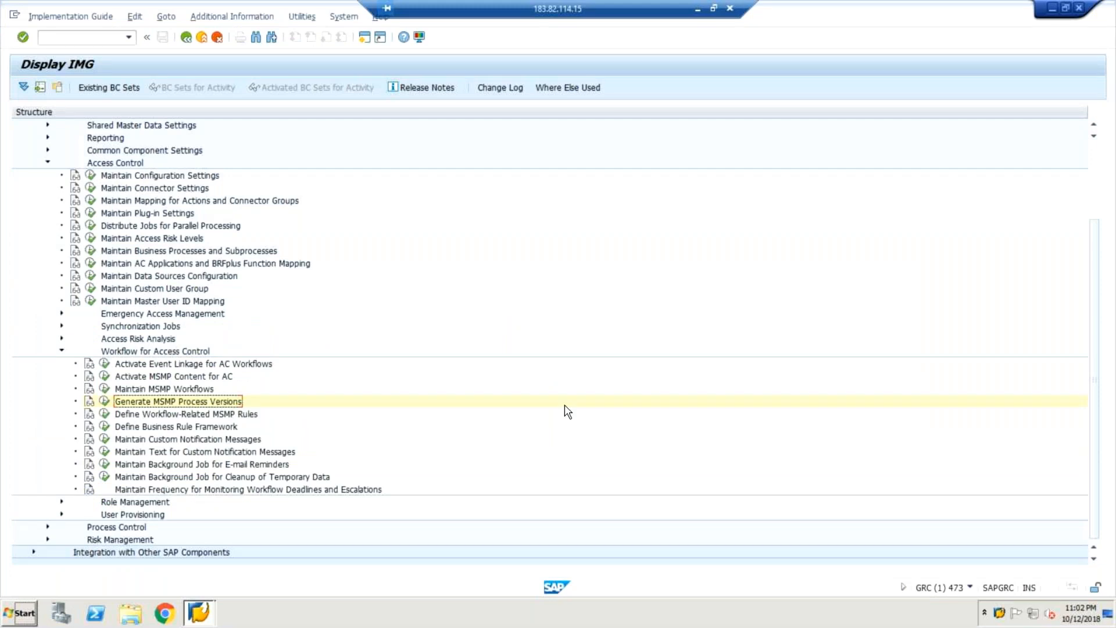
pyautogui.click(107, 415)
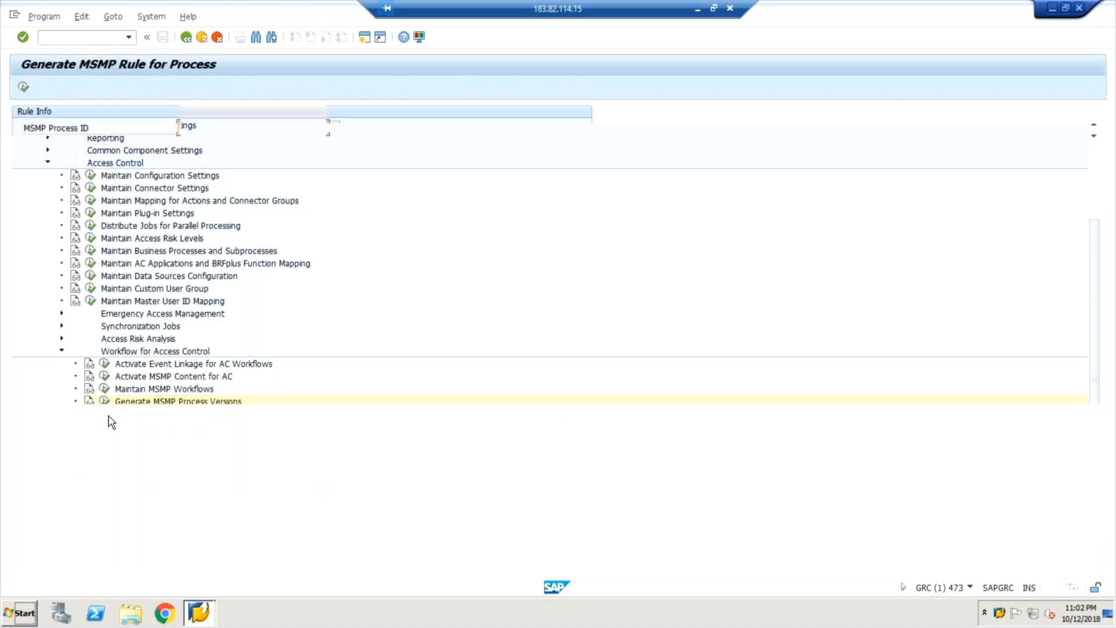
pyautogui.click(184, 39)
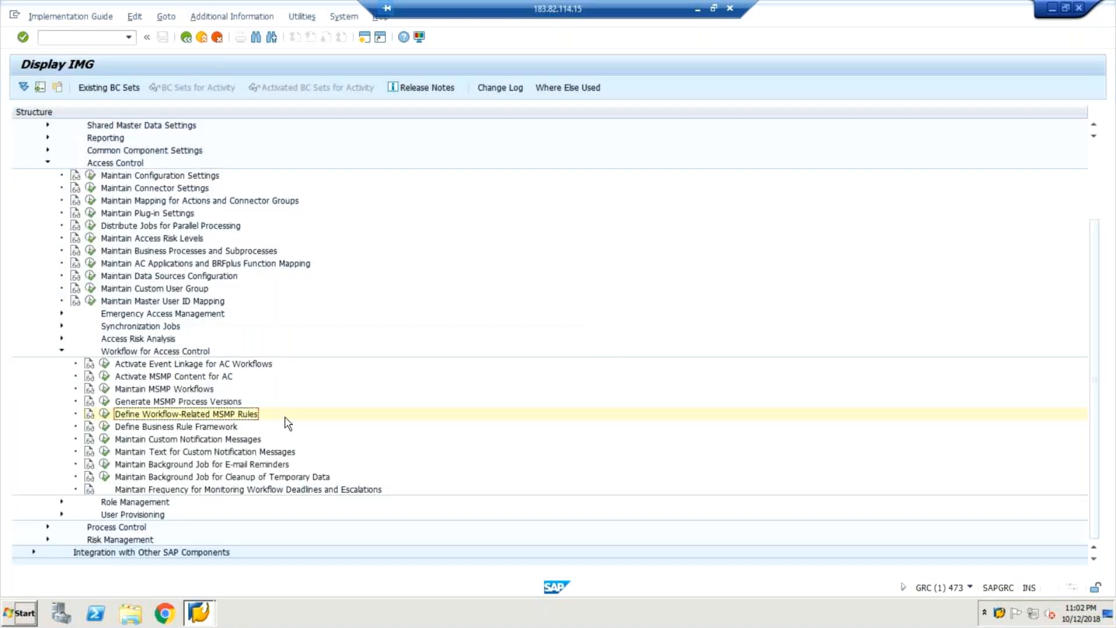
# Step: Choose SAP_GRAC_ACCESS_REQUEST, Initiator Rule and BRFplus Flat Rule (LineItem by LineItem) for the new MSMP rule
pyautogui.click(104, 414)
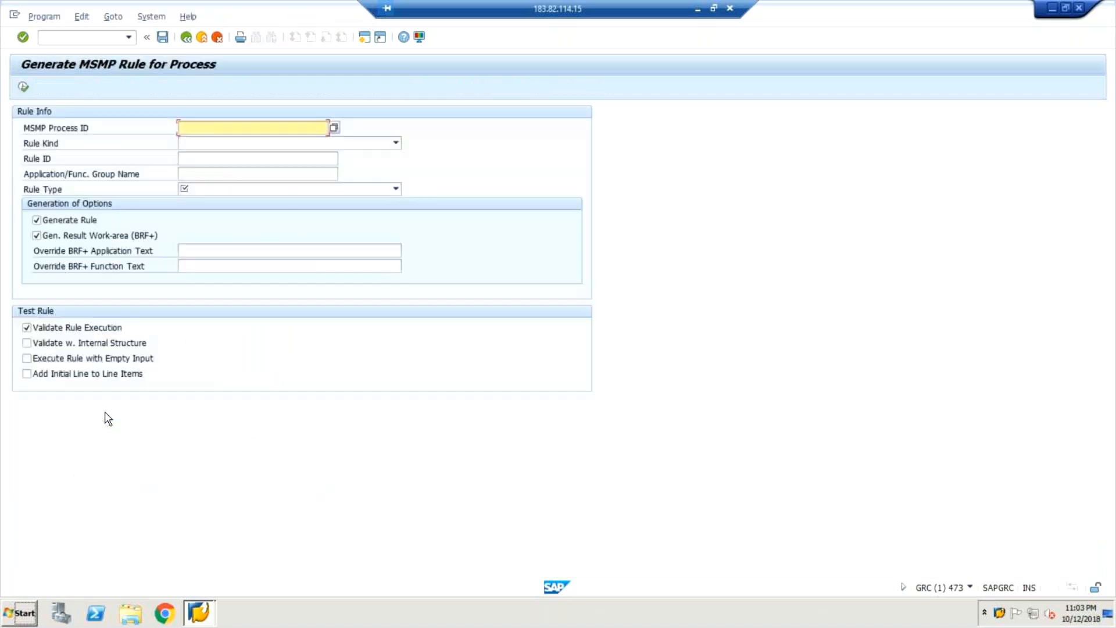
pyautogui.click(310, 126)
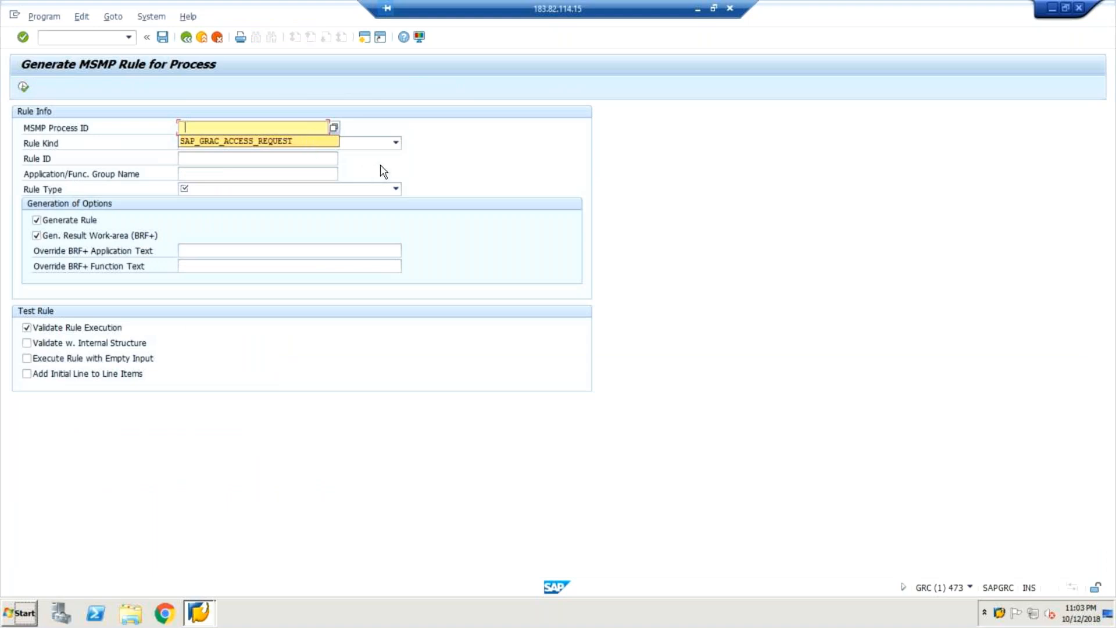
pyautogui.click(322, 144)
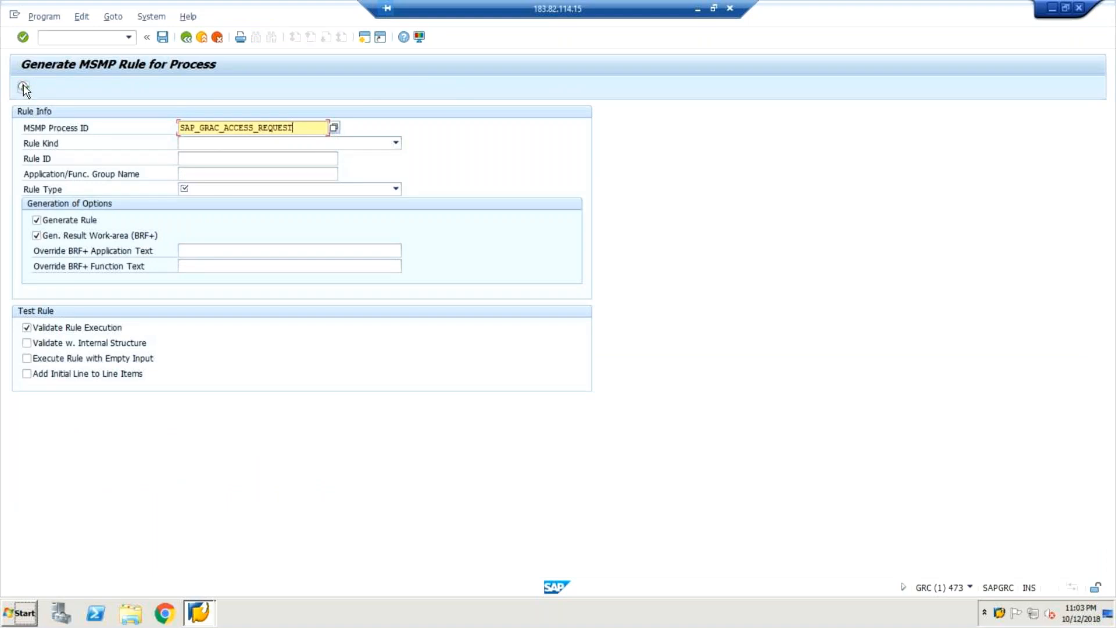
pyautogui.click(396, 143)
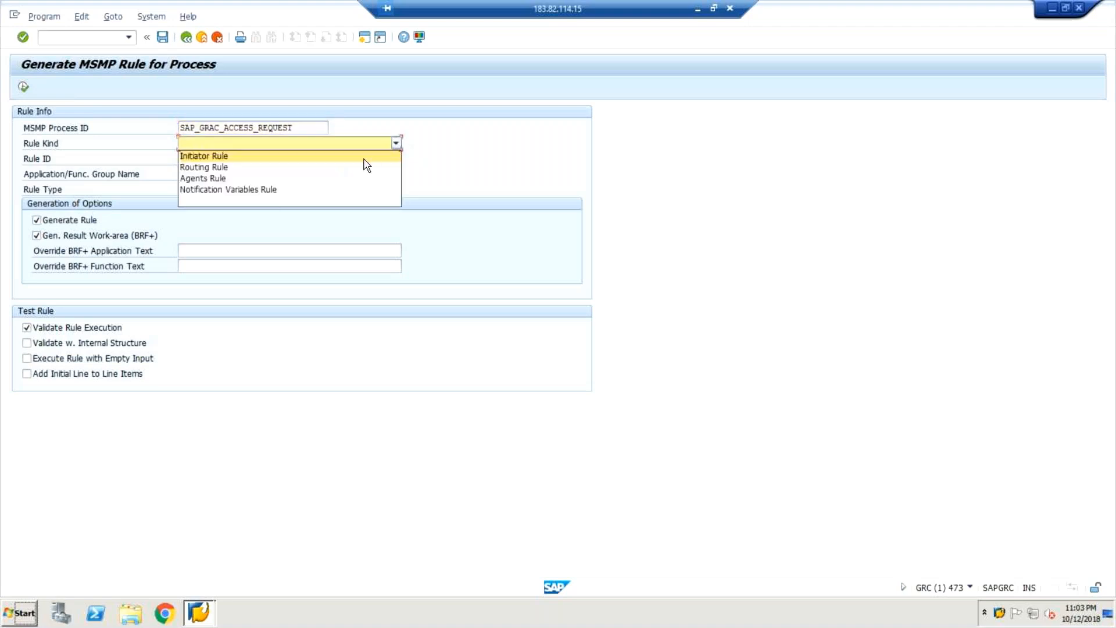
pyautogui.click(364, 157)
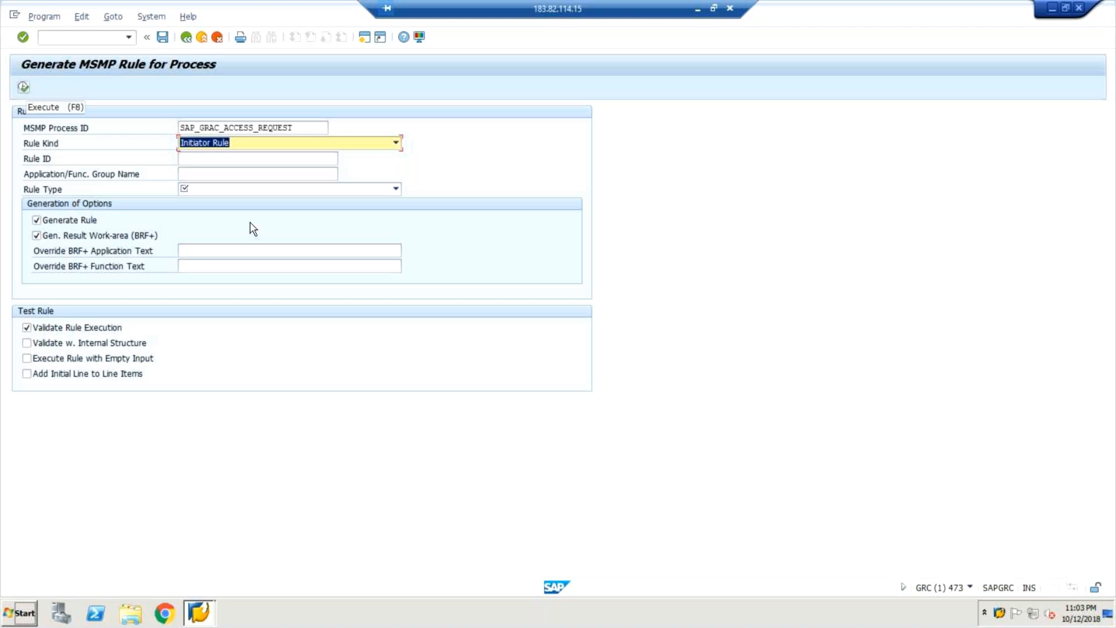
pyautogui.click(395, 189)
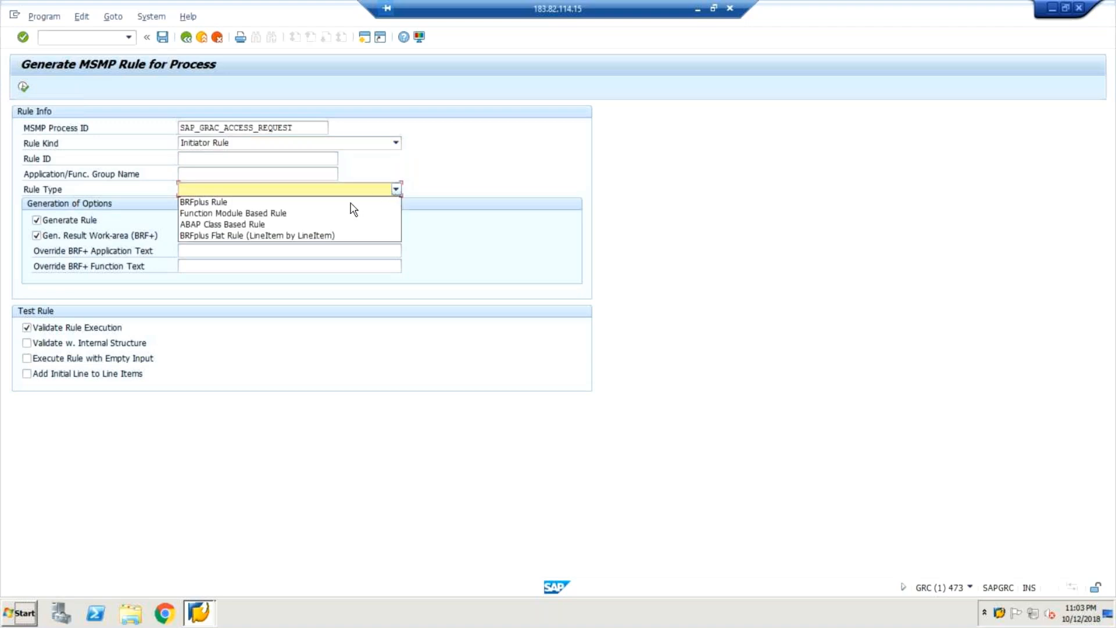
pyautogui.click(349, 237)
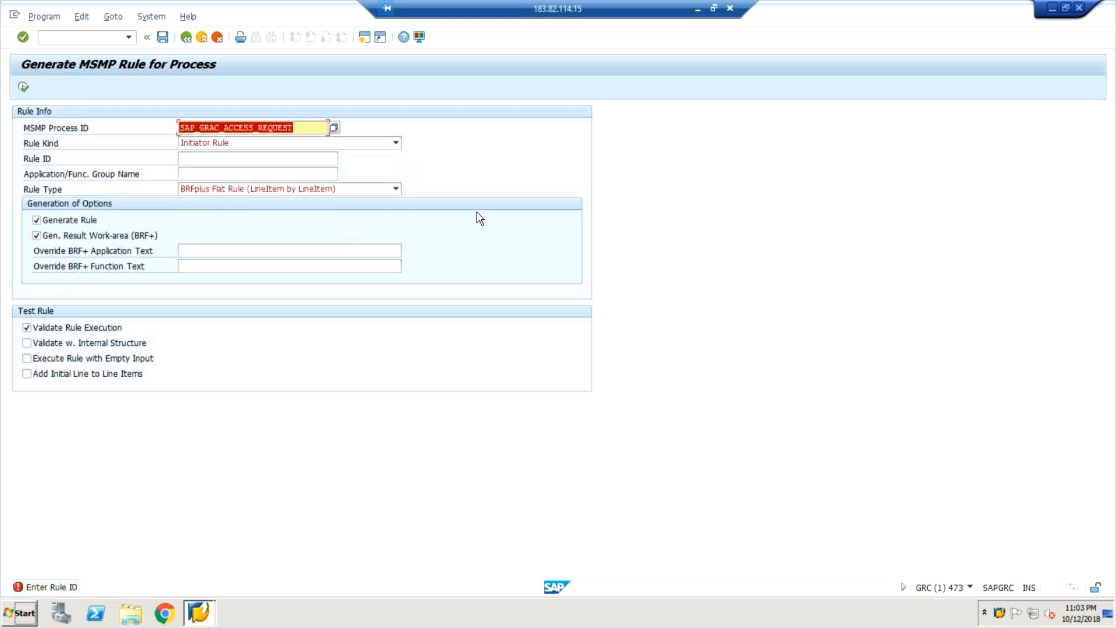
# Step: Enter a custom Z_ Rule ID, copy it into Application/Func. Group Name, and keep Initiator Rule
pyautogui.click(297, 163)
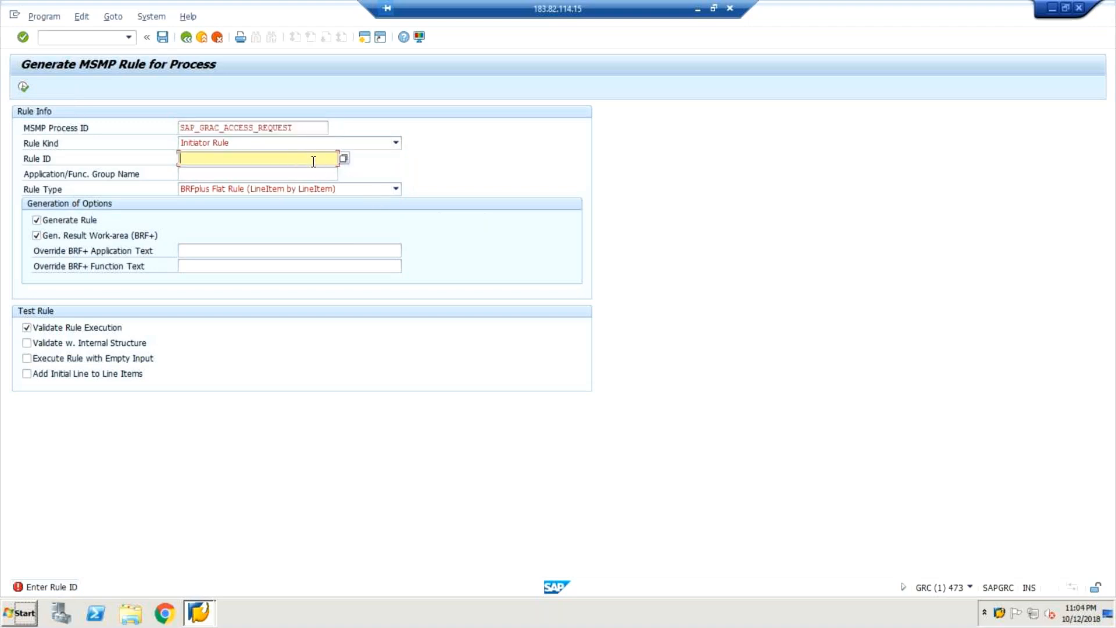
pyautogui.write('Z')
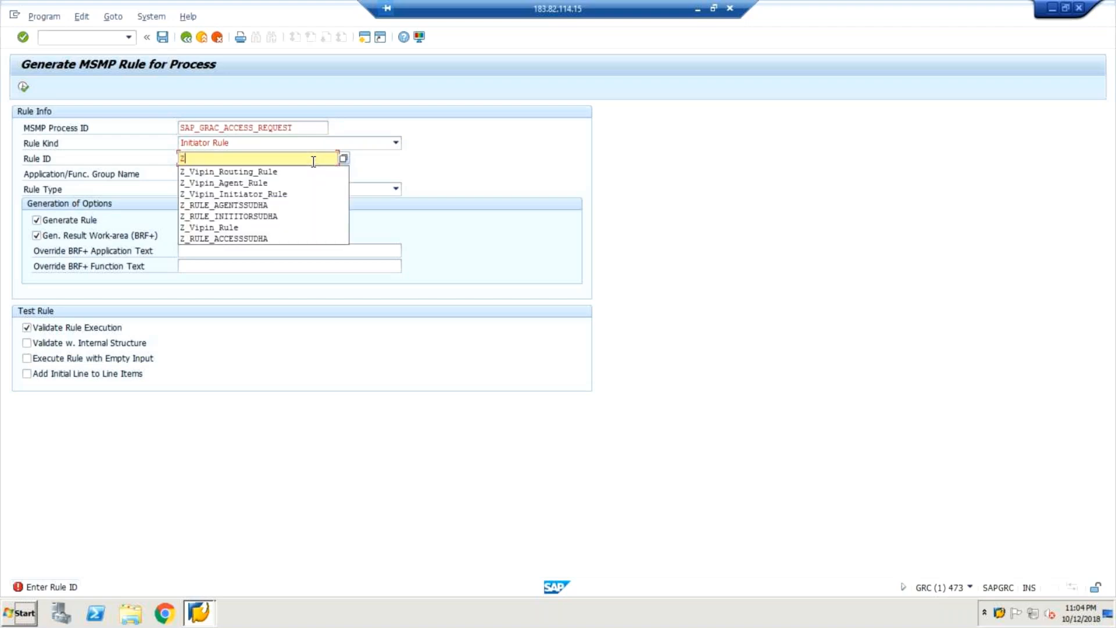
pyautogui.click(284, 172)
pyautogui.write('1')
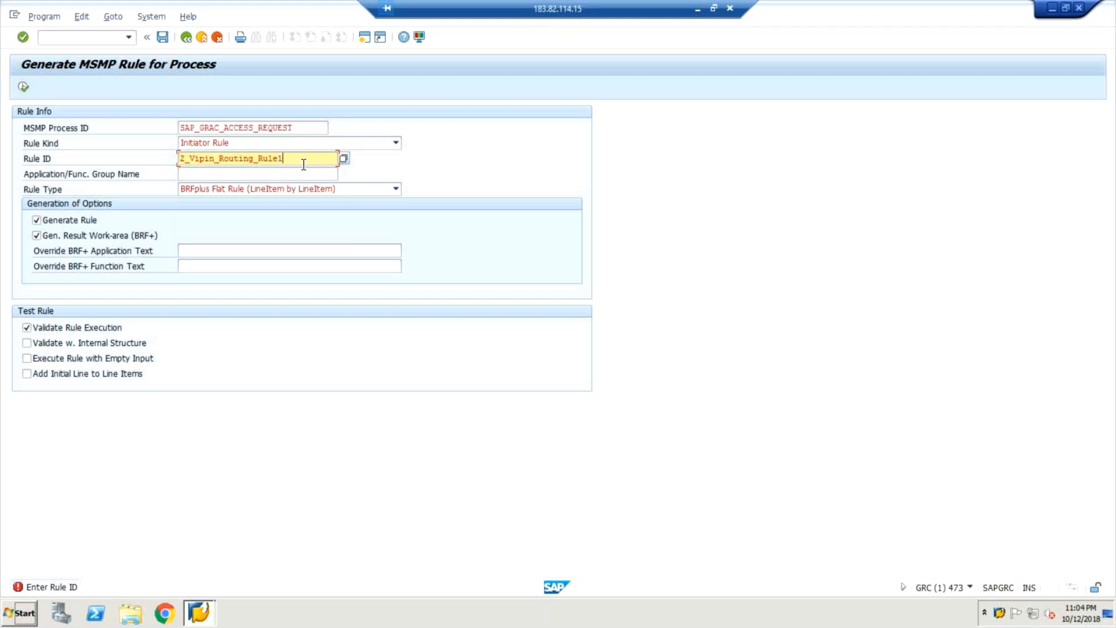
pyautogui.moveTo(298, 161); pyautogui.dragTo(169, 153)
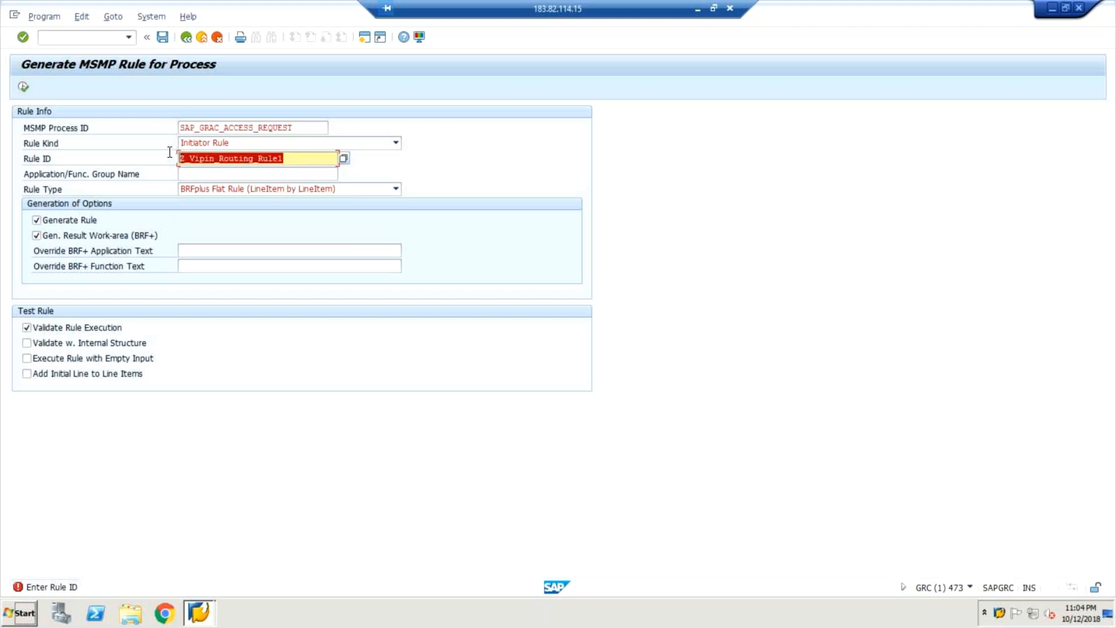
pyautogui.hotkey('ctrl', 'c')
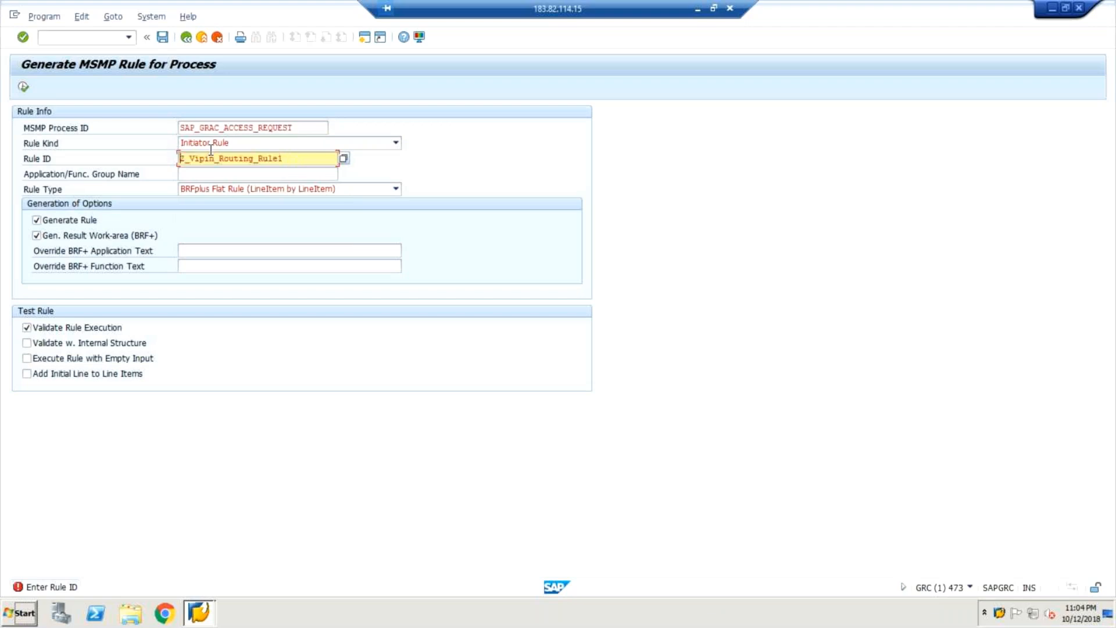
pyautogui.click(319, 174)
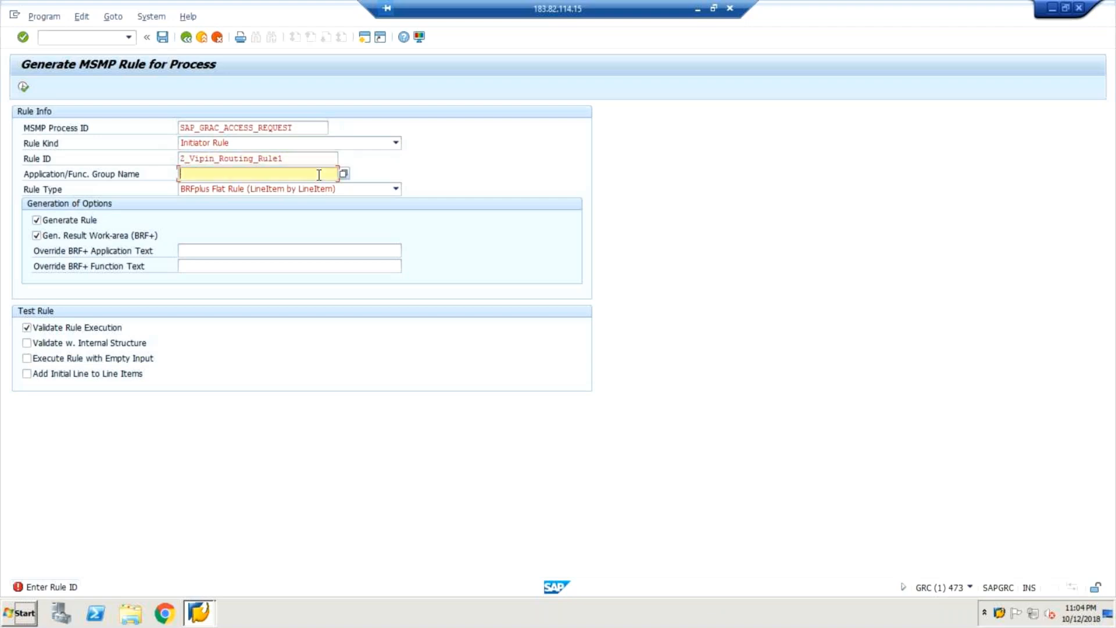
pyautogui.hotkey('ctrl', 'v')
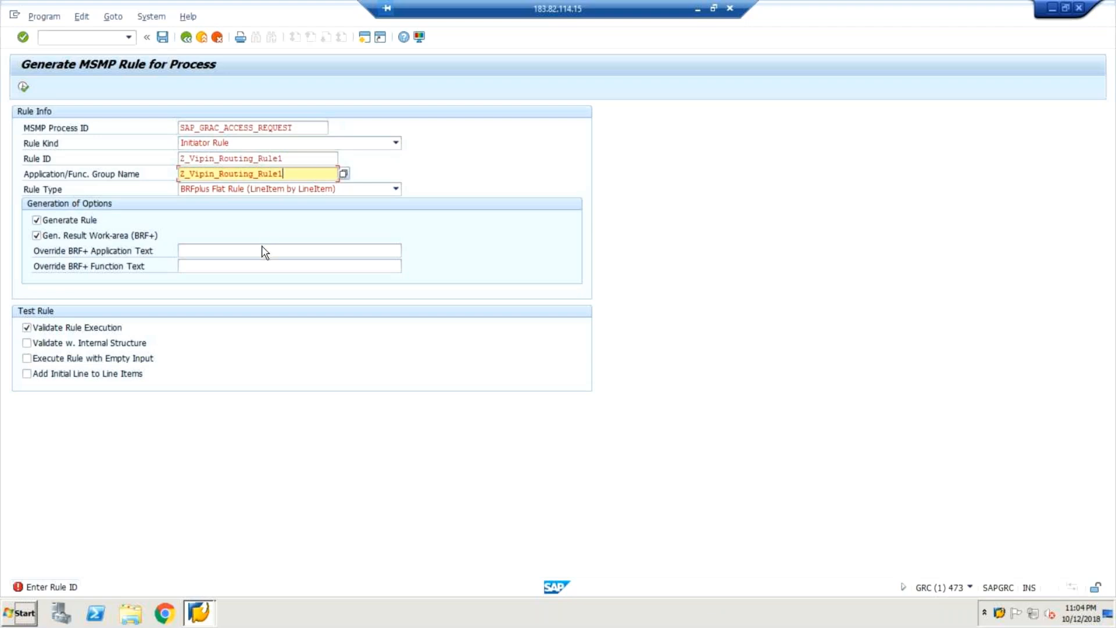
pyautogui.click(309, 163)
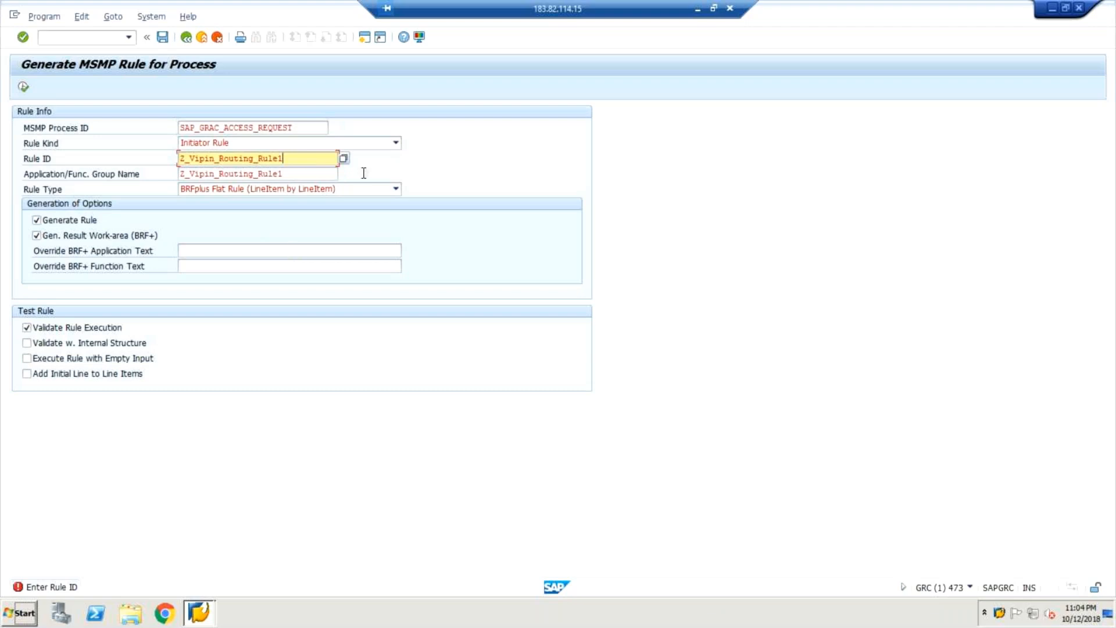
pyautogui.click(396, 143)
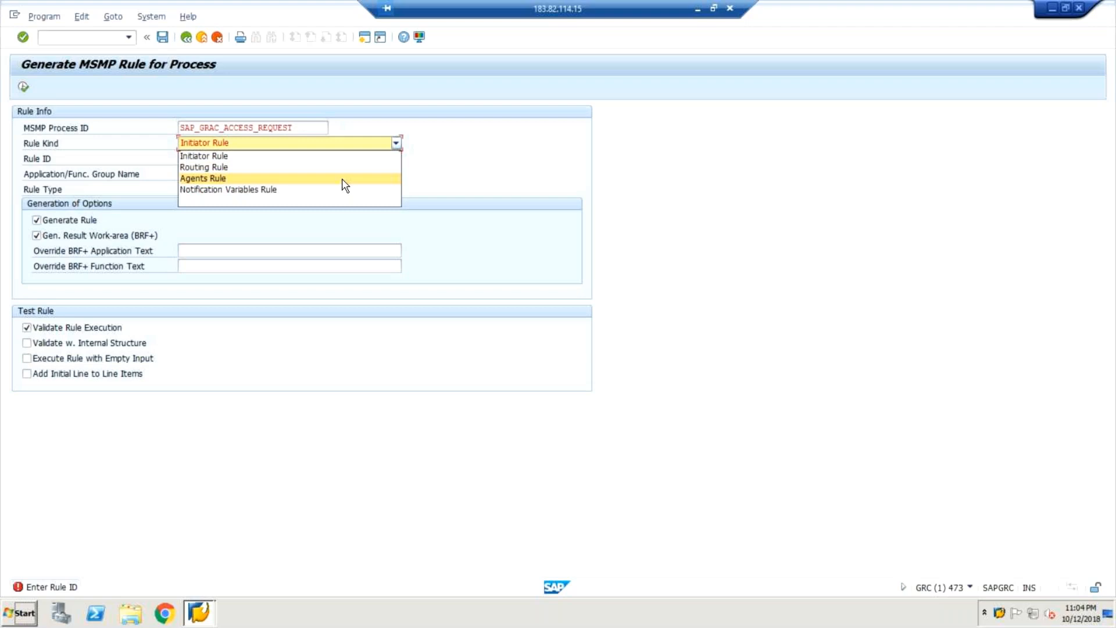
pyautogui.click(478, 217)
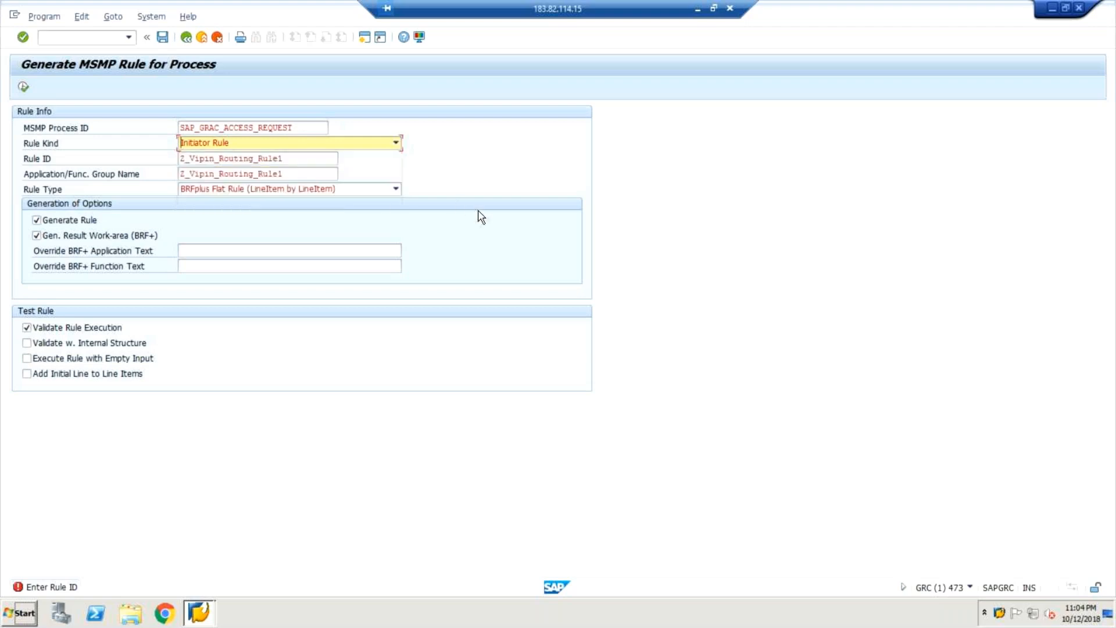
# Step: Leave the rule form with /nmsmp and reopen the Customizing Implementation Guide via SPRO
pyautogui.click(69, 37)
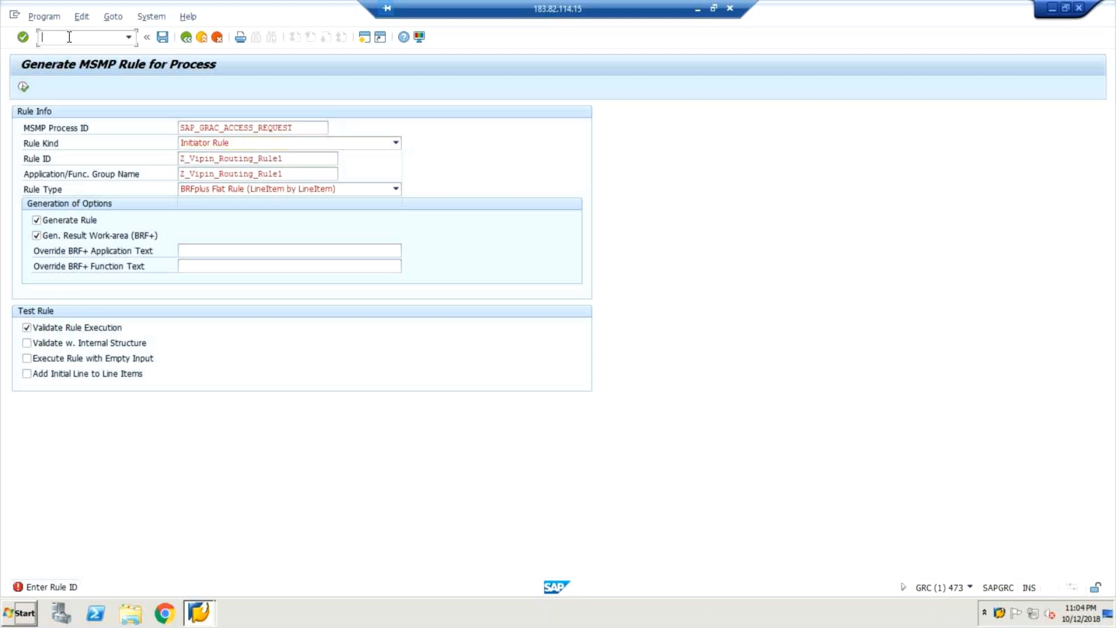
pyautogui.write('/nmsmp')
pyautogui.press('Return')
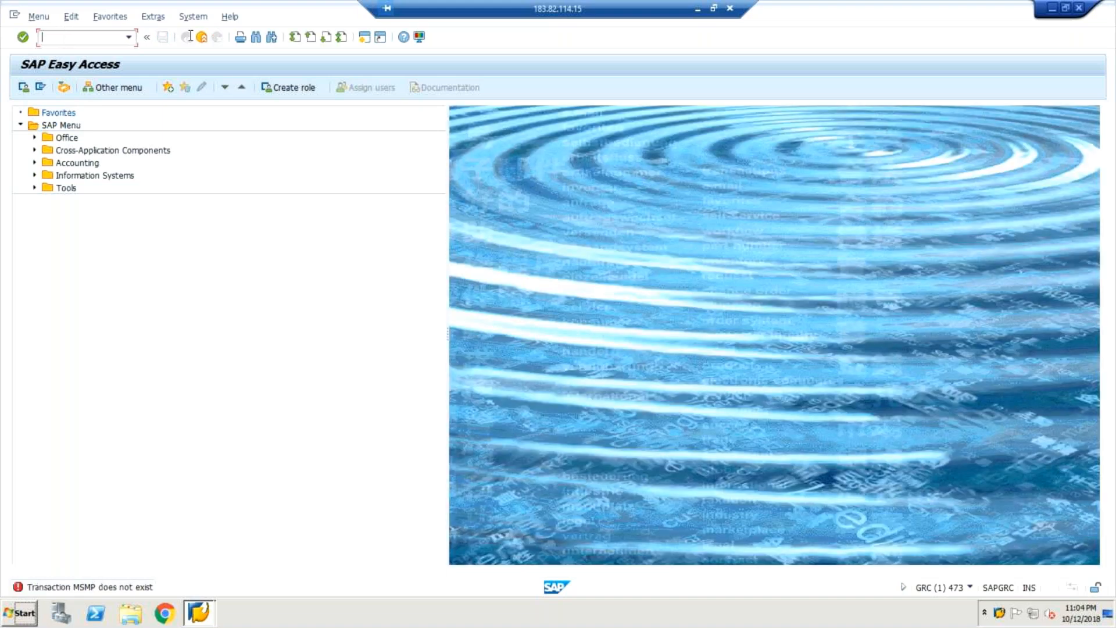
pyautogui.write('spro')
pyautogui.press('Return')
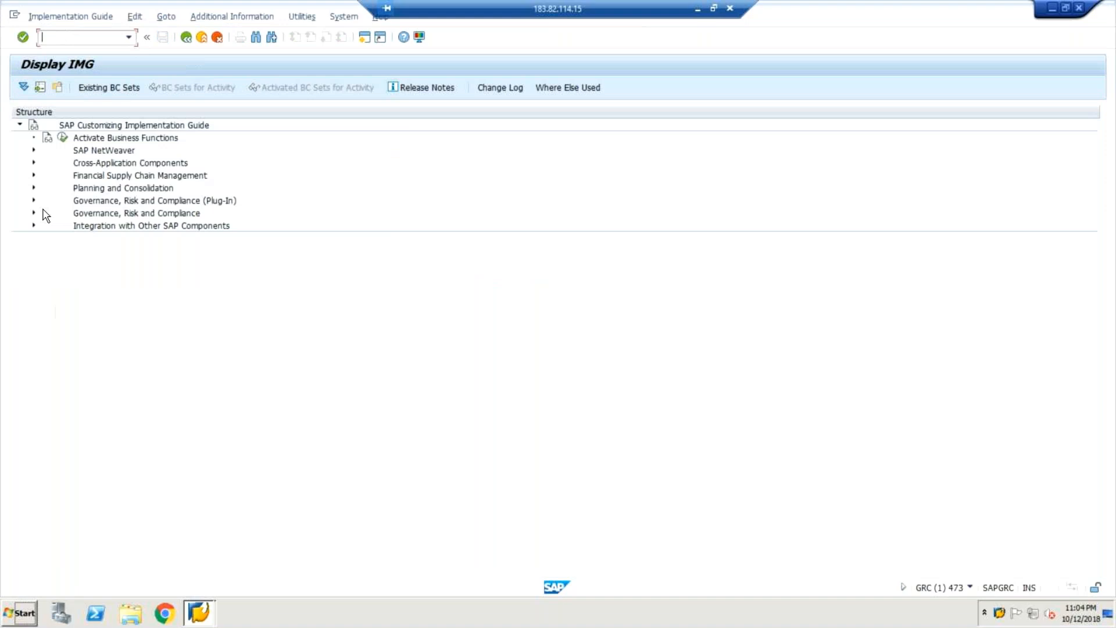
# Step: Expand Governance, Risk and Compliance > Access Control > Workflow for Access Control and run Maintain MSMP Workflows
pyautogui.click(34, 212)
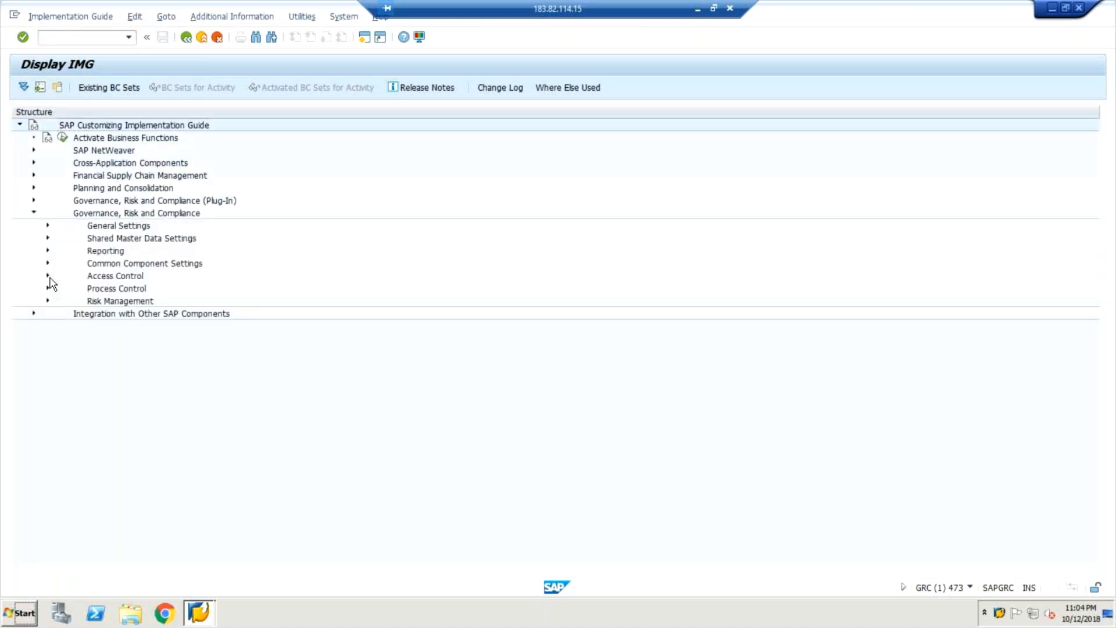
pyautogui.click(47, 276)
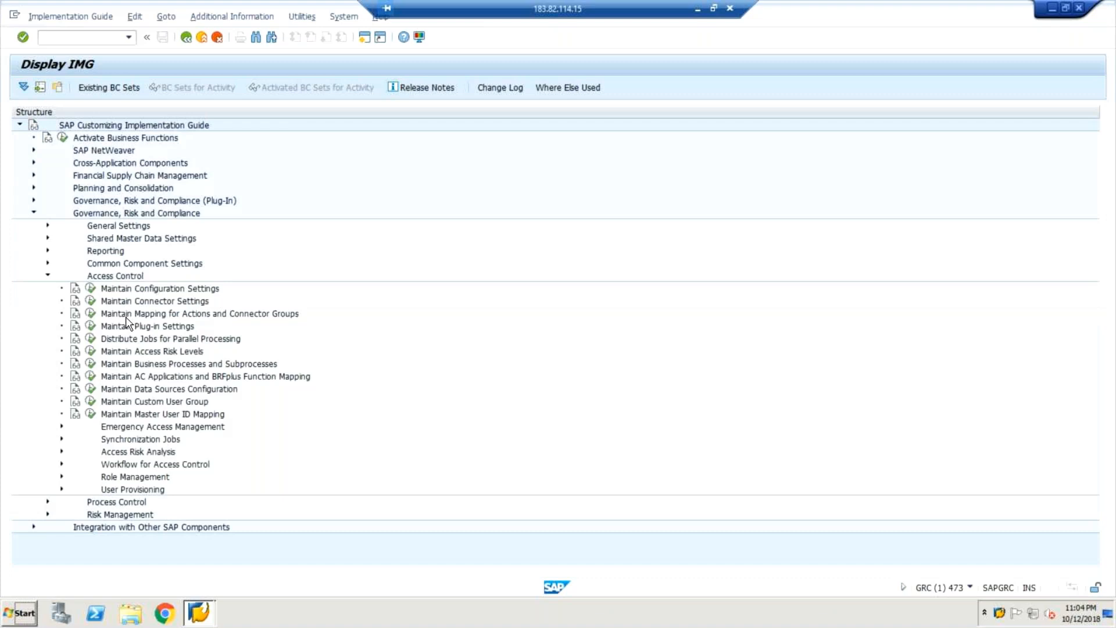
pyautogui.click(62, 452)
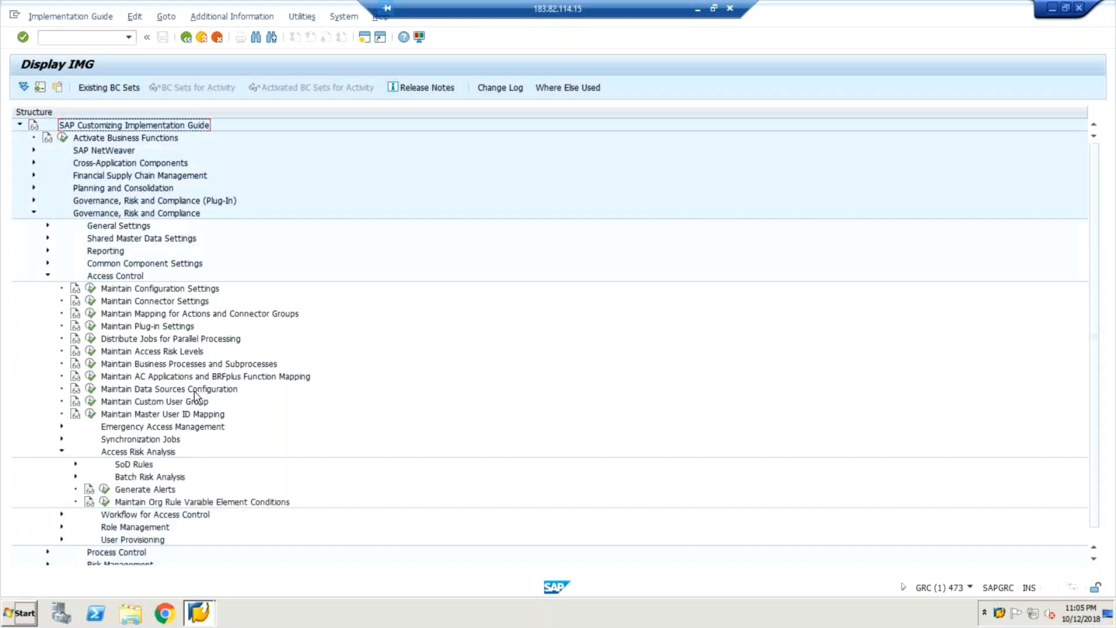
pyautogui.scroll(-1, 195, 398)
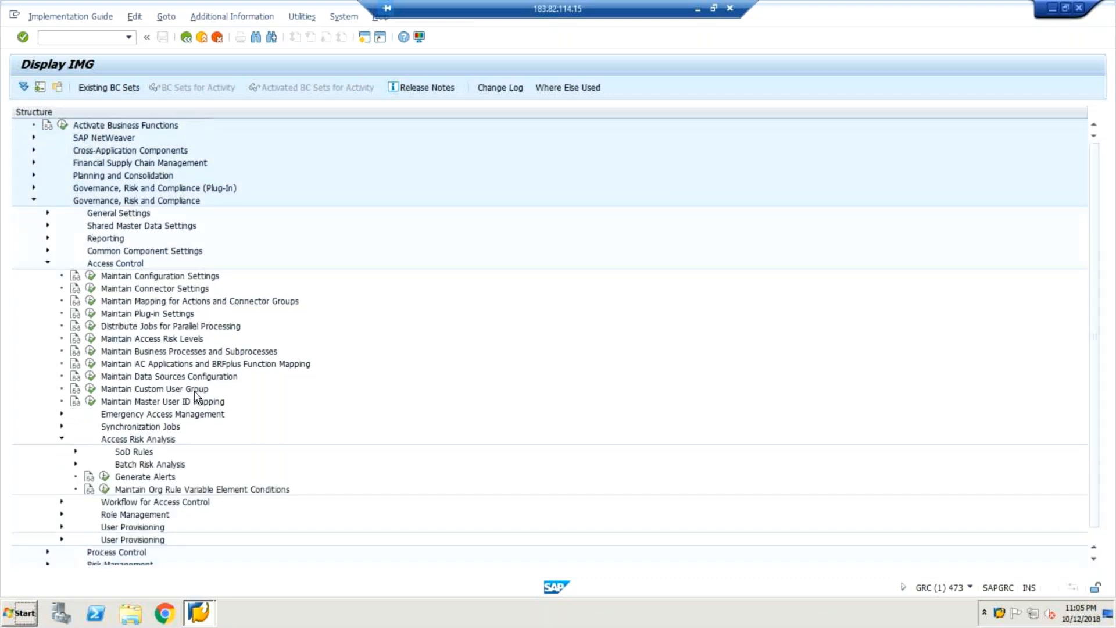
pyautogui.scroll(-1, 195, 398)
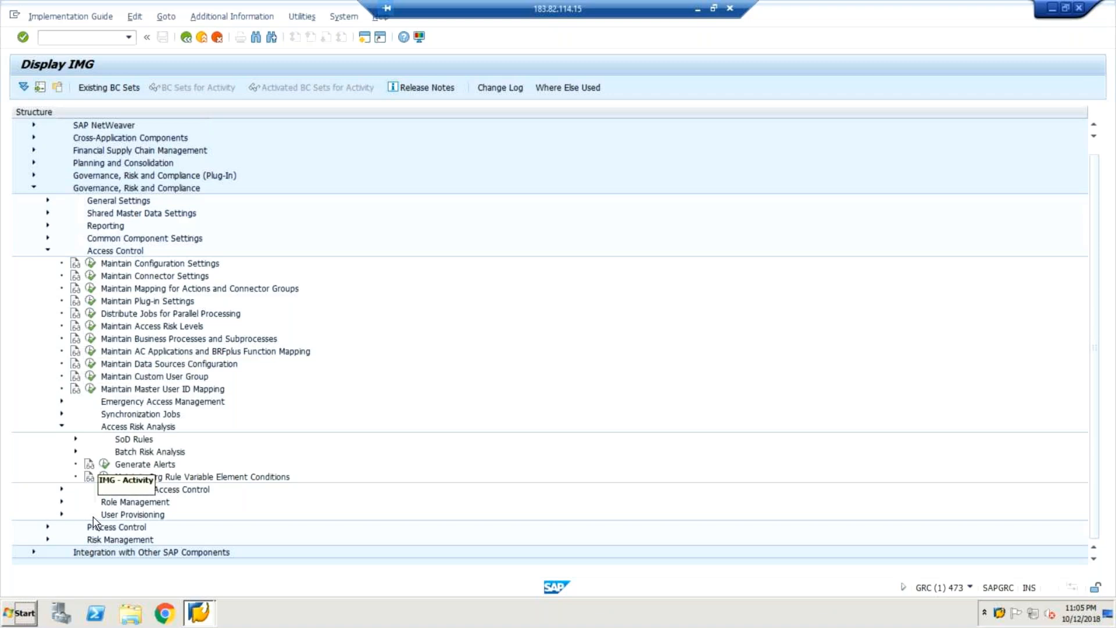
pyautogui.click(61, 490)
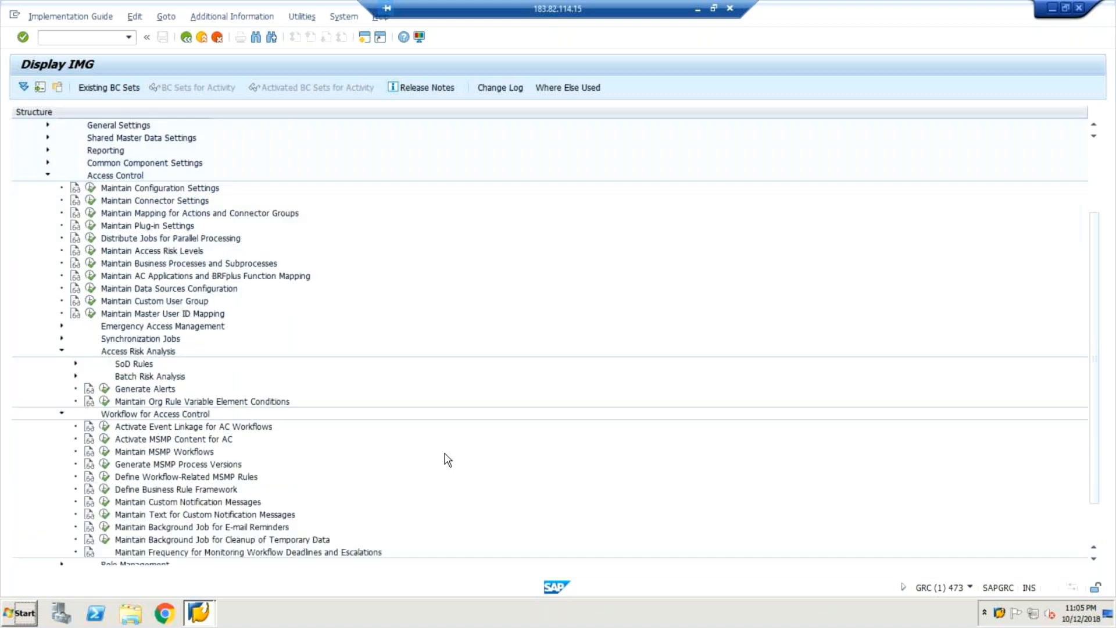
pyautogui.scroll(-1, 448, 460)
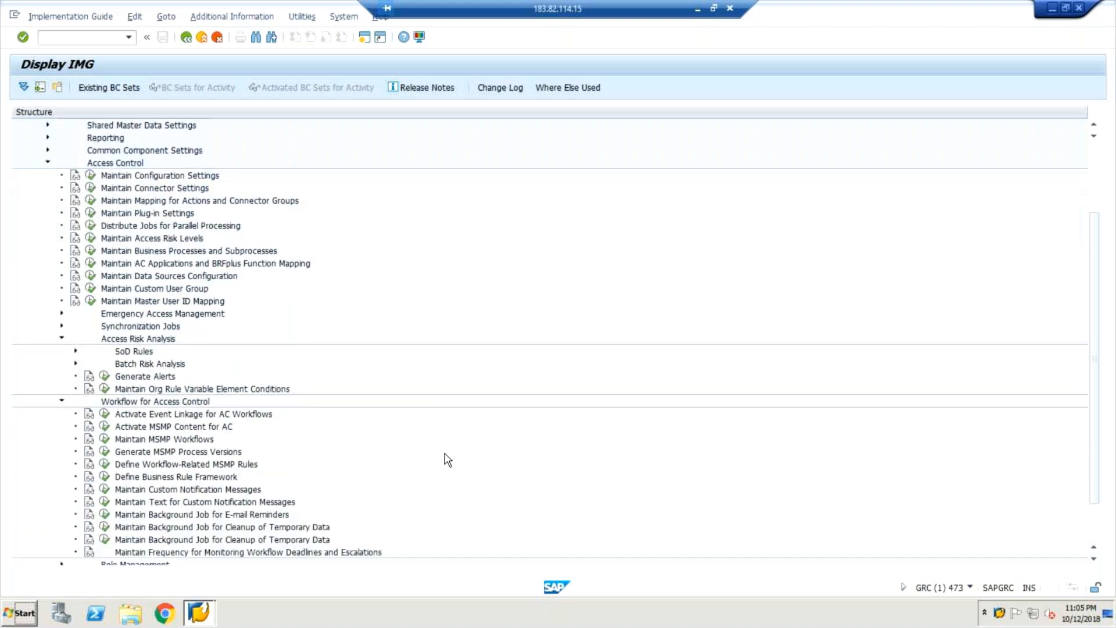
pyautogui.scroll(-3, 447, 459)
pyautogui.click(105, 388)
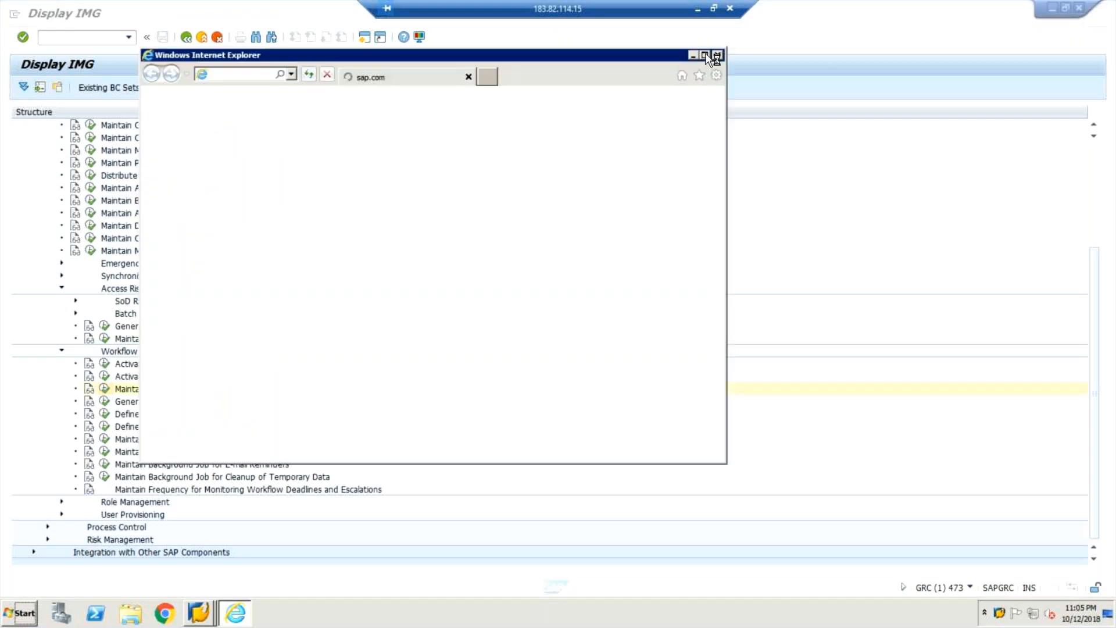
# Step: Maximize the Internet Explorer window showing MSMP Workflow Configuration, Process Global Settings
pyautogui.click(706, 55)
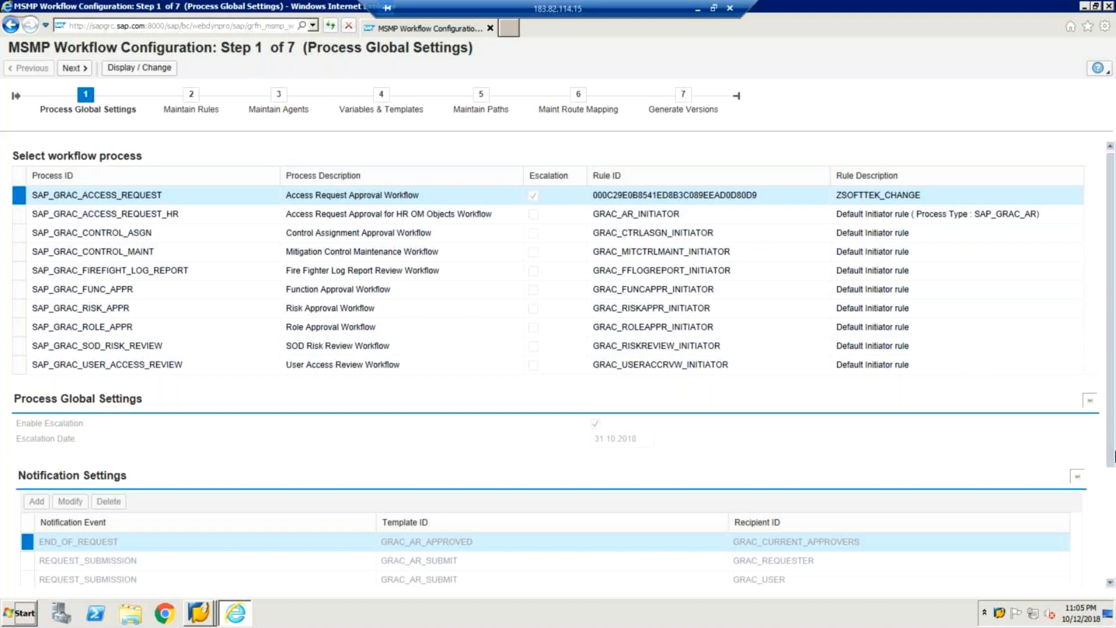
# Step: Switch Step 1 Process Global Settings for SAP_GRAC_ACCESS_REQUEST into change mode and review escalation and notification settings
pyautogui.scroll(-3, 1114, 457)
pyautogui.moveTo(1115, 456); pyautogui.dragTo(1115, 251)
pyautogui.click(133, 71)
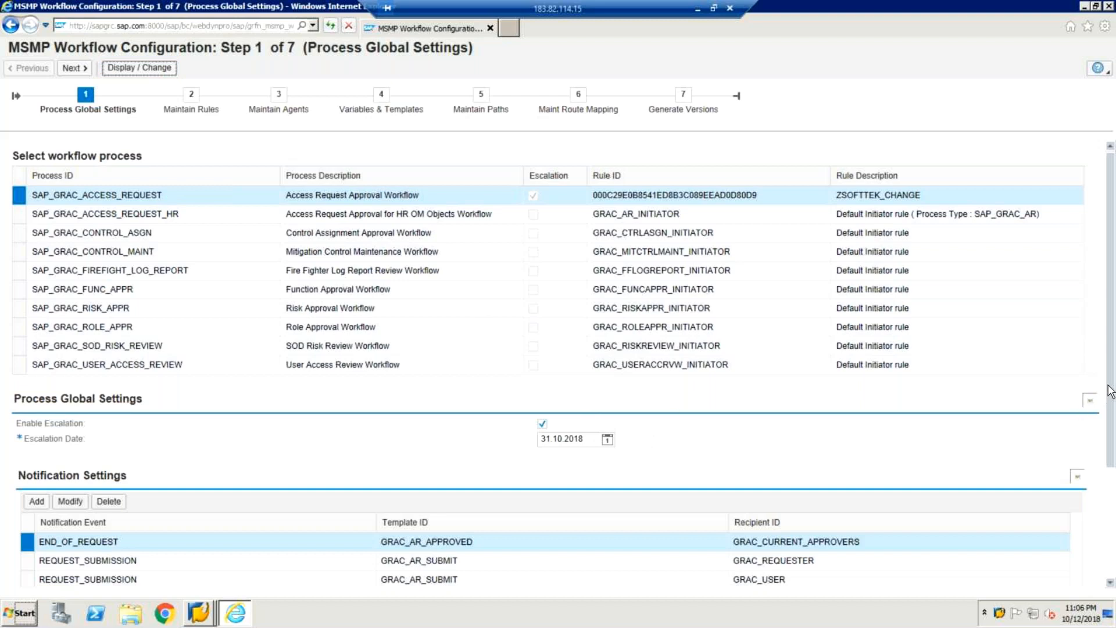
pyautogui.moveTo(1113, 429); pyautogui.dragTo(1113, 301)
pyautogui.click(138, 71)
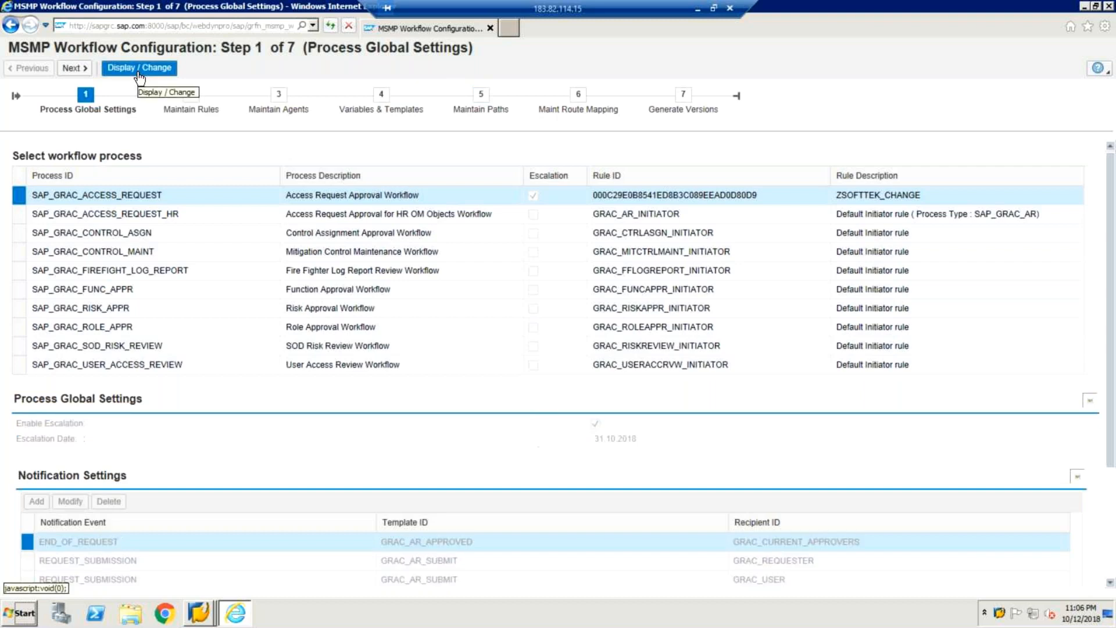
pyautogui.click(140, 71)
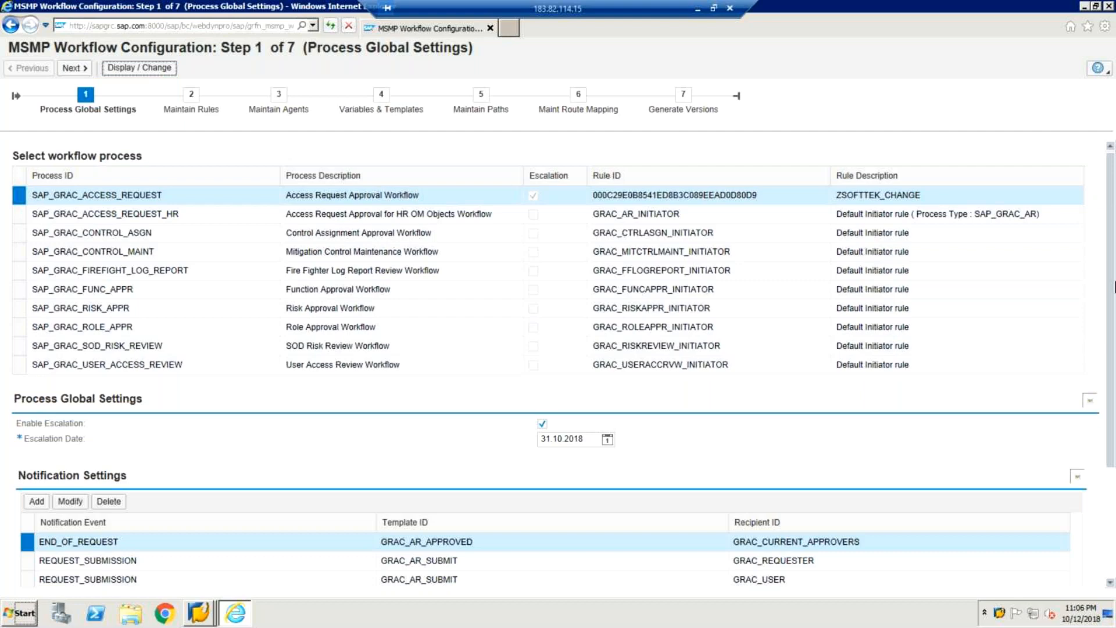
pyautogui.scroll(-3, 1114, 287)
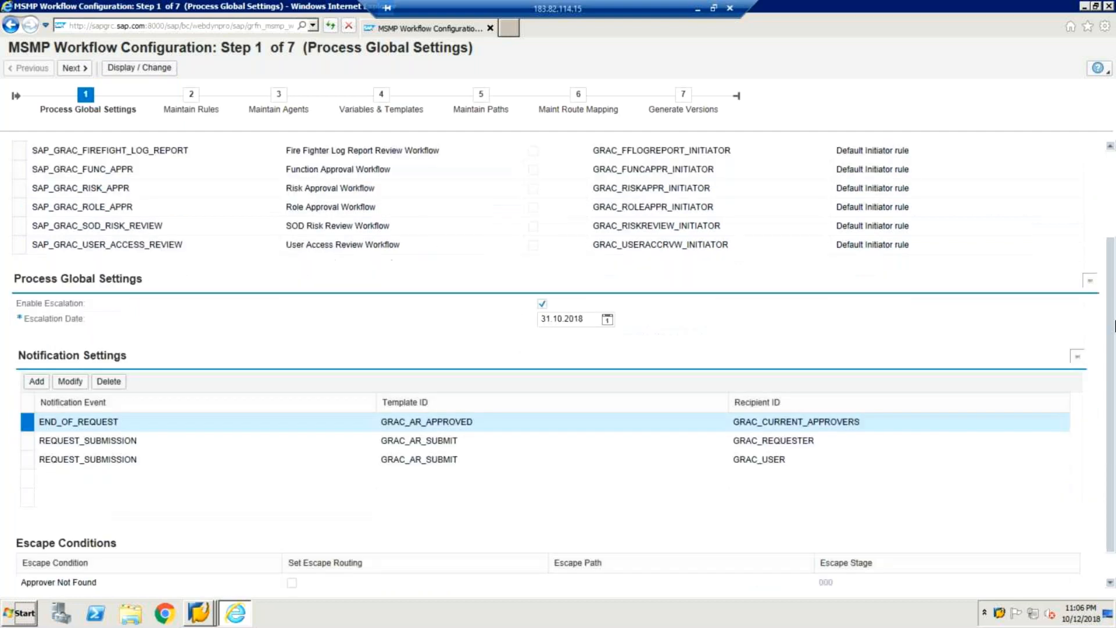
pyautogui.scroll(-1, 1115, 325)
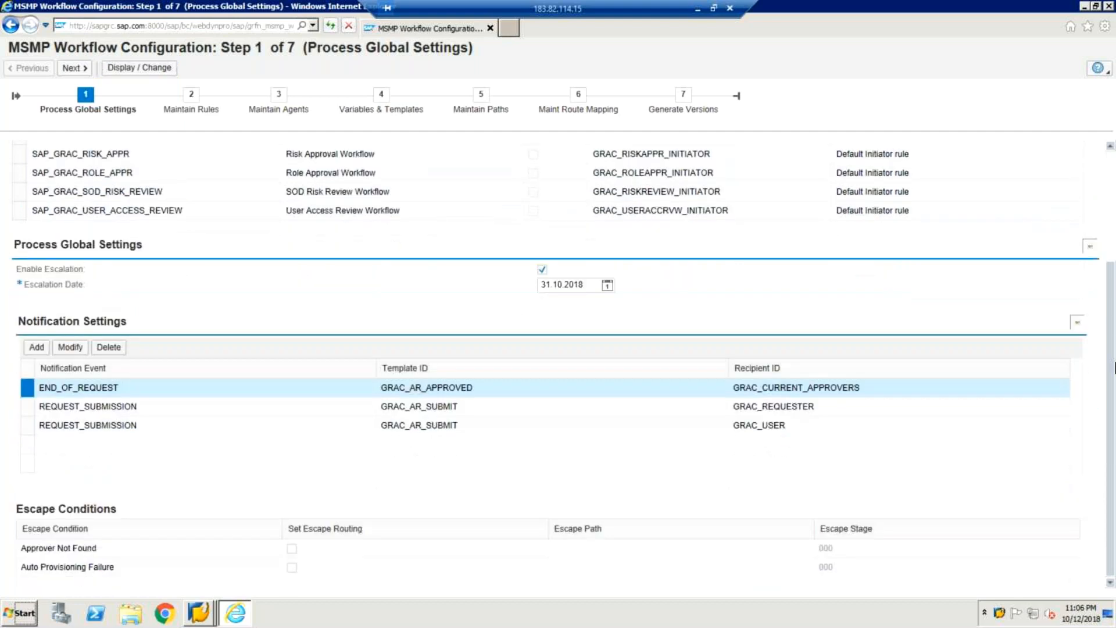
pyautogui.scroll(2, 1114, 236)
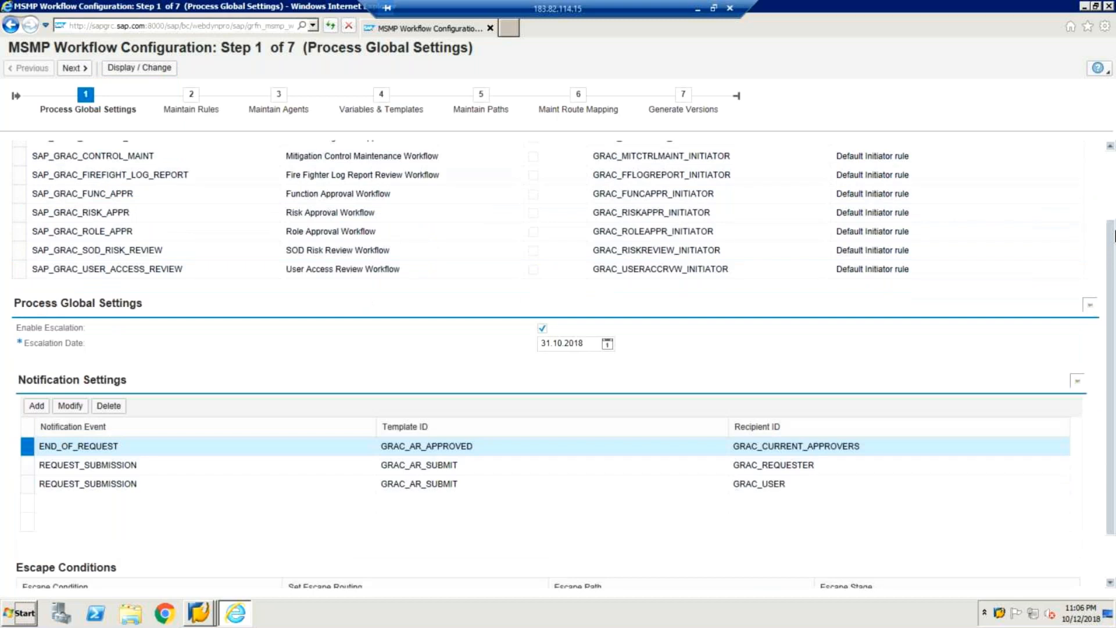
pyautogui.scroll(2, 1114, 236)
# Step: Advance to Step 2, Maintain Rules, and scroll down the List of Rules
pyautogui.click(71, 69)
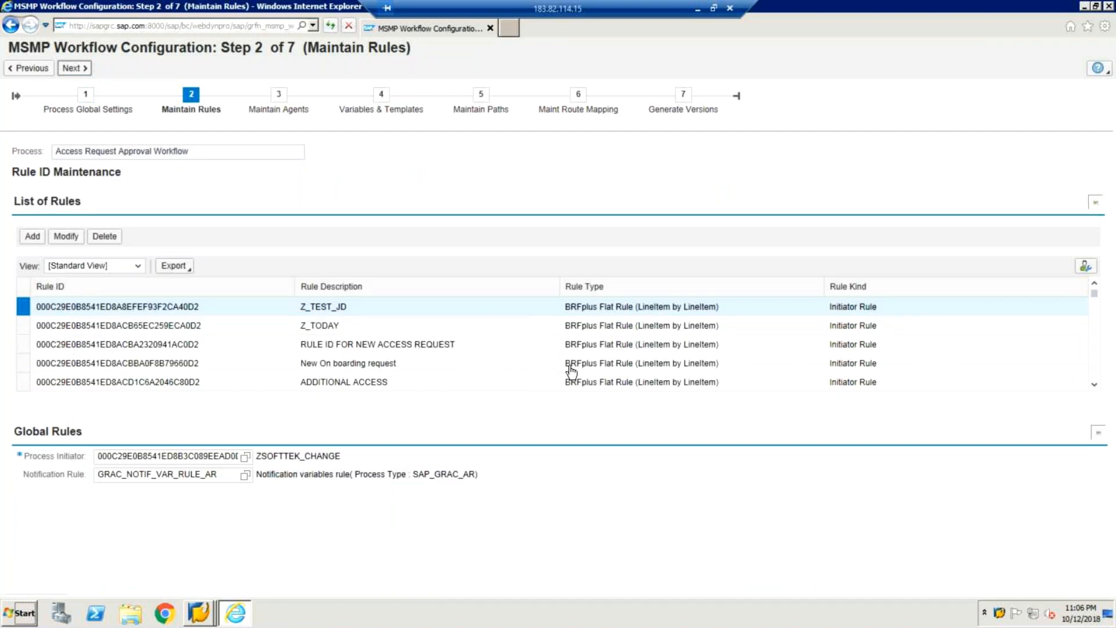
pyautogui.click(1095, 390)
pyautogui.click(1094, 389)
pyautogui.click(1095, 389)
pyautogui.click(1094, 390)
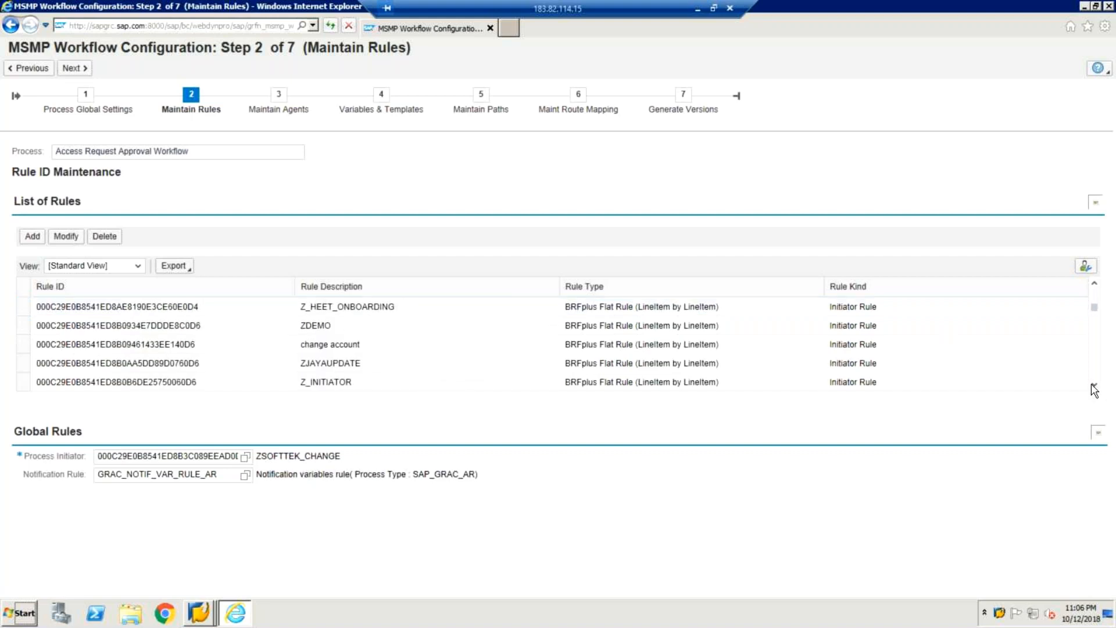
pyautogui.click(1094, 390)
pyautogui.click(1094, 390)
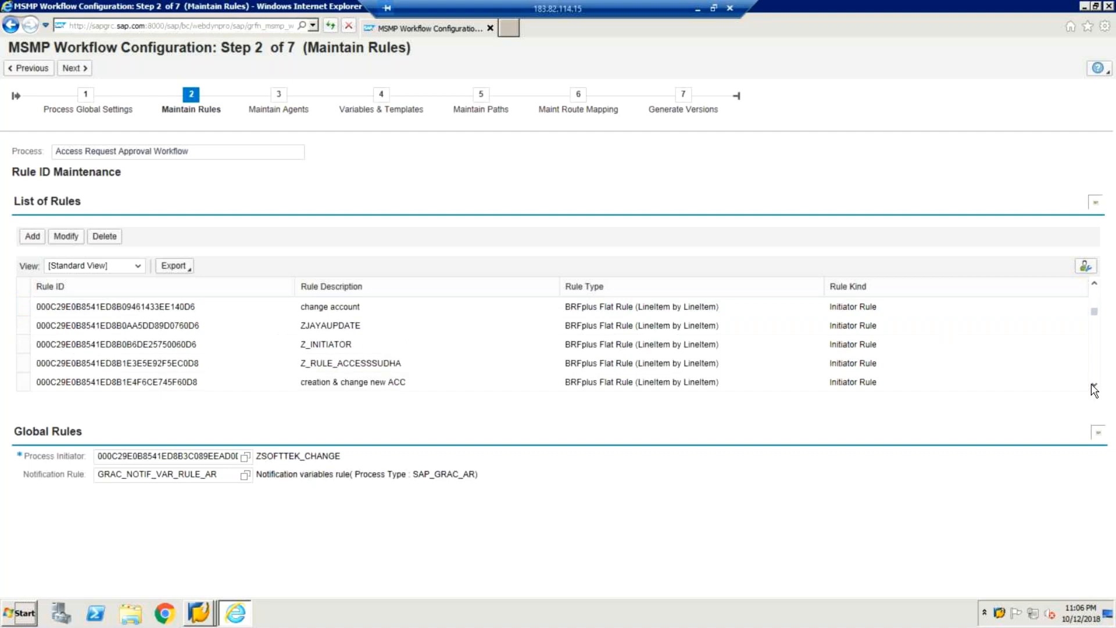
pyautogui.click(1094, 389)
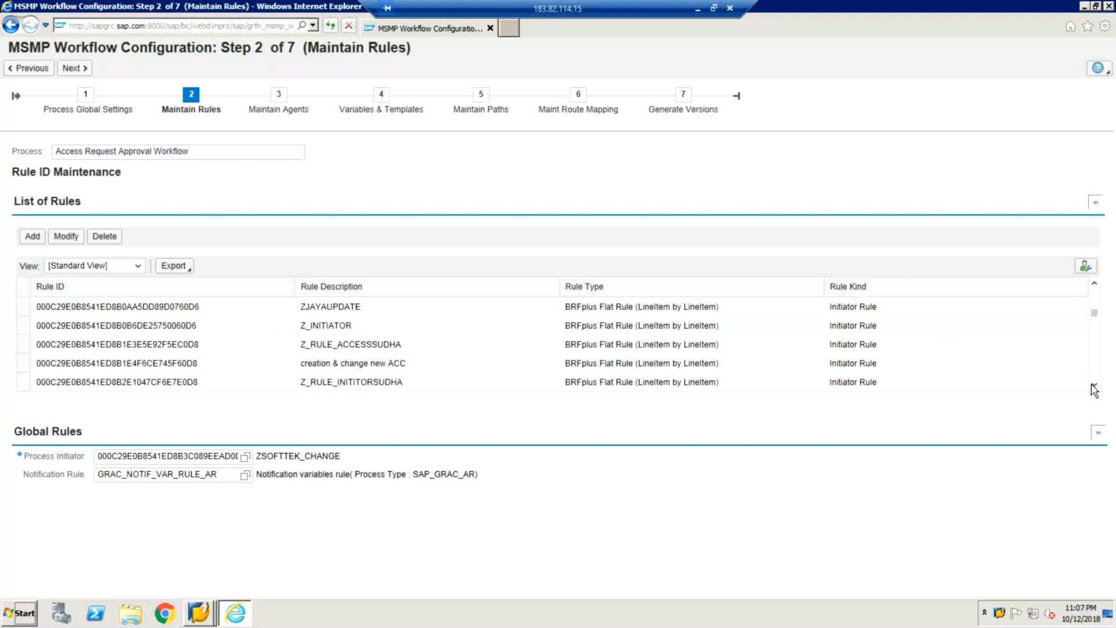
pyautogui.click(1094, 389)
pyautogui.click(1094, 389)
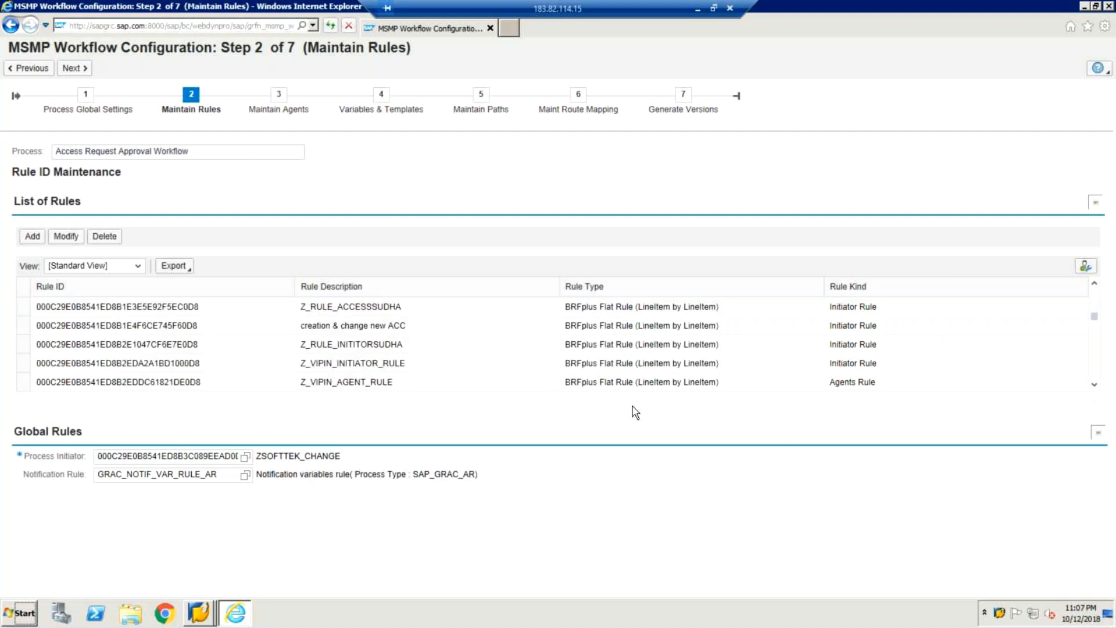
# Step: Select the initiator rule row to show its NEW ACCOUNT CREATION result, then focus Process Initiator
pyautogui.click(22, 382)
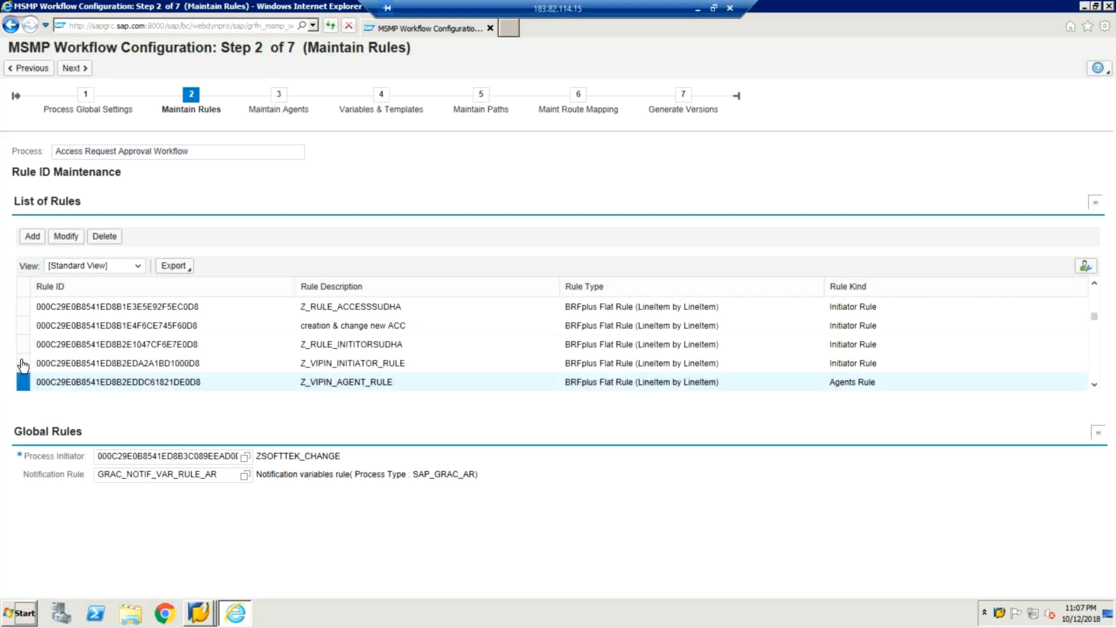
pyautogui.click(23, 363)
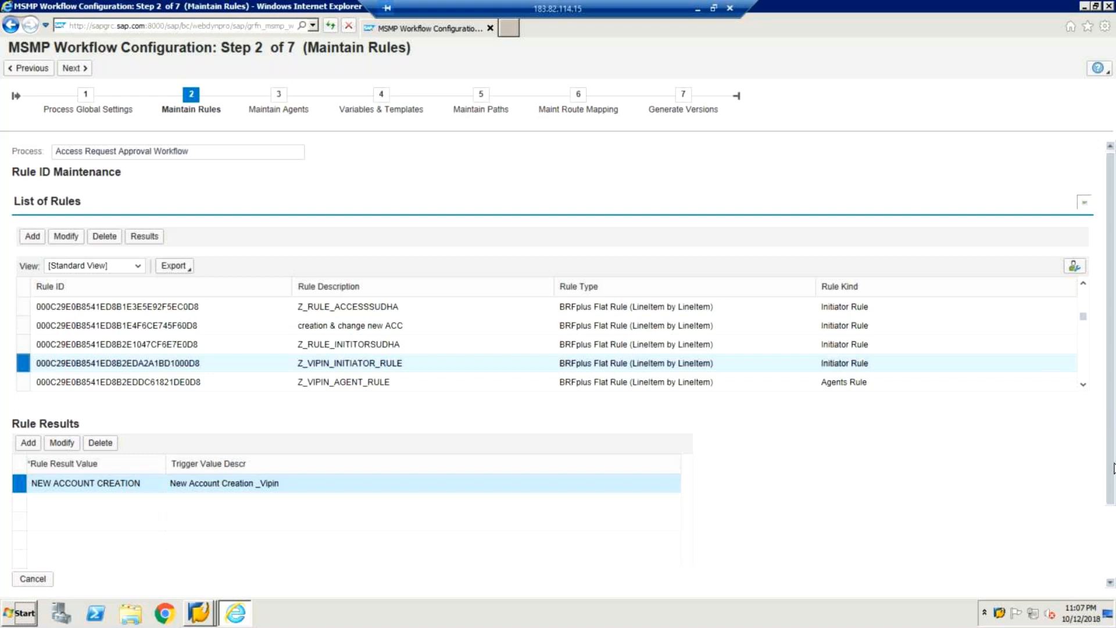
pyautogui.scroll(-2, 1113, 476)
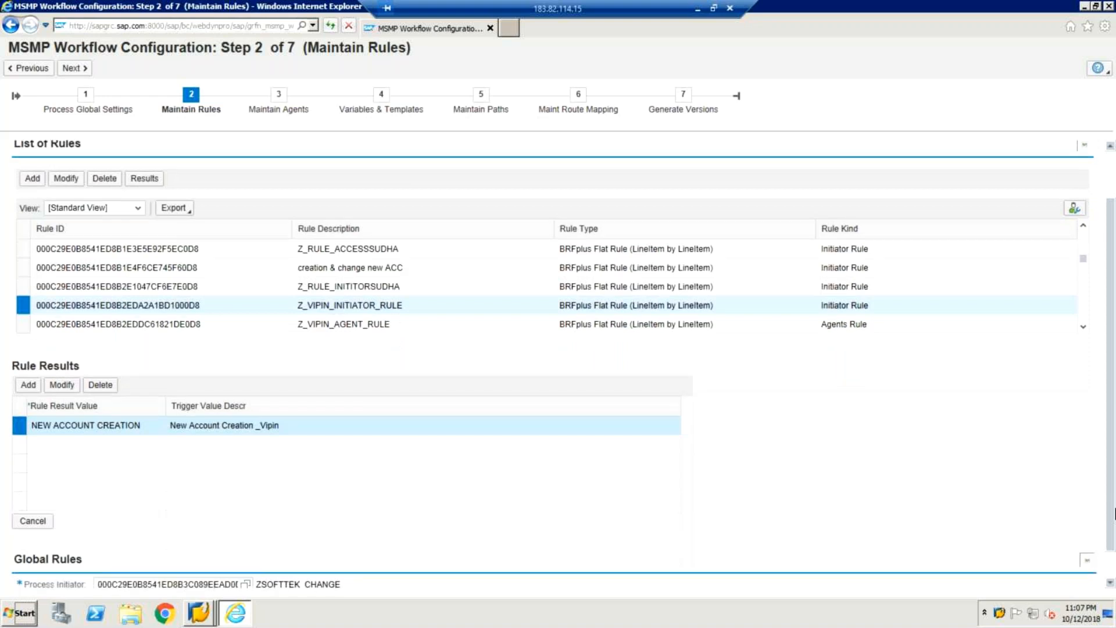
pyautogui.scroll(-1, 1115, 512)
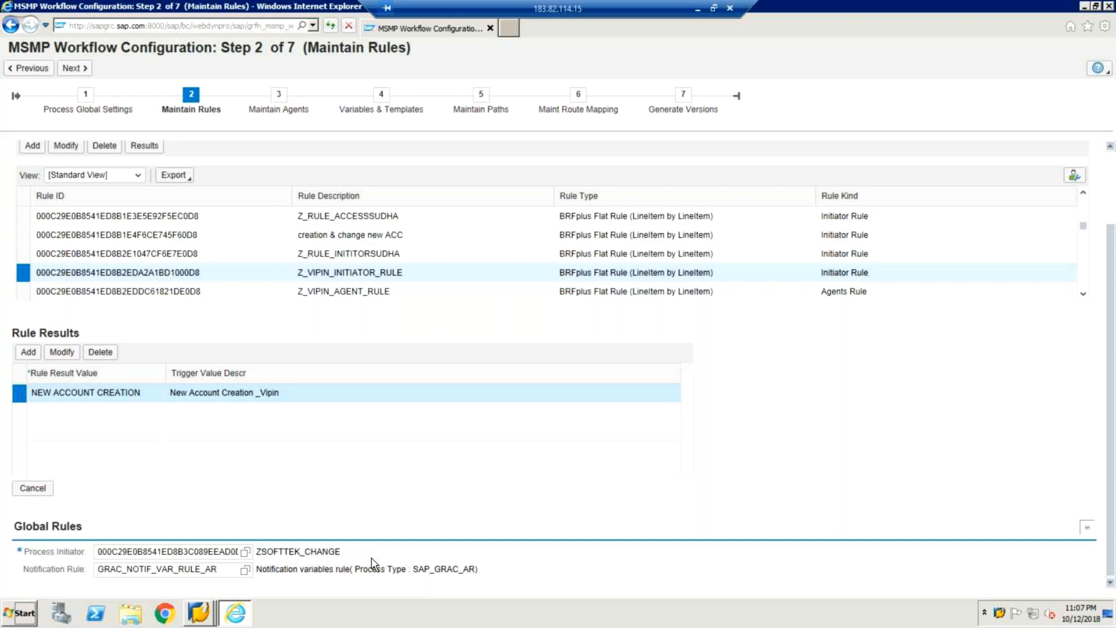
pyautogui.click(208, 553)
# Step: Open the Process Initiator value help and scroll down the Search: Process Initiator list
pyautogui.click(246, 551)
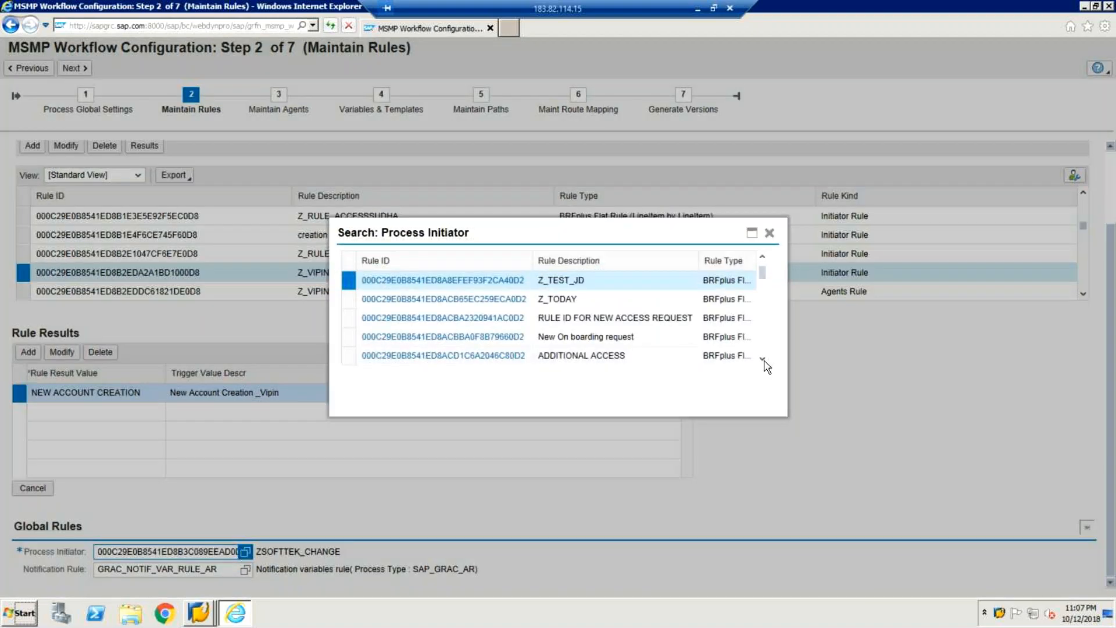
pyautogui.click(763, 360)
pyautogui.click(763, 361)
pyautogui.click(763, 360)
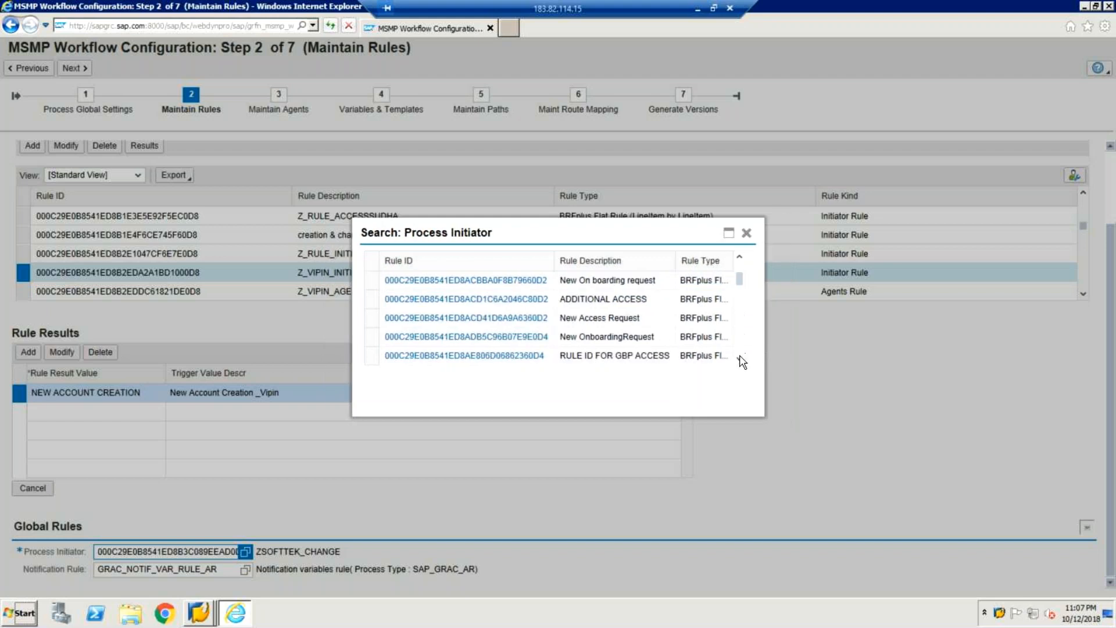
pyautogui.click(741, 359)
pyautogui.click(741, 359)
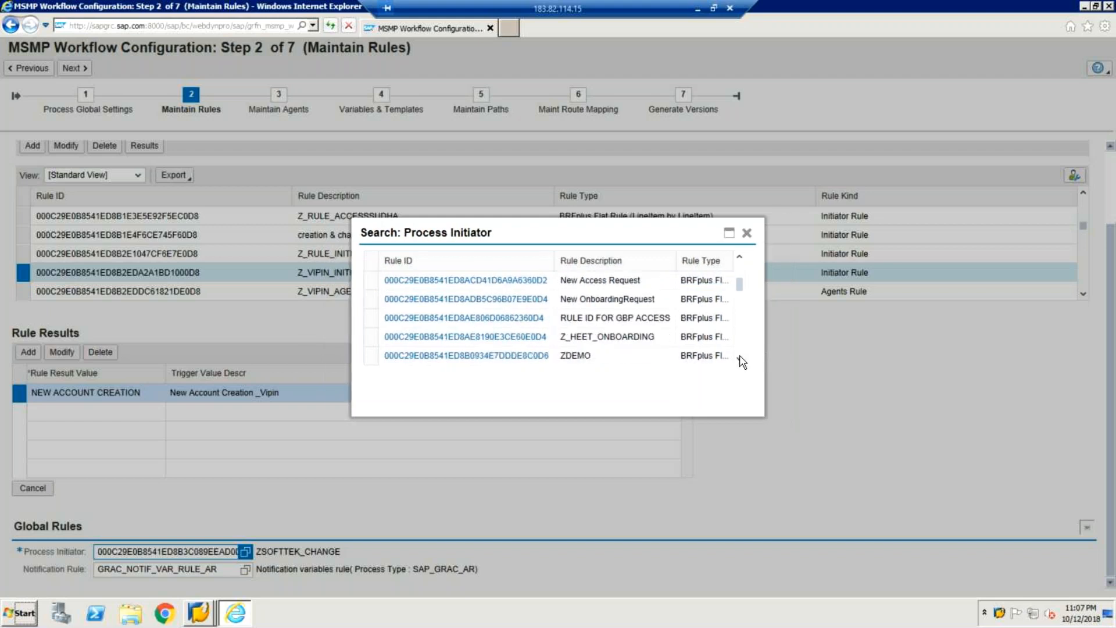
pyautogui.click(741, 359)
pyautogui.click(741, 358)
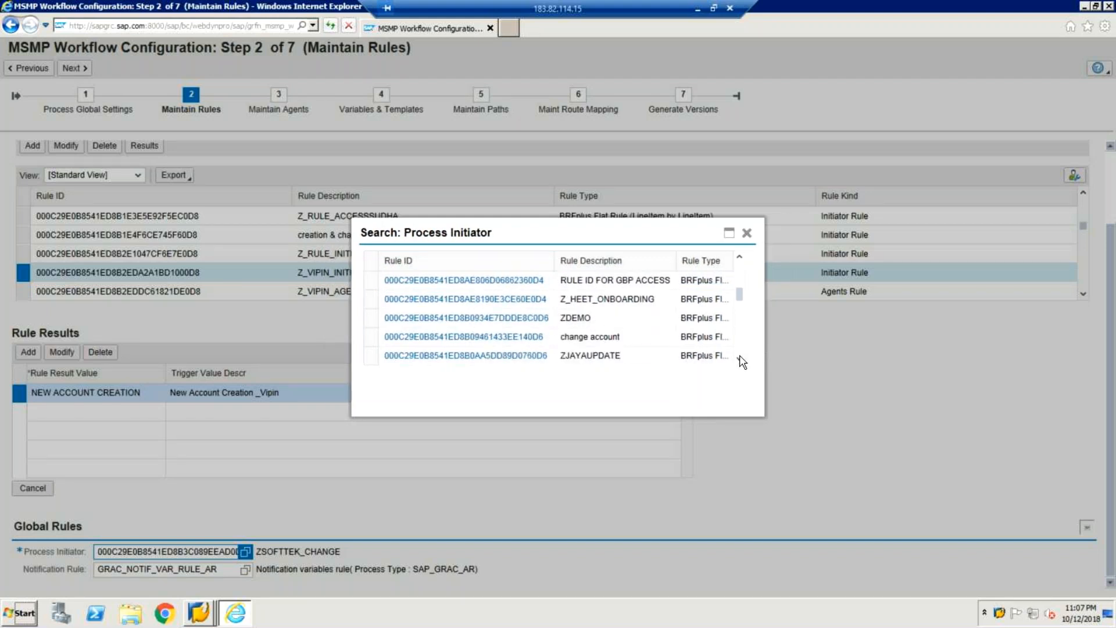
pyautogui.click(741, 358)
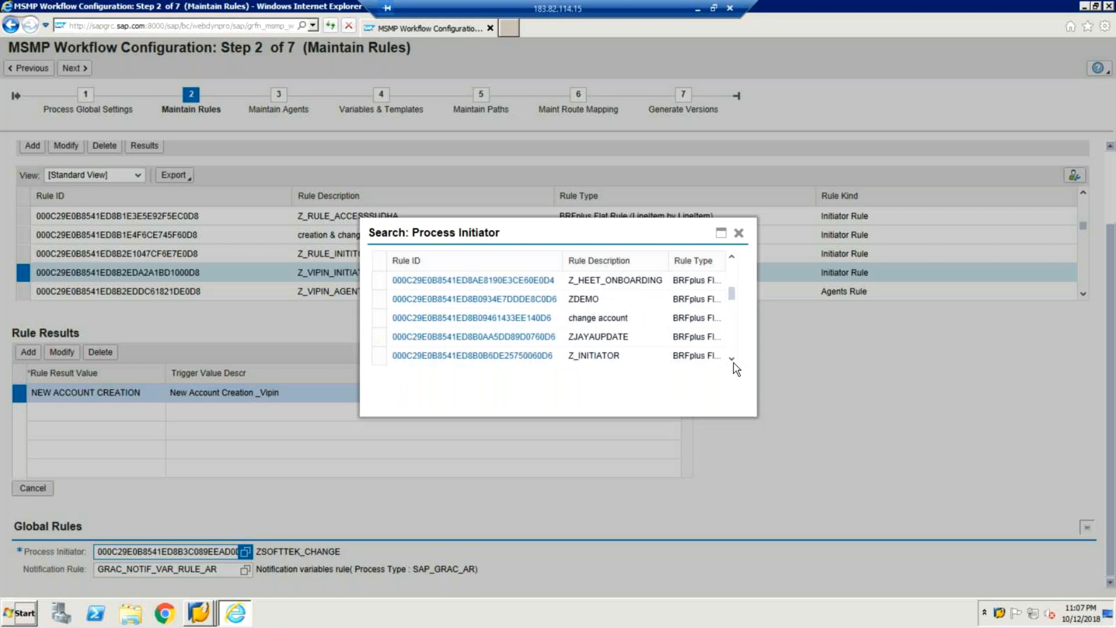
# Step: Scroll to Z_VIPIN_INITIATOR_RULE and select it as process initiator, replacing ZSOFTTEK_CHANGE
pyautogui.click(733, 360)
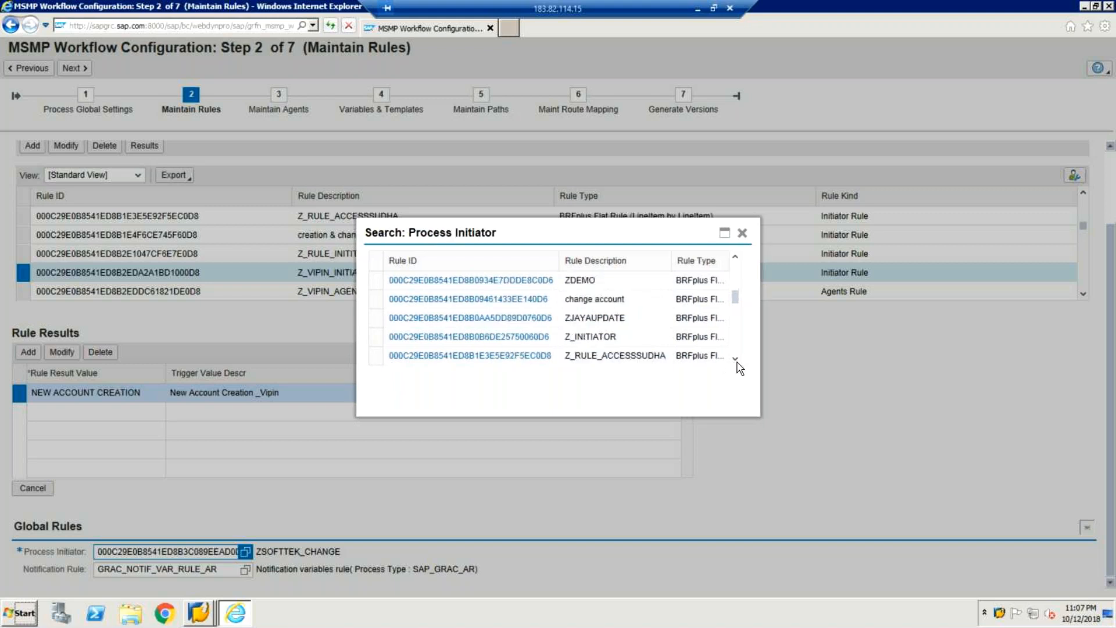
pyautogui.click(735, 359)
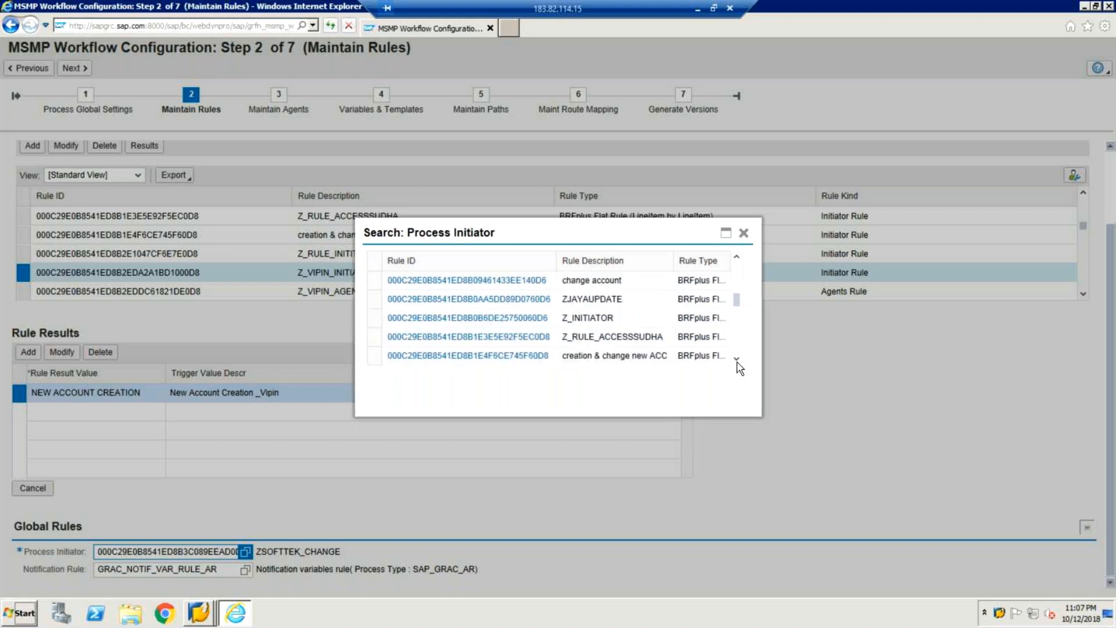
pyautogui.click(737, 360)
pyautogui.click(736, 359)
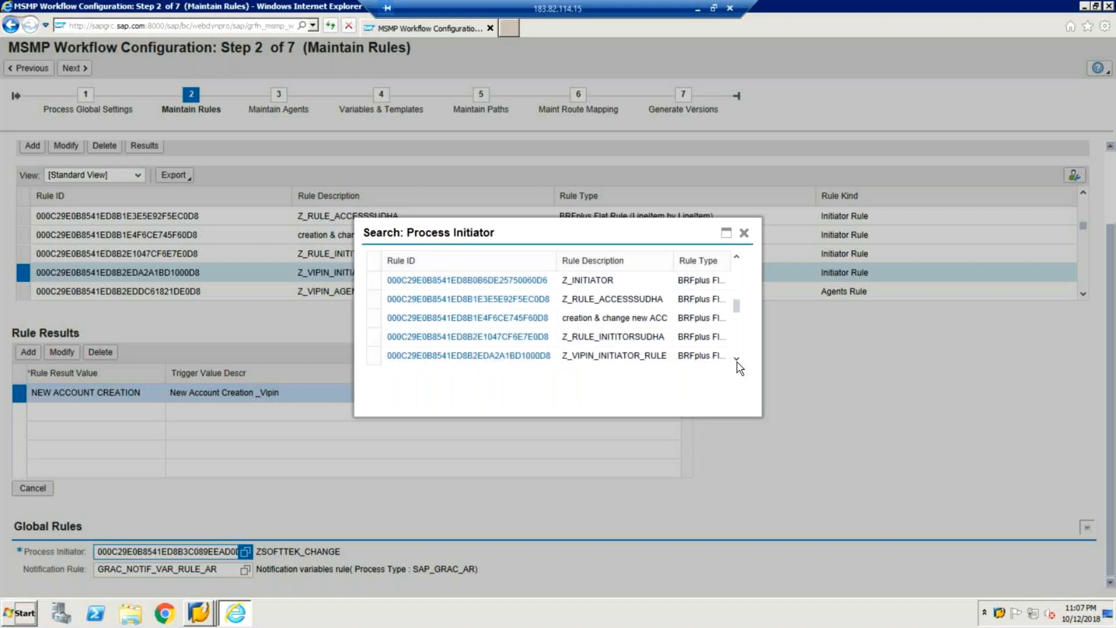
pyautogui.click(737, 360)
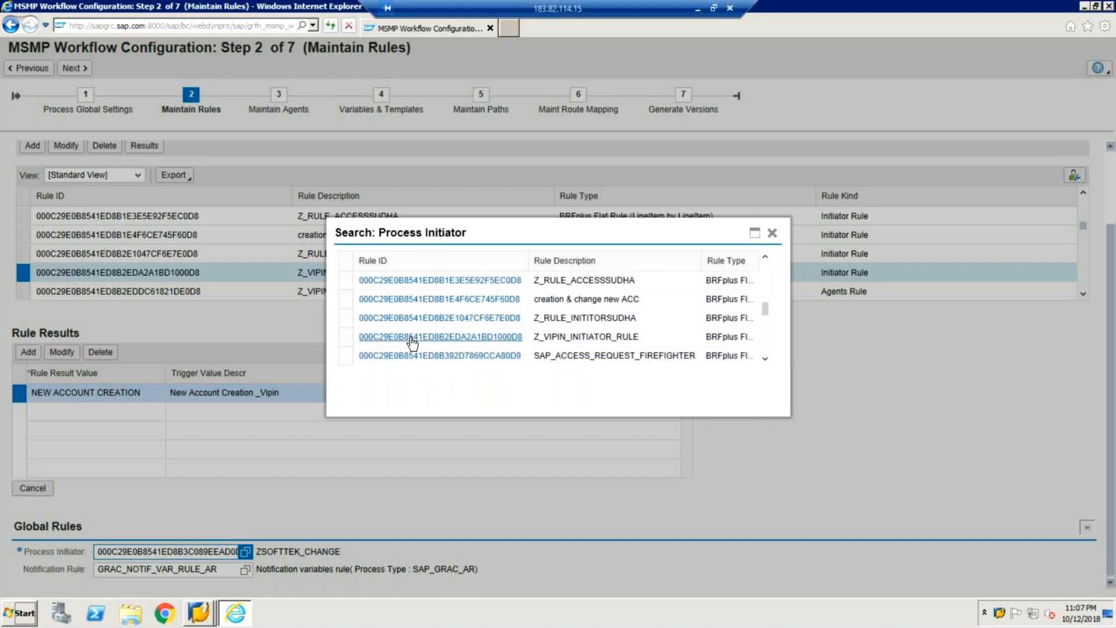
pyautogui.click(346, 337)
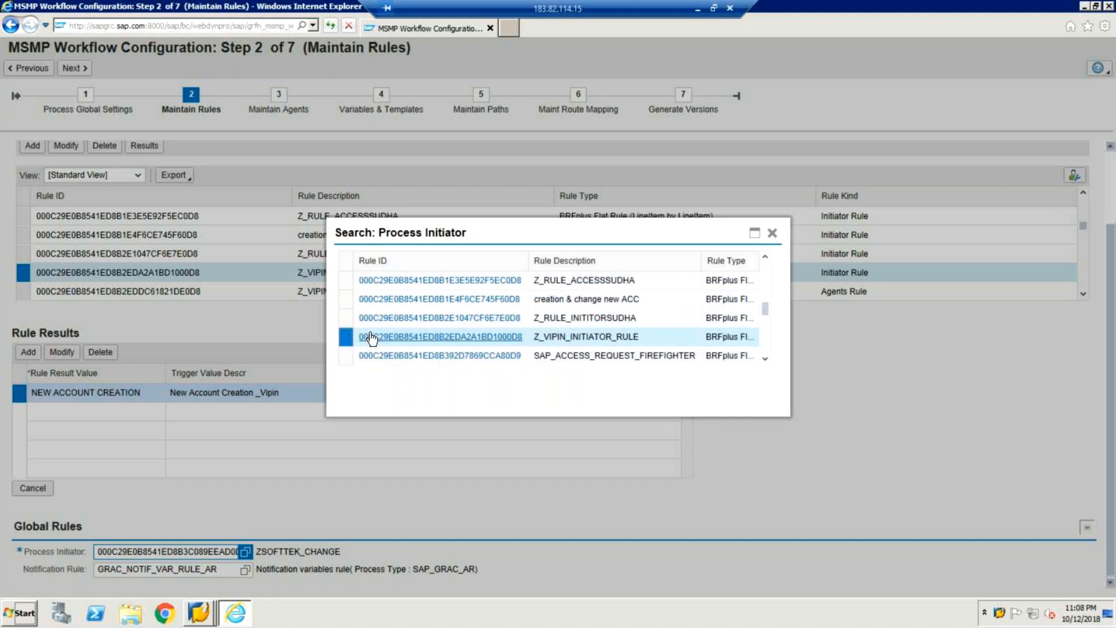
pyautogui.click(371, 338)
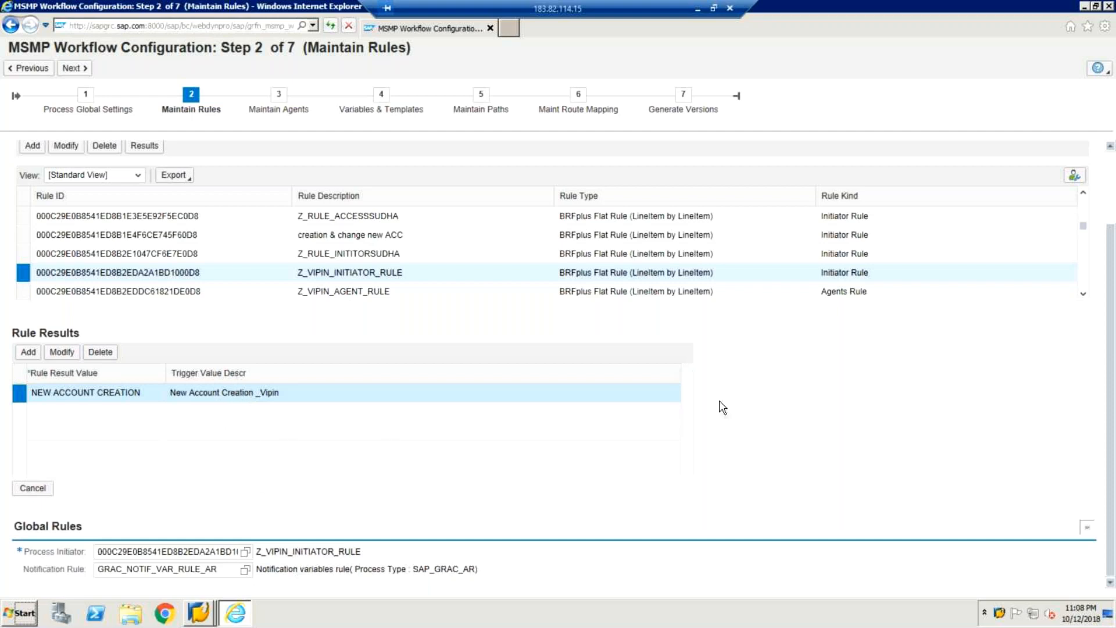
# Step: Advance to Step 3 Maintain Agents and scroll the agents table down to select Z_VIPIN_AGENT_ID
pyautogui.click(77, 69)
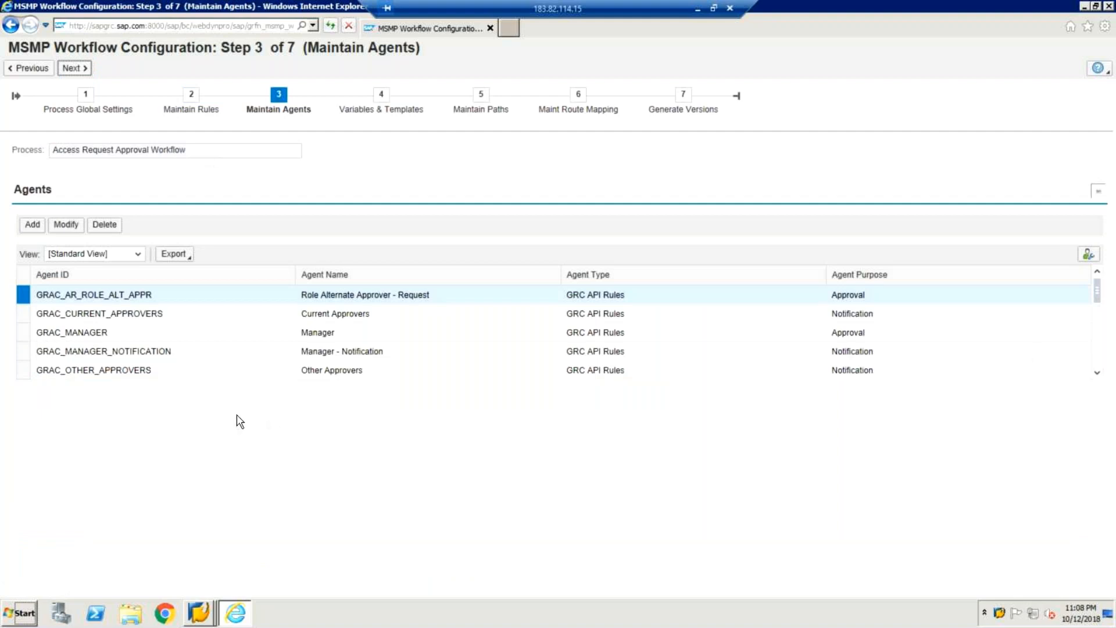
pyautogui.click(1098, 374)
pyautogui.click(1098, 374)
pyautogui.click(1098, 374)
pyautogui.click(1098, 374)
pyautogui.click(1098, 374)
pyautogui.click(1098, 374)
pyautogui.click(1098, 374)
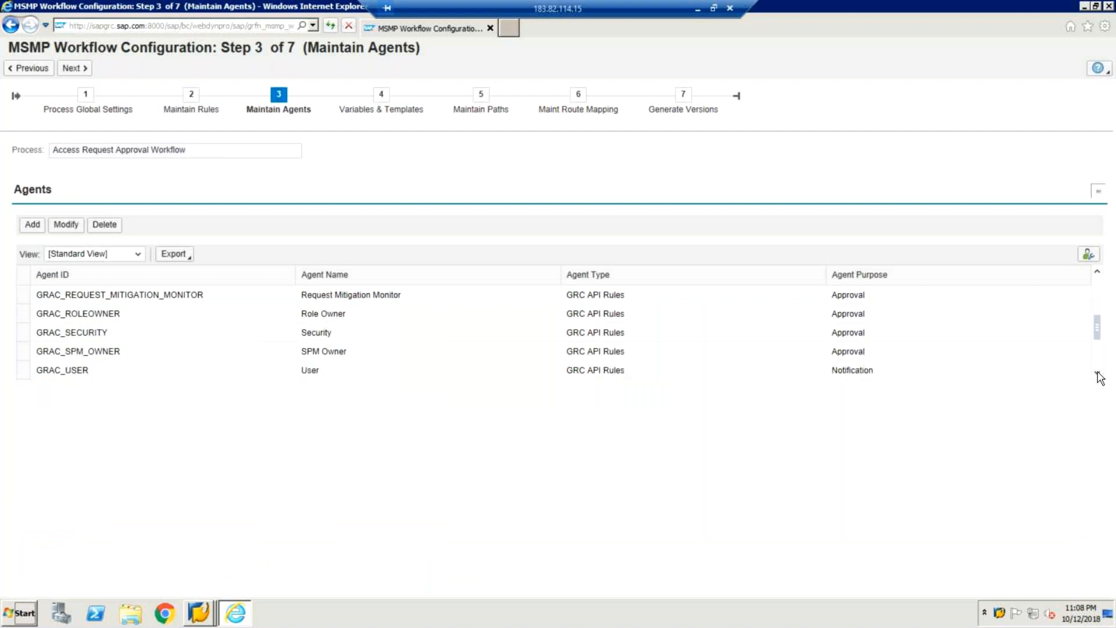
pyautogui.click(1098, 374)
pyautogui.click(1098, 374)
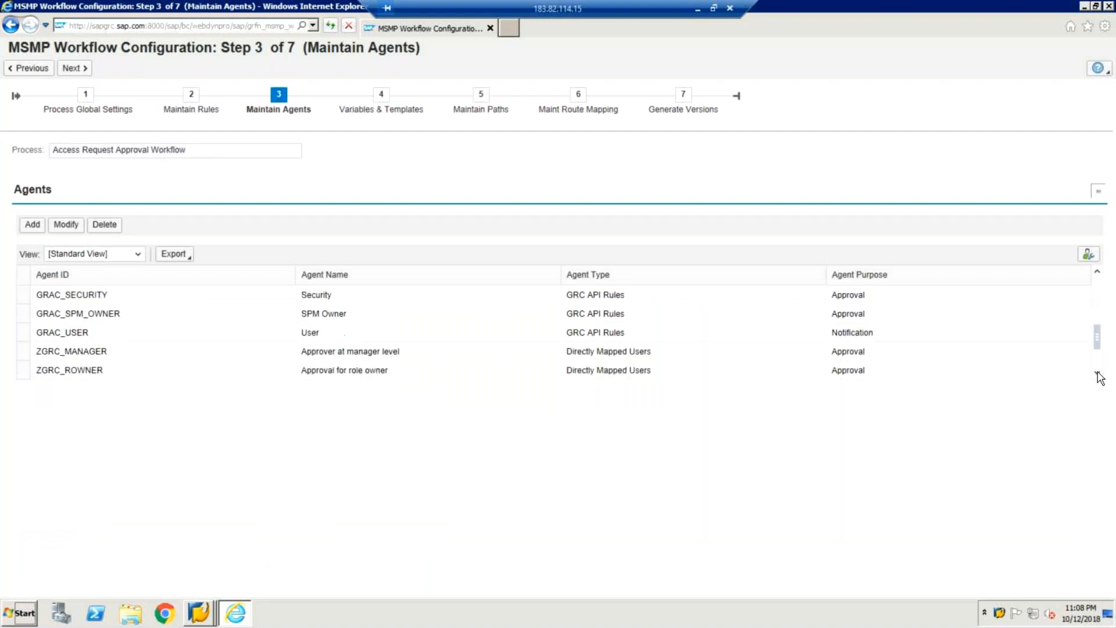
pyautogui.click(1098, 374)
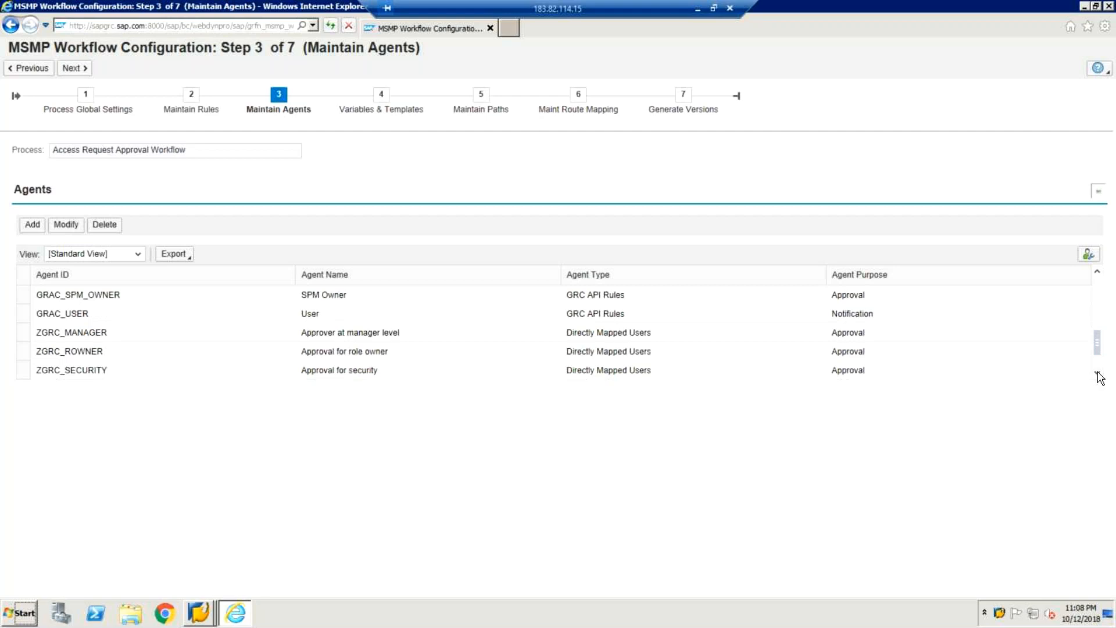
pyautogui.click(1098, 374)
pyautogui.click(1097, 374)
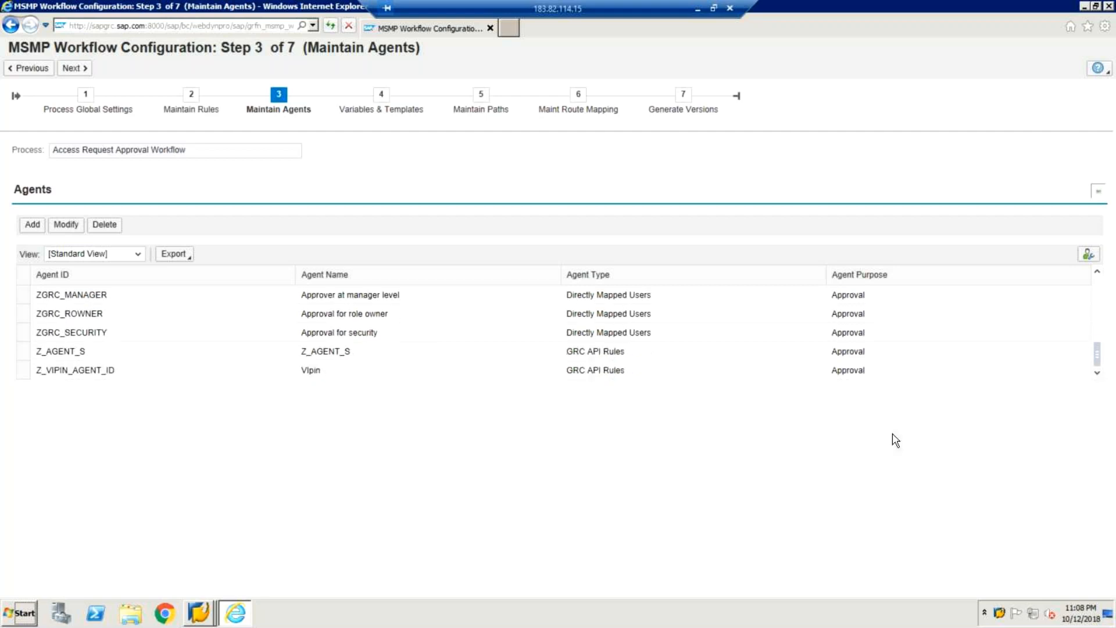
pyautogui.click(22, 371)
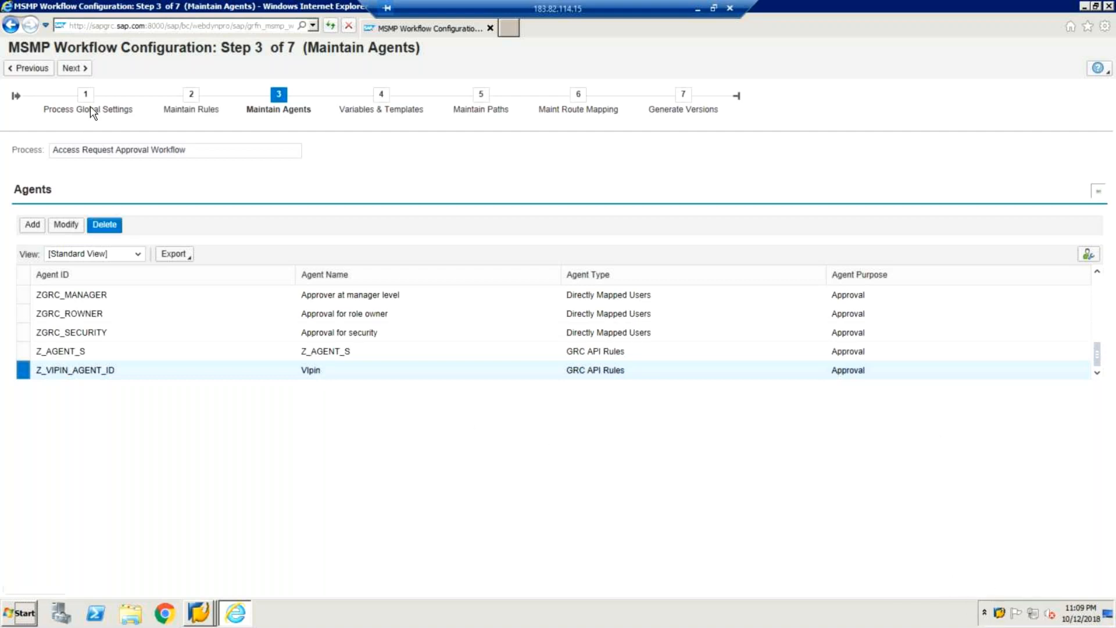
pyautogui.click(74, 68)
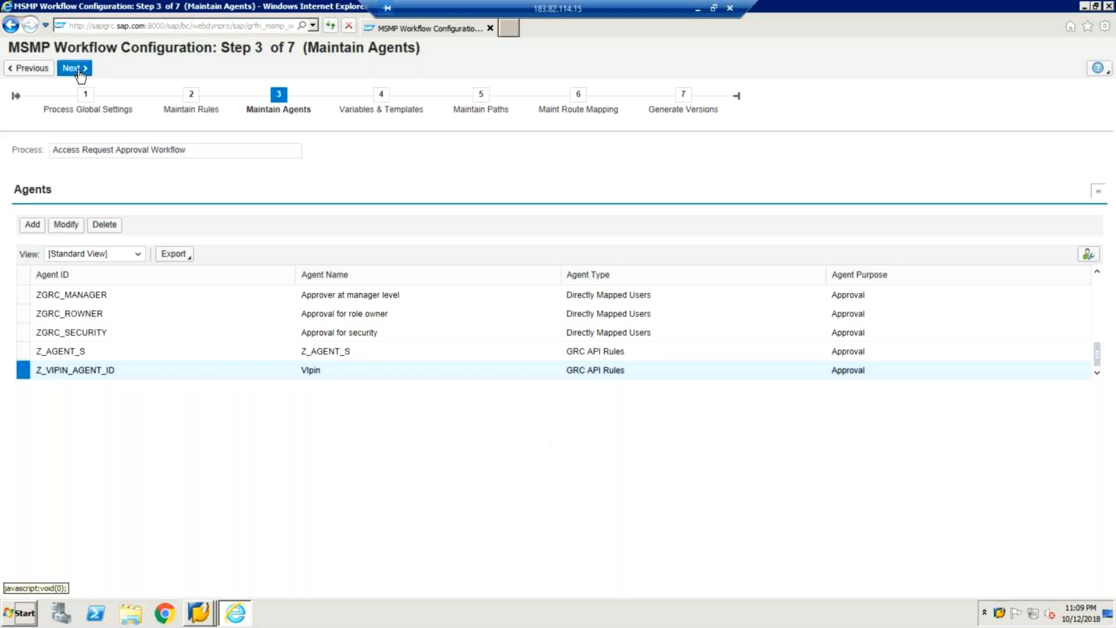
# Step: Move past Variables & Templates to the paths list and display the Z_MAX path's stages
pyautogui.click(75, 68)
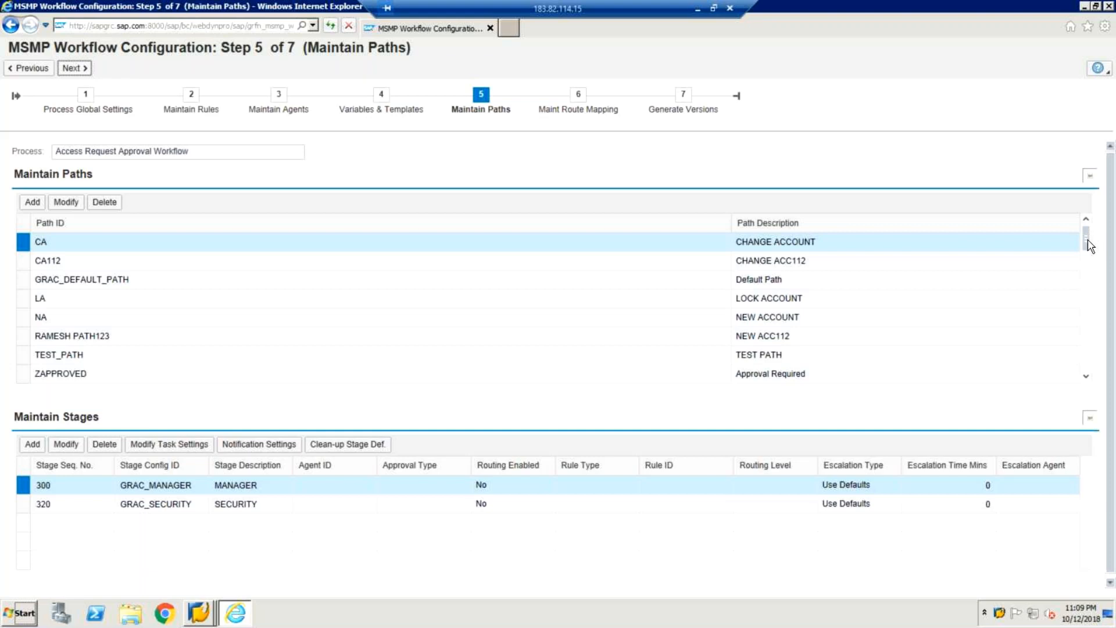
pyautogui.click(1086, 376)
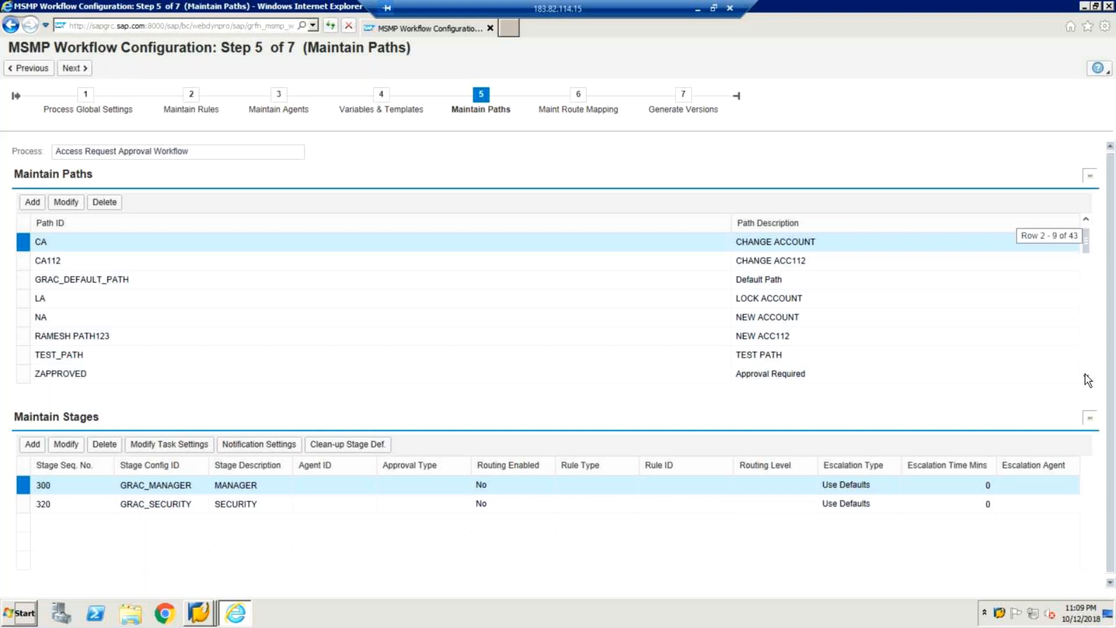
pyautogui.click(1087, 378)
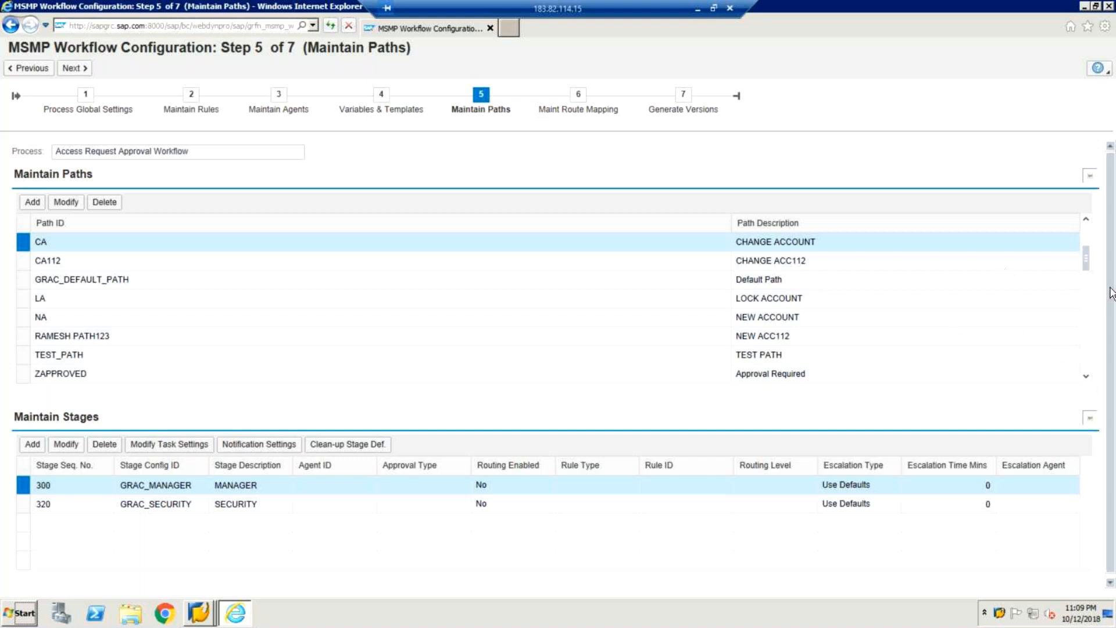
pyautogui.scroll(-2, 1088, 379)
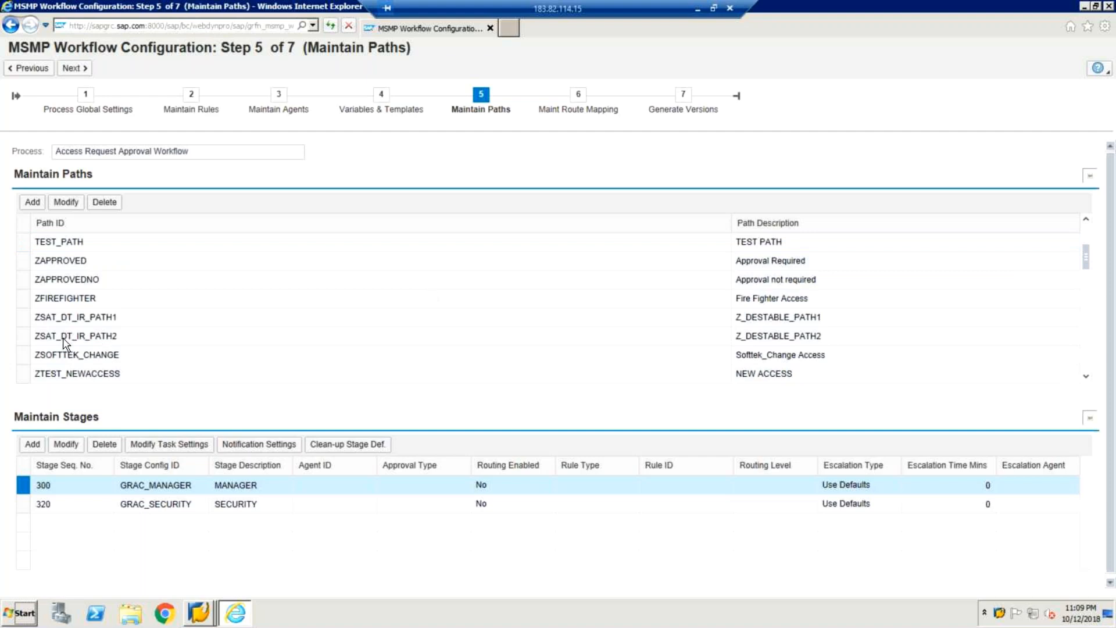
pyautogui.scroll(-2, 64, 343)
pyautogui.scroll(-3, 64, 343)
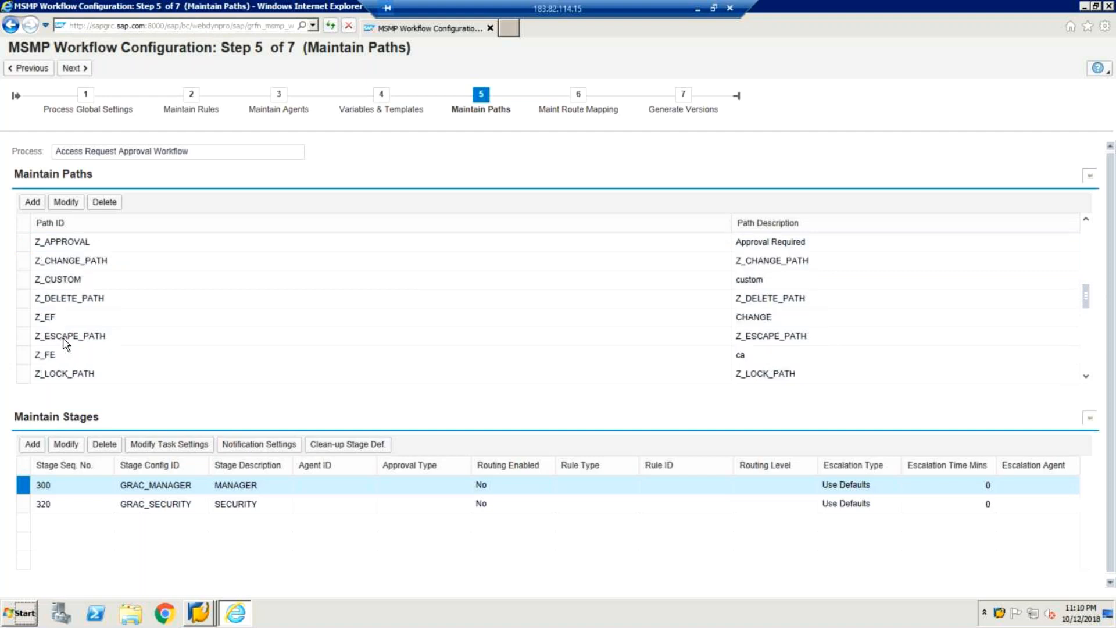
pyautogui.scroll(-2, 64, 343)
pyautogui.click(64, 347)
pyautogui.scroll(-1, 64, 344)
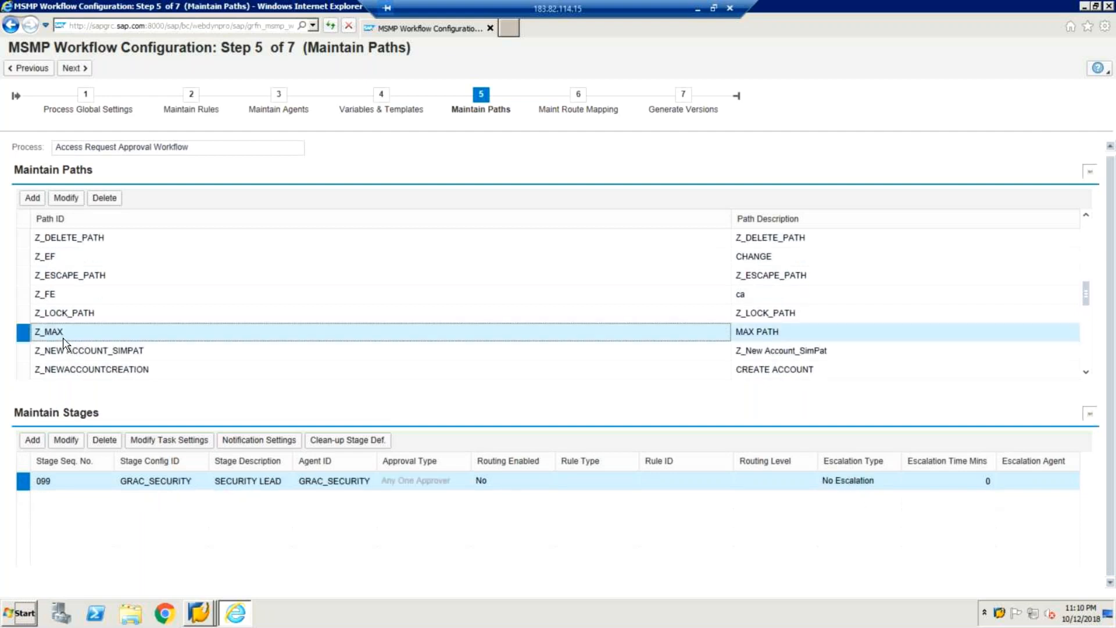
pyautogui.scroll(-5, 64, 344)
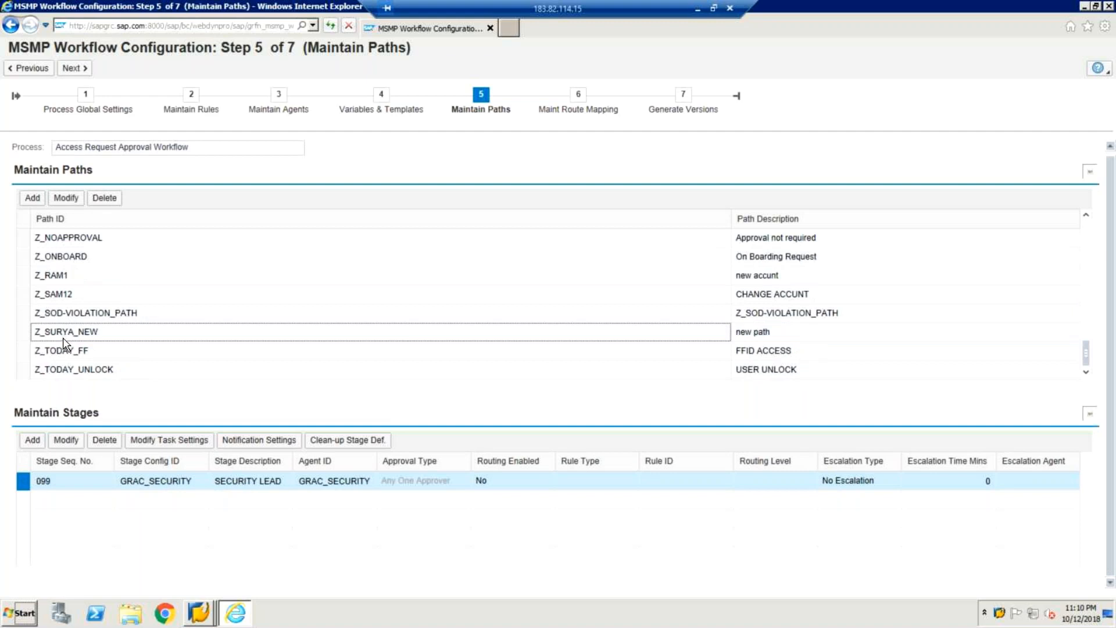
pyautogui.scroll(-1, 64, 344)
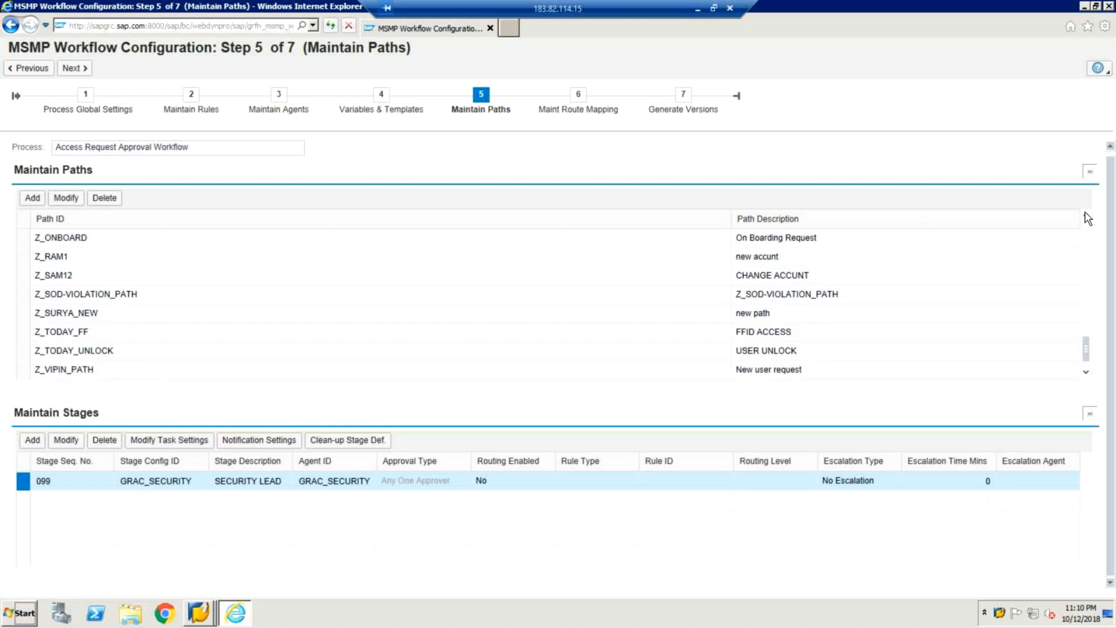
pyautogui.scroll(6, 1088, 219)
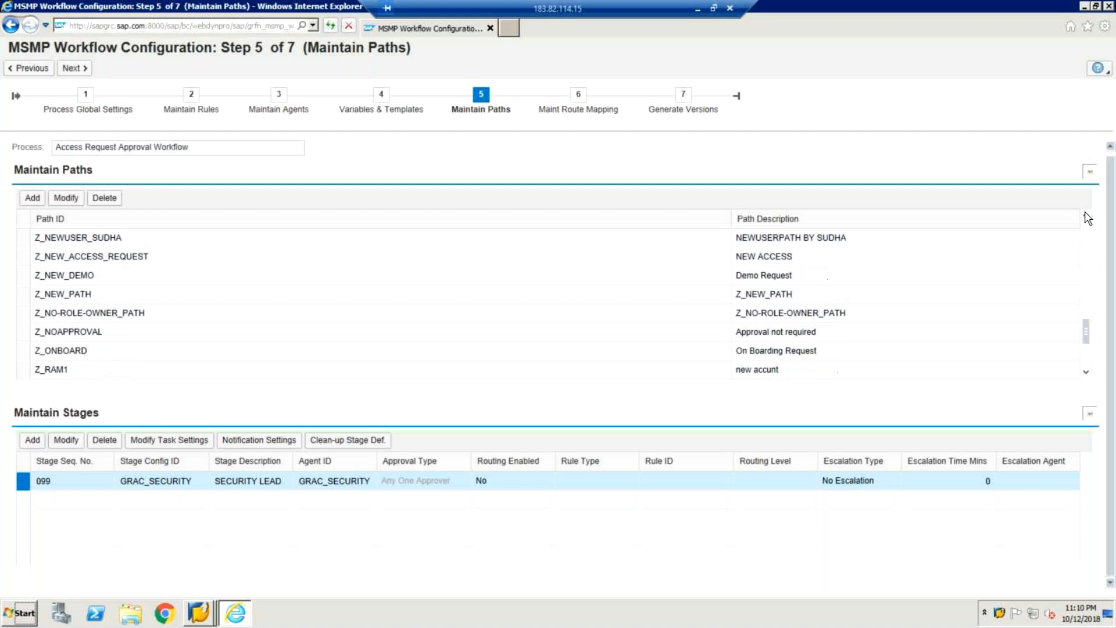
pyautogui.scroll(1, 1087, 219)
pyautogui.scroll(1, 1087, 218)
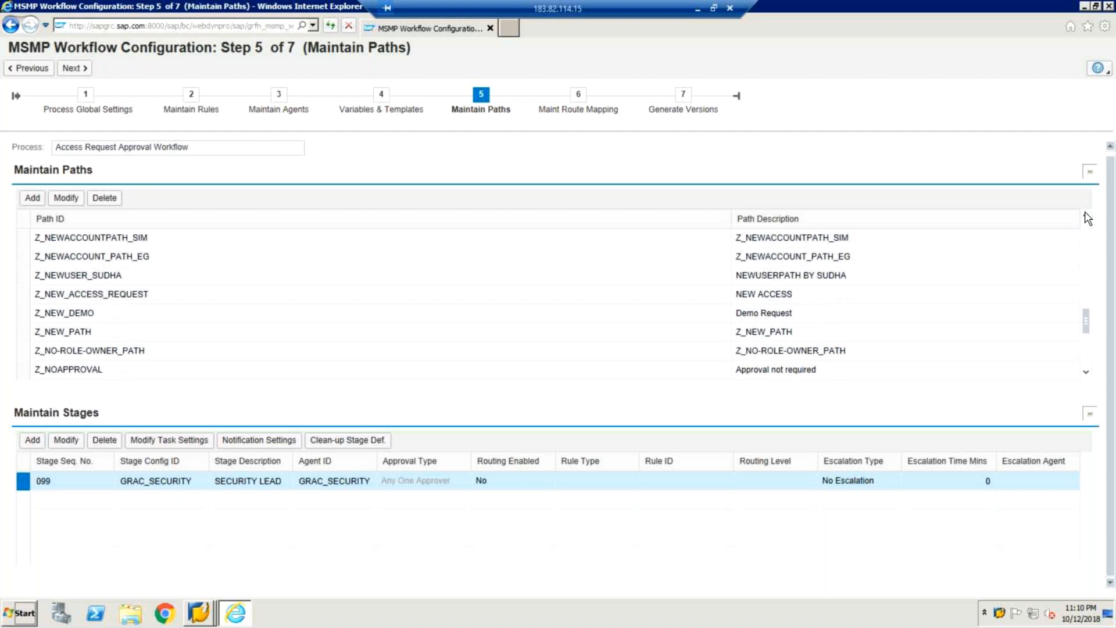
pyautogui.scroll(9, 1089, 221)
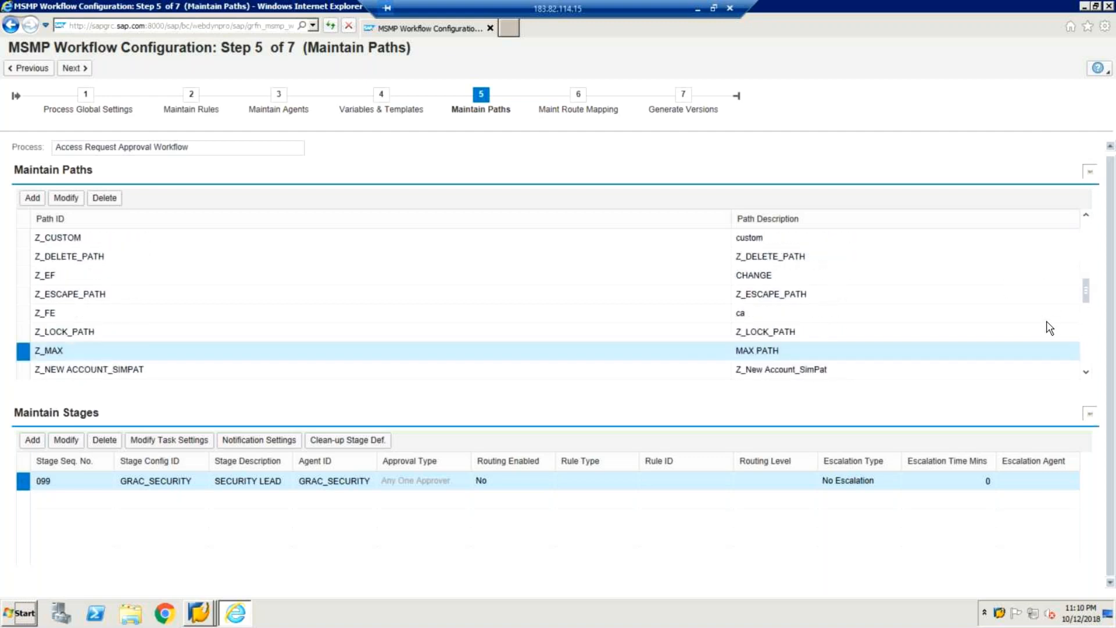
# Step: Scroll the Path ID table back up to the earlier approval paths
pyautogui.click(1086, 217)
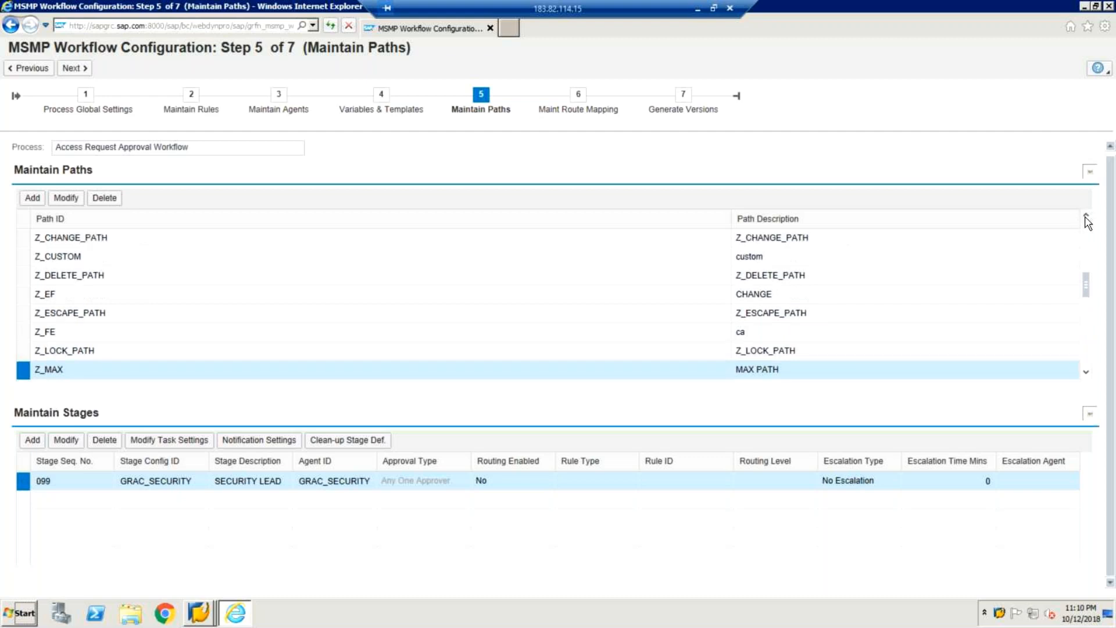
pyautogui.click(1086, 217)
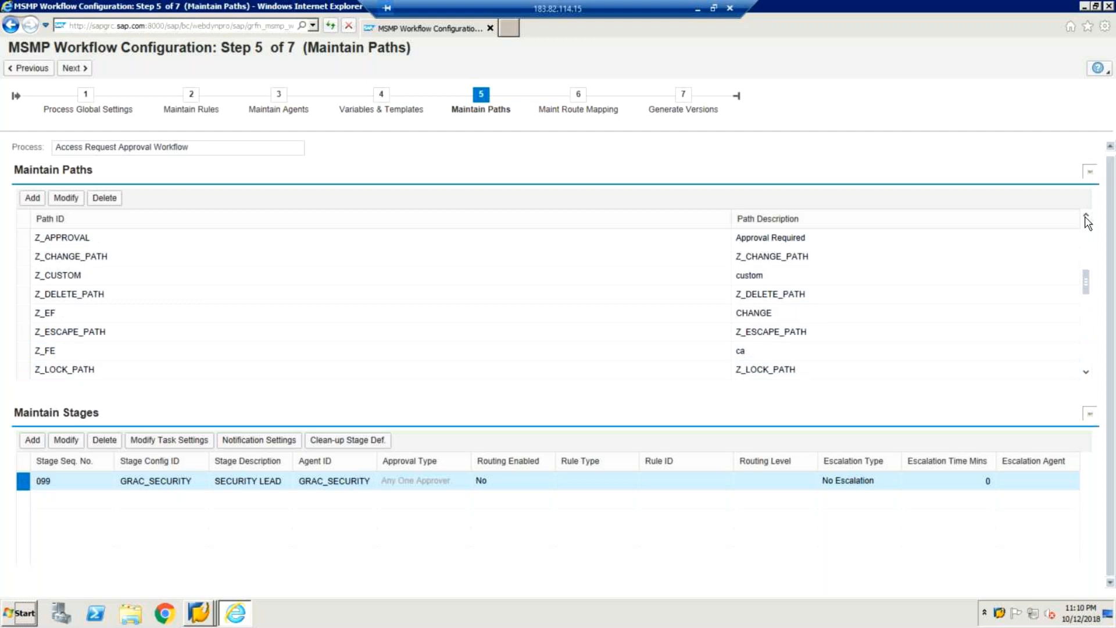
pyautogui.click(1086, 217)
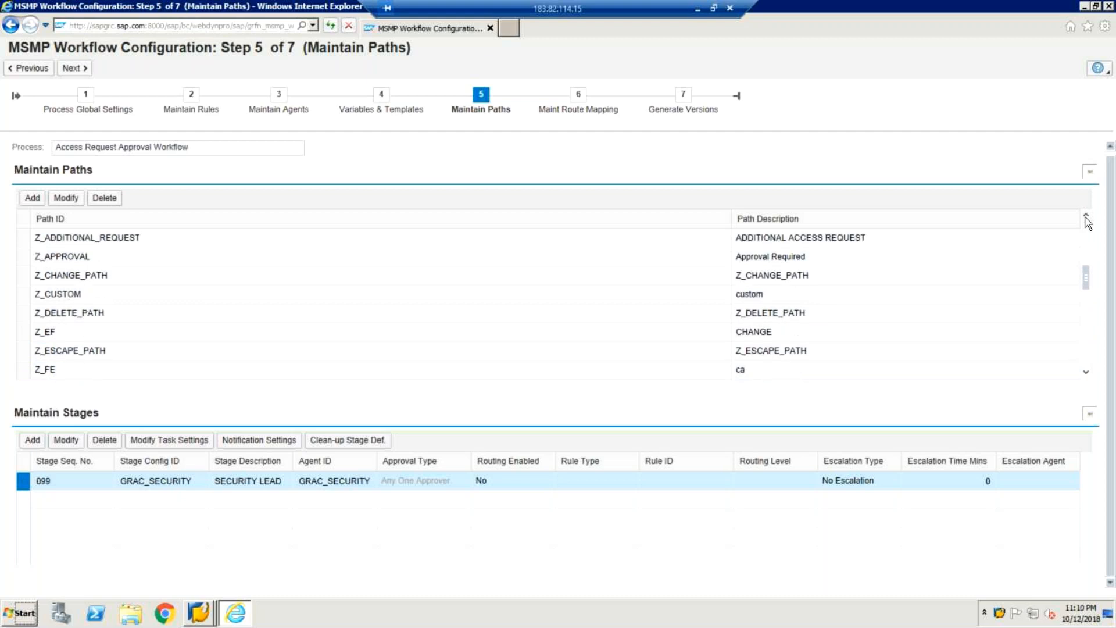
pyautogui.click(1086, 217)
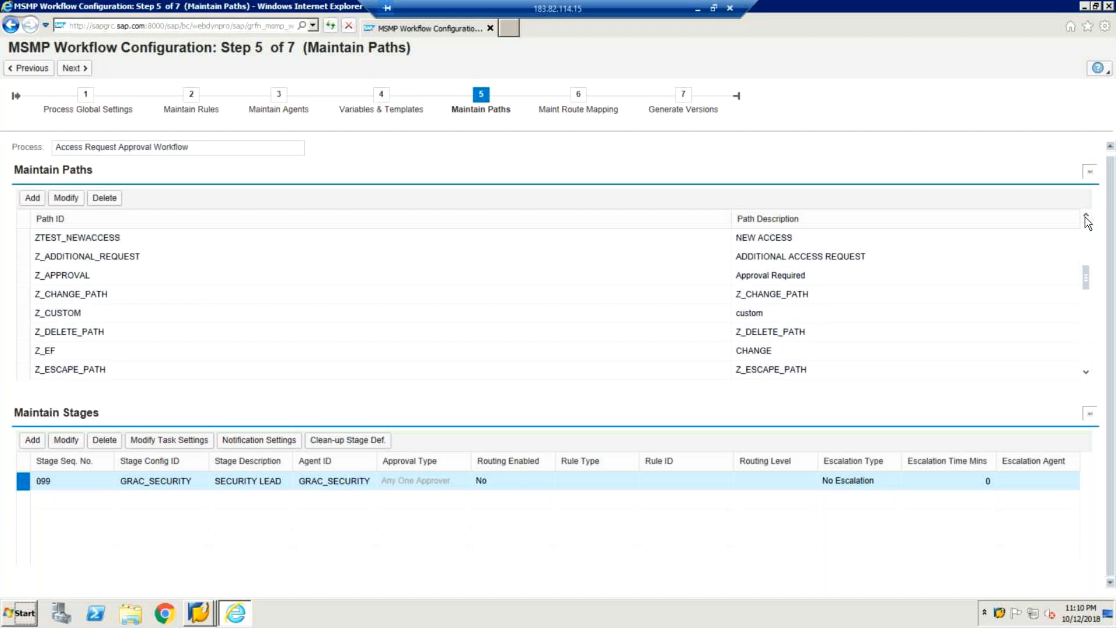
# Step: Page down through paths Z_MAX, Z_ONBOARD, Z_RAM1, Z_SAM12 and Z_SOD-VIOLATION_PATH to Z_SURYA_NEW
pyautogui.click(1087, 372)
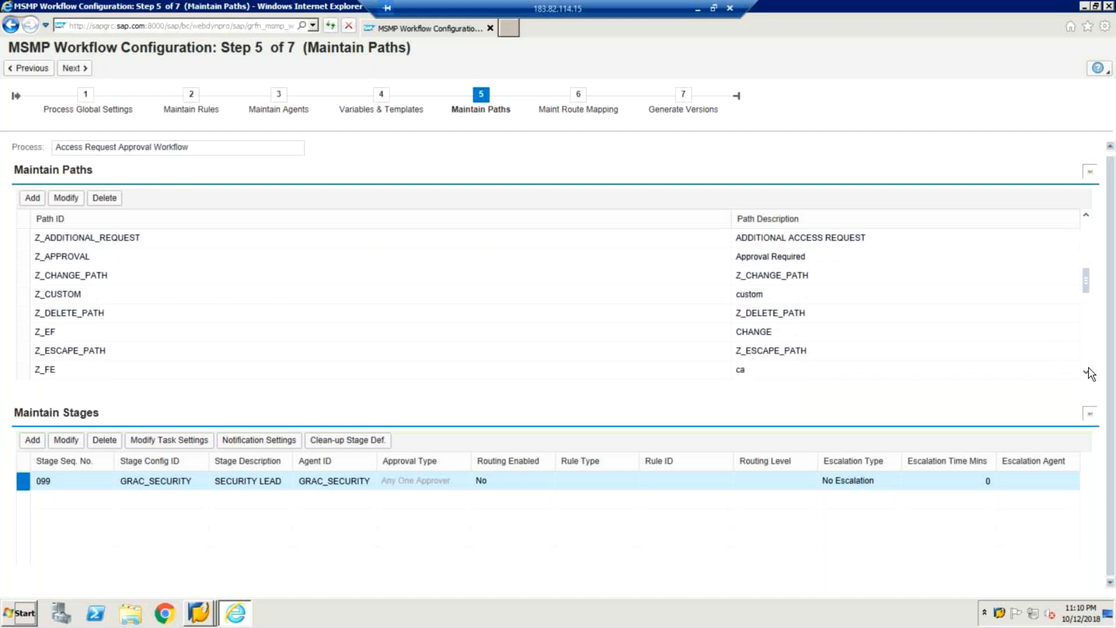
pyautogui.click(1087, 372)
pyautogui.click(1086, 372)
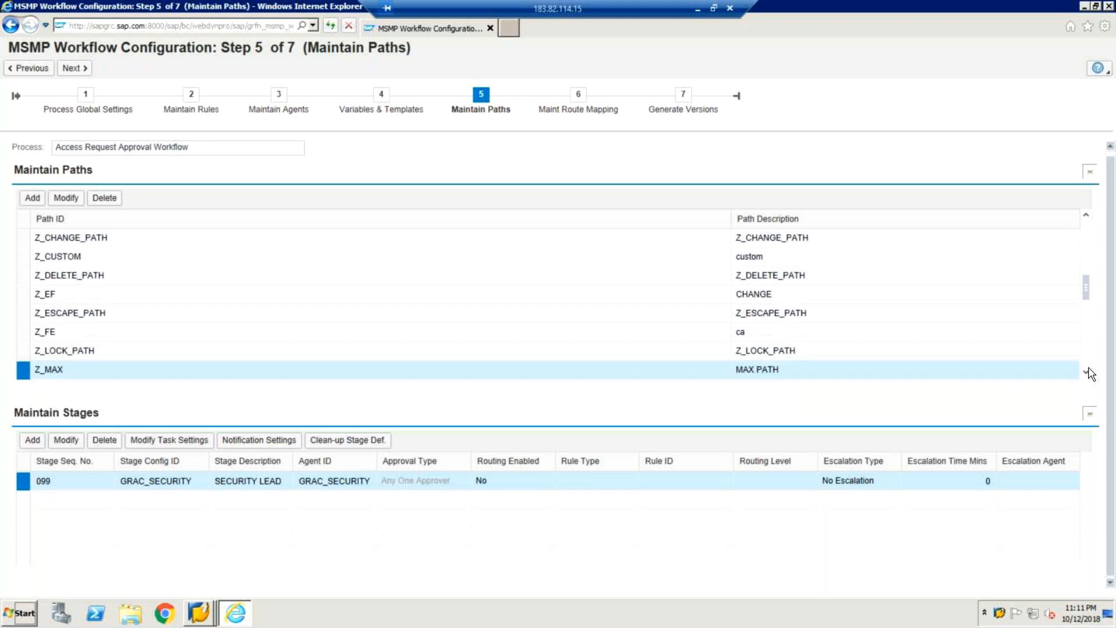
pyautogui.click(1086, 372)
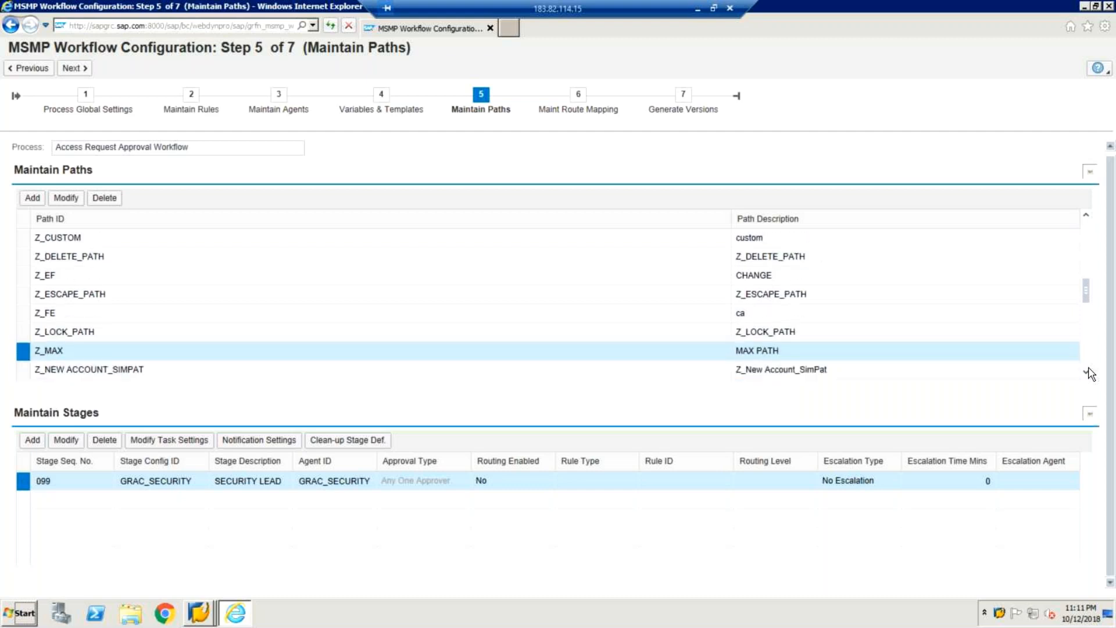
pyautogui.click(1087, 373)
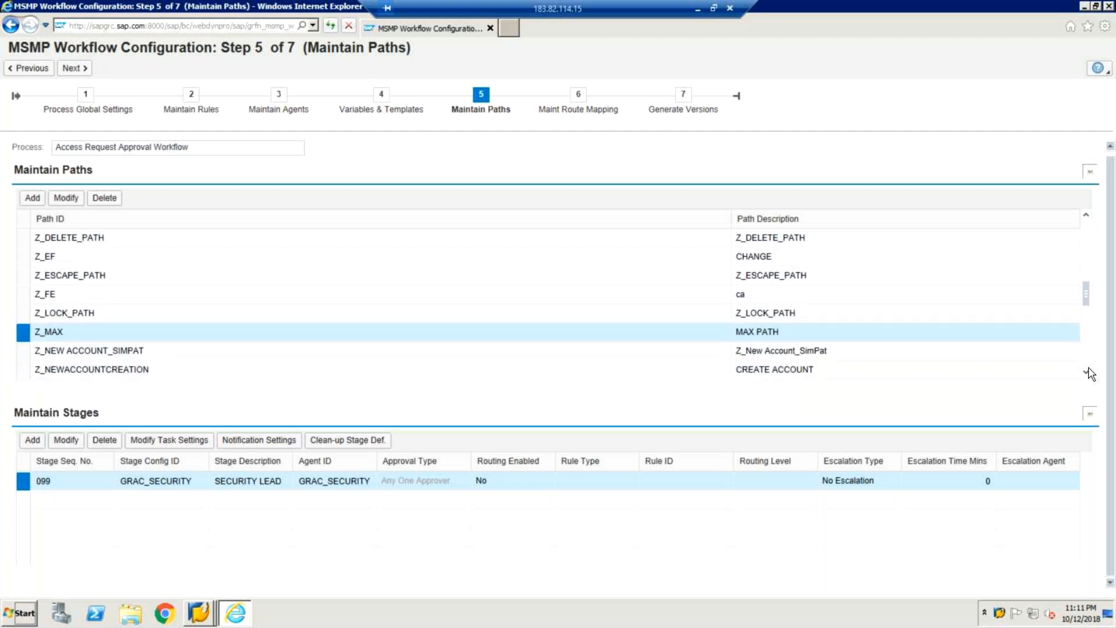
pyautogui.click(1087, 372)
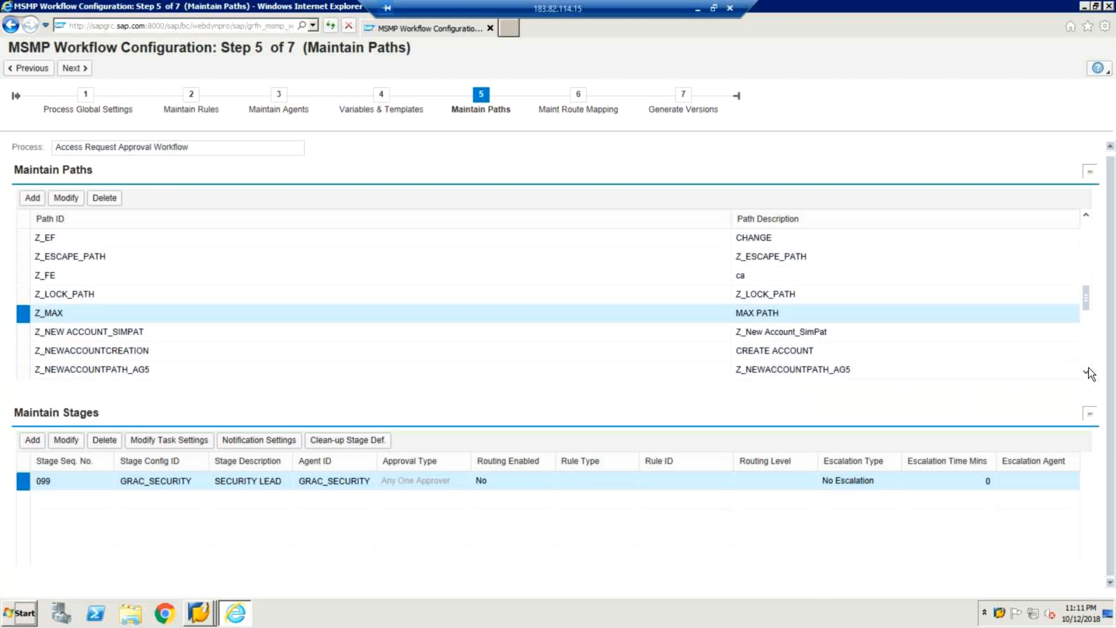
pyautogui.click(1086, 373)
pyautogui.click(1086, 372)
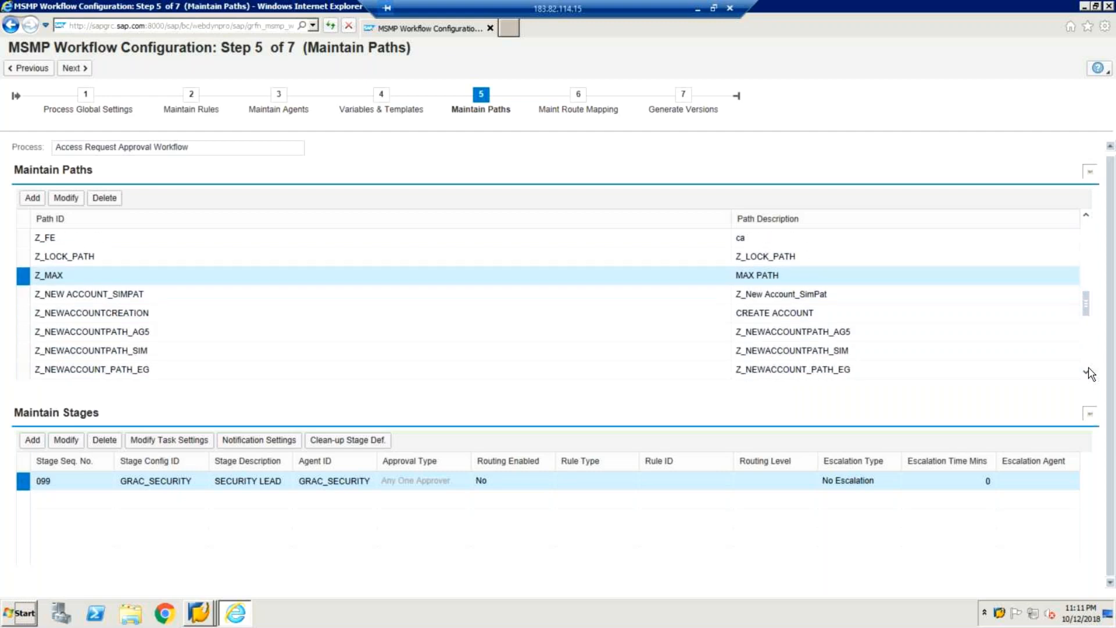
pyautogui.click(1086, 372)
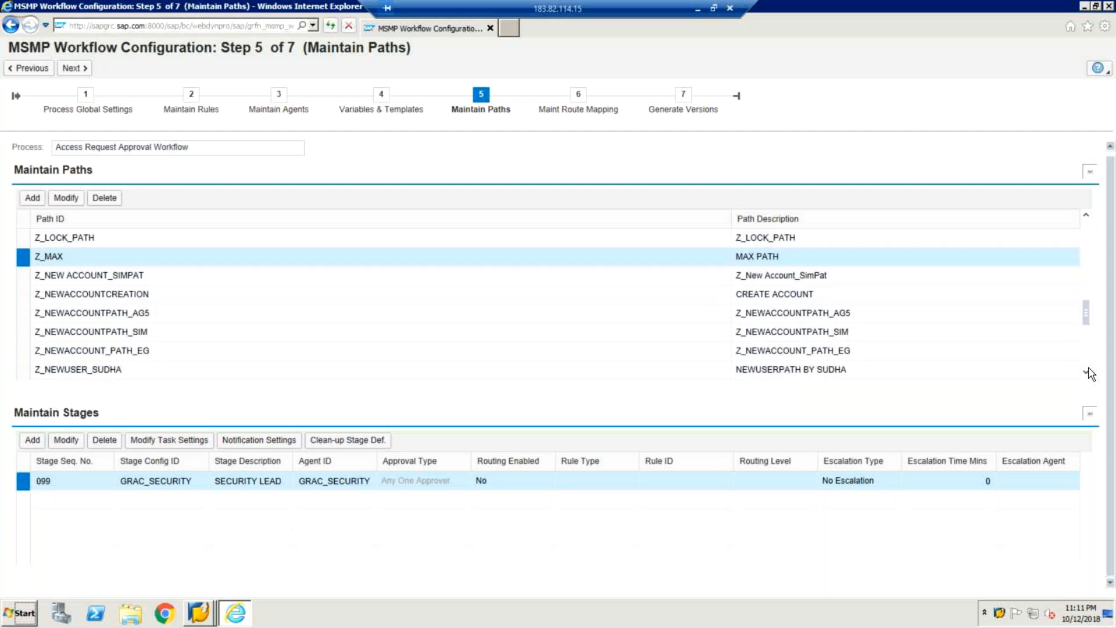
pyautogui.click(1086, 372)
pyautogui.click(1086, 372)
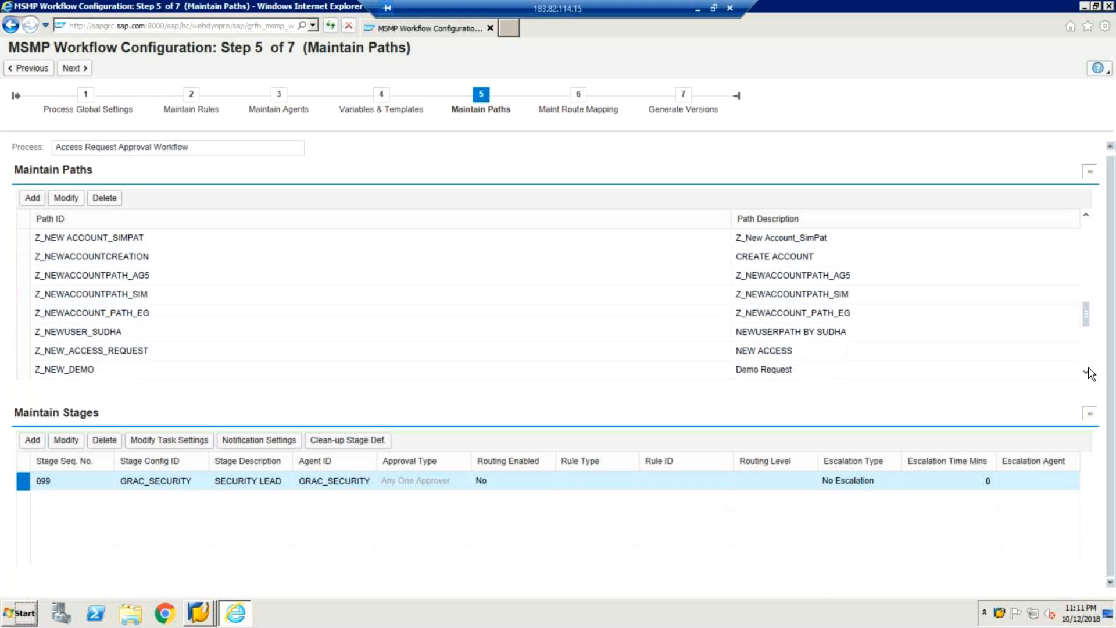
pyautogui.click(1086, 373)
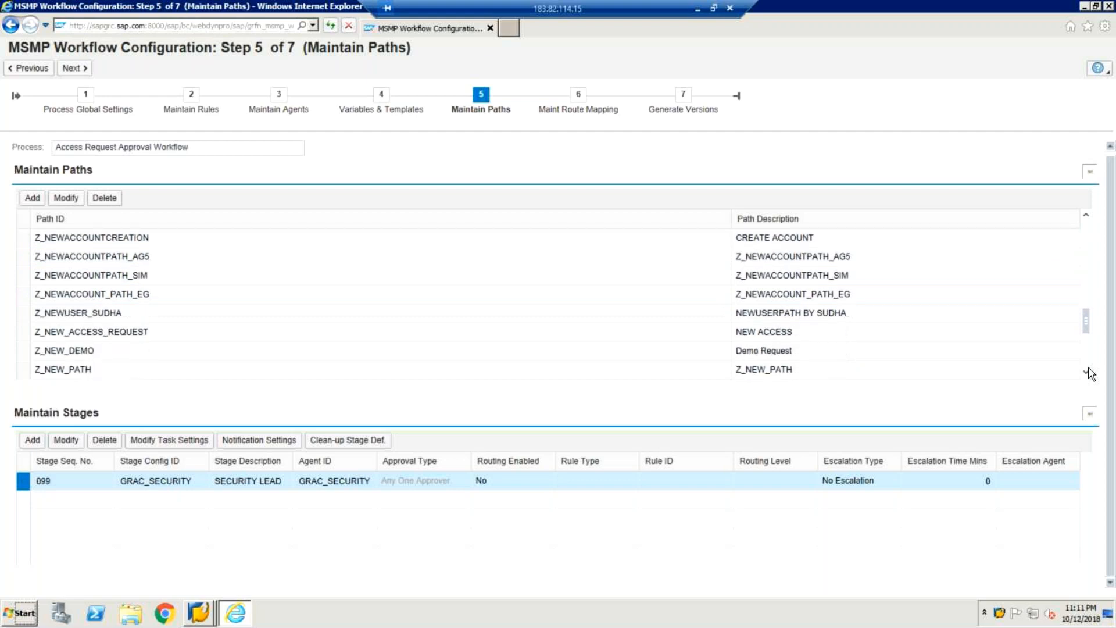
pyautogui.click(1086, 372)
pyautogui.click(1087, 372)
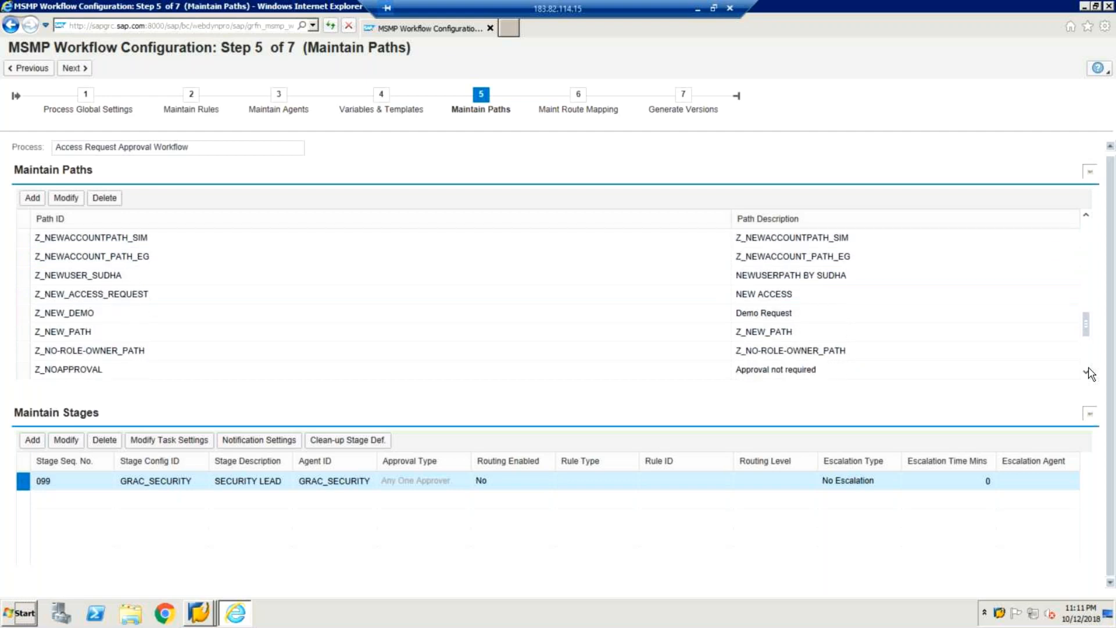
pyautogui.click(1087, 372)
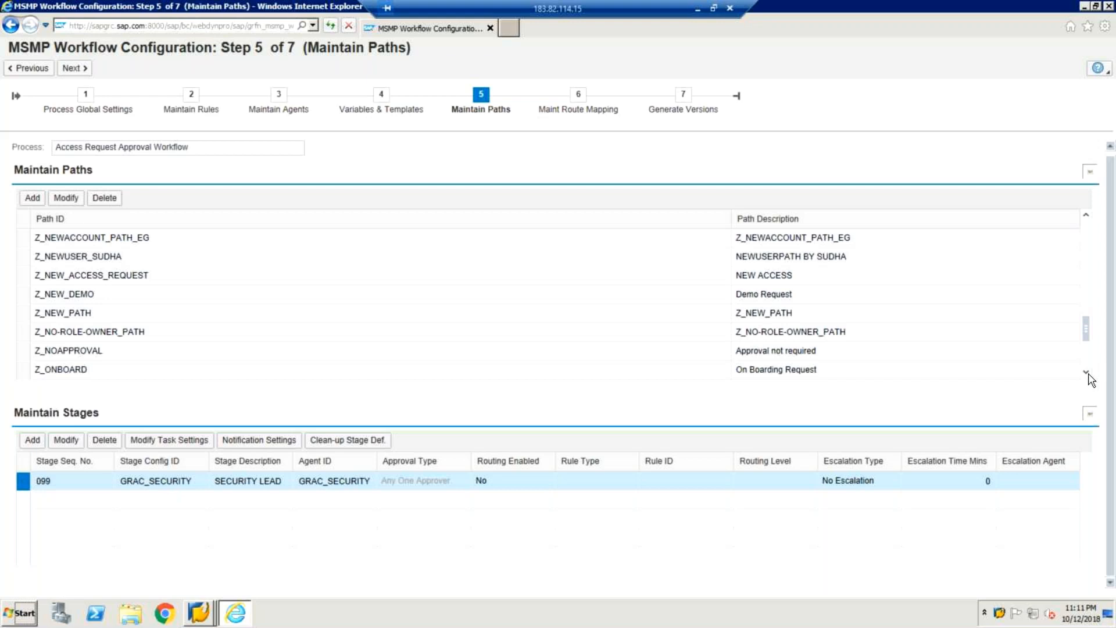
pyautogui.click(1085, 373)
pyautogui.click(1085, 374)
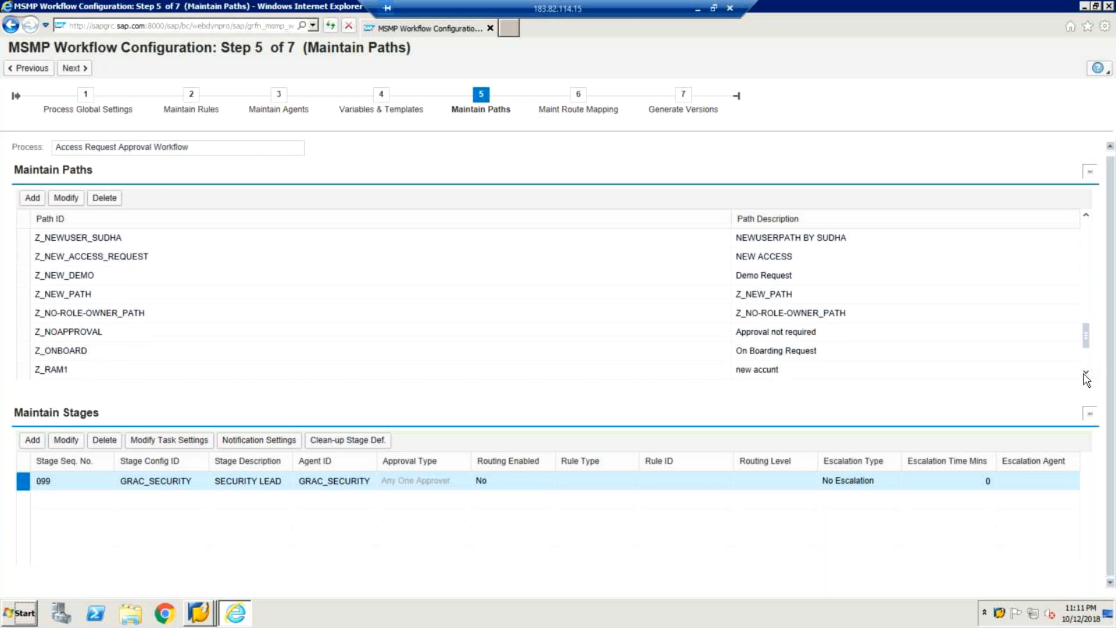
pyautogui.click(1086, 374)
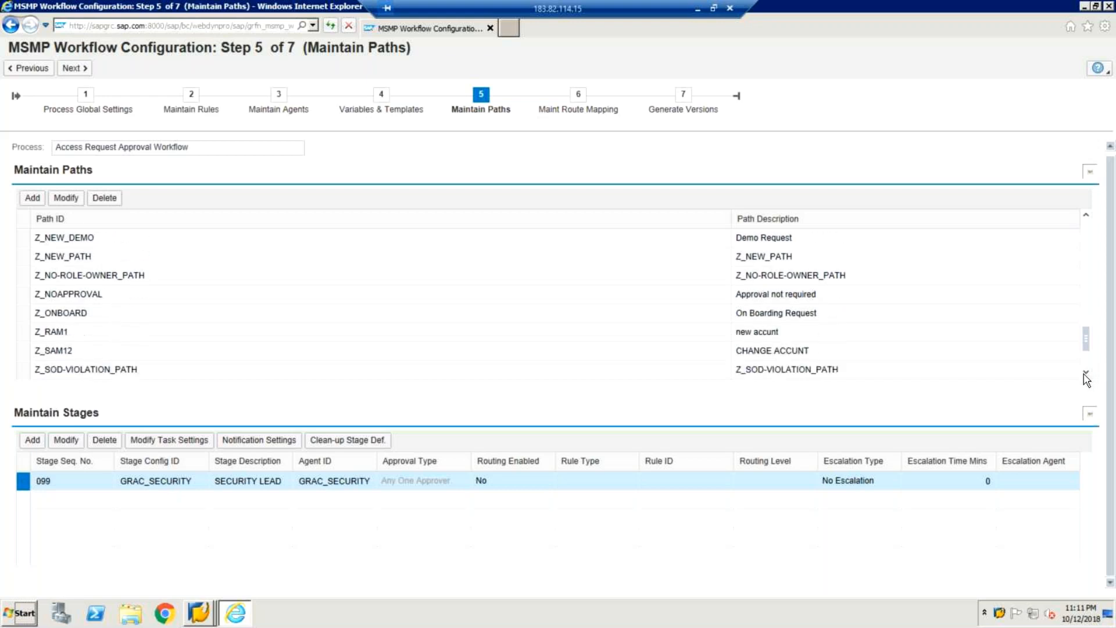
pyautogui.click(1085, 374)
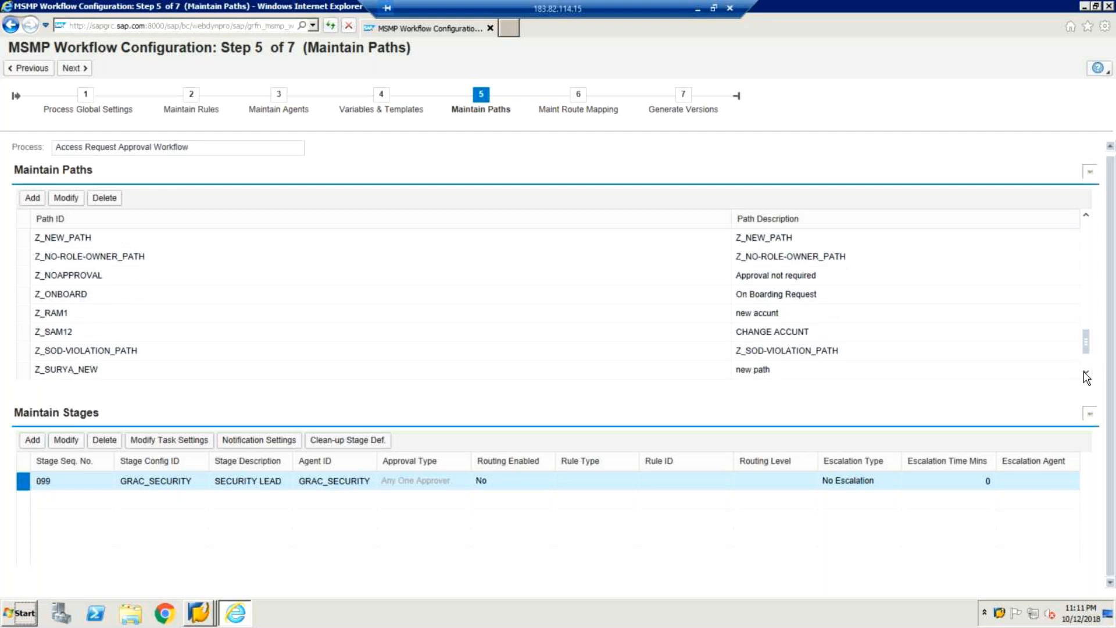
# Step: Jump to the end of the paths list to show Z_VIPIN_PATH's stage 111, Default _vipin
pyautogui.click(1087, 374)
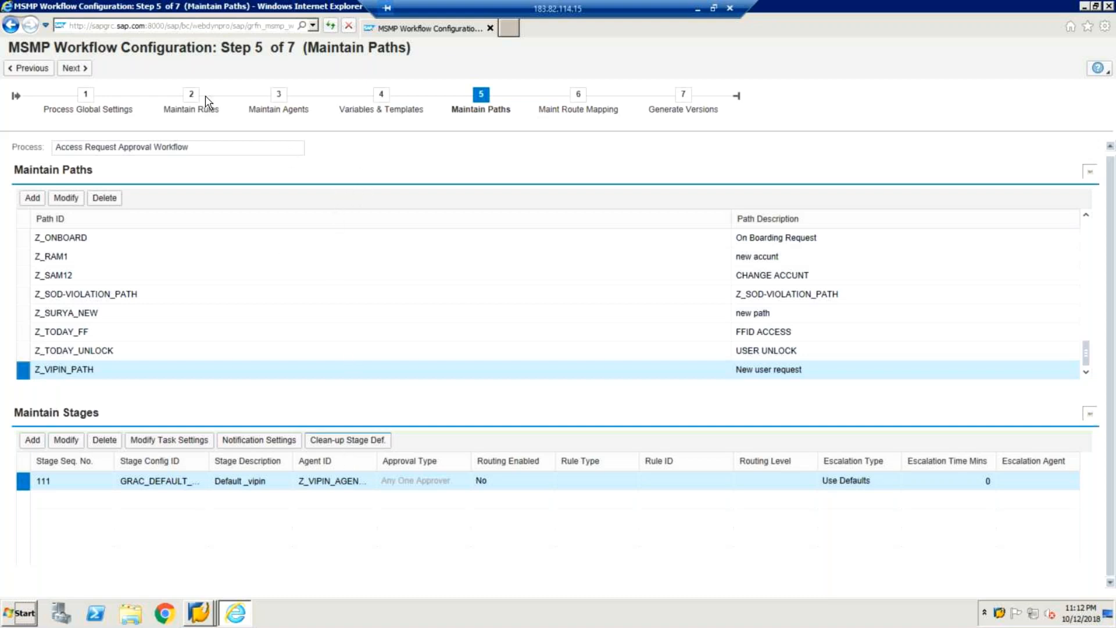
# Step: Open Step 6 Maint Route Mapping and select the NEW ACCOUNT CREATION mapping to Z_VIPIN_PATH
pyautogui.click(87, 71)
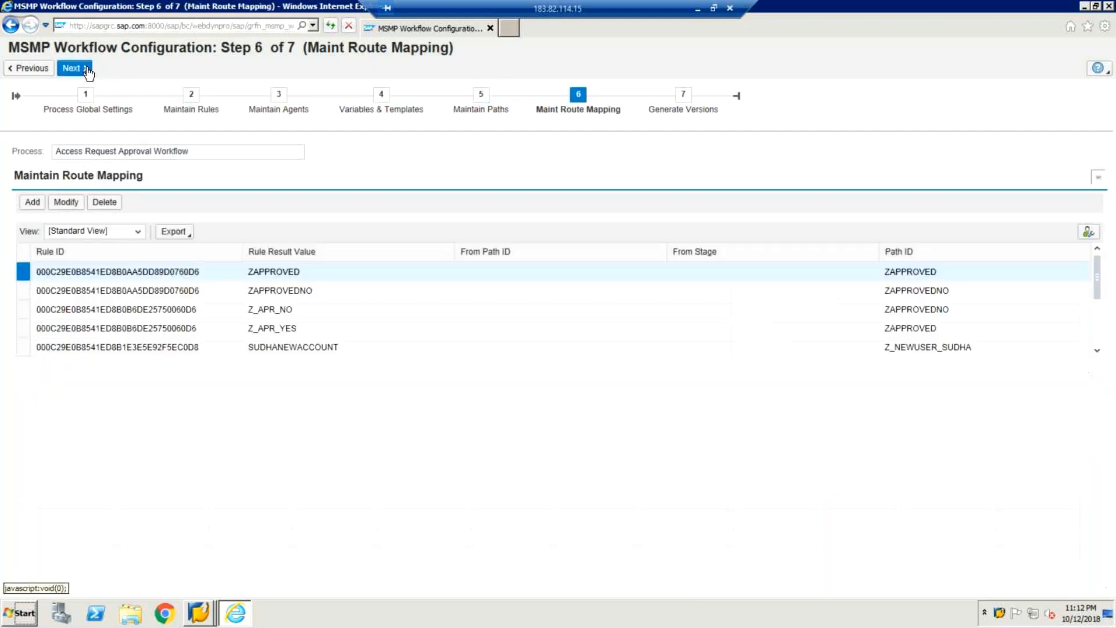
pyautogui.click(1099, 352)
pyautogui.click(1098, 352)
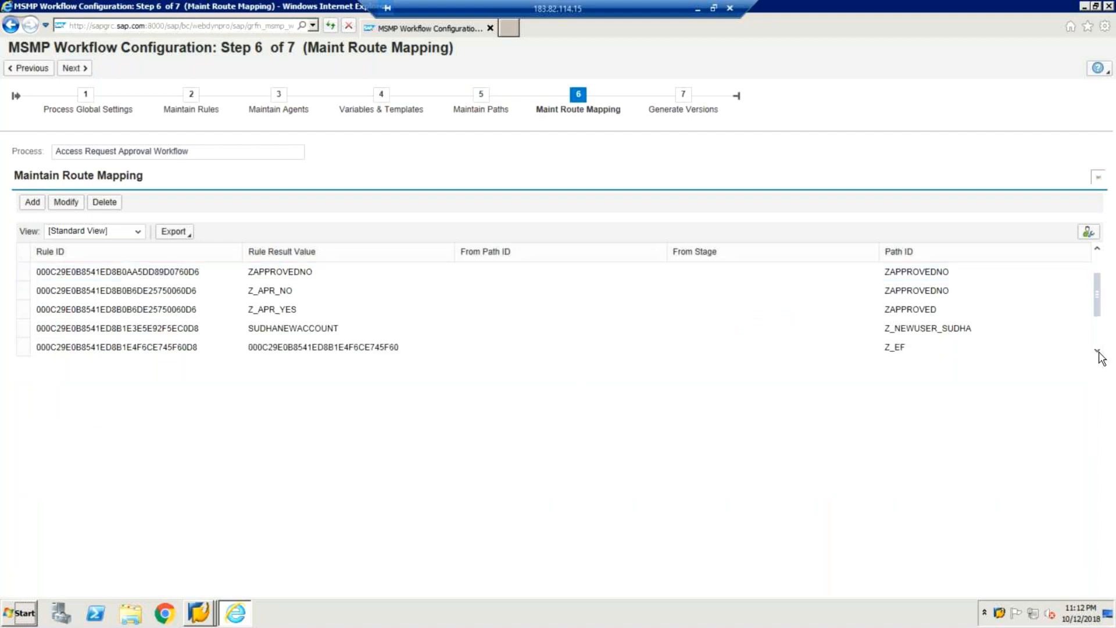
pyautogui.click(1099, 352)
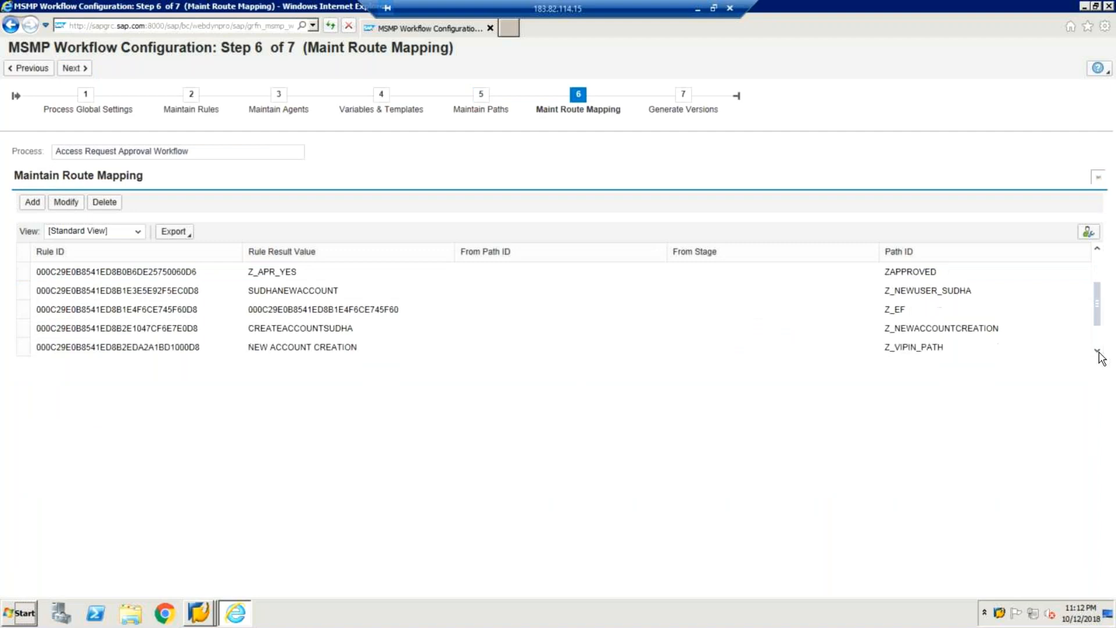
pyautogui.scroll(-2, 839, 354)
pyautogui.click(841, 343)
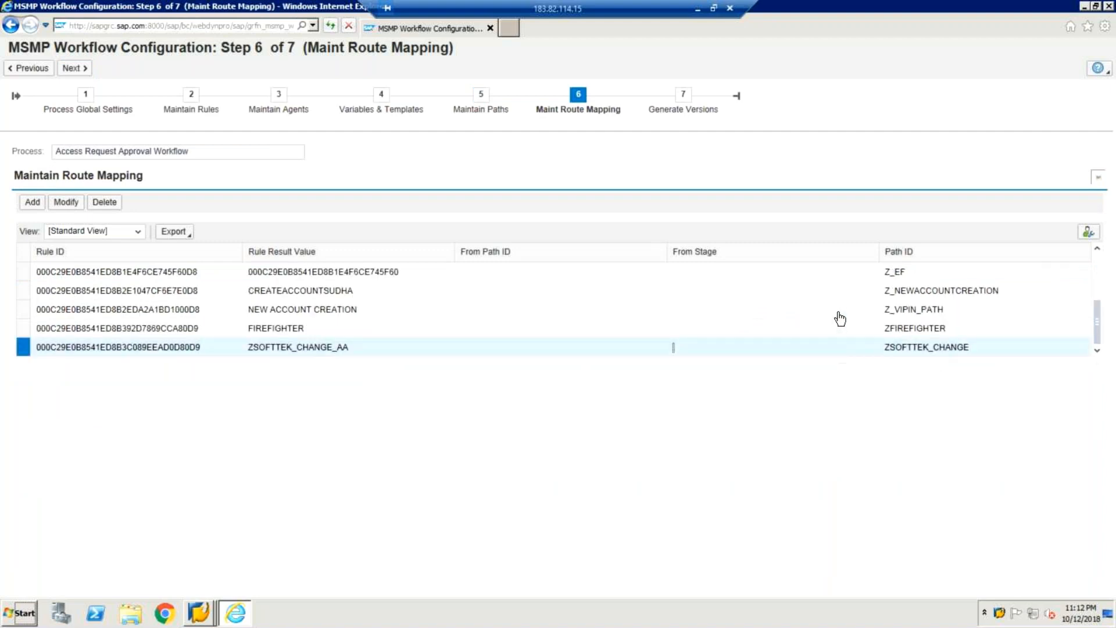
pyautogui.click(839, 314)
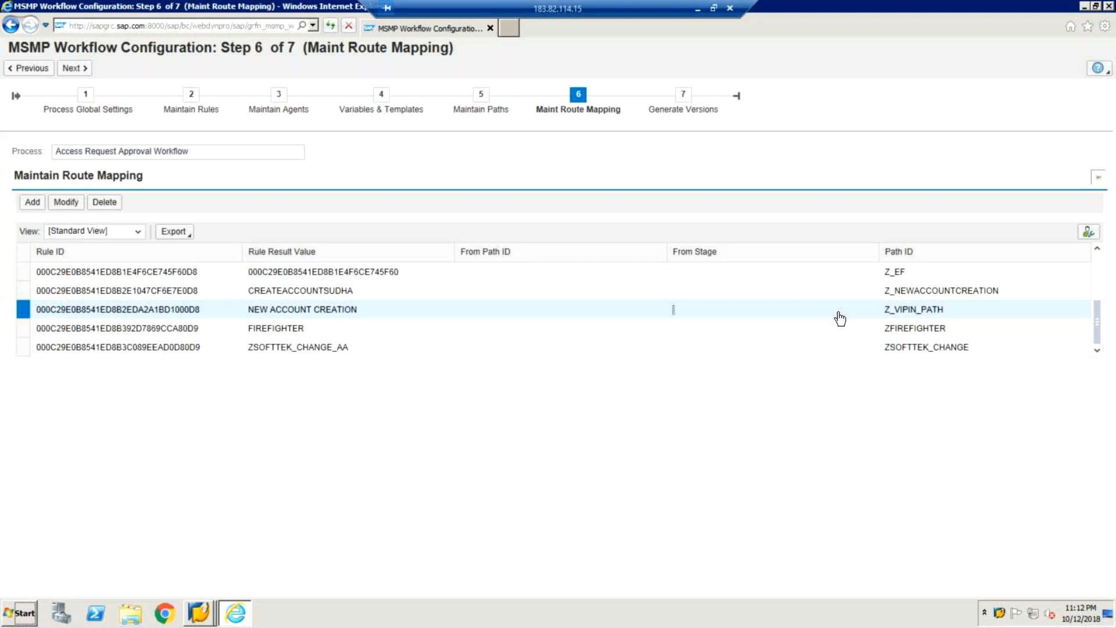
# Step: On Step 7 Generate Versions, activate a new workflow version and save the configuration
pyautogui.click(73, 68)
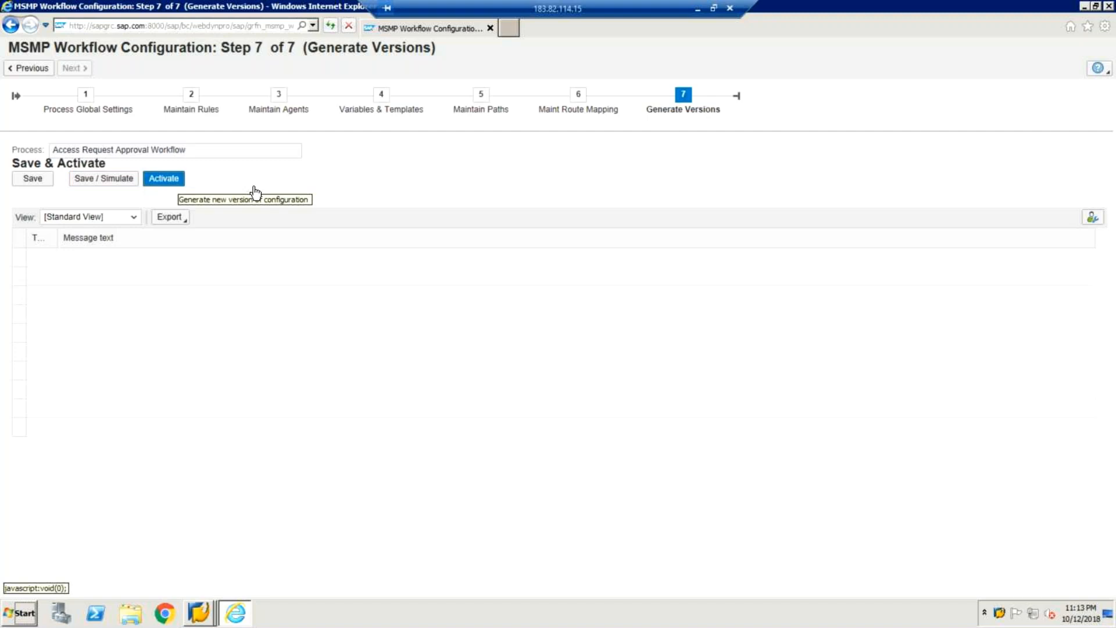
pyautogui.click(106, 183)
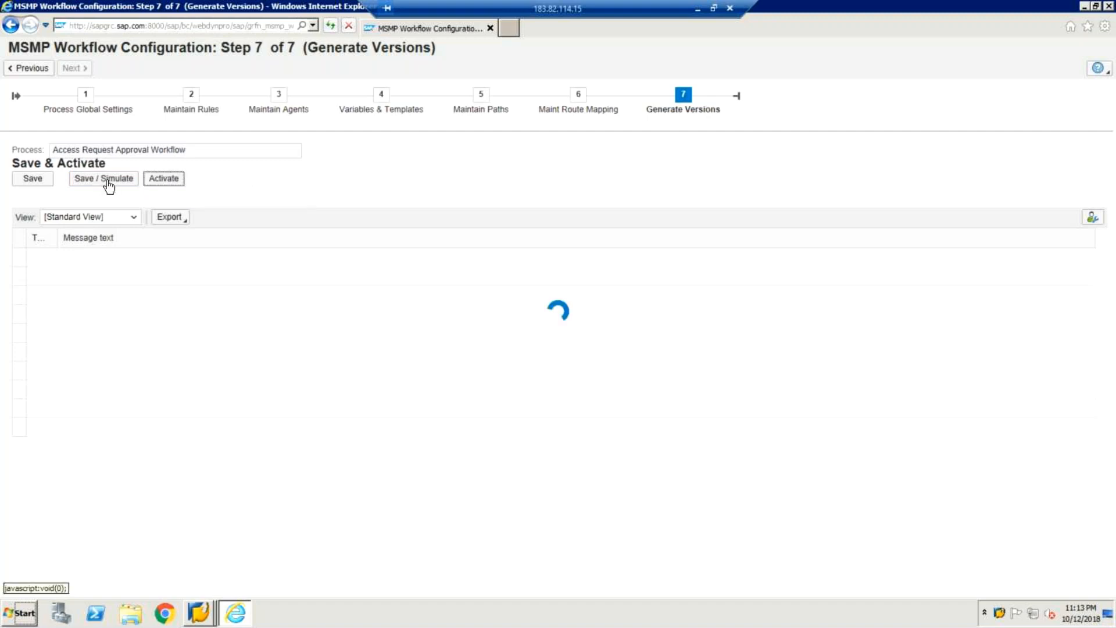
pyautogui.click(22, 178)
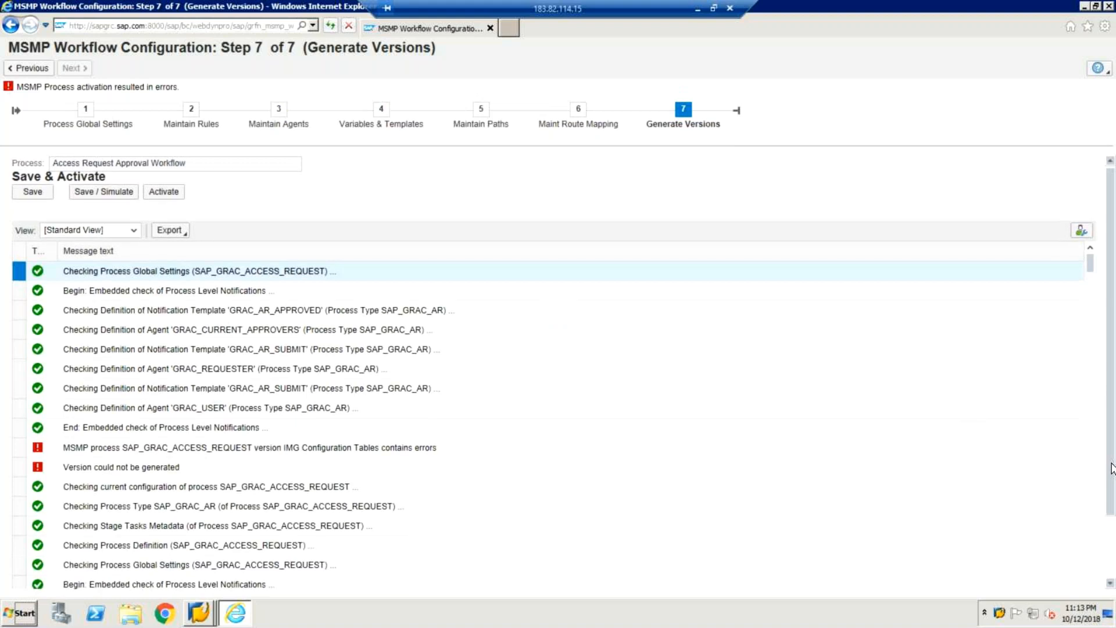
pyautogui.scroll(-2, 1111, 468)
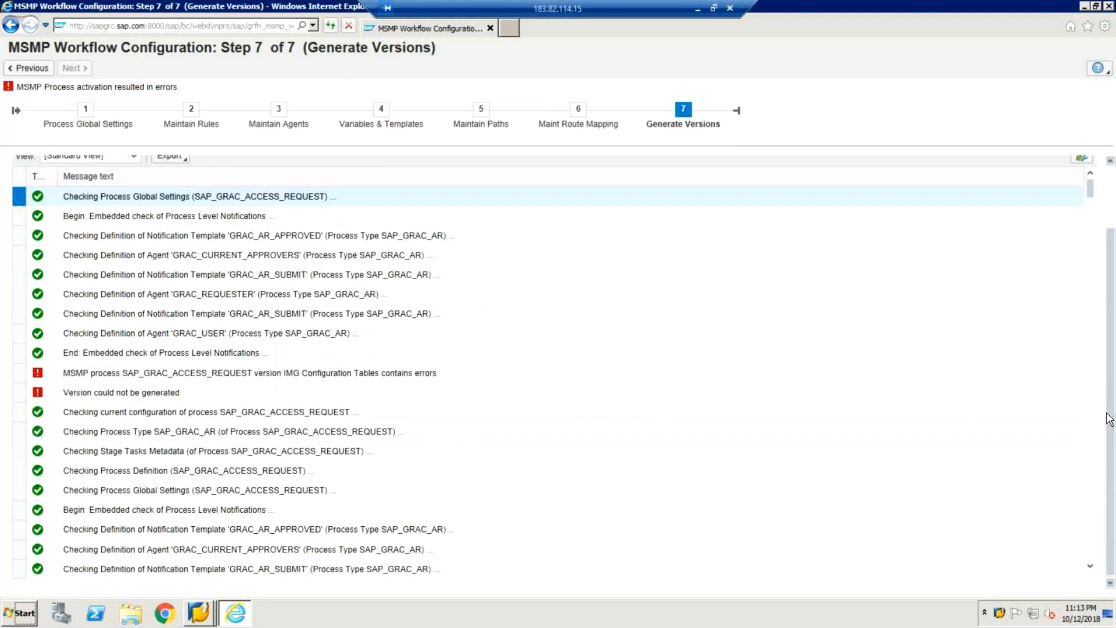
pyautogui.scroll(1, 1110, 418)
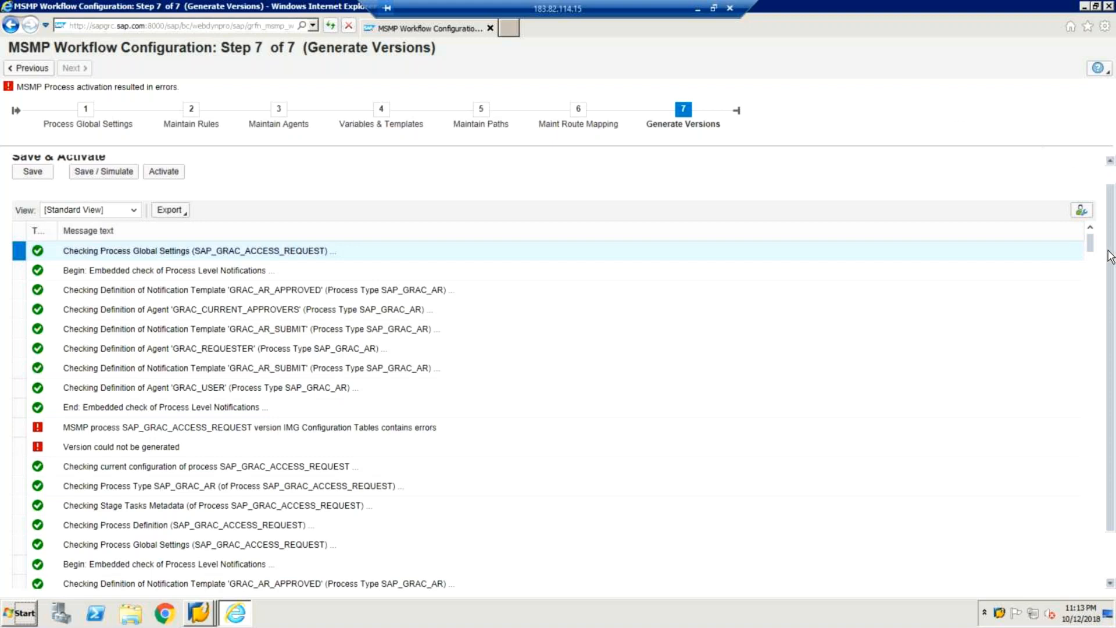
pyautogui.moveTo(1110, 256); pyautogui.dragTo(1114, 207)
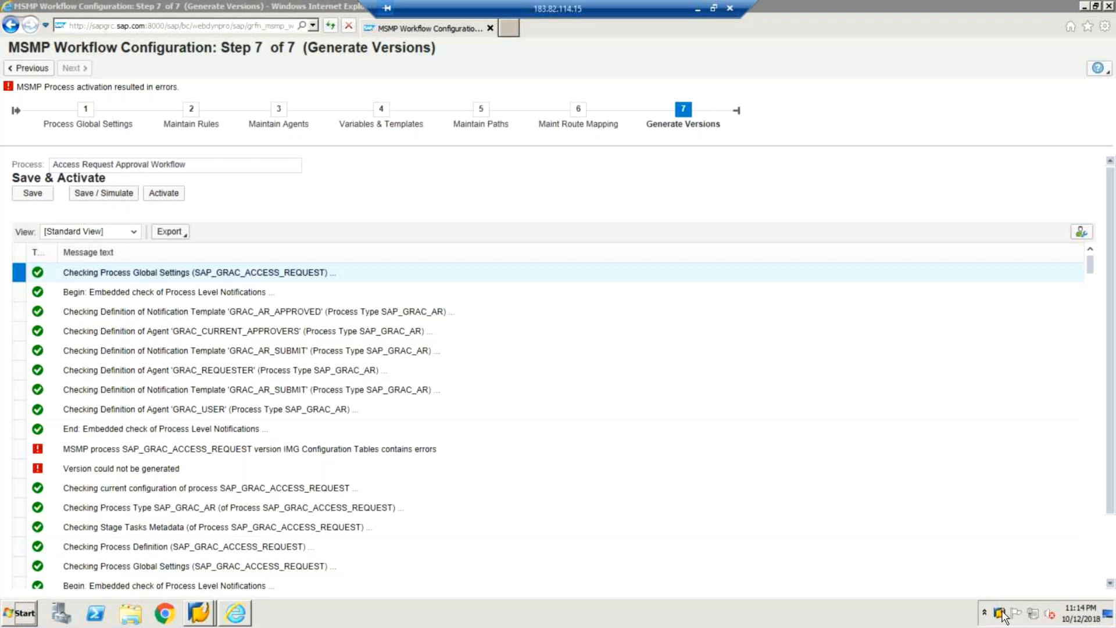
# Step: Switch from the SAP Logon window back to the Display IMG window
pyautogui.click(1002, 612)
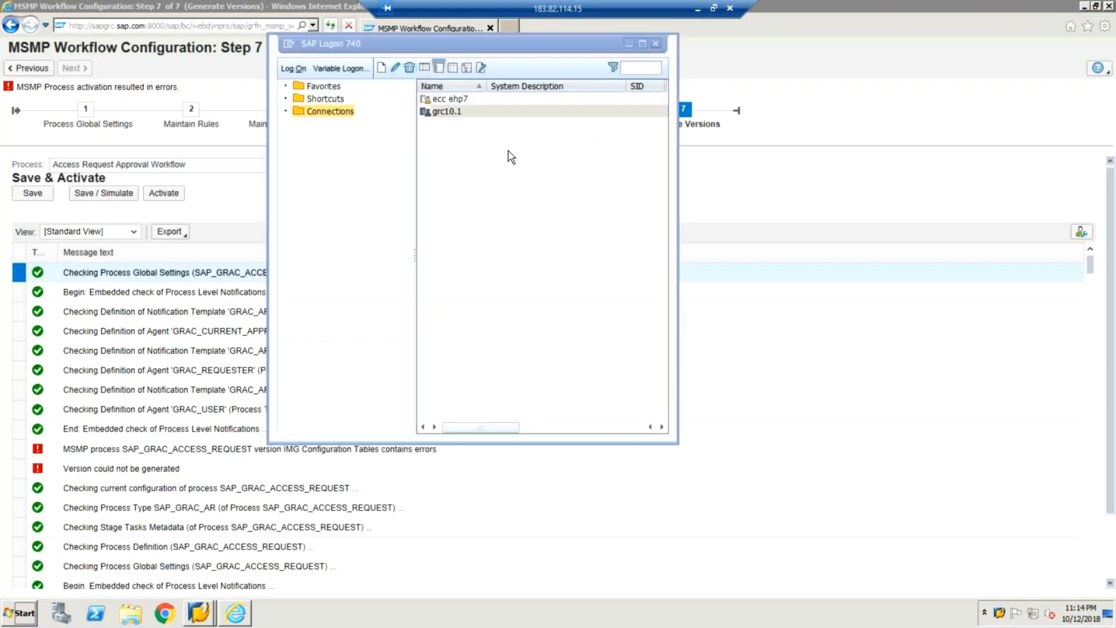
pyautogui.click(781, 368)
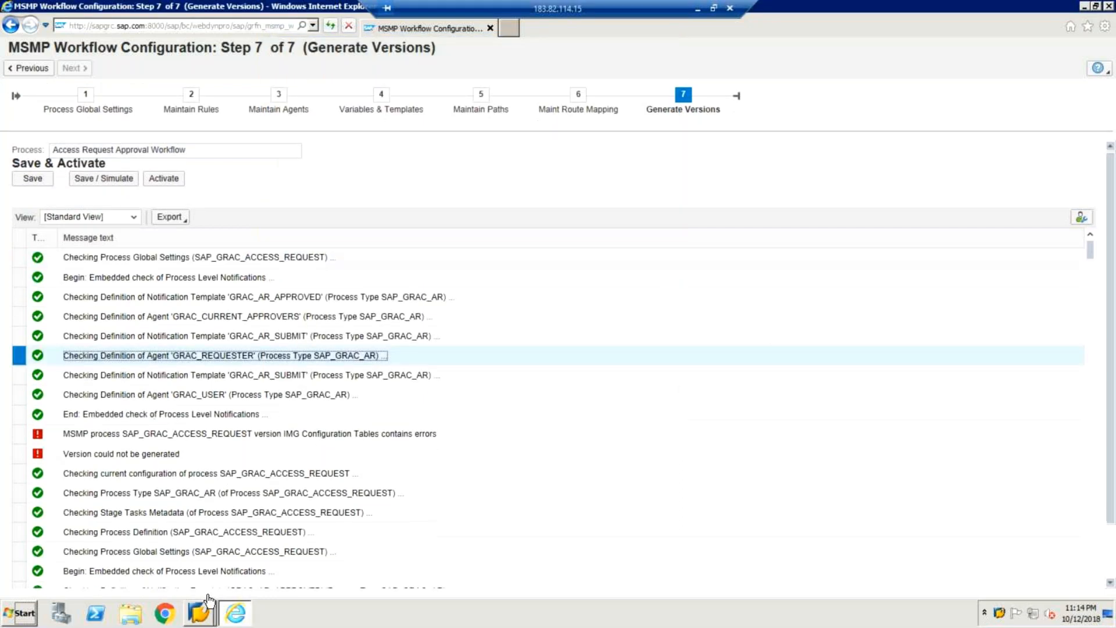
pyautogui.click(199, 613)
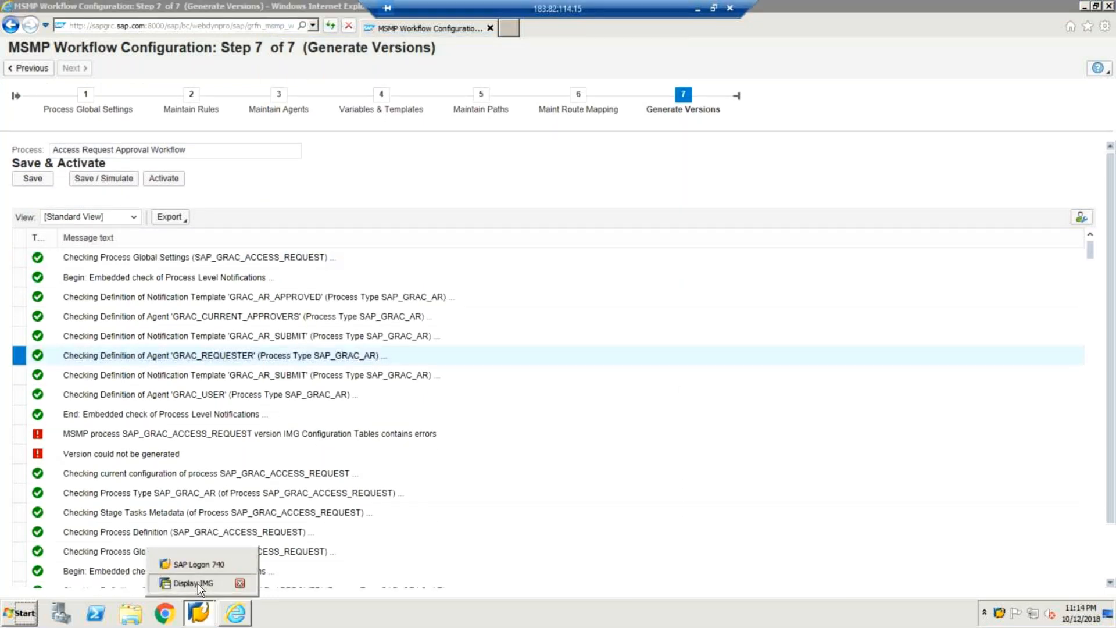
pyautogui.click(199, 583)
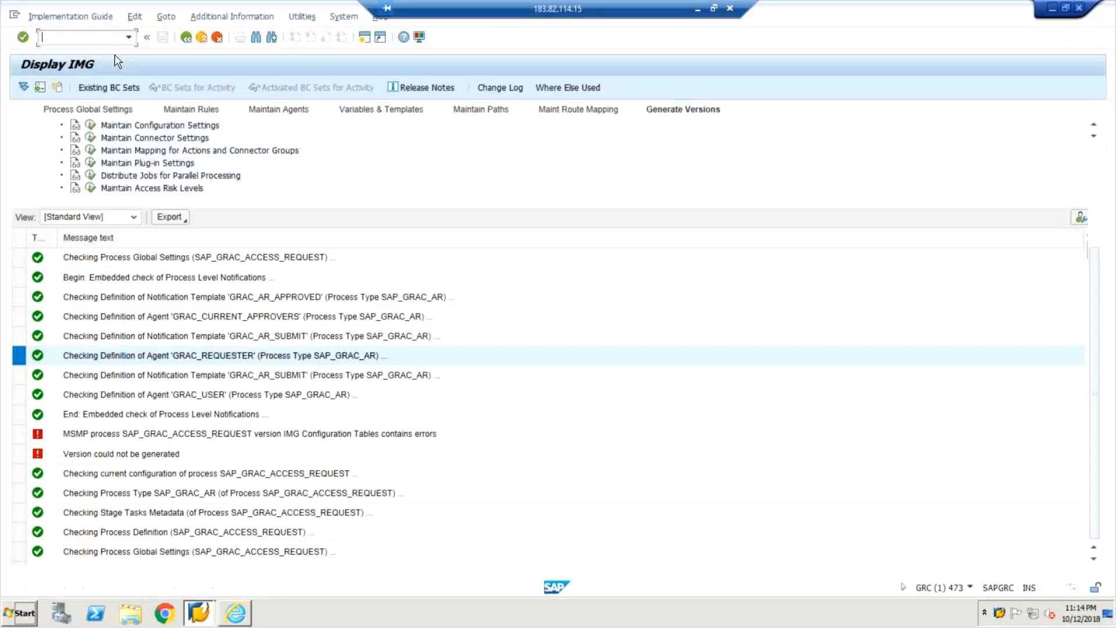
# Step: Run /nnwbc in the command field to launch SAP NetWeaver Business Client
pyautogui.write('/n')
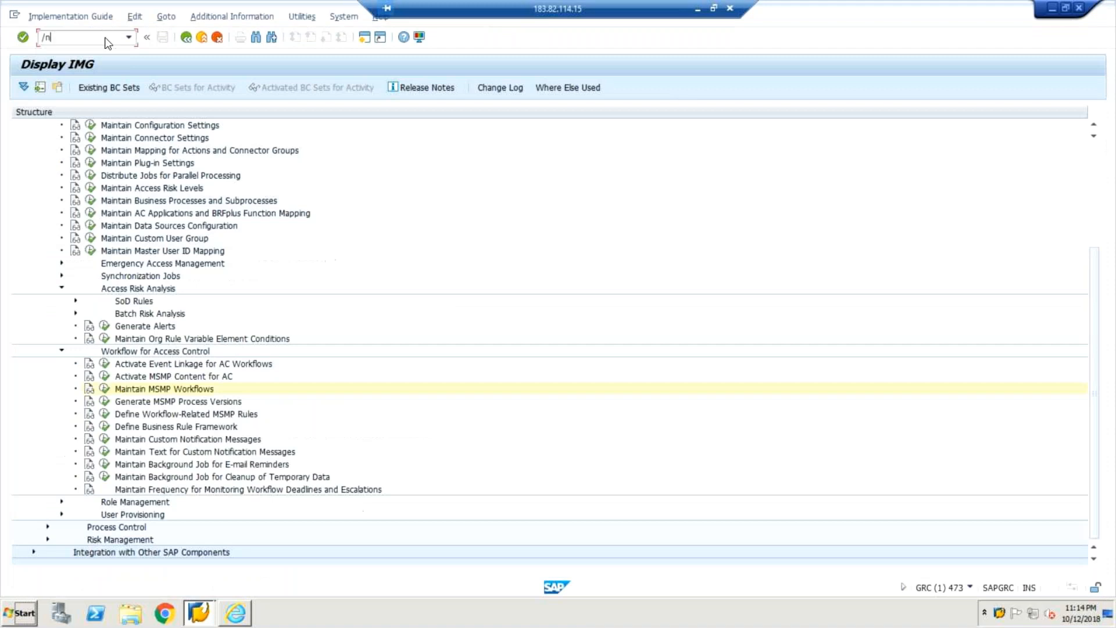
pyautogui.write('nwbc')
pyautogui.press('Return')
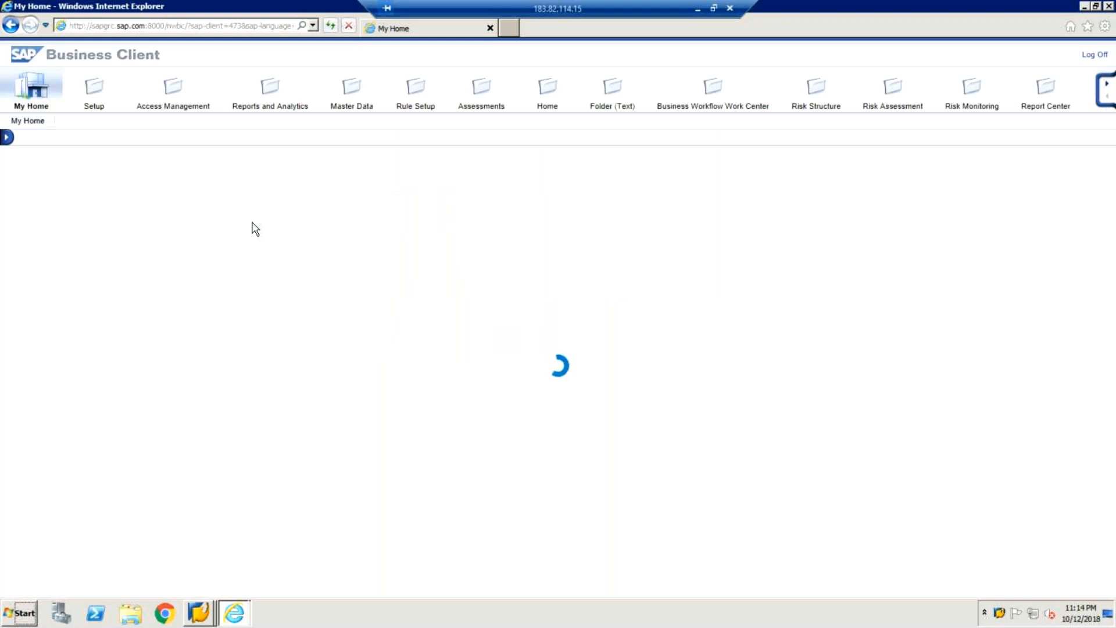
# Step: Open the Access Management work center from the NWBC top navigation
pyautogui.click(170, 91)
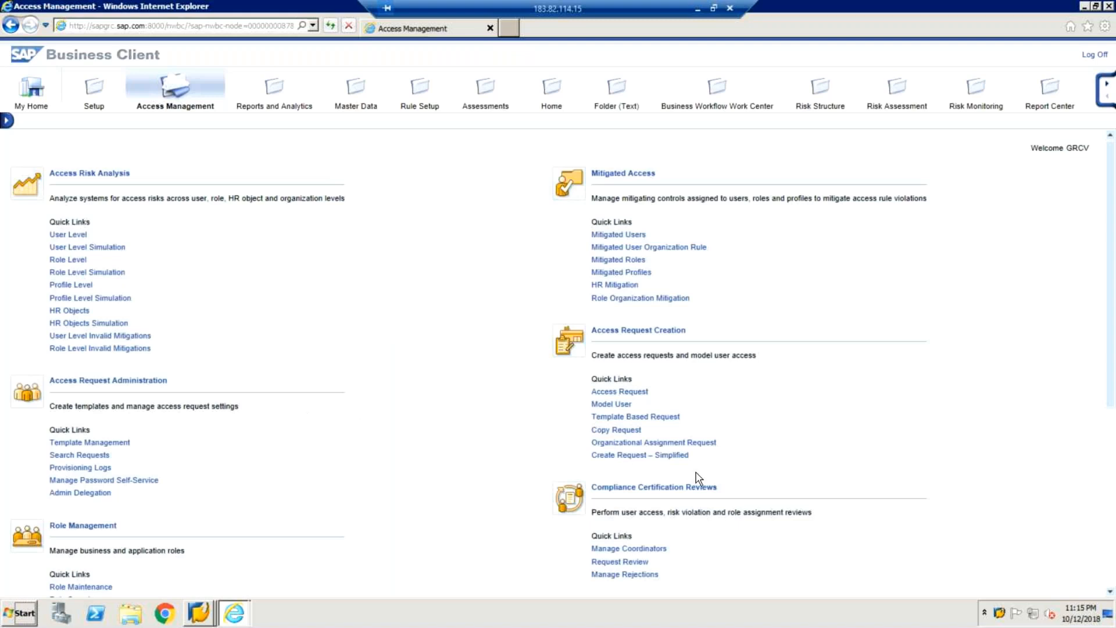
# Step: Start a new Access Request and enter 'New user' as its description
pyautogui.click(638, 398)
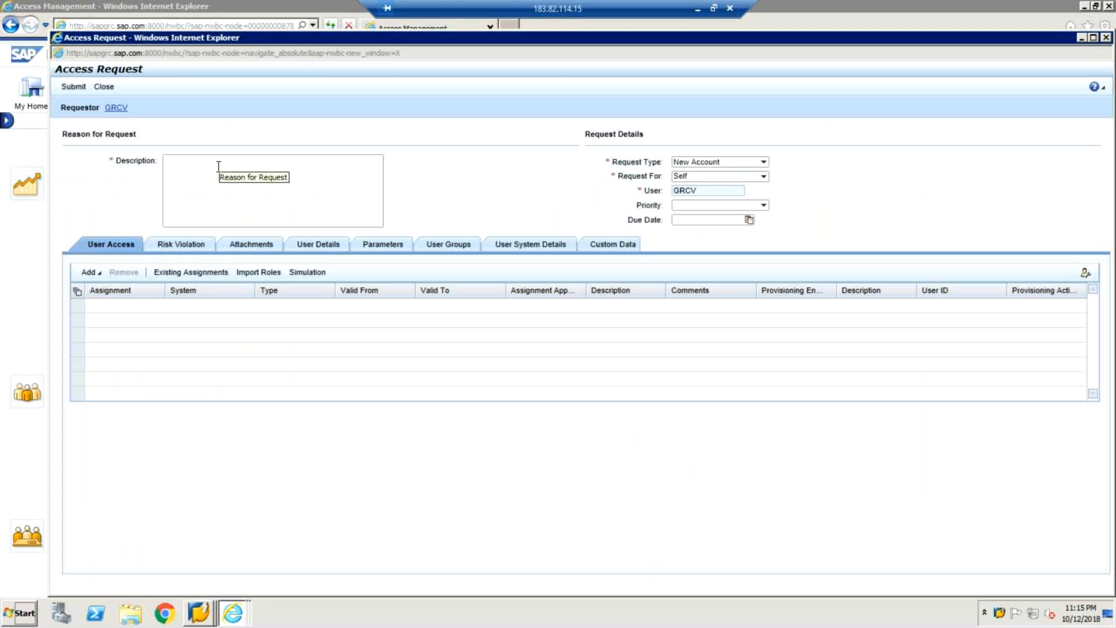
pyautogui.click(206, 170)
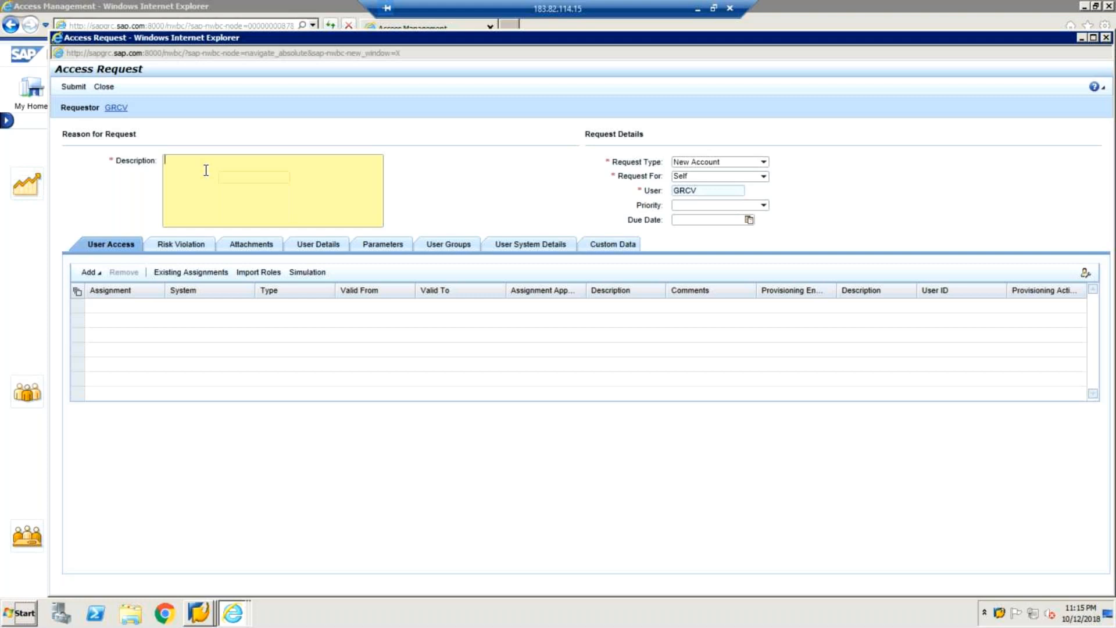
pyautogui.write('New user')
# Step: Select the existing name in the User field and open the Request For choices
pyautogui.click(708, 191)
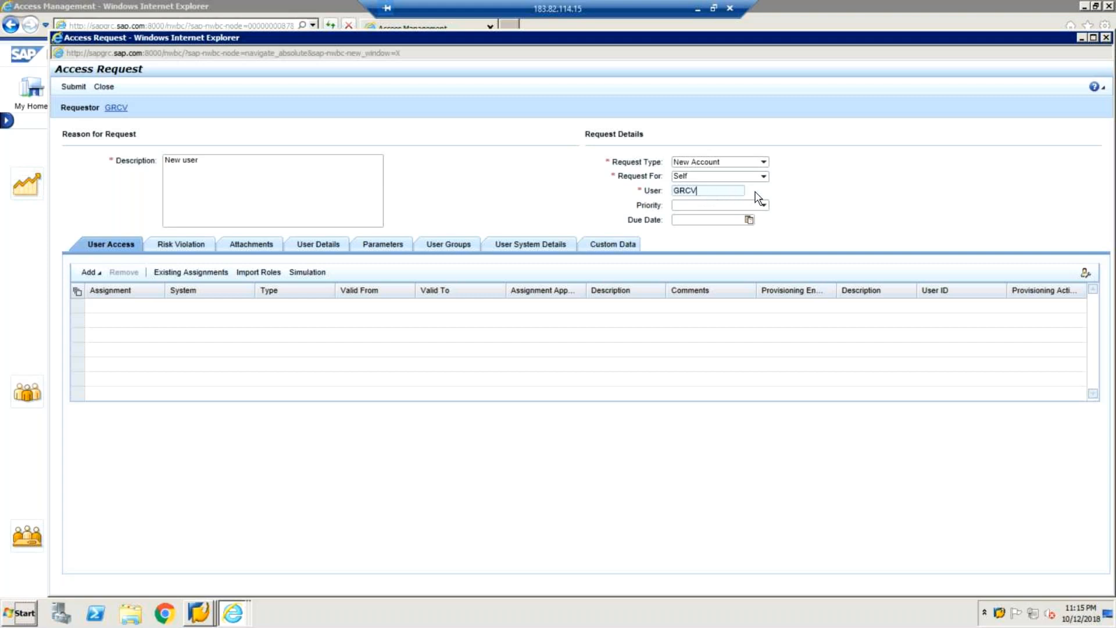
pyautogui.doubleClick(700, 194)
pyautogui.click(702, 196)
pyautogui.click(764, 177)
pyautogui.click(764, 177)
pyautogui.click(767, 188)
pyautogui.click(703, 191)
# Step: Set Request For to Other, enter user GRCV_NEW, and choose Critical priority
pyautogui.click(764, 177)
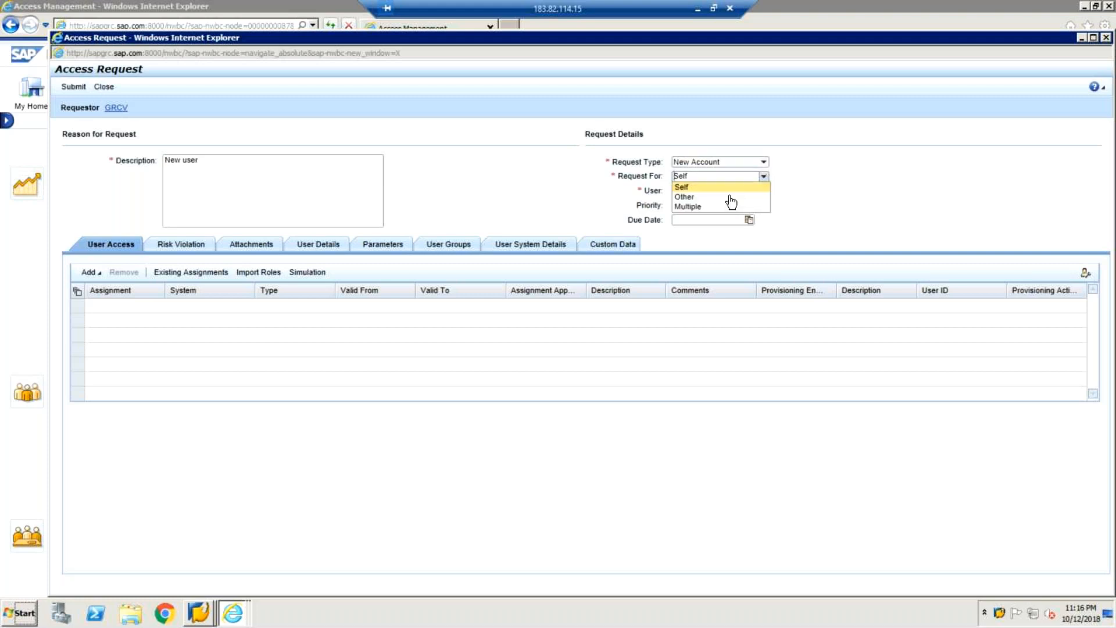
pyautogui.click(727, 197)
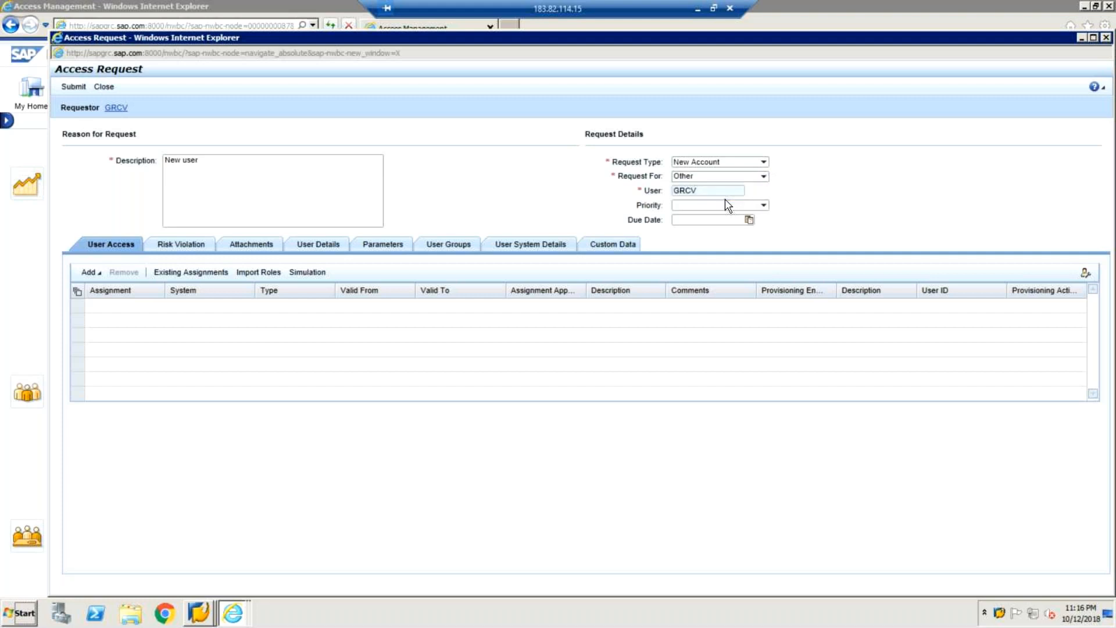
pyautogui.click(712, 189)
pyautogui.write('GRCV10')
pyautogui.press('BackSpace')
pyautogui.press('BackSpace')
pyautogui.write('_NEW')
pyautogui.click(764, 207)
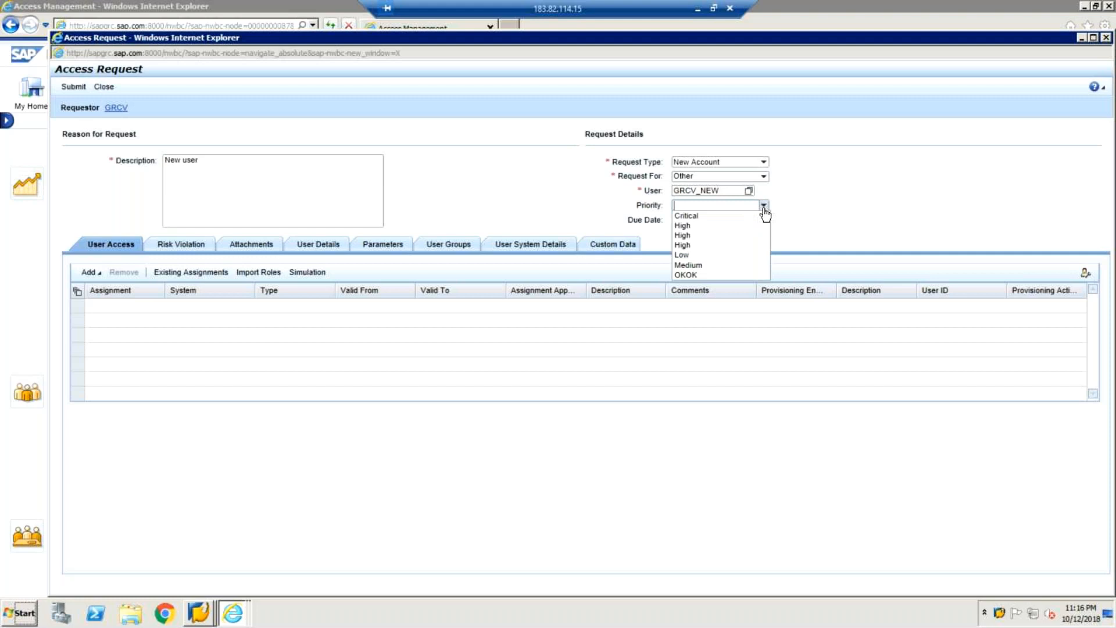
pyautogui.click(696, 217)
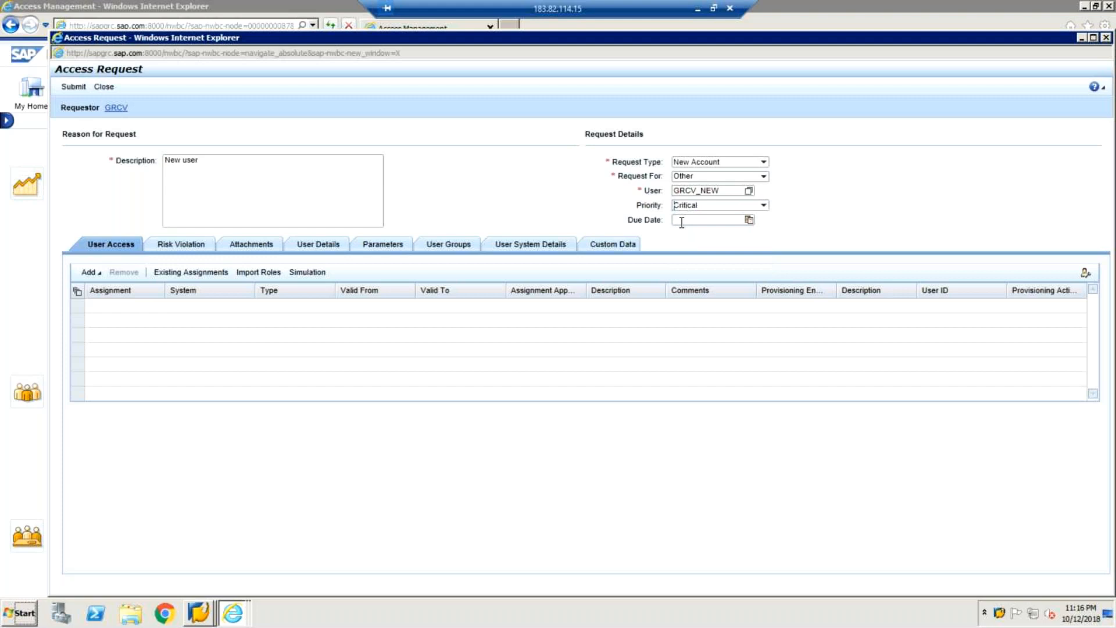
# Step: Add system VIPINCLNT800 as a Create User assignment valid 13.10.2018–31.12.9999
pyautogui.click(95, 275)
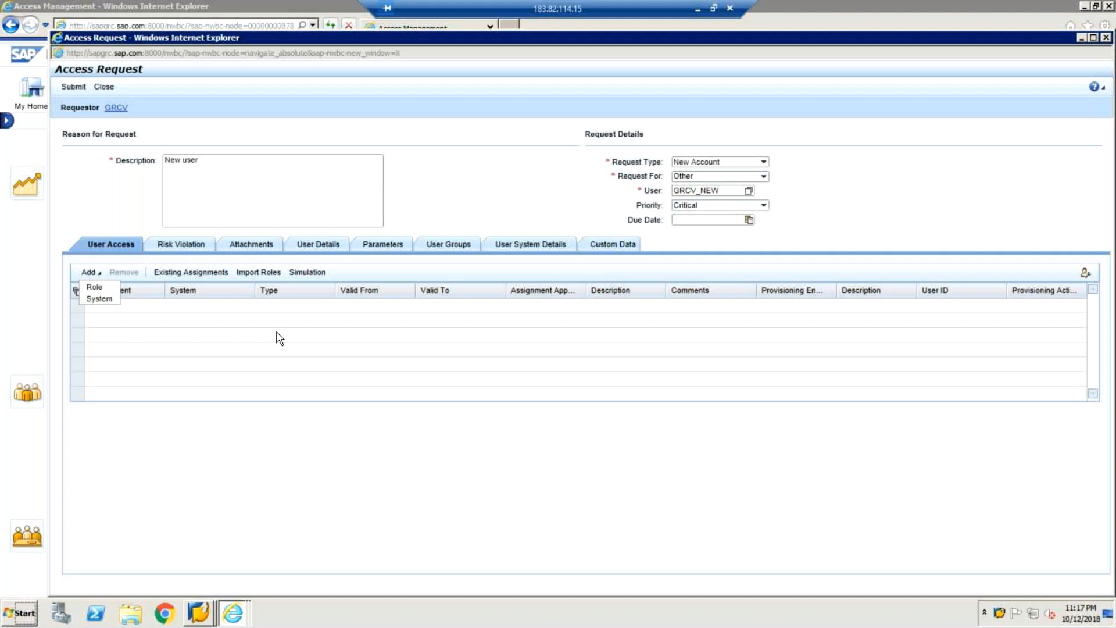
pyautogui.click(99, 299)
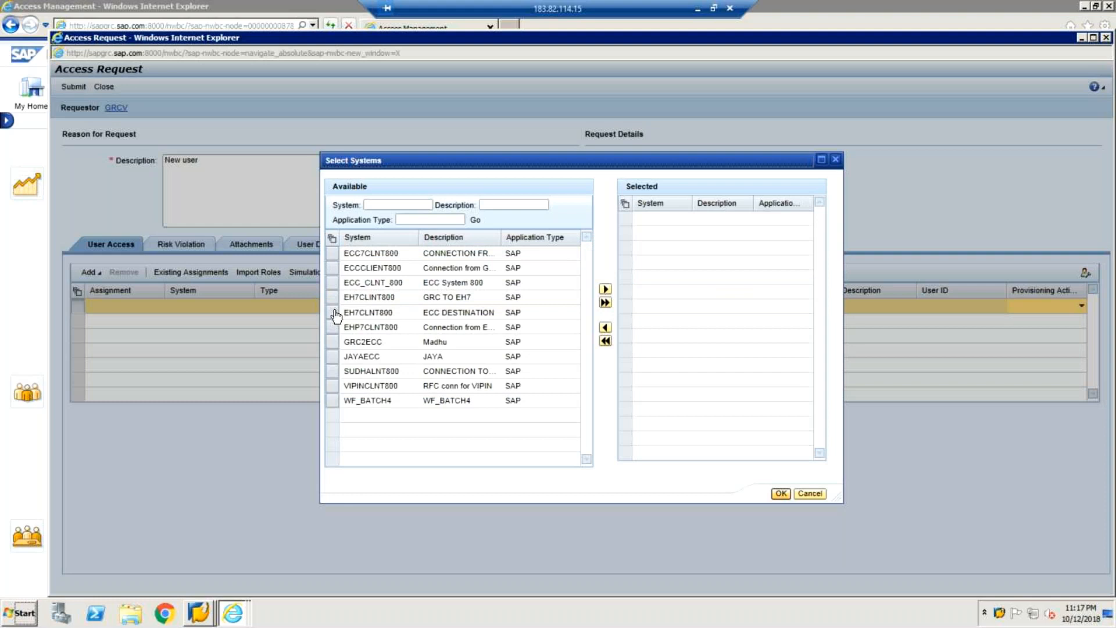
pyautogui.click(332, 388)
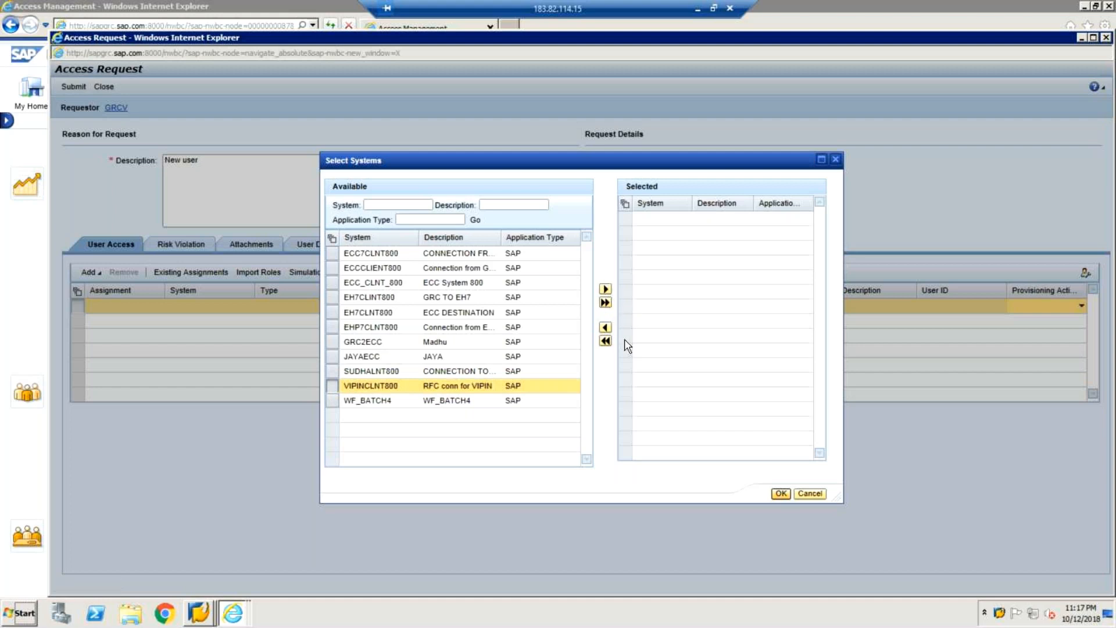
pyautogui.click(605, 290)
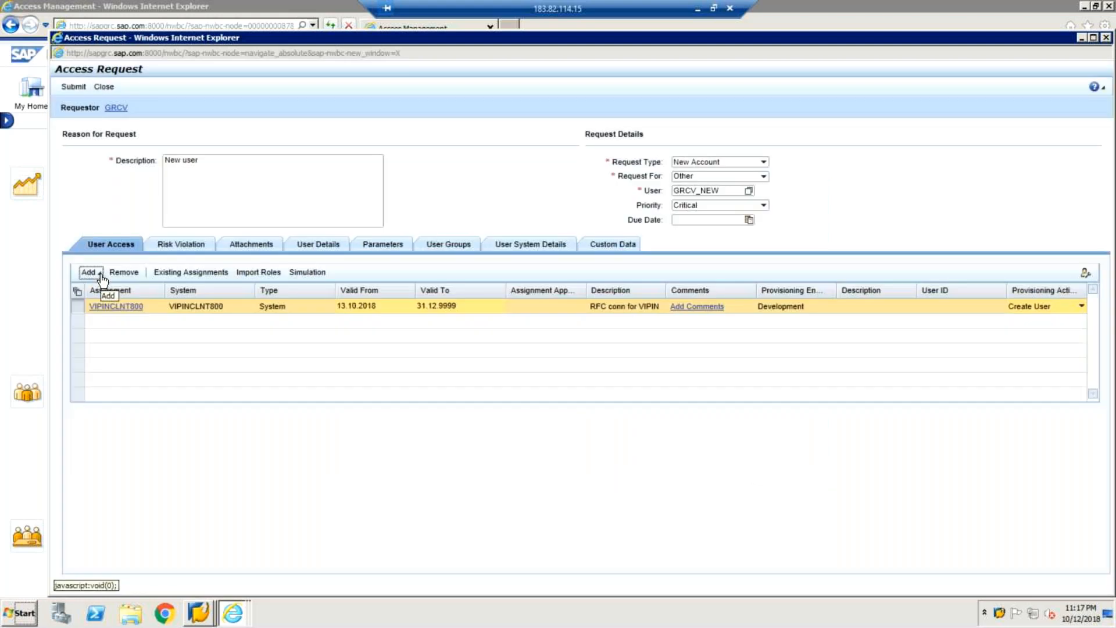
pyautogui.click(100, 273)
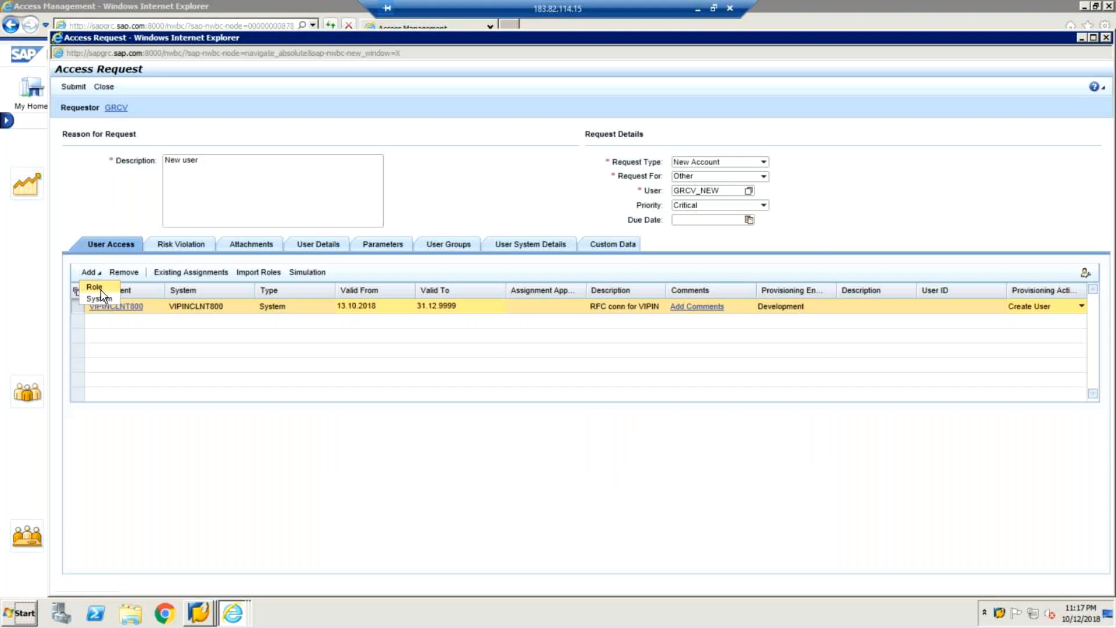
# Step: Search for roles named sap* on the RFC conn for VIPIN system
pyautogui.click(100, 288)
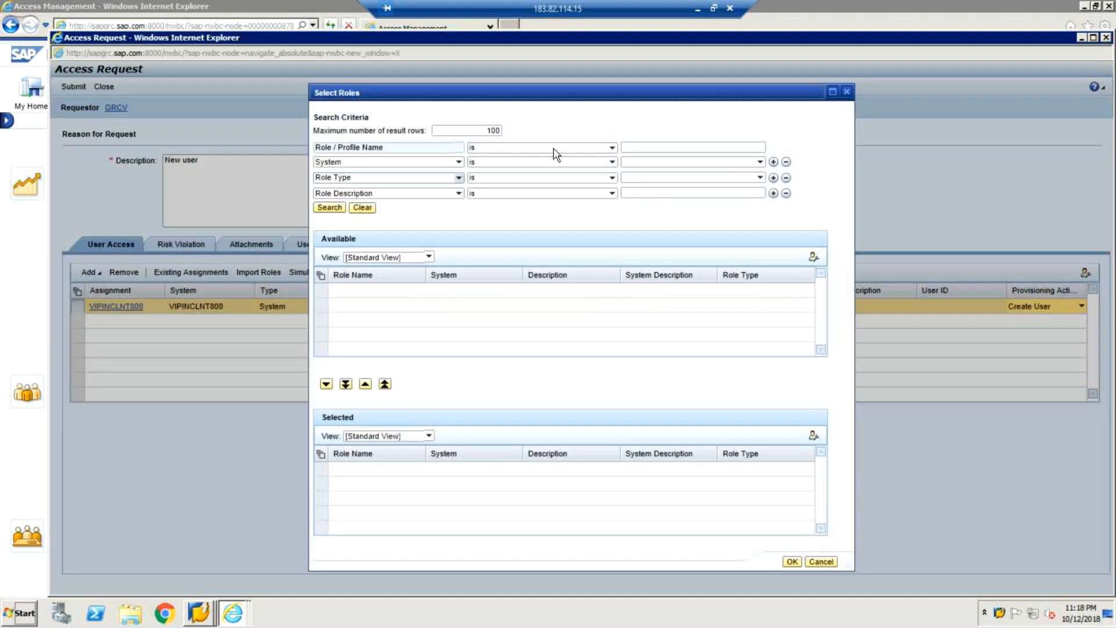
pyautogui.click(655, 164)
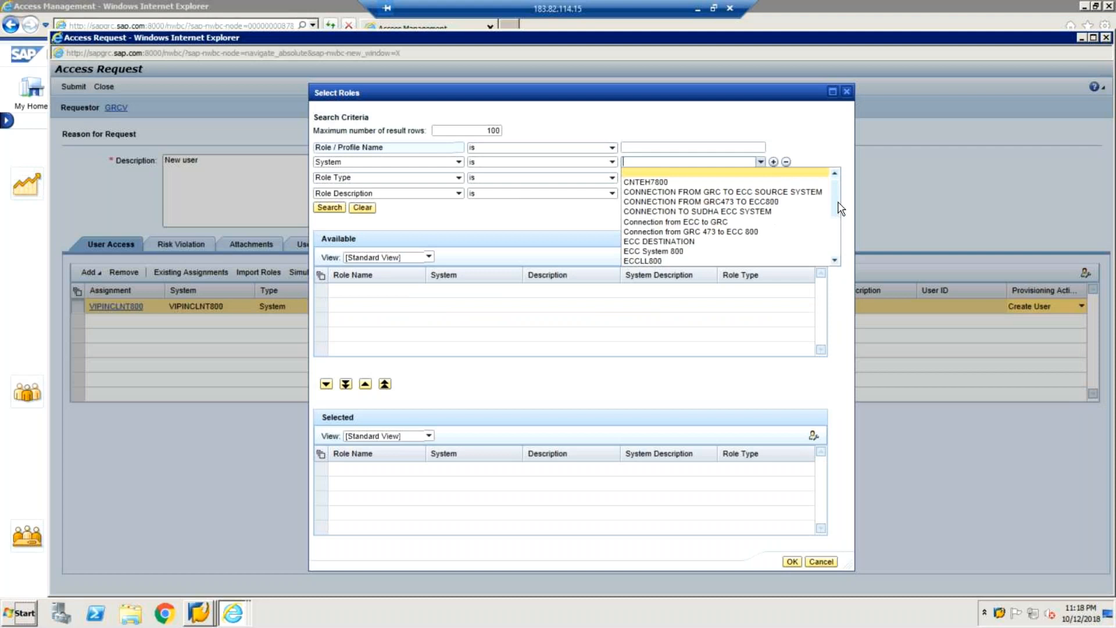
pyautogui.scroll(-3, 838, 256)
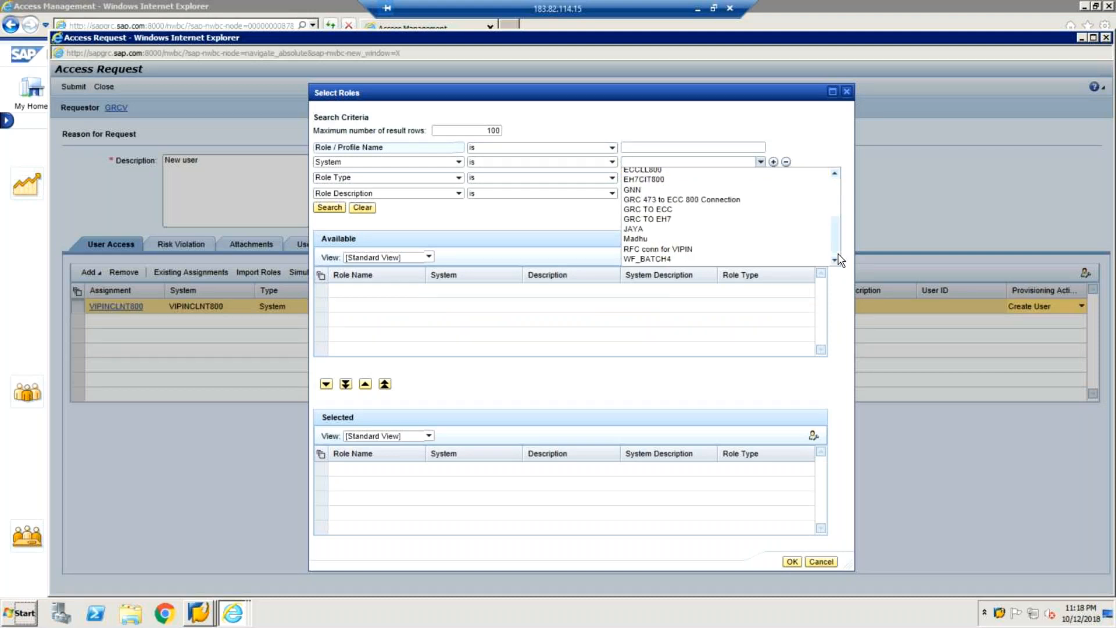
pyautogui.click(675, 251)
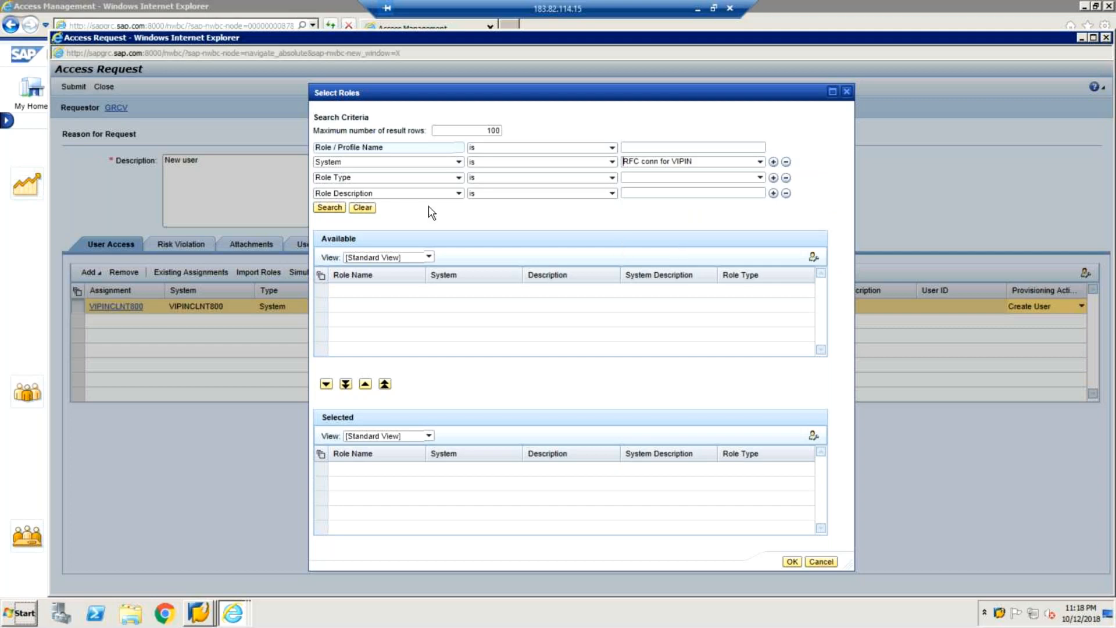
pyautogui.click(330, 207)
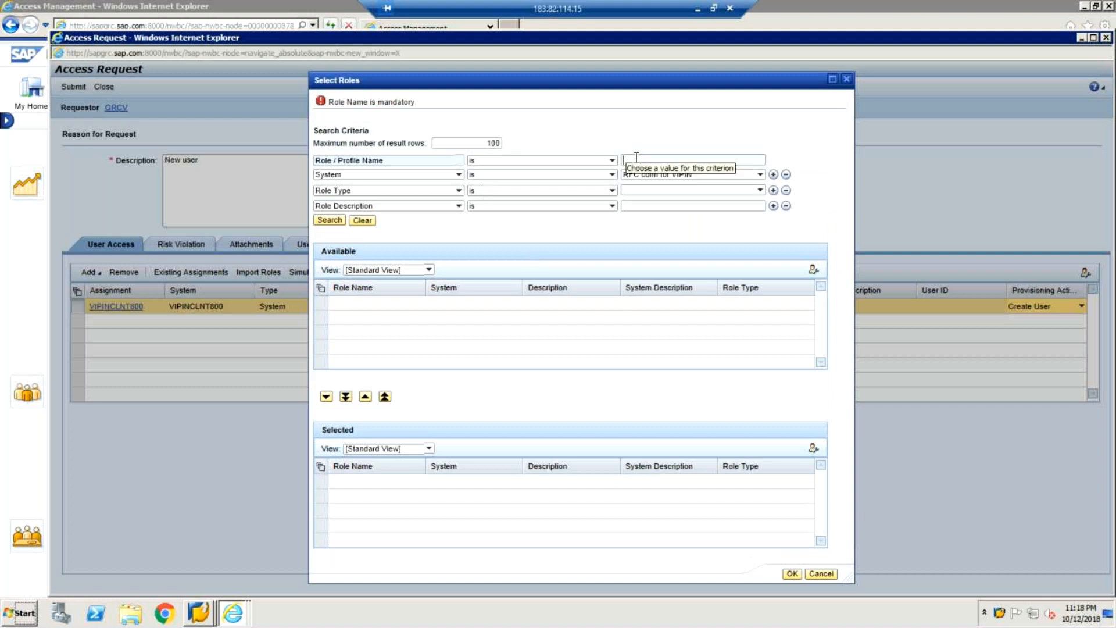
pyautogui.write('sap*')
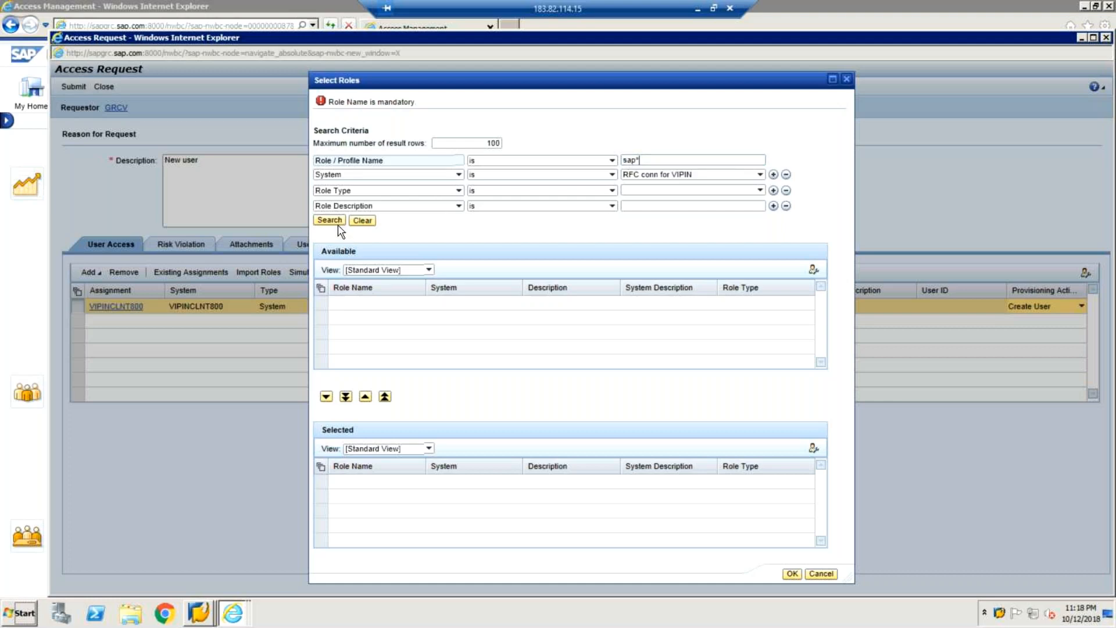
pyautogui.click(338, 221)
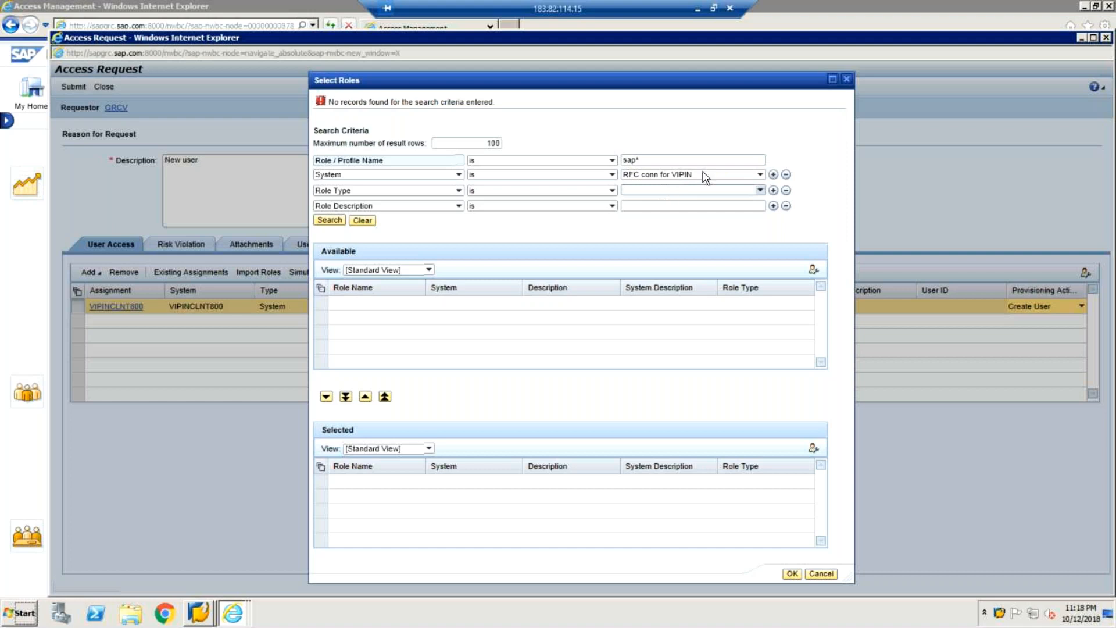
# Step: Add a second System criterion to the role search, leaving its value unchanged
pyautogui.click(774, 175)
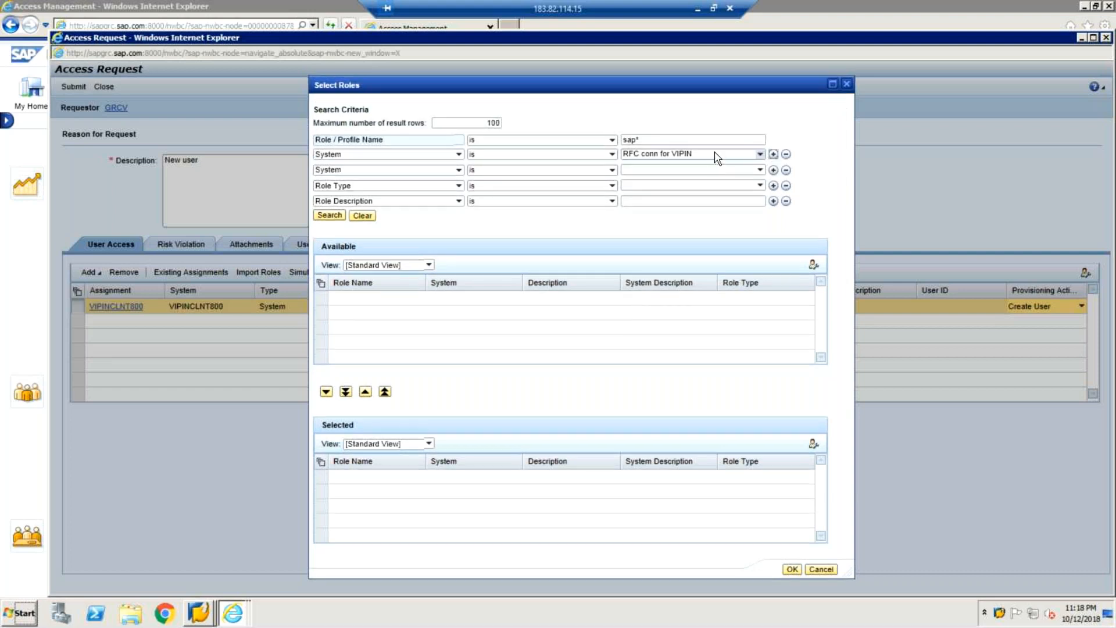
pyautogui.click(724, 154)
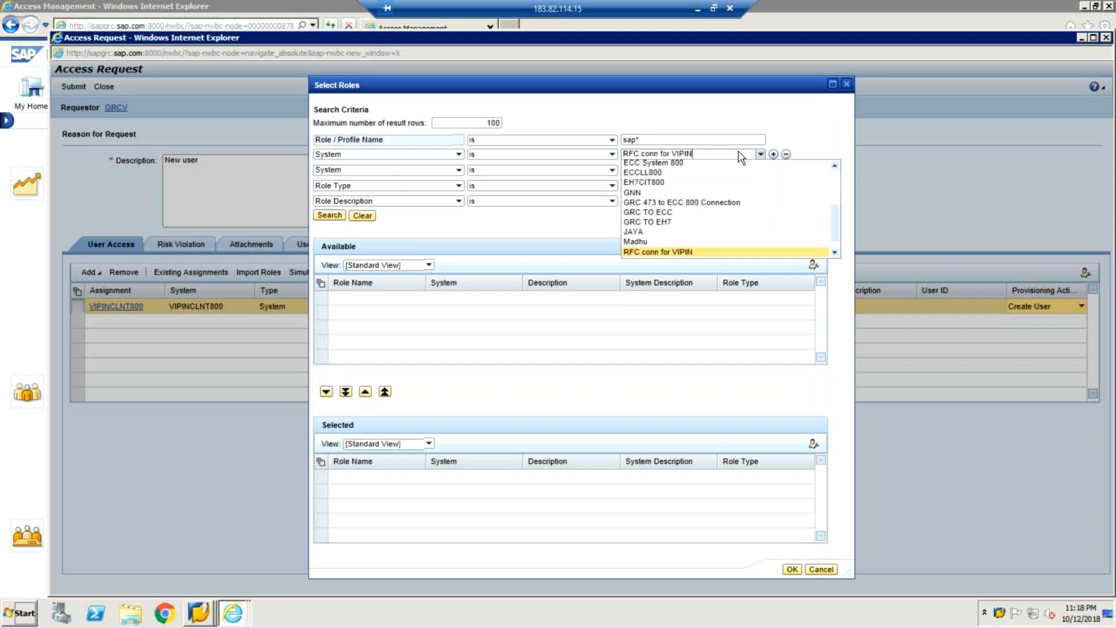
pyautogui.click(739, 152)
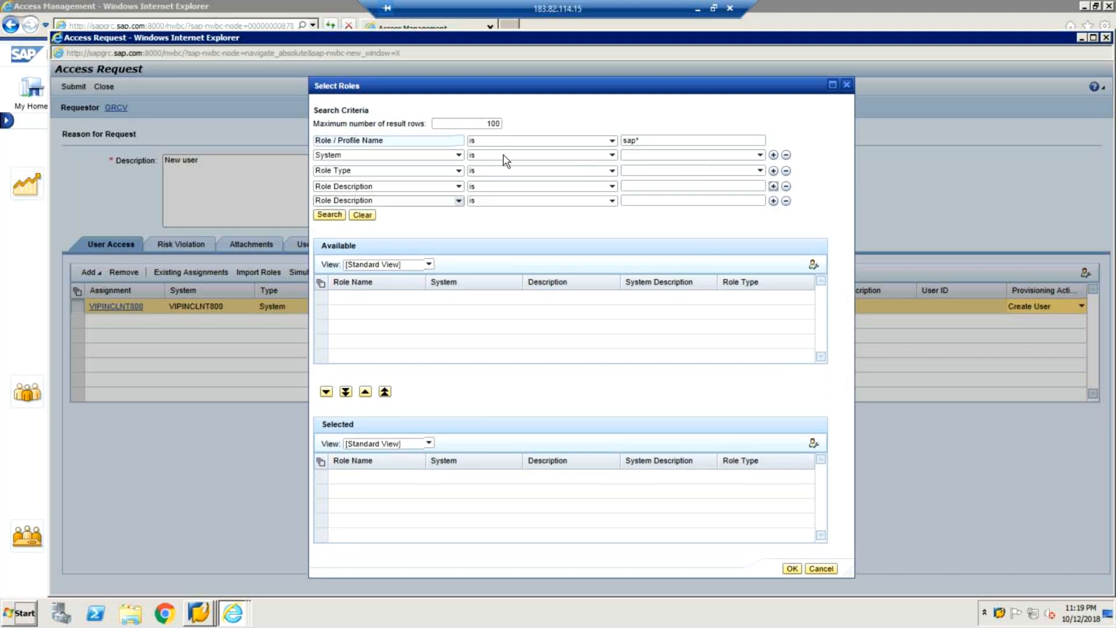
# Step: Filter the role search by Connection from GRC 473 to ECC 800, with no role name
pyautogui.click(459, 155)
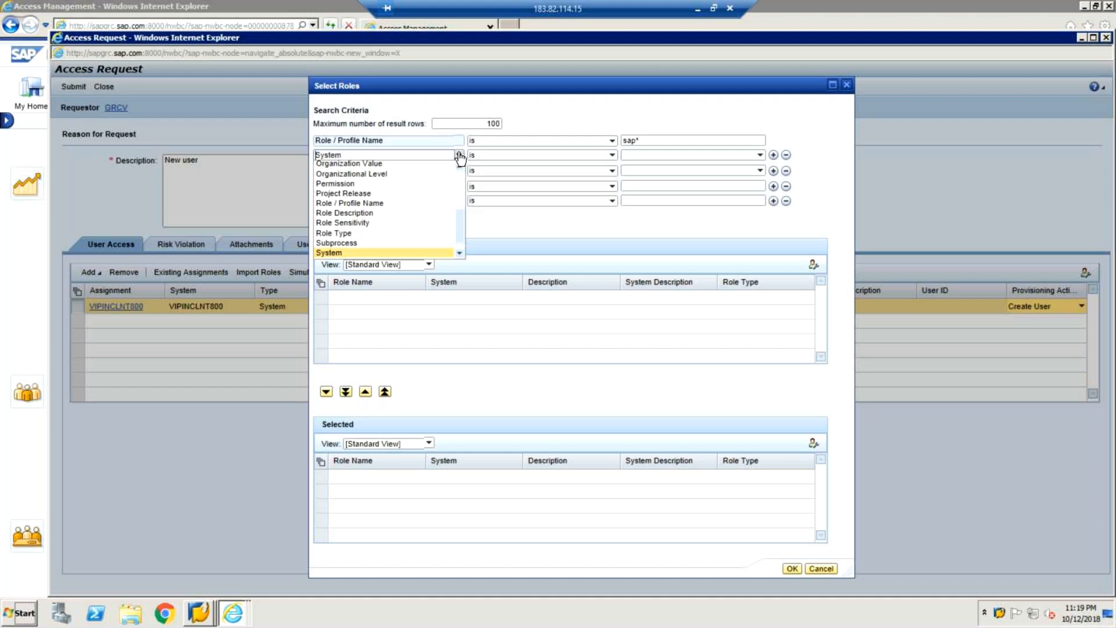
pyautogui.click(760, 157)
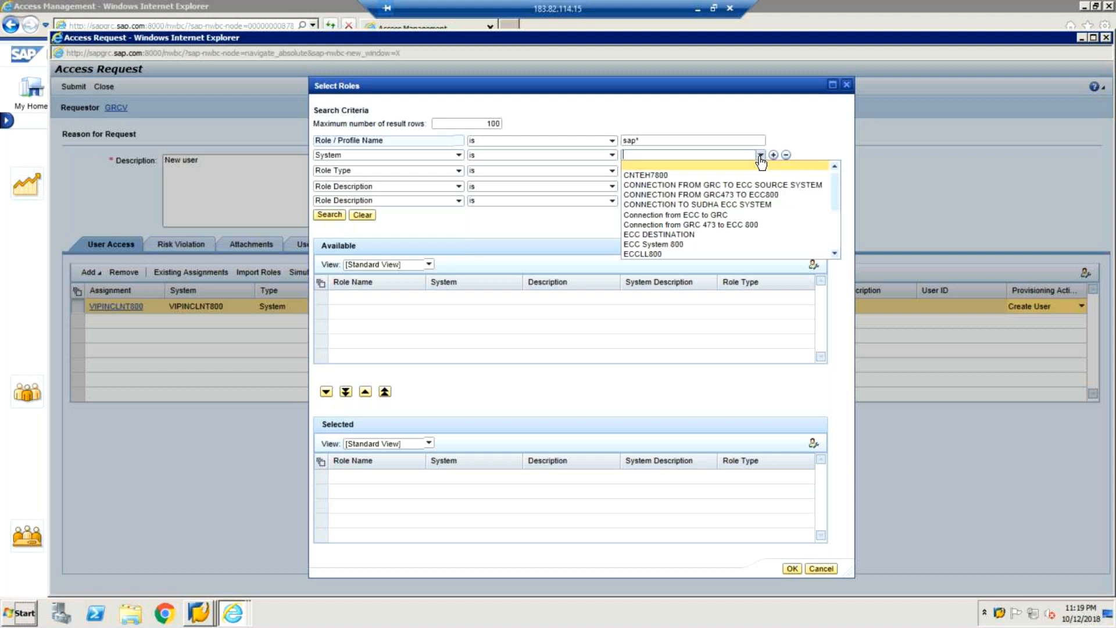
pyautogui.click(726, 232)
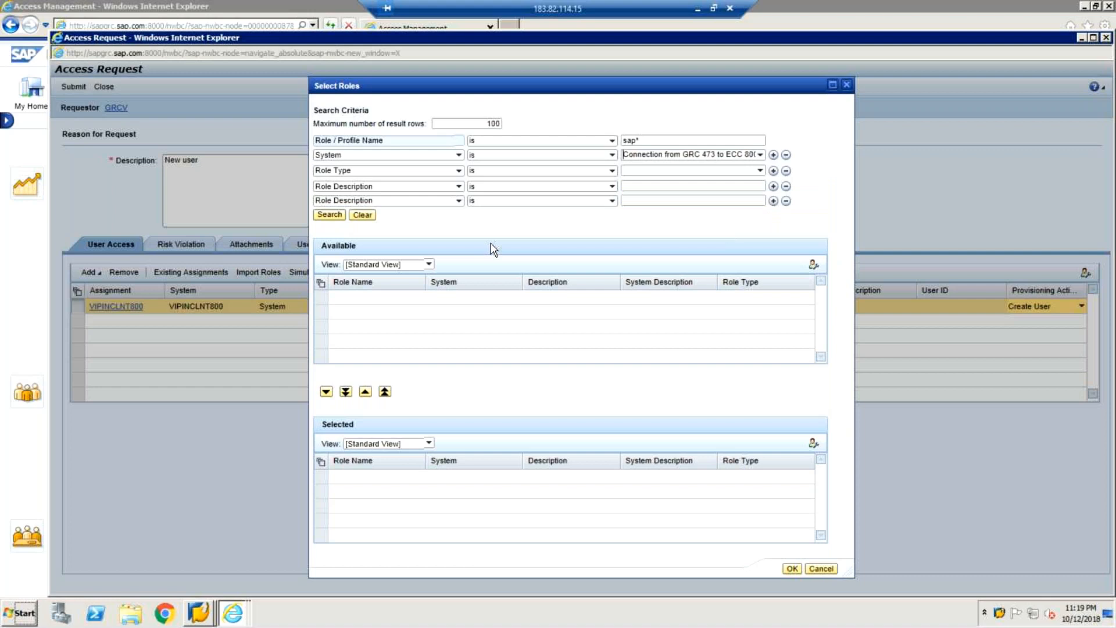
pyautogui.click(327, 217)
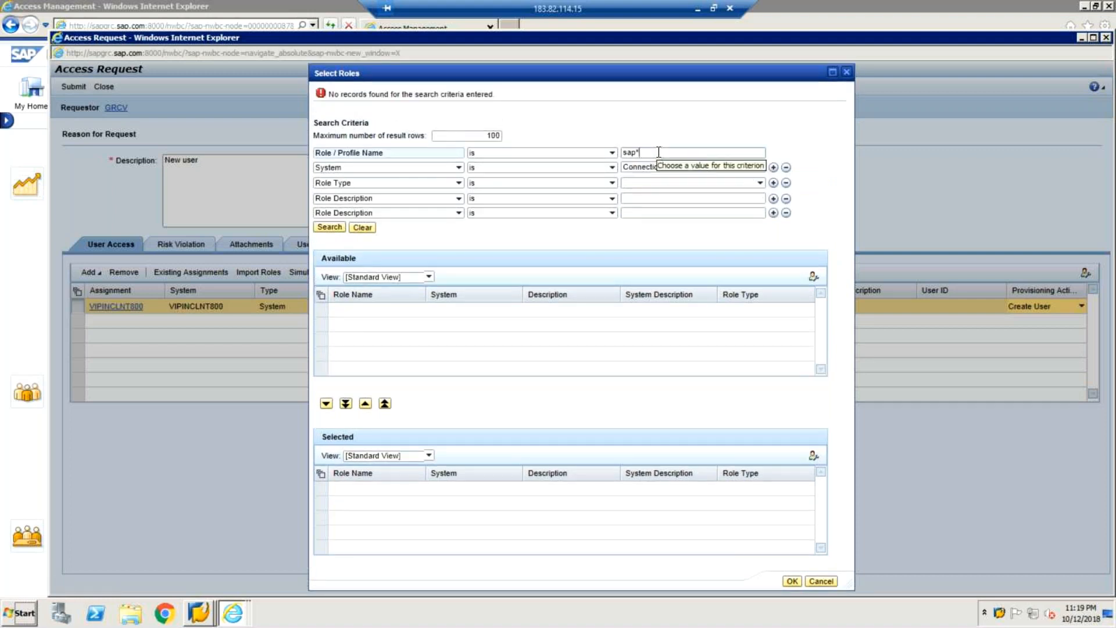
pyautogui.press('BackSpace')
pyautogui.press('BackSpace')
pyautogui.press('BackSpace')
pyautogui.press('BackSpace')
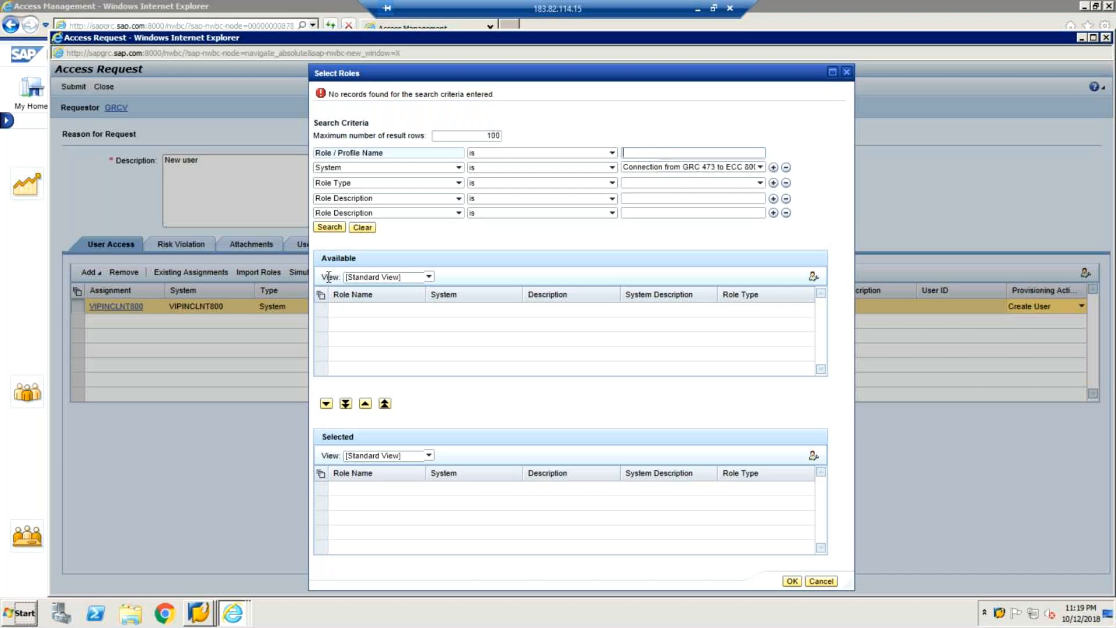
pyautogui.click(337, 228)
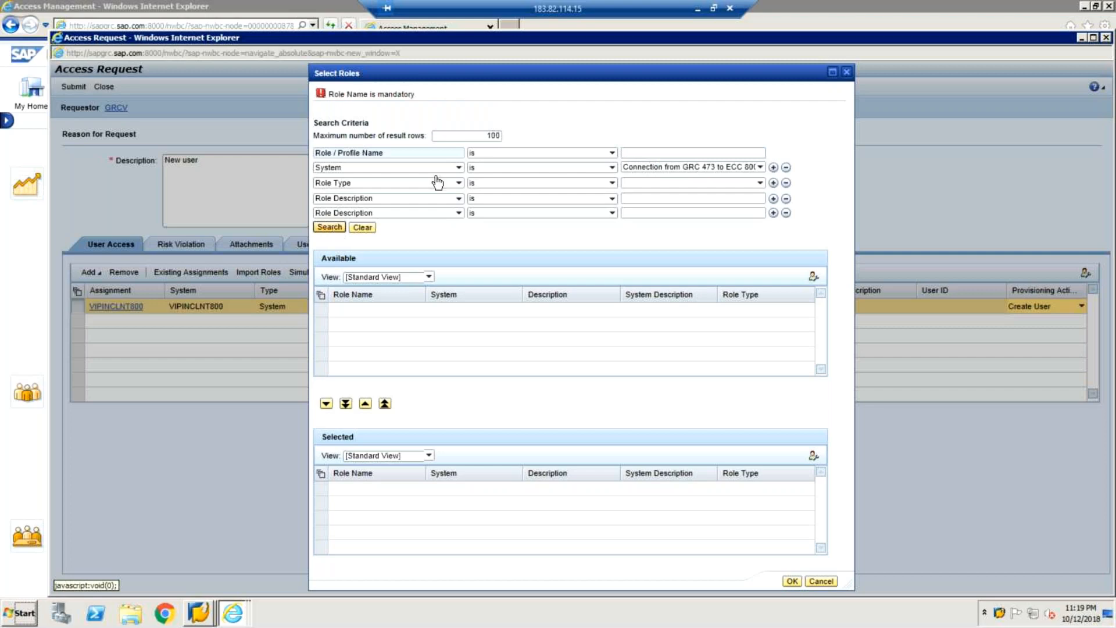
# Step: Search that system for roles matching Z*; no records are found
pyautogui.click(645, 150)
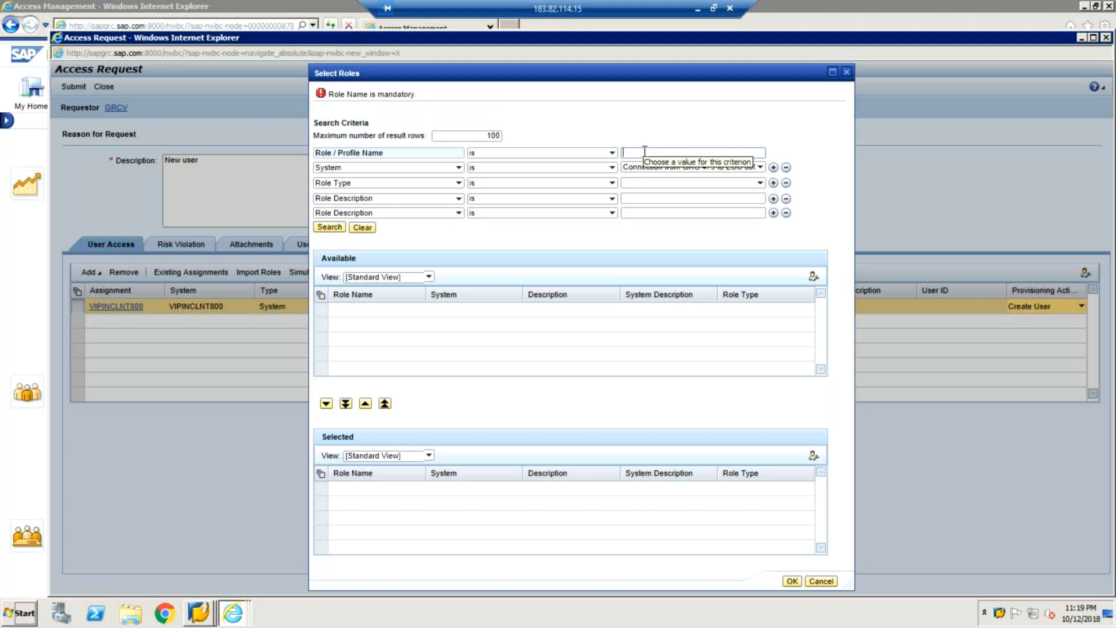
pyautogui.write('Z*')
pyautogui.click(330, 228)
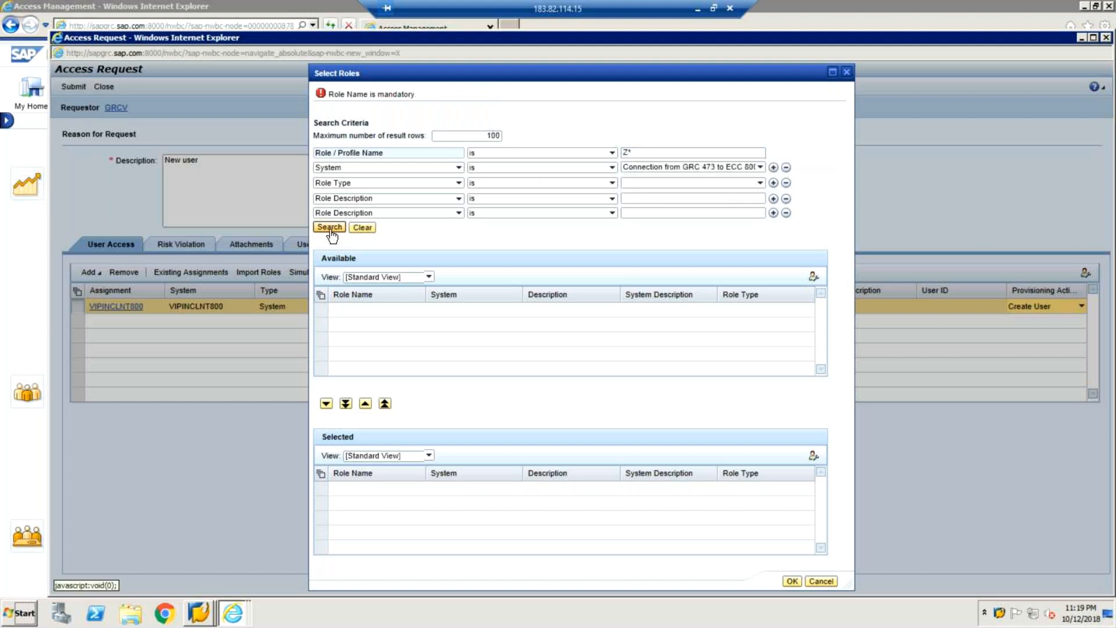
pyautogui.click(330, 227)
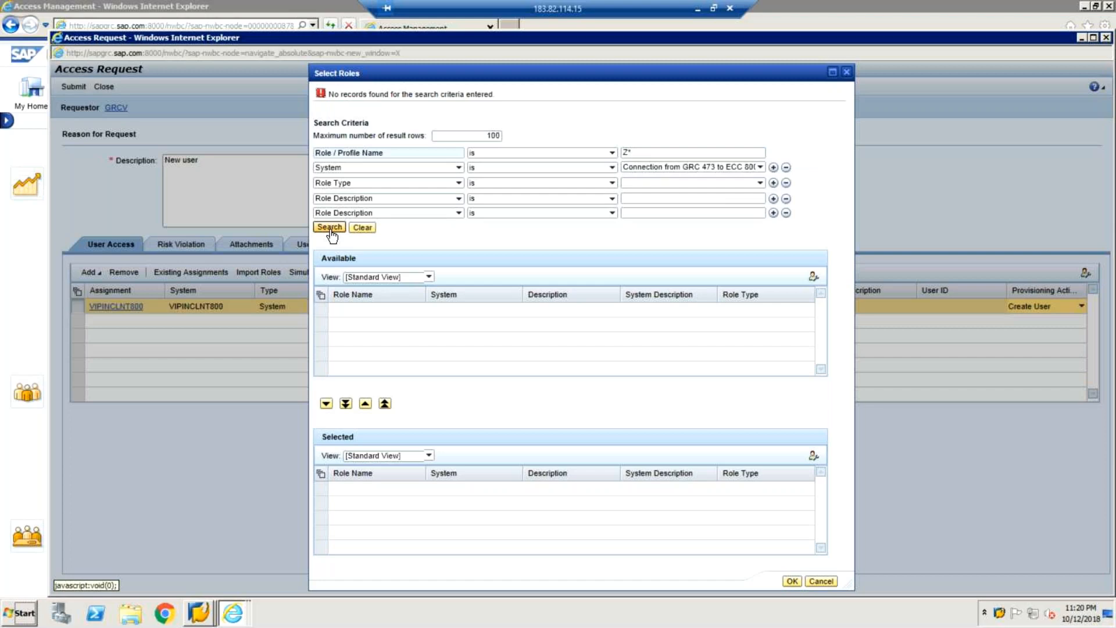
pyautogui.click(660, 152)
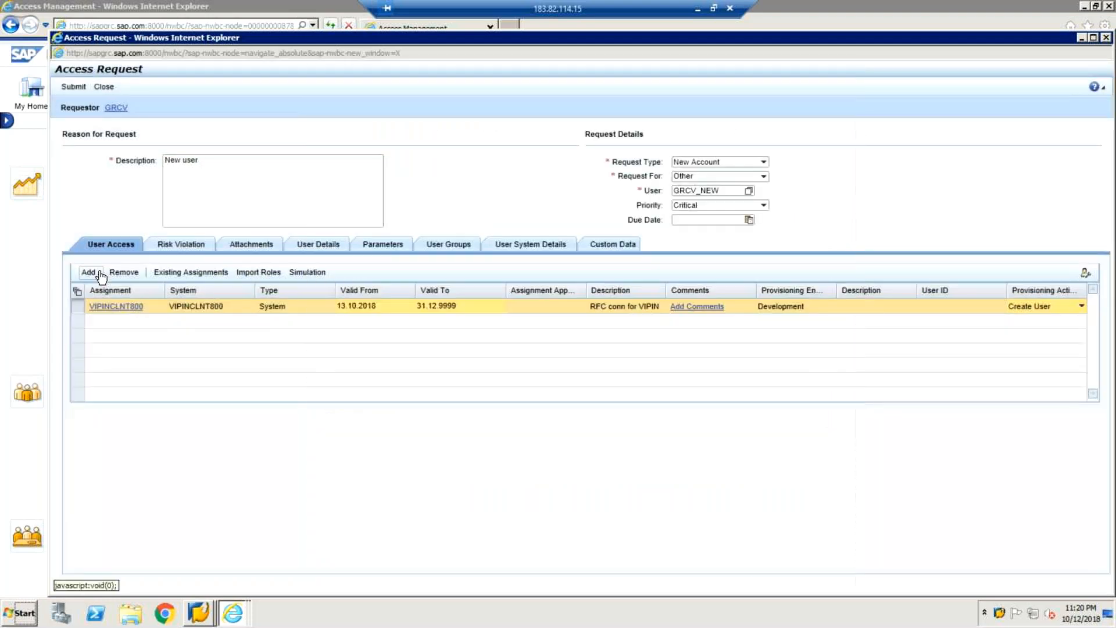
# Step: Run an empty role search, then close Select Roles without adding any roles
pyautogui.click(100, 272)
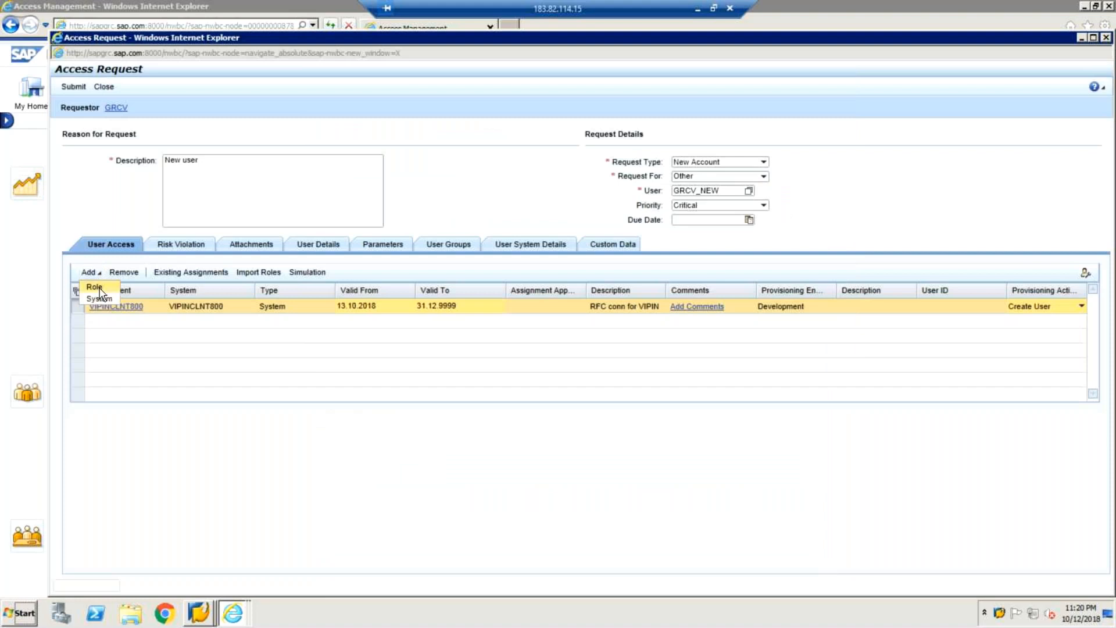
pyautogui.click(99, 289)
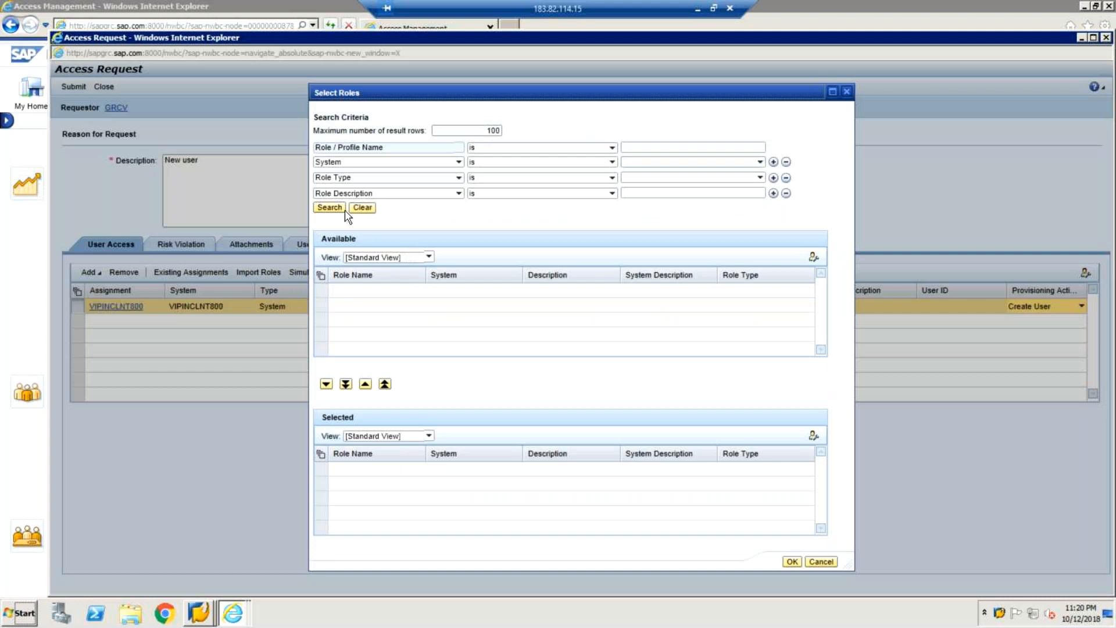
pyautogui.click(330, 208)
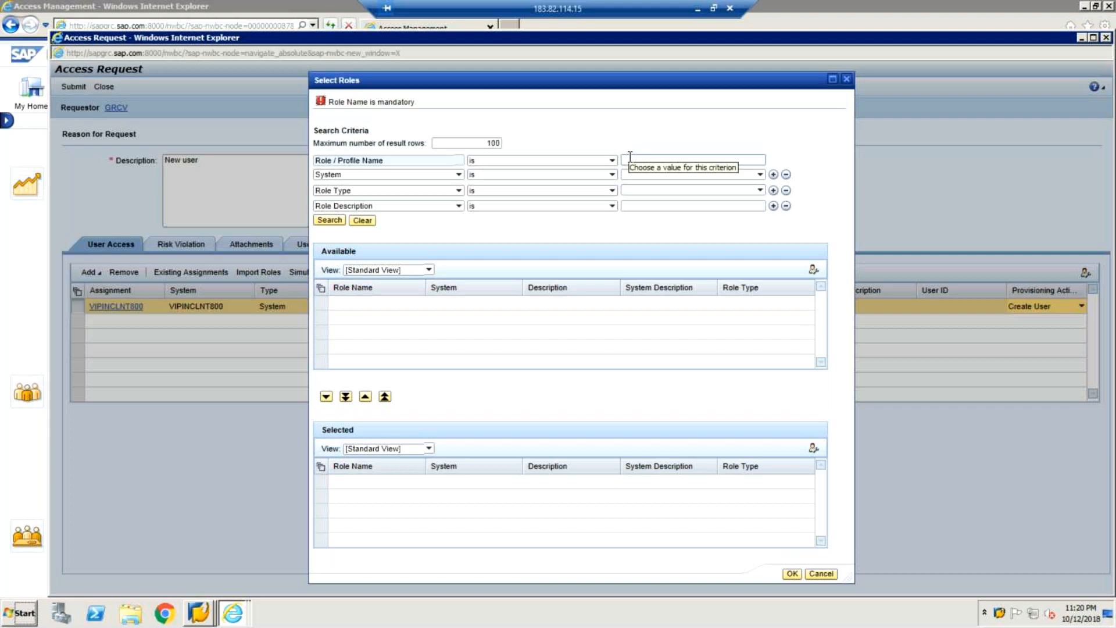
pyautogui.click(847, 82)
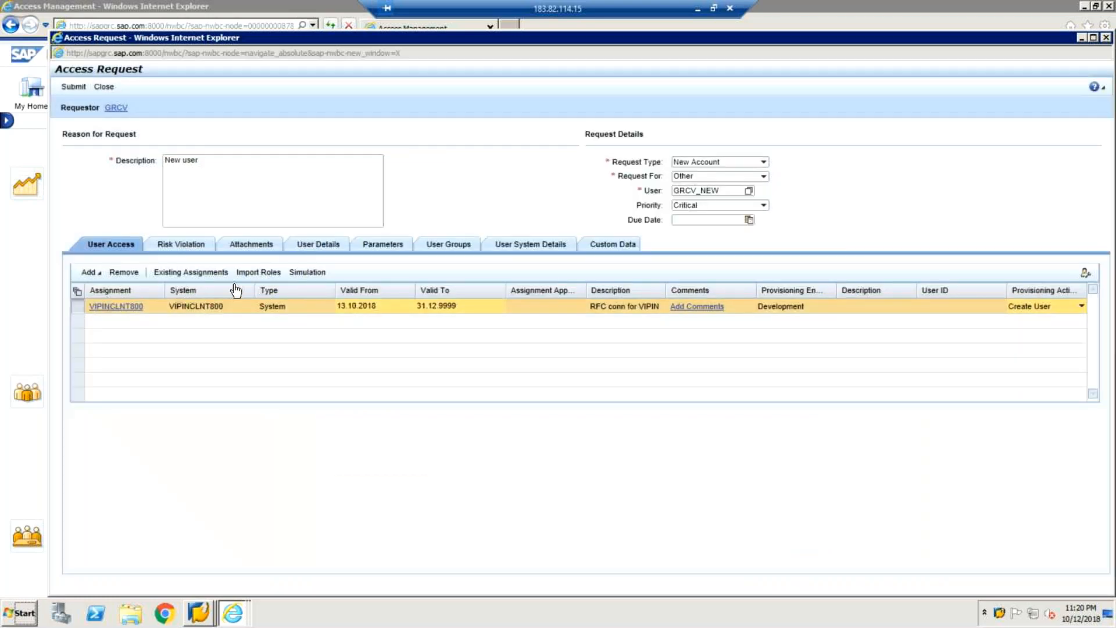
pyautogui.click(107, 309)
pyautogui.click(106, 309)
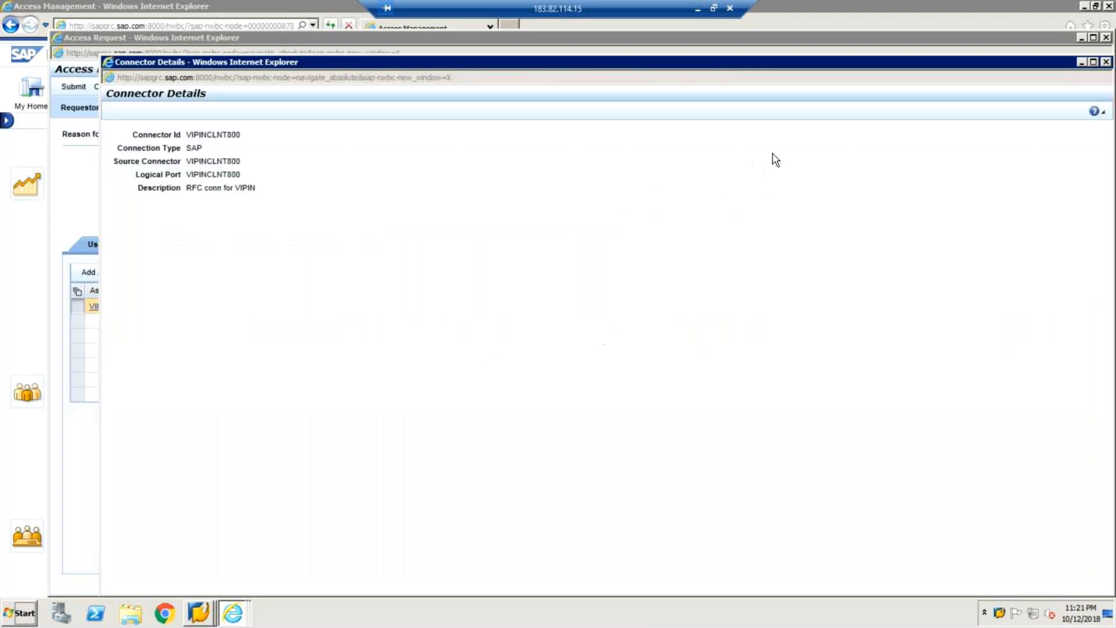
pyautogui.click(1108, 62)
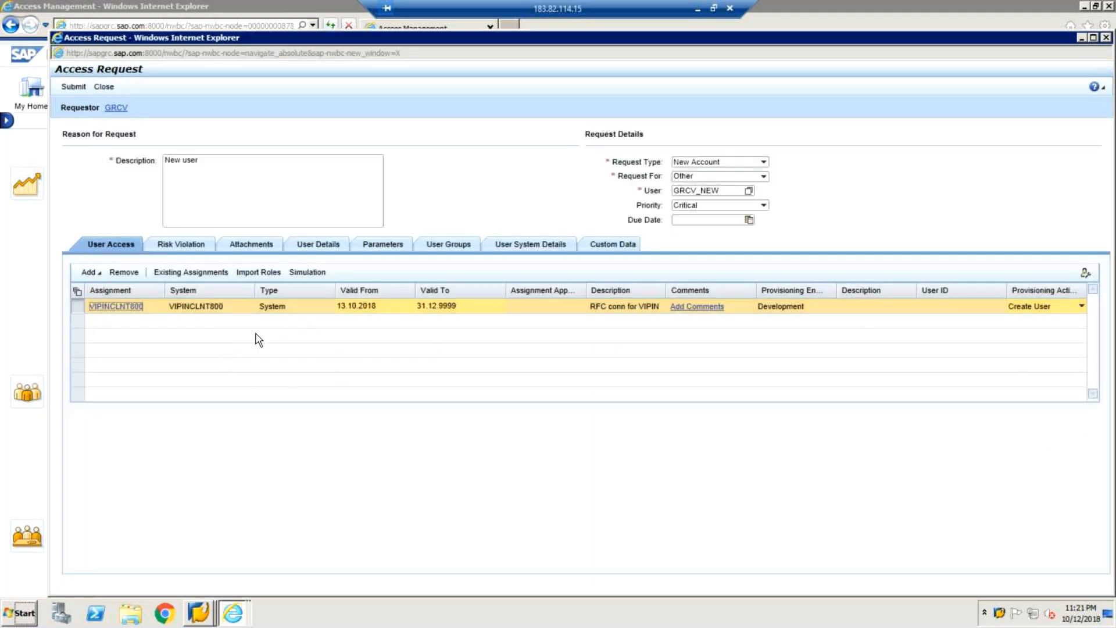
# Step: Remove VIPINCLNT800 and add EH7CLINT800 (GRC TO EH7) as the request's system assignment
pyautogui.click(124, 273)
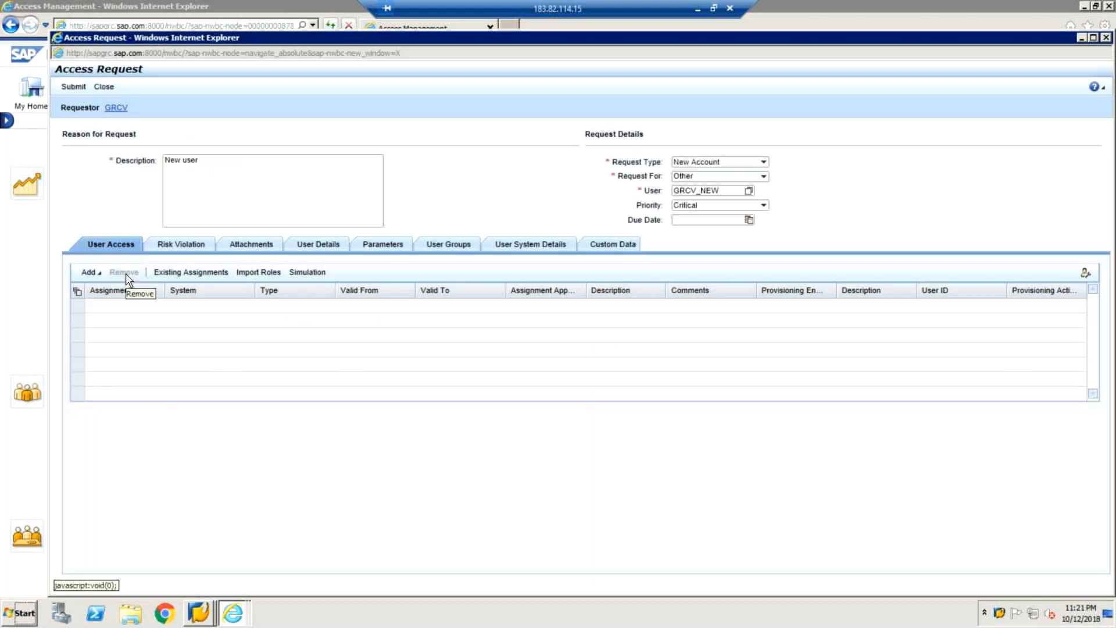
pyautogui.click(93, 273)
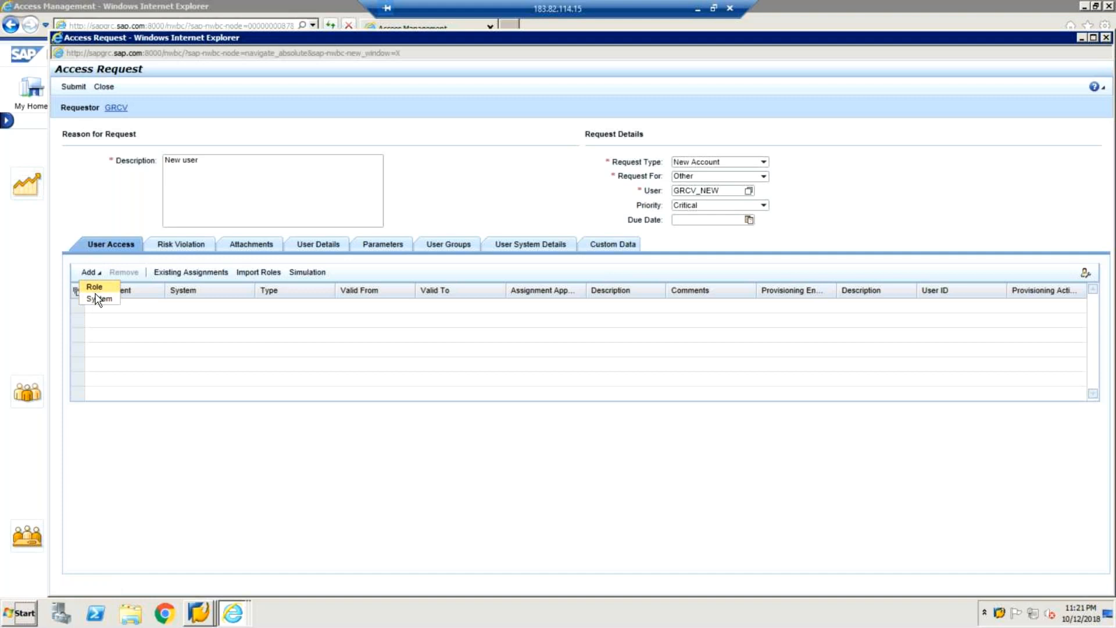
pyautogui.click(97, 299)
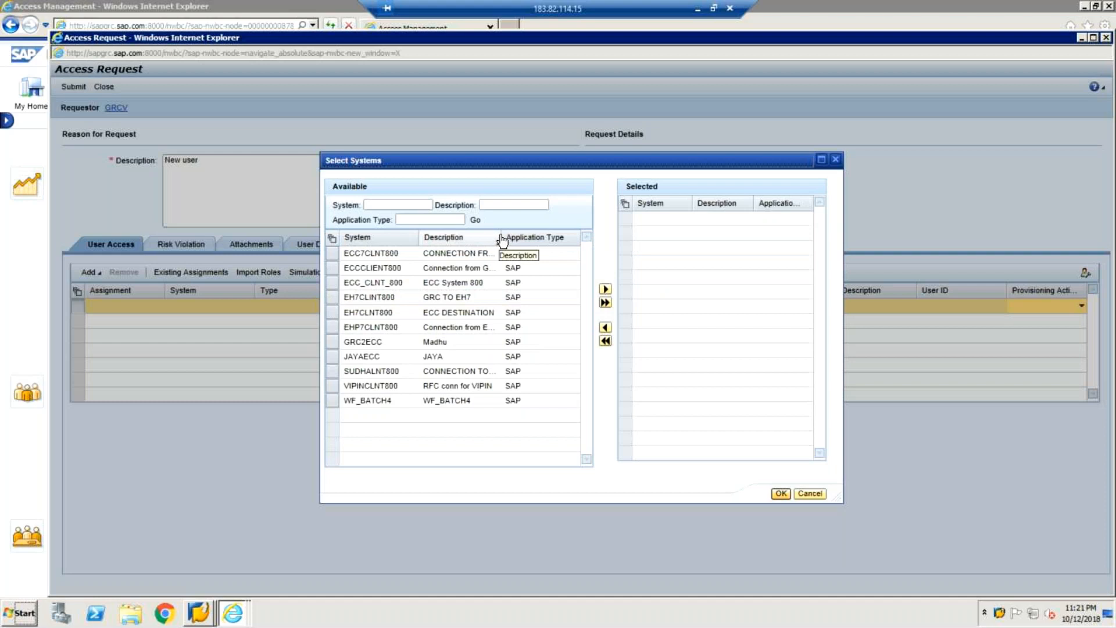
pyautogui.click(334, 302)
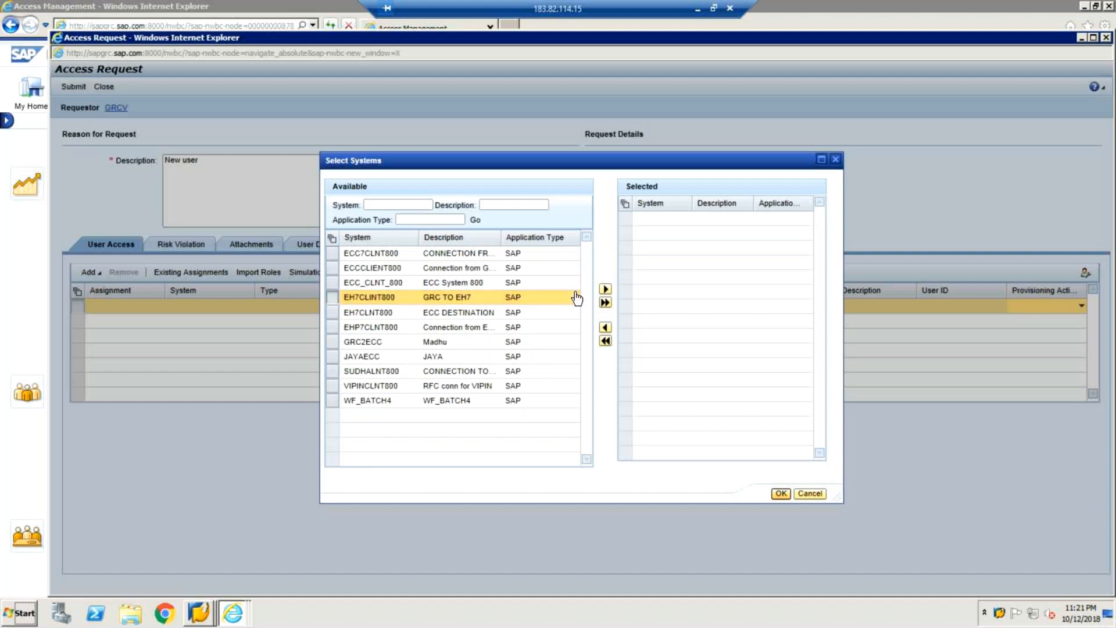
pyautogui.click(606, 289)
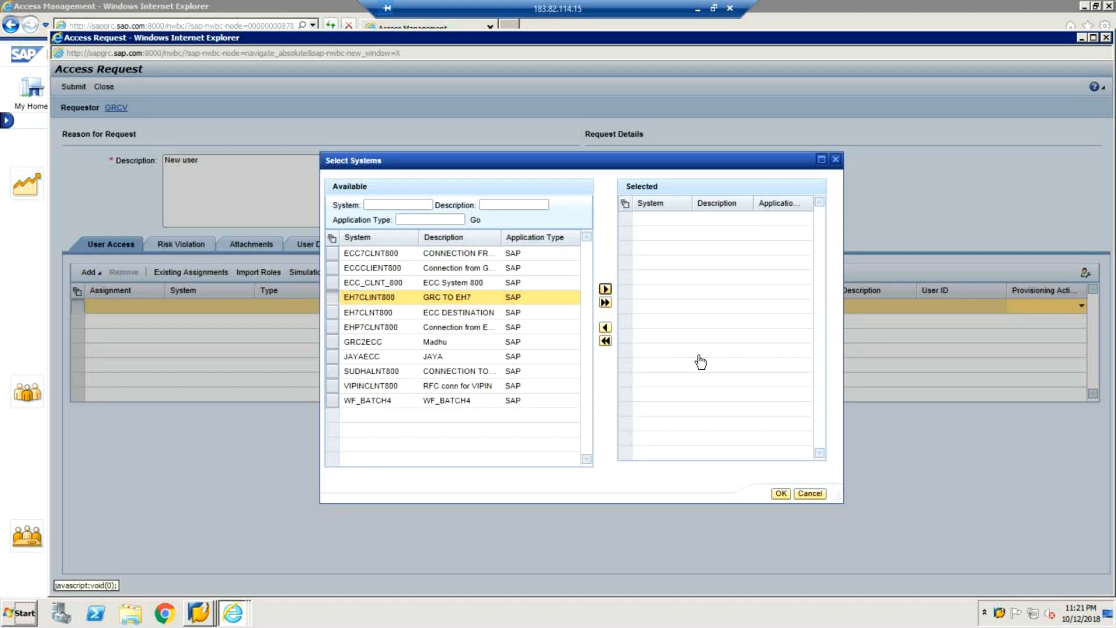
pyautogui.click(782, 495)
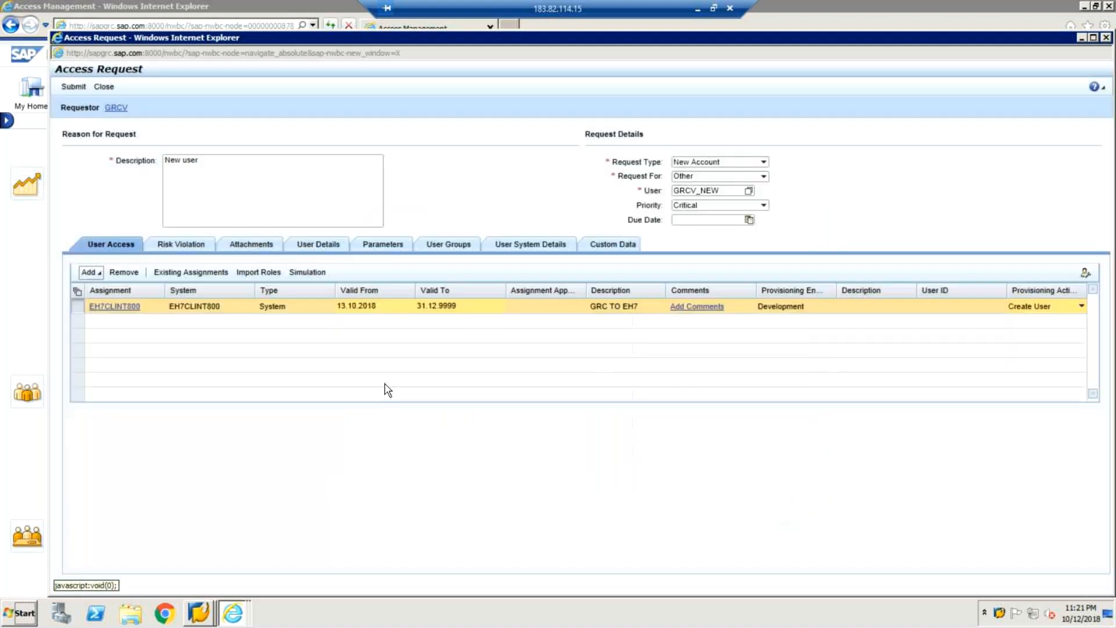
# Step: Bring up Select Roles and browse its System list without choosing a system
pyautogui.click(97, 273)
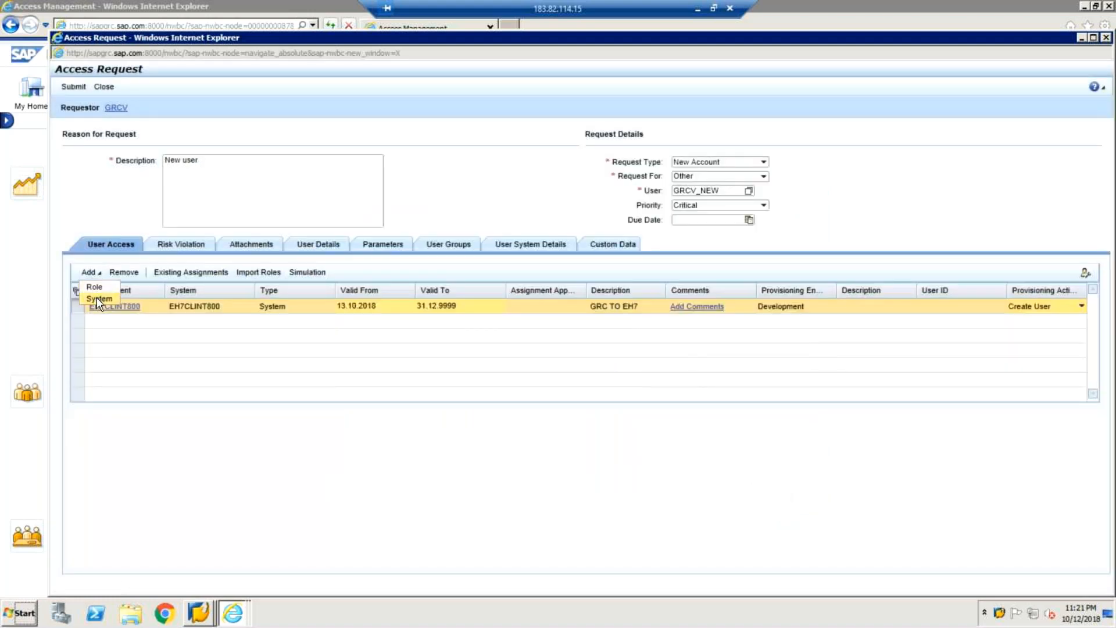
pyautogui.click(205, 324)
pyautogui.click(99, 273)
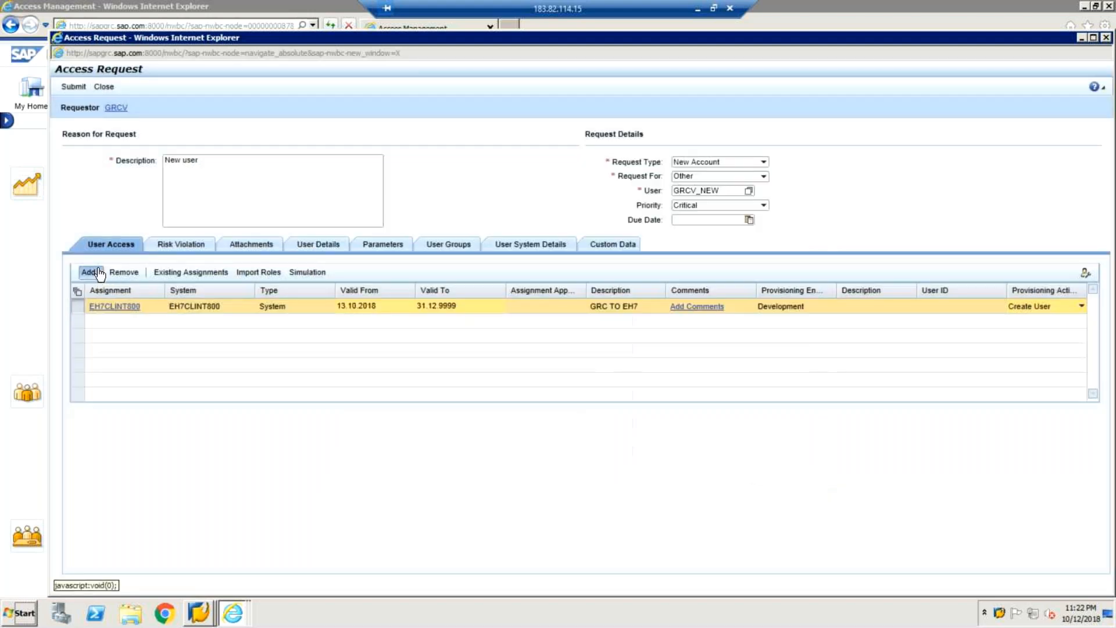
pyautogui.click(96, 273)
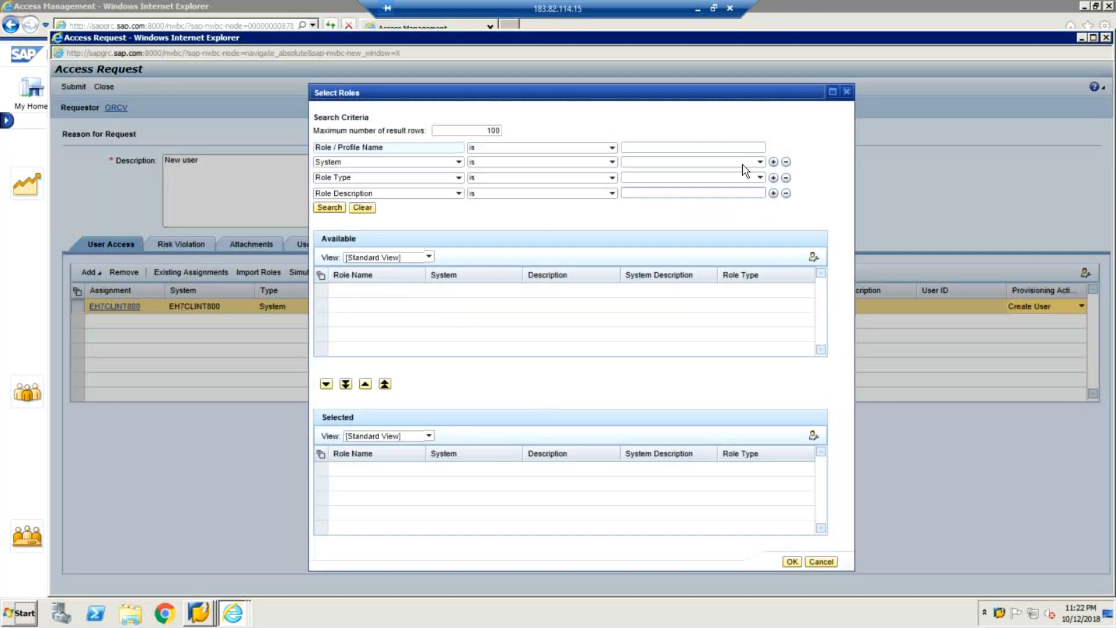
pyautogui.click(760, 163)
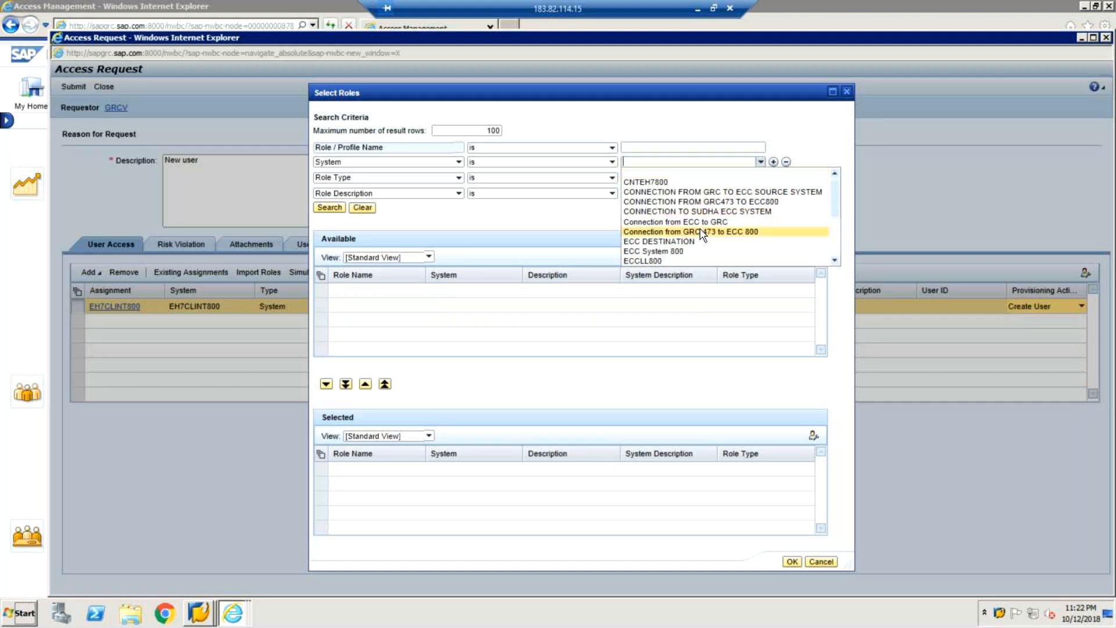
pyautogui.click(834, 261)
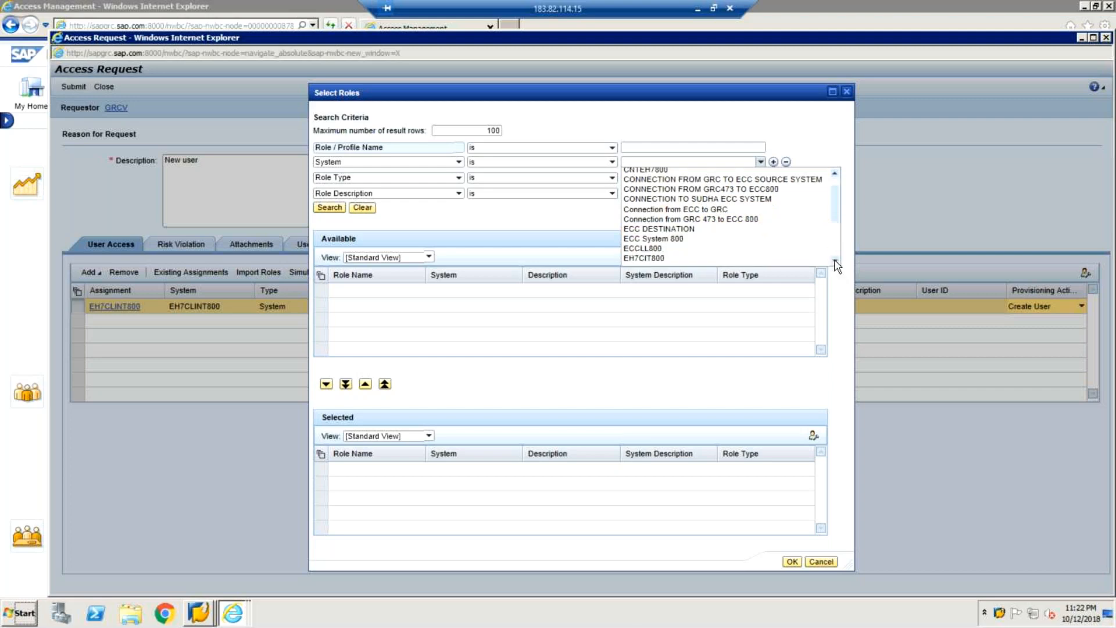
pyautogui.scroll(-3, 836, 265)
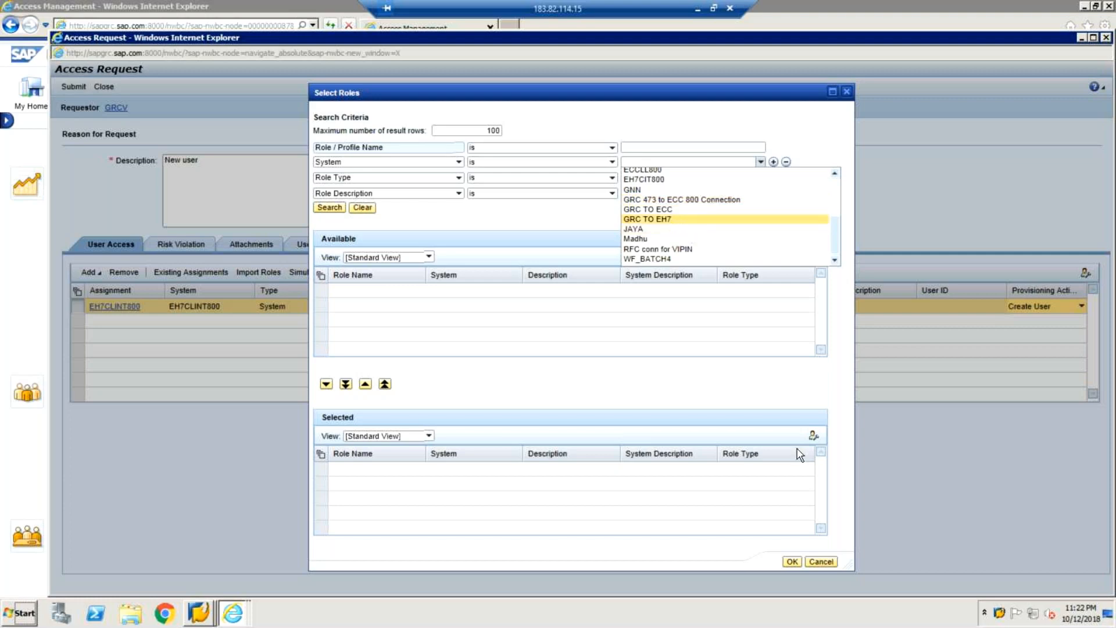
pyautogui.click(816, 560)
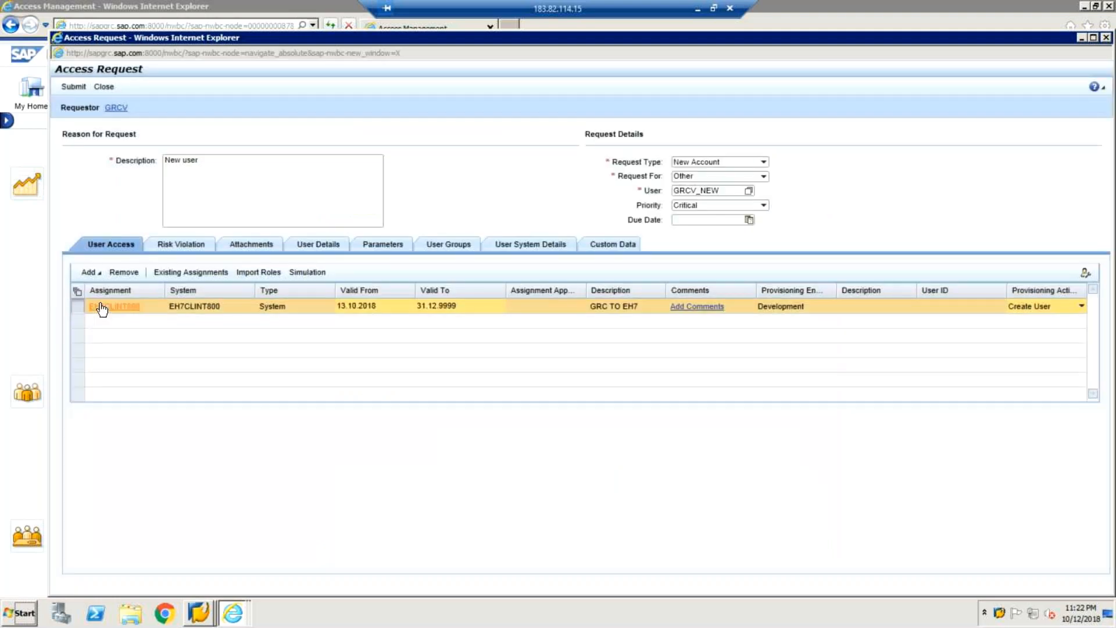
# Step: View and close the EH7CLINT800 (GRC TO EH7) connector details
pyautogui.click(103, 308)
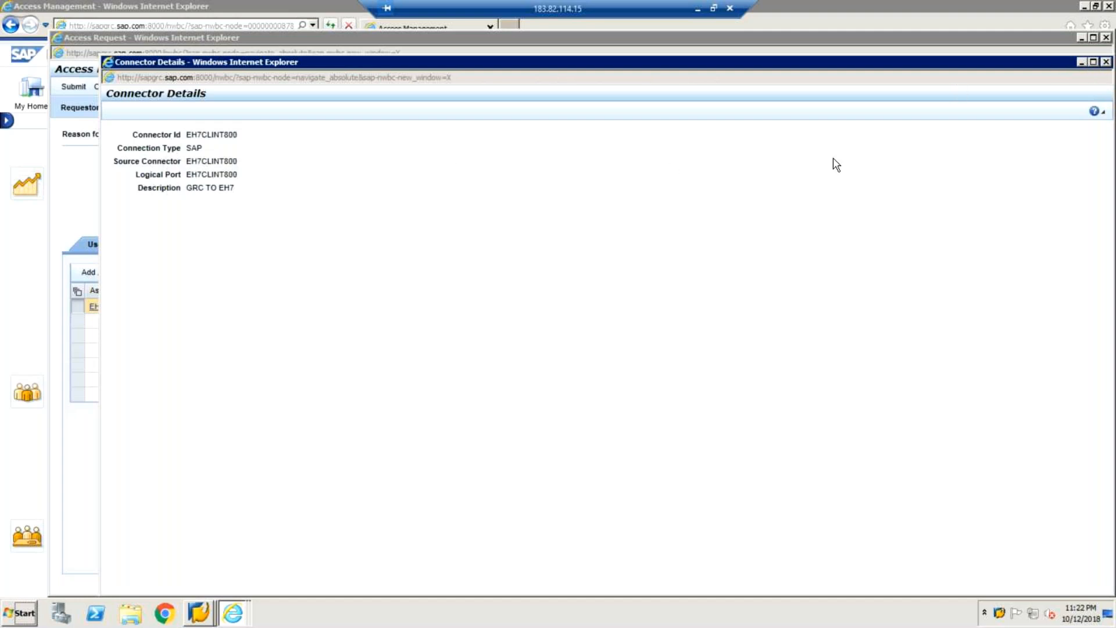
pyautogui.click(94, 274)
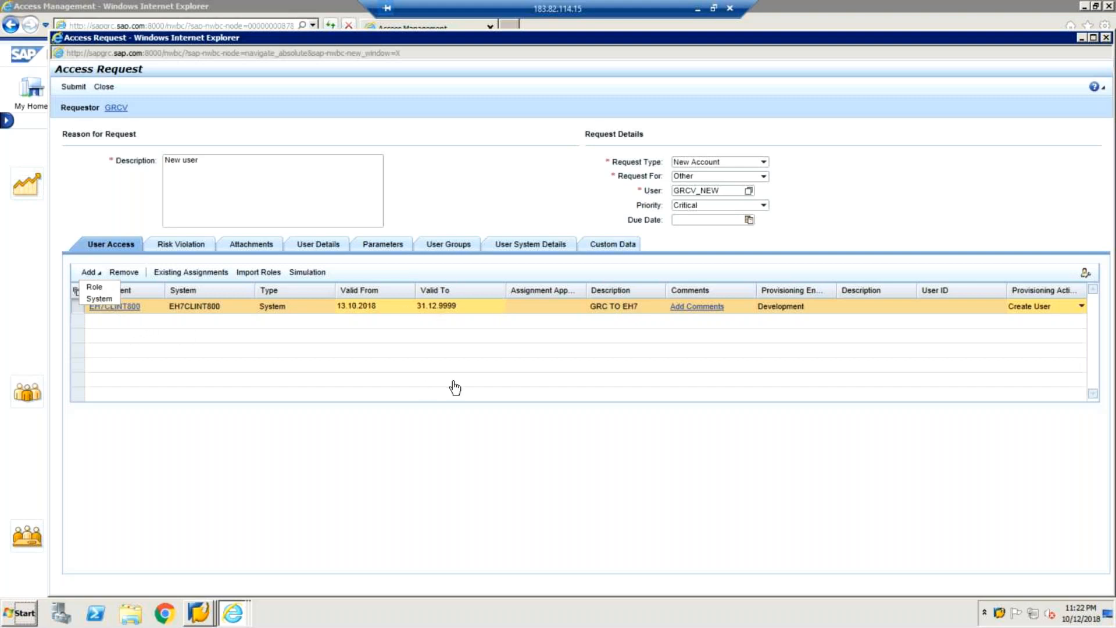
pyautogui.click(539, 382)
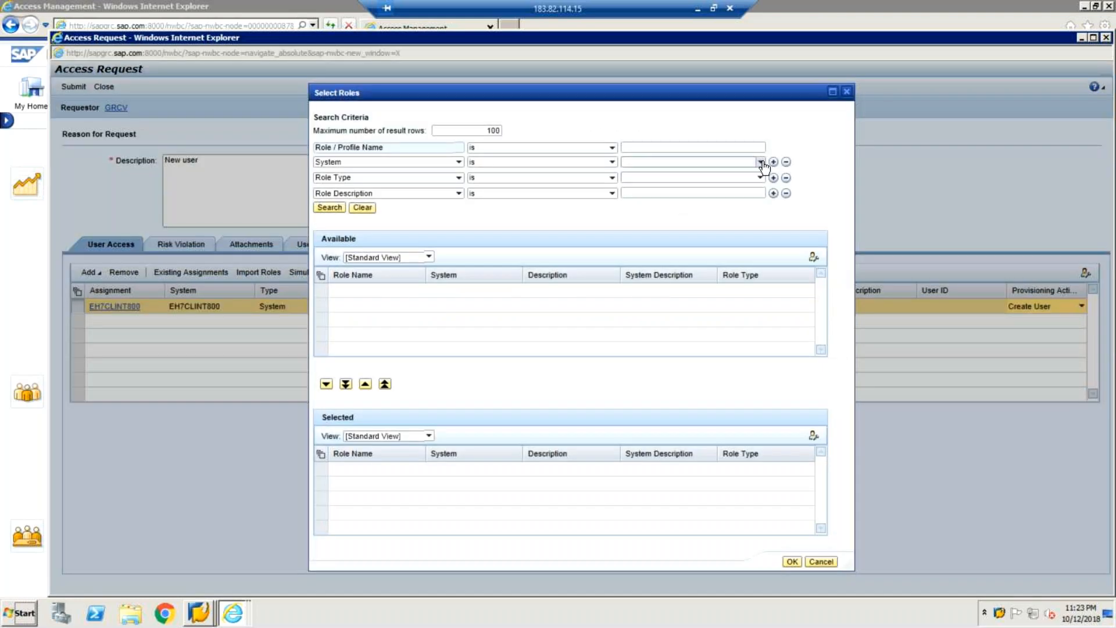
pyautogui.click(761, 162)
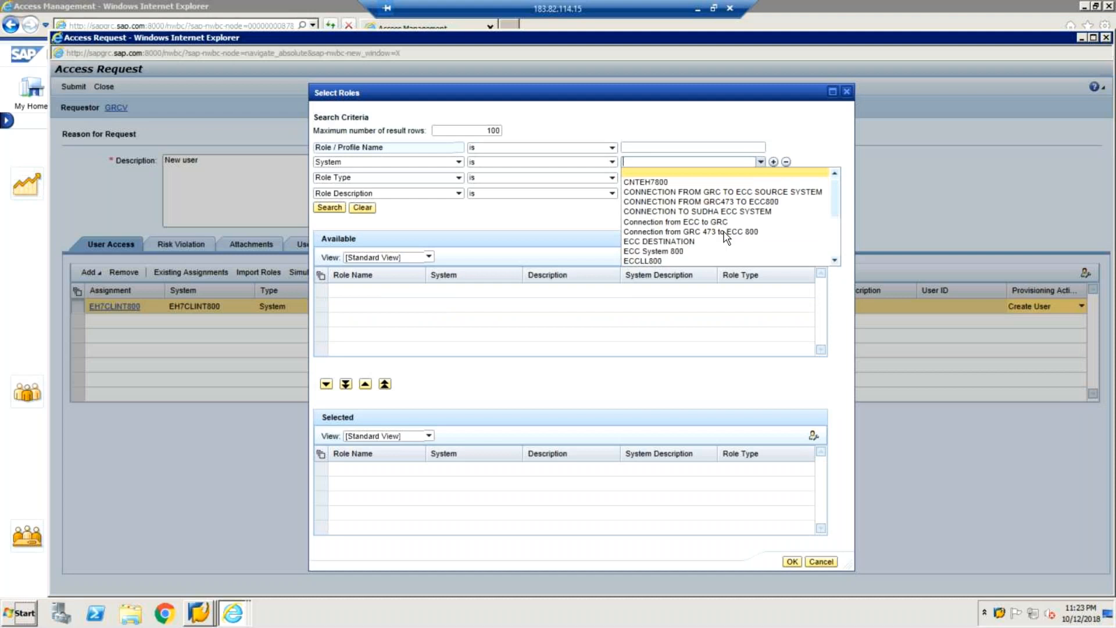
pyautogui.click(836, 261)
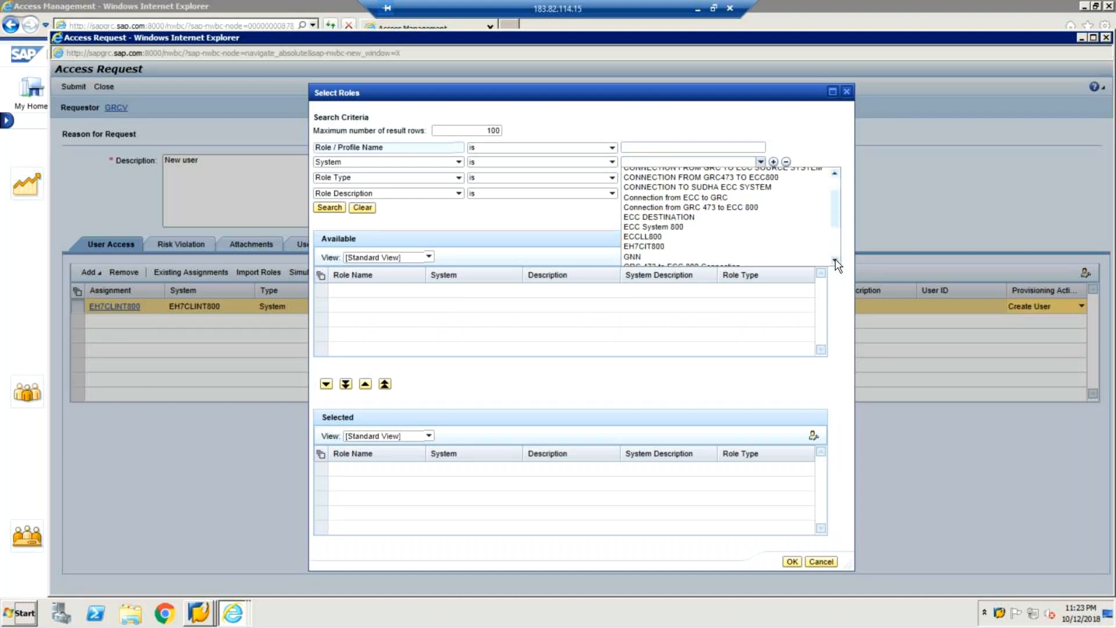
pyautogui.click(836, 261)
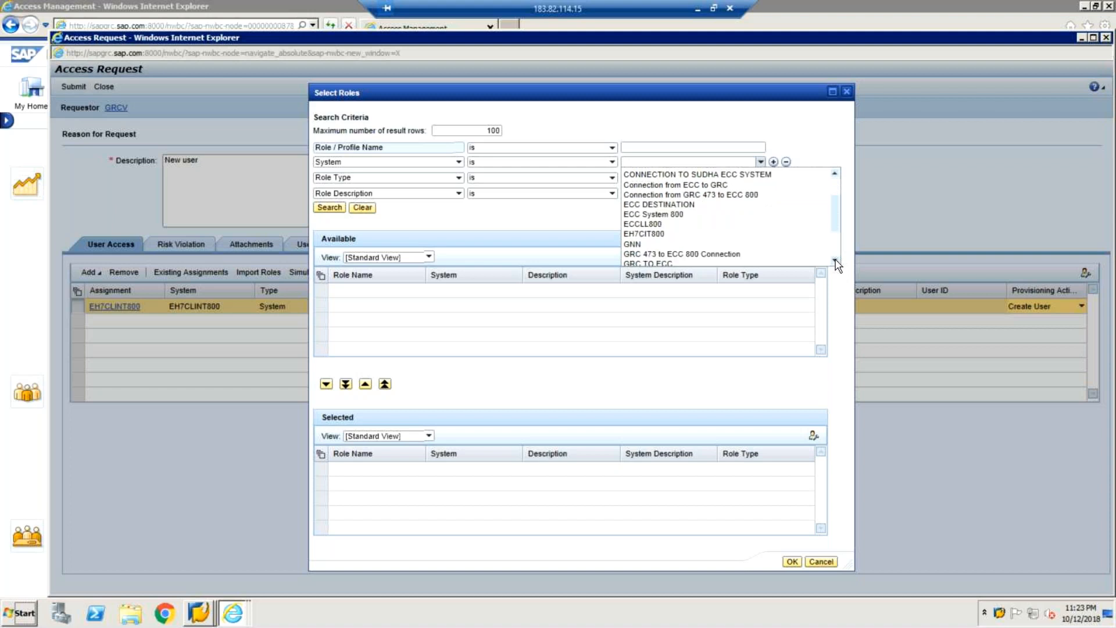
pyautogui.click(836, 261)
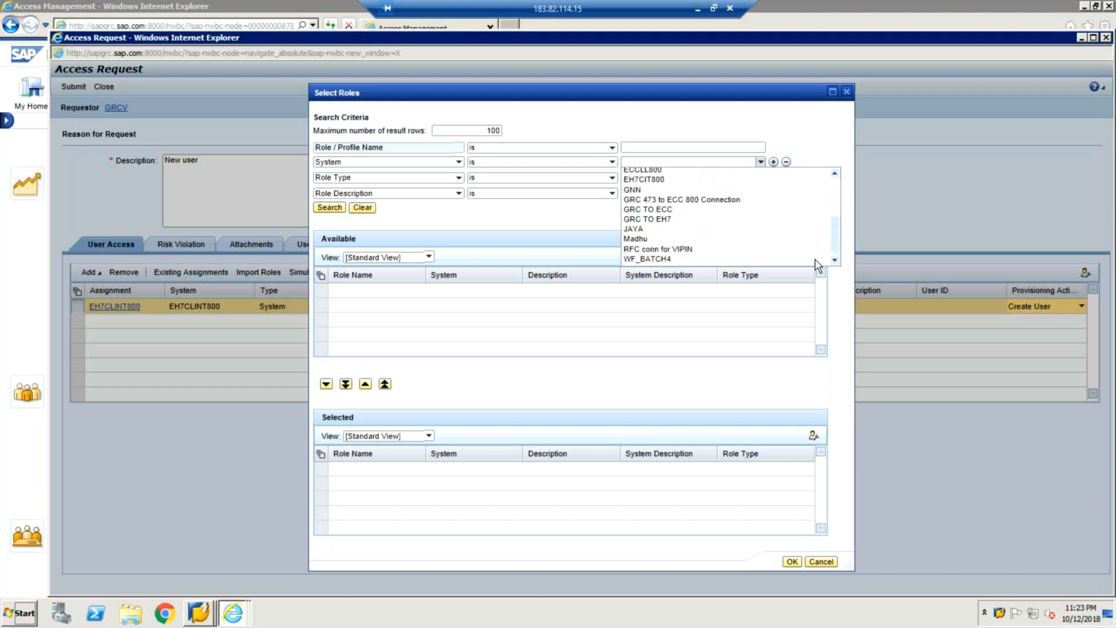
pyautogui.click(667, 224)
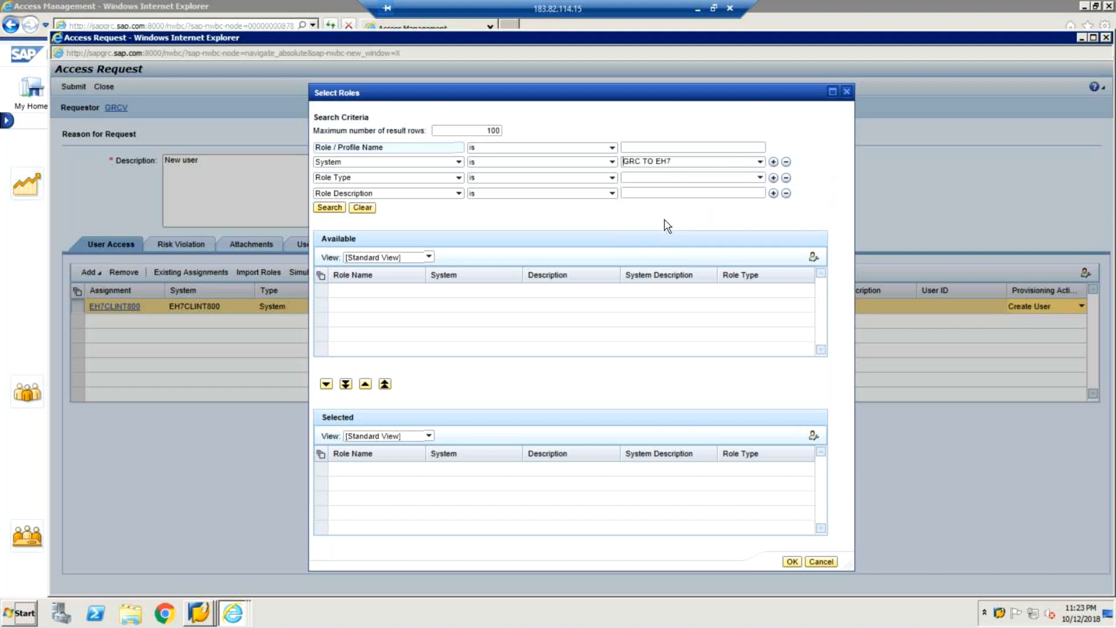
pyautogui.click(321, 208)
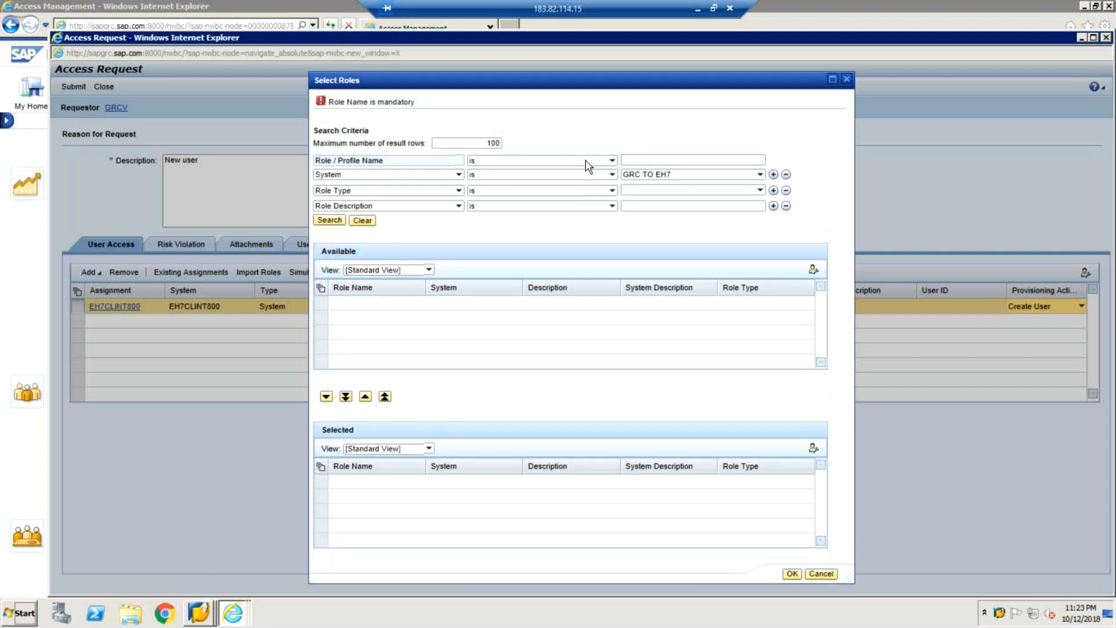
pyautogui.click(640, 159)
pyautogui.write('Z1')
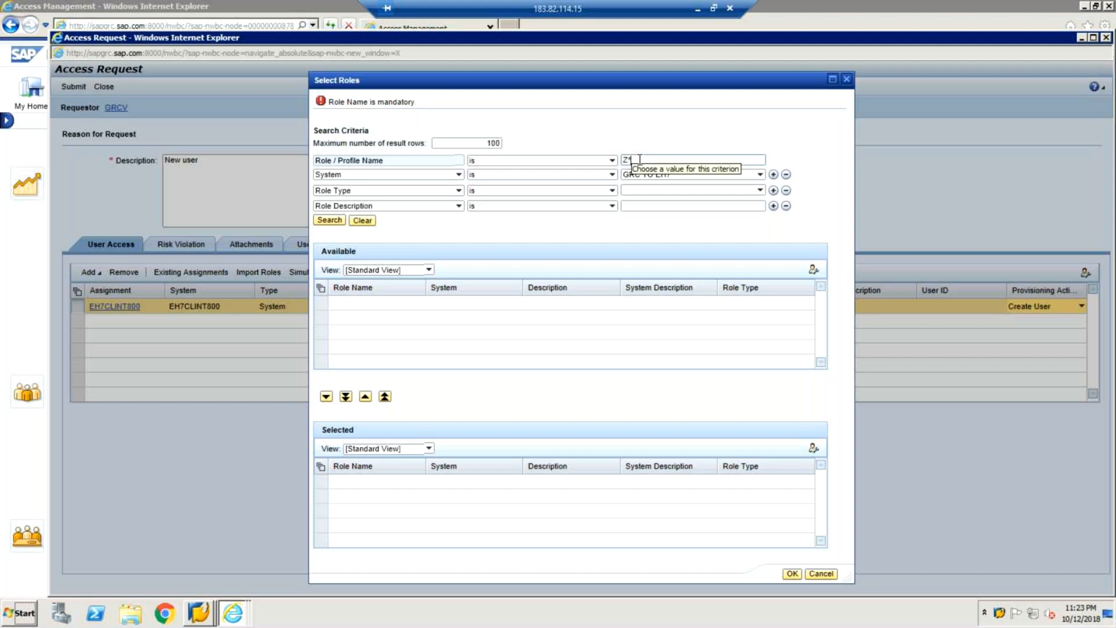
pyautogui.click(335, 220)
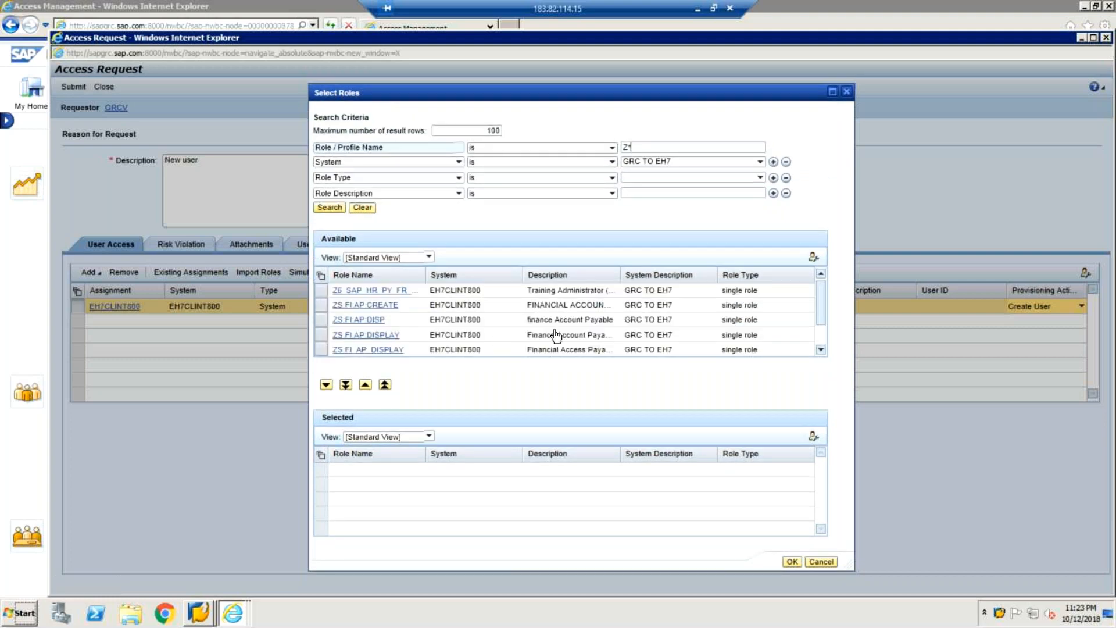
pyautogui.click(320, 321)
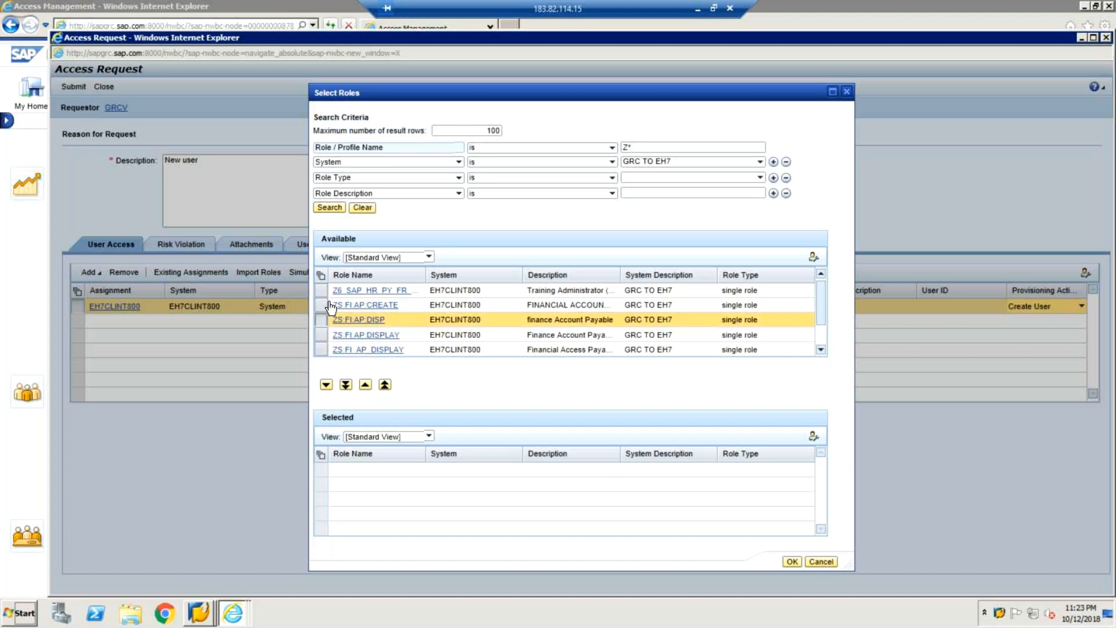
pyautogui.keyDown('ctrl'); pyautogui.click(320, 290); pyautogui.keyUp('ctrl')
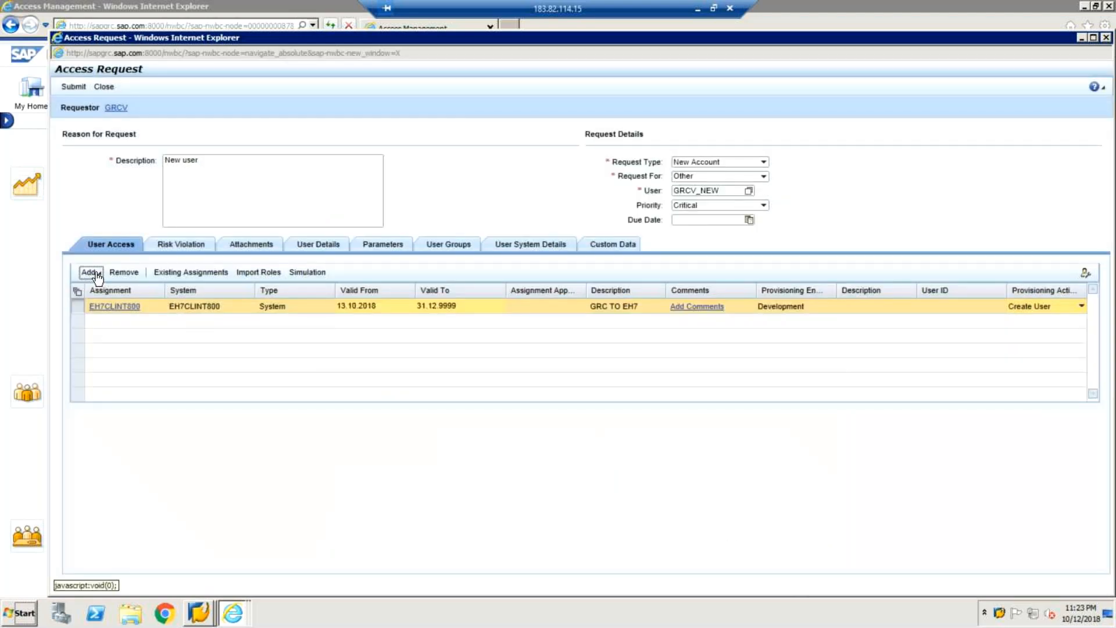
pyautogui.click(94, 273)
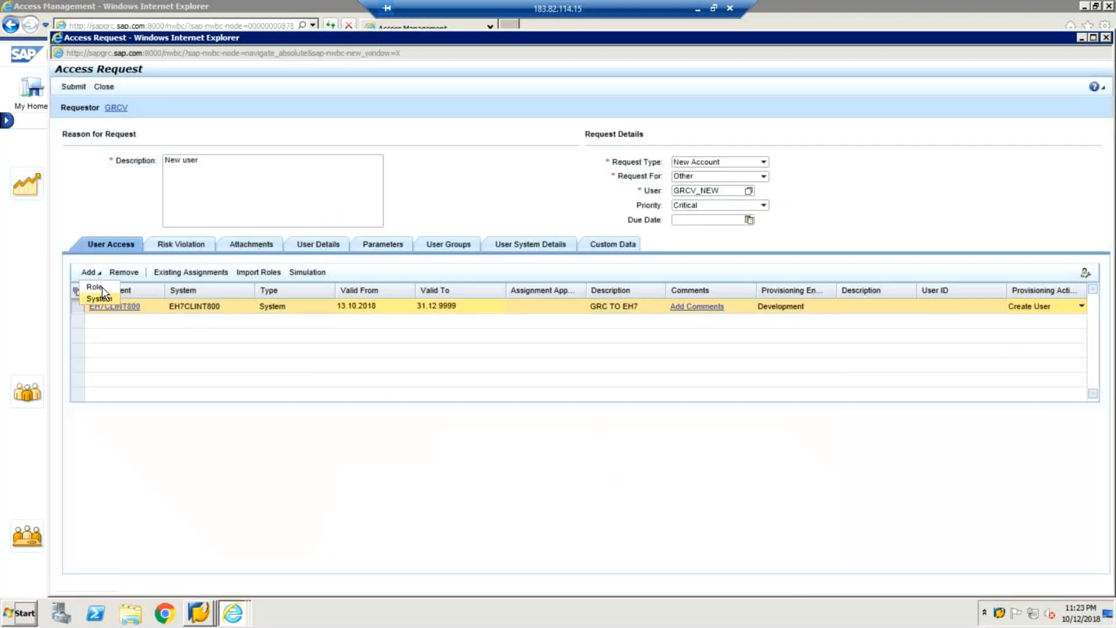
# Step: Search for roles matching Z* on the GRC TO EH7 system
pyautogui.click(101, 288)
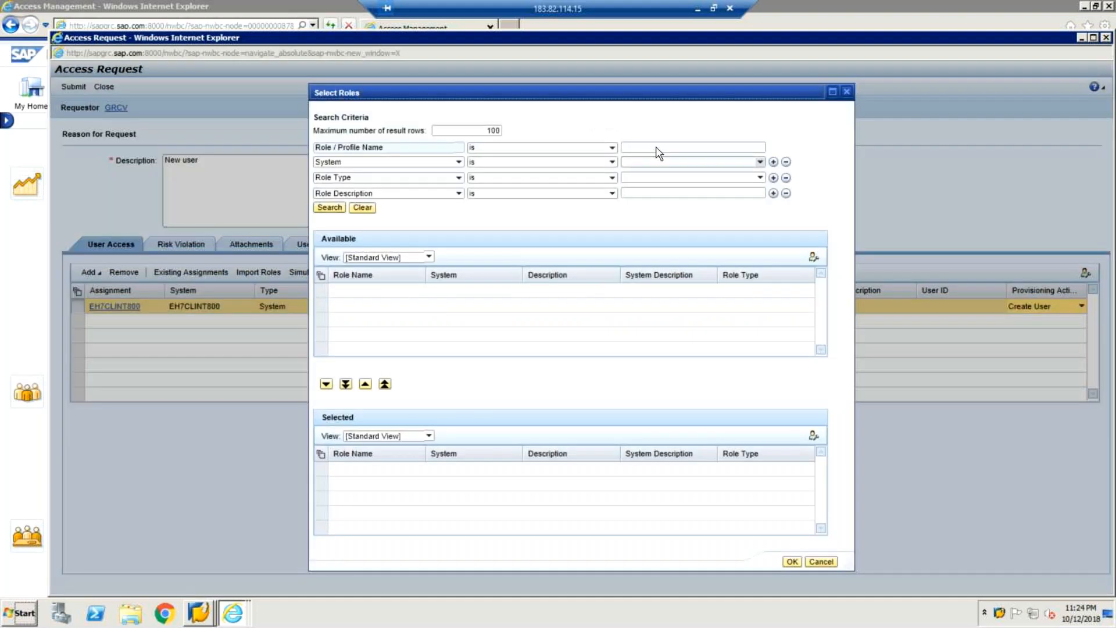
pyautogui.click(658, 147)
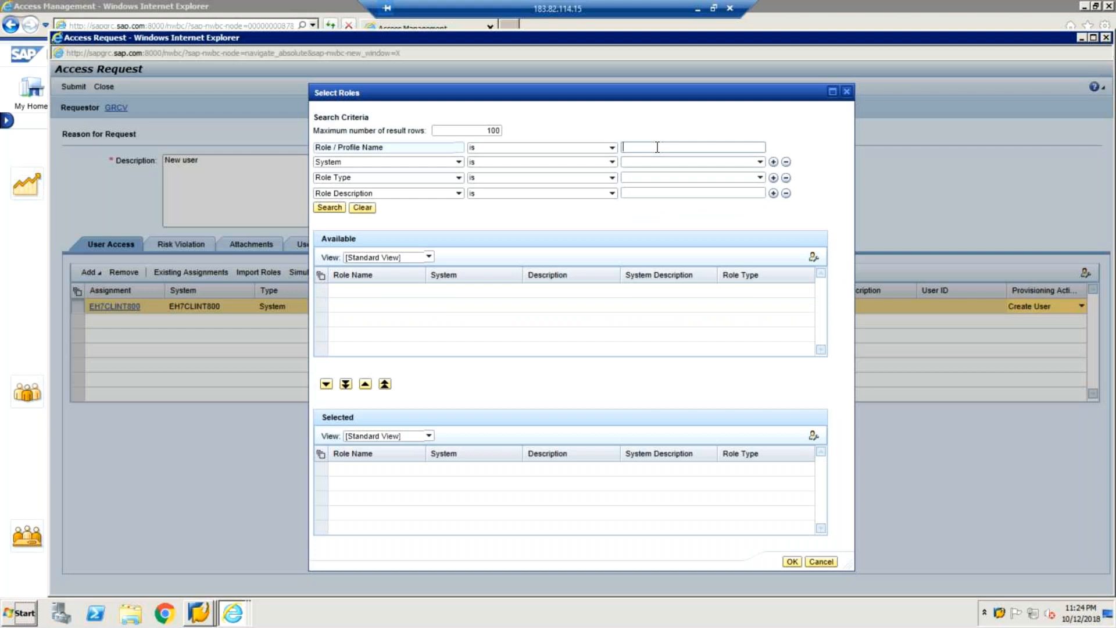
pyautogui.write('Z*')
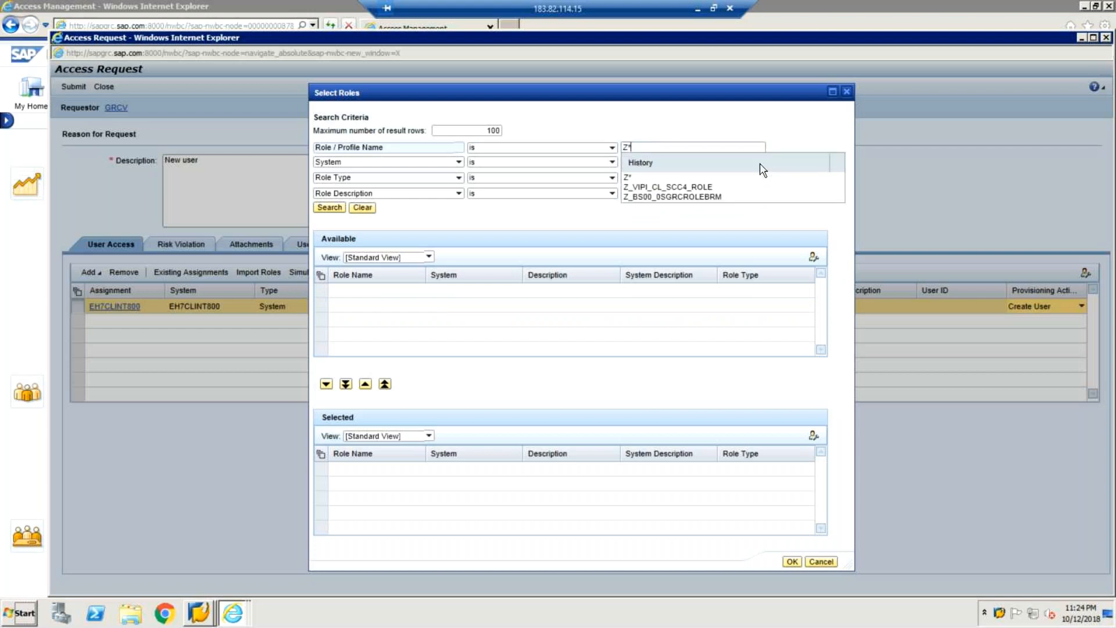
pyautogui.press('Down')
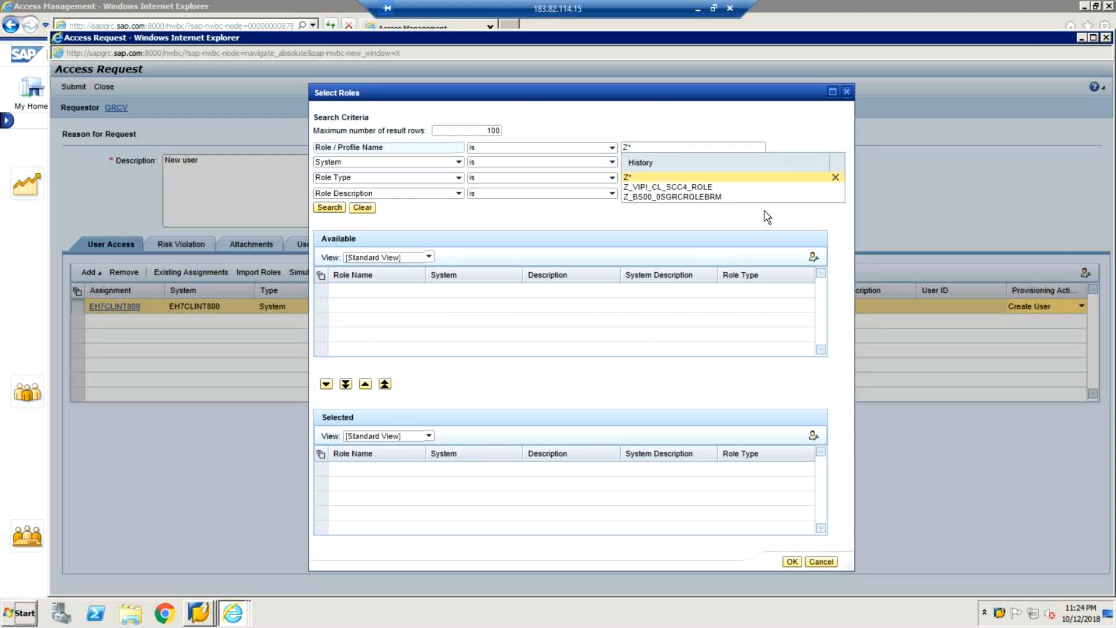
pyautogui.rightClick(728, 233)
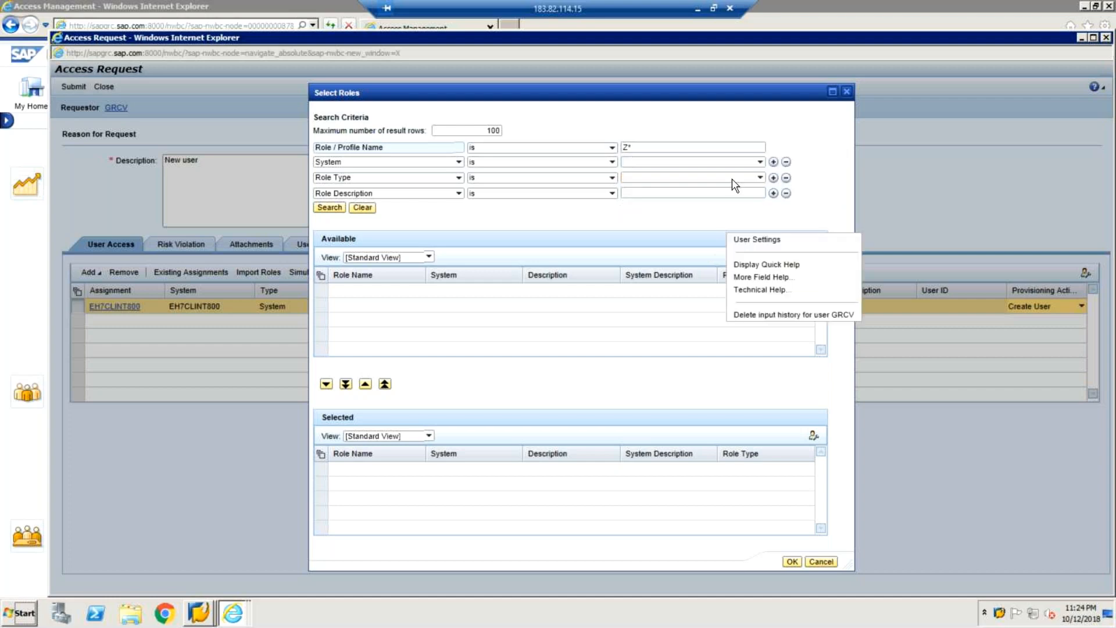
pyautogui.click(761, 163)
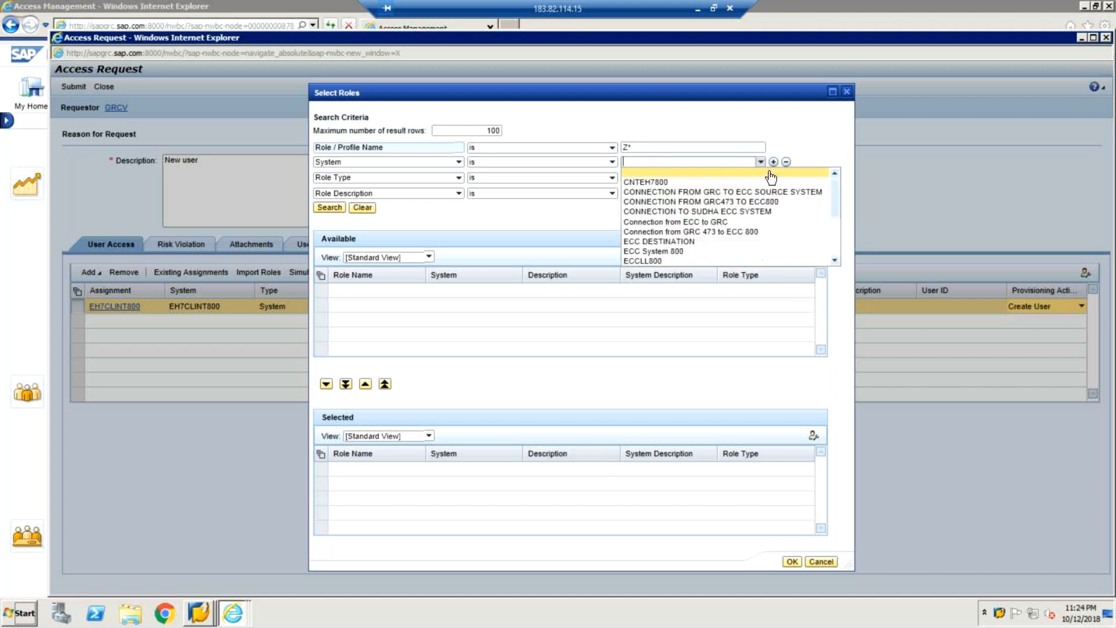
pyautogui.click(832, 260)
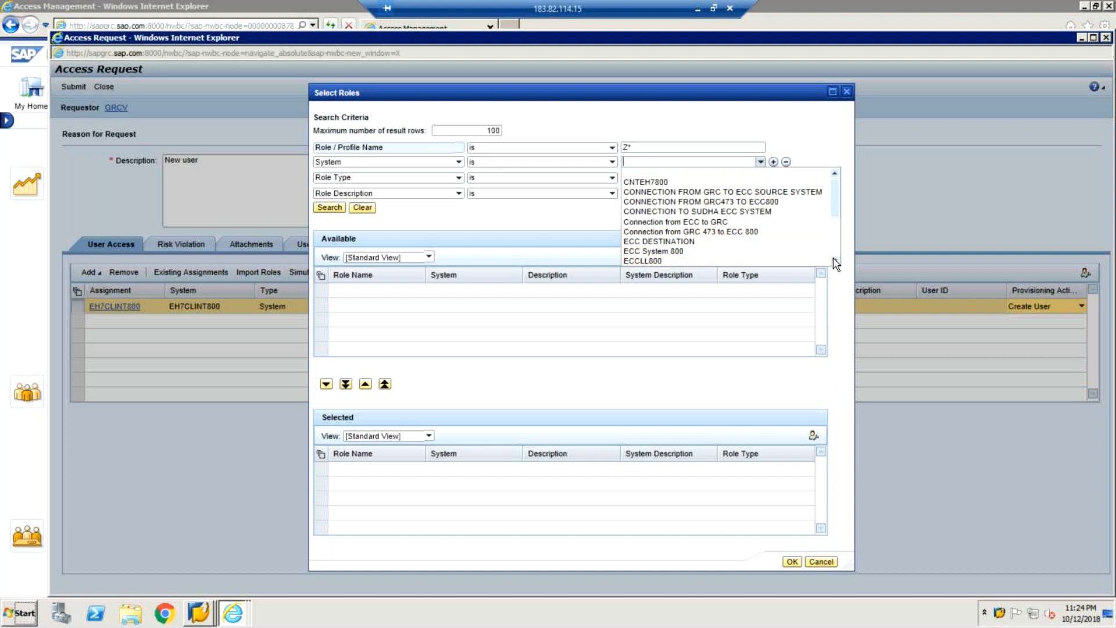
pyautogui.click(836, 261)
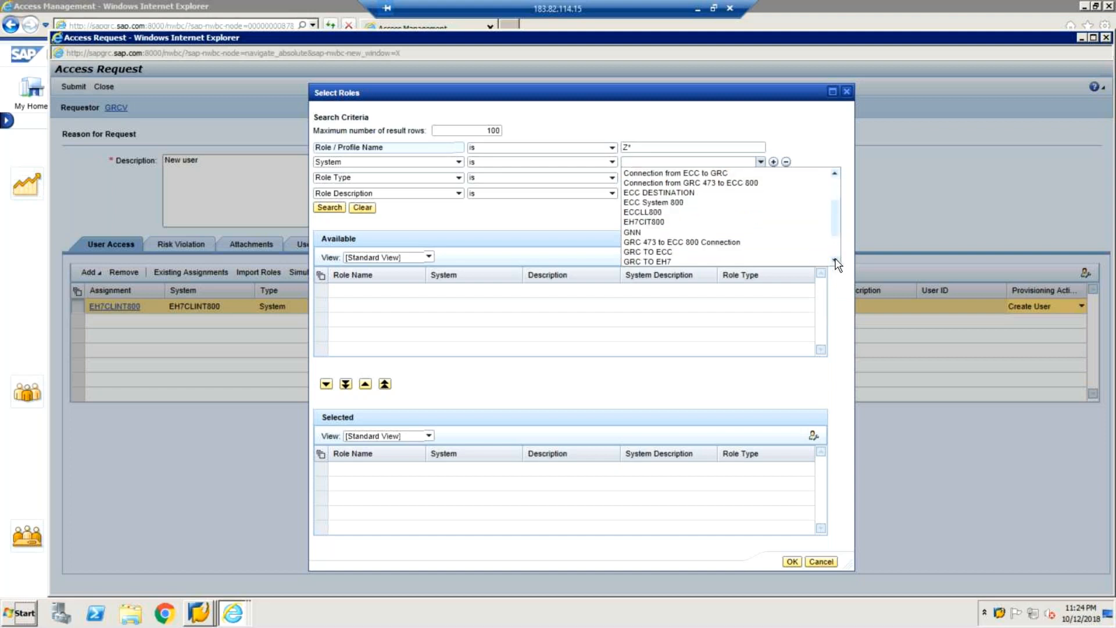
pyautogui.click(677, 262)
pyautogui.click(329, 208)
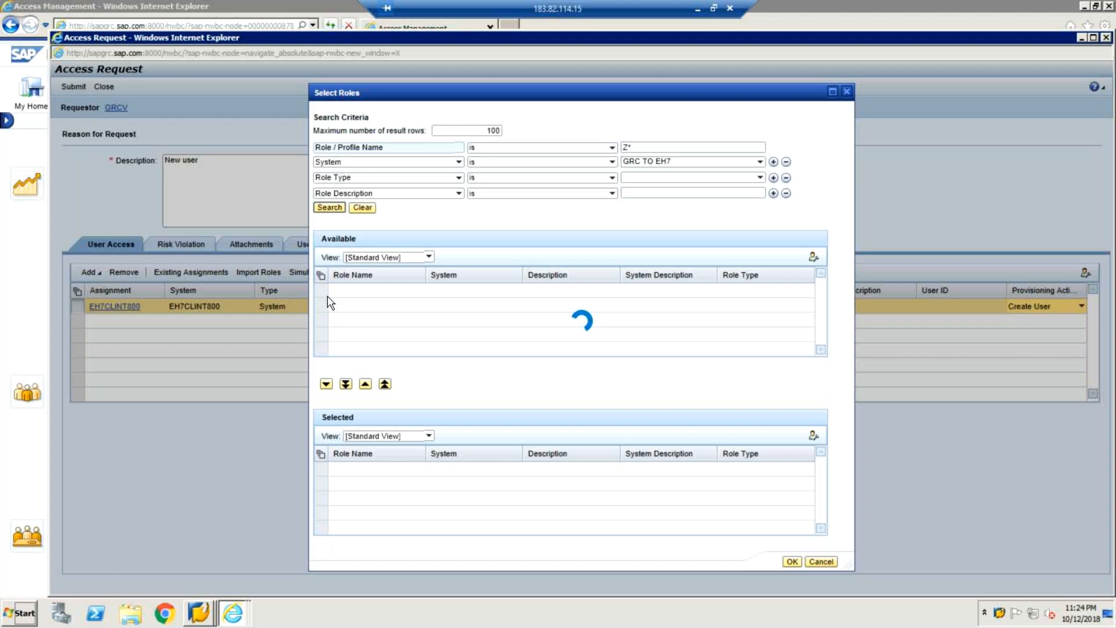
# Step: Add ZS:FI:AP:CREATE and ZS:FI:AP:DISPLAY to the request with action Assign
pyautogui.click(321, 305)
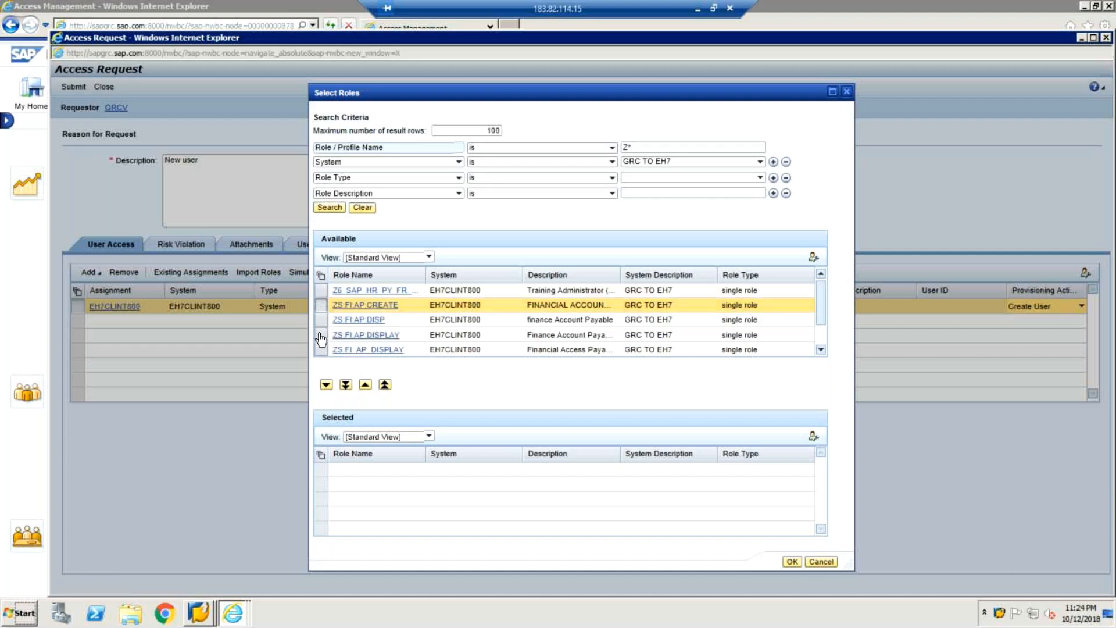
pyautogui.click(321, 338)
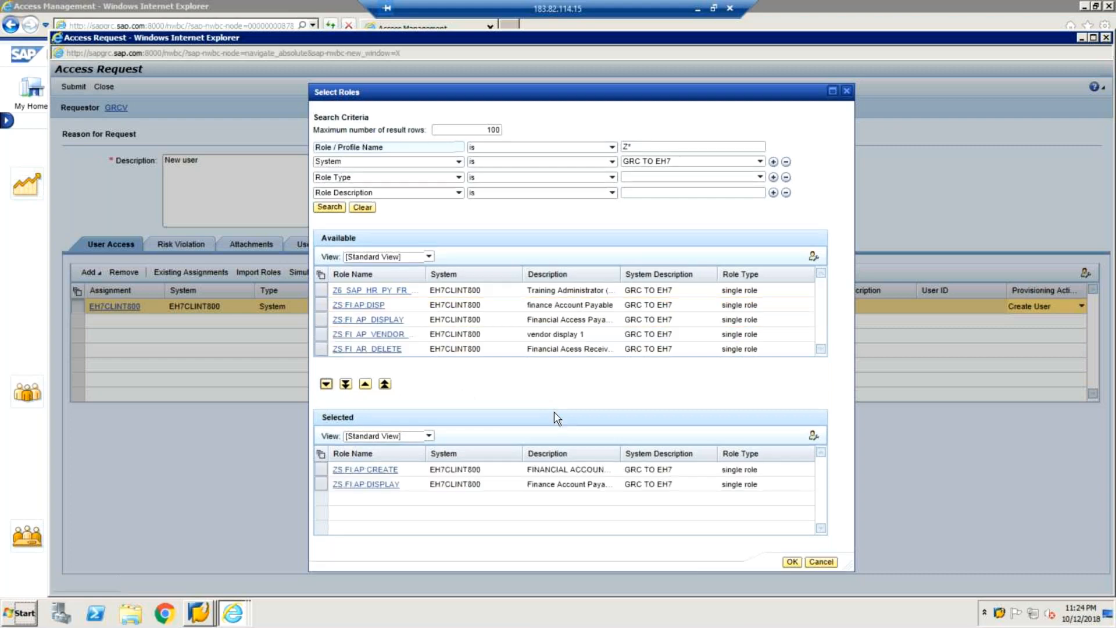
pyautogui.click(794, 563)
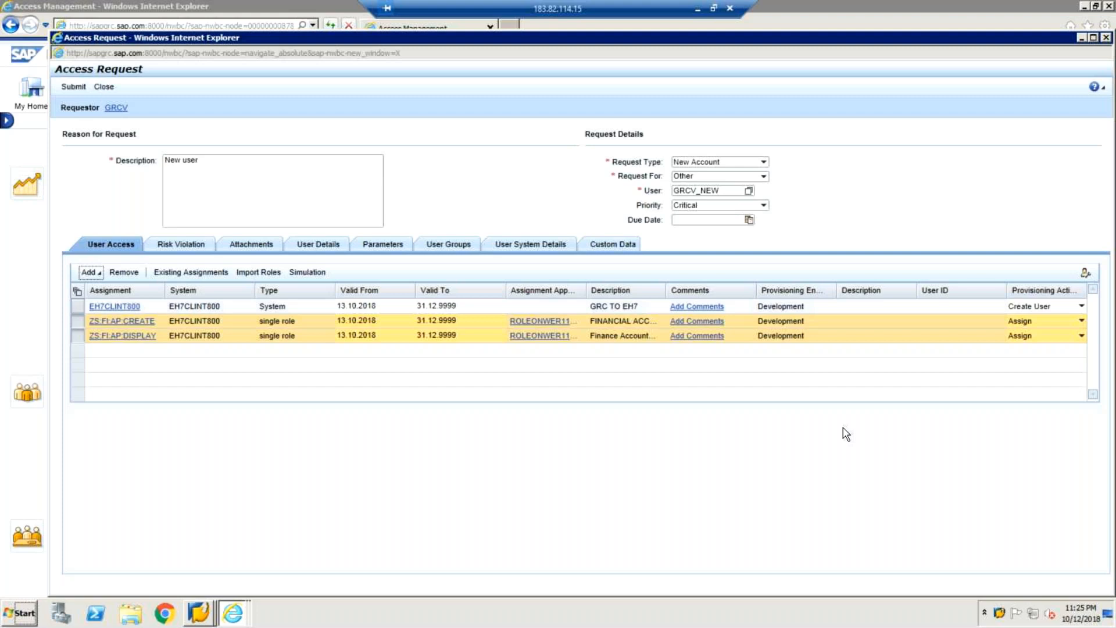
# Step: Enter the new user's first and last name on User Details
pyautogui.click(329, 246)
pyautogui.click(294, 292)
pyautogui.write('GRC')
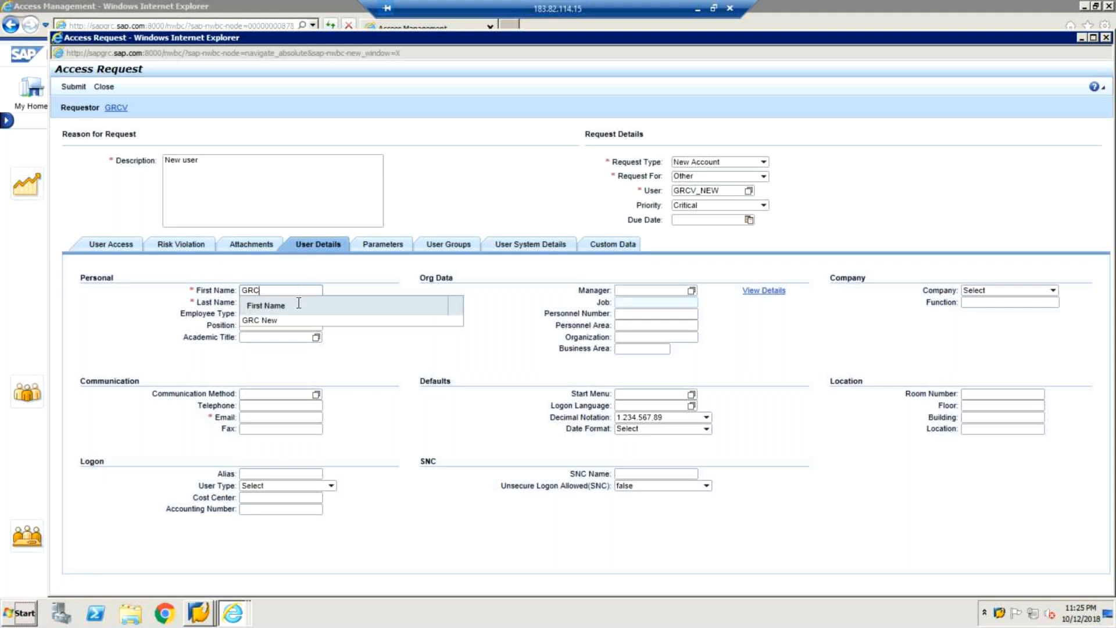
pyautogui.click(297, 322)
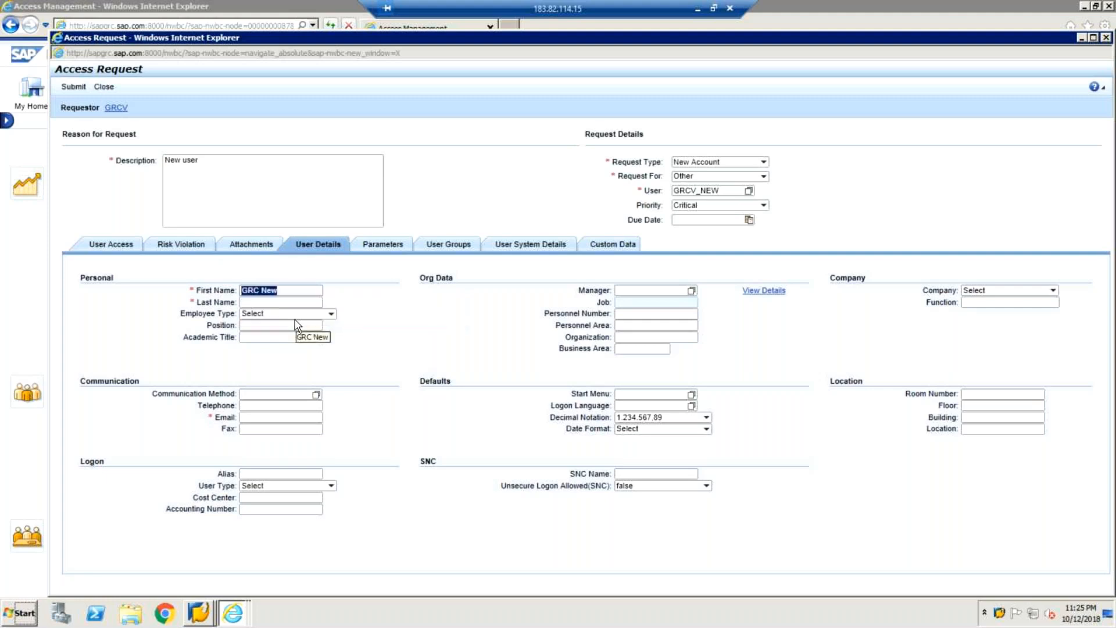
pyautogui.click(290, 303)
pyautogui.write('NEw')
# Step: Fill in the new user's e-mail address
pyautogui.click(281, 414)
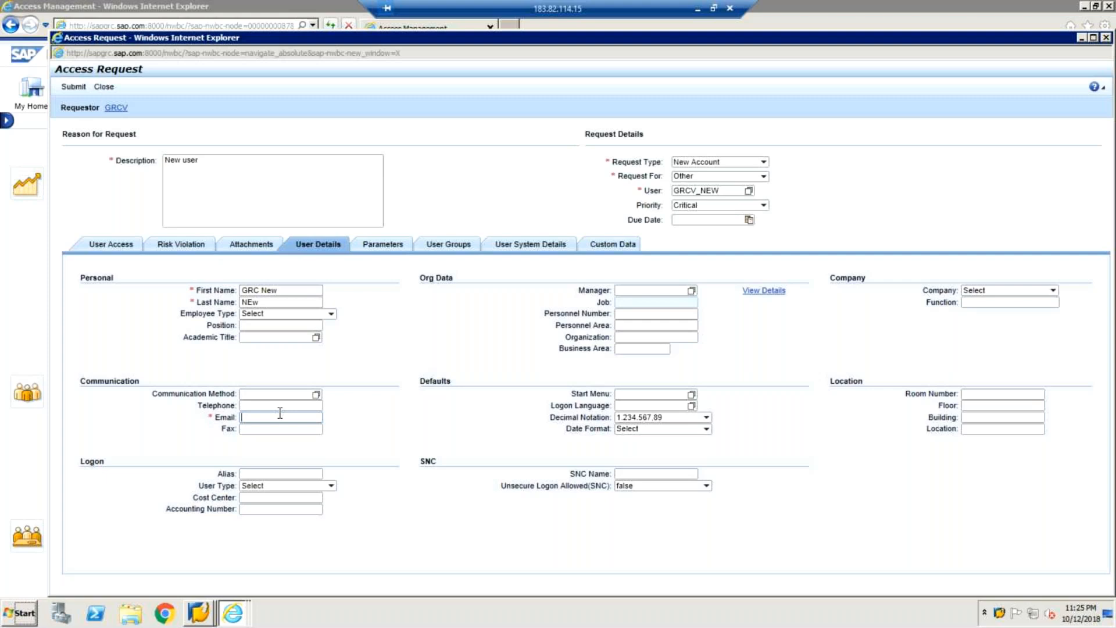
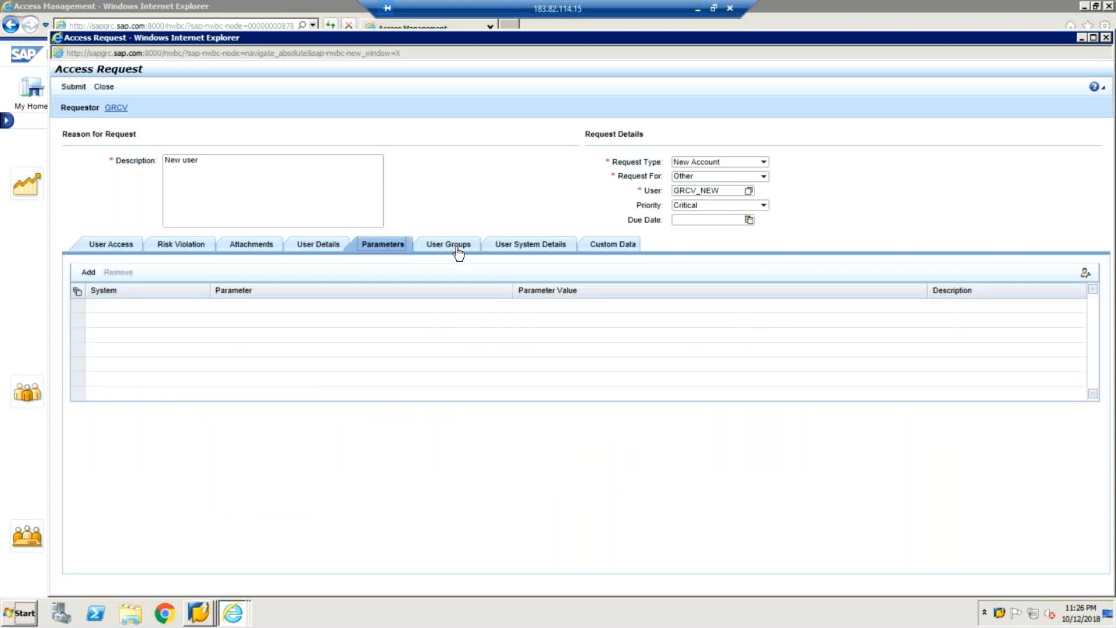
# Step: Return to User Details and open the Select Manager search for the Manager field
pyautogui.click(547, 249)
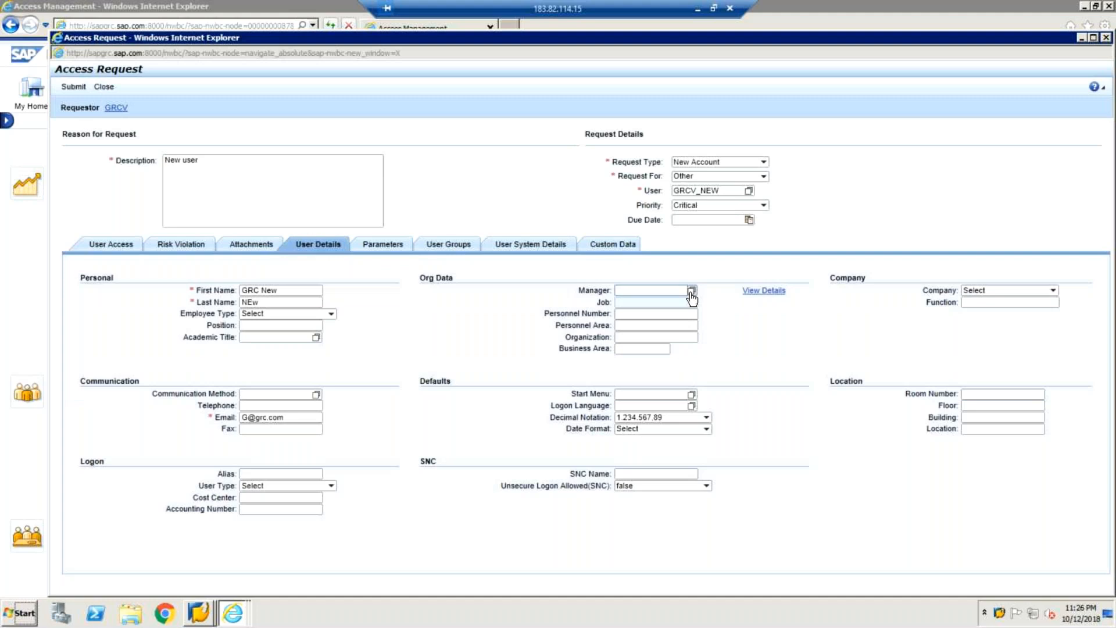
pyautogui.click(692, 292)
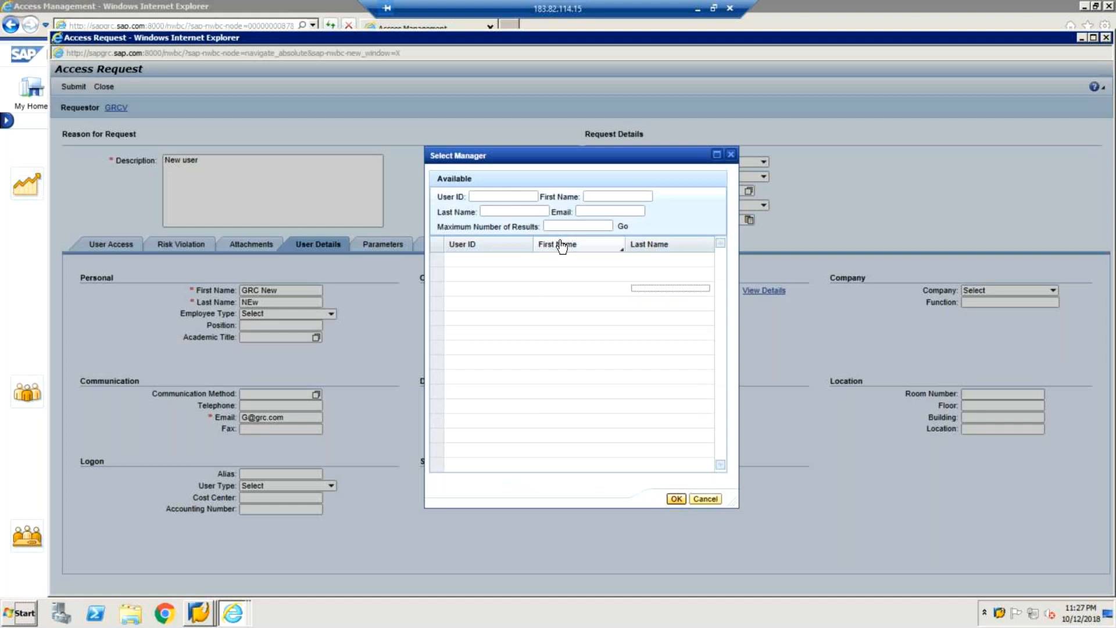
# Step: Search Select Manager for User ID grc* and scroll through the matching GRC users
pyautogui.click(516, 198)
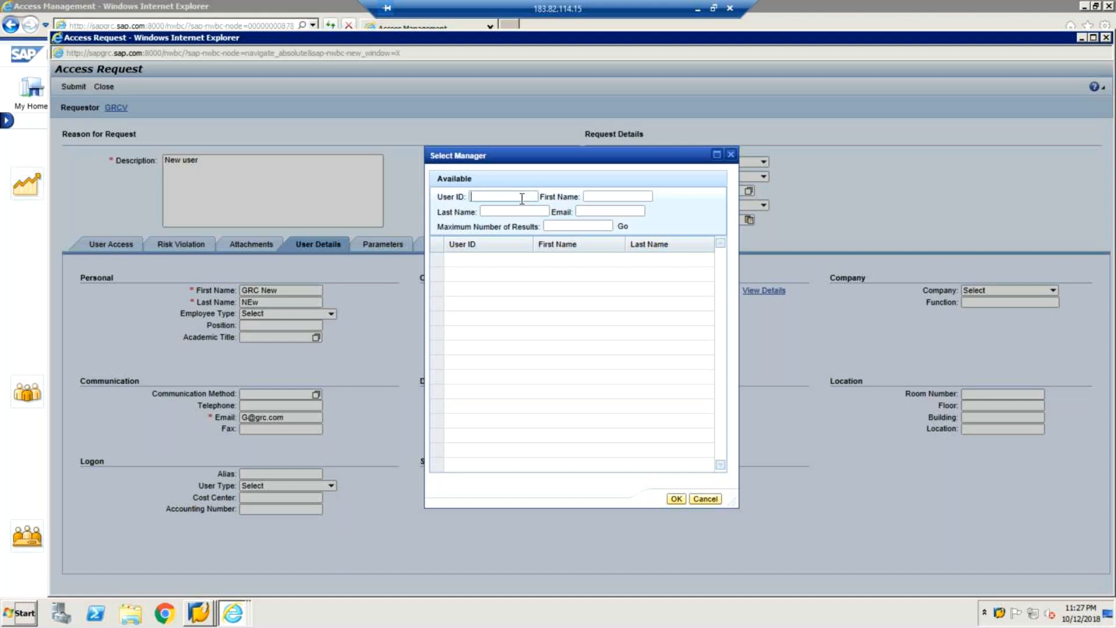
pyautogui.write('grc*')
pyautogui.click(623, 226)
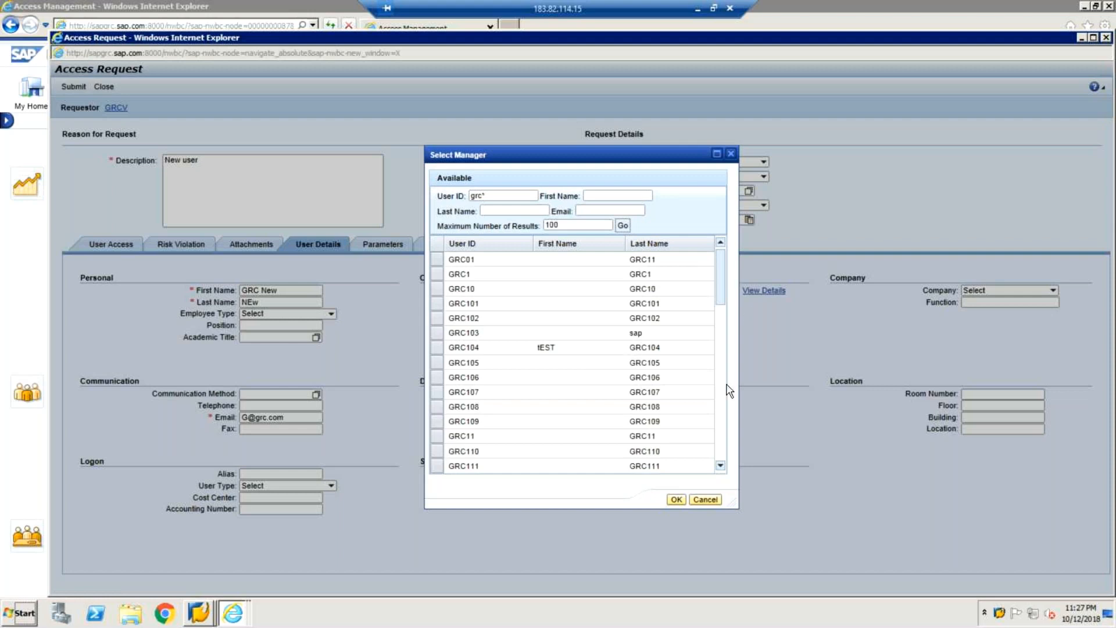
pyautogui.scroll(-10, 729, 391)
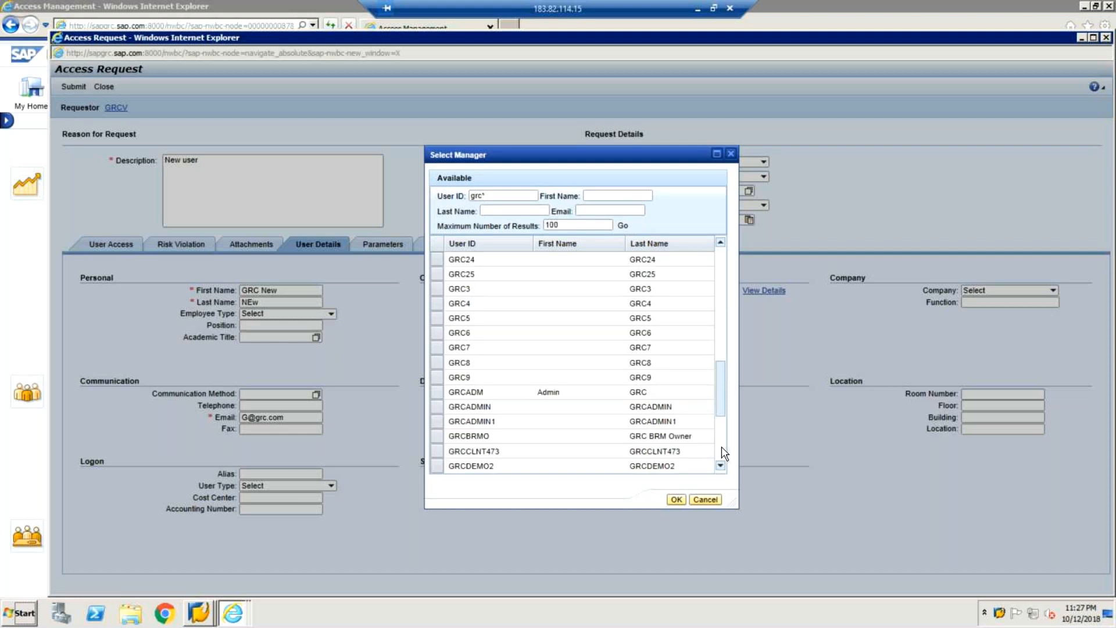
pyautogui.scroll(-3, 722, 448)
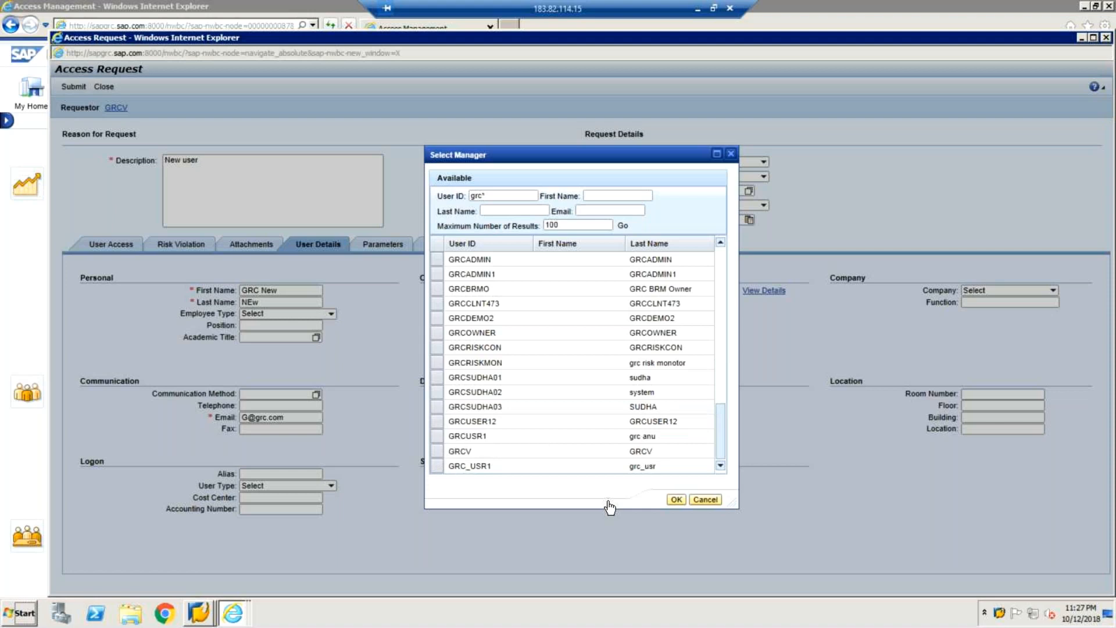
pyautogui.moveTo(723, 450); pyautogui.dragTo(720, 399)
pyautogui.moveTo(725, 448); pyautogui.dragTo(720, 312)
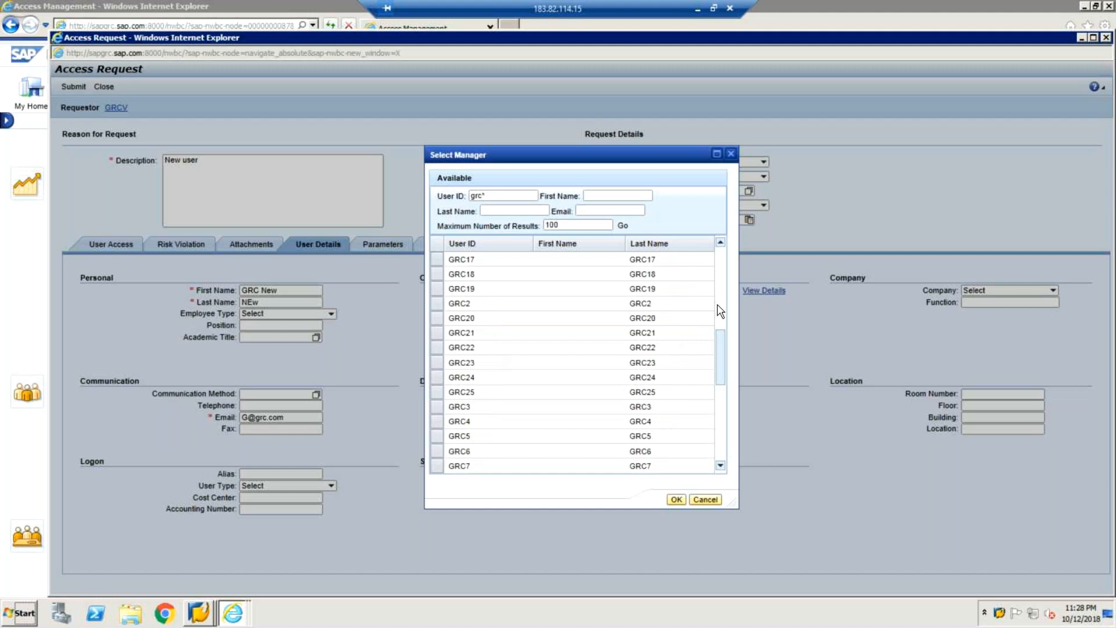
# Step: Change the User ID filter to *, scroll the results down to GRCV, and window the remote session
pyautogui.click(721, 466)
pyautogui.click(720, 466)
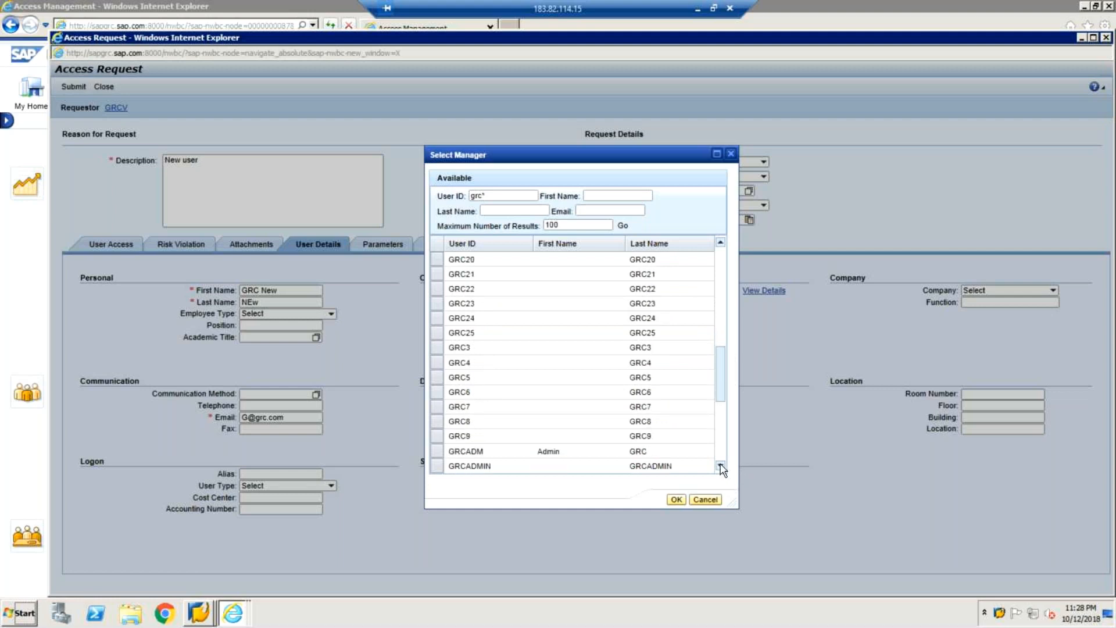
pyautogui.press('BackSpace')
pyautogui.press('BackSpace')
pyautogui.press('BackSpace')
pyautogui.press('BackSpace')
pyautogui.write('*')
pyautogui.scroll(-2, 723, 451)
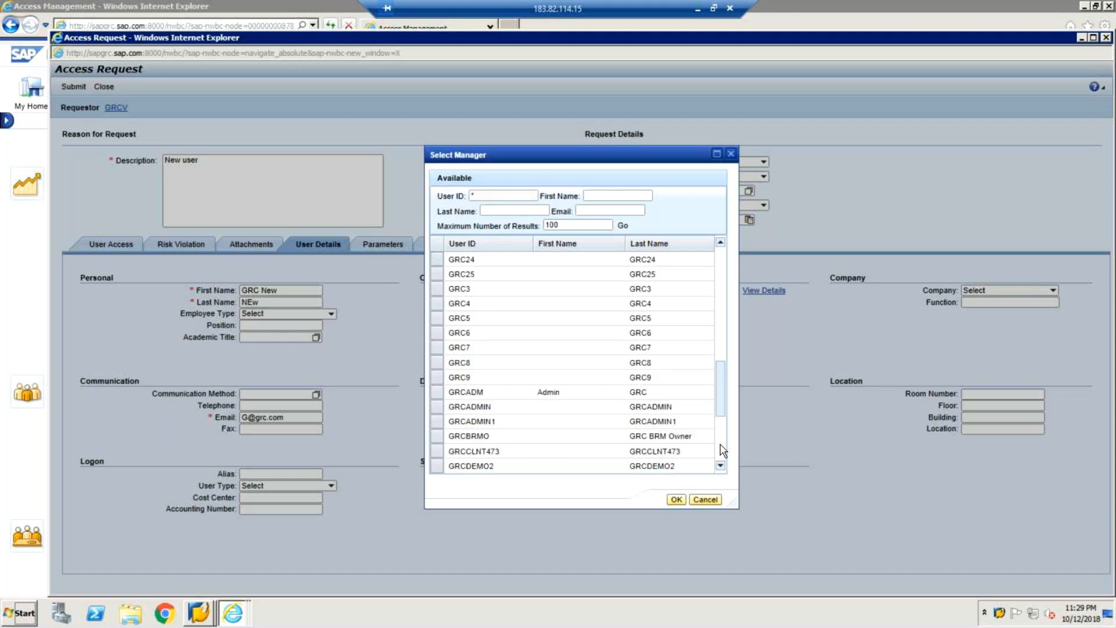
pyautogui.click(723, 451)
pyautogui.click(701, 9)
pyautogui.moveTo(325, 616)
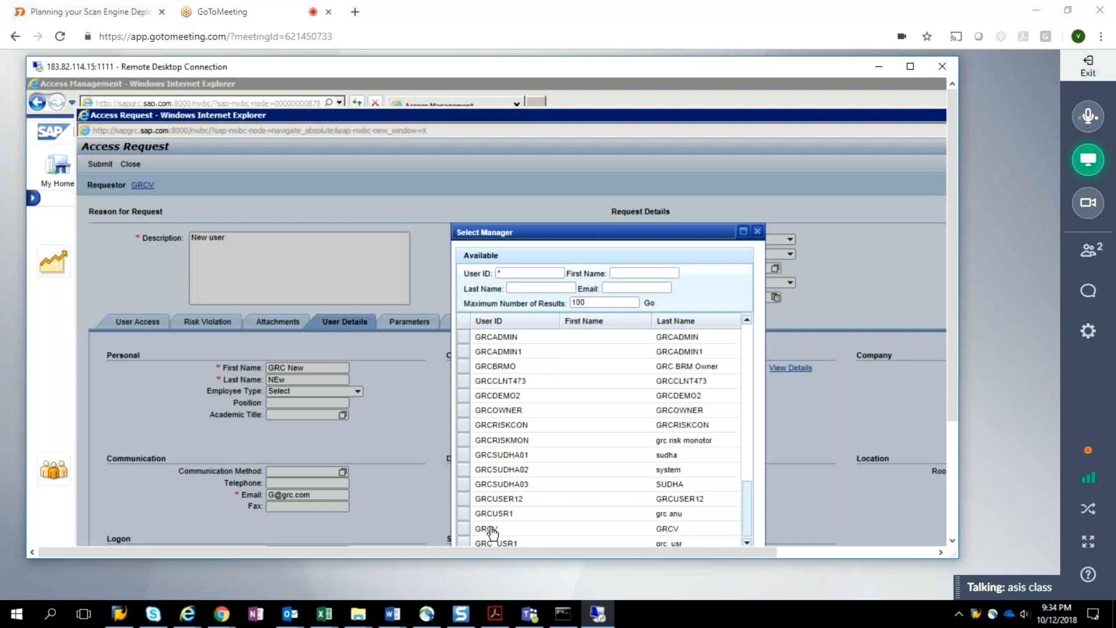
# Step: Select the GRCV row in the manager list and maximize the remote session again
pyautogui.click(463, 531)
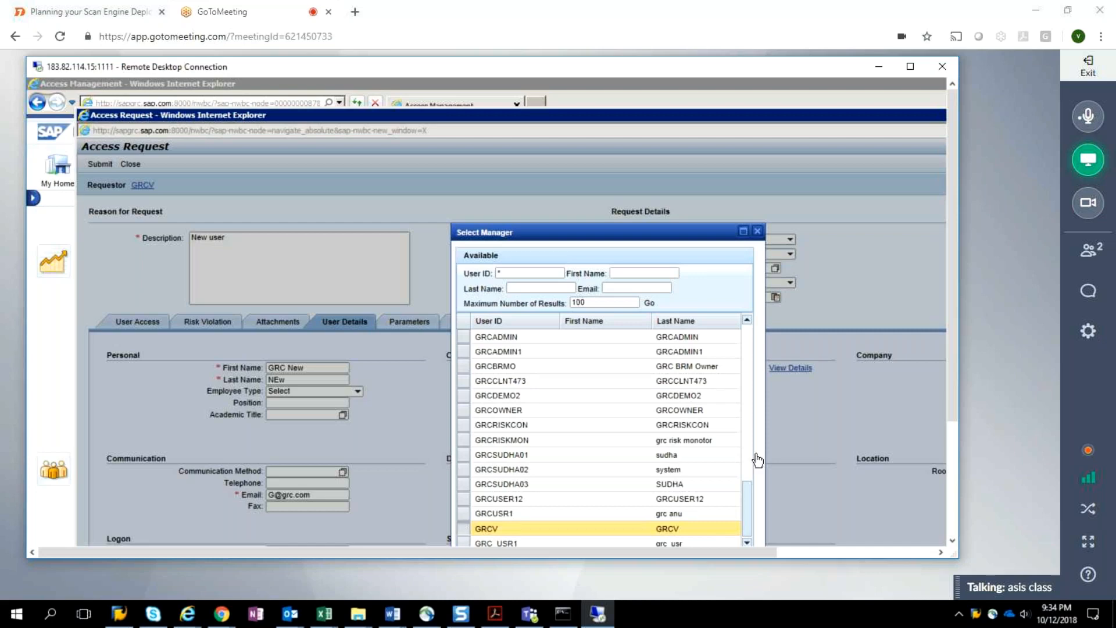
pyautogui.click(911, 67)
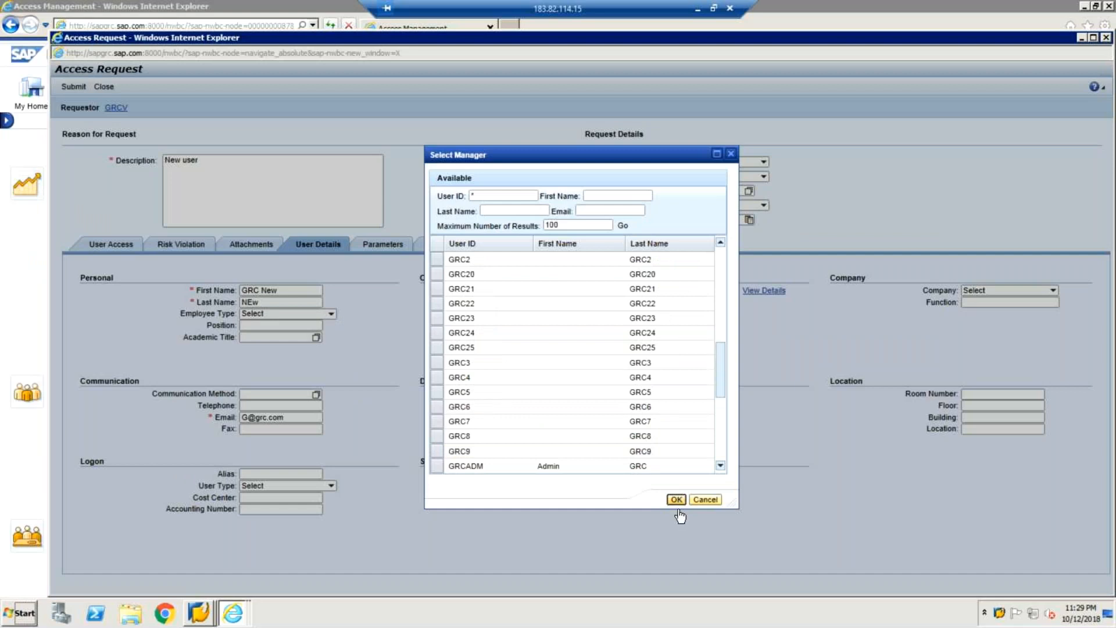
# Step: Confirm GRCV as Manager and submit the access request
pyautogui.click(677, 502)
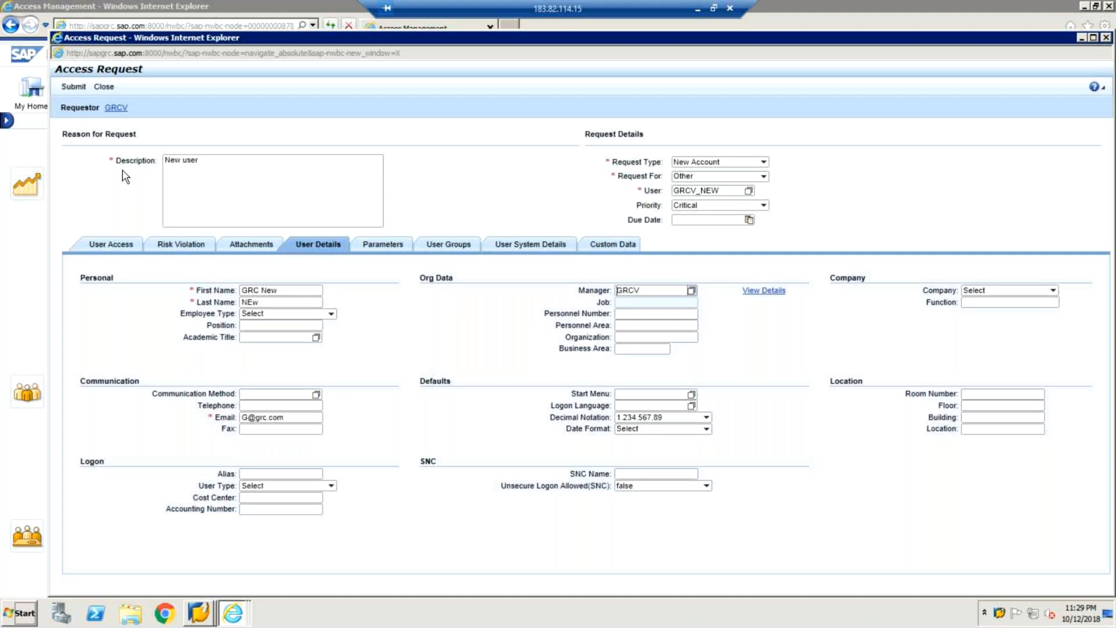
pyautogui.click(80, 89)
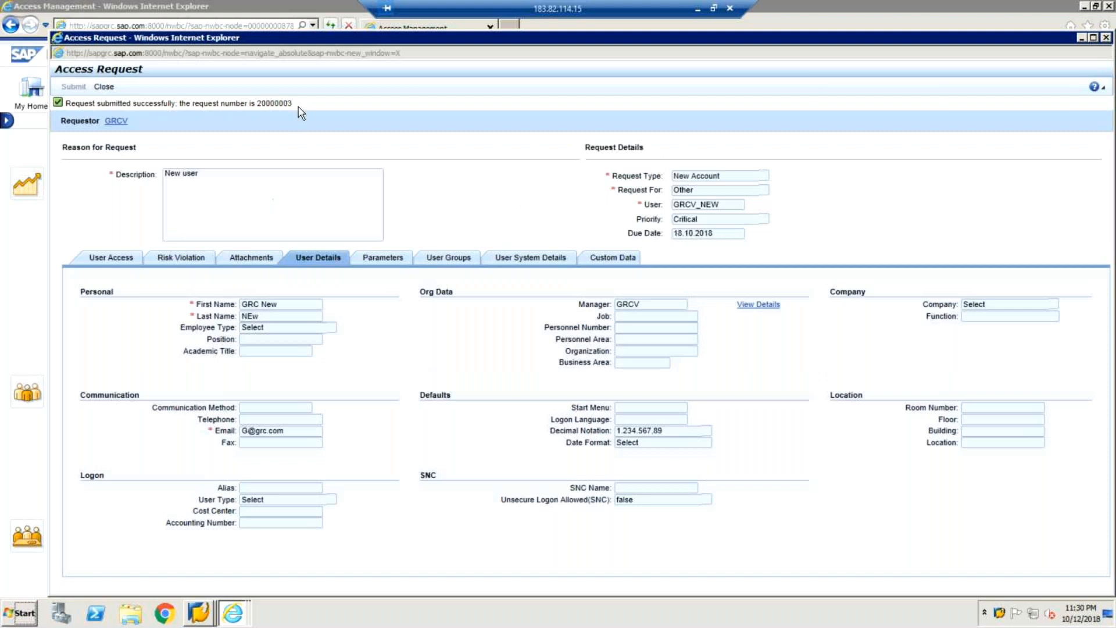
# Step: Highlight the request number in the success message, then close the Access Request
pyautogui.doubleClick(252, 102)
pyautogui.moveTo(260, 108); pyautogui.dragTo(285, 111)
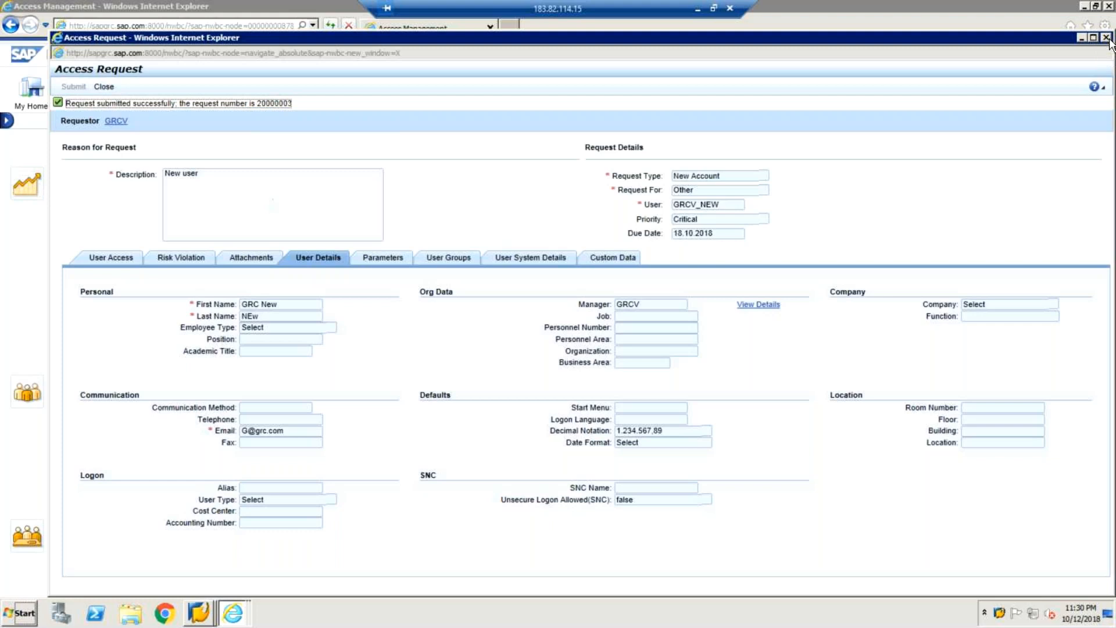
pyautogui.click(726, 208)
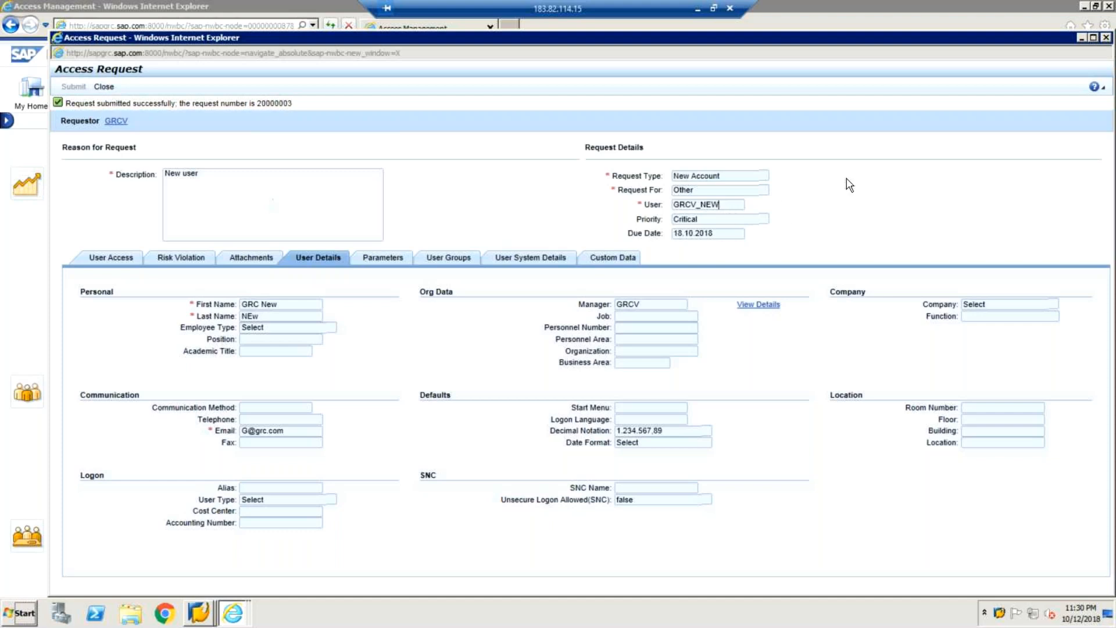
# Step: Close the request window, return to My Home, and list SAP Logon's windows
pyautogui.click(1107, 38)
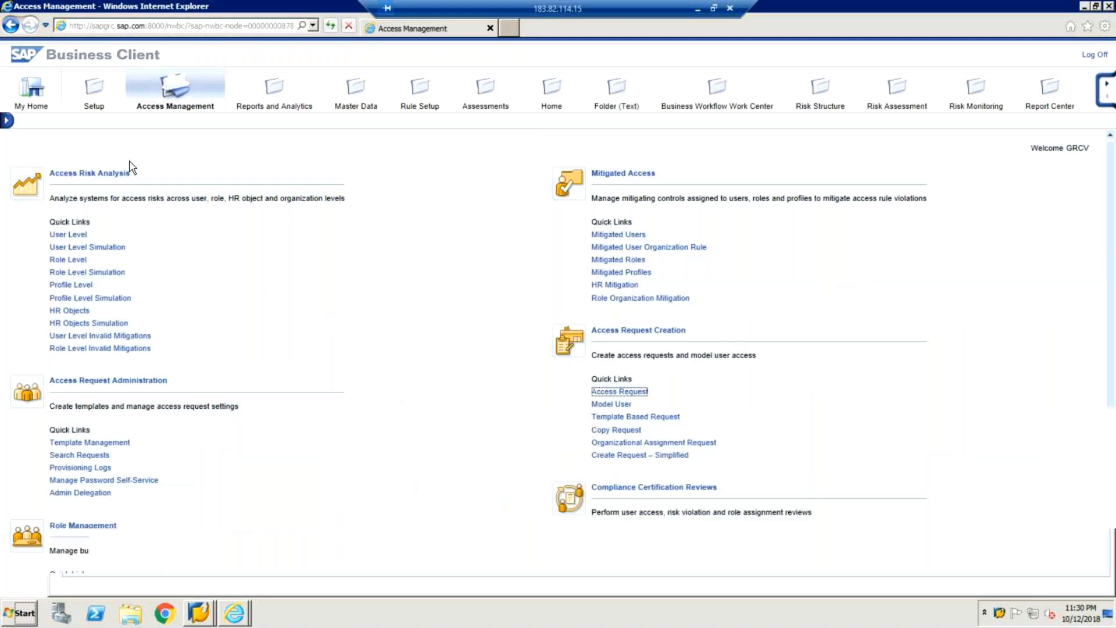
pyautogui.click(35, 90)
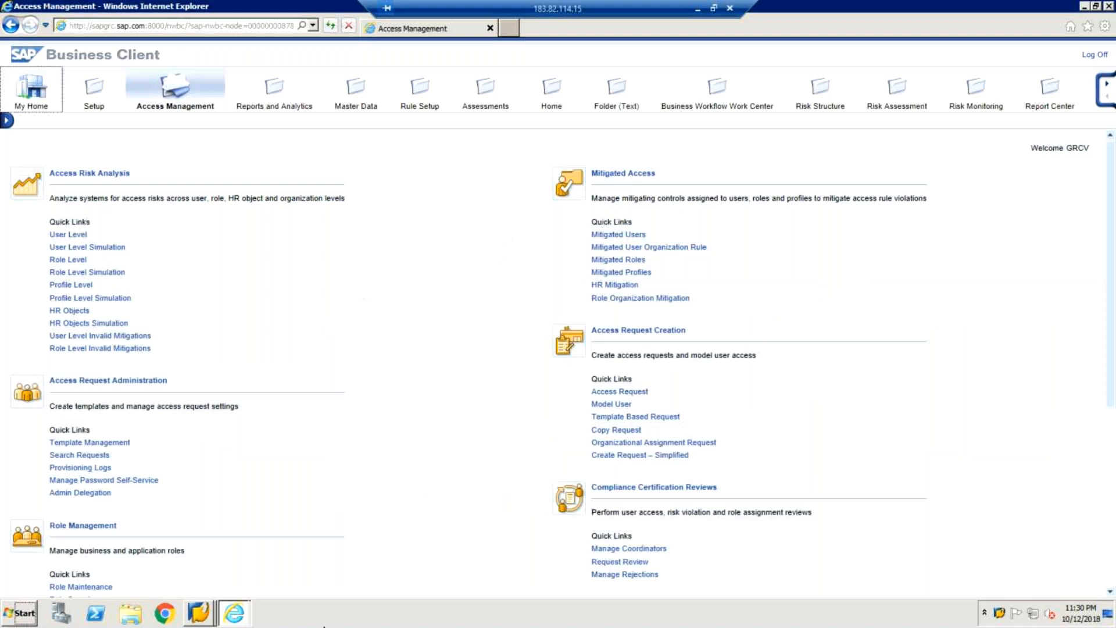
pyautogui.click(197, 612)
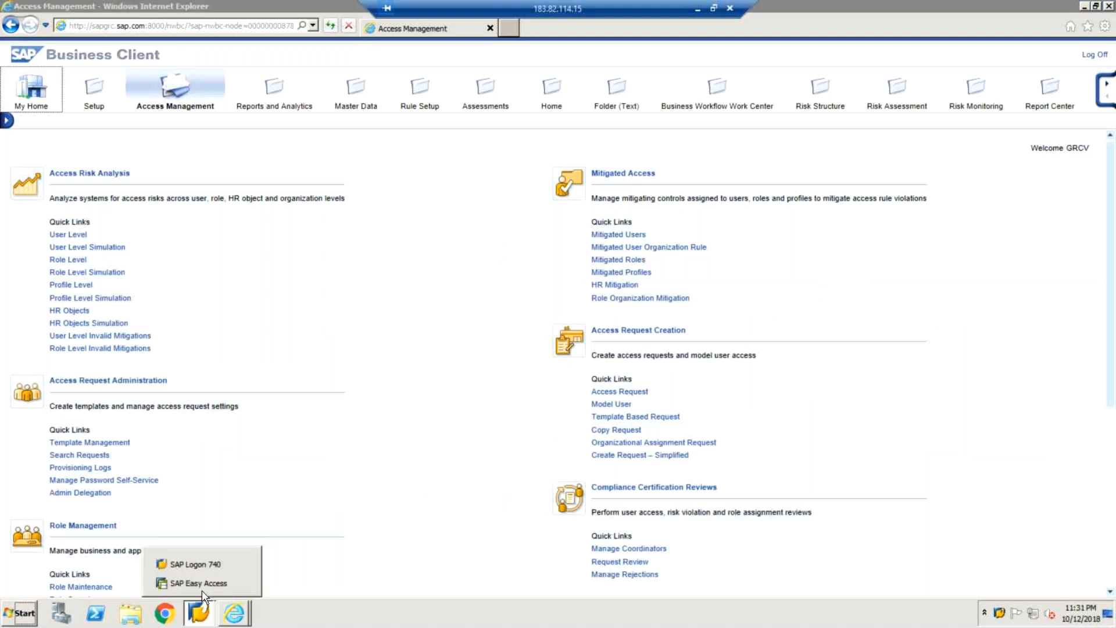
# Step: Bring up SAP Easy Access, then switch back to the Access Management browser window
pyautogui.click(201, 590)
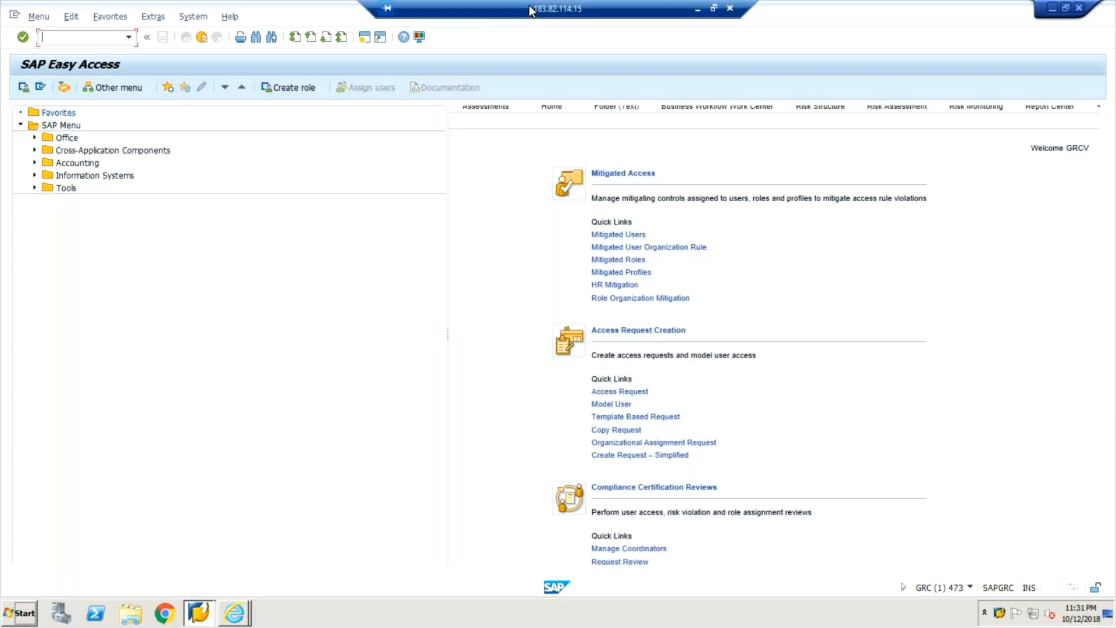
pyautogui.click(232, 613)
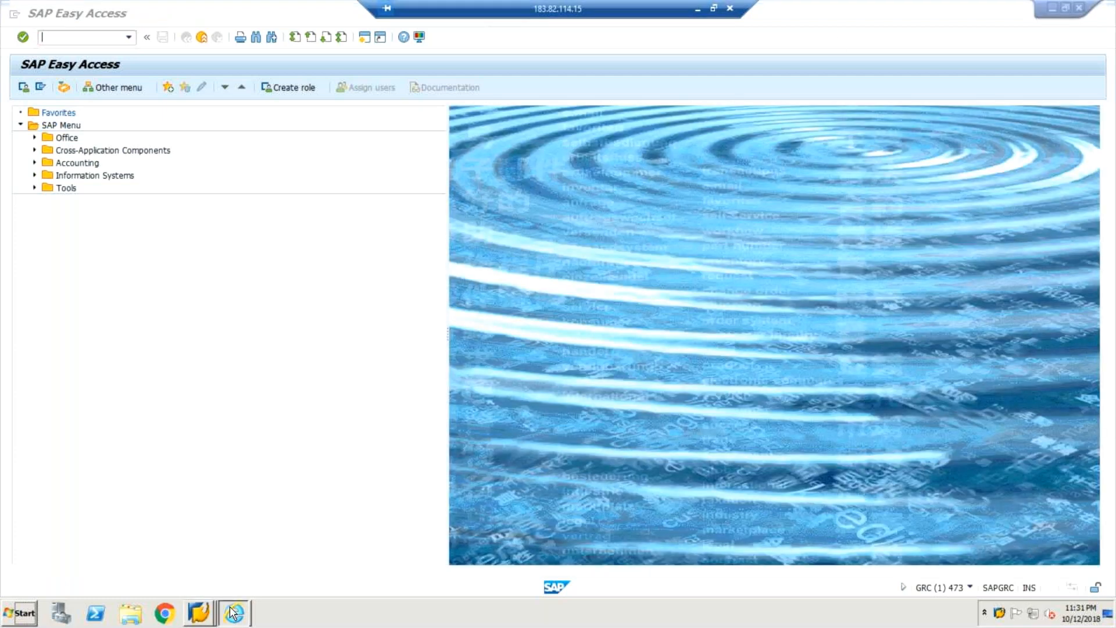
pyautogui.click(324, 369)
pyautogui.click(234, 614)
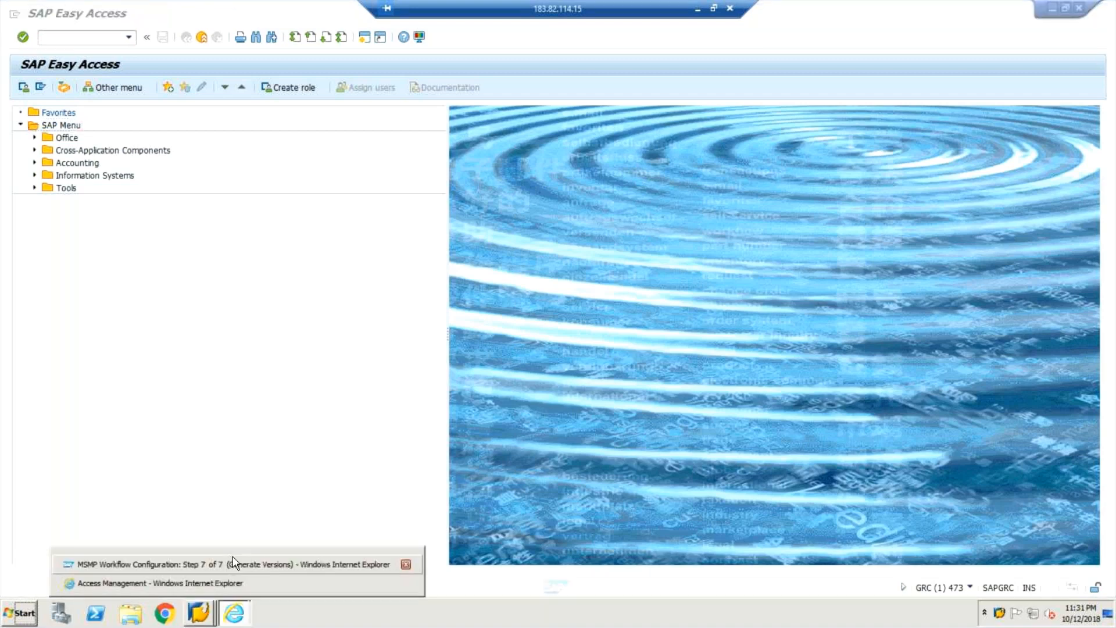
pyautogui.click(219, 591)
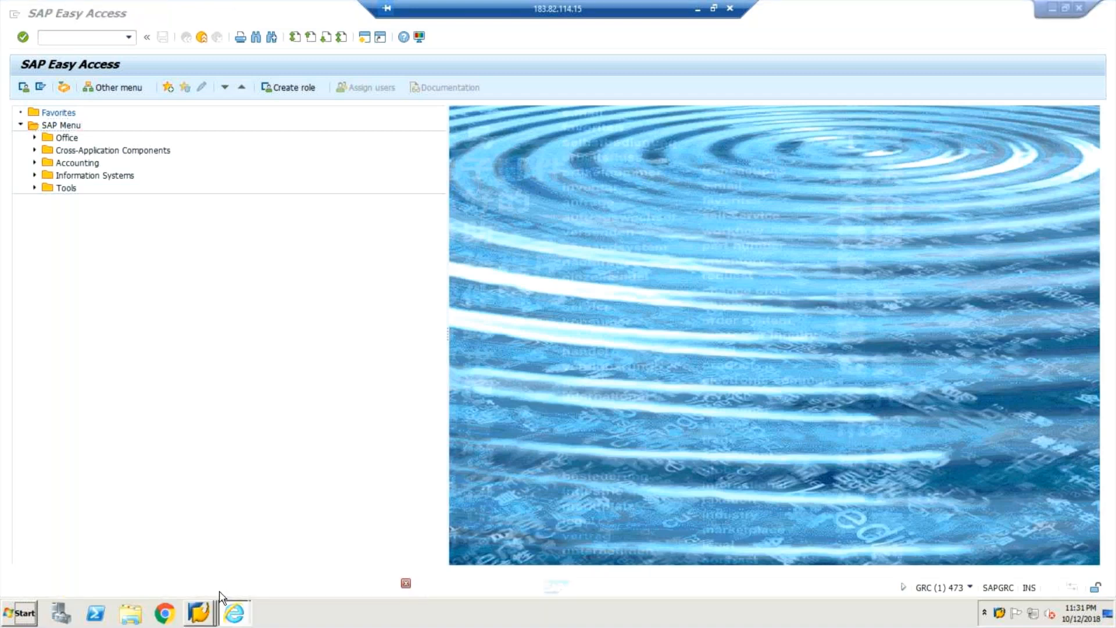
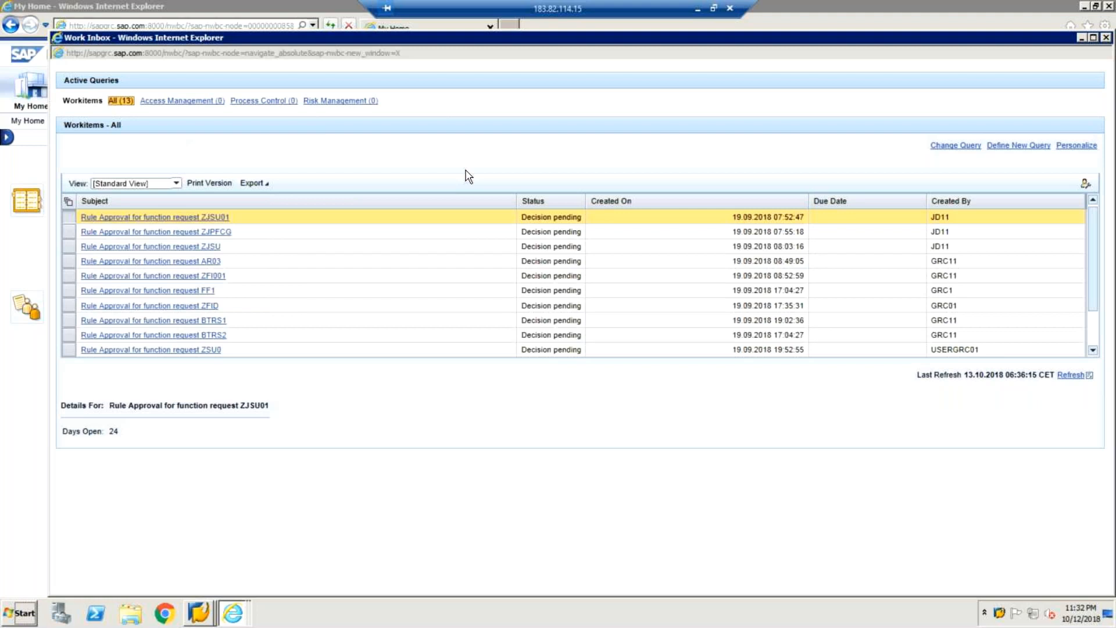
# Step: Scroll the Work Inbox list and open 'Rule Approval for function request ZJSU01'
pyautogui.moveTo(1093, 278); pyautogui.dragTo(1097, 331)
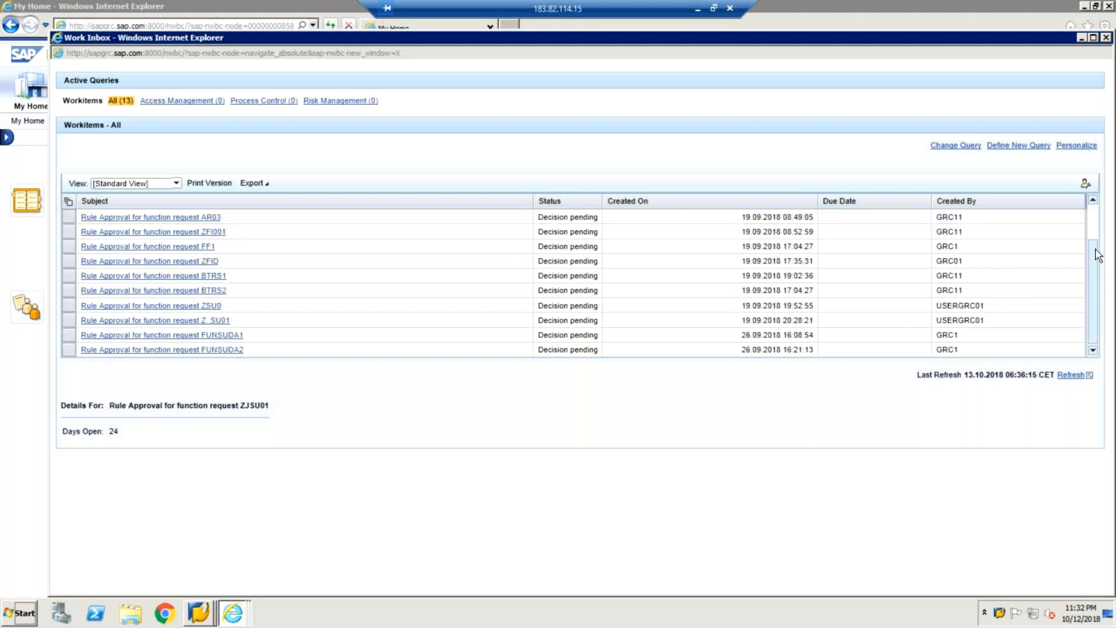
pyautogui.moveTo(1098, 256); pyautogui.dragTo(1102, 221)
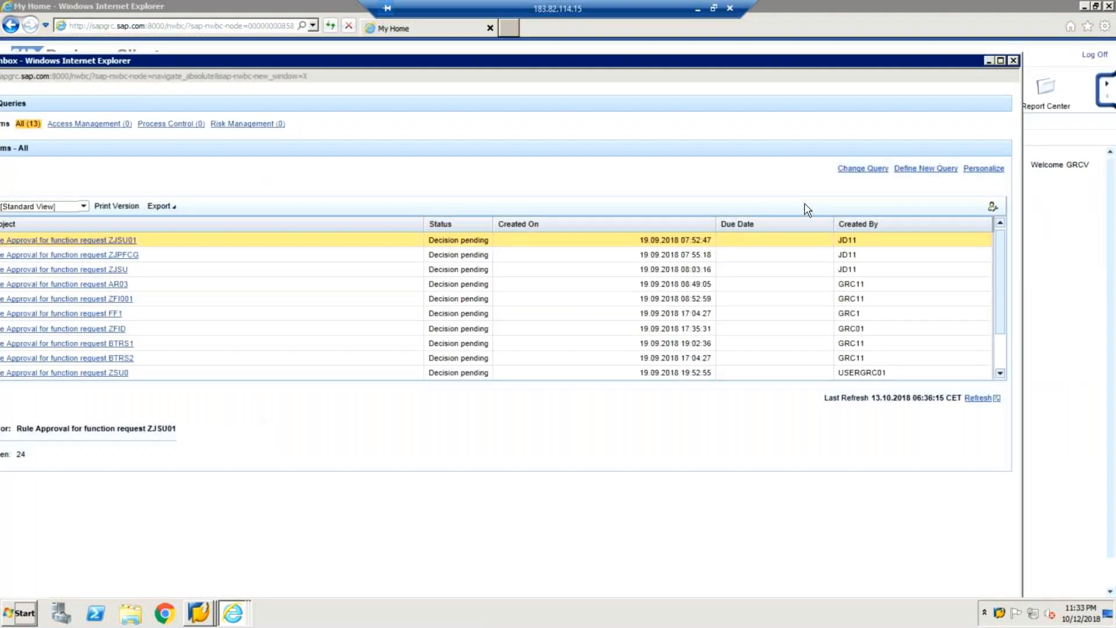
pyautogui.click(121, 241)
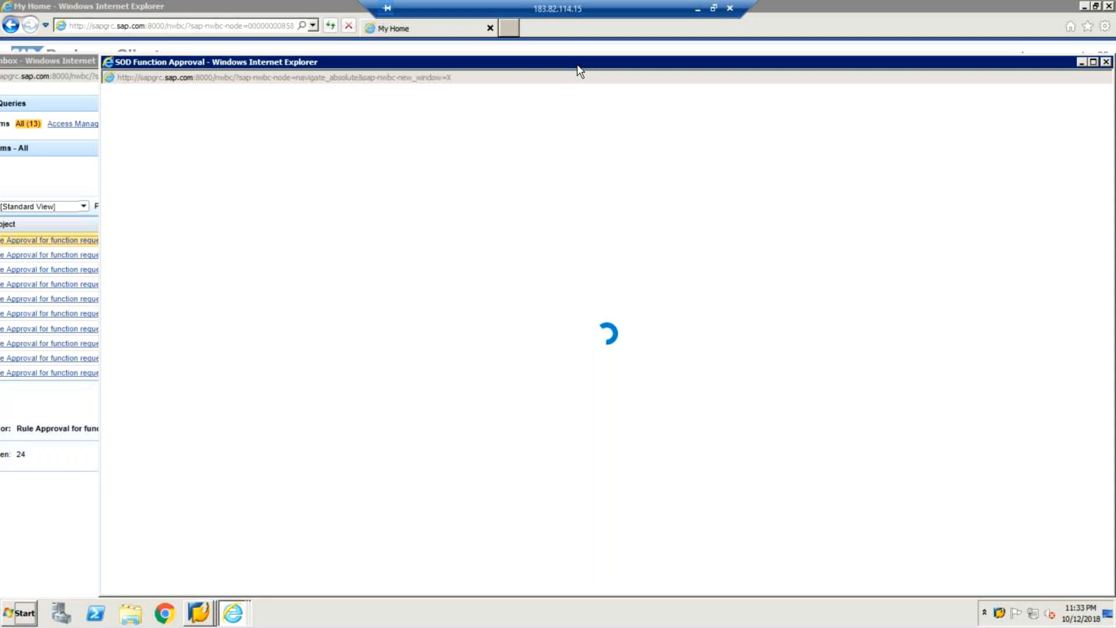
# Step: Maximize the SOD Function Approval window, select the JAYA/SU01 action row, and approve it
pyautogui.doubleClick(580, 70)
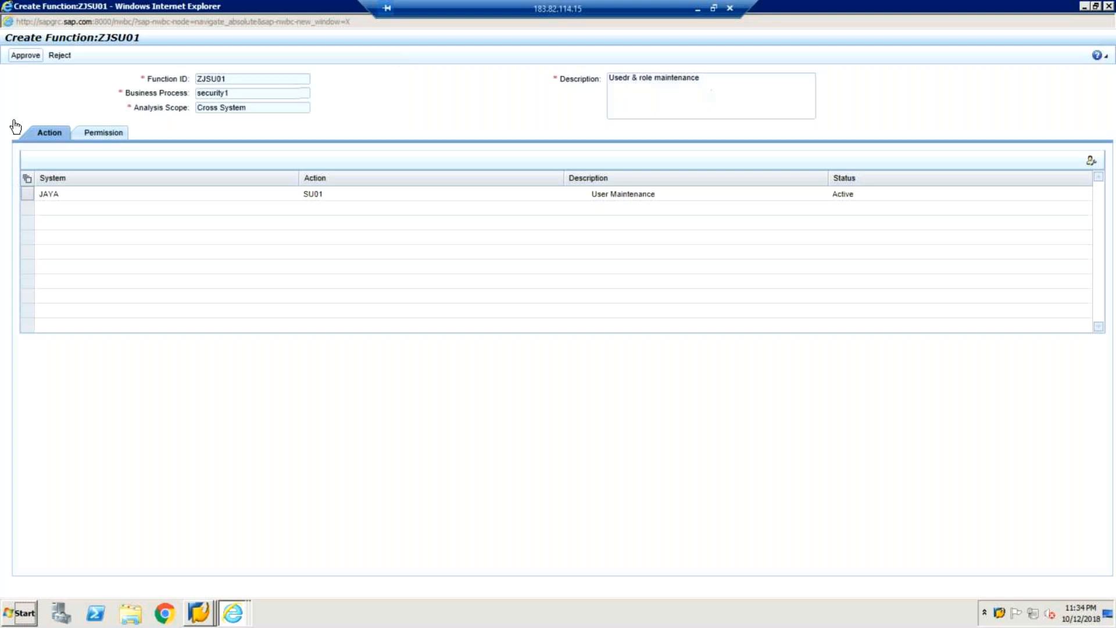
pyautogui.rightClick(31, 198)
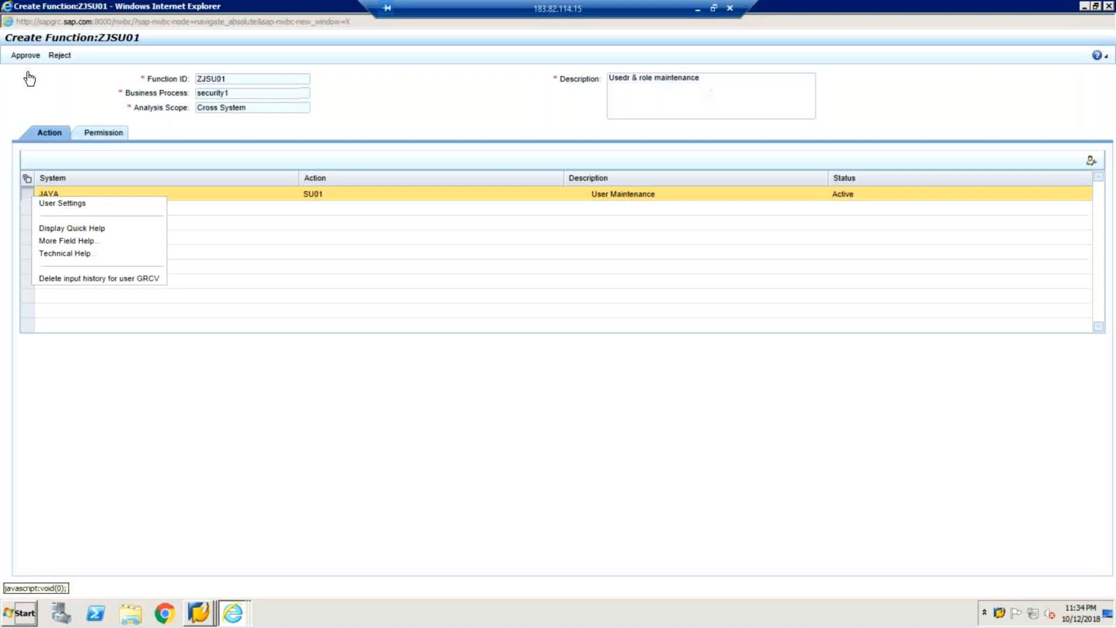
pyautogui.click(29, 56)
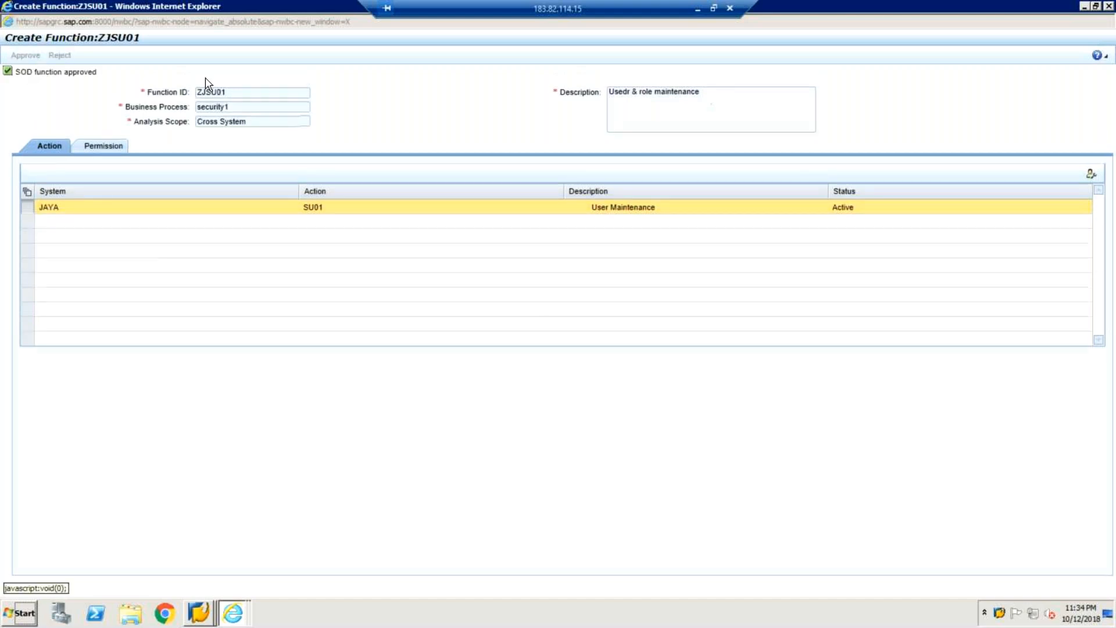
# Step: Close the Create Function and Work Inbox windows, then show the Access Management work centre
pyautogui.click(1110, 6)
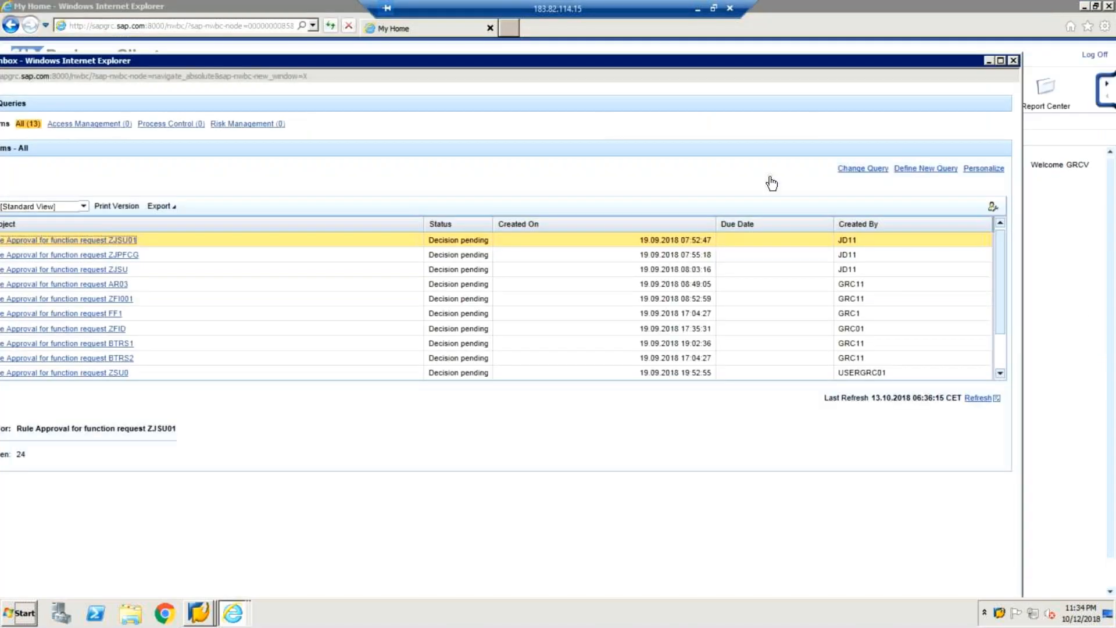
pyautogui.click(1016, 64)
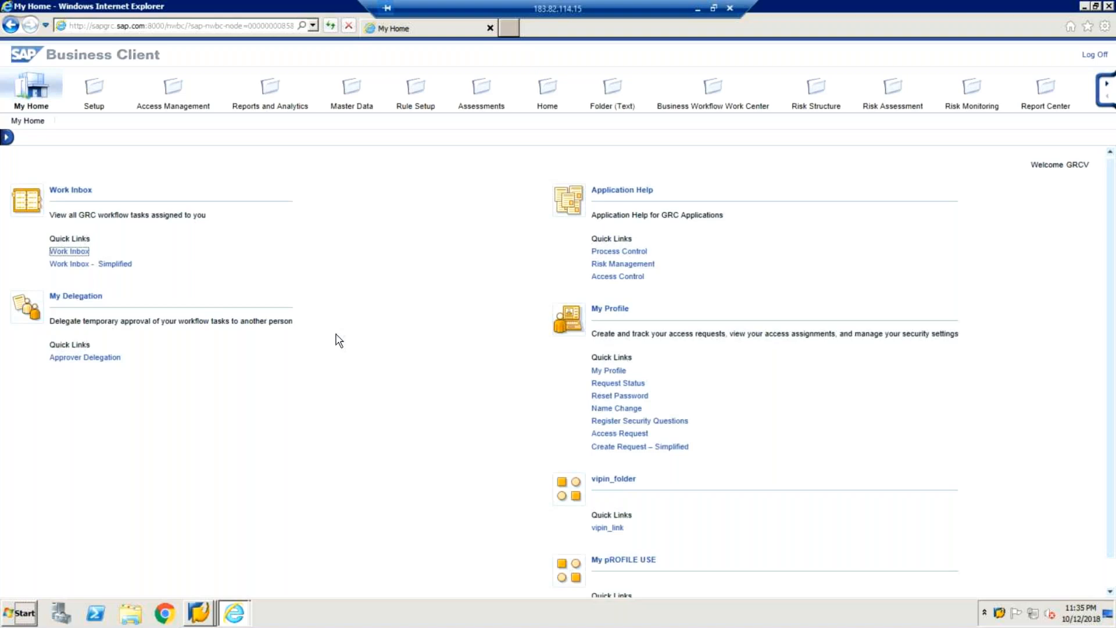
pyautogui.click(169, 96)
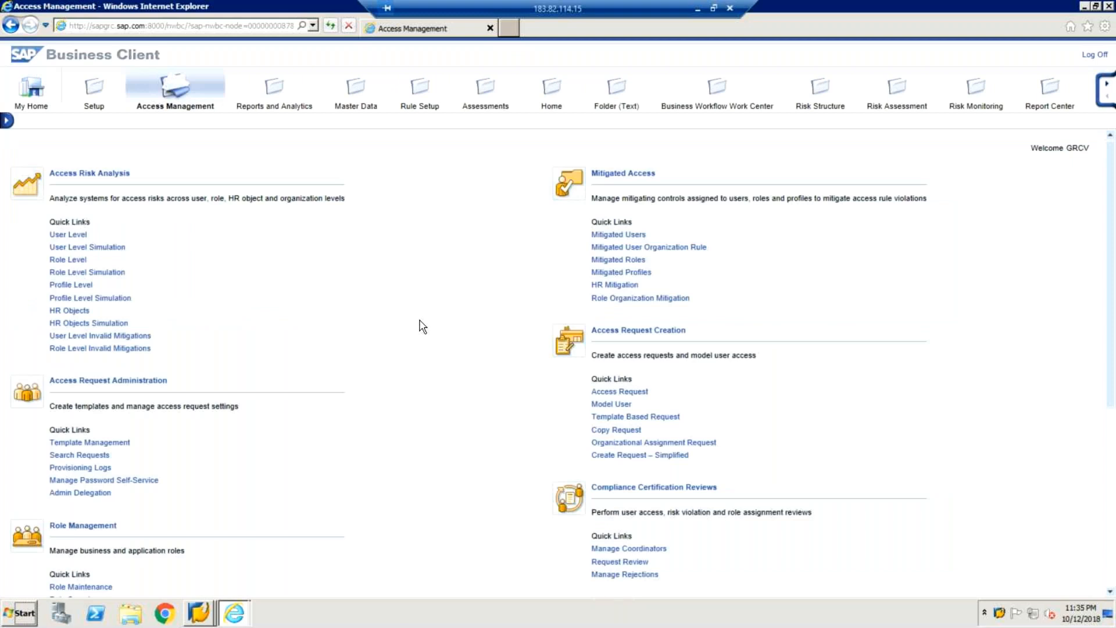
pyautogui.scroll(-1, 423, 327)
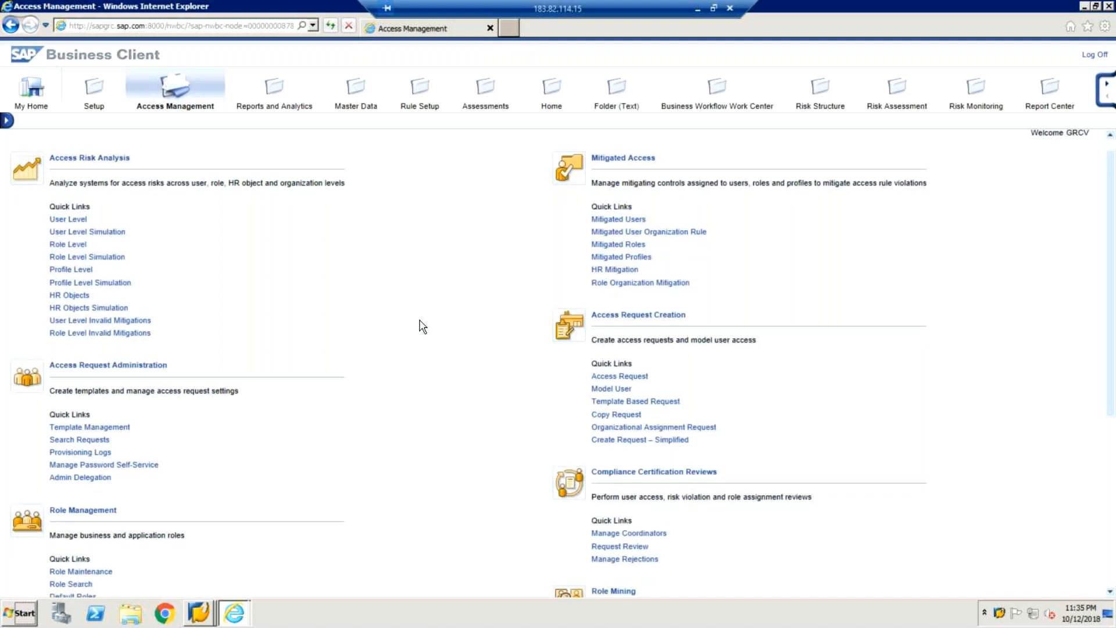
pyautogui.scroll(-3, 423, 327)
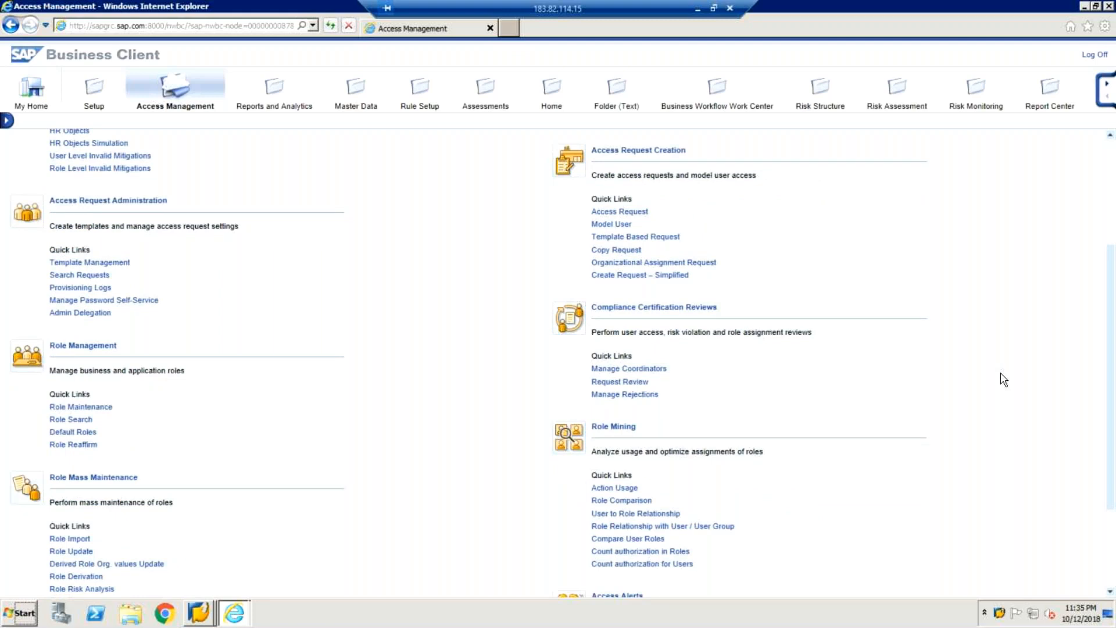
pyautogui.click(79, 277)
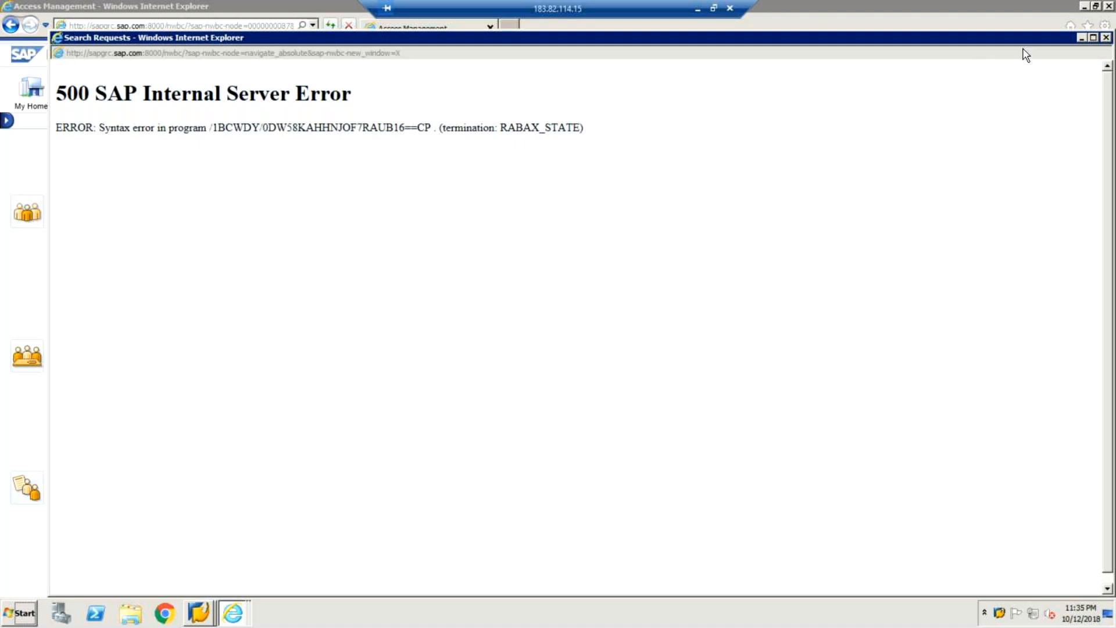
pyautogui.click(1107, 37)
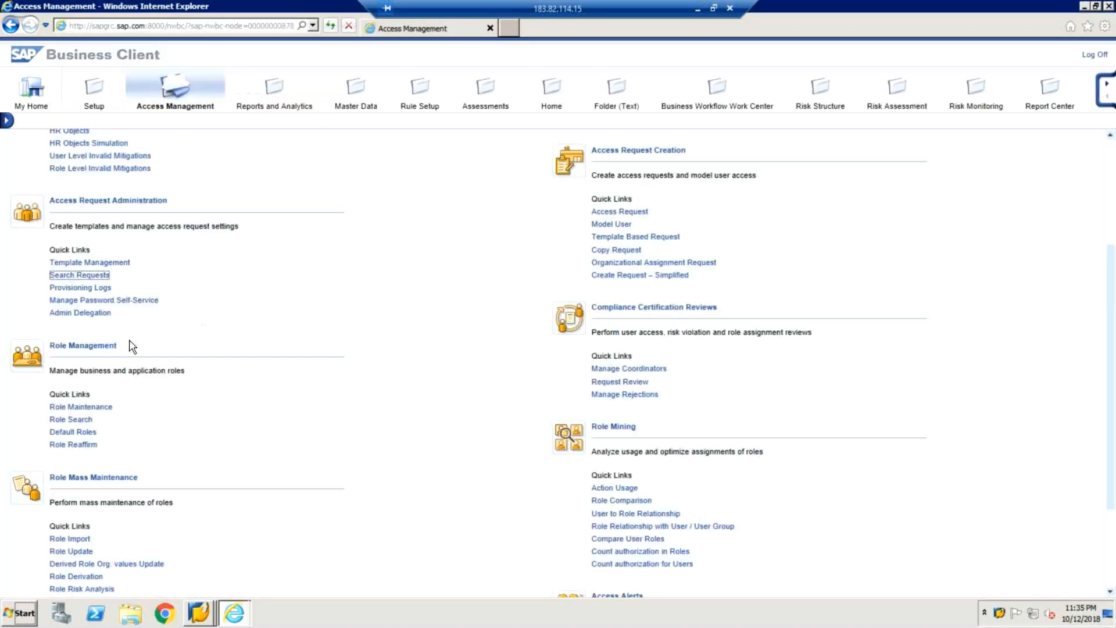
pyautogui.click(93, 276)
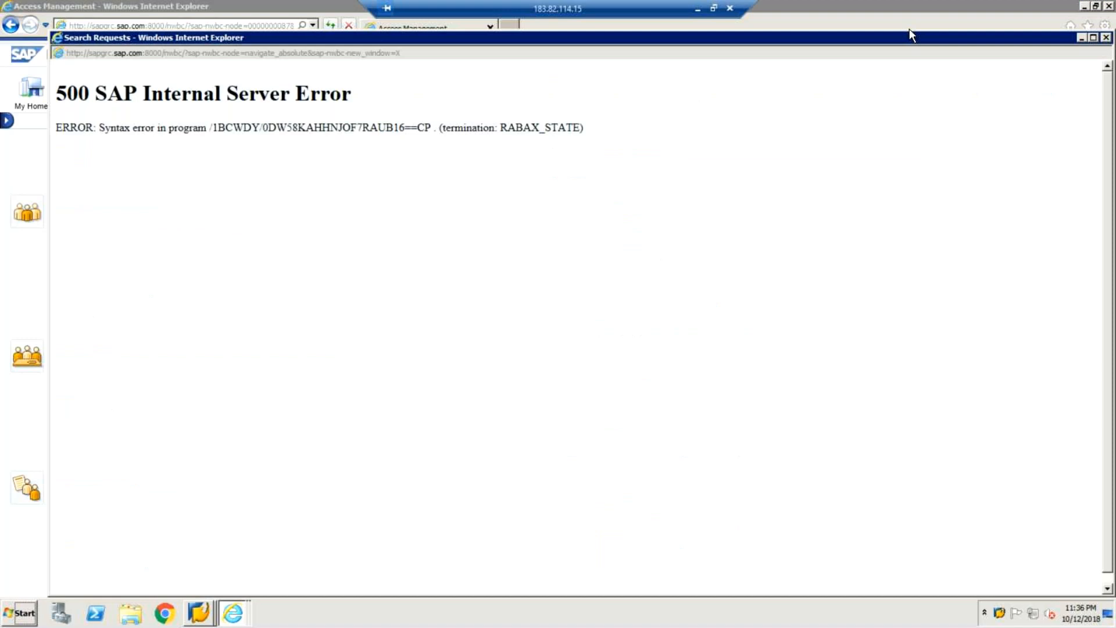
pyautogui.click(1106, 37)
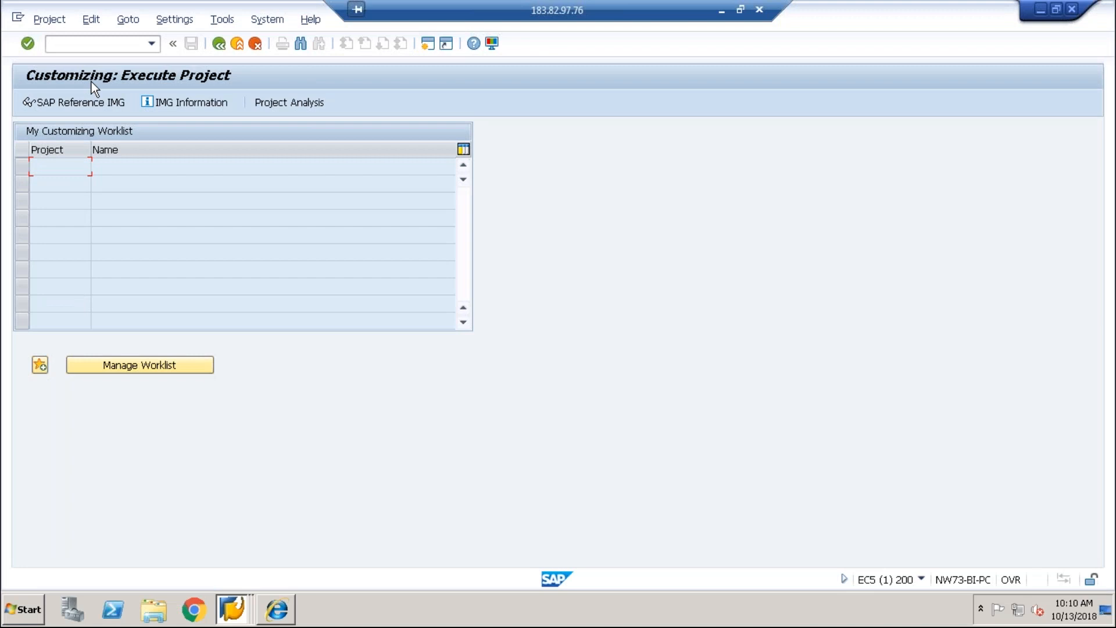
# Step: Back out of the implementation guide to the SAP Easy Access menu
pyautogui.click(81, 96)
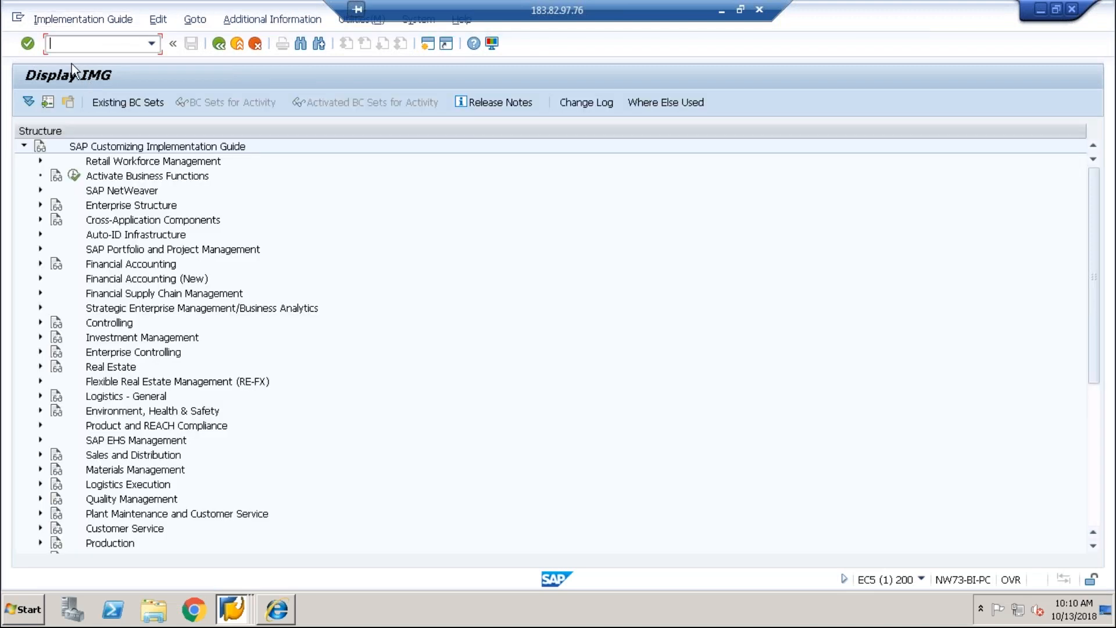
pyautogui.write('n')
pyautogui.press('BackSpace')
pyautogui.write('nwbc')
pyautogui.press('Return')
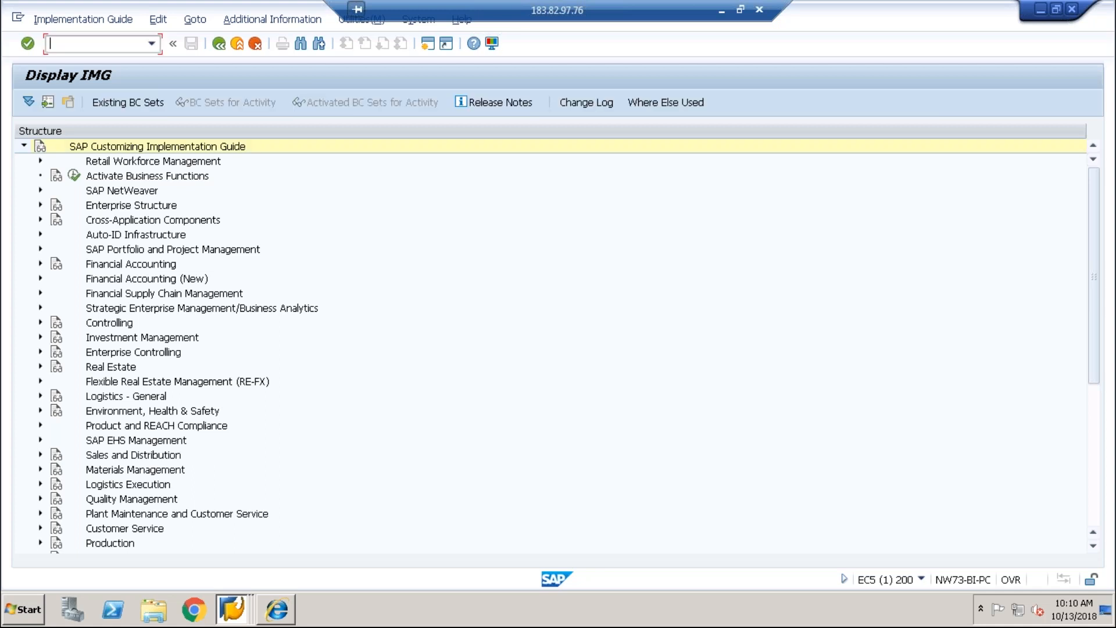
pyautogui.click(215, 47)
pyautogui.click(216, 47)
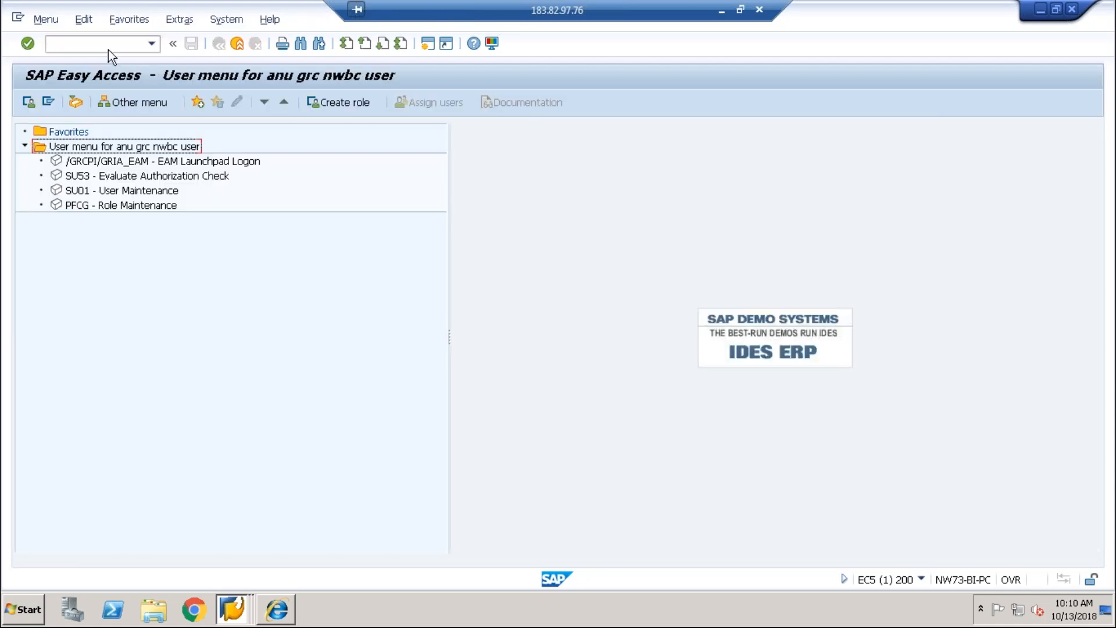
# Step: Launch transaction NWBC and switch to the NetWeaver Business Client window
pyautogui.write('nb')
pyautogui.press('BackSpace')
pyautogui.write('wbc')
pyautogui.press('Return')
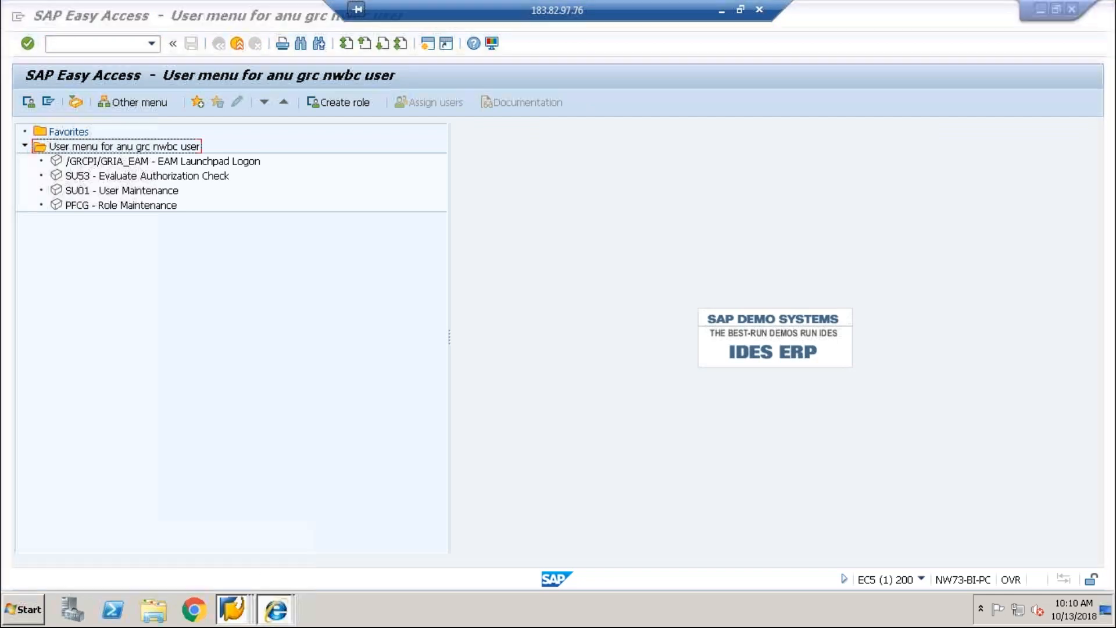
pyautogui.click(275, 609)
pyautogui.click(275, 583)
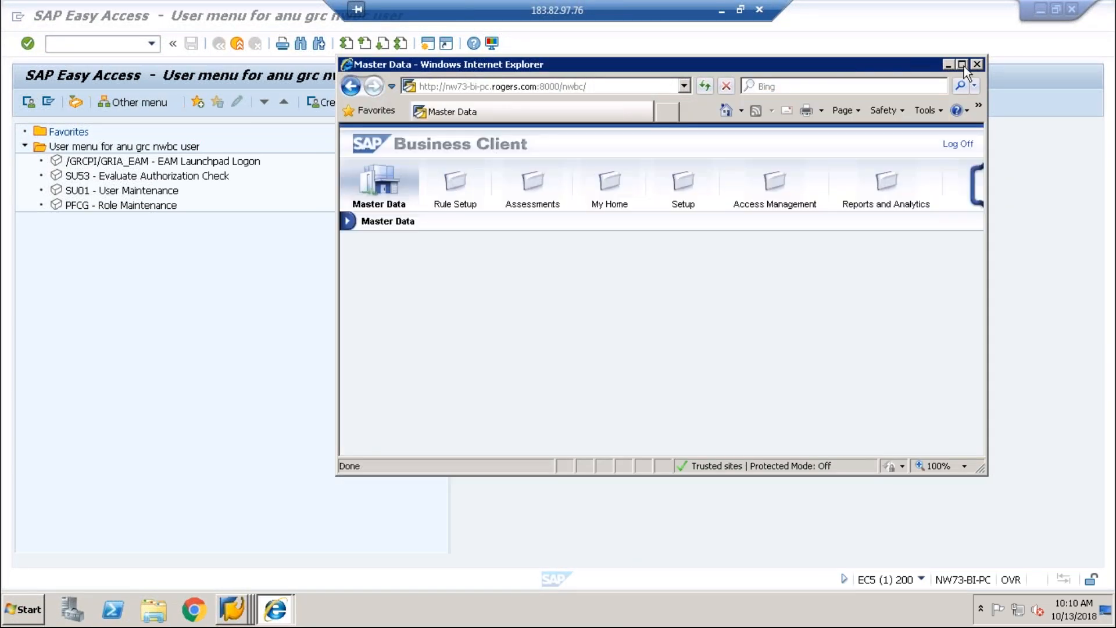
# Step: Maximize the Business Client and open Search Requests from the Access Management work centre
pyautogui.click(963, 64)
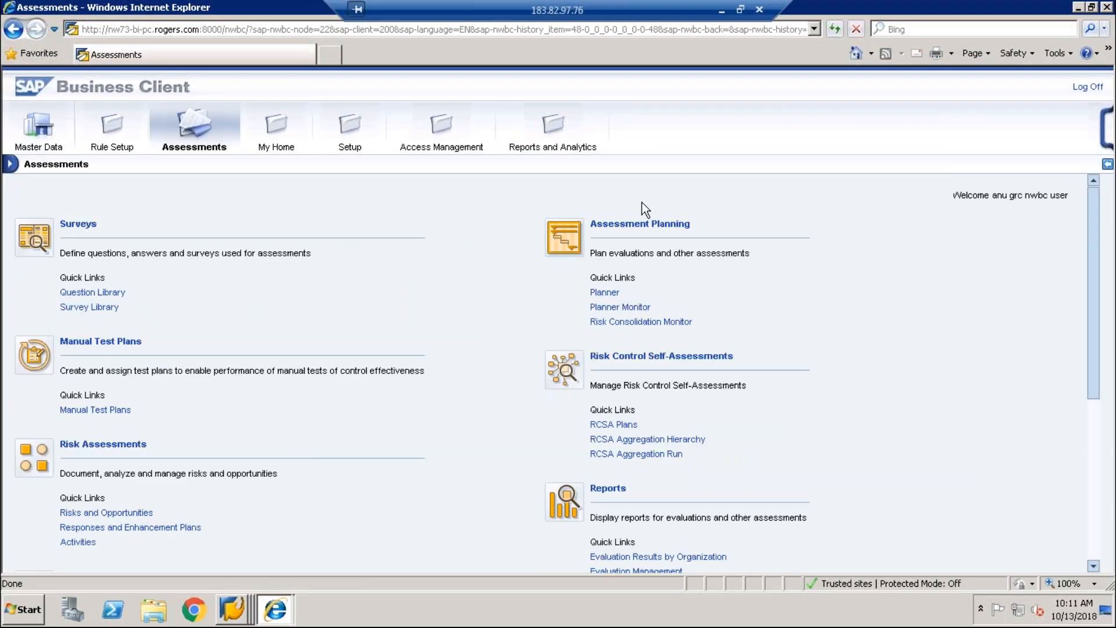
pyautogui.click(441, 125)
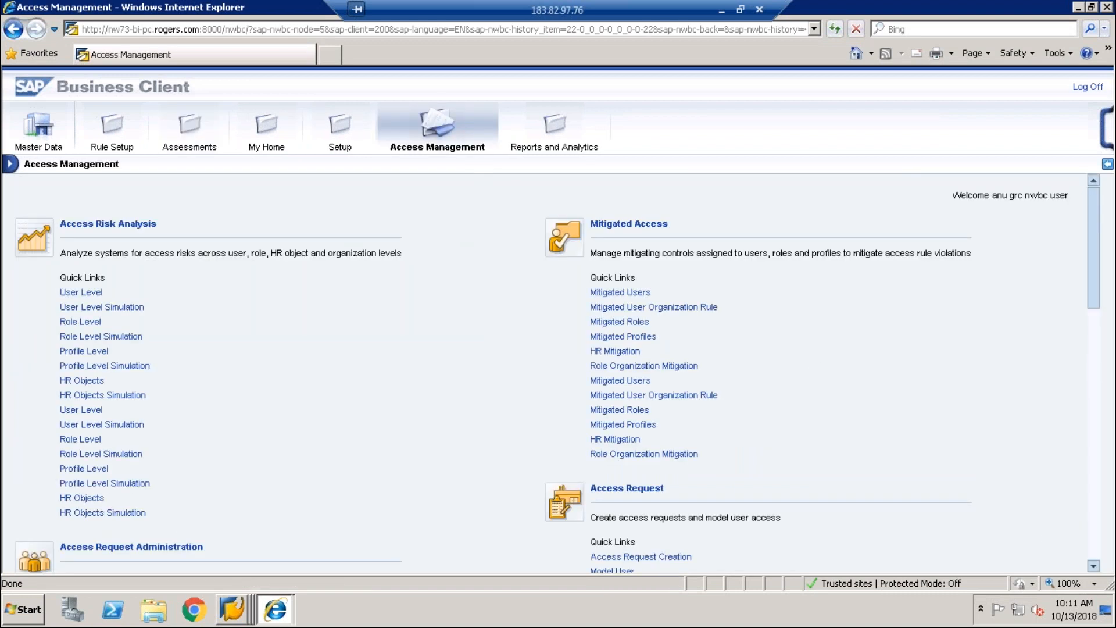
pyautogui.click(1095, 552)
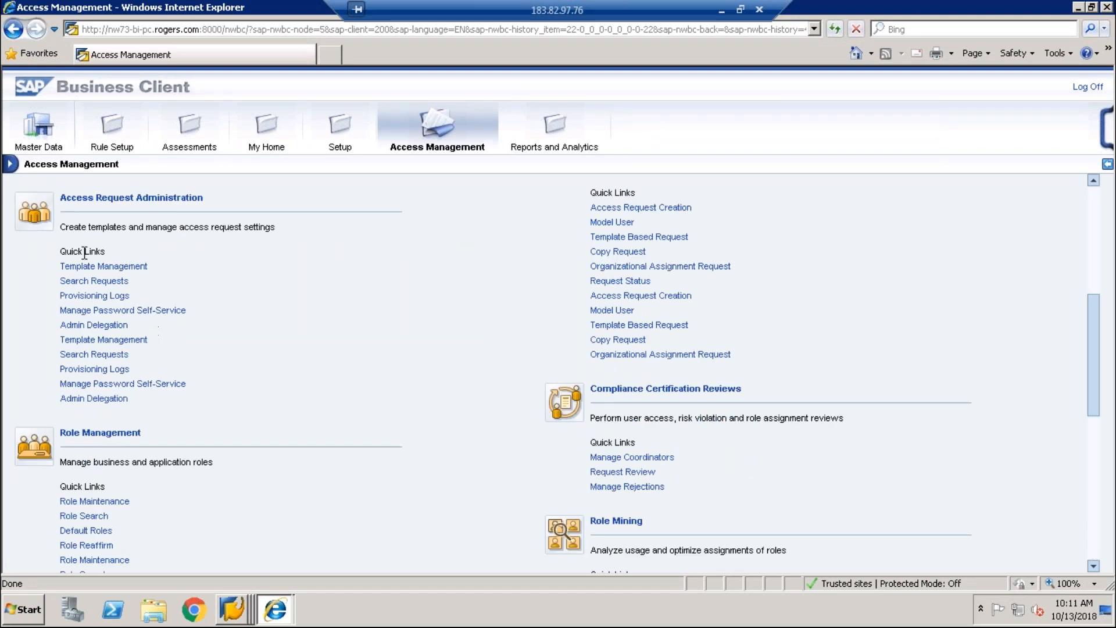
pyautogui.click(85, 284)
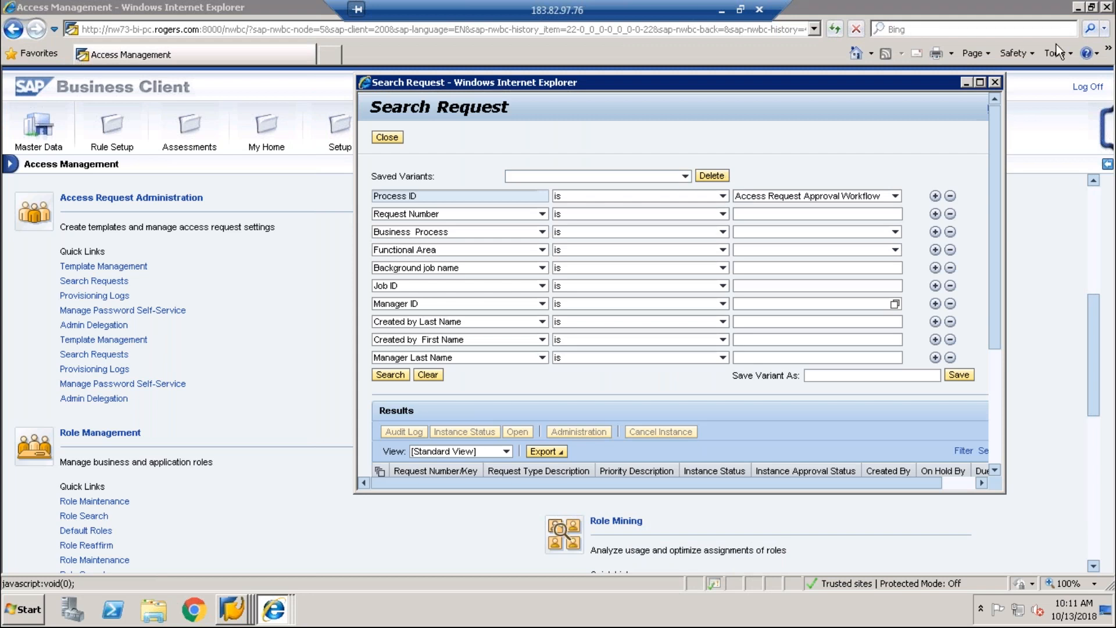
# Step: Set Process ID to Access Request Approval Workflow and run the search
pyautogui.click(980, 83)
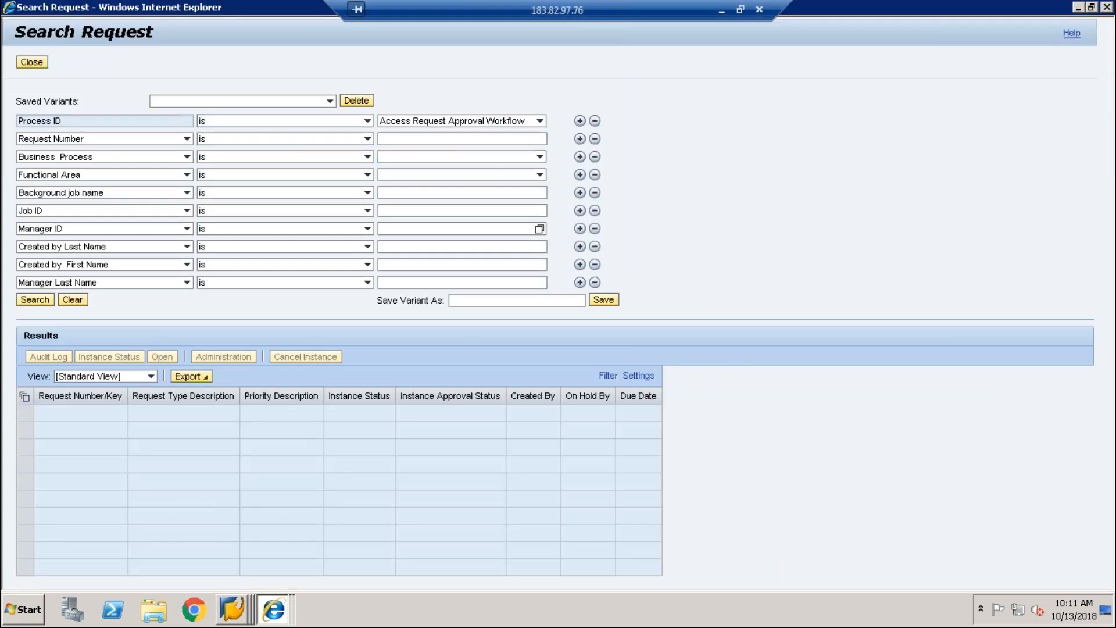
pyautogui.click(505, 121)
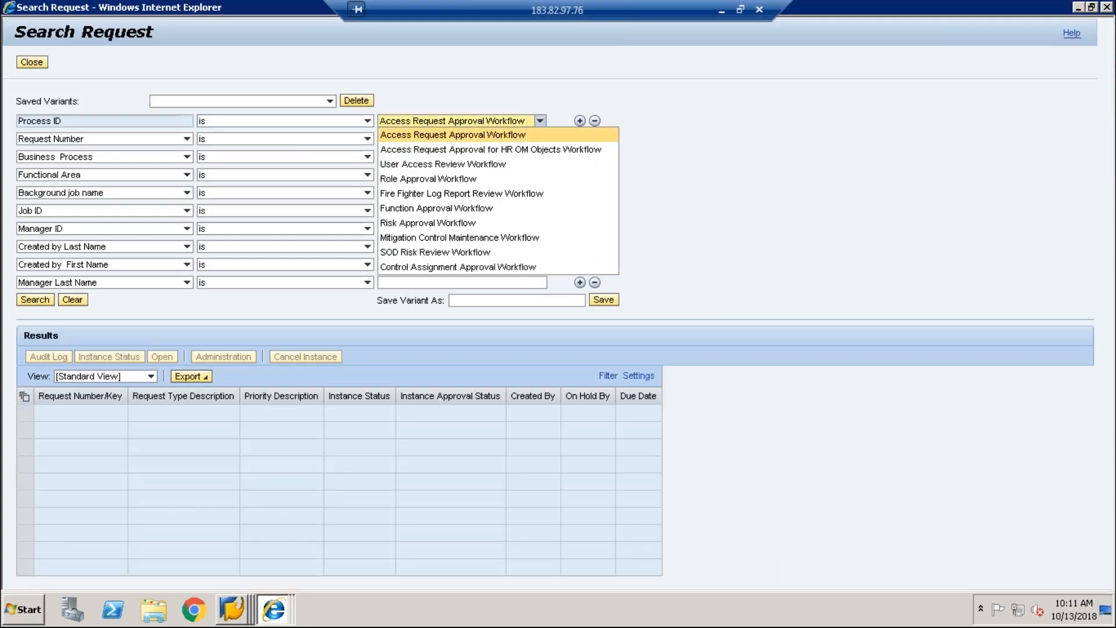
pyautogui.click(506, 126)
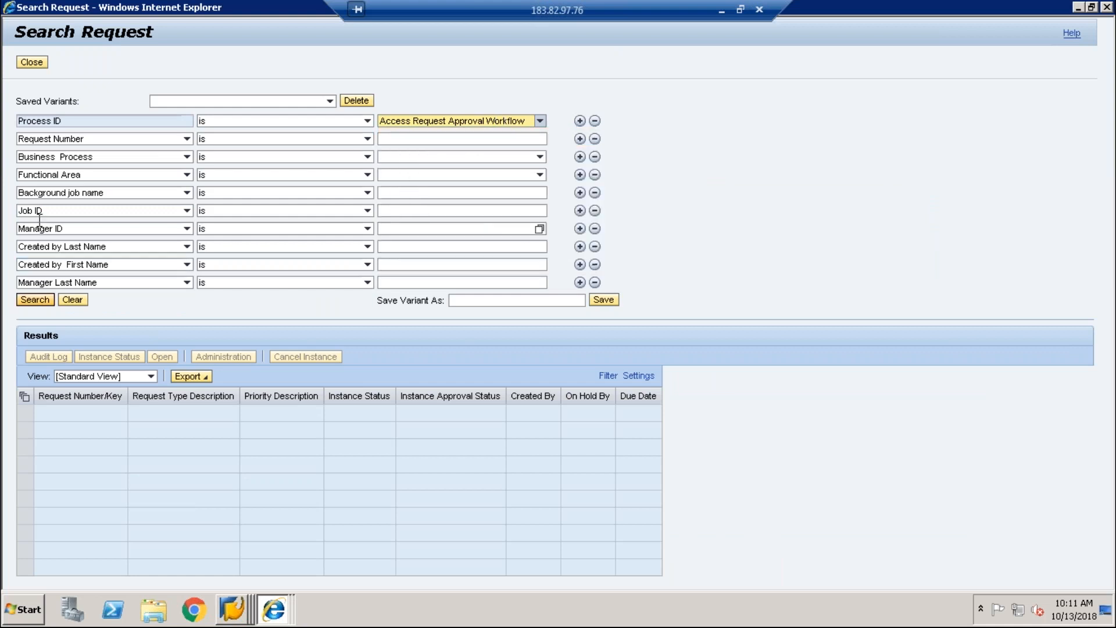
pyautogui.click(416, 141)
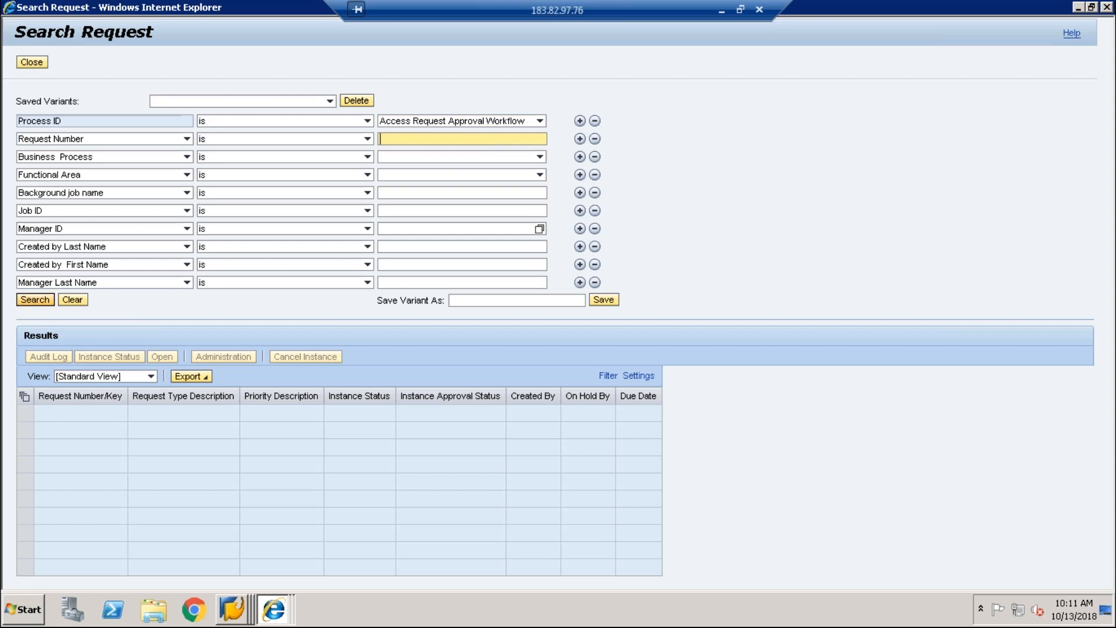
pyautogui.click(35, 300)
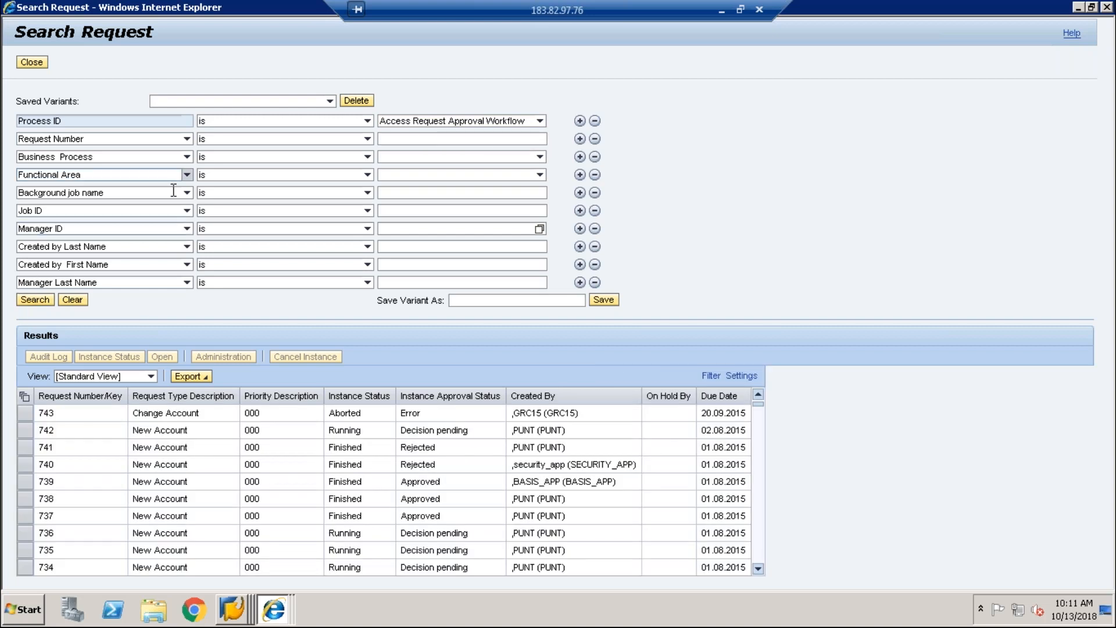
pyautogui.click(31, 414)
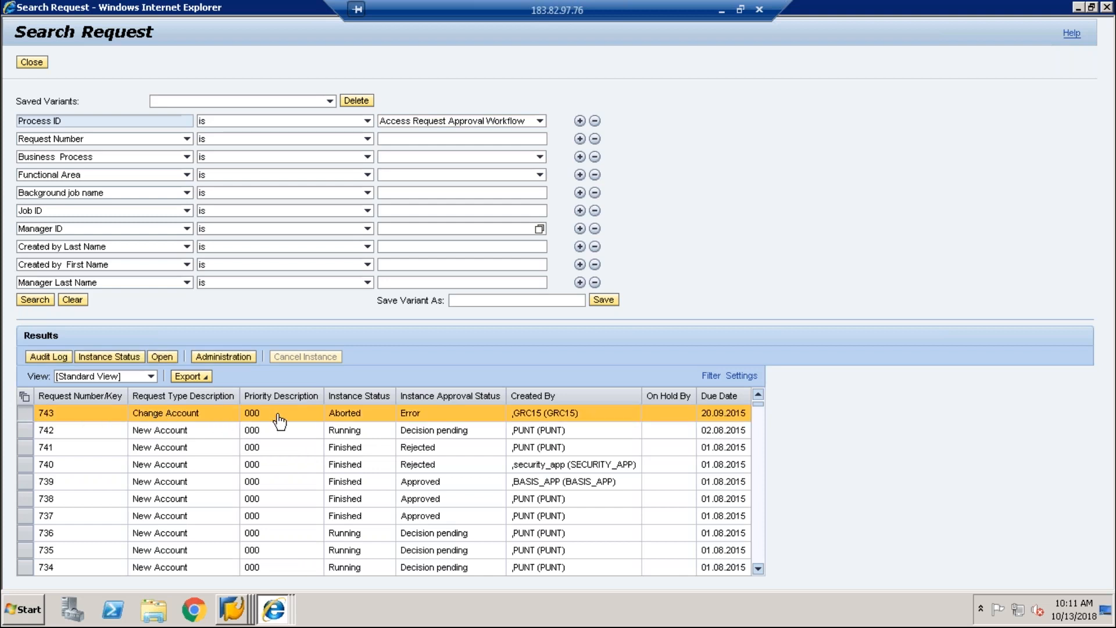
pyautogui.click(352, 447)
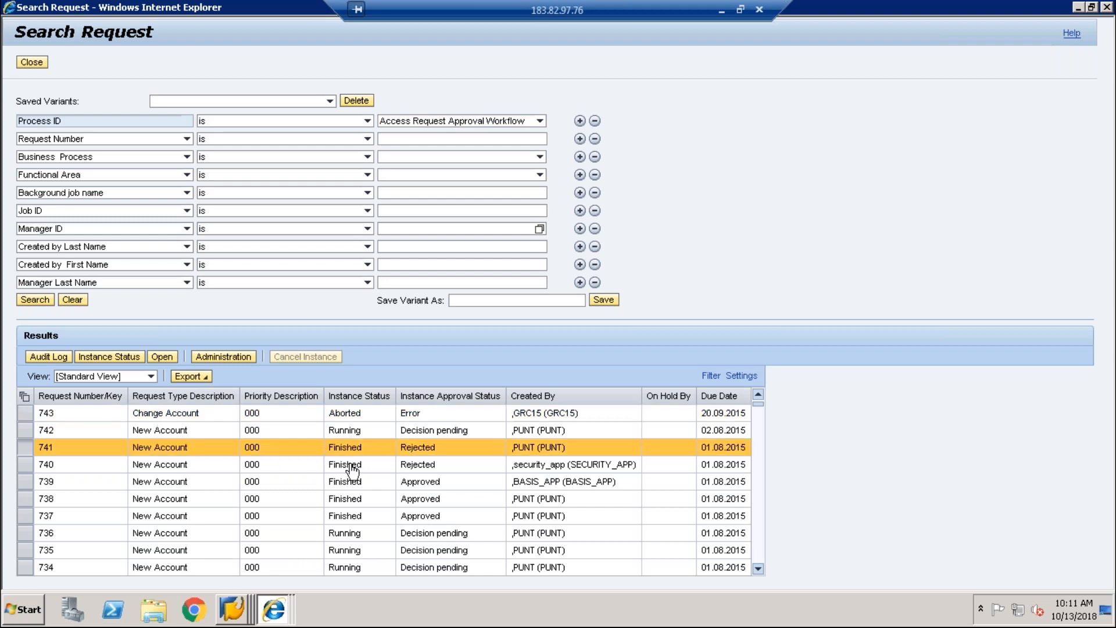
pyautogui.click(357, 533)
pyautogui.click(410, 483)
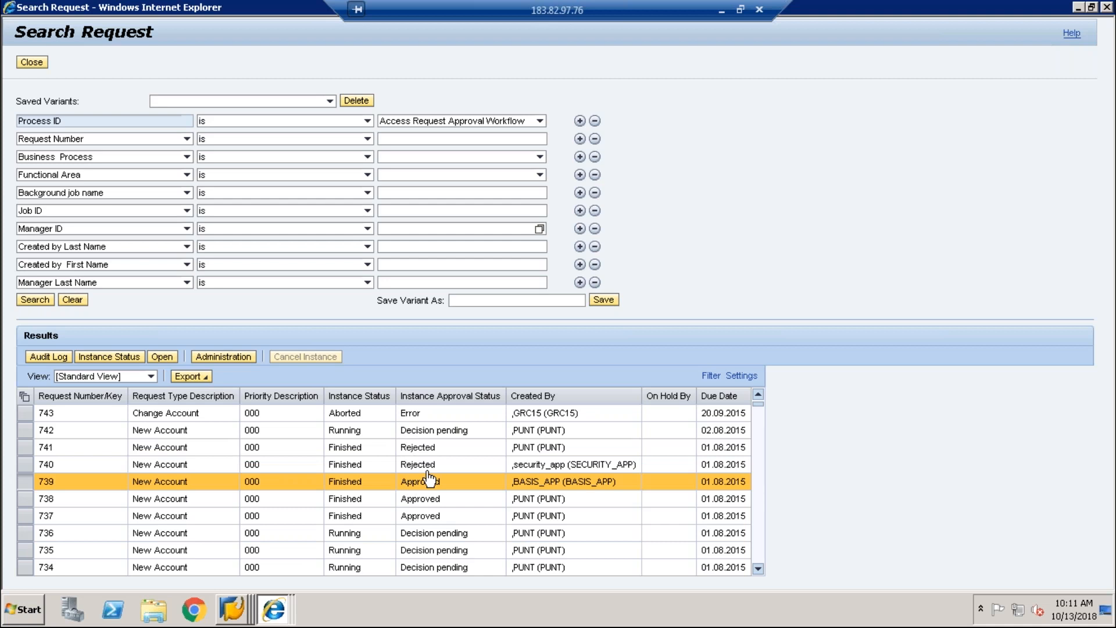
pyautogui.click(35, 416)
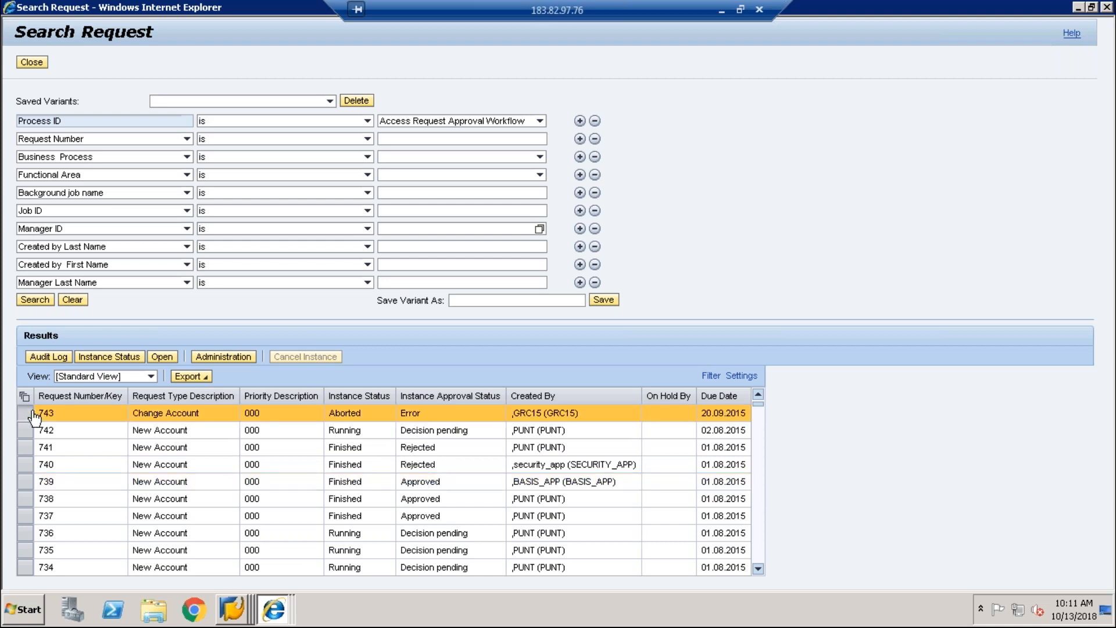
pyautogui.click(51, 359)
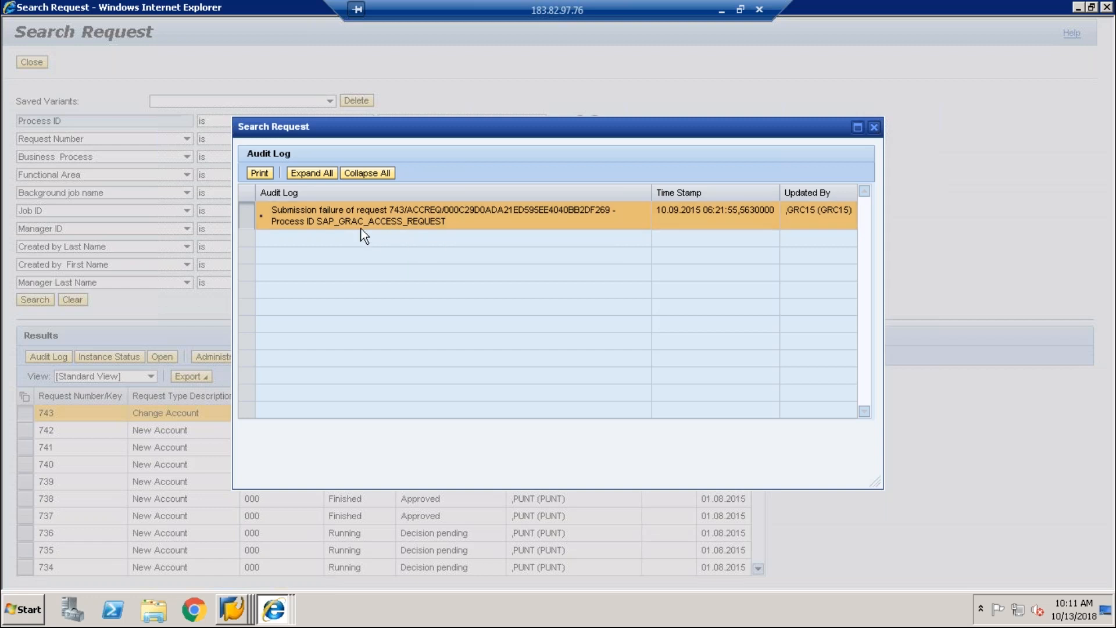
pyautogui.click(874, 128)
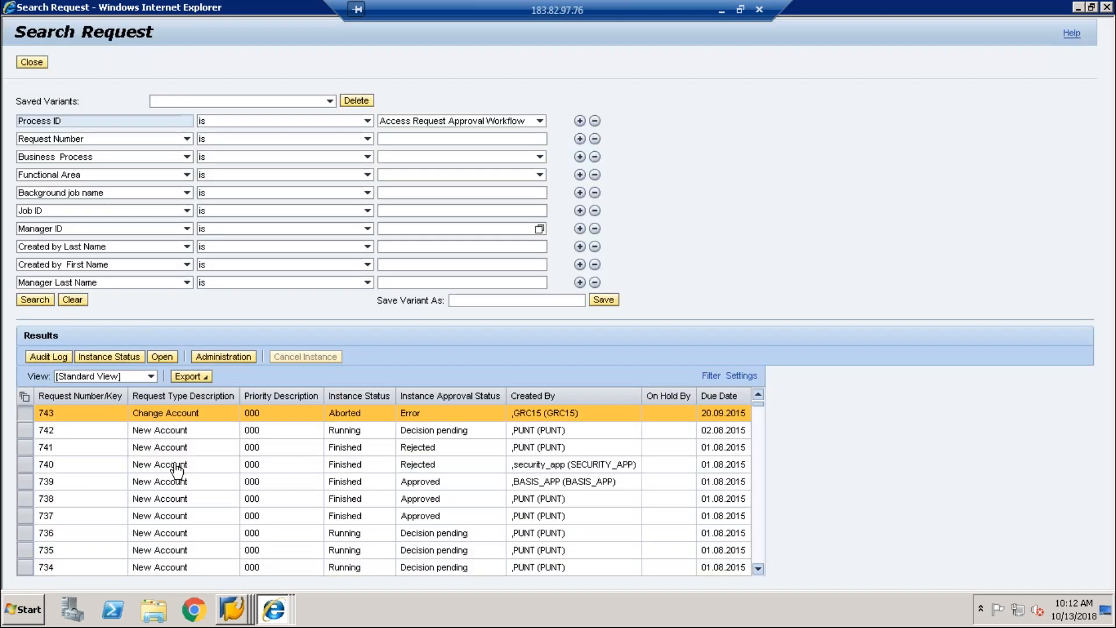
pyautogui.click(25, 484)
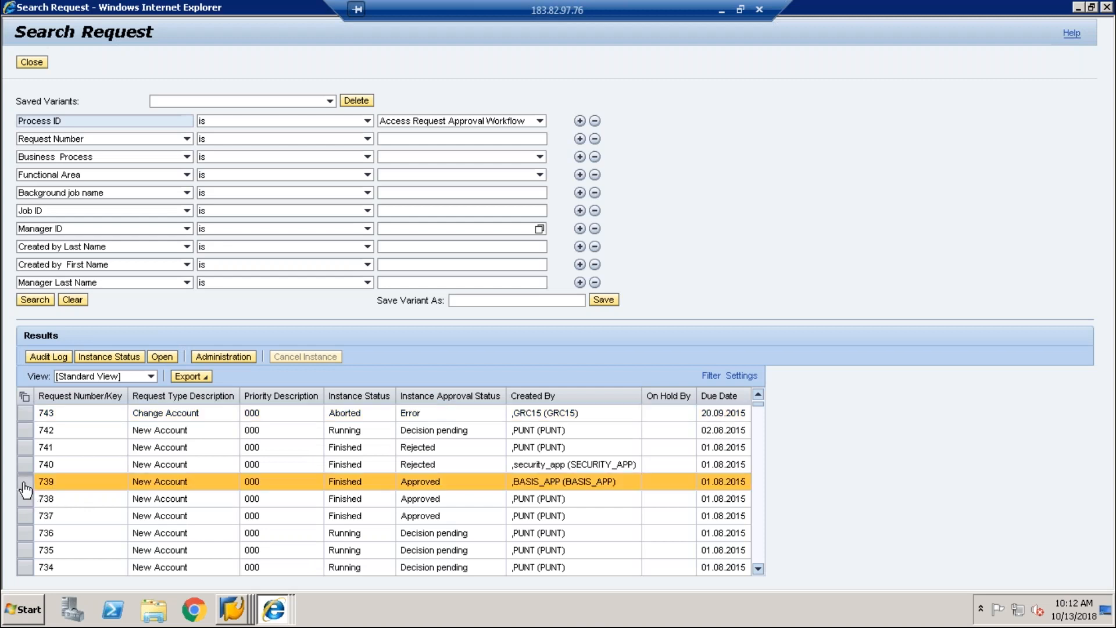
pyautogui.click(40, 359)
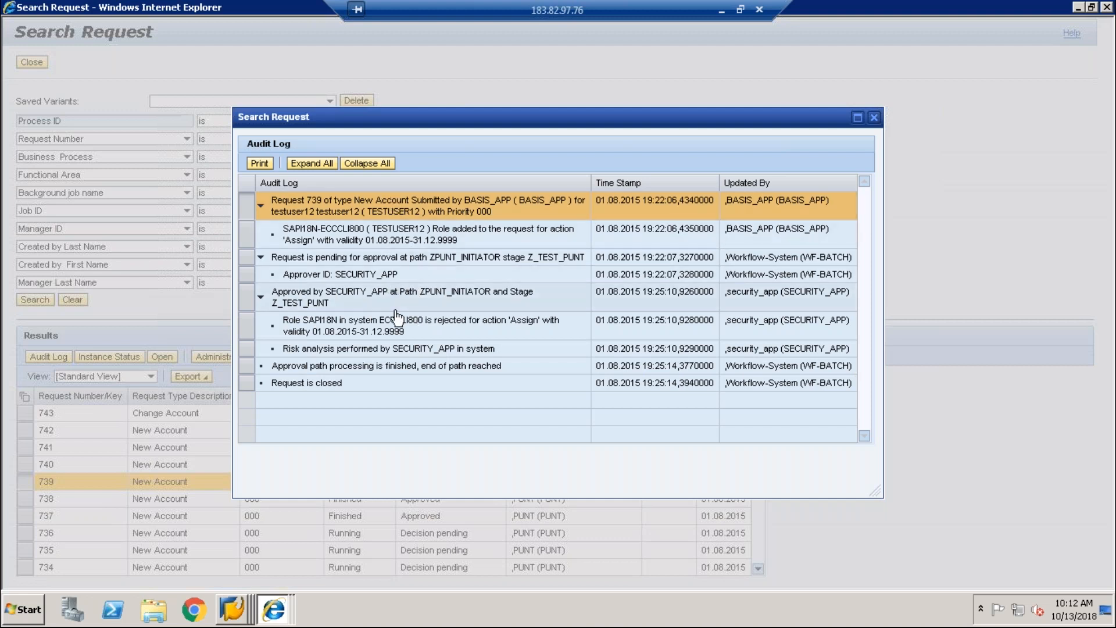
pyautogui.click(874, 118)
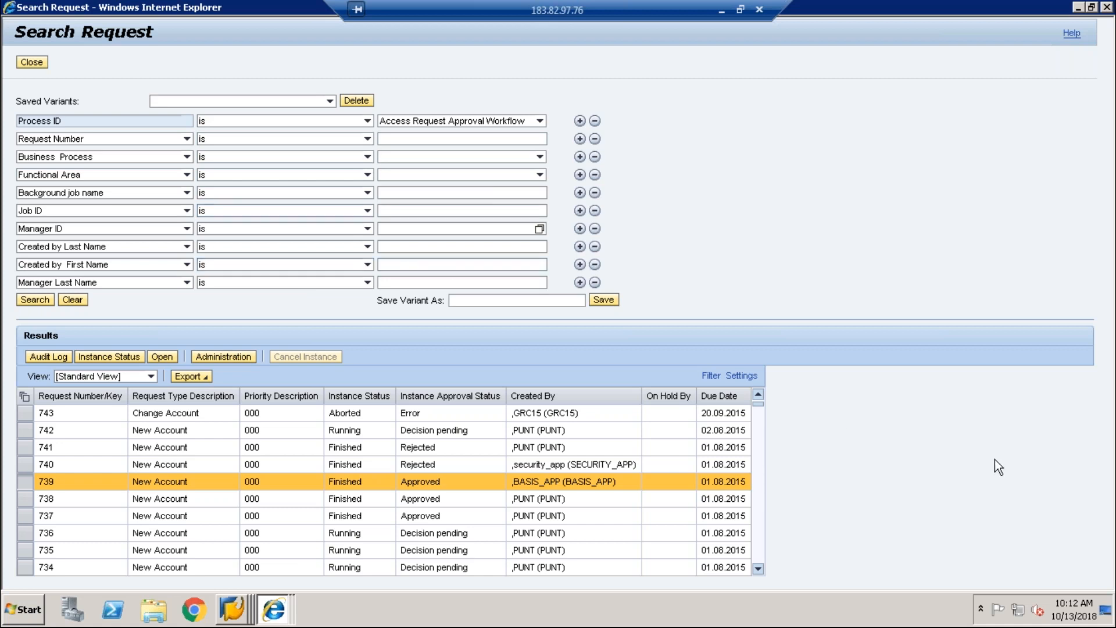
pyautogui.click(760, 539)
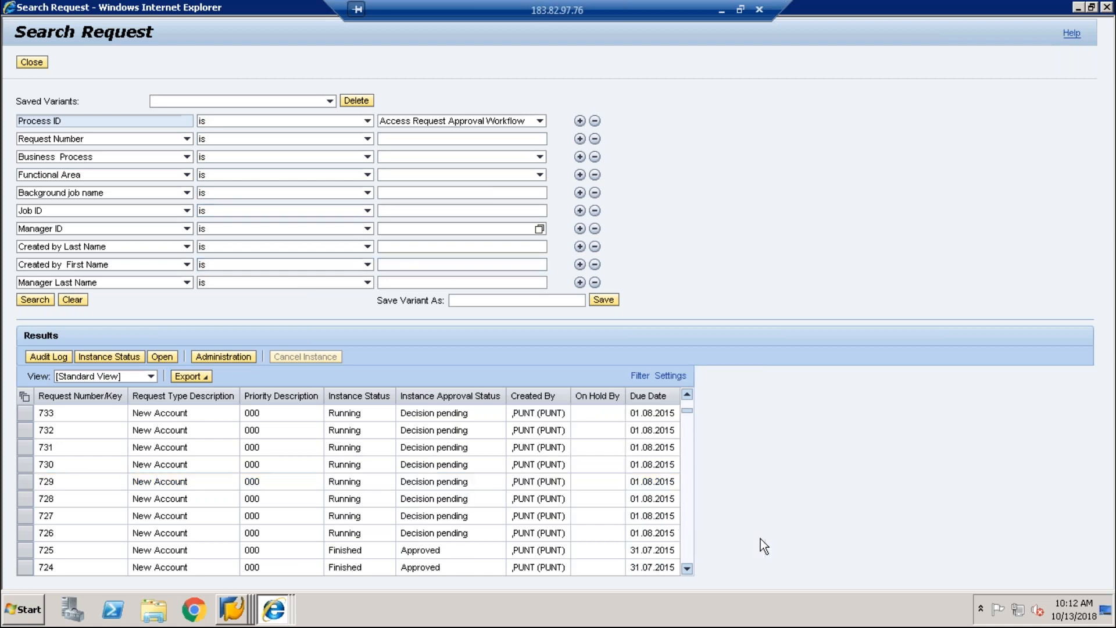
pyautogui.click(687, 543)
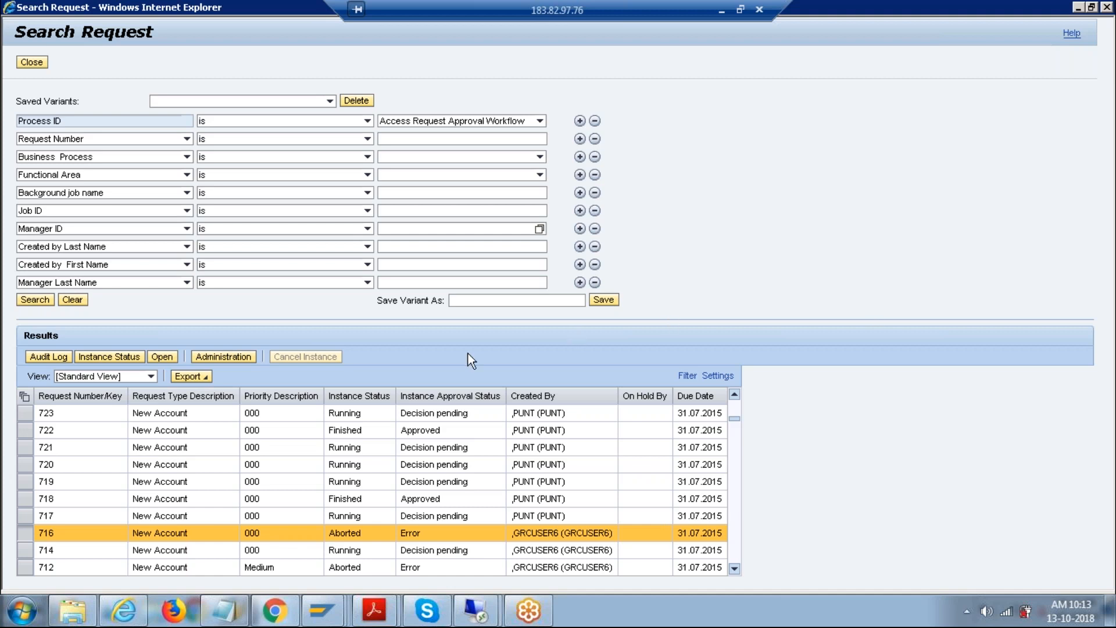
pyautogui.scroll(-3, 731, 552)
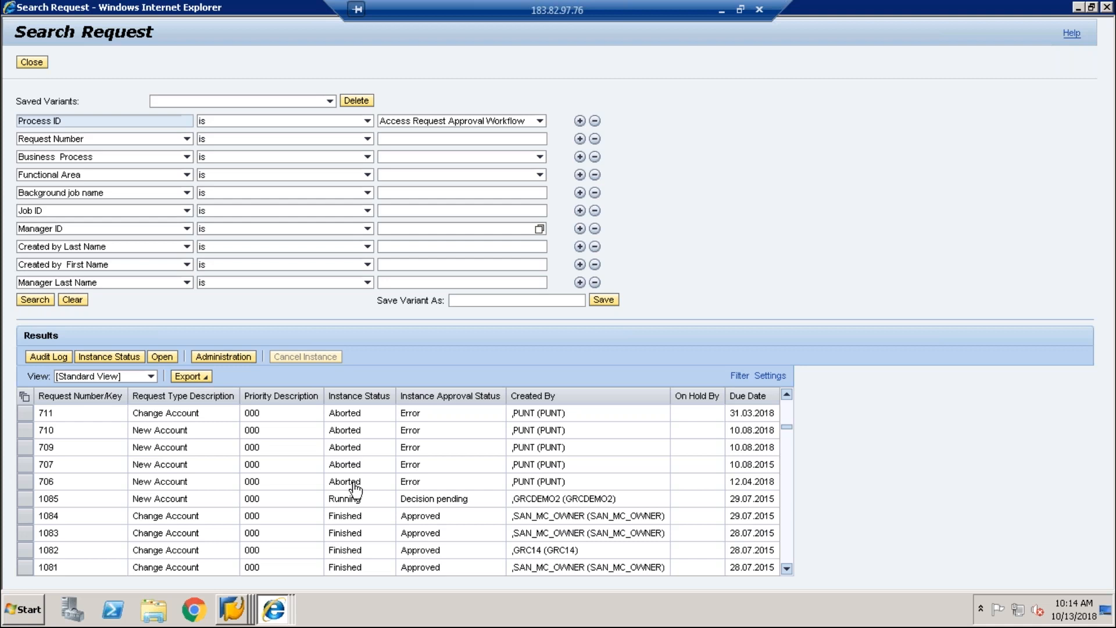
# Step: Bring the Access Management window forward and scroll to its quick links
pyautogui.click(274, 609)
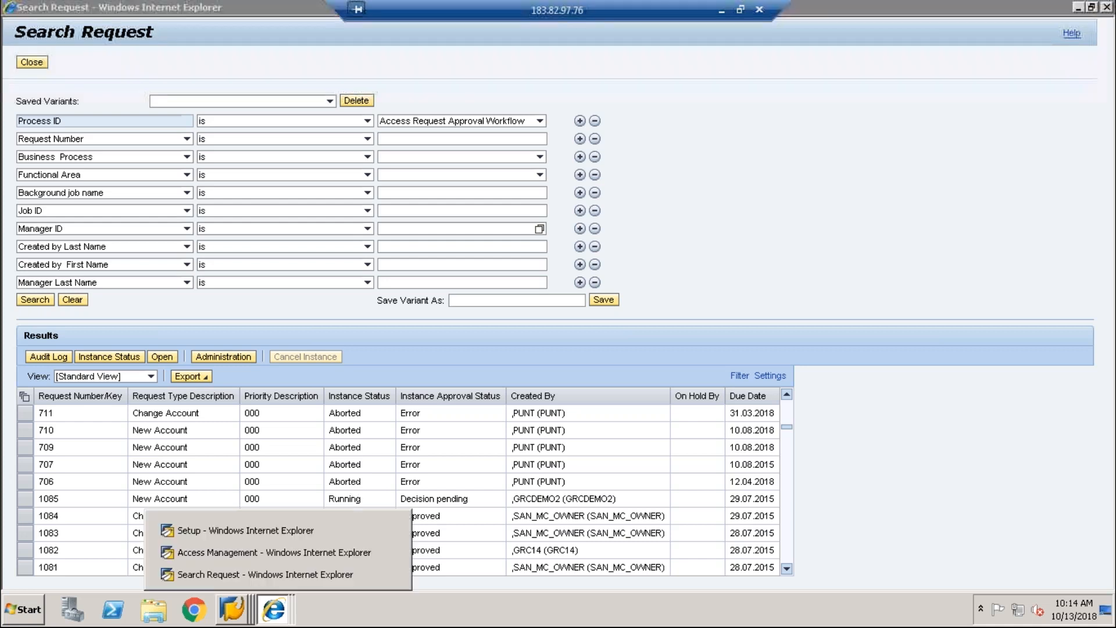
pyautogui.click(307, 556)
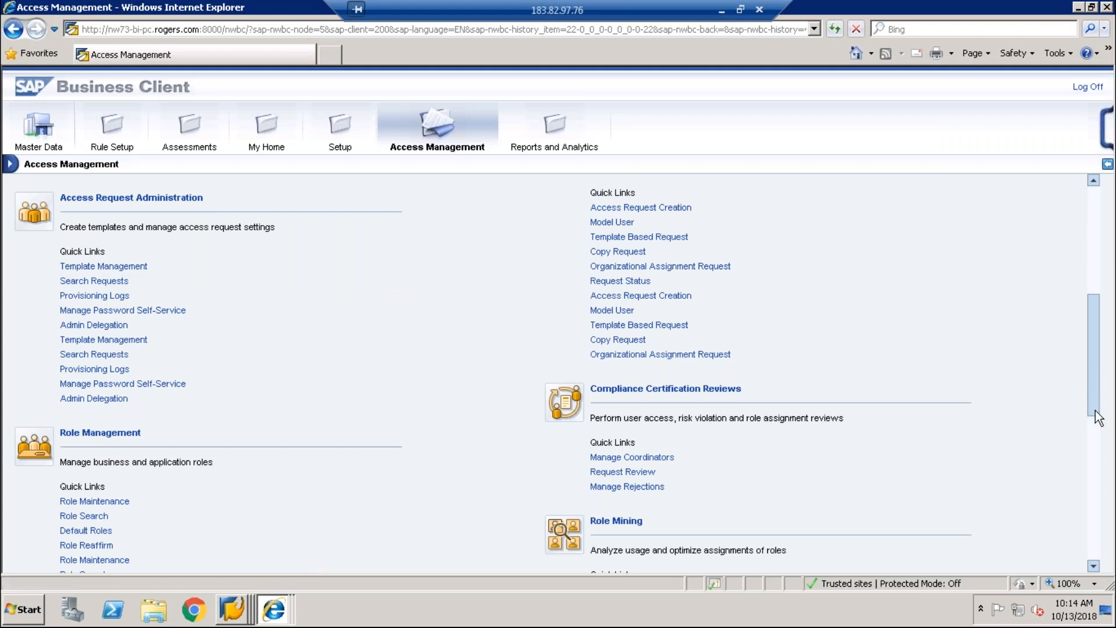
pyautogui.scroll(-3, 1094, 407)
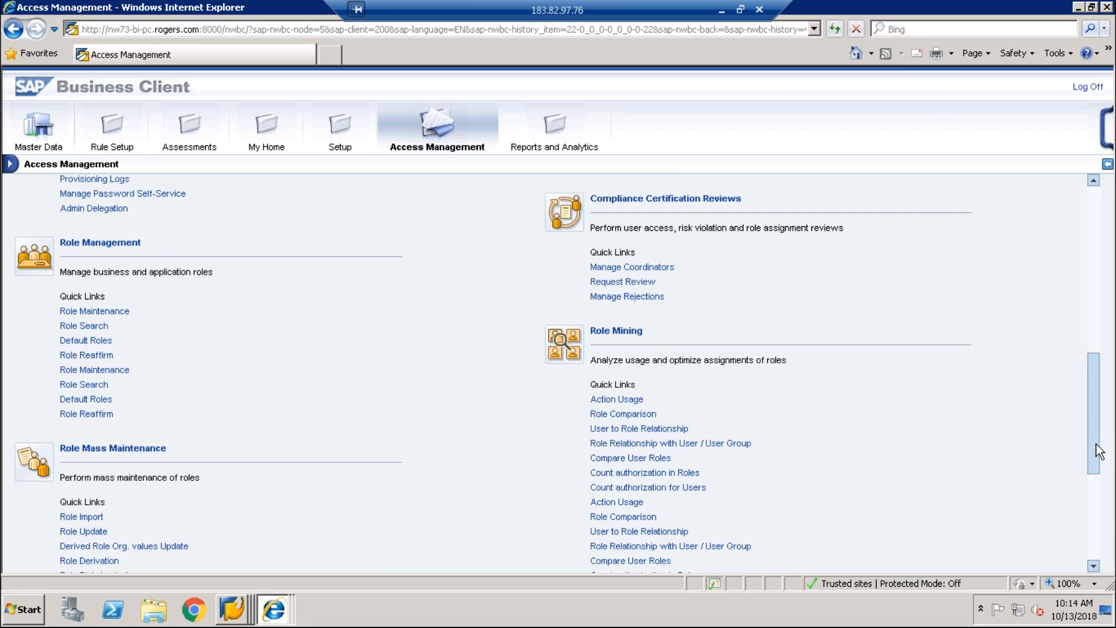
pyautogui.moveTo(1098, 451); pyautogui.dragTo(1097, 410)
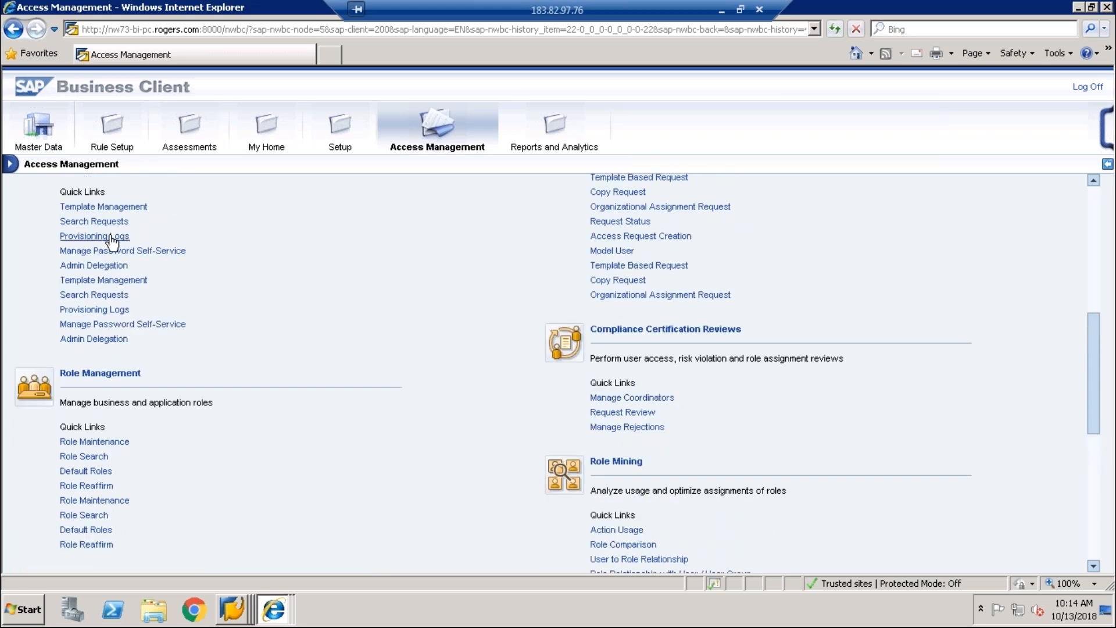
pyautogui.click(111, 239)
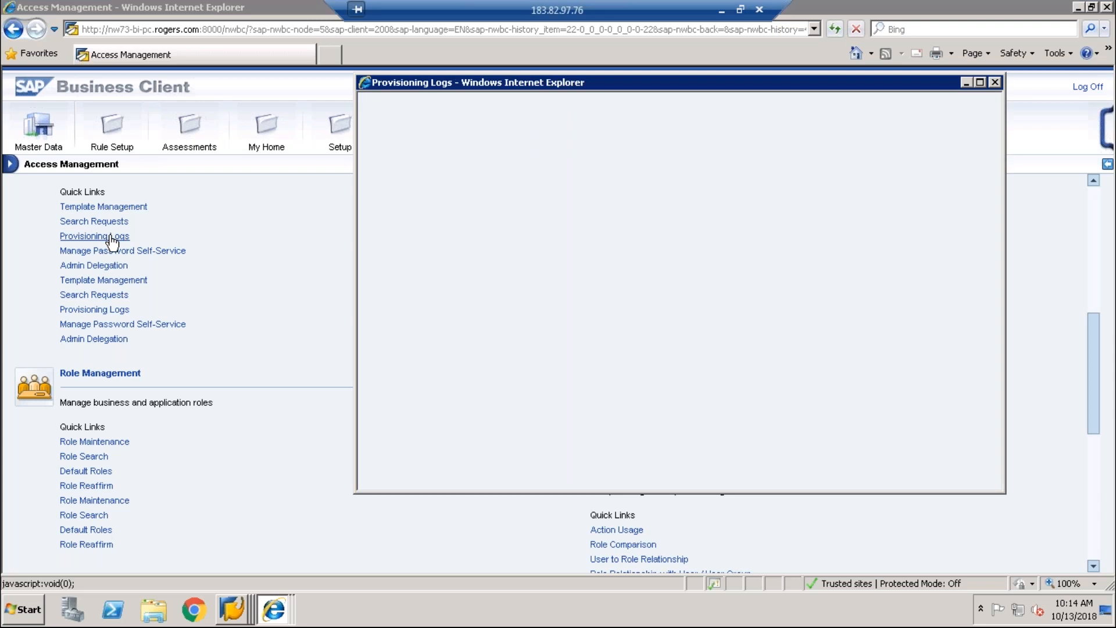
pyautogui.click(399, 362)
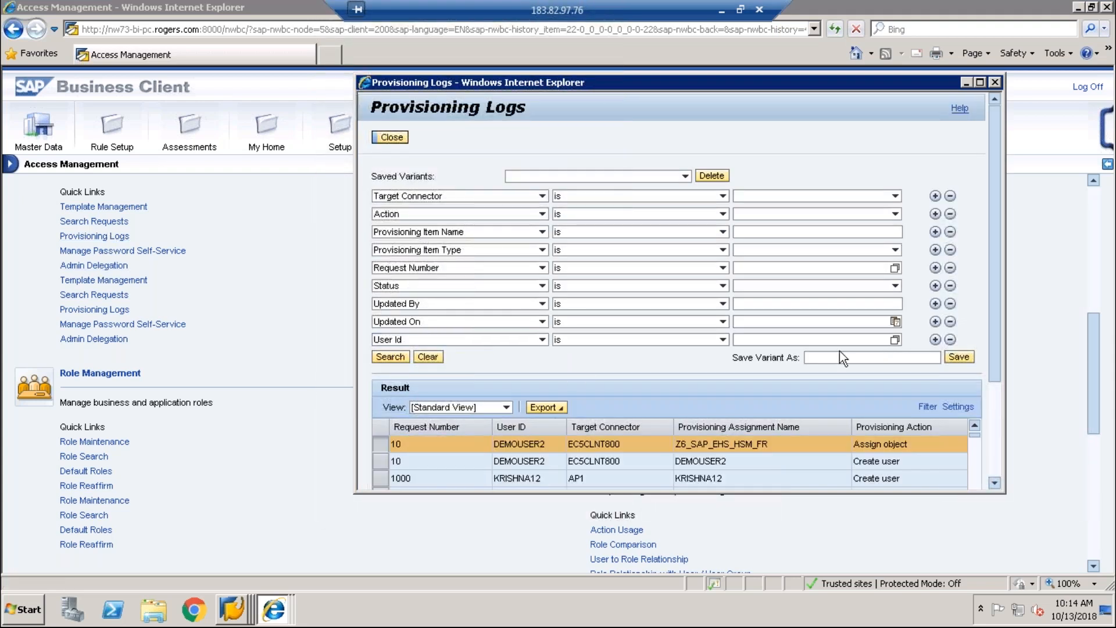
pyautogui.click(981, 83)
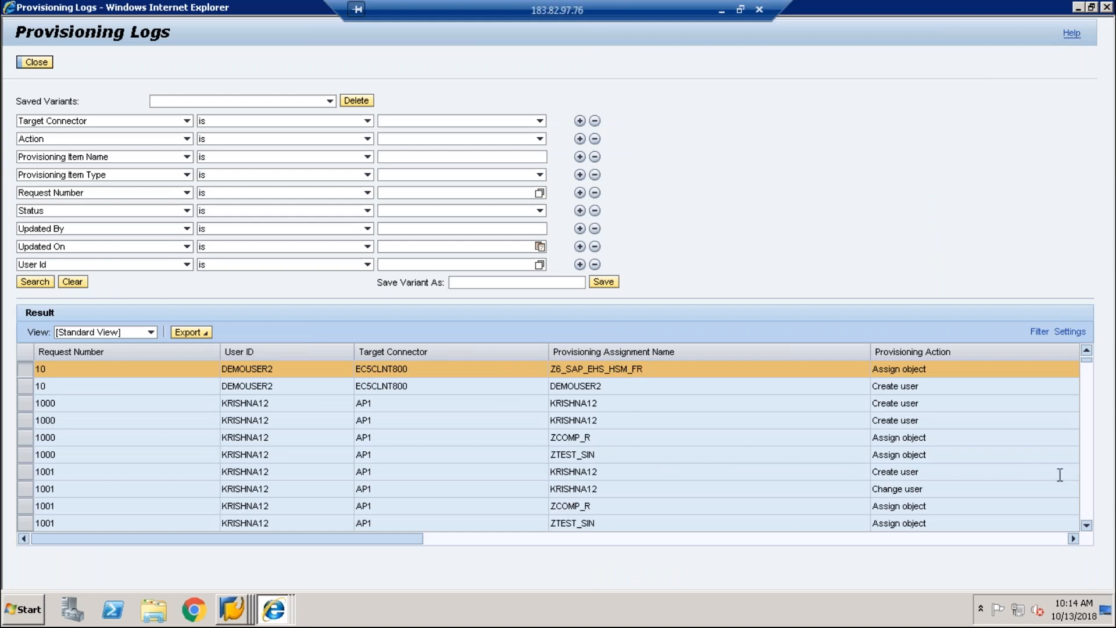
pyautogui.click(1084, 509)
pyautogui.click(1084, 509)
pyautogui.click(1084, 509)
pyautogui.click(1084, 510)
pyautogui.click(1084, 509)
pyautogui.click(1084, 509)
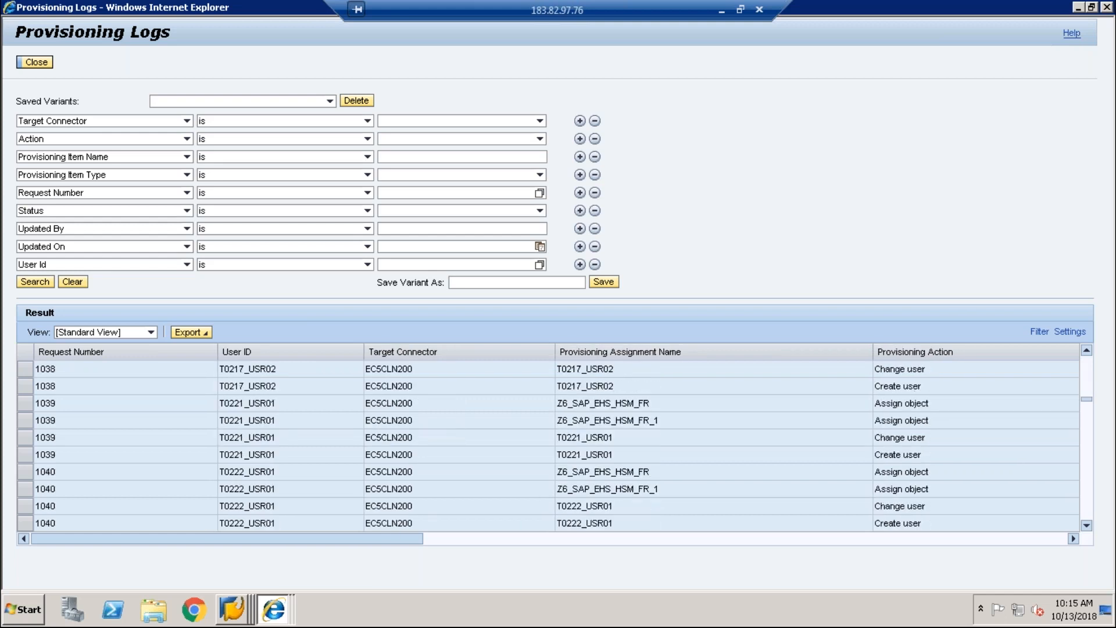
pyautogui.click(1084, 509)
pyautogui.click(1084, 510)
pyautogui.click(1084, 509)
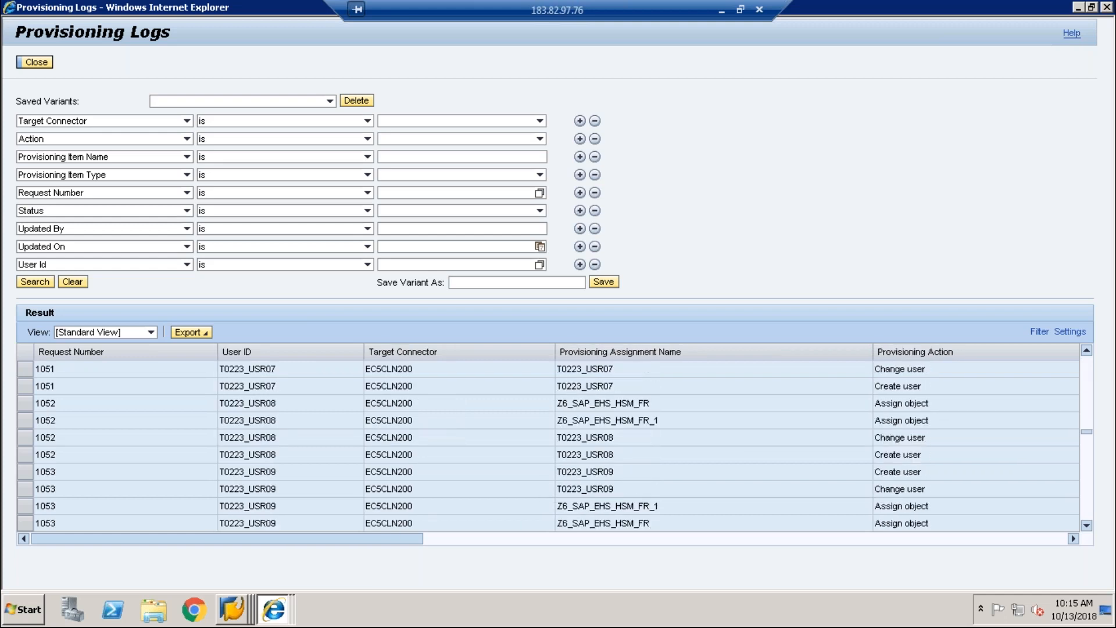
pyautogui.click(1084, 509)
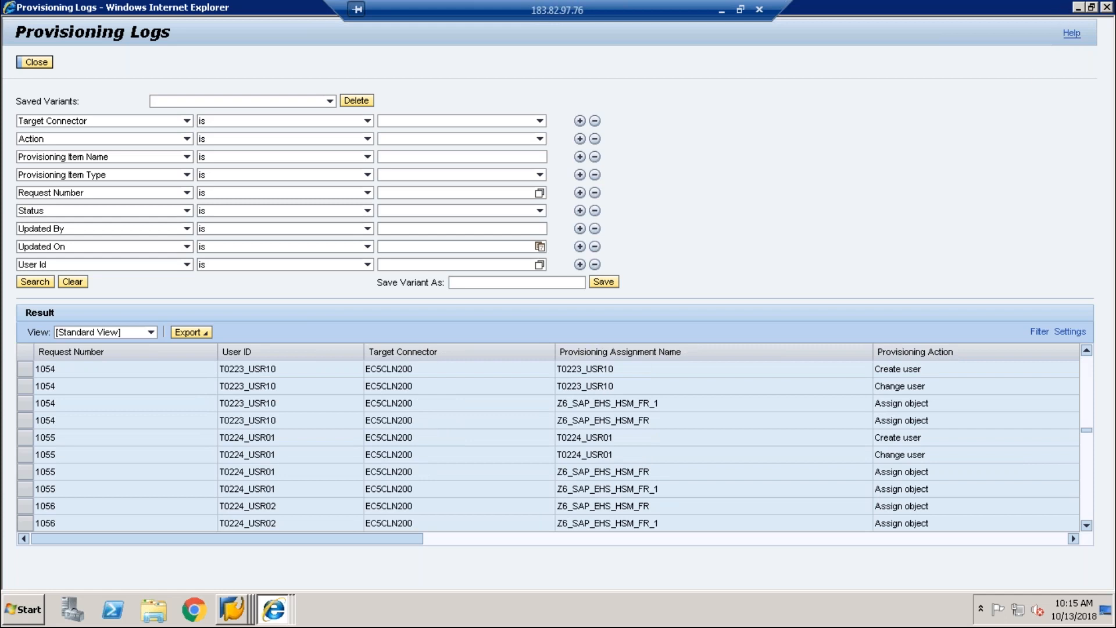
pyautogui.click(1106, 7)
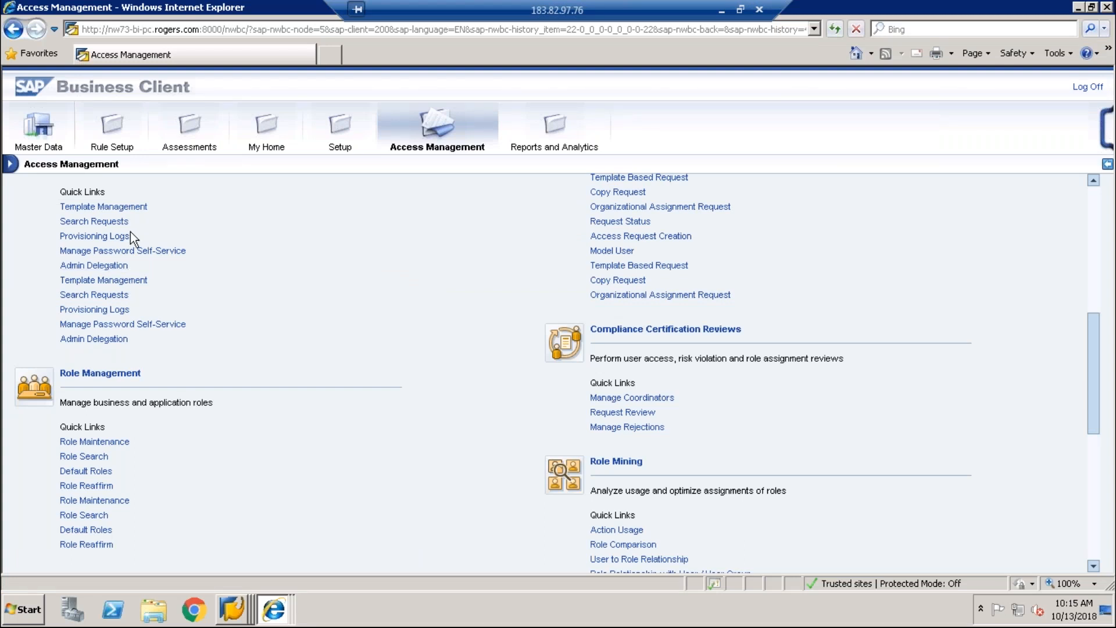
pyautogui.click(108, 254)
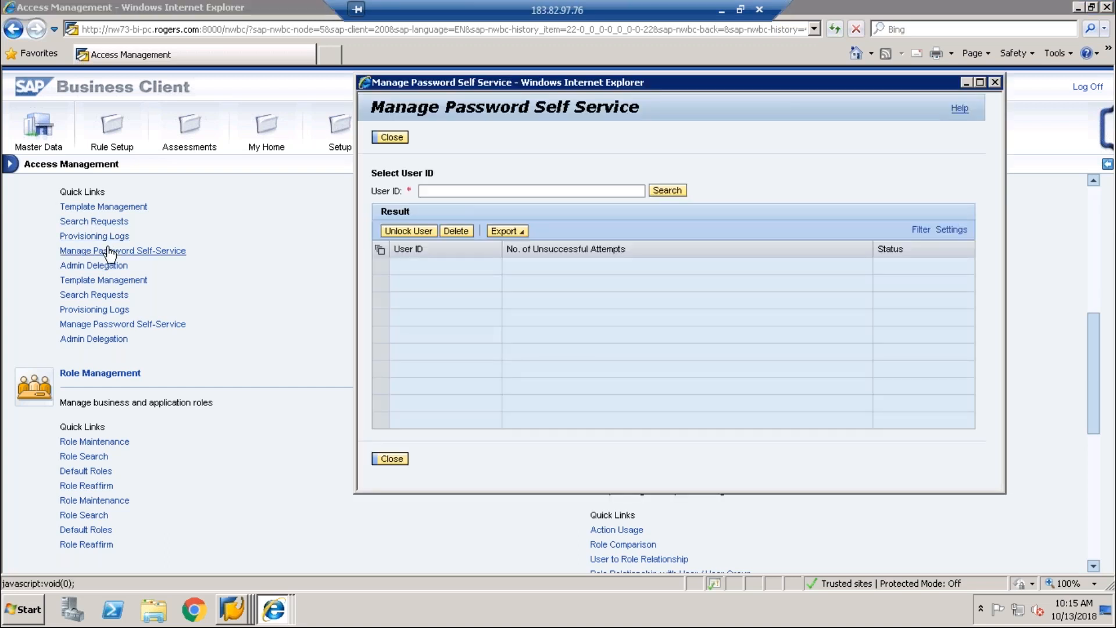
pyautogui.click(447, 196)
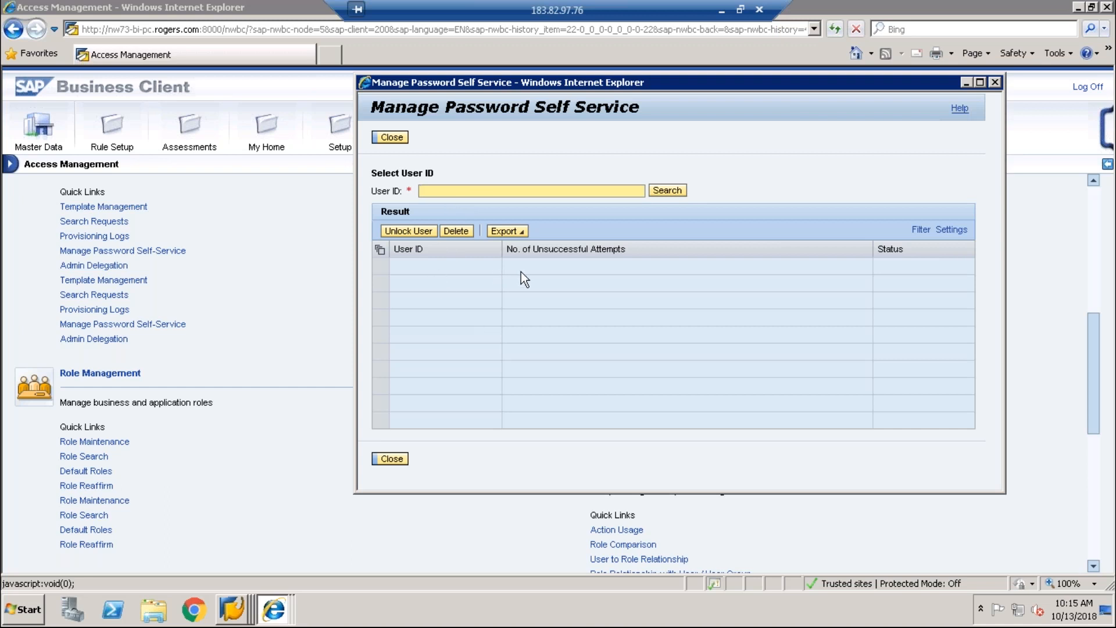
pyautogui.click(995, 82)
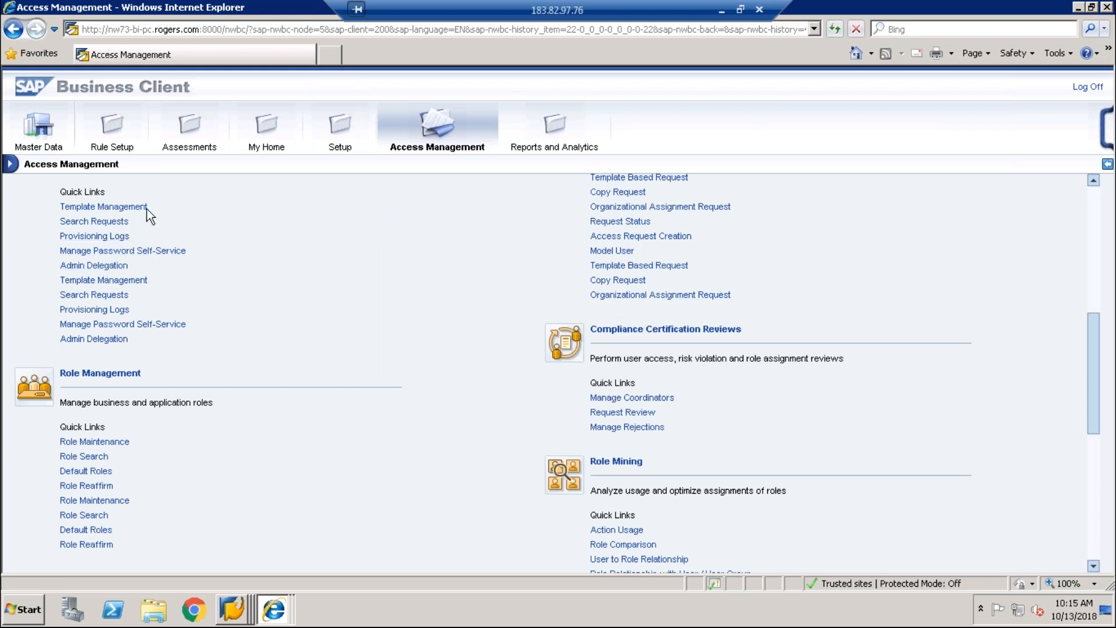
# Step: Create a new template named VIPIN_TEMP, description VIPIN_TEMPP, EUP ID 999, request type New Account
pyautogui.click(105, 282)
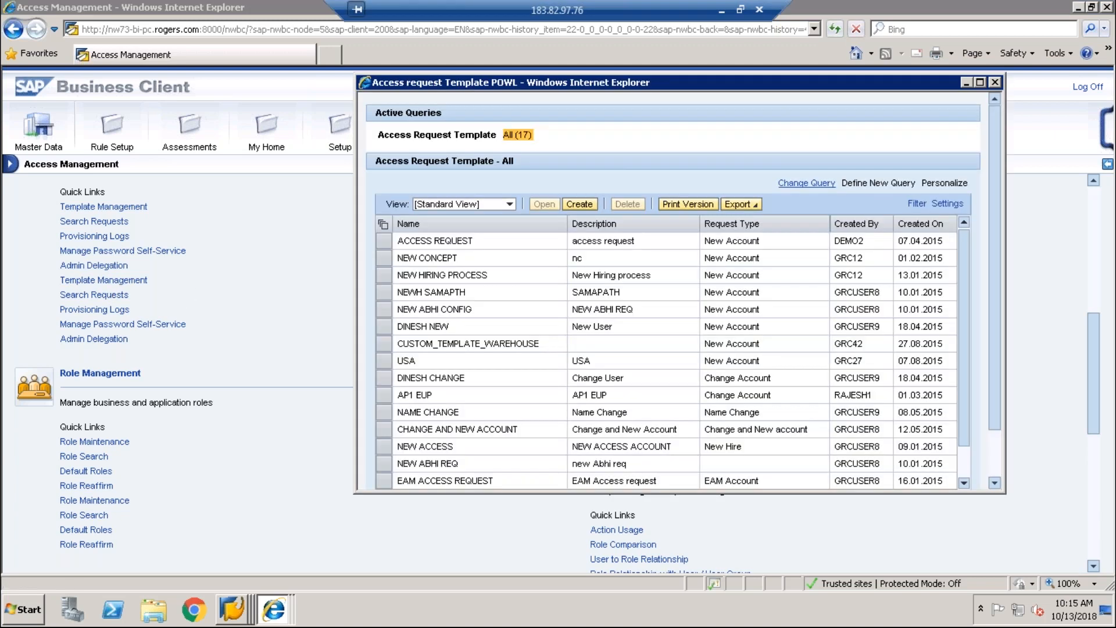
pyautogui.click(580, 203)
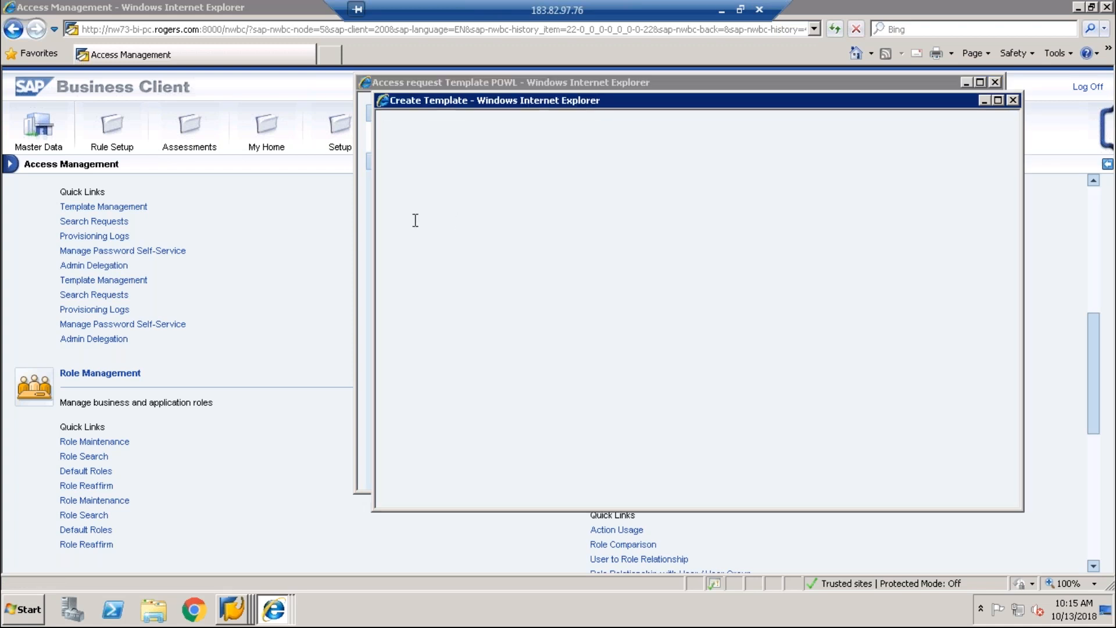
pyautogui.click(499, 244)
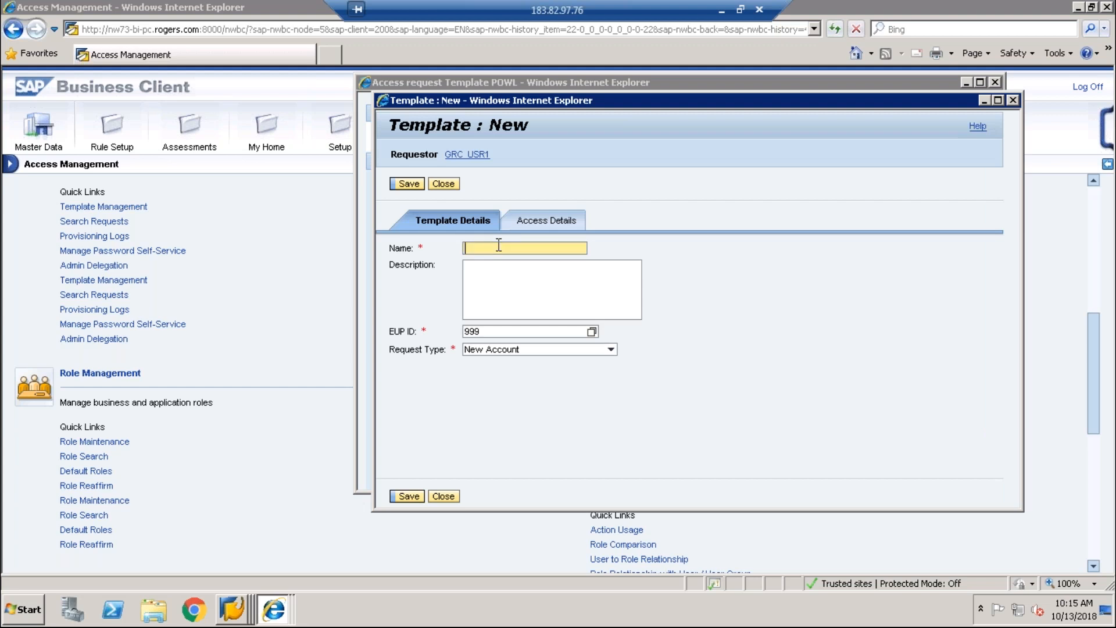
pyautogui.write('VIPIN_A')
pyautogui.press('BackSpace')
pyautogui.write('TRMP')
pyautogui.press('Tab')
pyautogui.write('VIPIN_T')
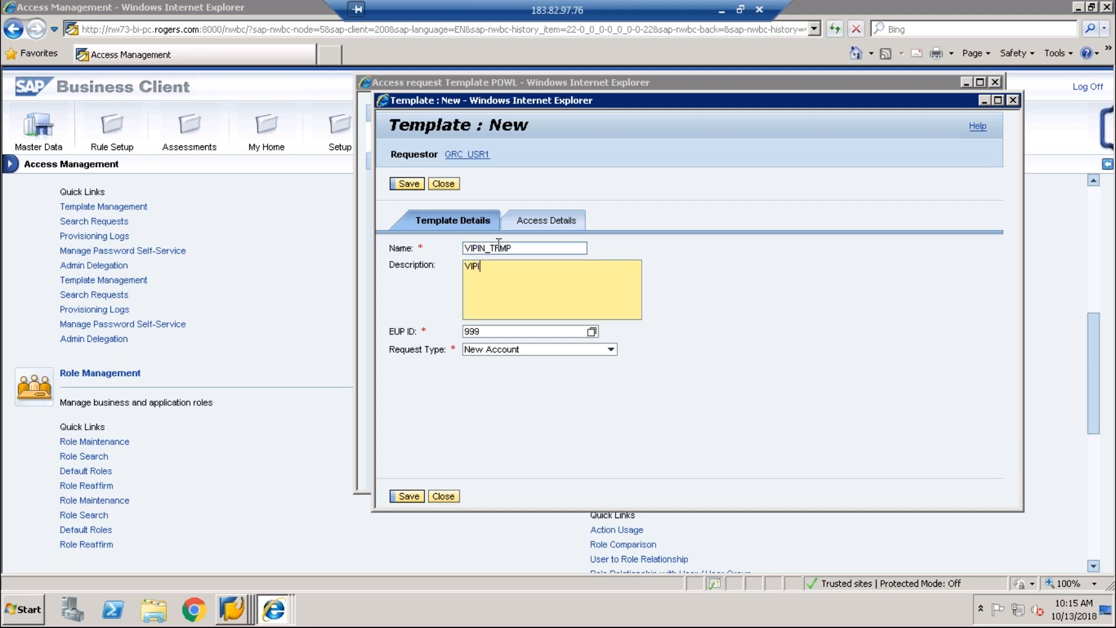
pyautogui.write('EMPP')
pyautogui.click(502, 331)
pyautogui.click(515, 349)
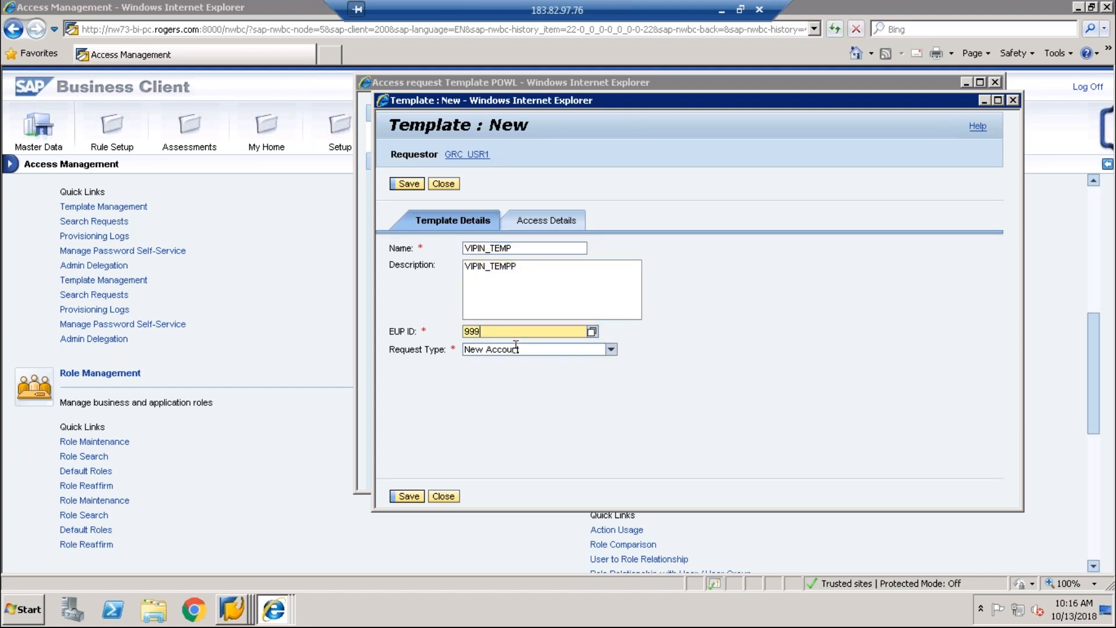
pyautogui.click(515, 349)
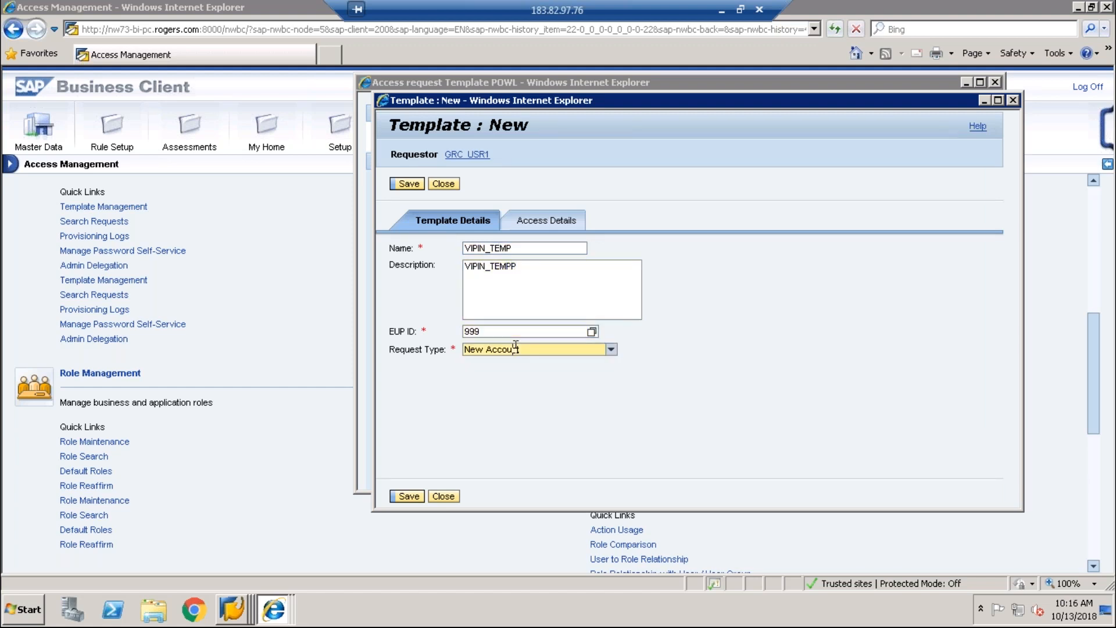
# Step: On Access Details, set priority to critical and business process to ABAP1 BP
pyautogui.click(512, 223)
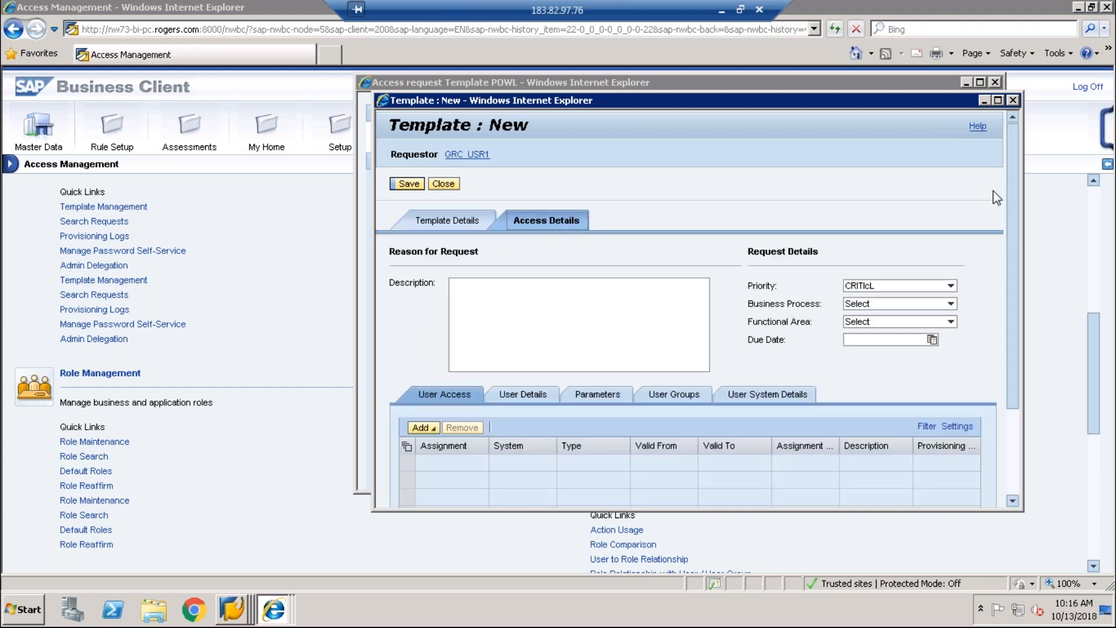
pyautogui.click(904, 287)
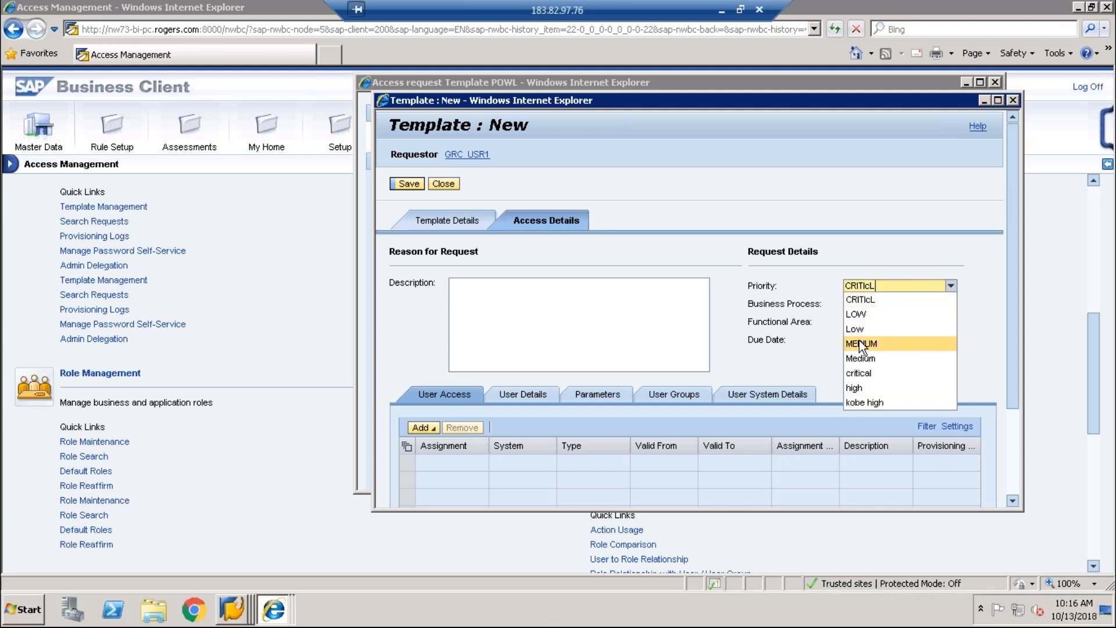
pyautogui.click(860, 372)
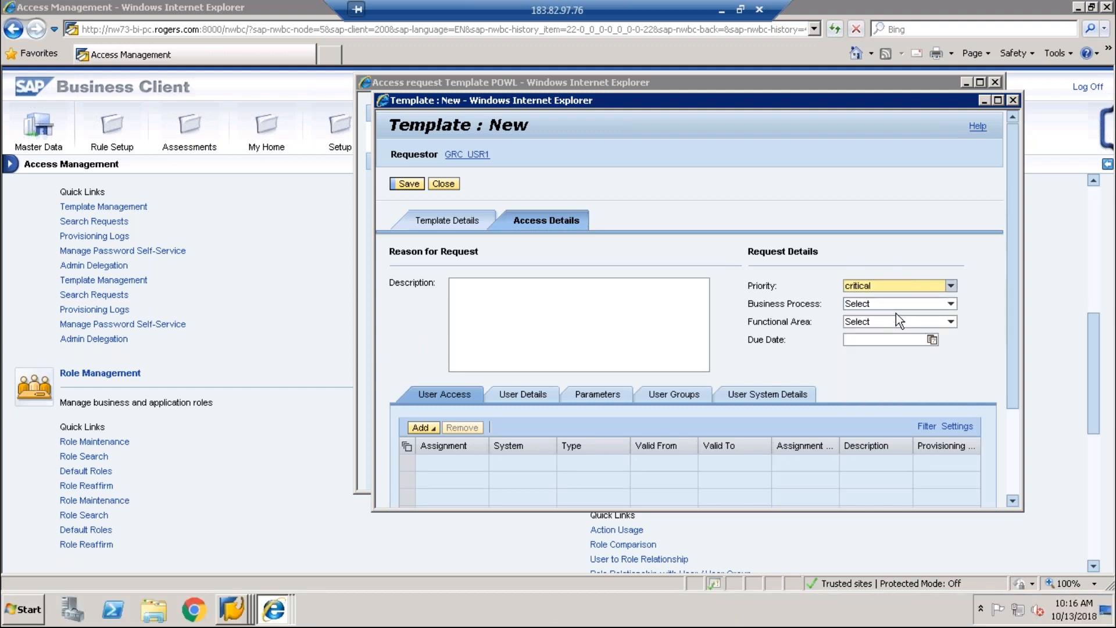
pyautogui.click(904, 303)
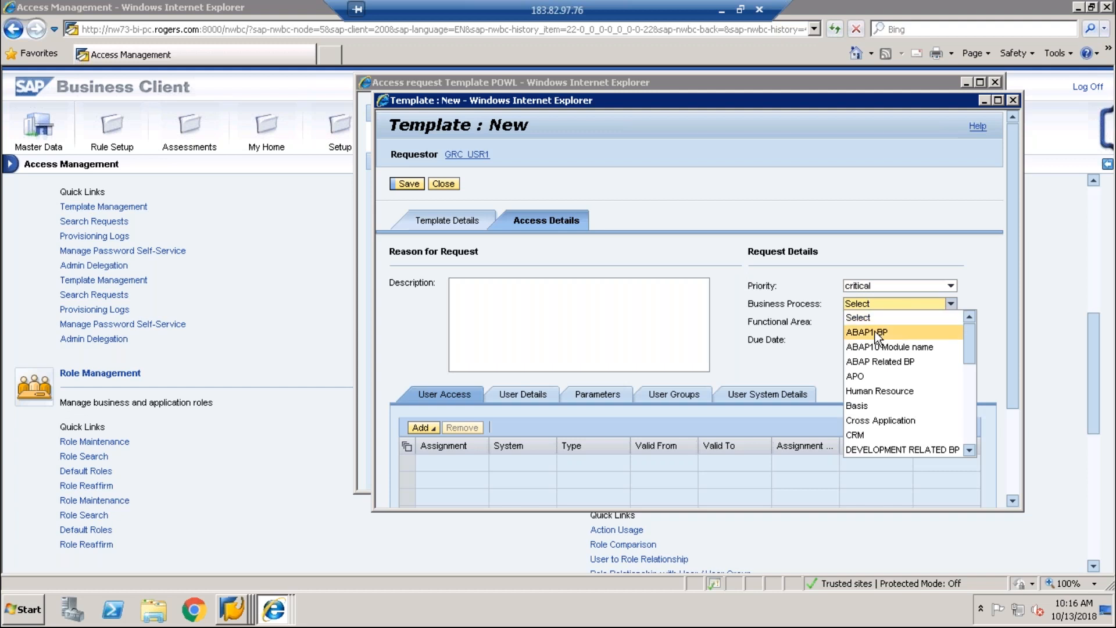
pyautogui.click(875, 332)
# Step: Enter AUTOMATION as the reason and save the VIPIN_TEMP template
pyautogui.click(646, 320)
pyautogui.write('TESTI')
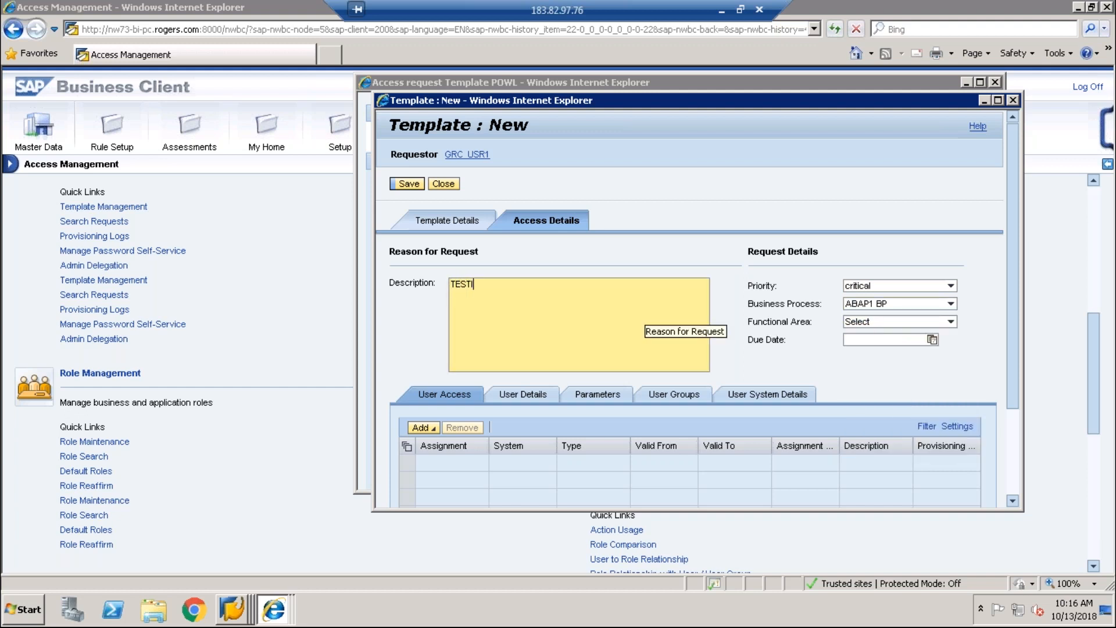
pyautogui.press('BackSpace')
pyautogui.press('BackSpace')
pyautogui.press('BackSpace')
pyautogui.press('BackSpace')
pyautogui.press('BackSpace')
pyautogui.write('AUTOMATION')
pyautogui.click(404, 184)
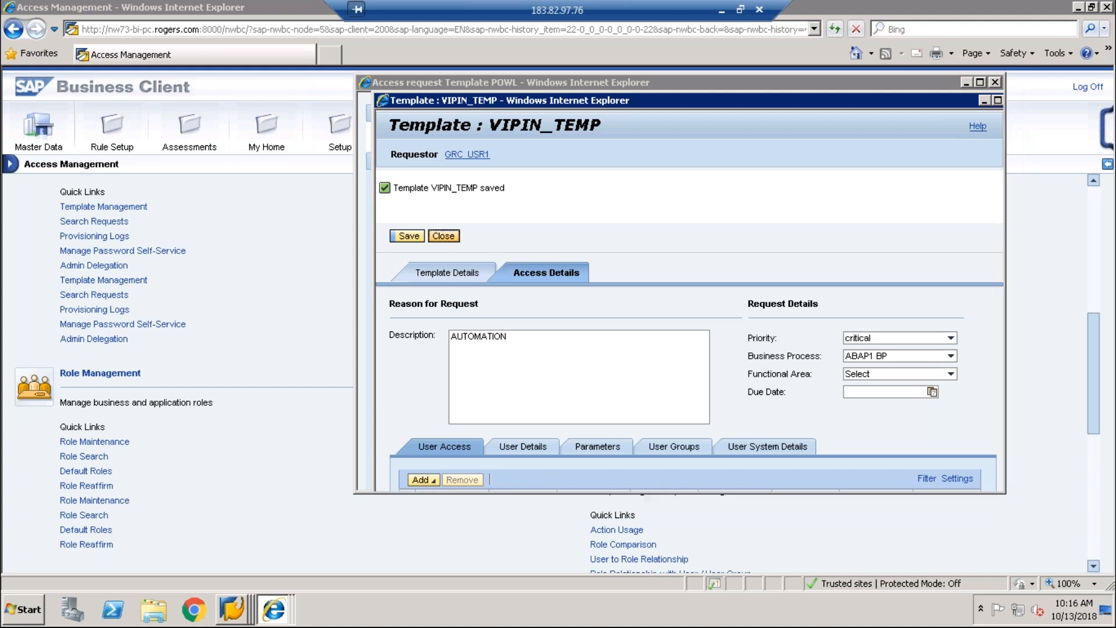
pyautogui.click(443, 237)
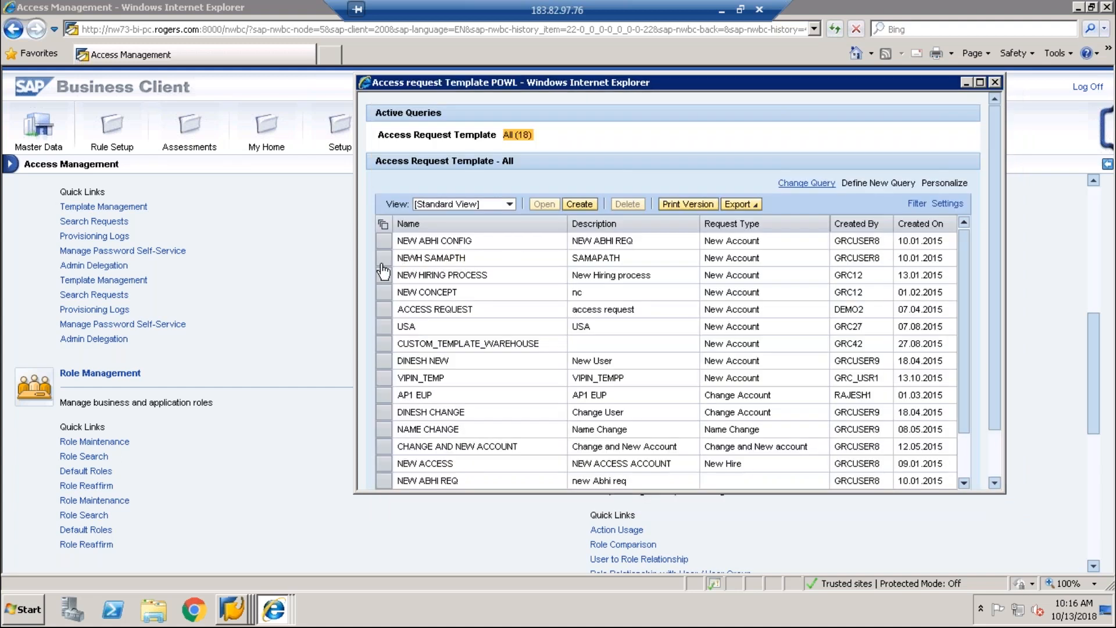
# Step: Choose template VIPIN_TEMP in Create Request with Template and advance to Select User
pyautogui.moveTo(973, 83); pyautogui.dragTo(734, 120)
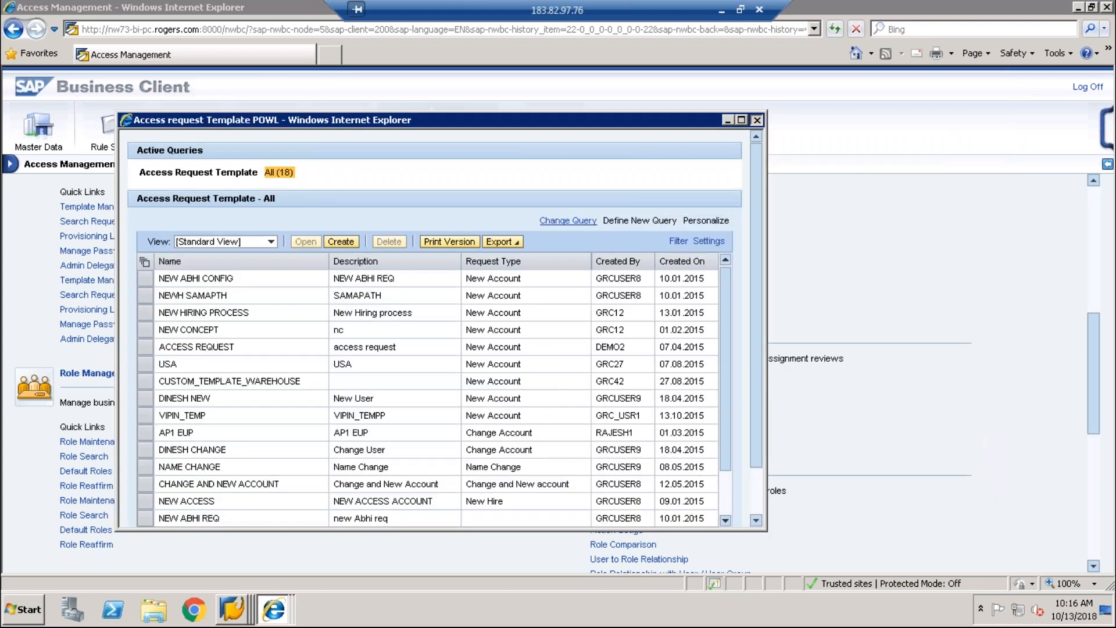
pyautogui.click(757, 120)
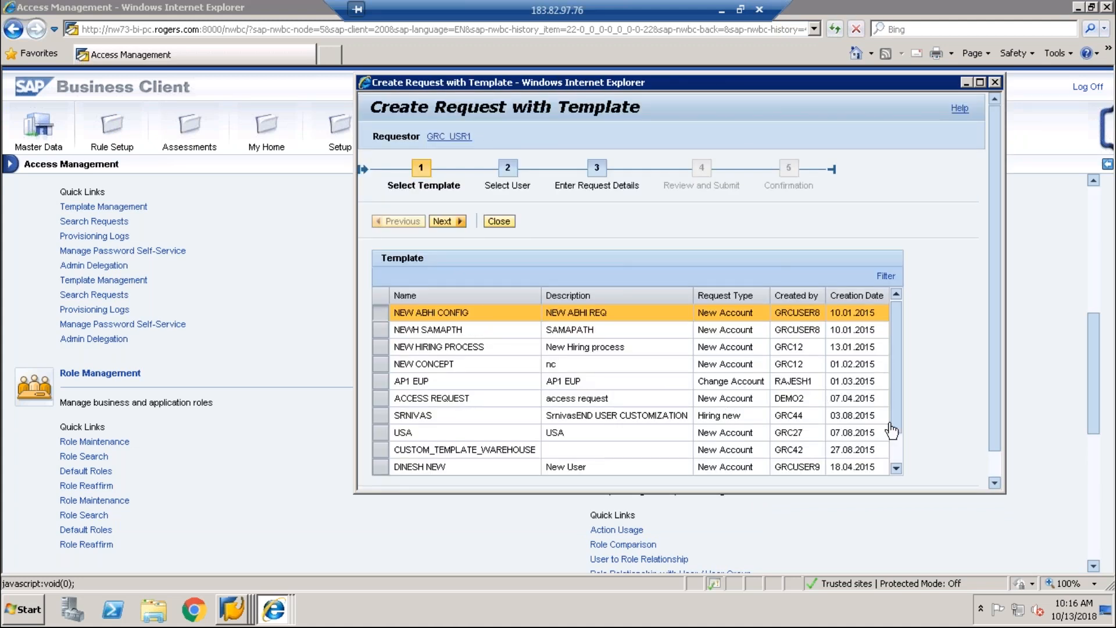
pyautogui.scroll(-1, 895, 439)
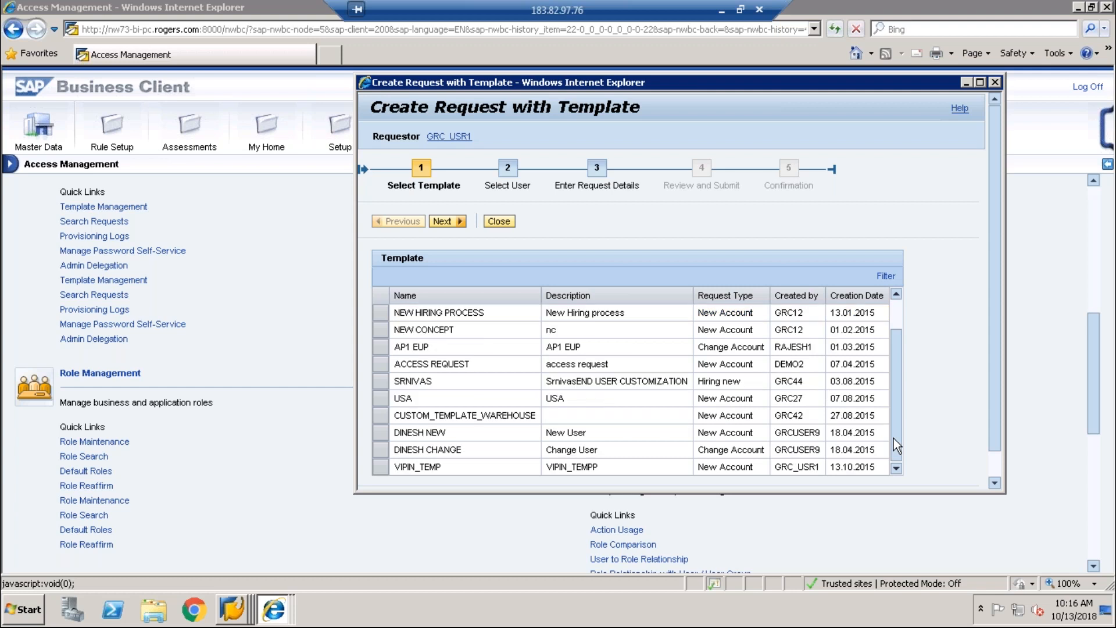
pyautogui.click(383, 471)
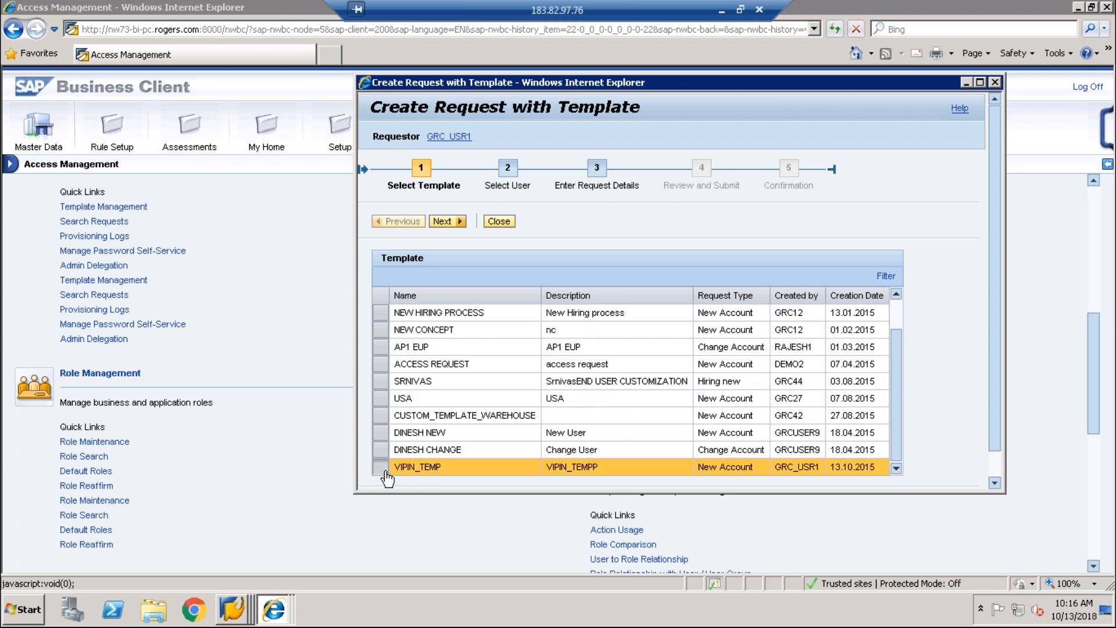
pyautogui.click(447, 221)
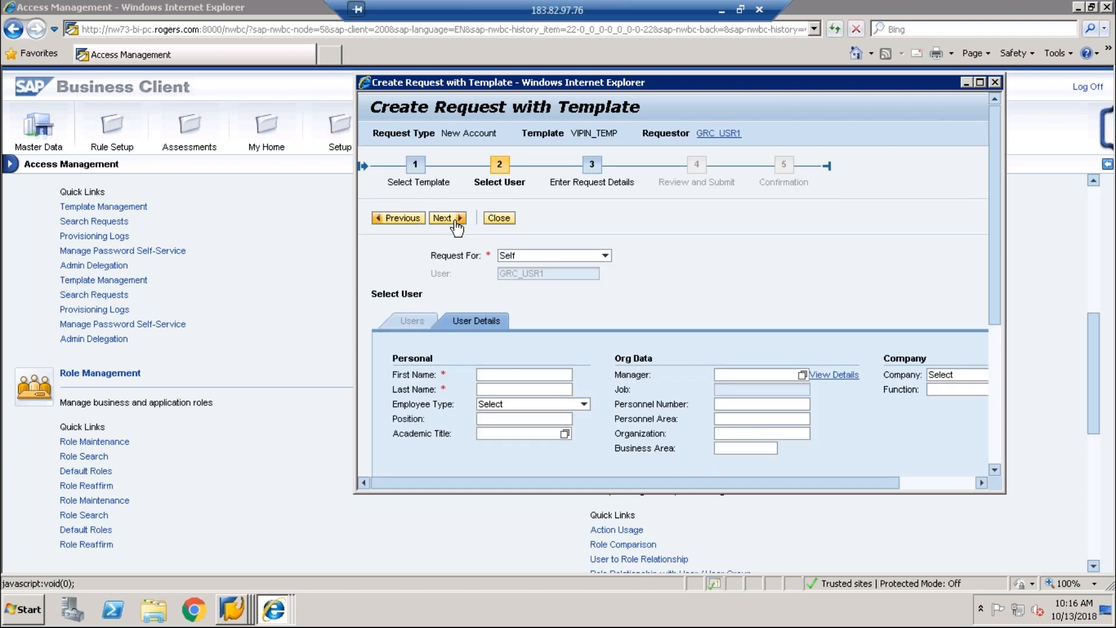
# Step: Set Request For to Other and enter the target user's ID
pyautogui.click(560, 251)
pyautogui.click(571, 256)
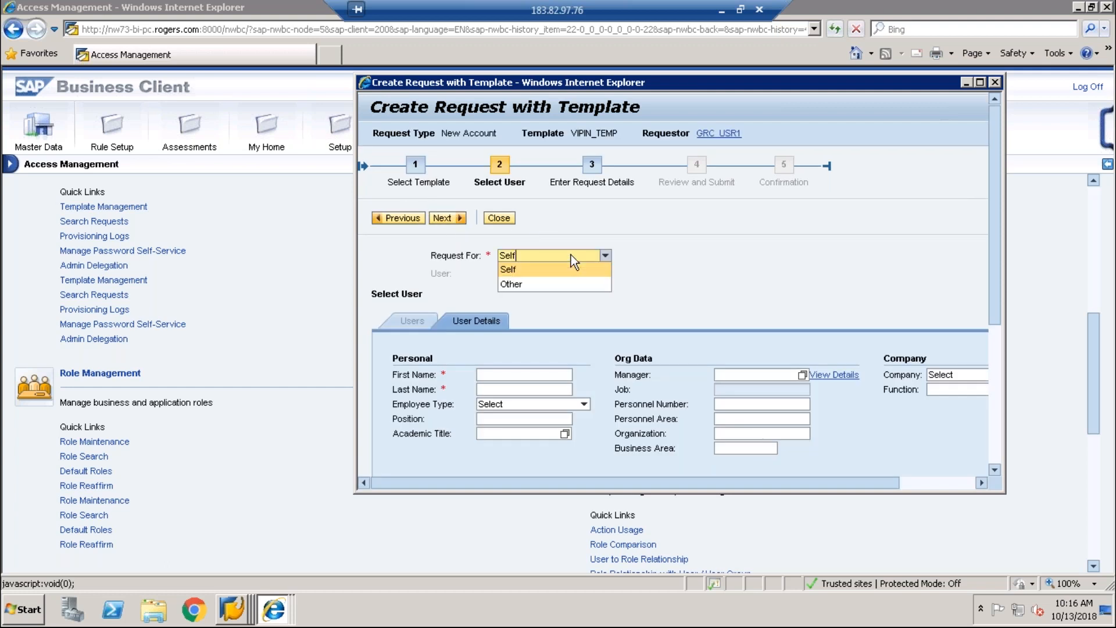
pyautogui.click(547, 281)
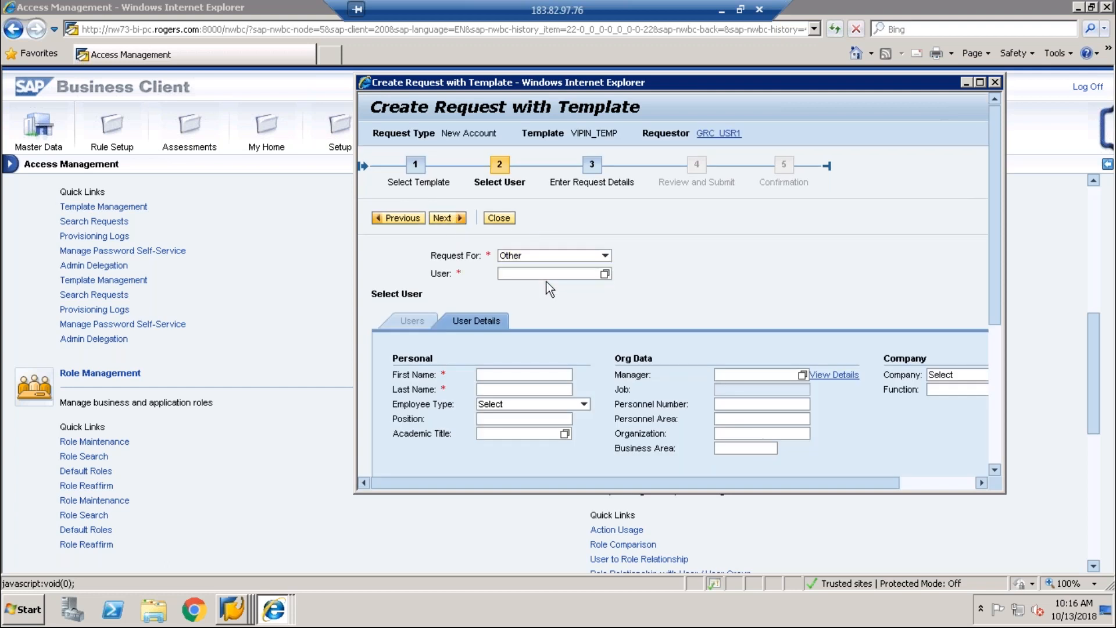
pyautogui.click(541, 275)
pyautogui.write('GRC')
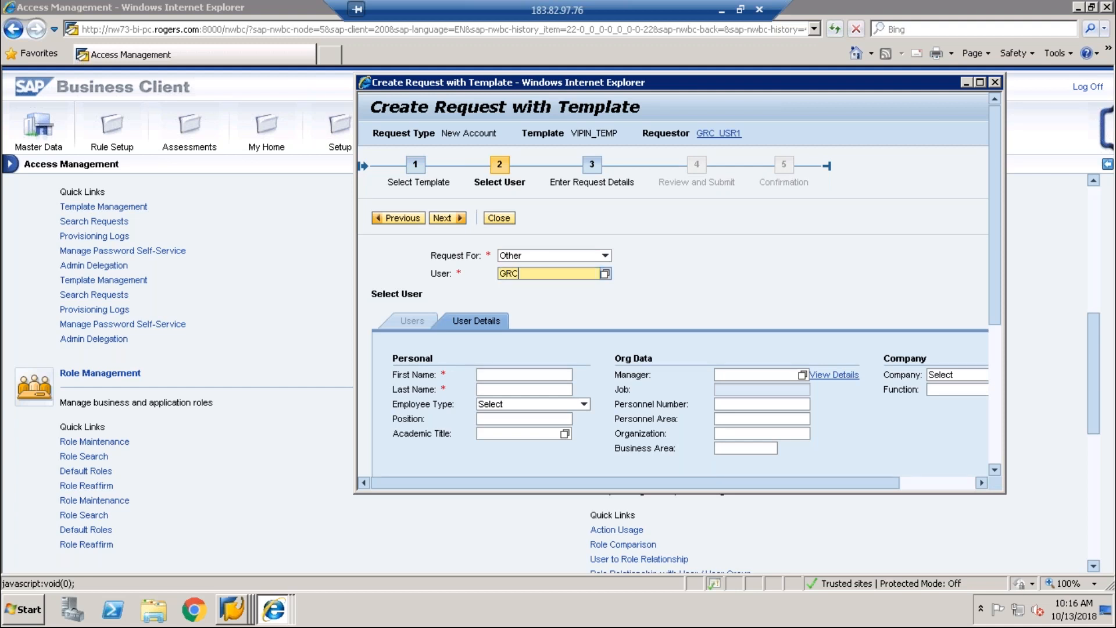
pyautogui.write('_VIPIN')
# Step: Fill in first and last name TESTING and the manager's ID
pyautogui.click(499, 375)
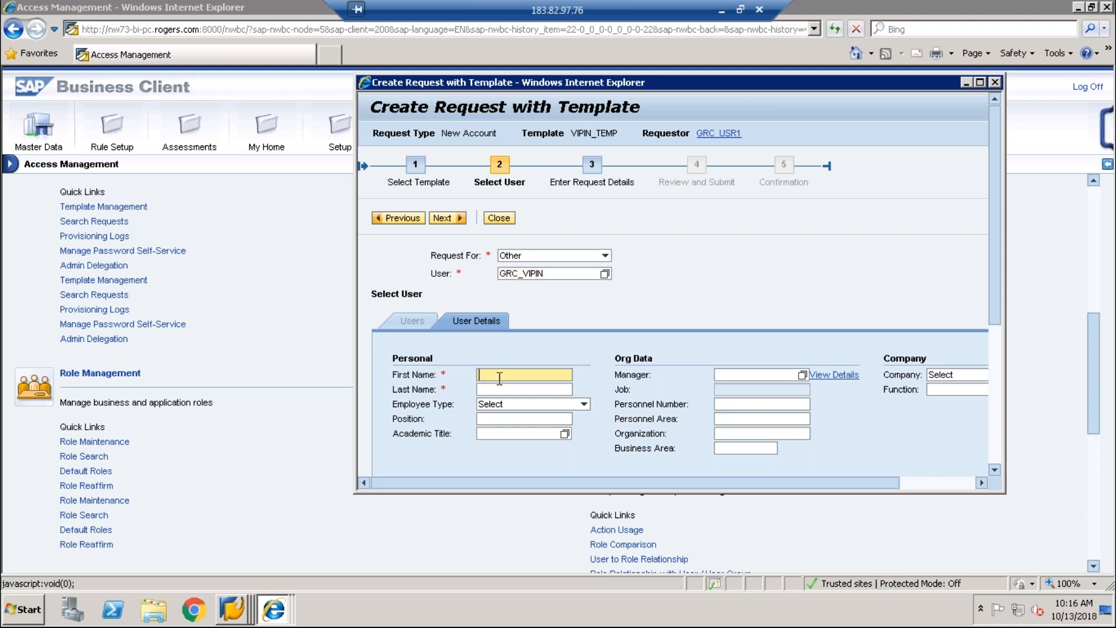
pyautogui.write('TESTING')
pyautogui.press('Tab')
pyautogui.write('ES')
pyautogui.press('BackSpace')
pyautogui.press('BackSpace')
pyautogui.write('TESTUN')
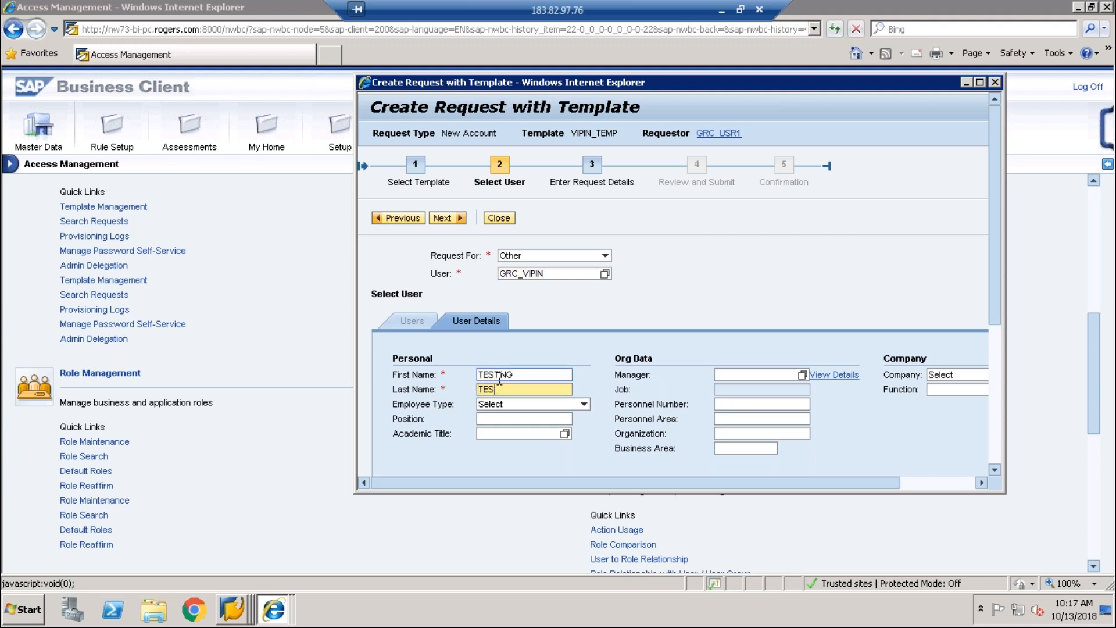
pyautogui.press('BackSpace')
pyautogui.press('BackSpace')
pyautogui.write('ING')
pyautogui.click(791, 374)
pyautogui.write('GRC')
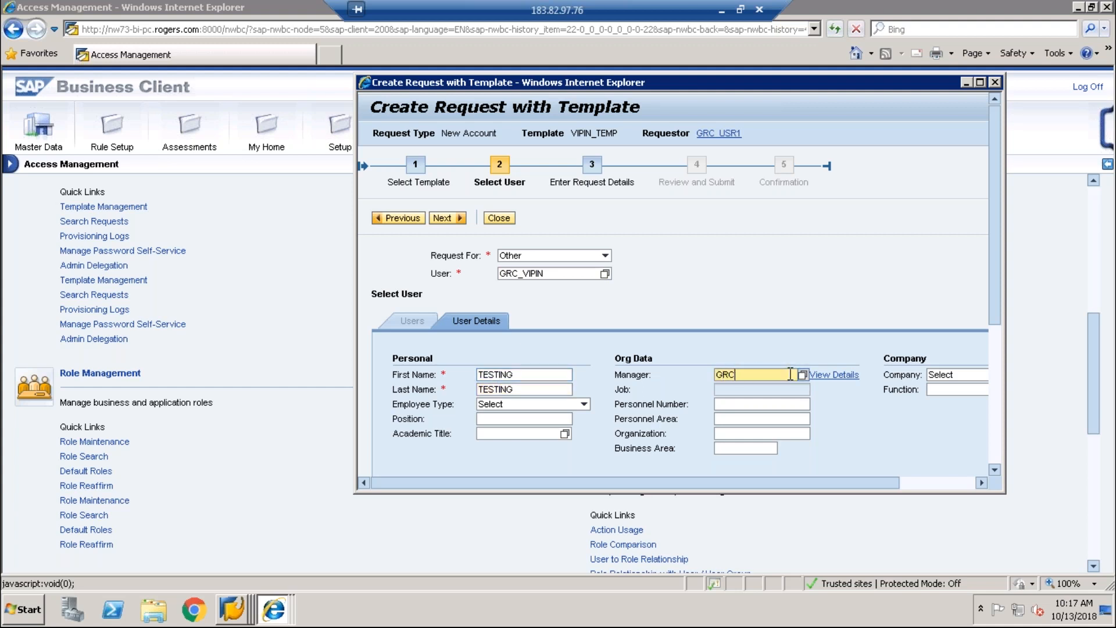
pyautogui.write('43')
# Step: Add the user's e-mail address and advance to Enter Request Details
pyautogui.click(446, 220)
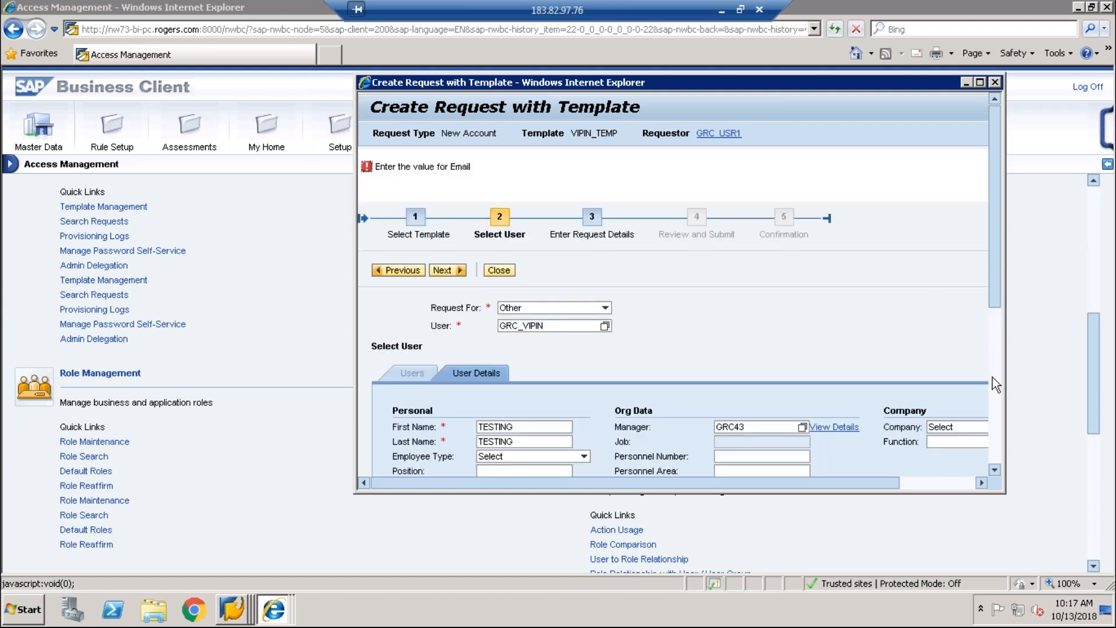
pyautogui.scroll(-4, 993, 377)
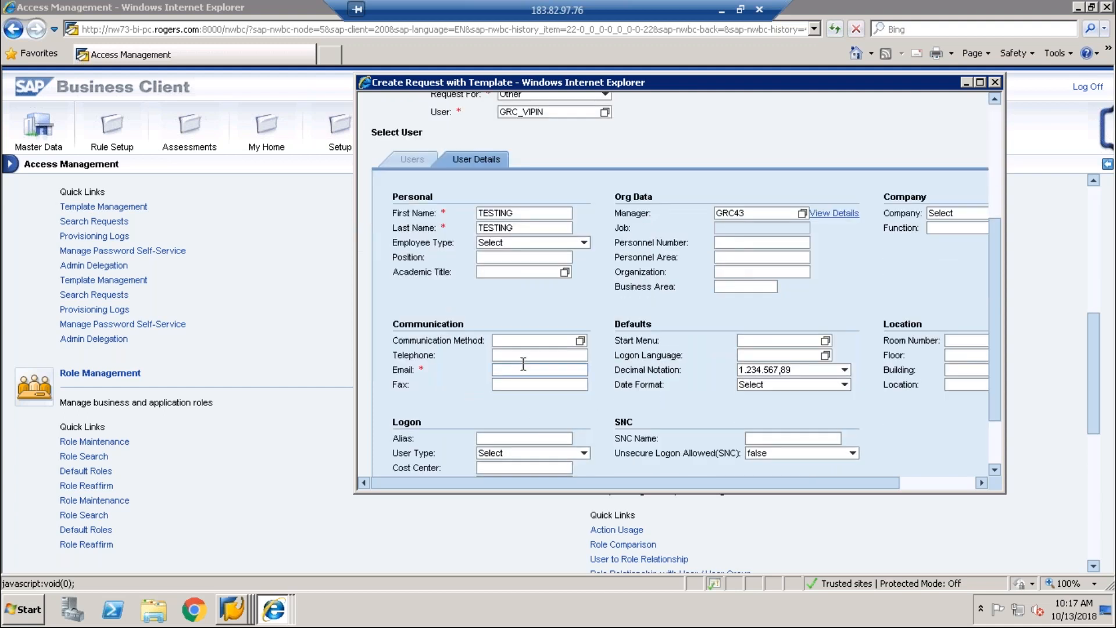
pyautogui.click(516, 370)
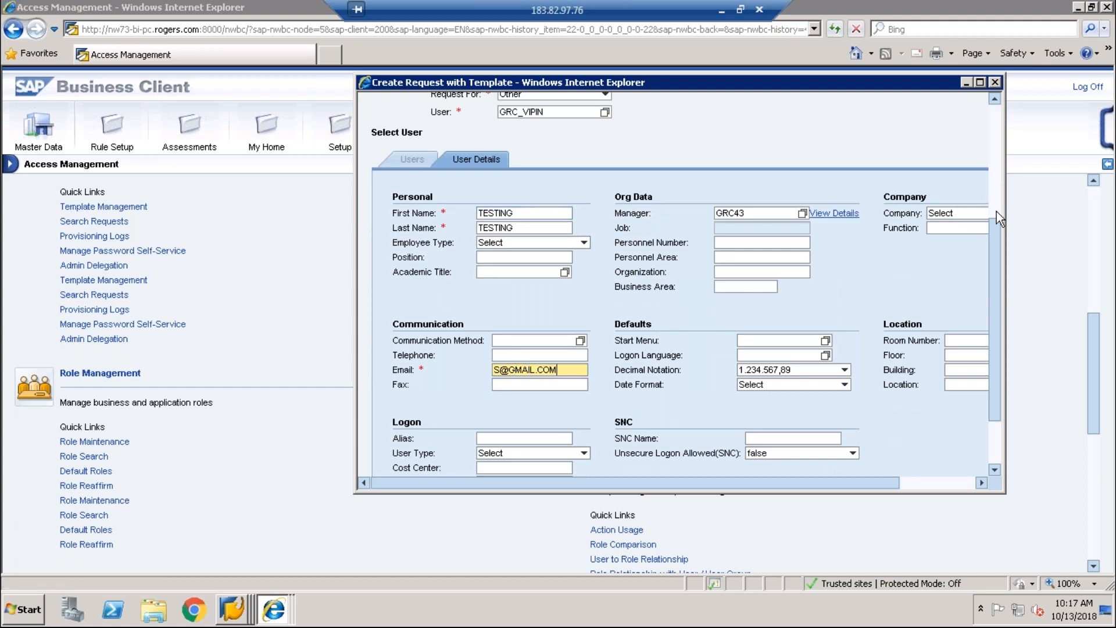
pyautogui.scroll(5, 997, 211)
pyautogui.click(443, 257)
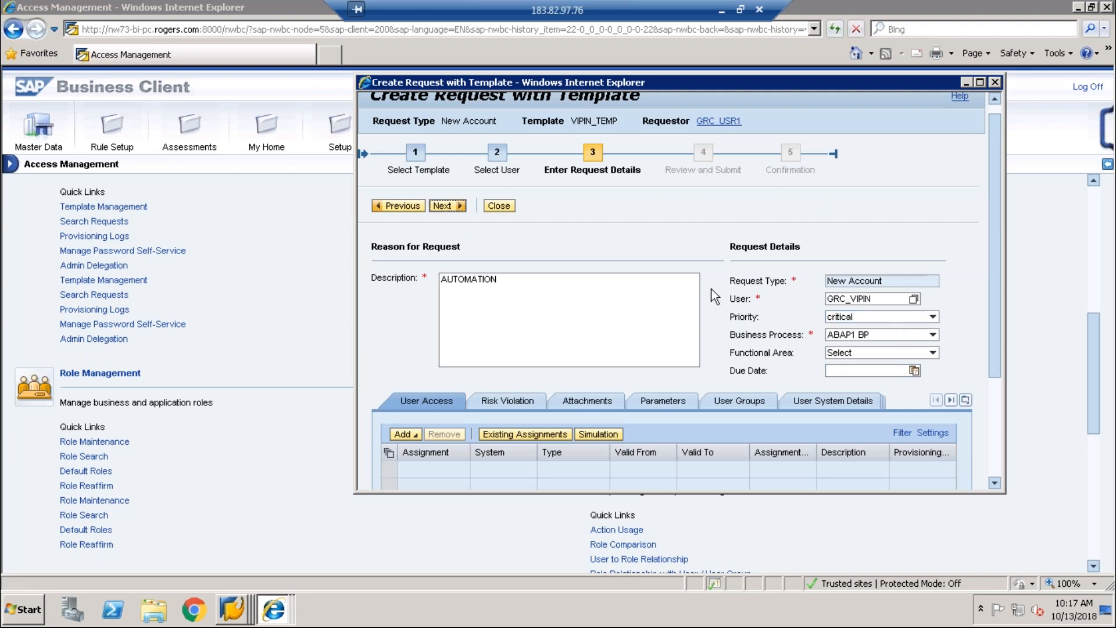
# Step: Check the user's existing assignments and dismiss the empty list
pyautogui.click(443, 210)
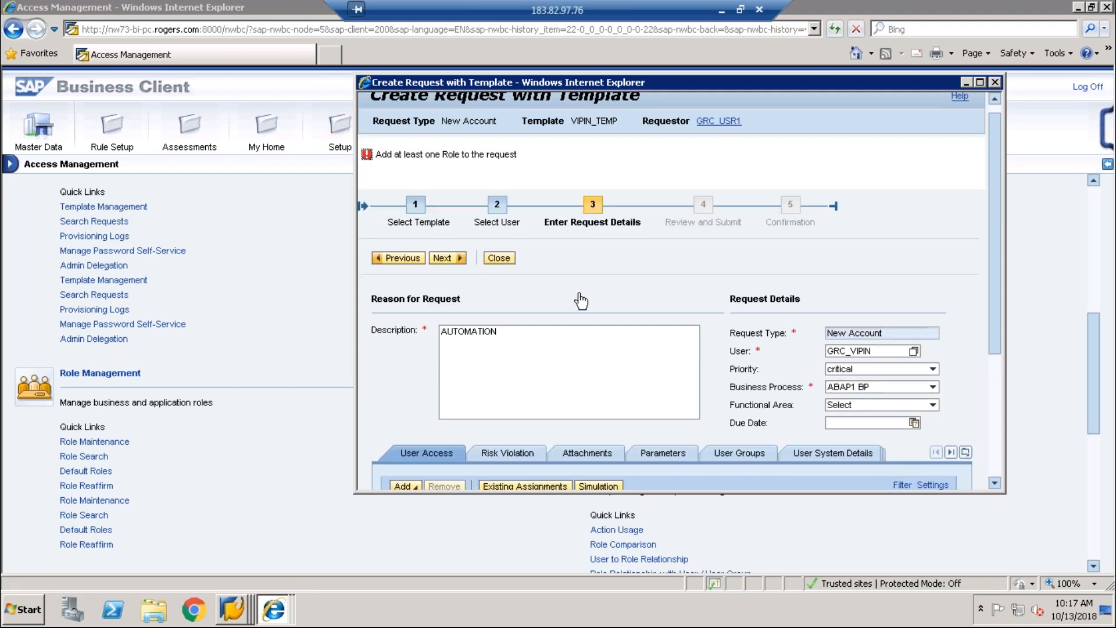
pyautogui.scroll(-2, 994, 334)
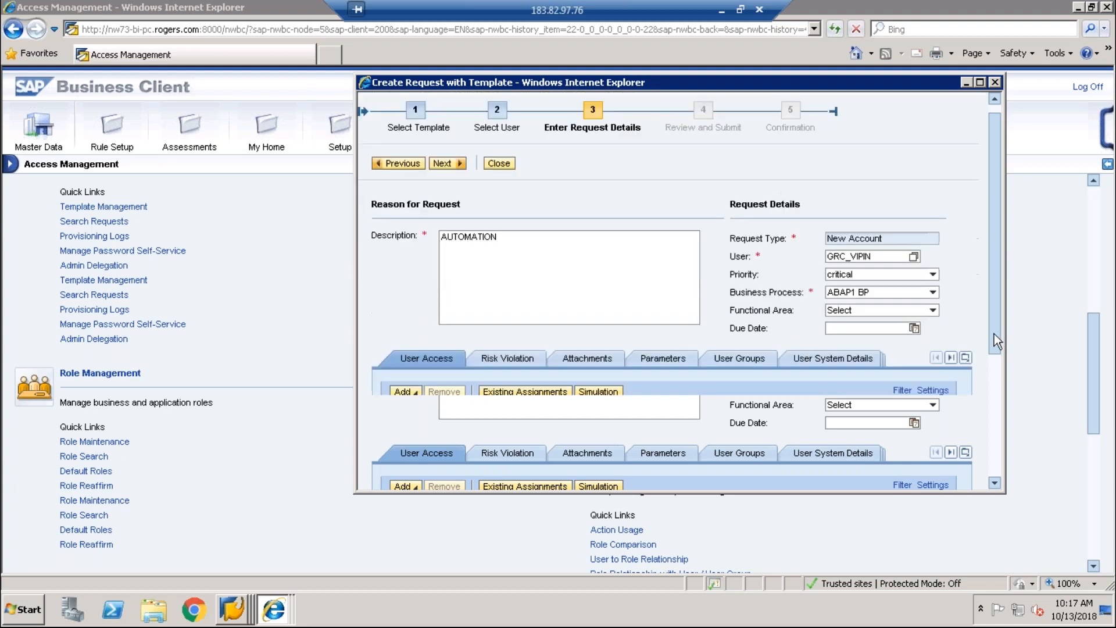
pyautogui.scroll(-2, 997, 368)
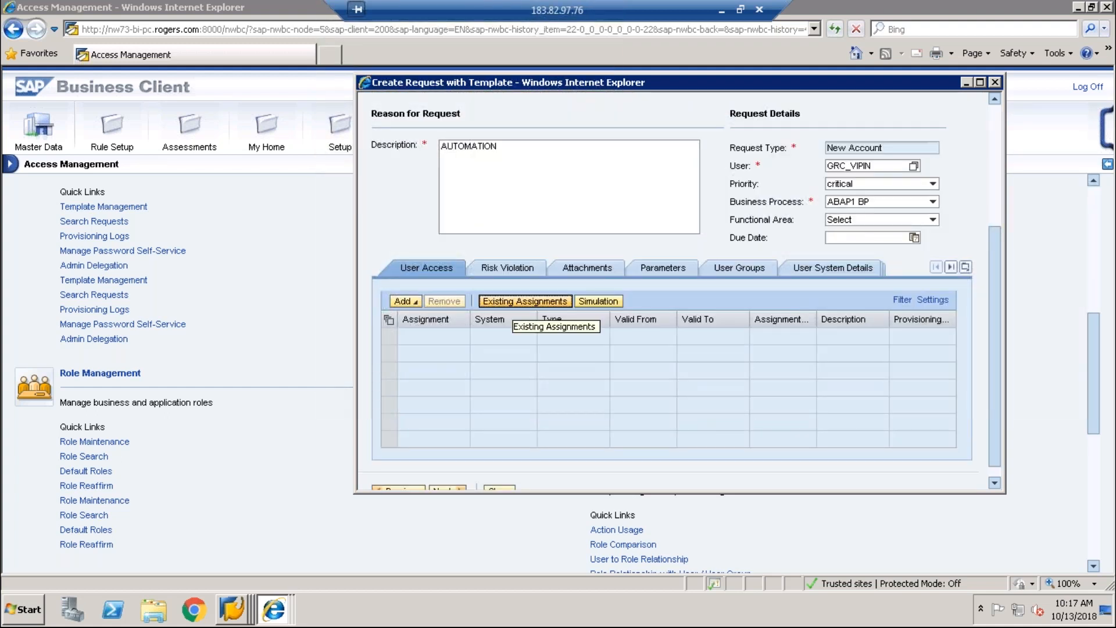
pyautogui.scroll(-1, 510, 304)
pyautogui.click(512, 286)
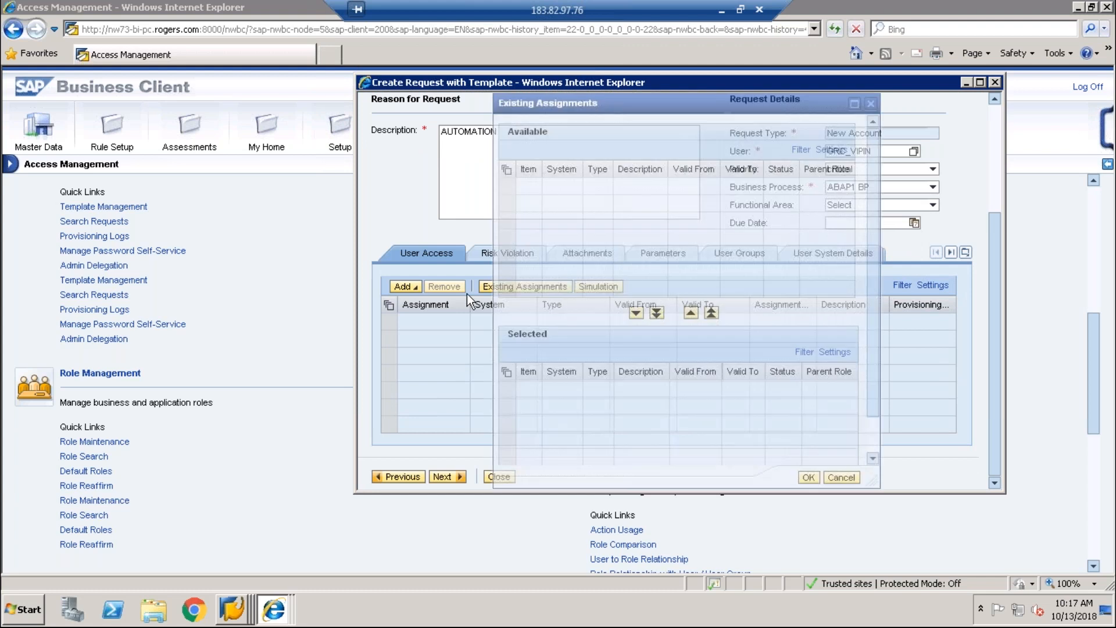
pyautogui.click(840, 478)
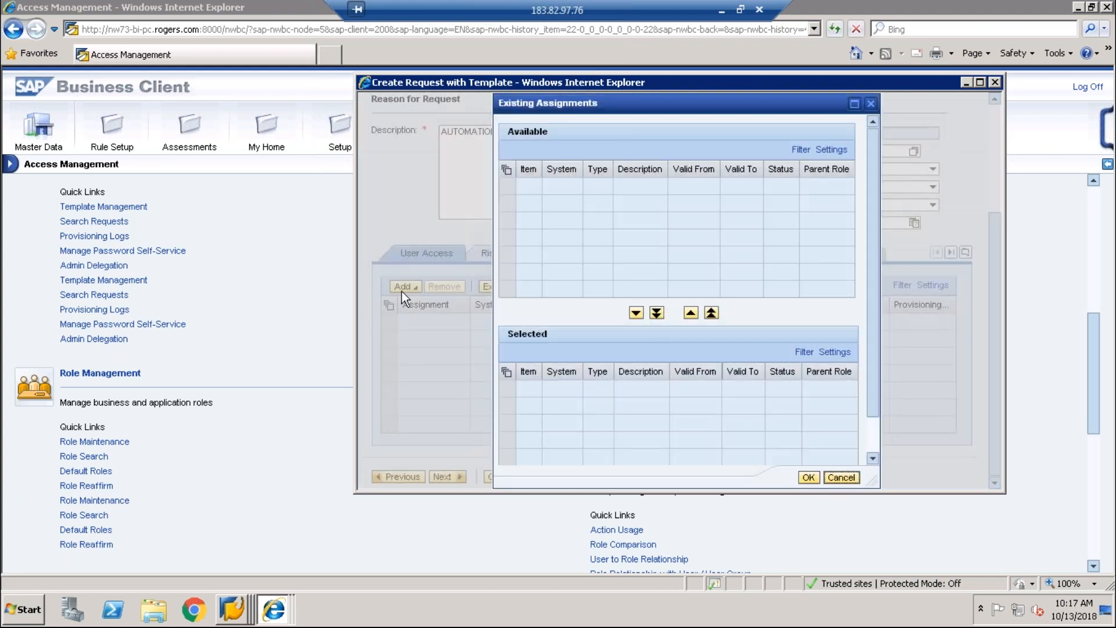
# Step: Add role Z6_SAP_EHS_HSM_FR to the selected roles and confirm it for the request
pyautogui.click(405, 286)
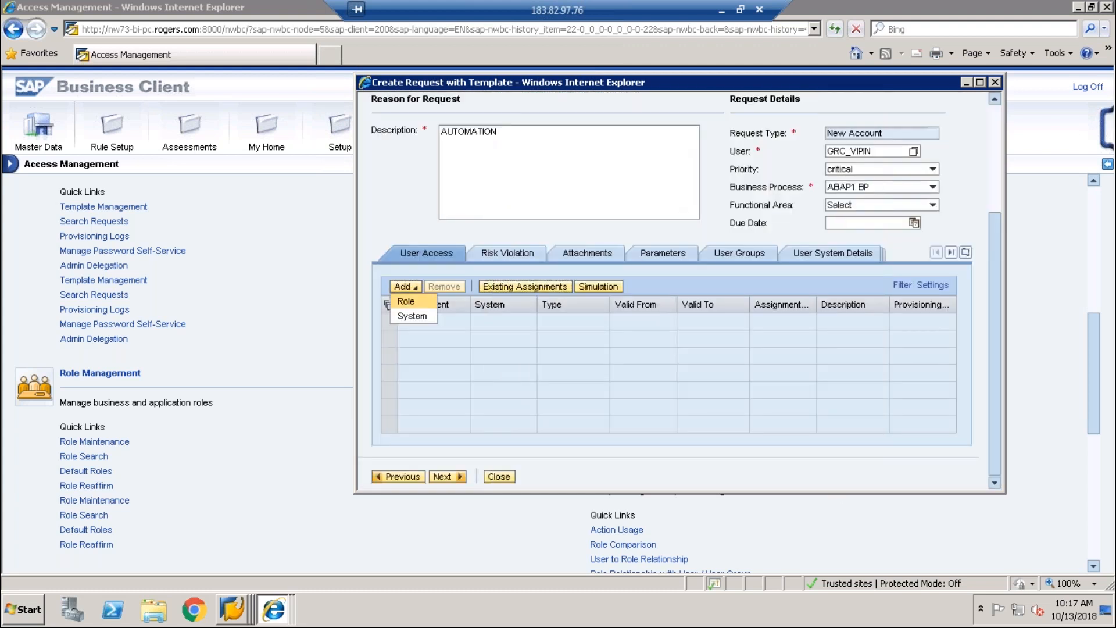
pyautogui.click(406, 301)
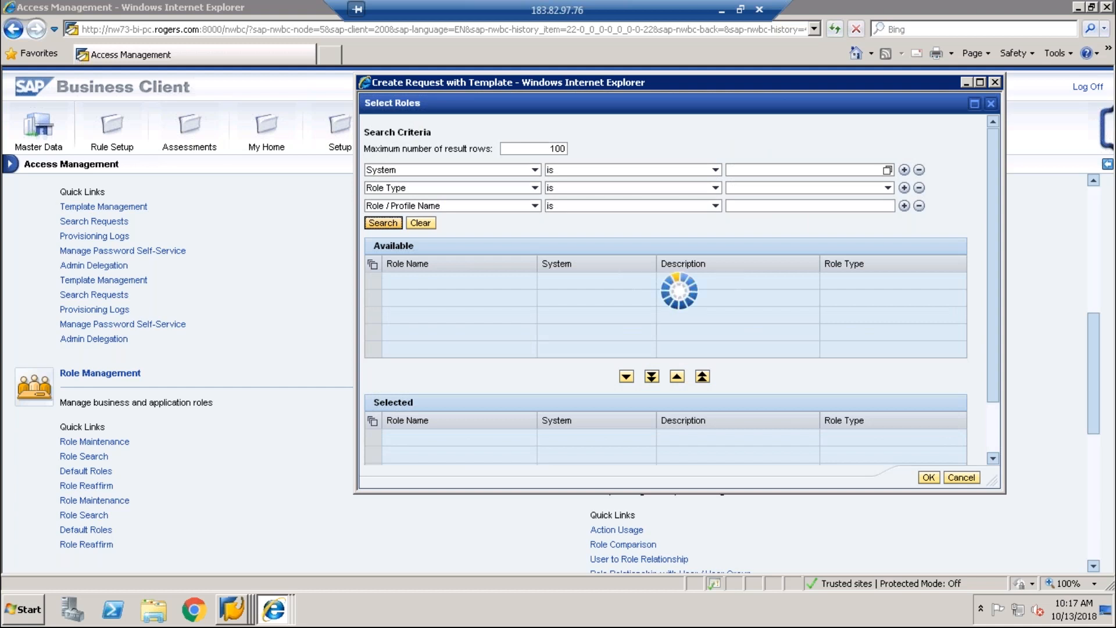
pyautogui.click(373, 281)
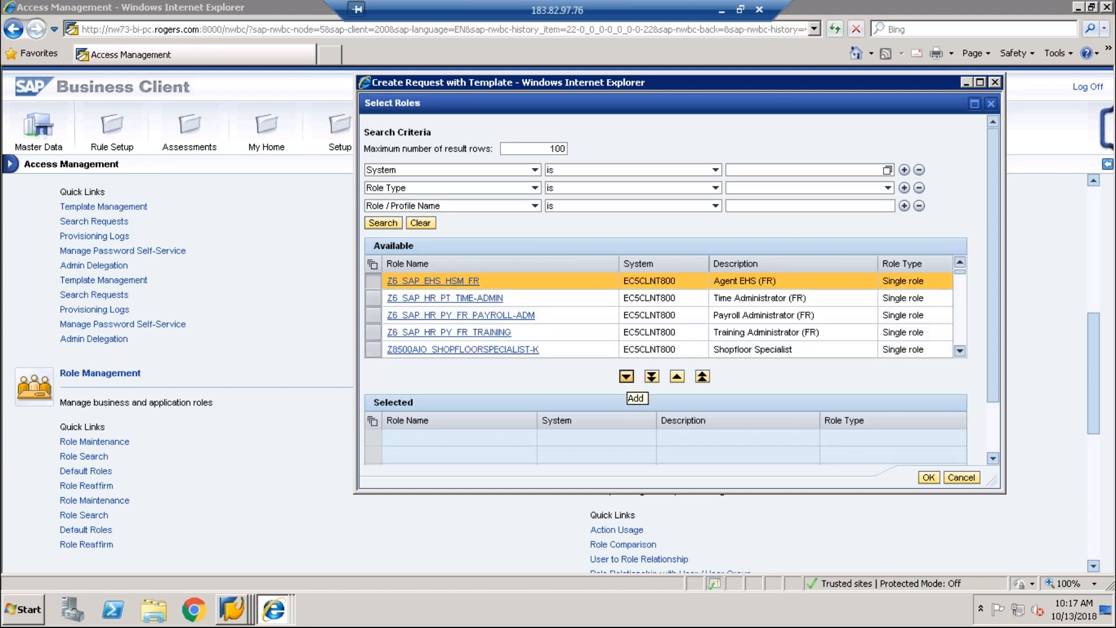
pyautogui.click(626, 377)
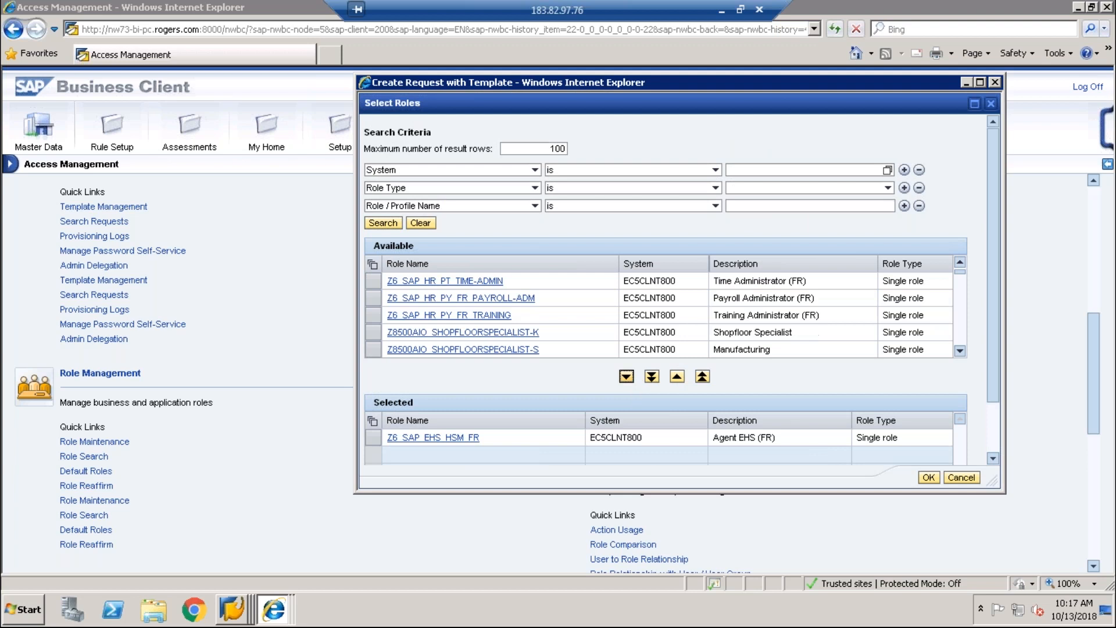
pyautogui.click(929, 477)
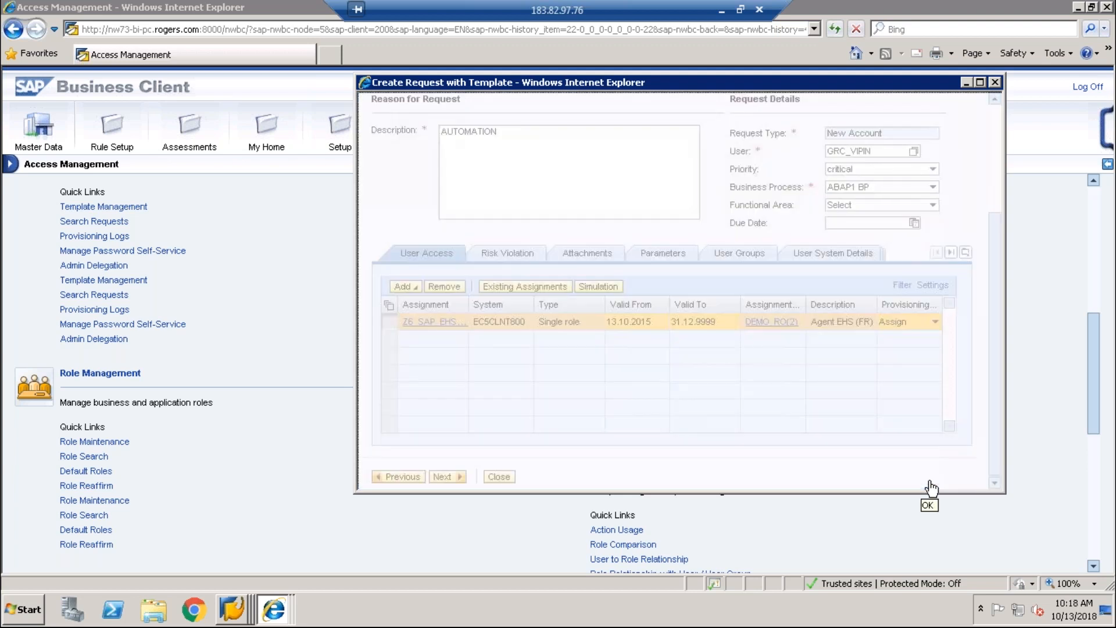
pyautogui.moveTo(994, 291); pyautogui.dragTo(990, 211)
# Step: Review the request details, return to the Create Request window, and submit the access request
pyautogui.click(445, 182)
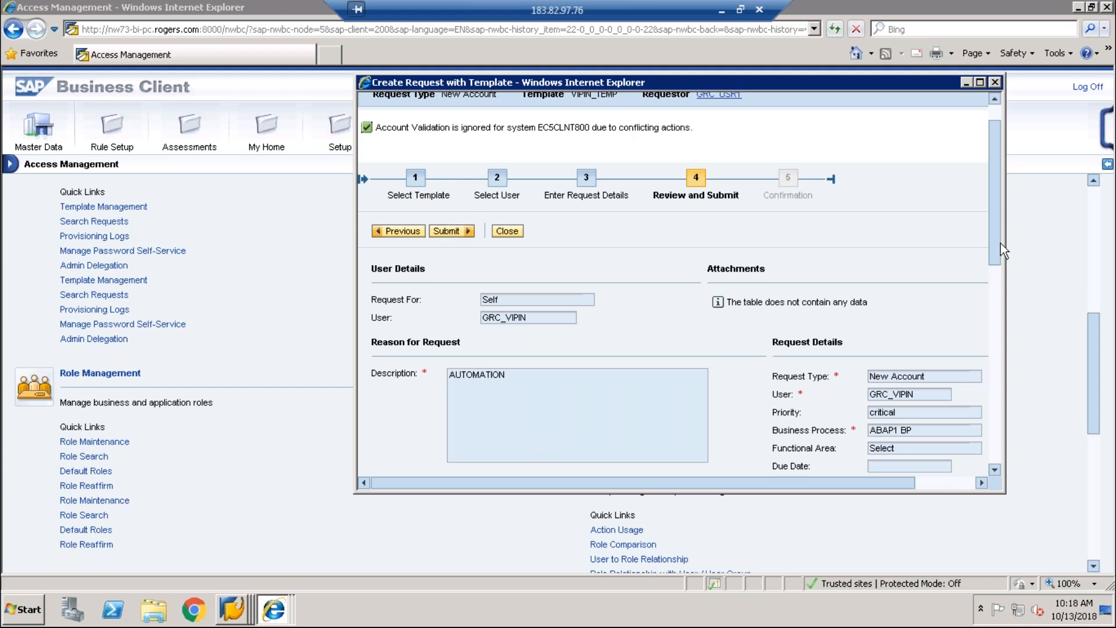
pyautogui.moveTo(1000, 271); pyautogui.dragTo(1009, 430)
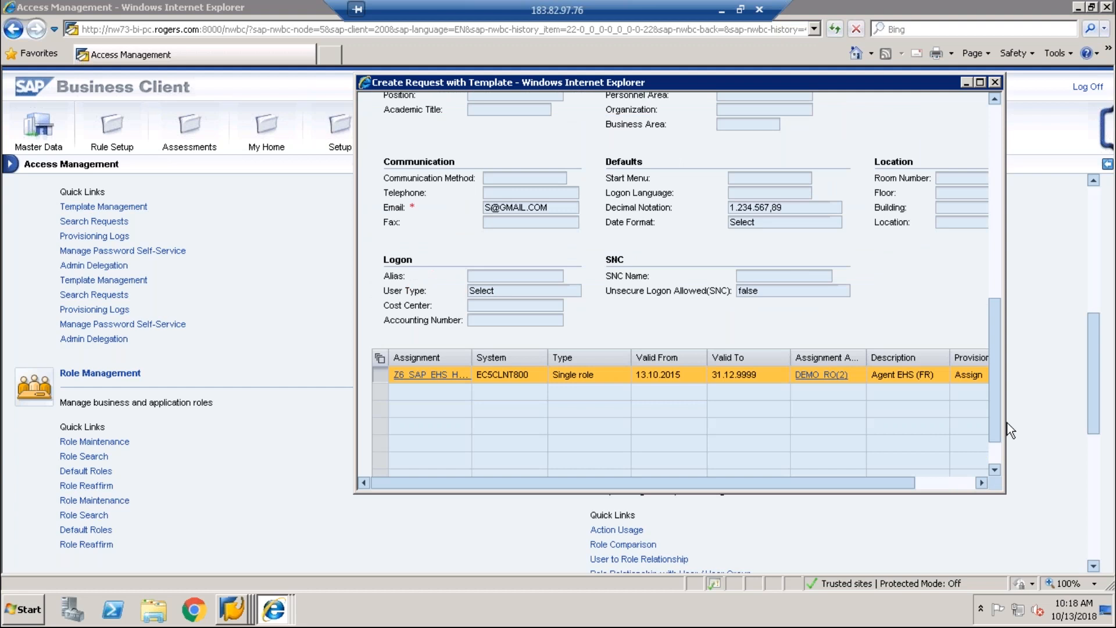
pyautogui.click(1008, 424)
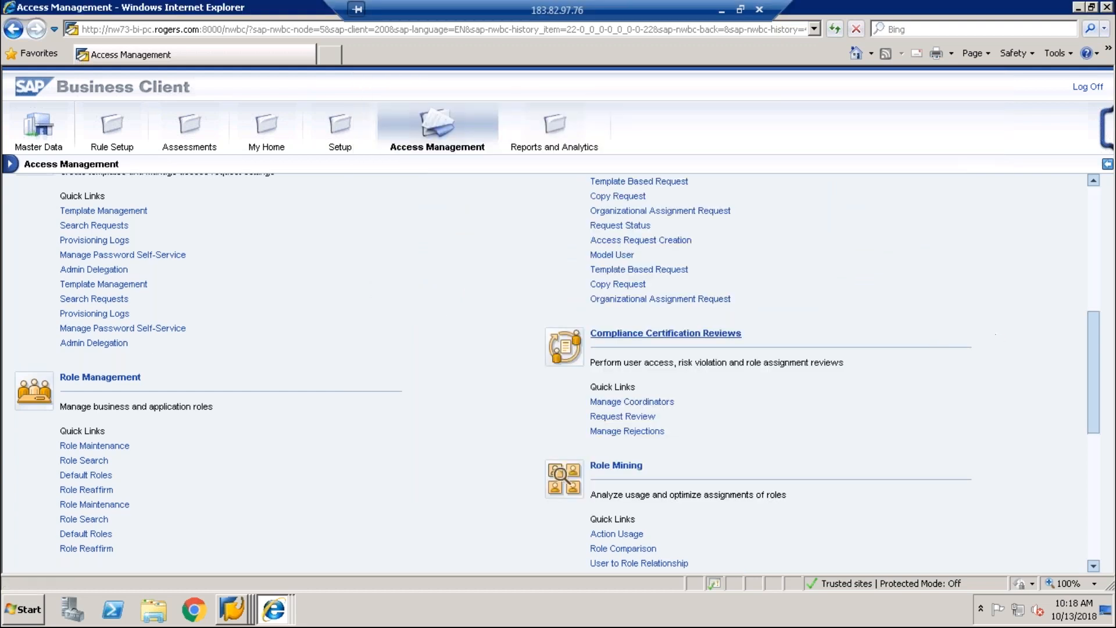
pyautogui.moveTo(282, 619)
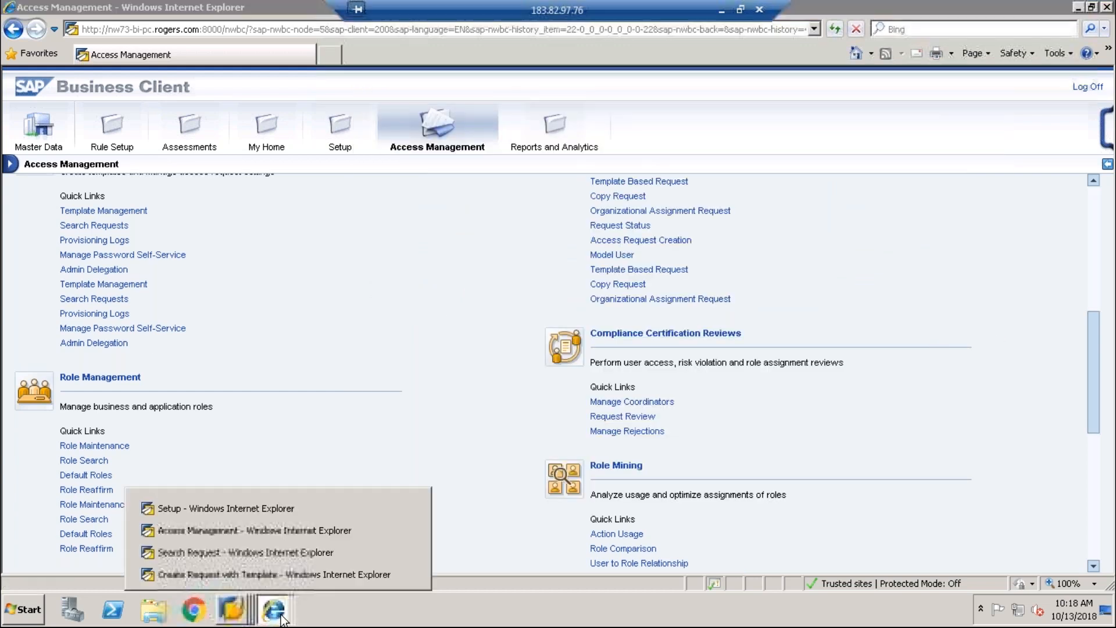
pyautogui.click(284, 581)
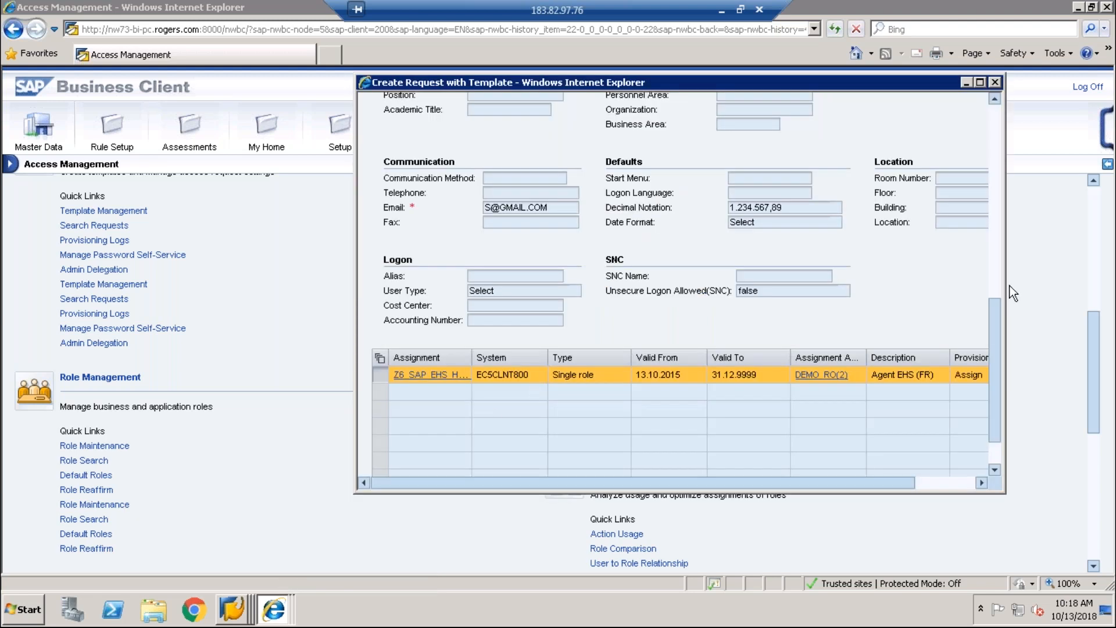
pyautogui.scroll(6, 986, 274)
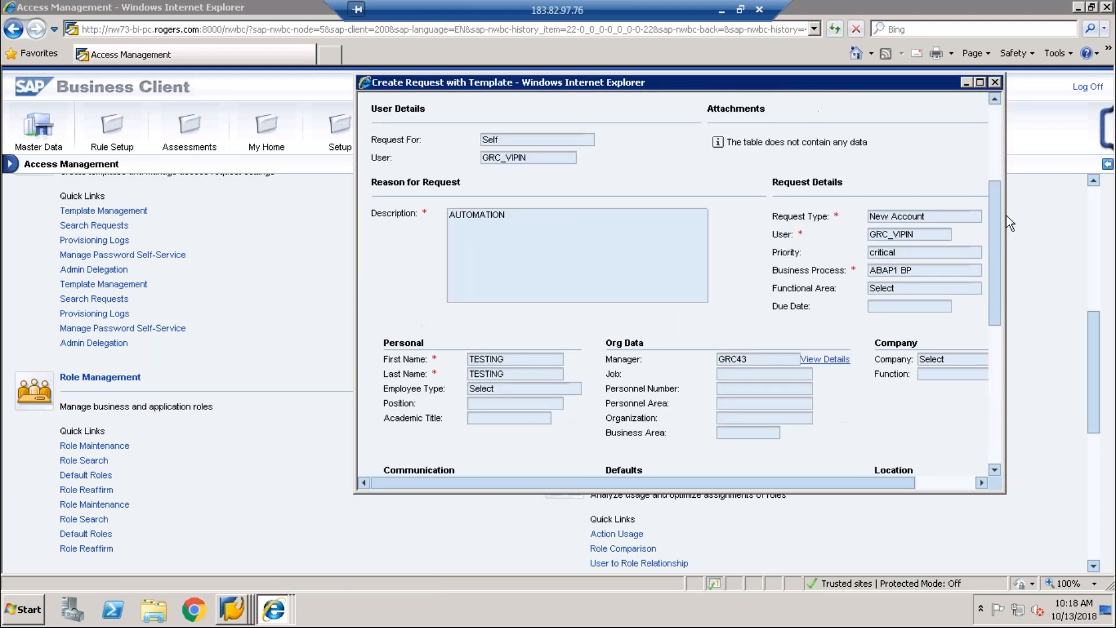
pyautogui.scroll(2, 1006, 208)
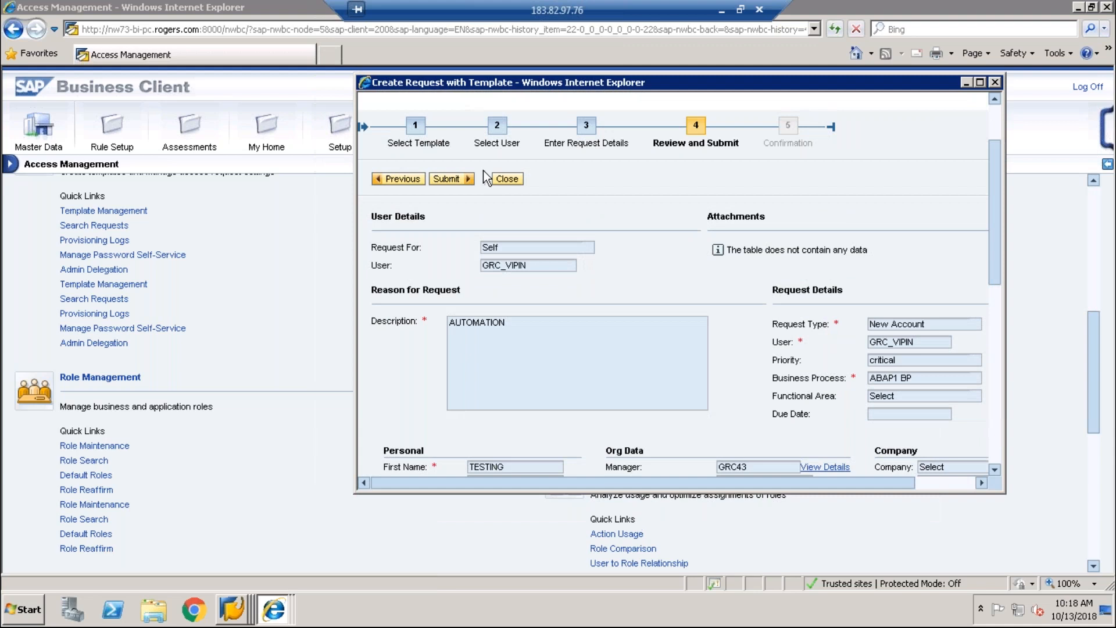
pyautogui.click(452, 179)
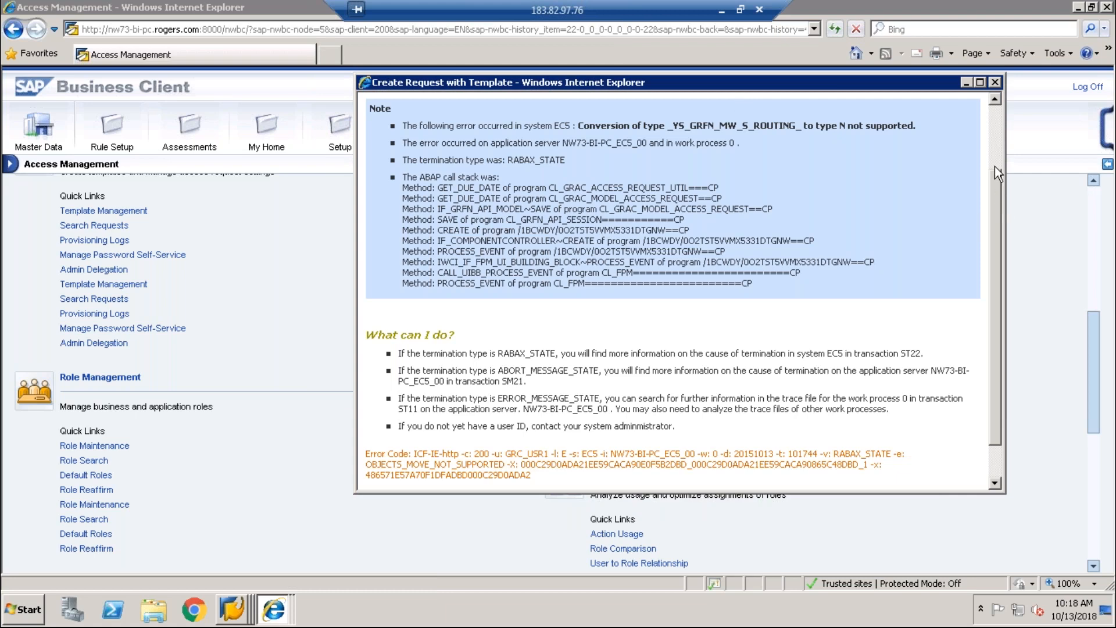
# Step: Move the 'Error while processing your query' window aside to read it, then close it
pyautogui.scroll(2, 995, 167)
pyautogui.moveTo(946, 83); pyautogui.dragTo(684, 93)
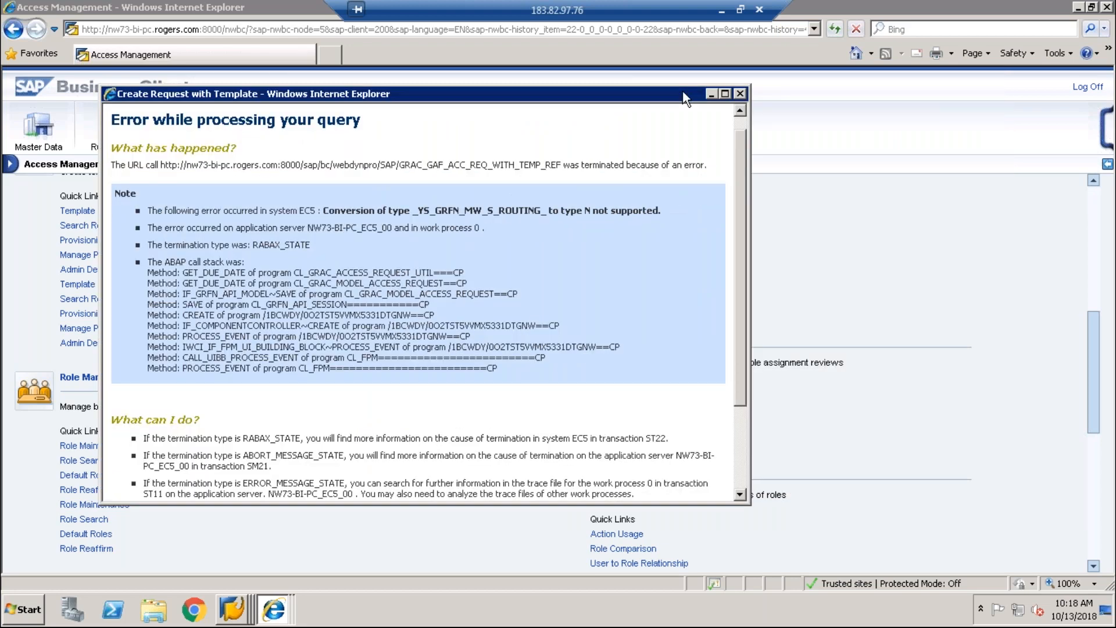
pyautogui.click(740, 94)
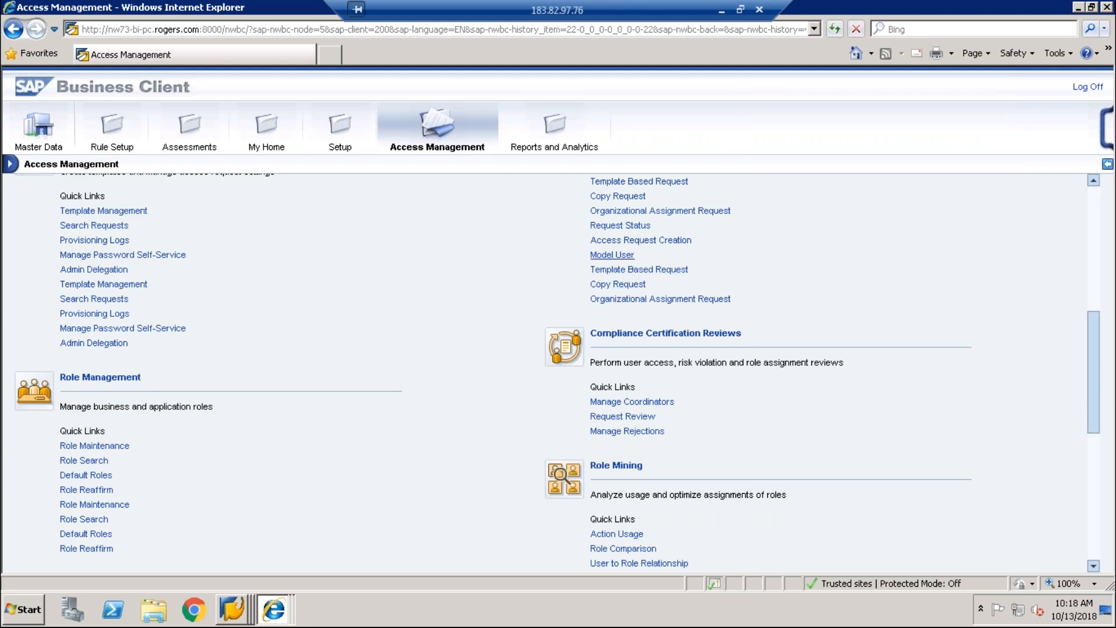
# Step: Start a Model User request for another user and enter the target user's ID
pyautogui.click(612, 255)
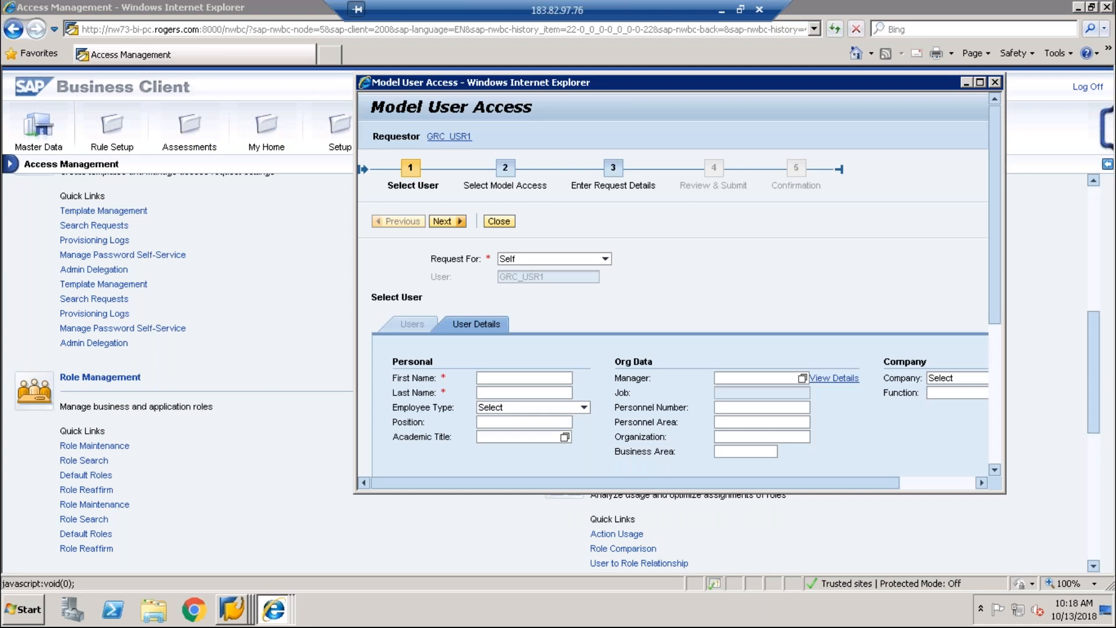
pyautogui.click(605, 259)
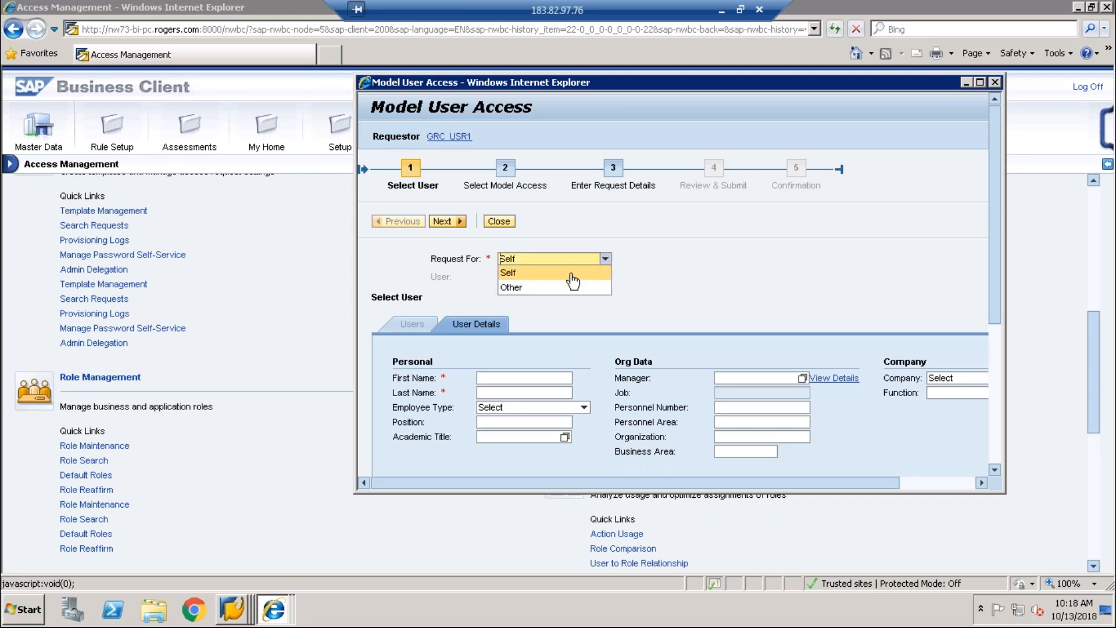
pyautogui.click(548, 291)
pyautogui.click(549, 278)
pyautogui.write('GRC_43')
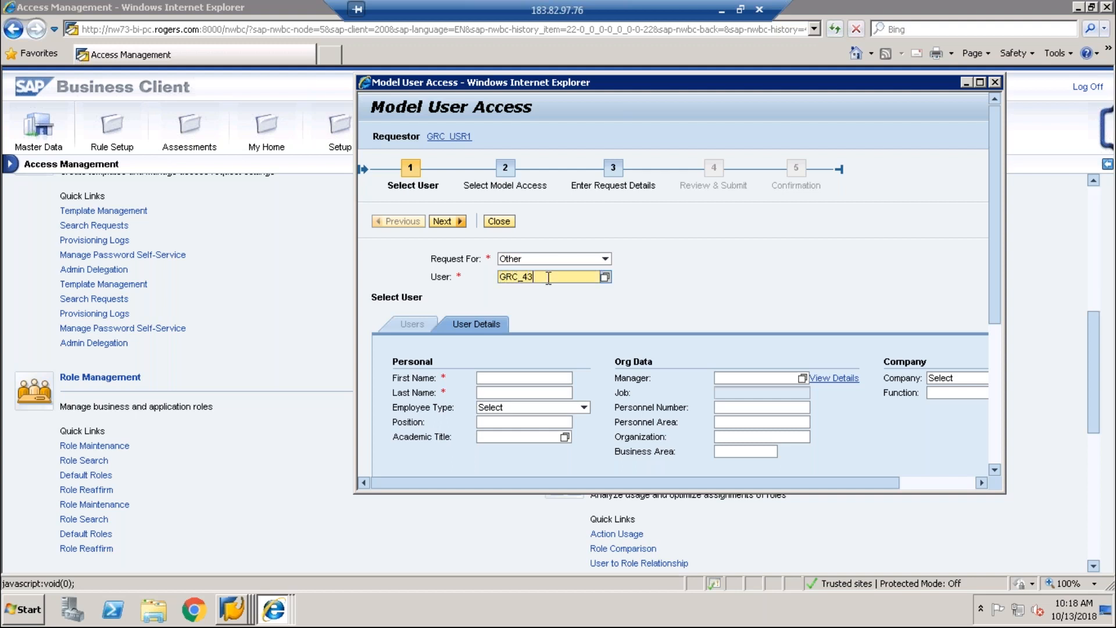
# Step: Enter the user's first name and last name
pyautogui.click(495, 379)
pyautogui.write('TESTIN')
pyautogui.press('Tab')
pyautogui.write('T')
pyautogui.click(495, 382)
pyautogui.write('ESTITIN')
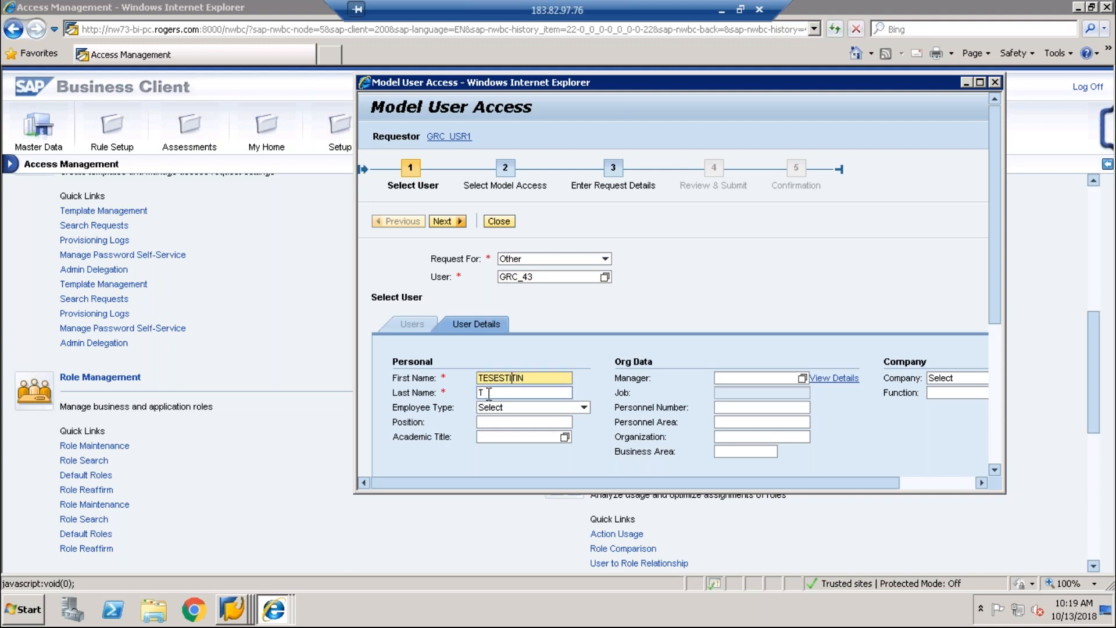
pyautogui.click(488, 393)
pyautogui.write('ESTING')
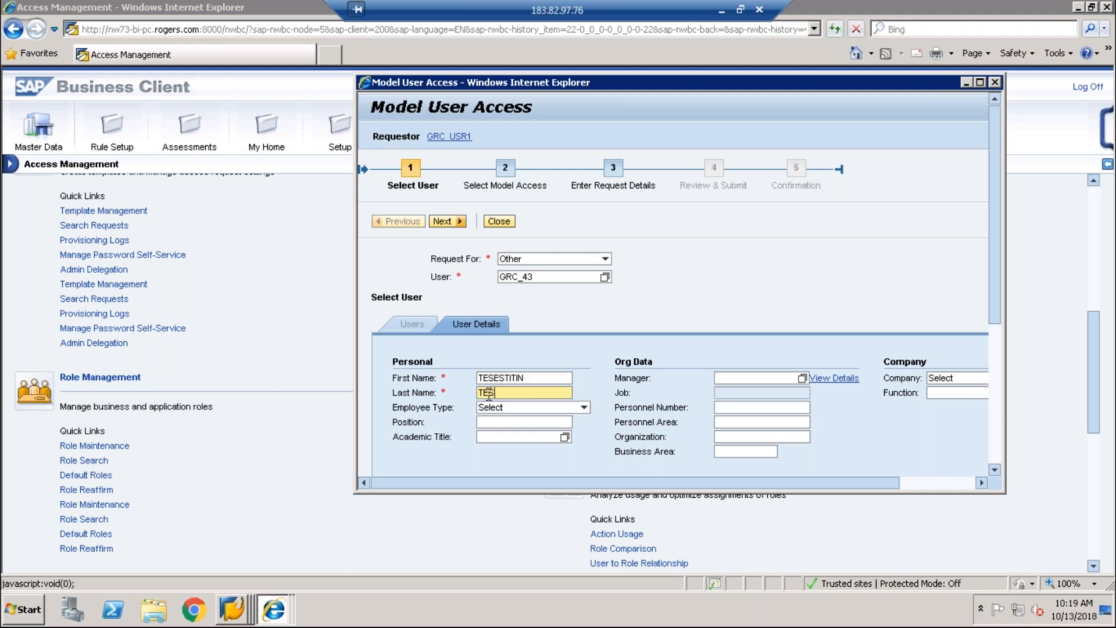
pyautogui.press('Tab')
pyautogui.press('Tab')
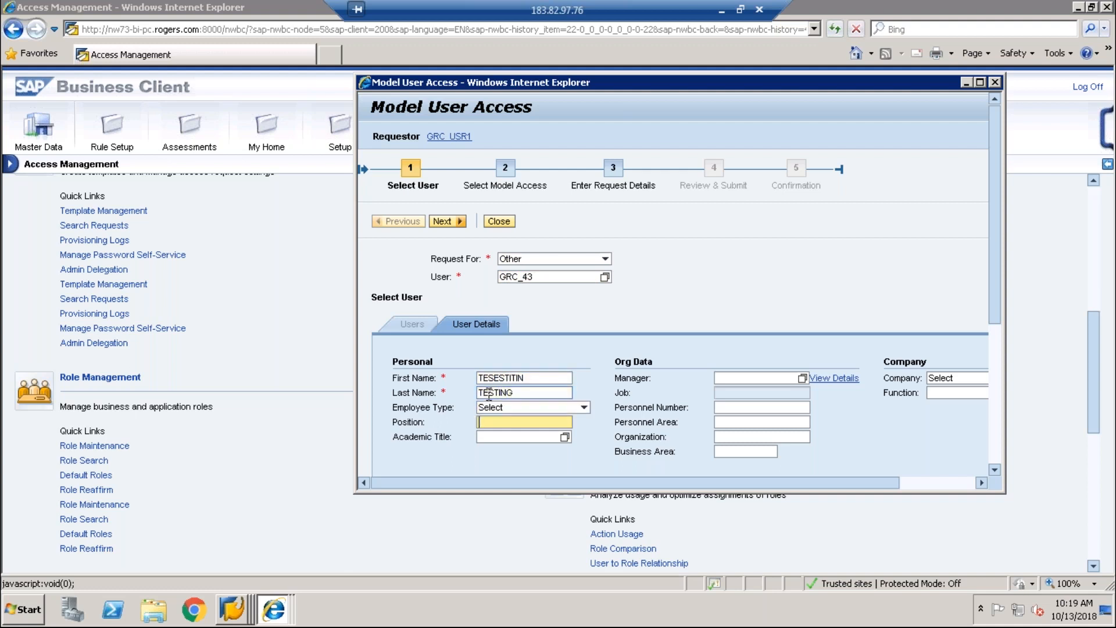
# Step: Enter the manager's user ID and the contact's e-mail, then continue to model access
pyautogui.click(743, 378)
pyautogui.write('GRC')
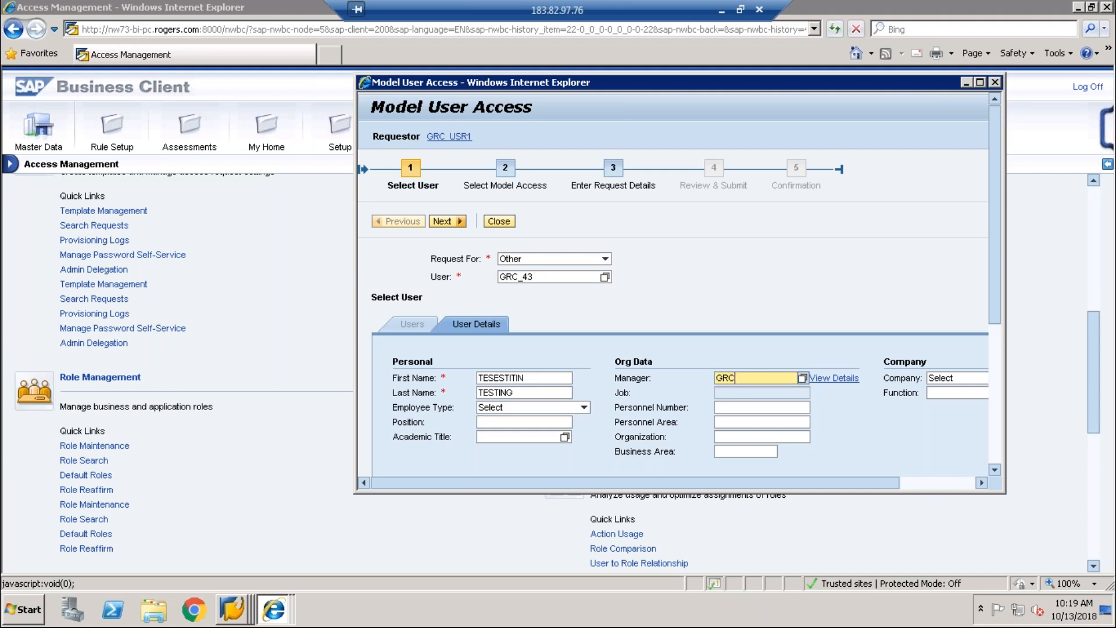
pyautogui.write('43')
pyautogui.scroll(-3, 1004, 396)
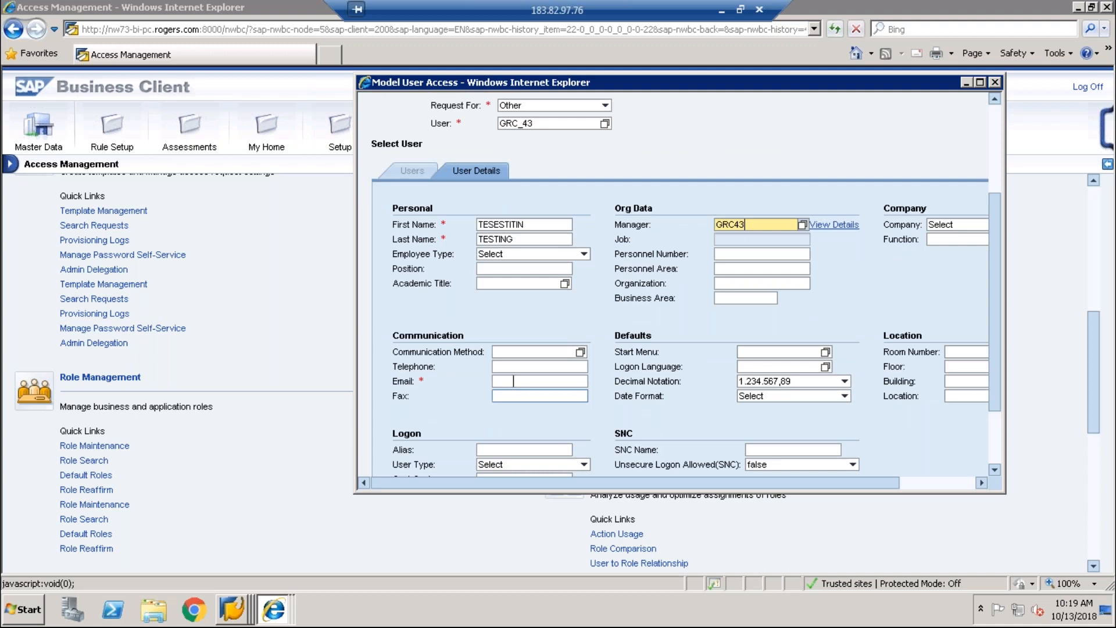
pyautogui.click(513, 381)
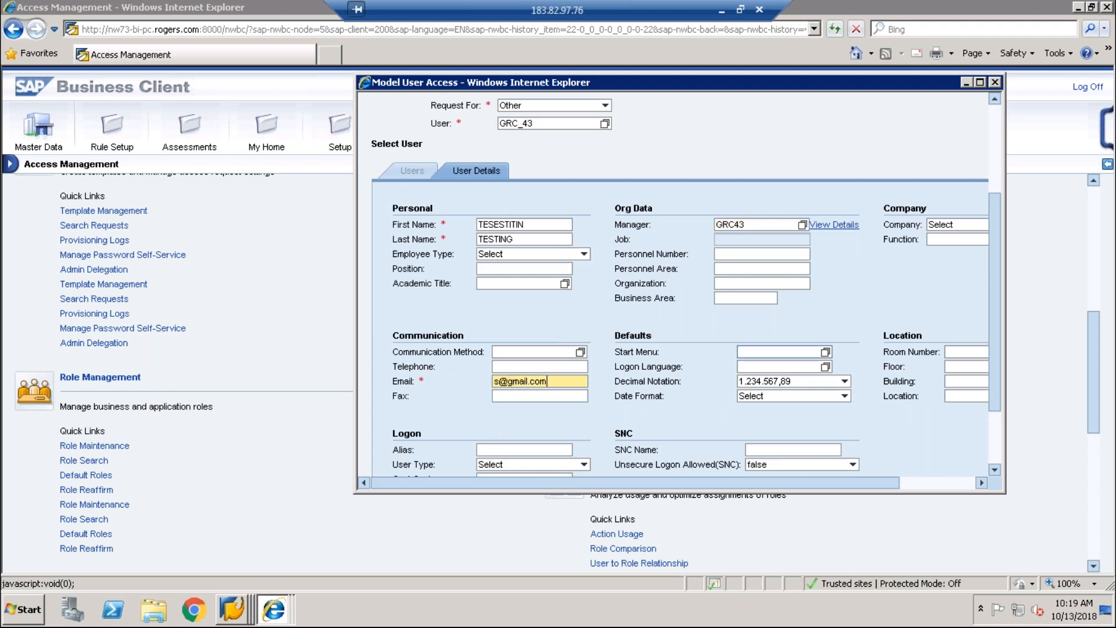
pyautogui.scroll(3, 989, 315)
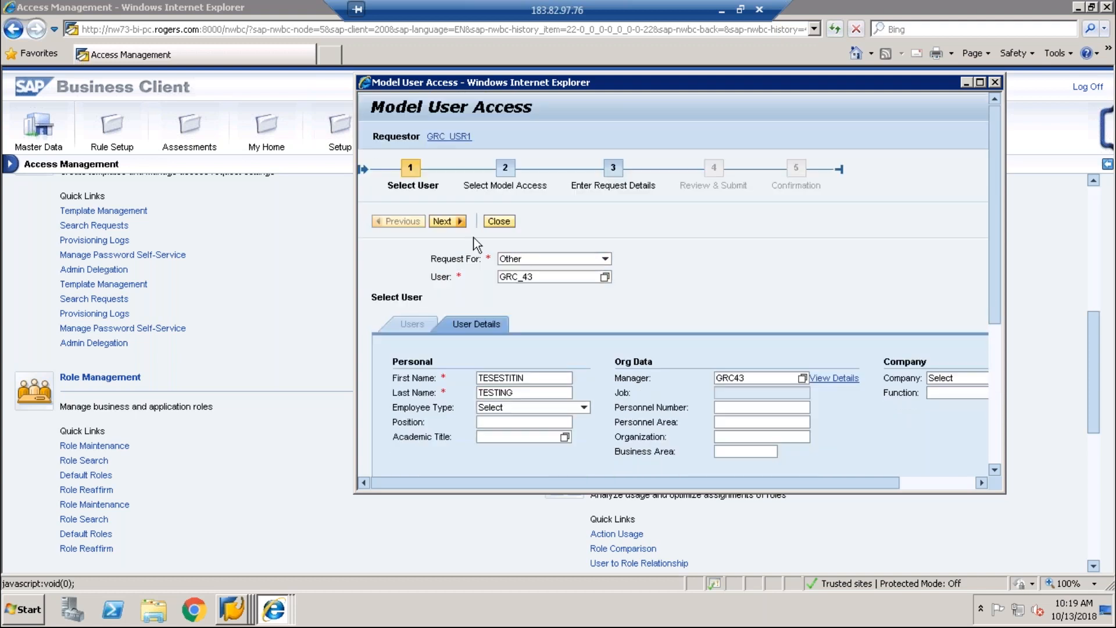
pyautogui.click(459, 225)
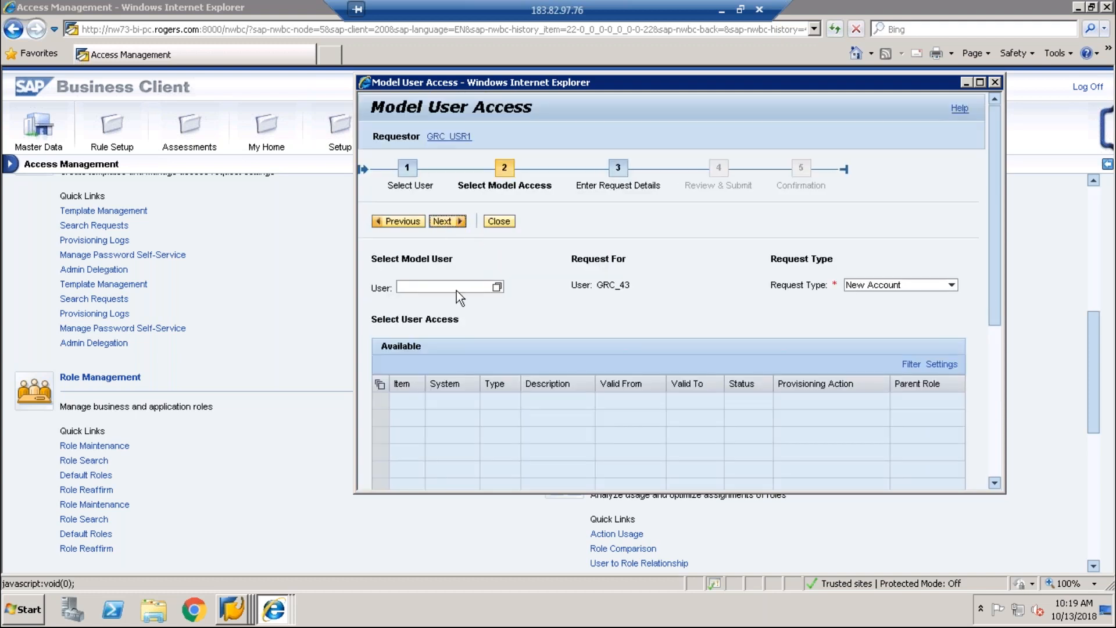
# Step: Keep New Account as the request type and load the model user's available roles
pyautogui.click(934, 281)
pyautogui.click(934, 281)
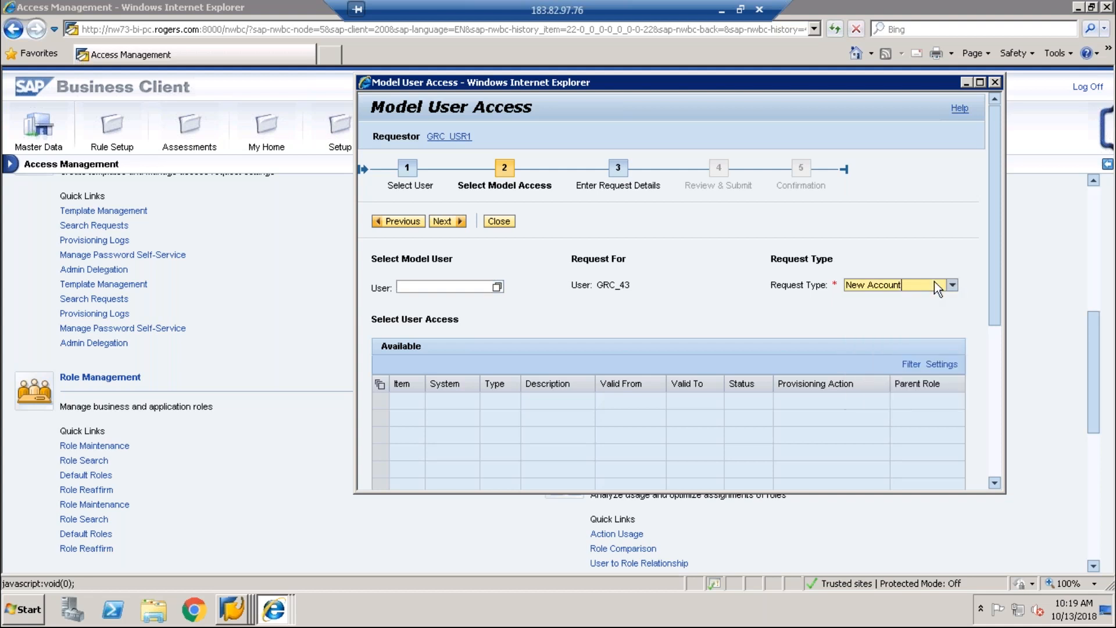
pyautogui.click(486, 288)
pyautogui.write('g')
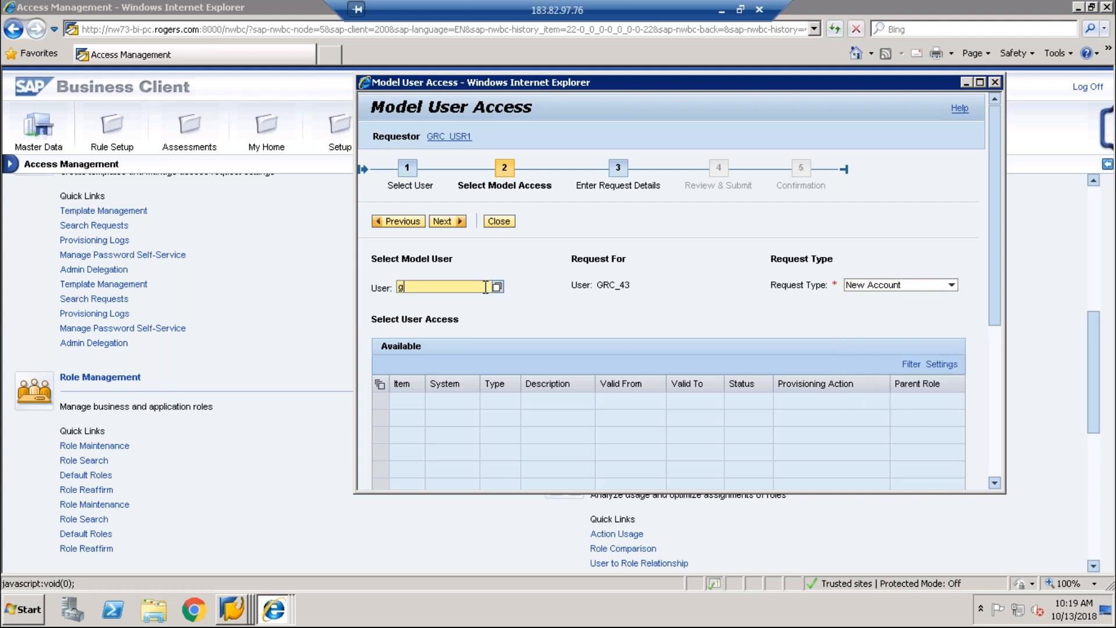
pyautogui.write('rc43')
pyautogui.click(499, 286)
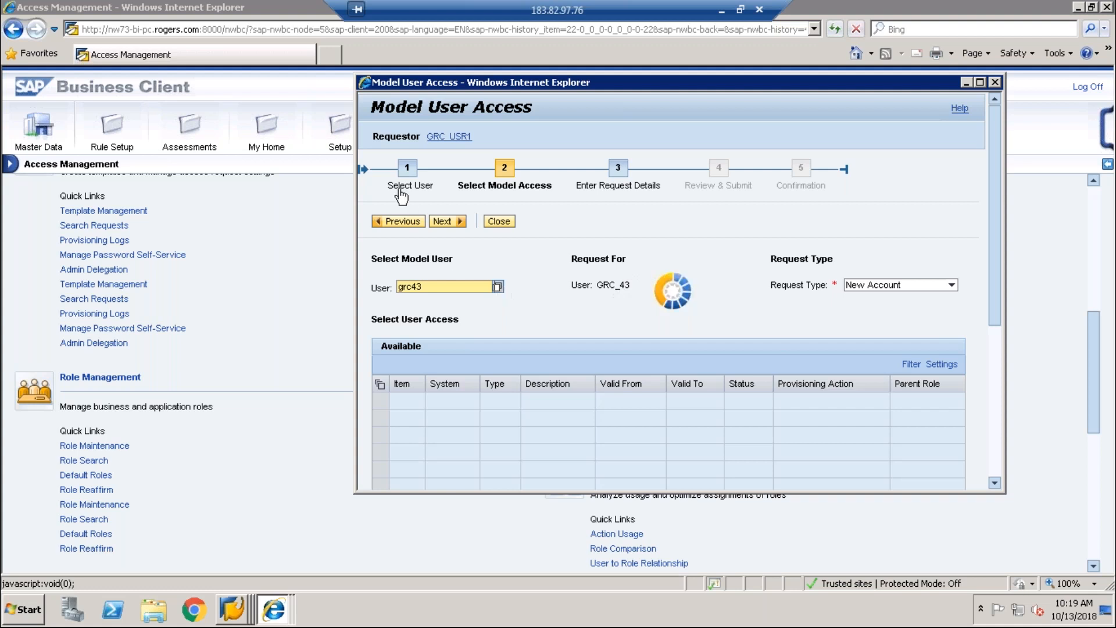
# Step: Try adding GRC_PFCG, then select all available roles for the request
pyautogui.click(400, 286)
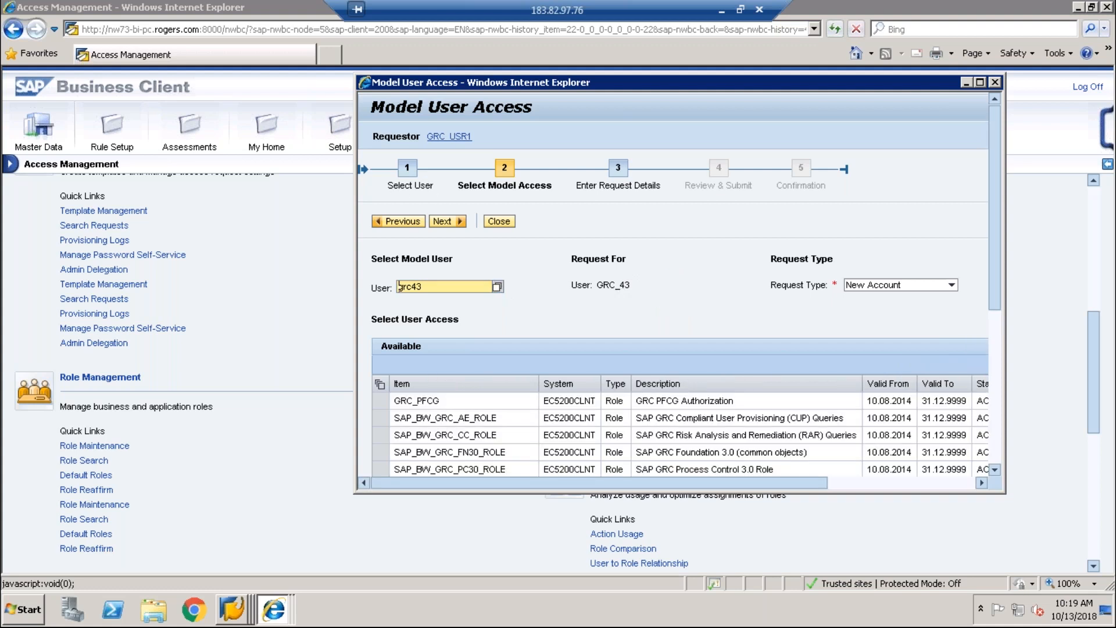
pyautogui.click(386, 401)
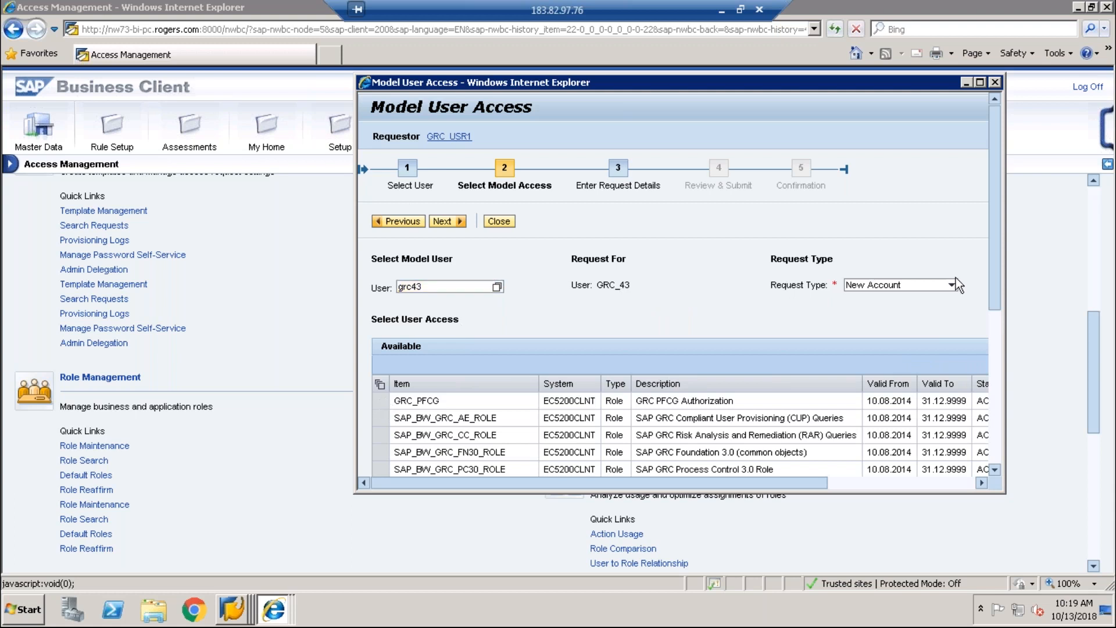
pyautogui.moveTo(995, 295); pyautogui.dragTo(1003, 387)
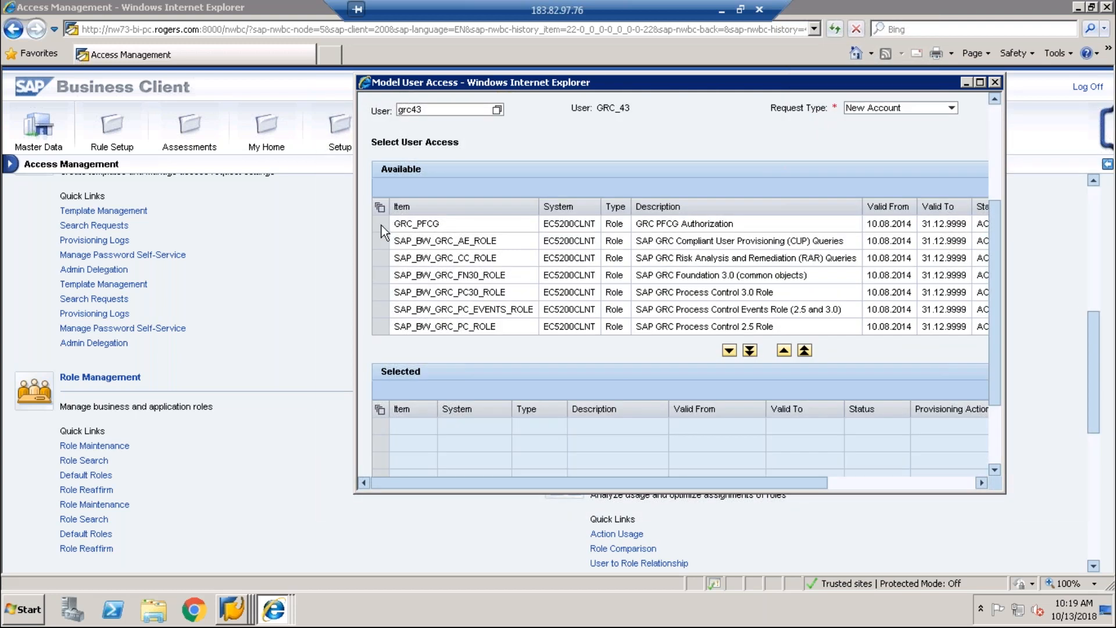
pyautogui.click(633, 247)
pyautogui.click(386, 228)
pyautogui.click(728, 353)
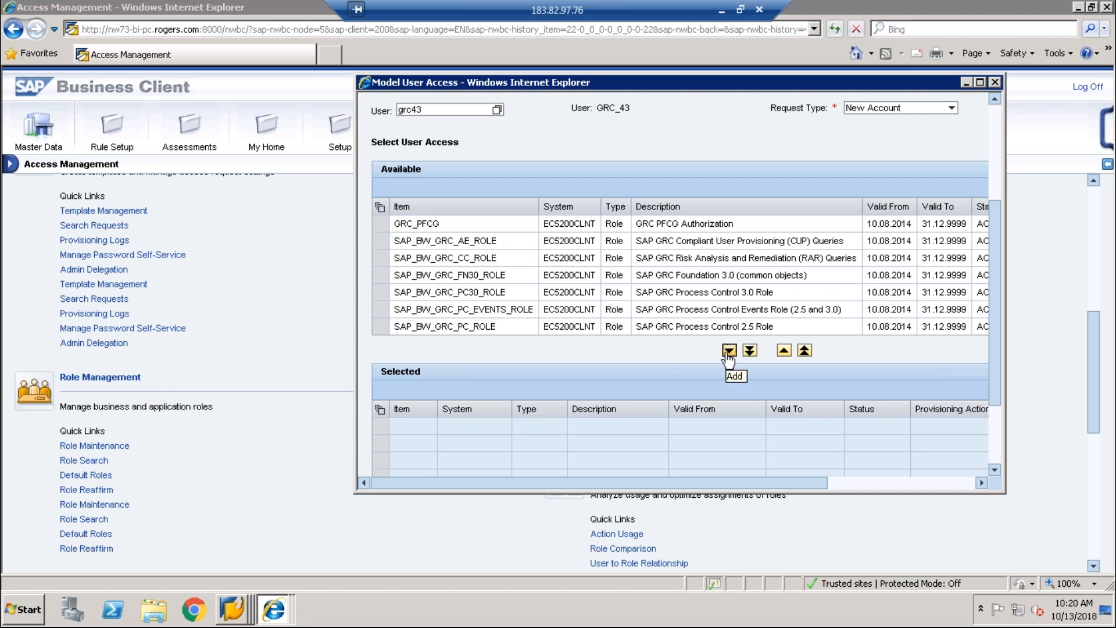
pyautogui.doubleClick(423, 225)
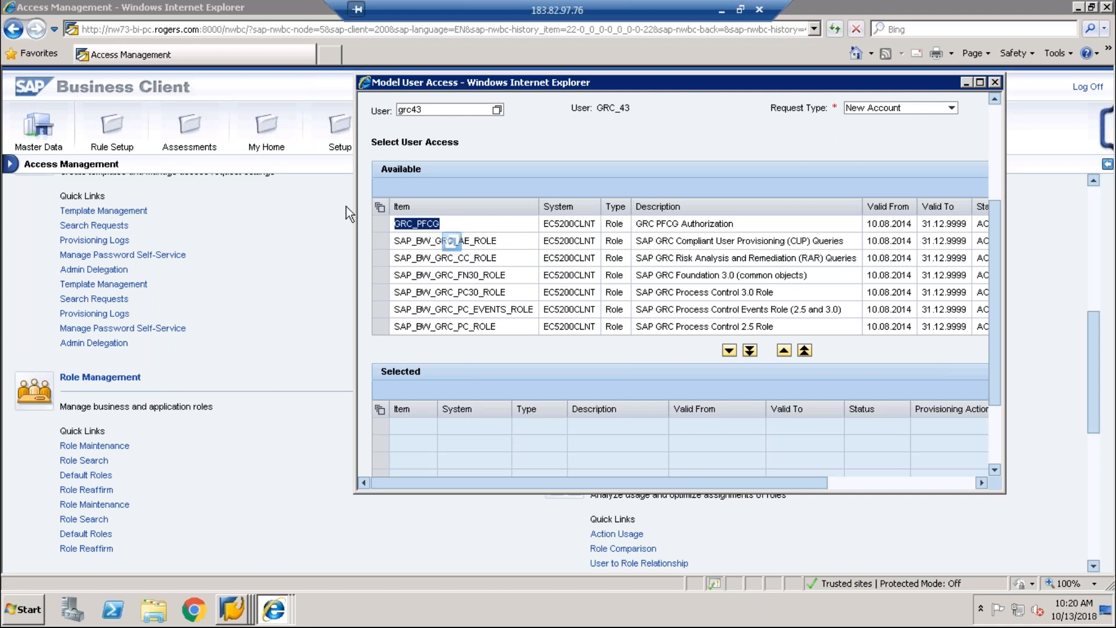
pyautogui.click(380, 207)
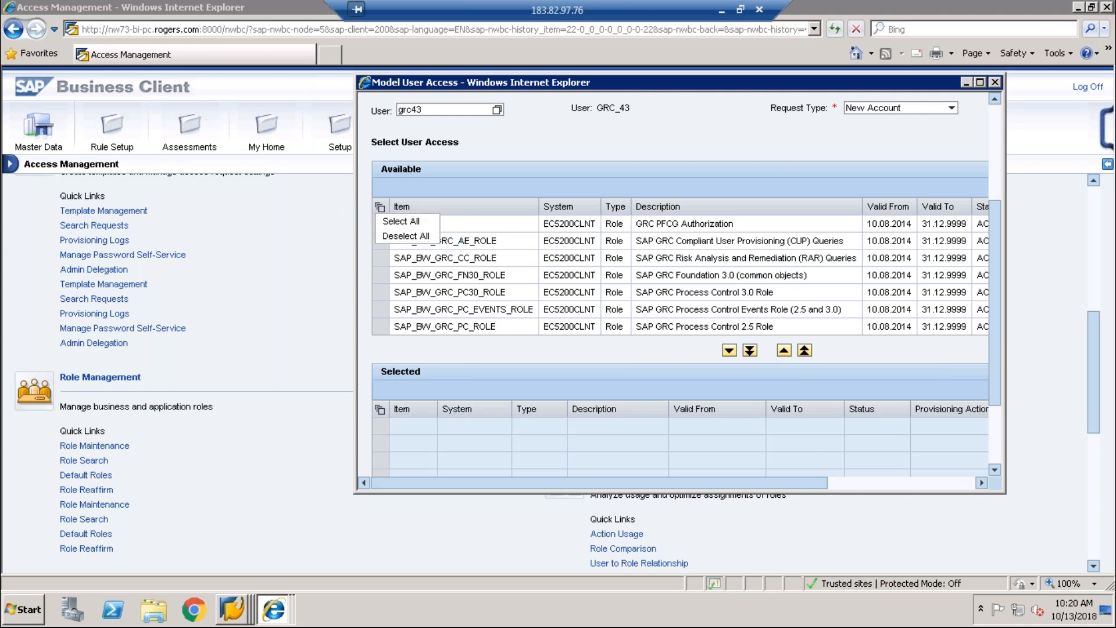
pyautogui.click(398, 221)
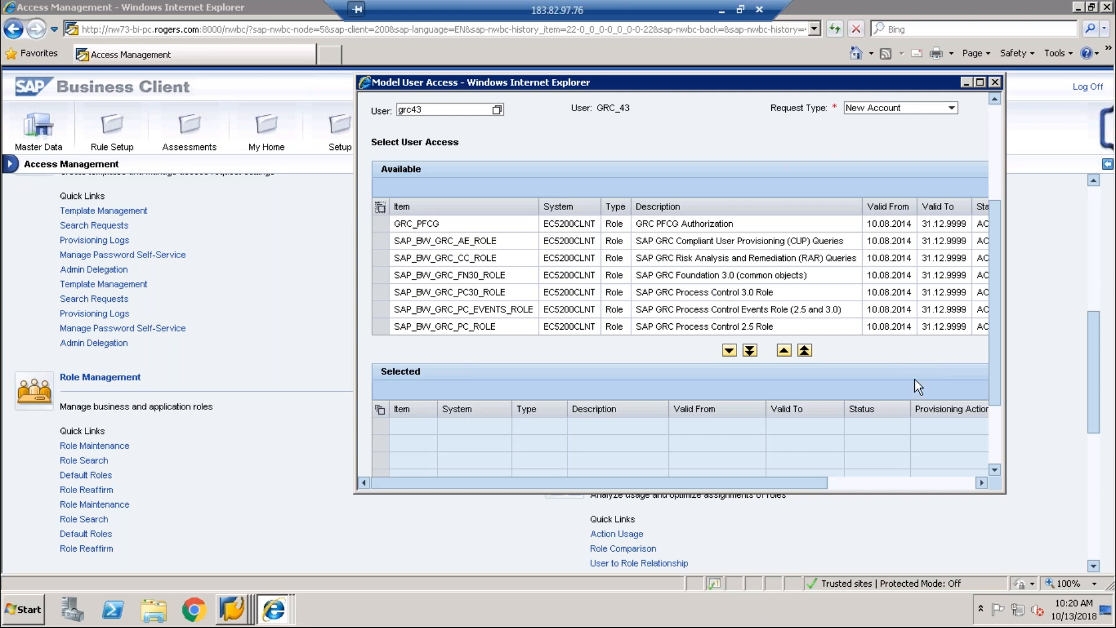
pyautogui.click(910, 481)
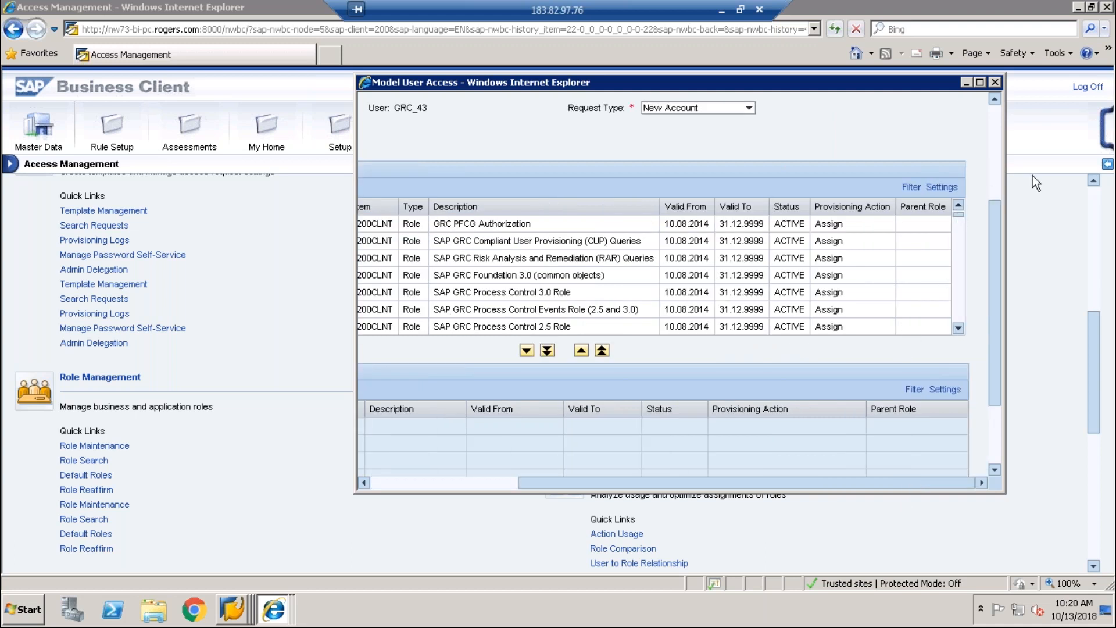
pyautogui.click(997, 175)
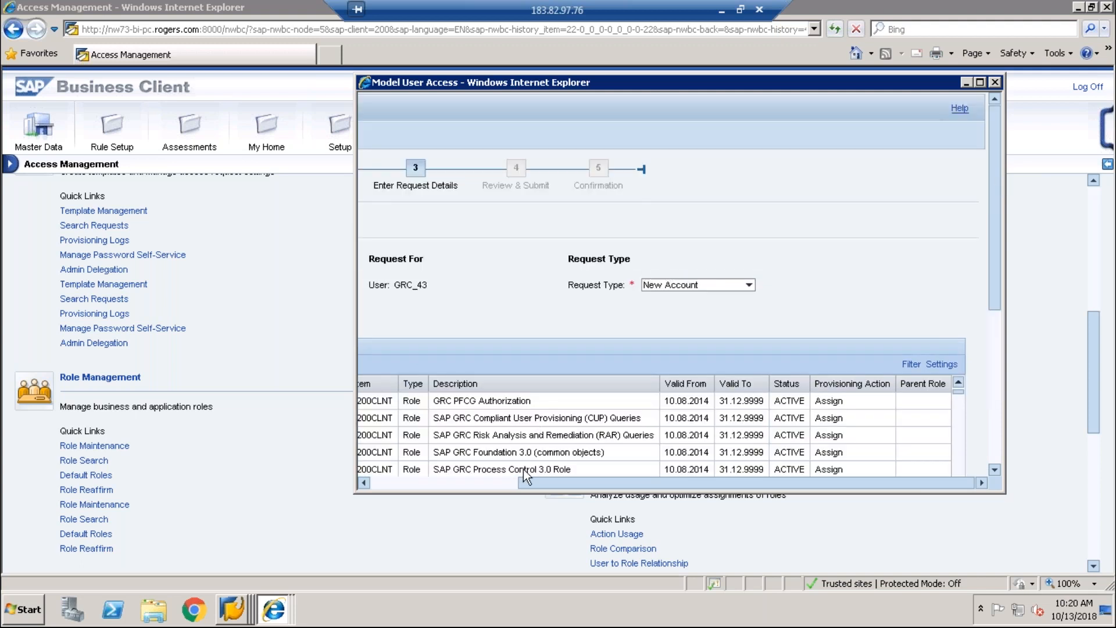
pyautogui.moveTo(525, 483); pyautogui.dragTo(362, 484)
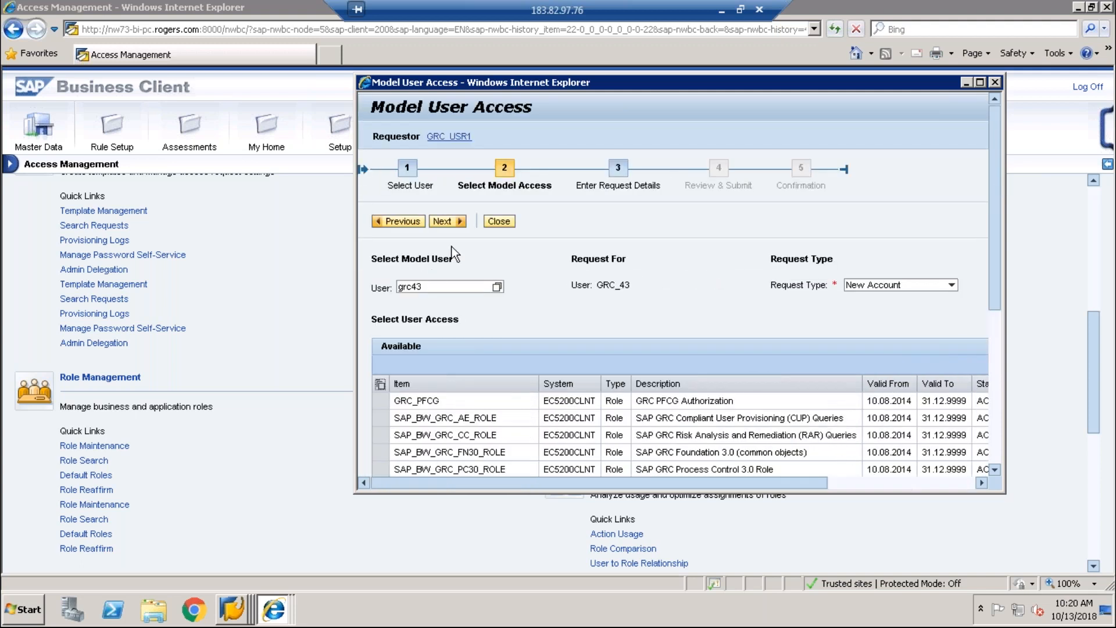
# Step: Replace the non-existent model user with another user ID and retry continuing
pyautogui.click(447, 221)
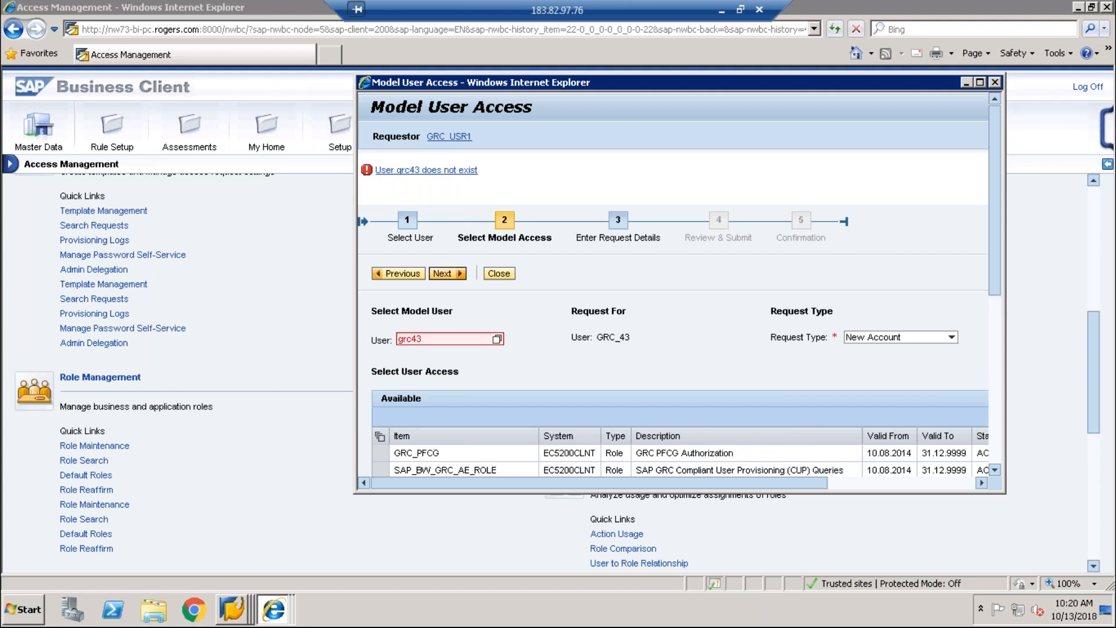
pyautogui.click(436, 341)
pyautogui.press('BackSpace')
pyautogui.press('BackSpace')
pyautogui.press('BackSpace')
pyautogui.press('BackSpace')
pyautogui.press('BackSpace')
pyautogui.write('gr')
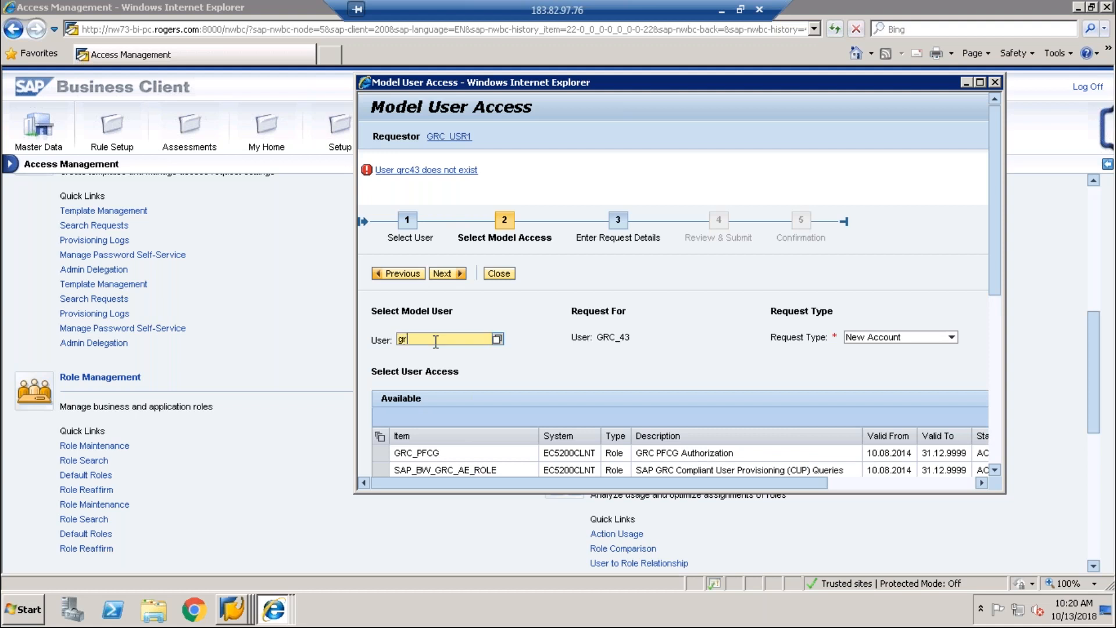
pyautogui.write('c1')
pyautogui.press('Return')
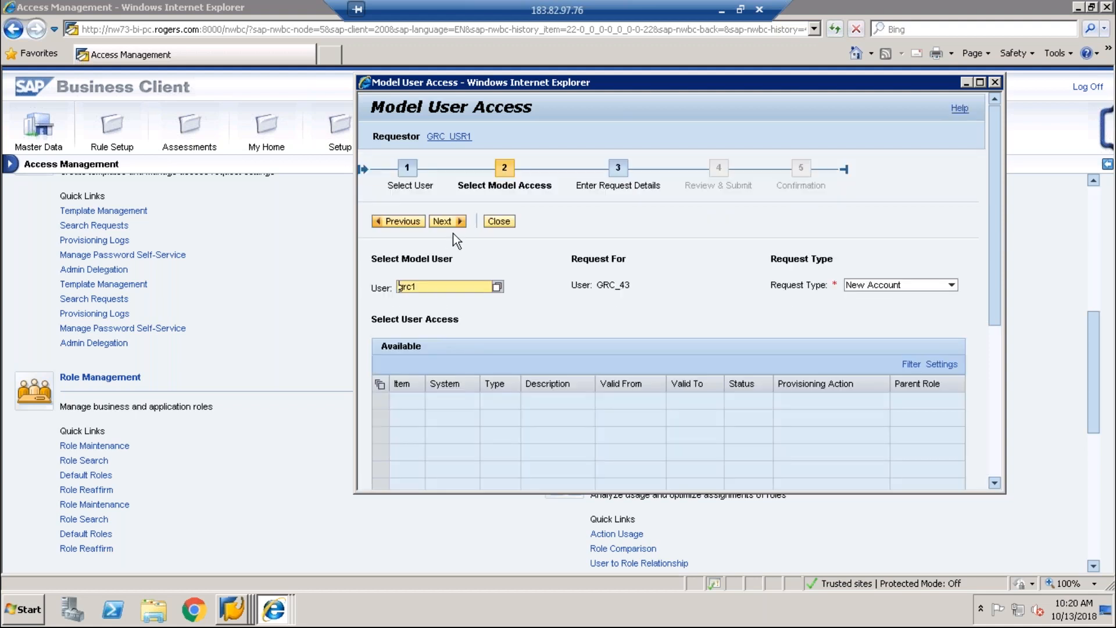
pyautogui.click(447, 222)
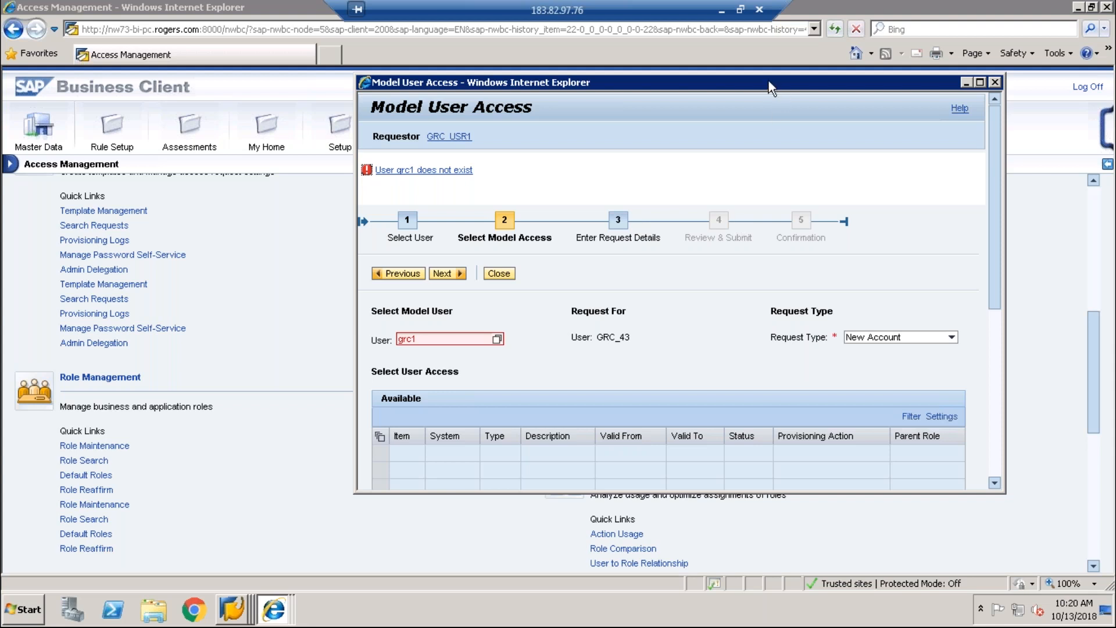
# Step: Close the model user request window, discarding the unsaved request
pyautogui.moveTo(714, 83); pyautogui.dragTo(567, 80)
pyautogui.click(849, 80)
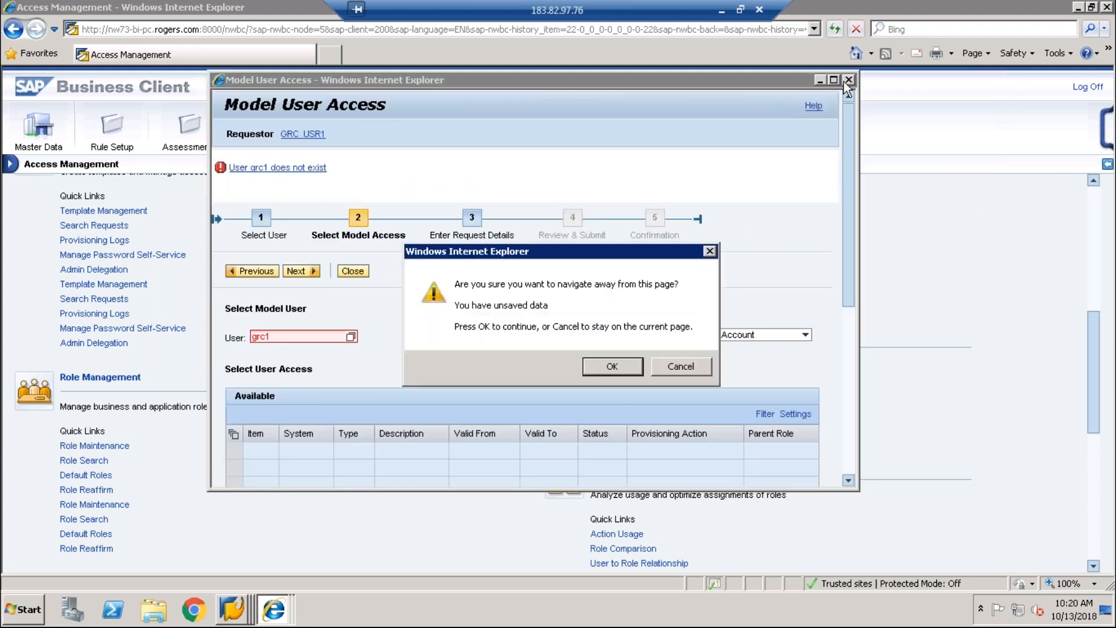
pyautogui.click(616, 367)
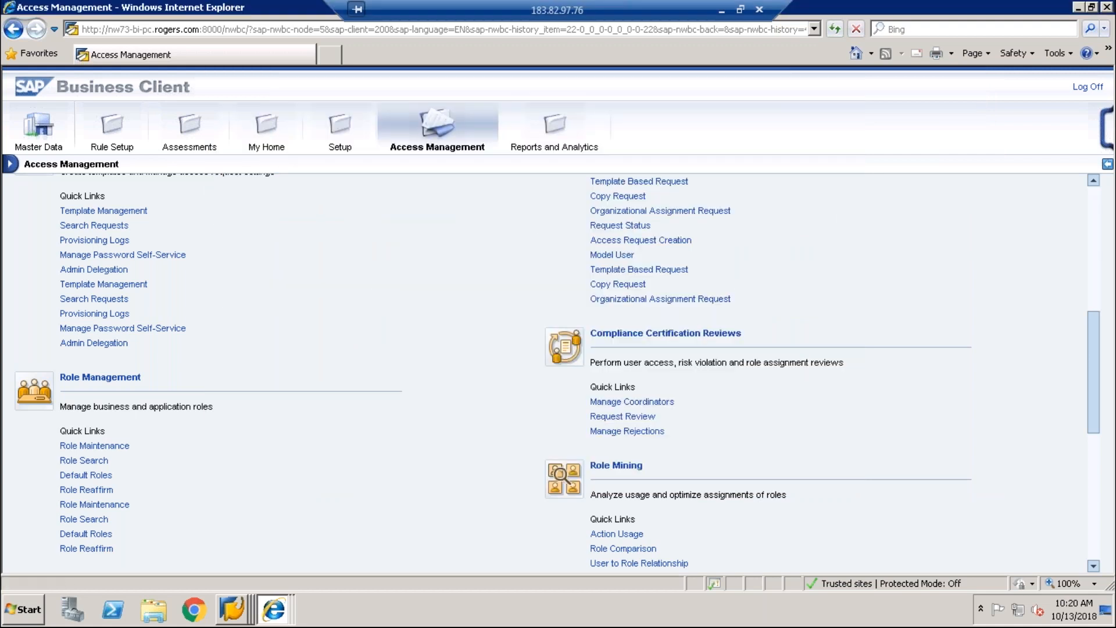
# Step: Scroll the Access Management page to Role Mass Maintenance and launch Role Import
pyautogui.scroll(5, 640, 320)
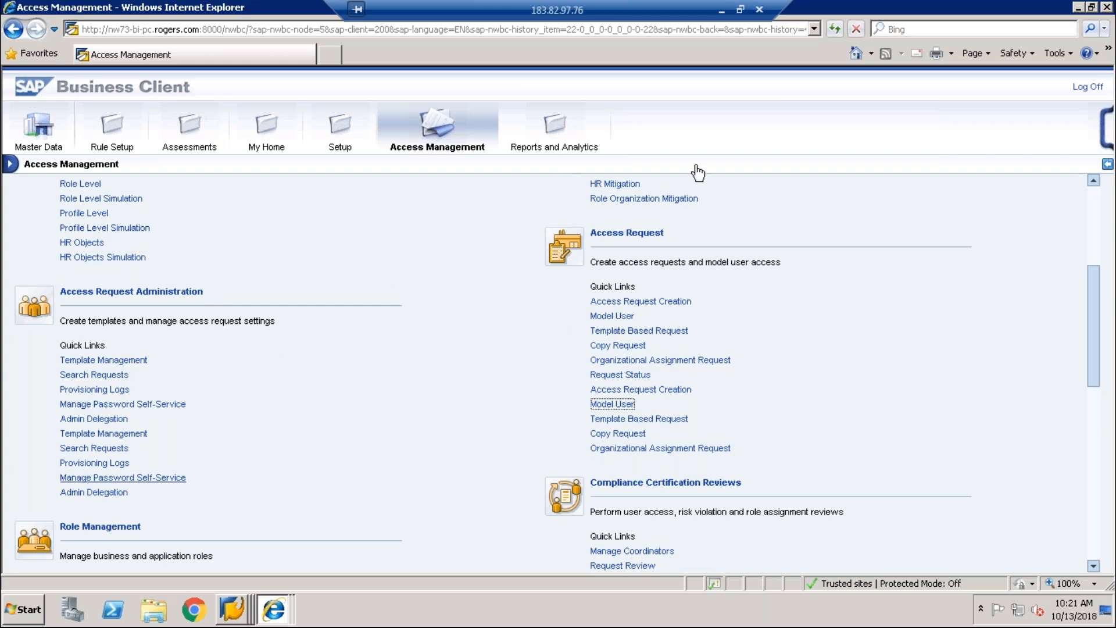
pyautogui.click(1095, 540)
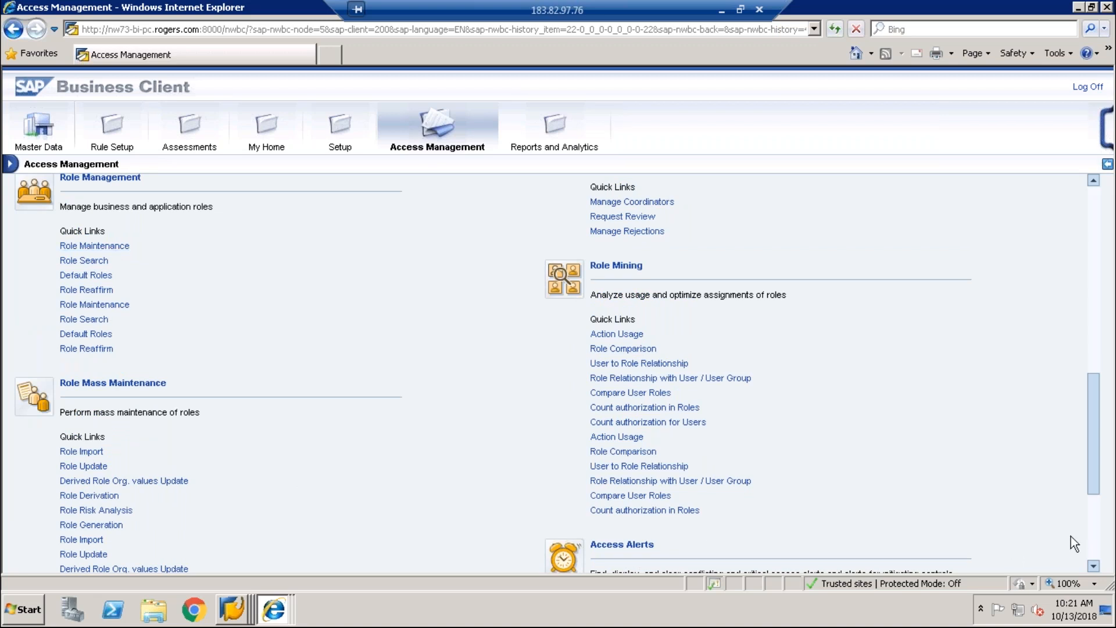
pyautogui.scroll(-3, 1095, 551)
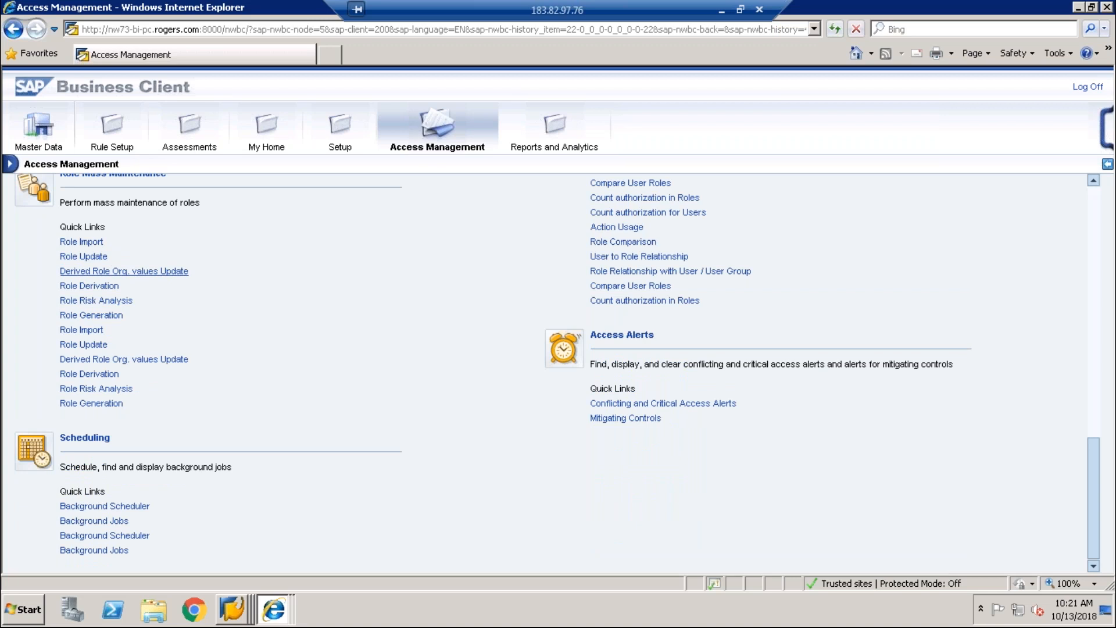
pyautogui.click(89, 246)
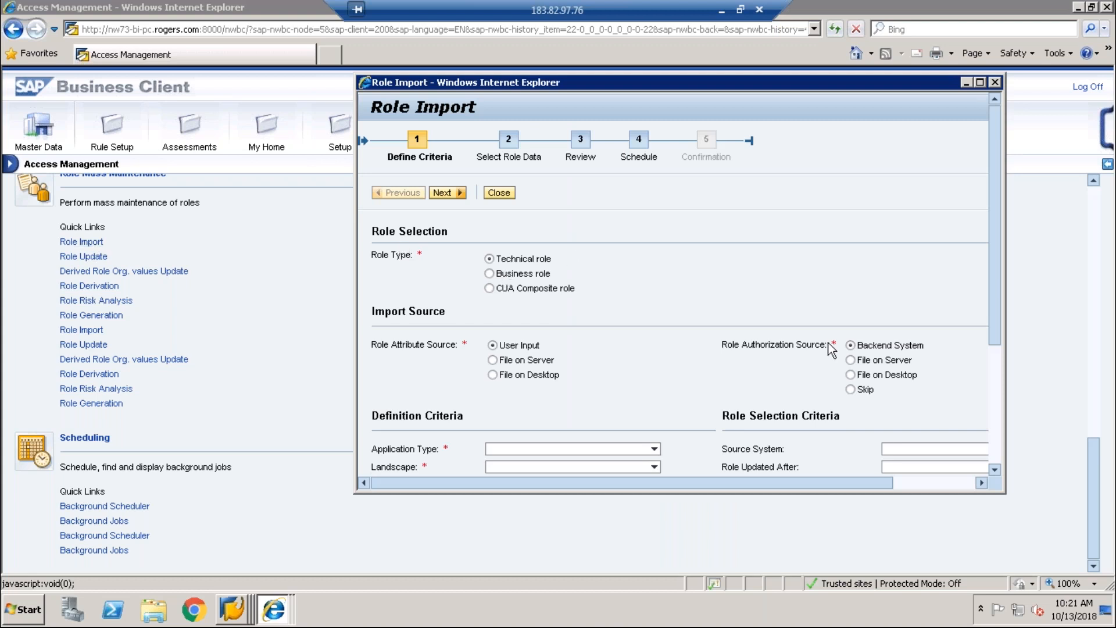
pyautogui.click(1000, 355)
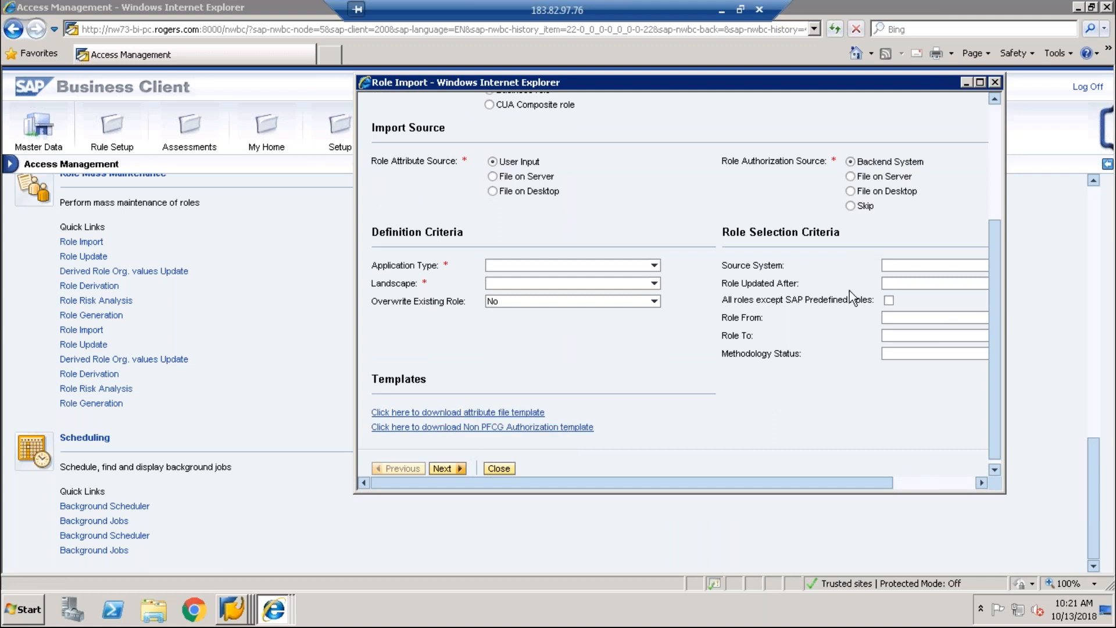
pyautogui.moveTo(992, 316); pyautogui.dragTo(996, 262)
pyautogui.moveTo(863, 88); pyautogui.dragTo(676, 92)
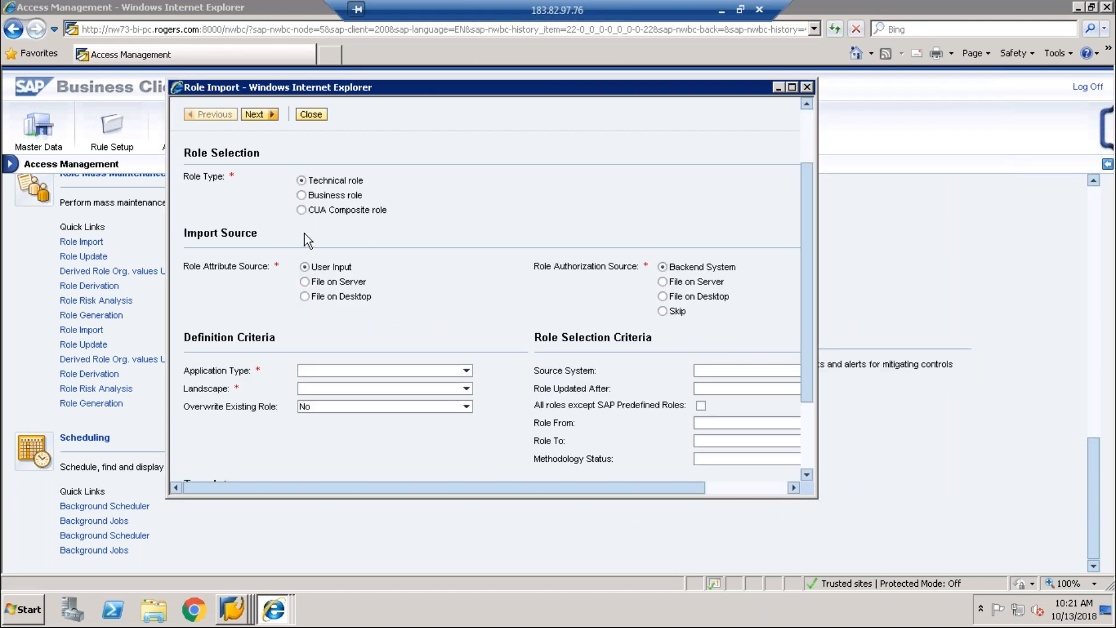
pyautogui.click(327, 196)
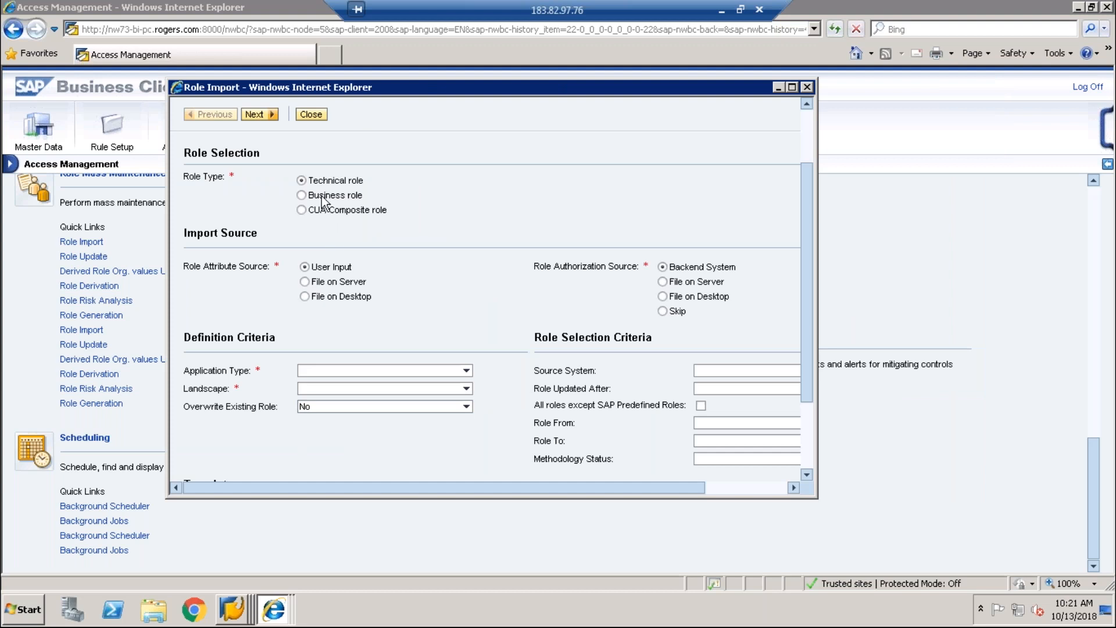
pyautogui.click(806, 88)
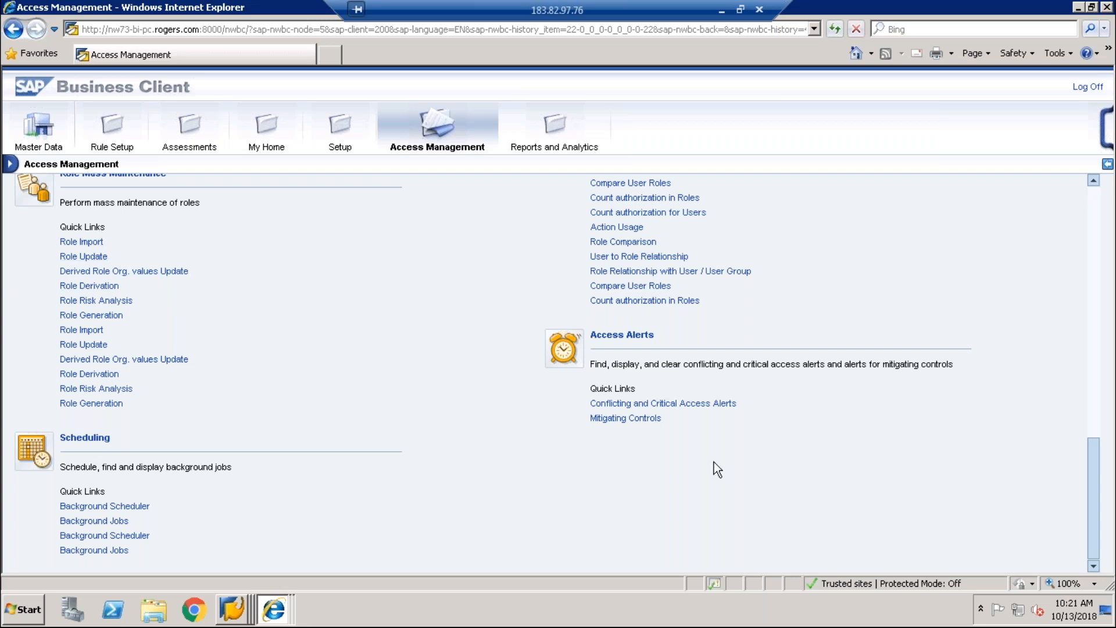
pyautogui.scroll(5, 1104, 489)
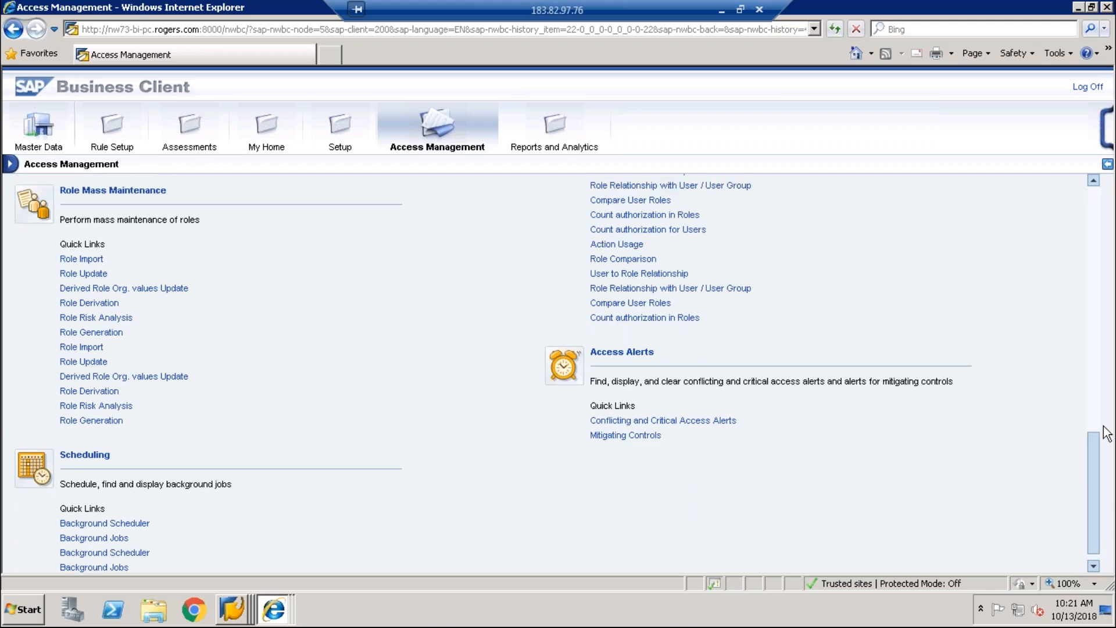
pyautogui.moveTo(1096, 435); pyautogui.dragTo(1089, 511)
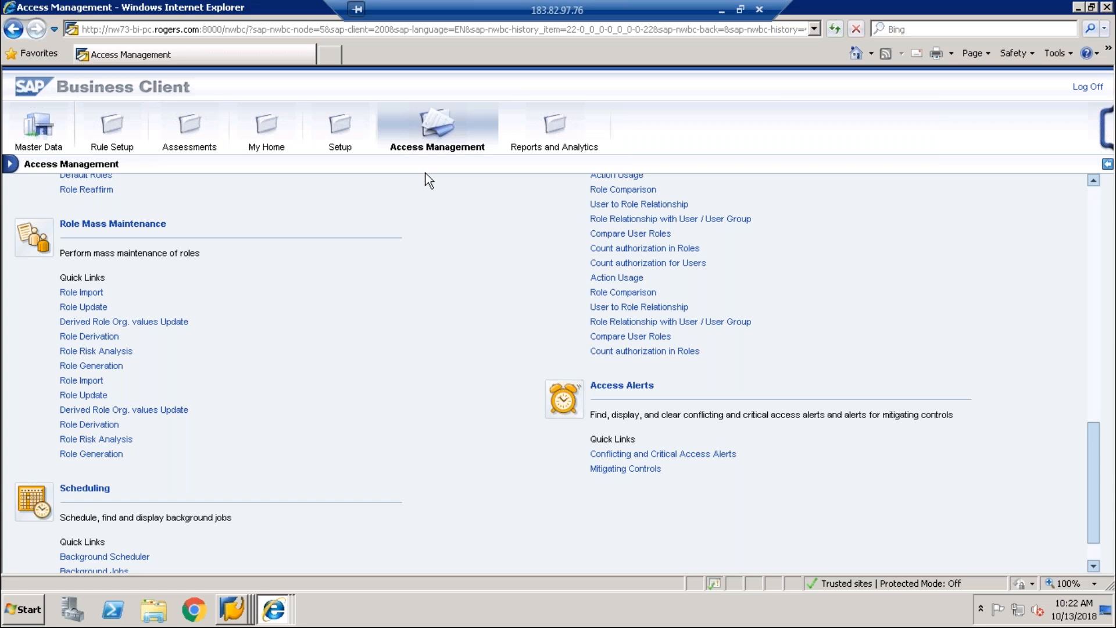
# Step: Open Access Risks under Rule Setup and create a new, blank access risk
pyautogui.click(229, 133)
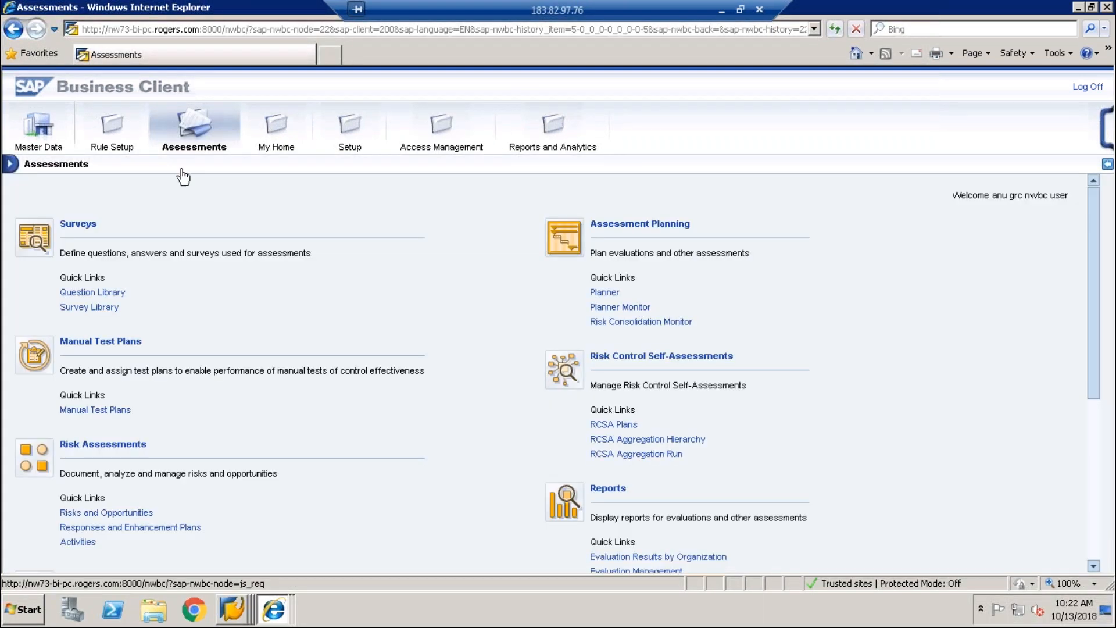
pyautogui.click(137, 152)
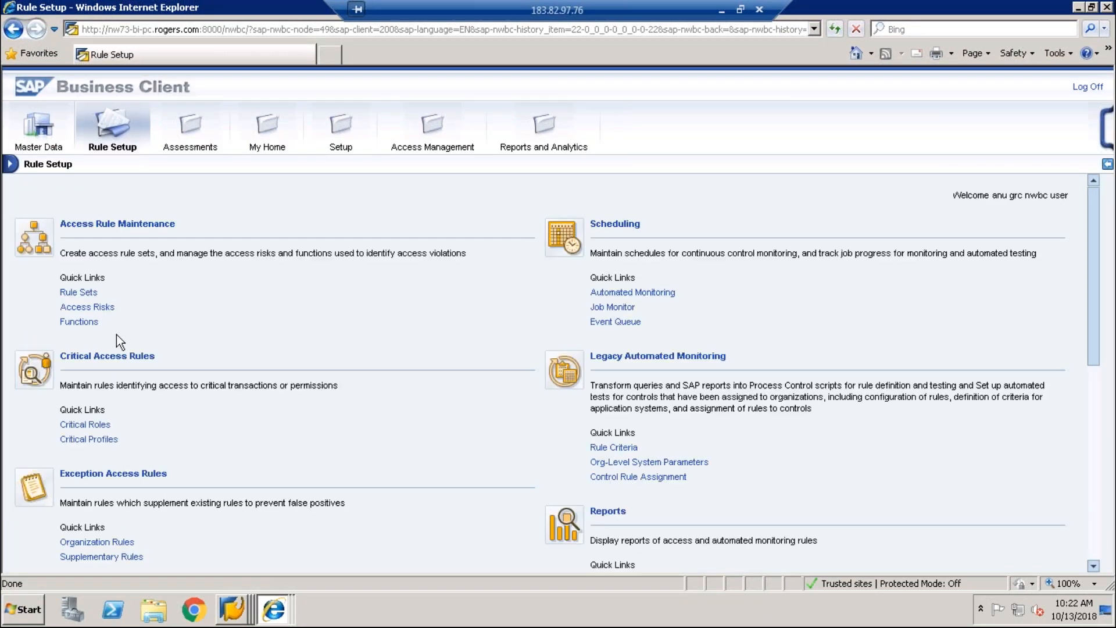
pyautogui.click(87, 307)
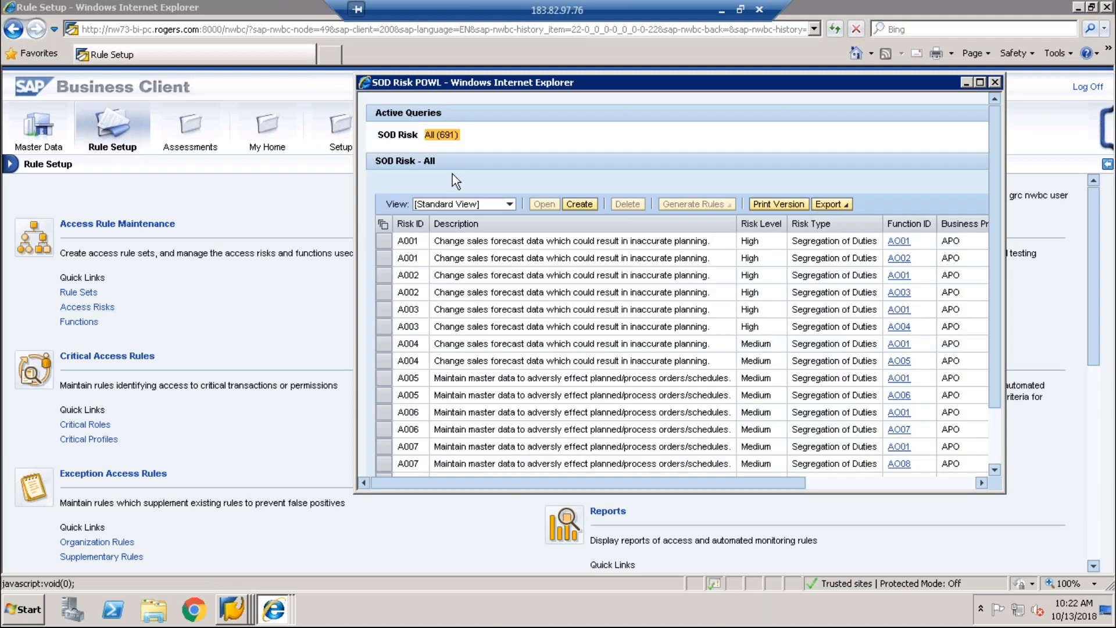
pyautogui.click(590, 205)
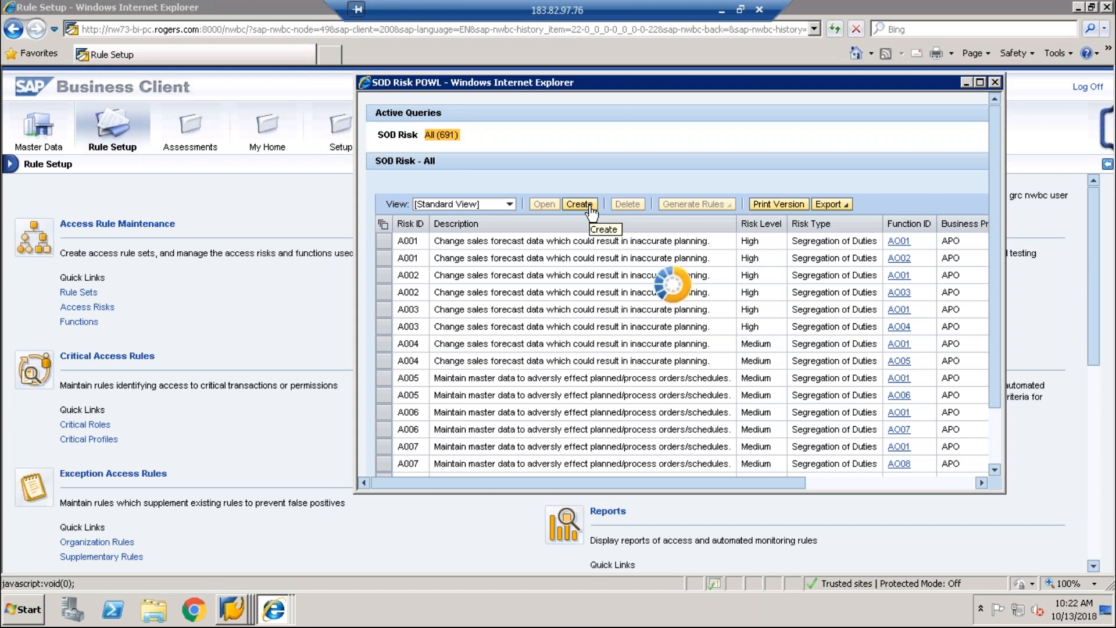
pyautogui.click(518, 224)
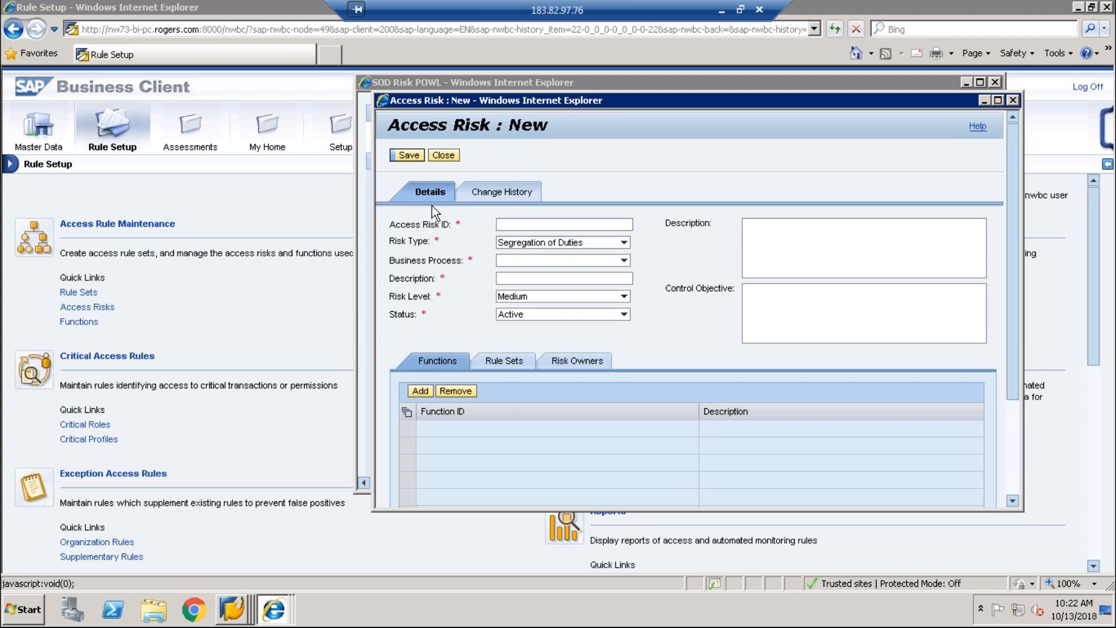
pyautogui.click(239, 618)
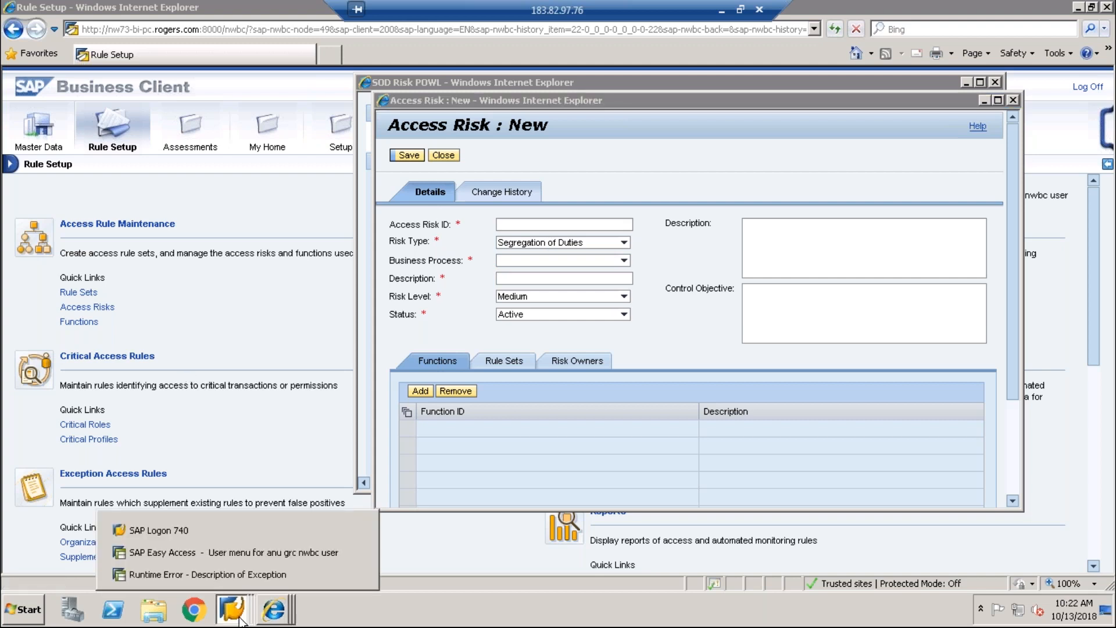
pyautogui.click(249, 578)
# Step: Switch to the SAP GUI user menu window and open the SAP Reference IMG via SPRO
pyautogui.click(218, 43)
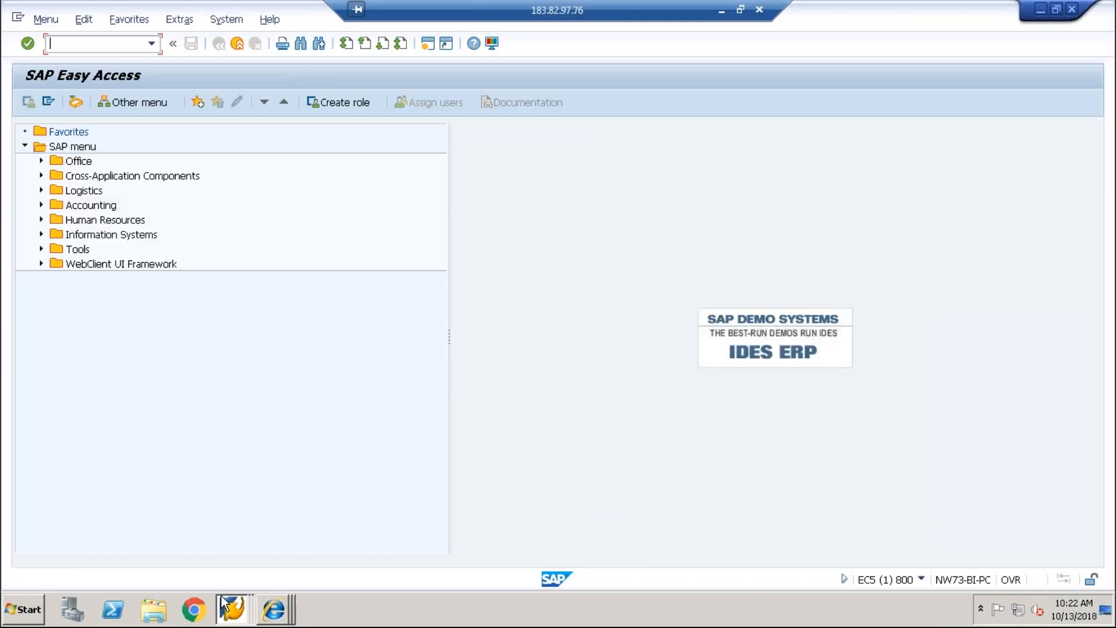
pyautogui.click(224, 605)
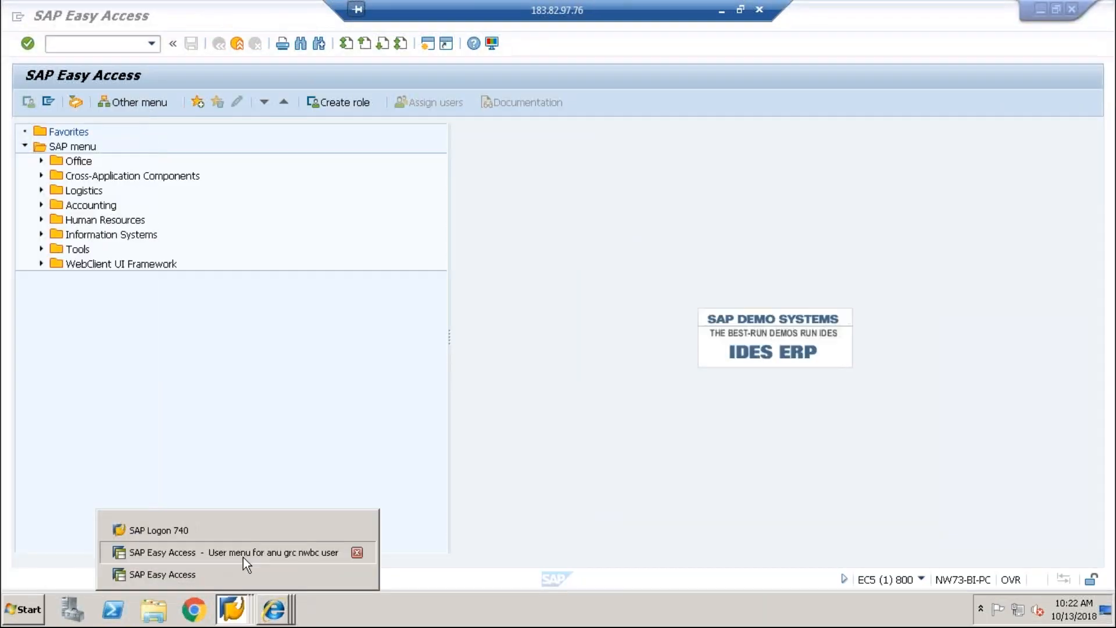
pyautogui.click(243, 553)
pyautogui.click(84, 44)
pyautogui.write('spro')
pyautogui.press('Return')
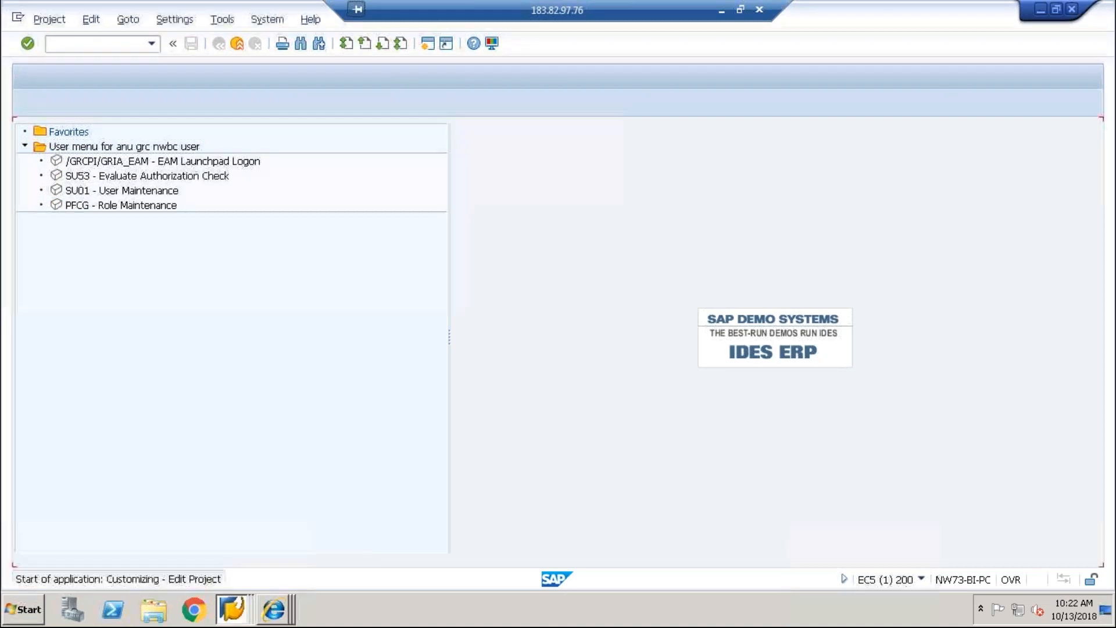
pyautogui.press('F5')
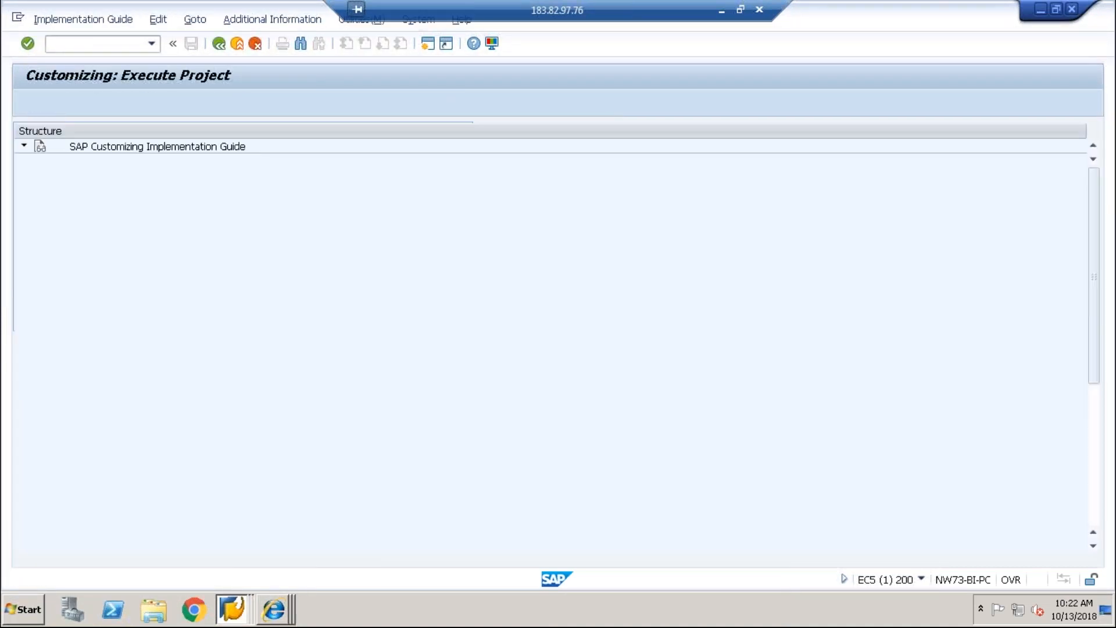
# Step: Expand GRC › Access Control › Workflow for Access Control and execute Define Workflow-Related MSMP Rules
pyautogui.scroll(-6, 1099, 510)
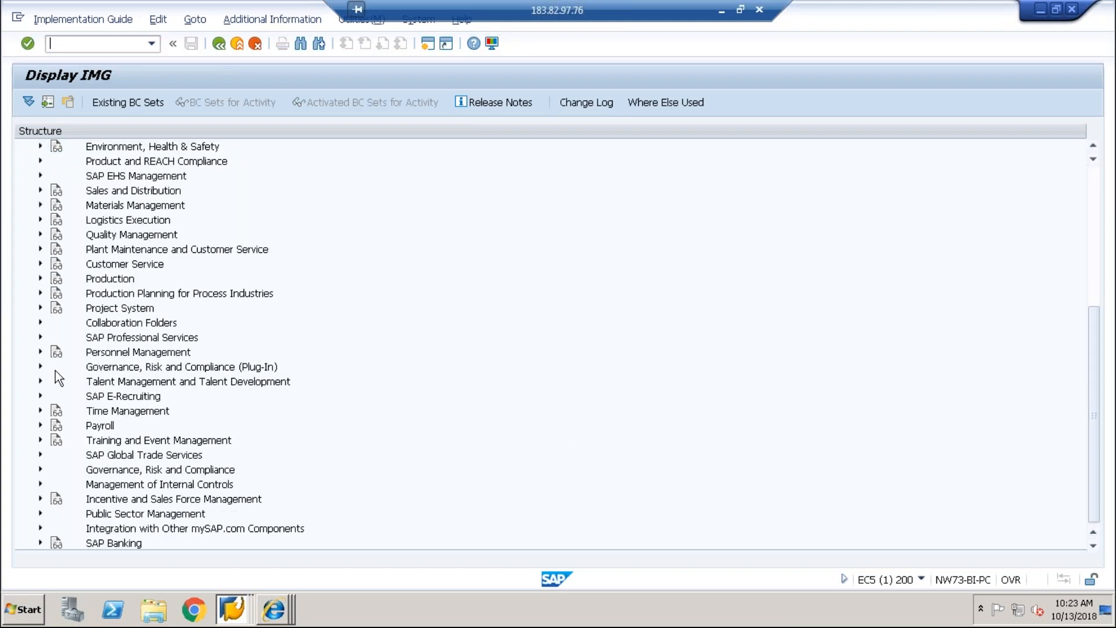
pyautogui.click(40, 471)
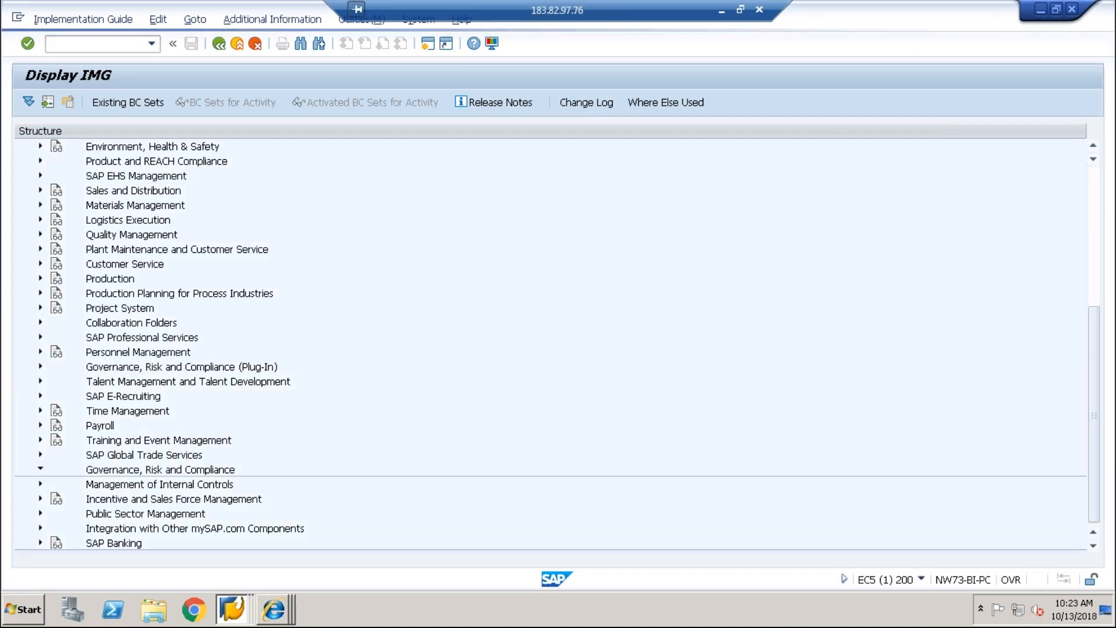
pyautogui.click(56, 528)
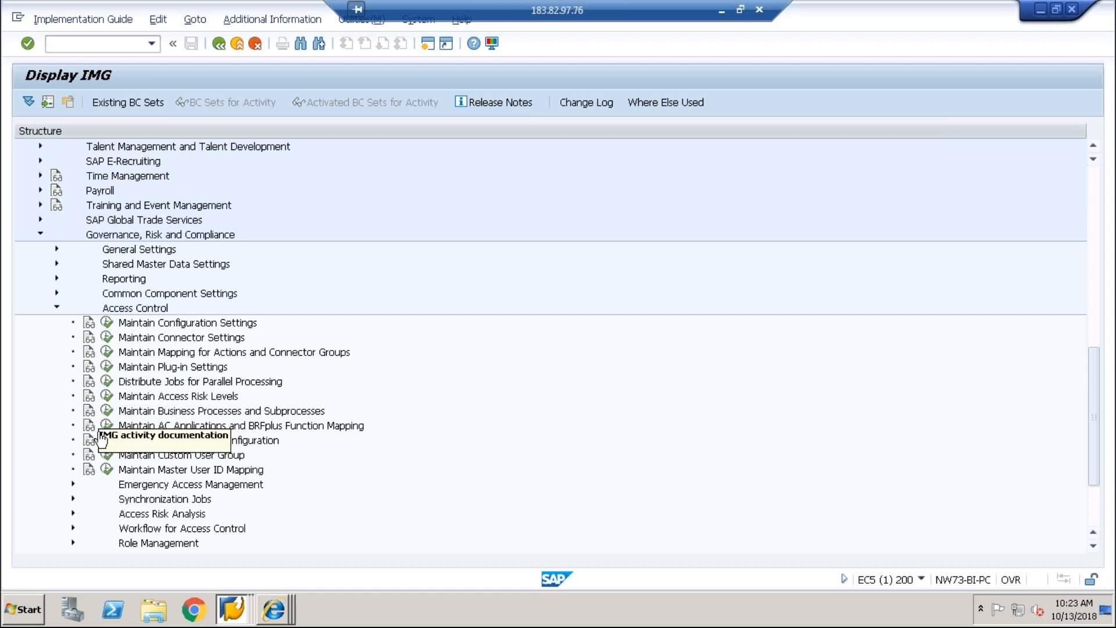
pyautogui.click(71, 527)
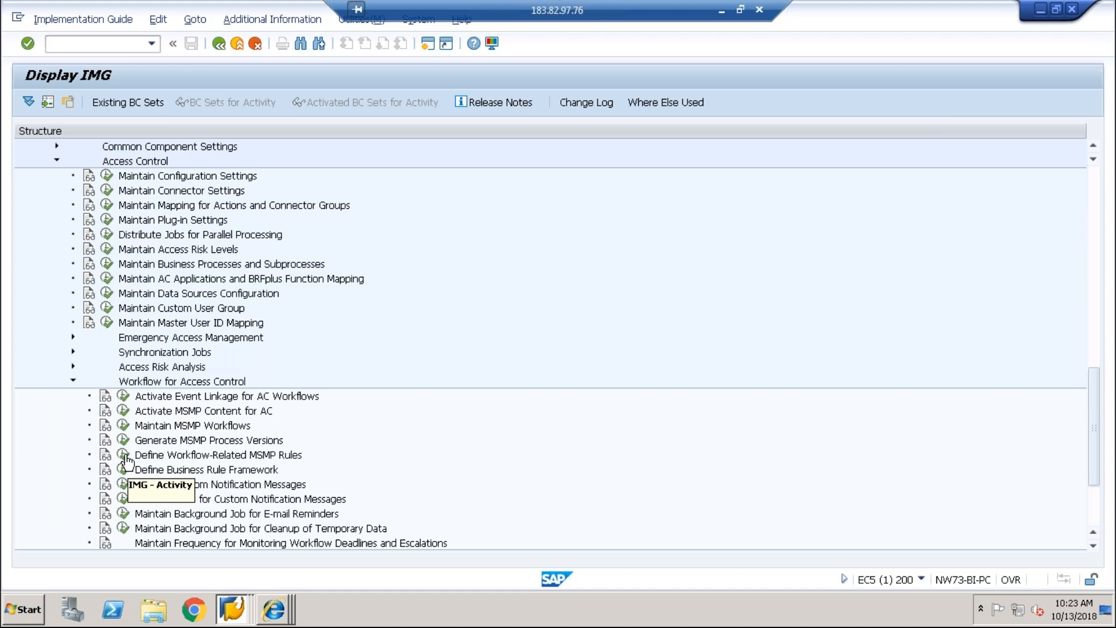
pyautogui.click(124, 457)
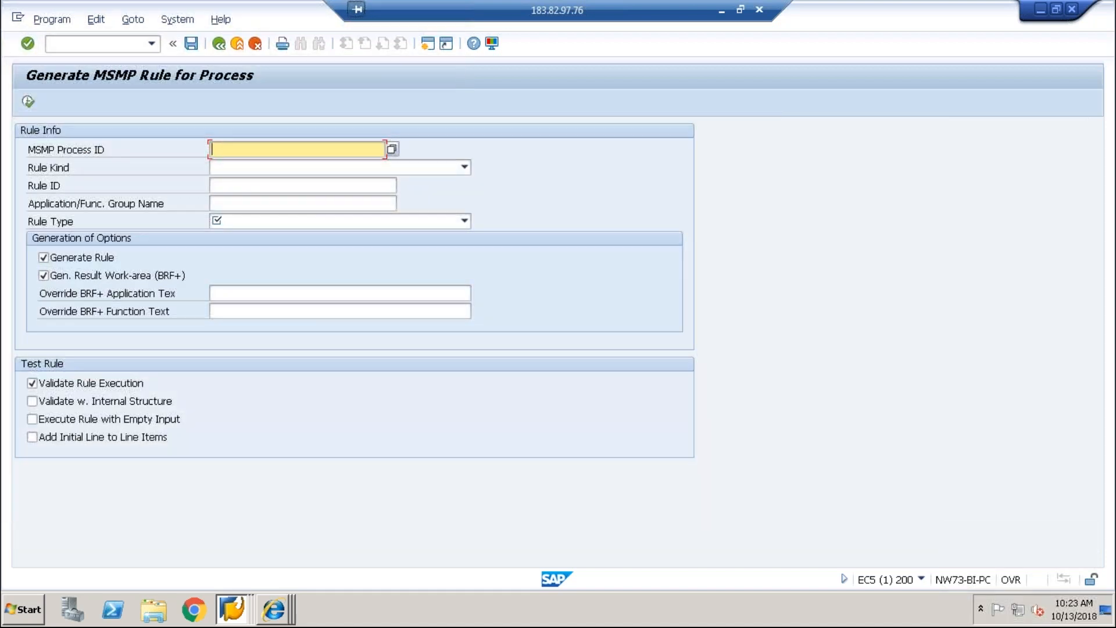
# Step: Select process SAP_GRAC_RISK_APPR and rule kind Initiator Rule
pyautogui.press('F4')
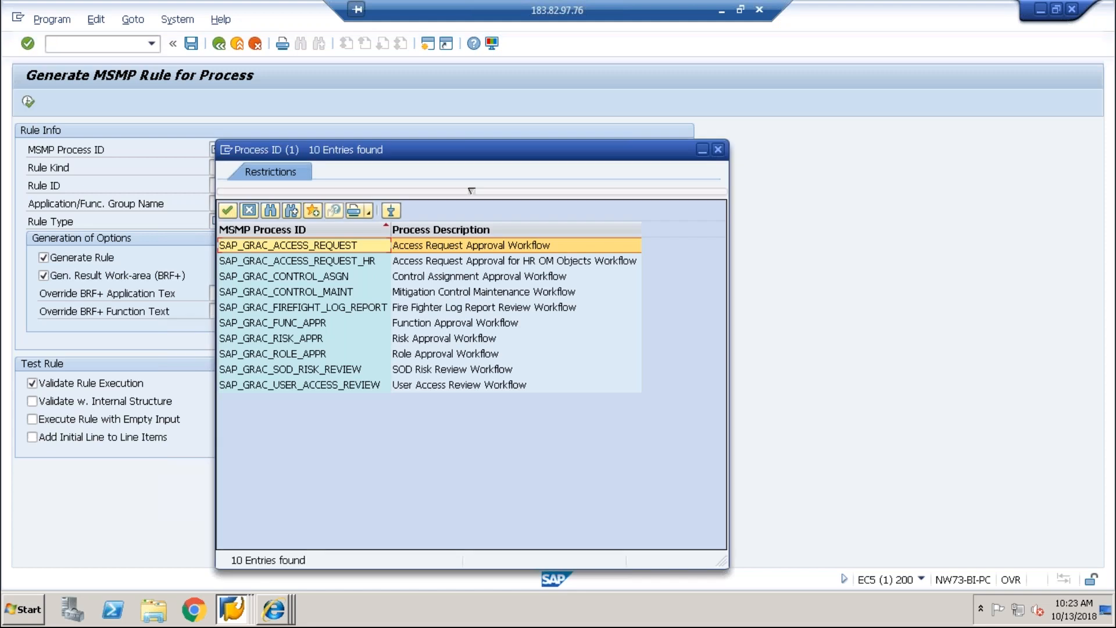
pyautogui.press('Down')
pyautogui.press('Down')
pyautogui.press('Down')
pyautogui.press('Down')
pyautogui.press('Down')
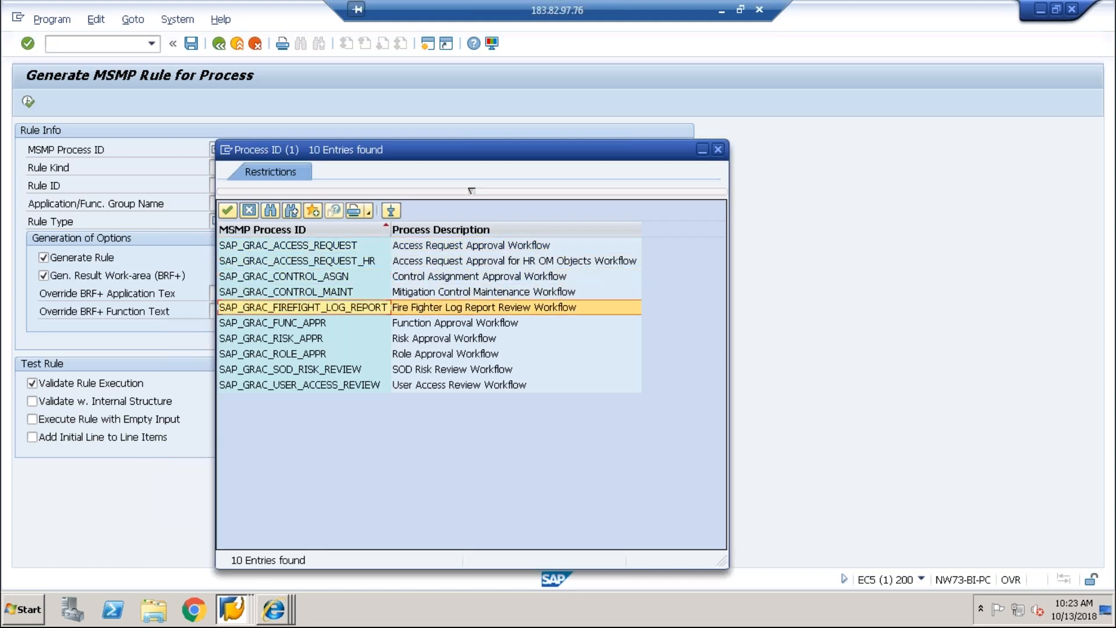
pyautogui.press('Down')
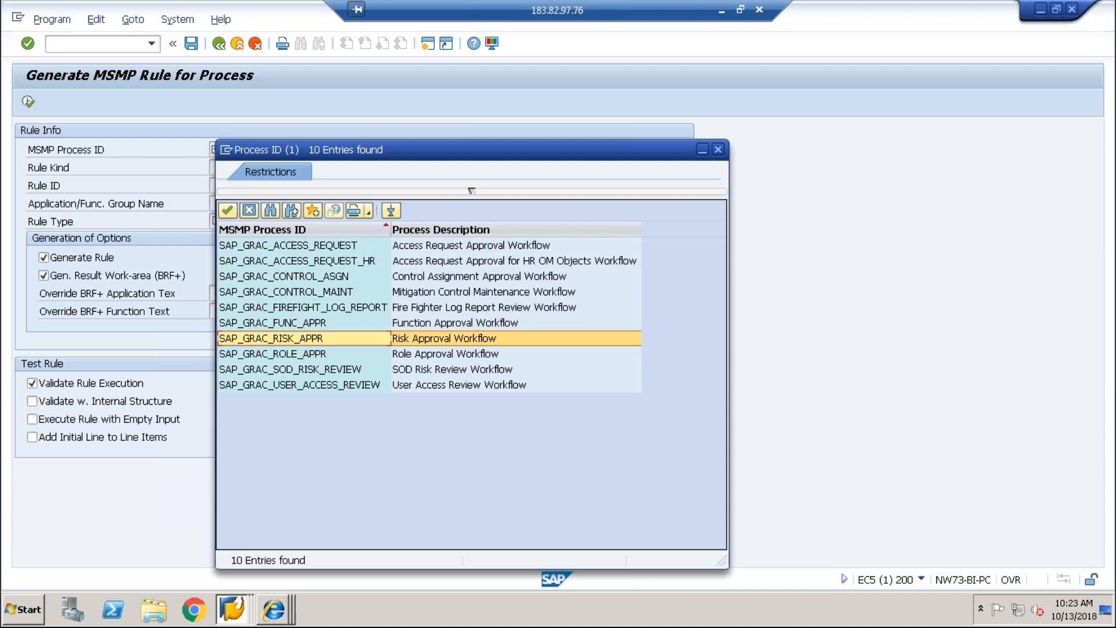
pyautogui.press('Return')
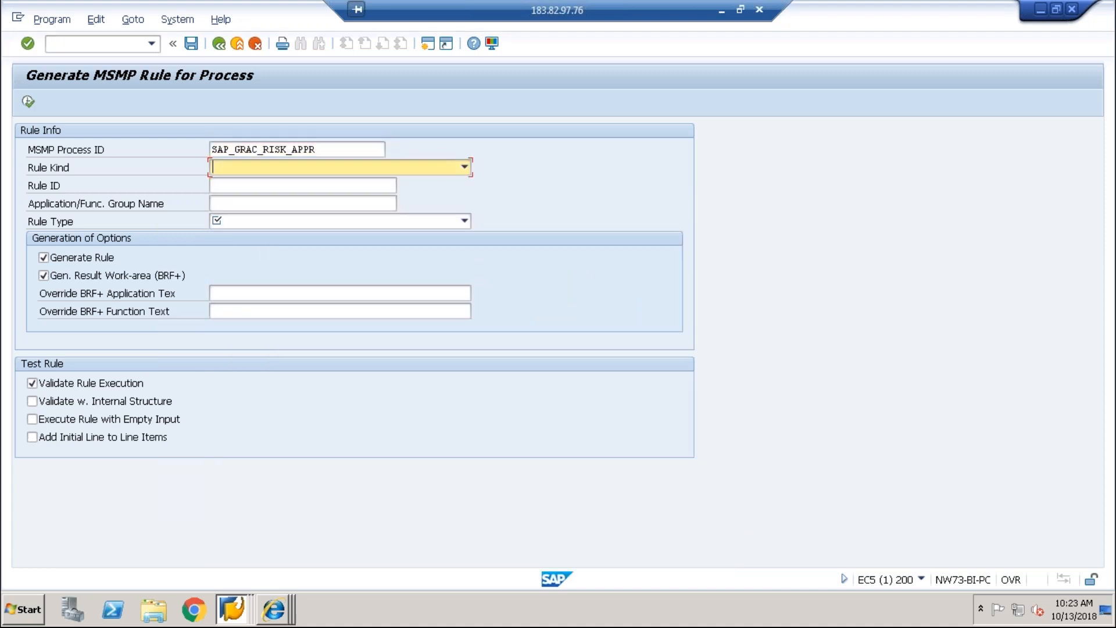
pyautogui.click(412, 163)
pyautogui.click(385, 186)
# Step: Enter rule ID Z_VIPIN_RISK, reuse it as the group name, and choose BRFplus Flat Rule
pyautogui.click(385, 186)
pyautogui.write('z_v')
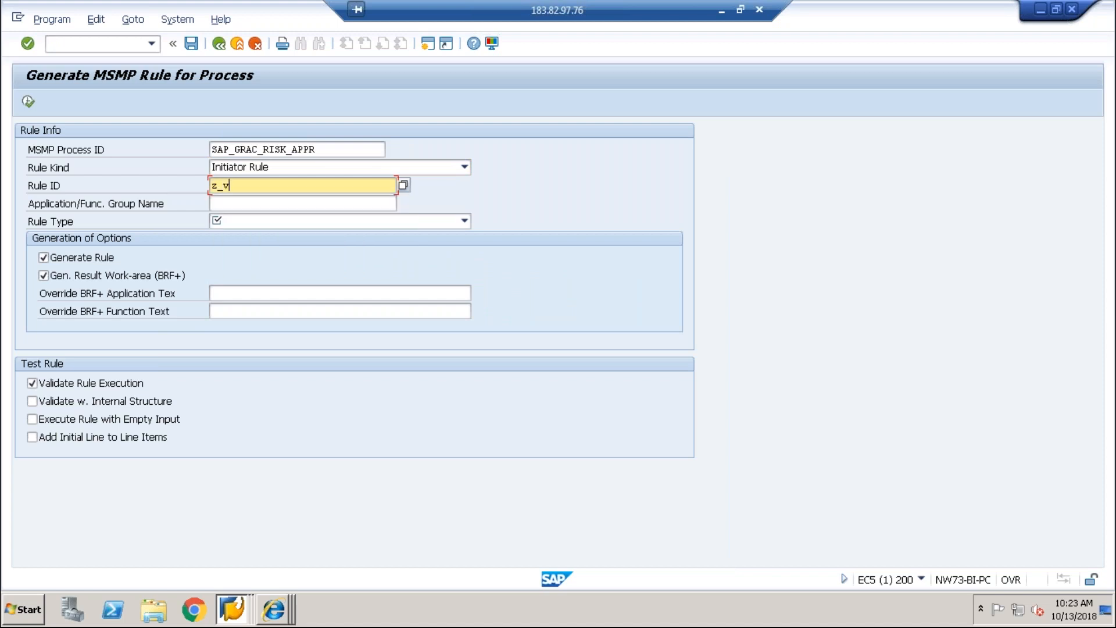
pyautogui.write('ipin_risk')
pyautogui.press('Tab')
pyautogui.write('z')
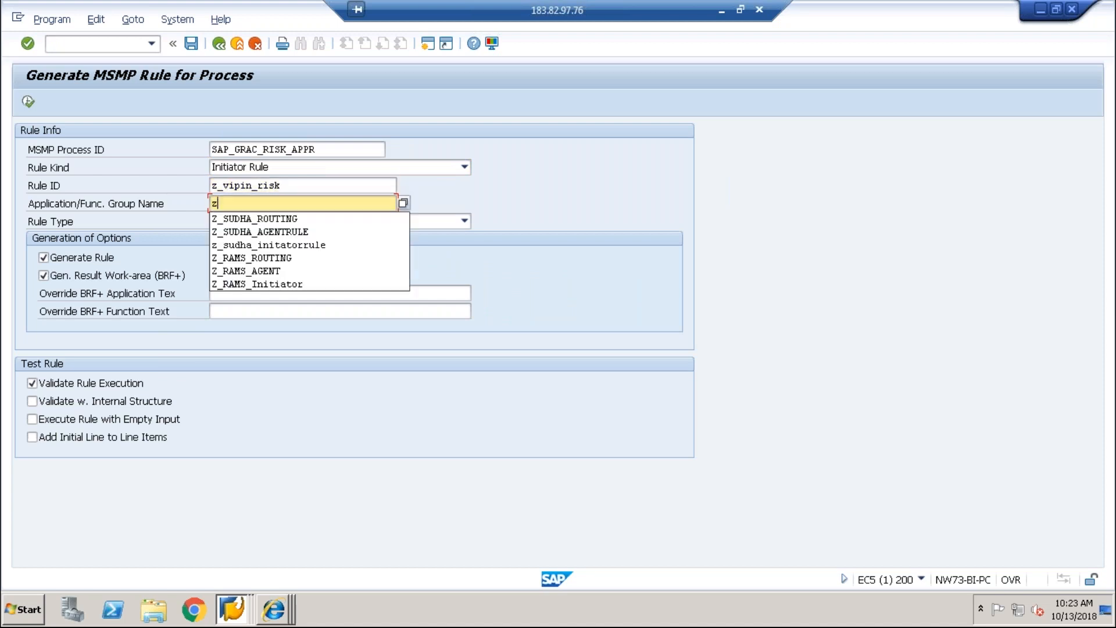
pyautogui.doubleClick(316, 185)
pyautogui.hotkey('ctrl', 'c')
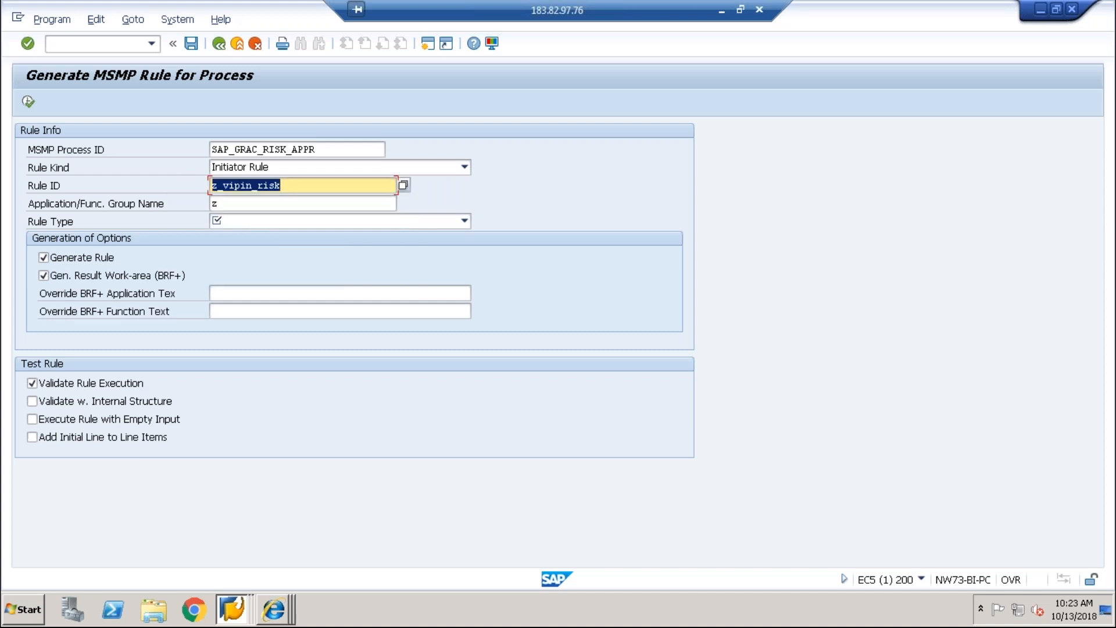
pyautogui.click(220, 203)
pyautogui.press('BackSpace')
pyautogui.hotkey('ctrl', 'v')
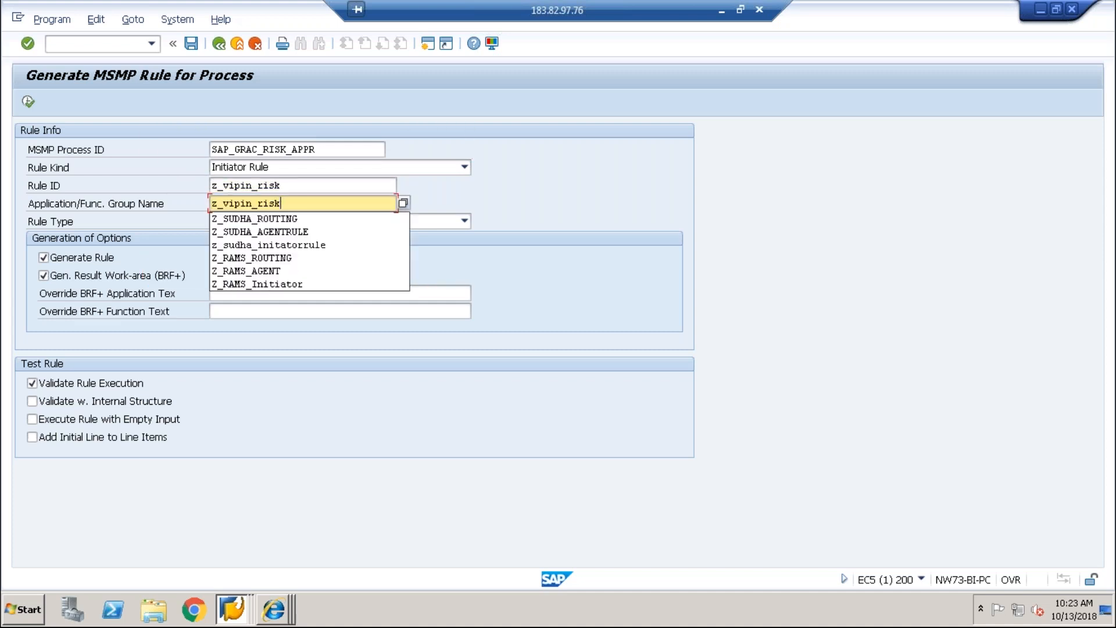
pyautogui.click(266, 221)
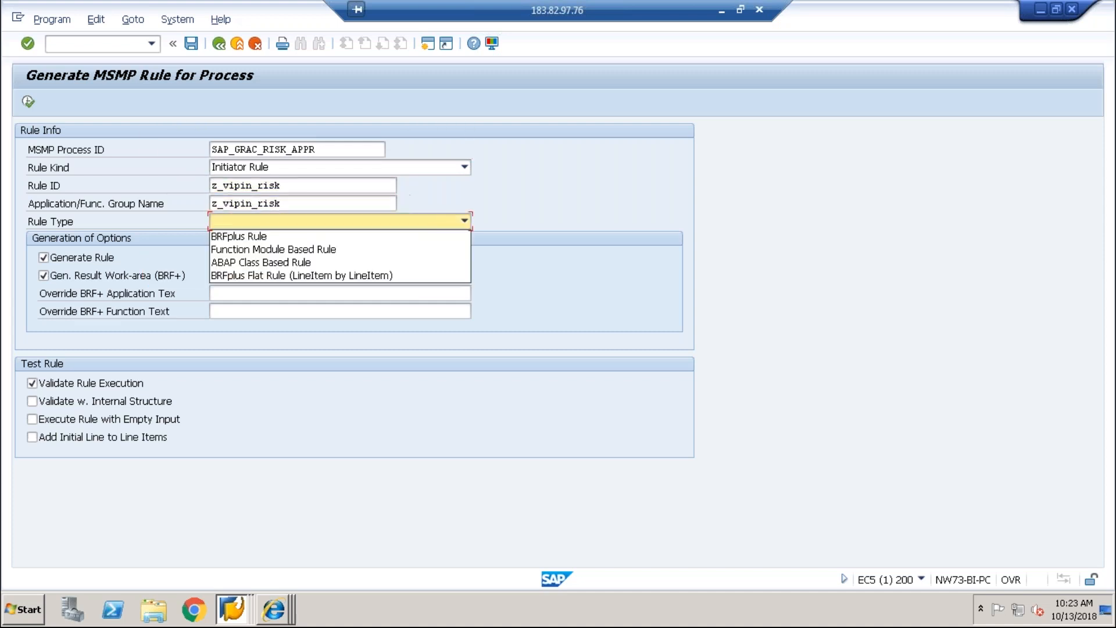
pyautogui.click(239, 274)
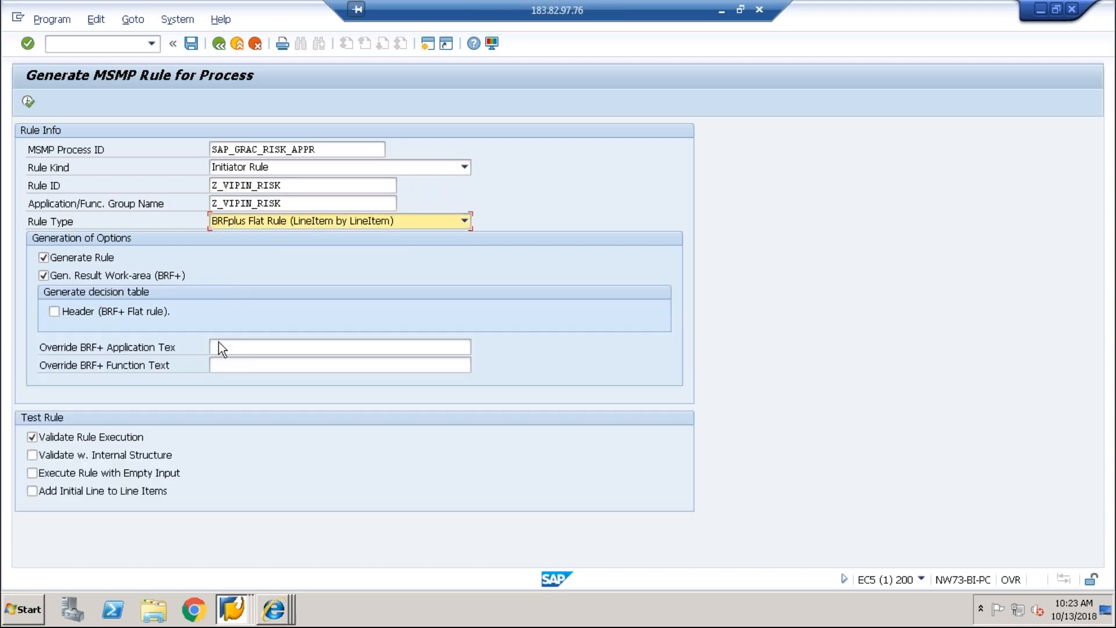
# Step: Fill the application and function text overrides with Z_VIPIN_RISK and generate the rule
pyautogui.click(219, 345)
pyautogui.hotkey('ctrl', 'v')
pyautogui.press('Tab')
pyautogui.hotkey('ctrl', 'v')
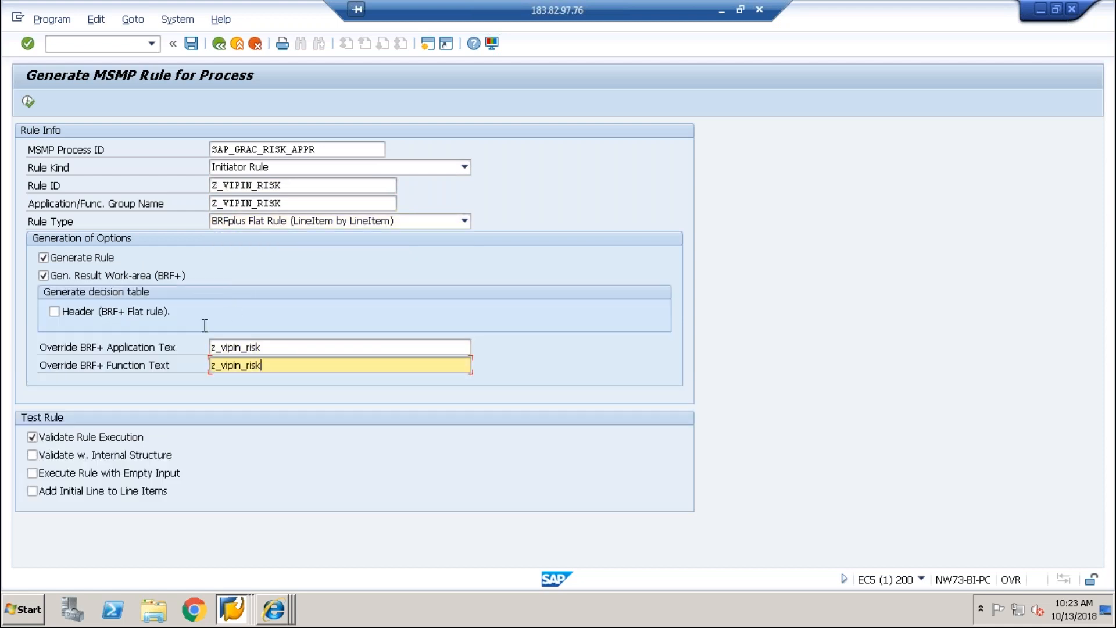
pyautogui.click(28, 102)
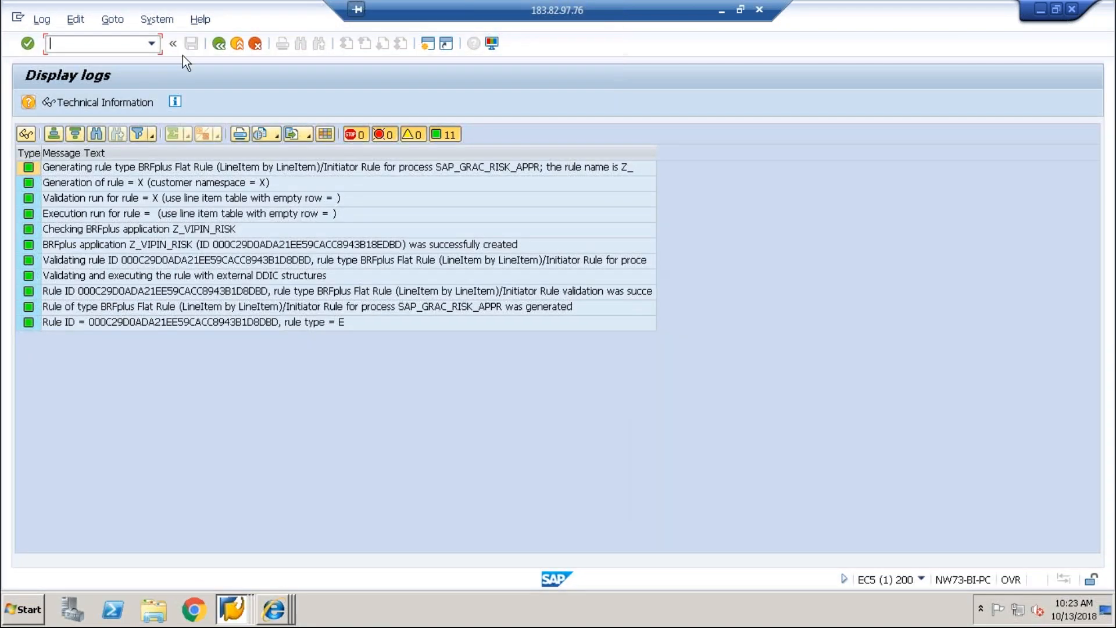
pyautogui.click(218, 43)
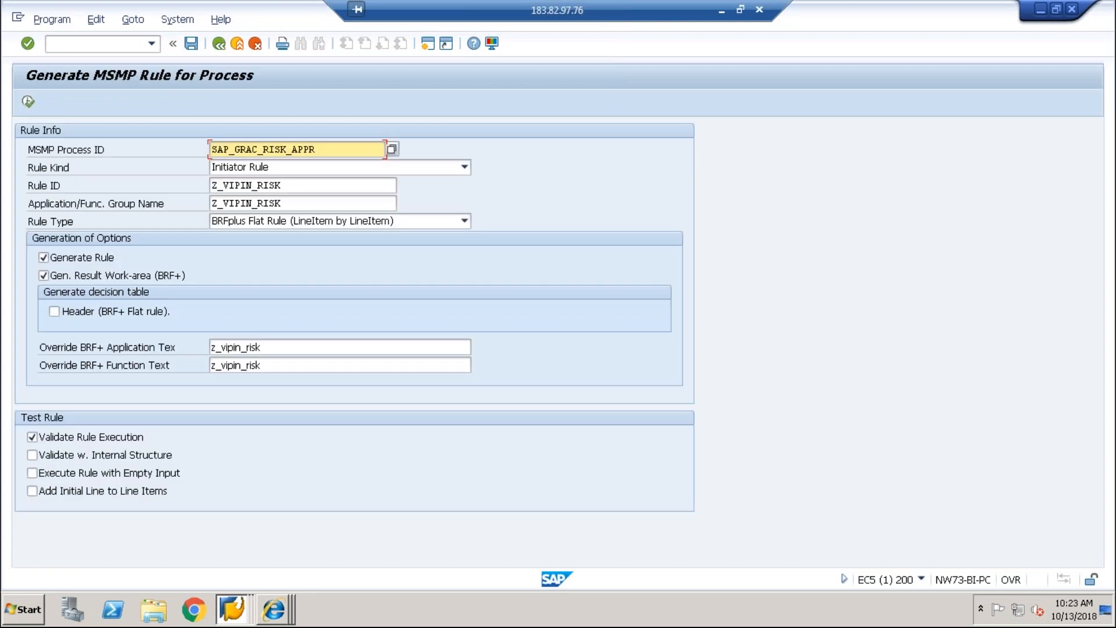
# Step: Launch the BRFplus Workbench with brf+ in a second session and maximize its window
pyautogui.click(428, 42)
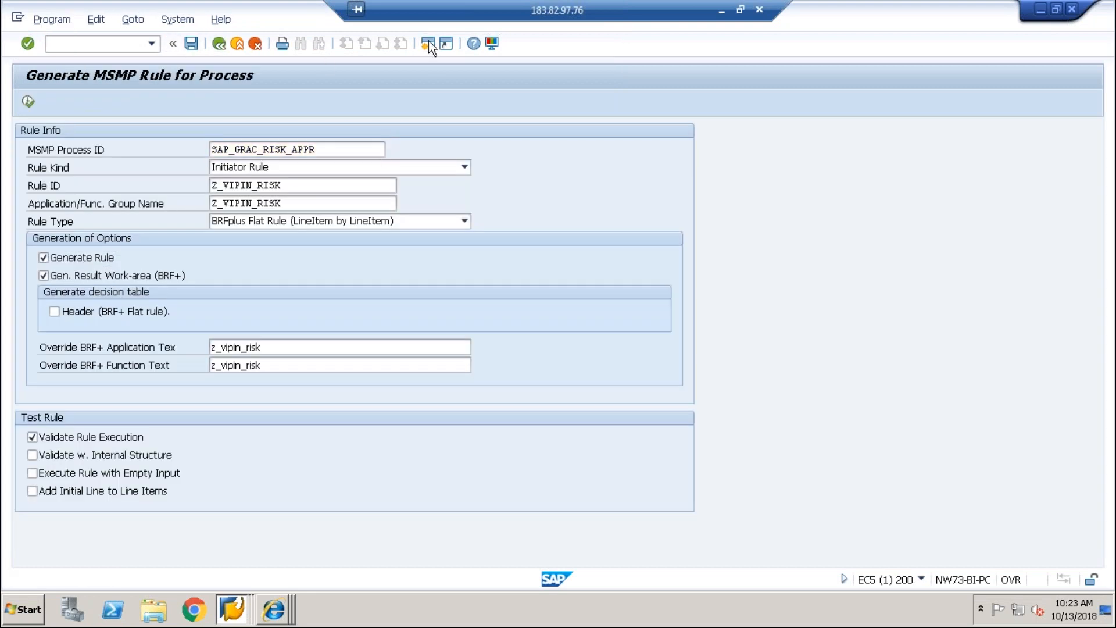
pyautogui.write('brf+')
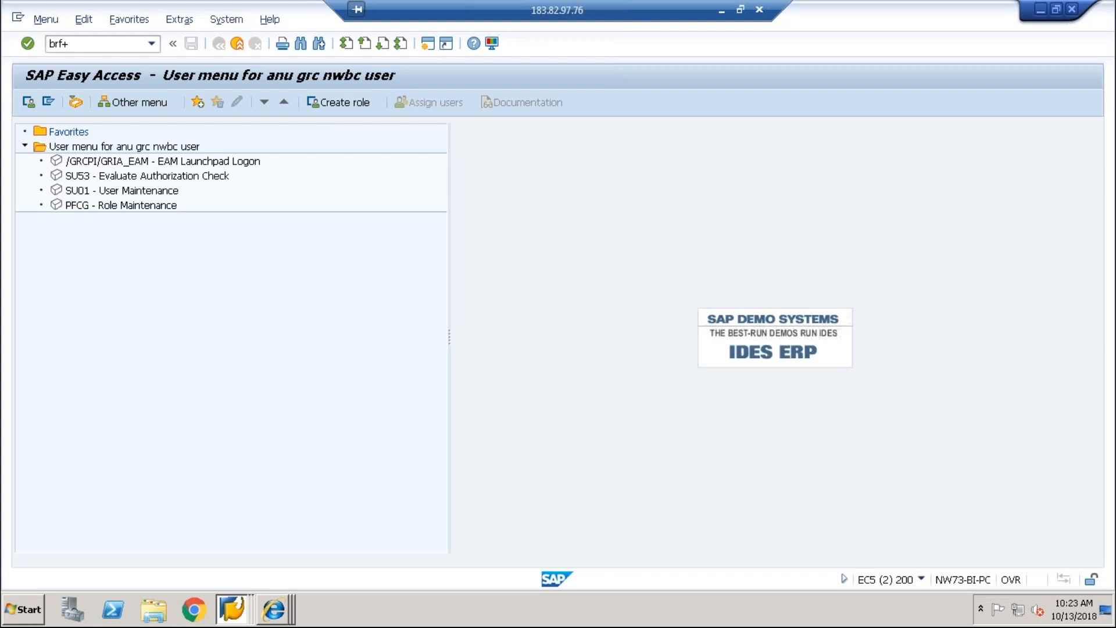
pyautogui.press('Return')
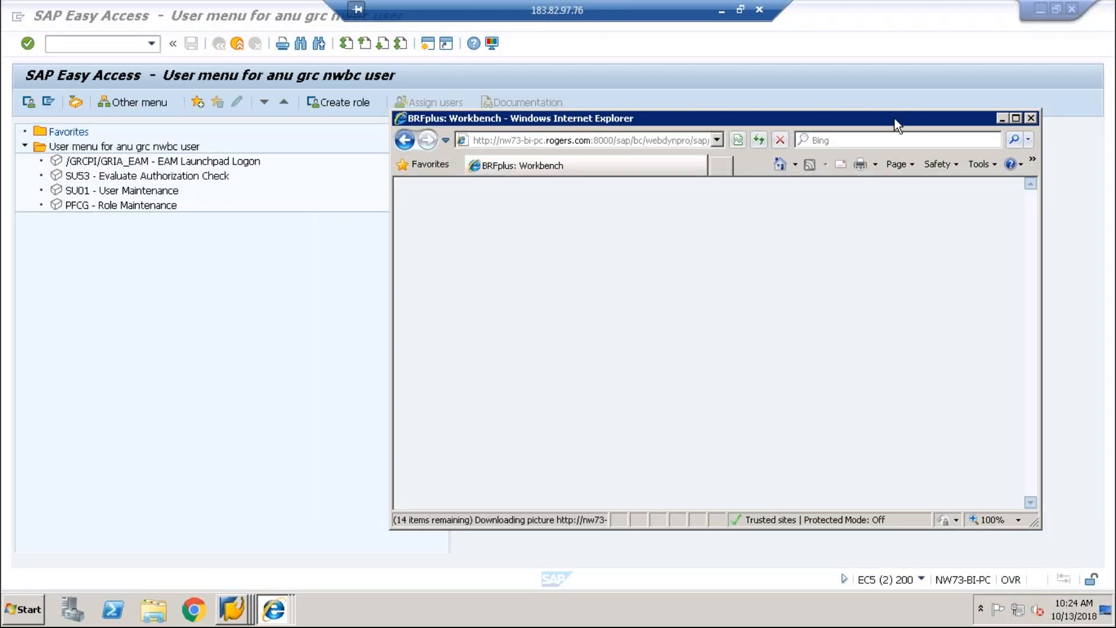
pyautogui.moveTo(894, 118); pyautogui.dragTo(755, 51)
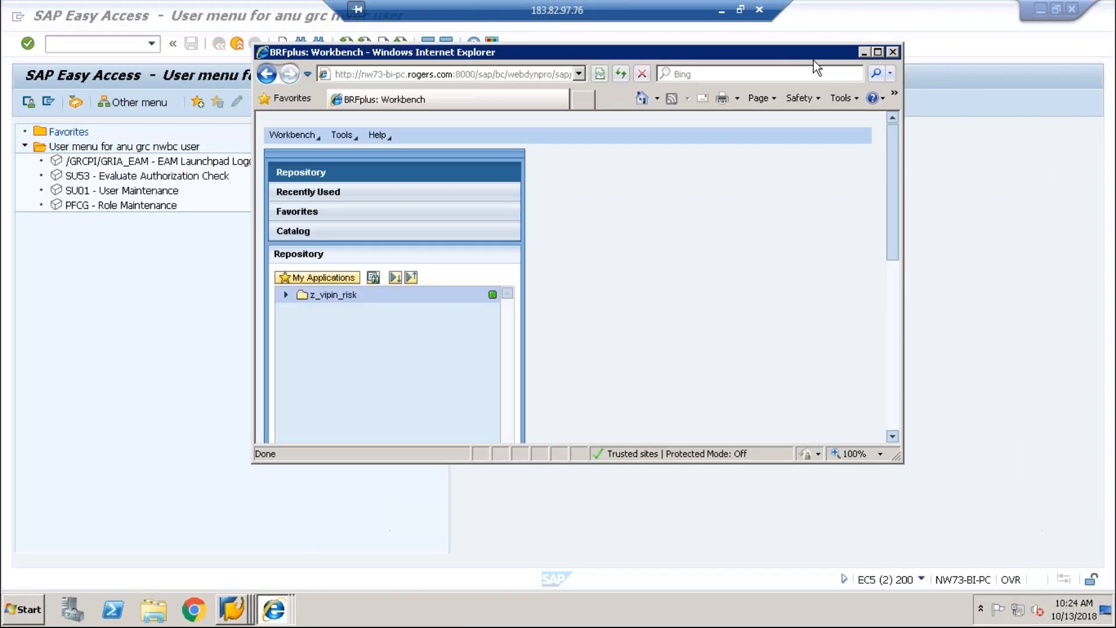
pyautogui.click(878, 53)
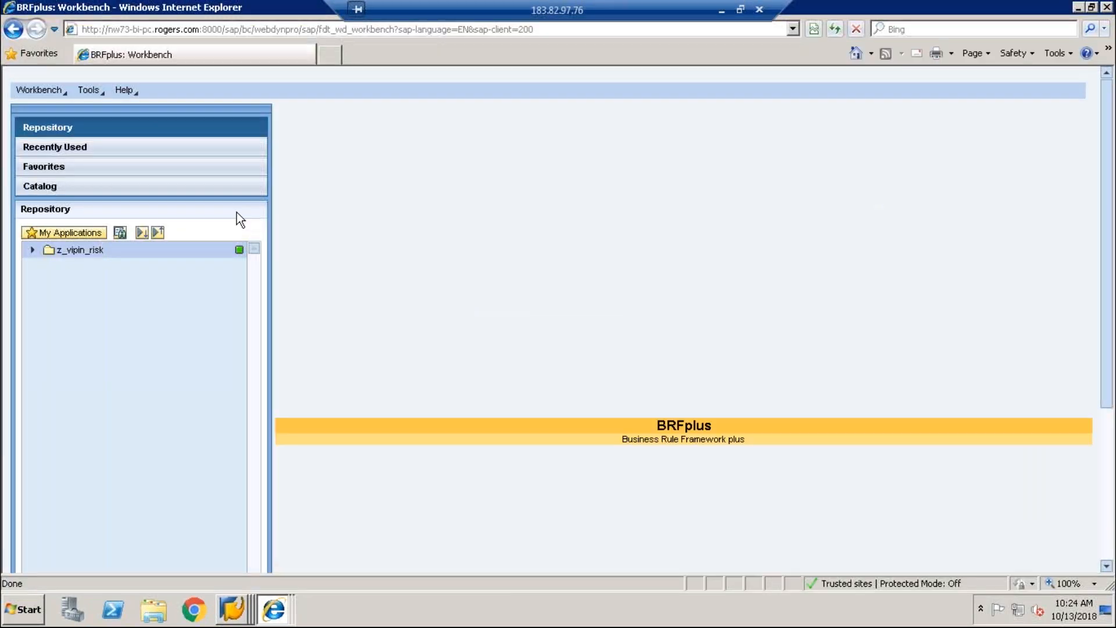
# Step: Select the z_vipin_risk application and choose Create > Expression > Decision Table
pyautogui.click(66, 251)
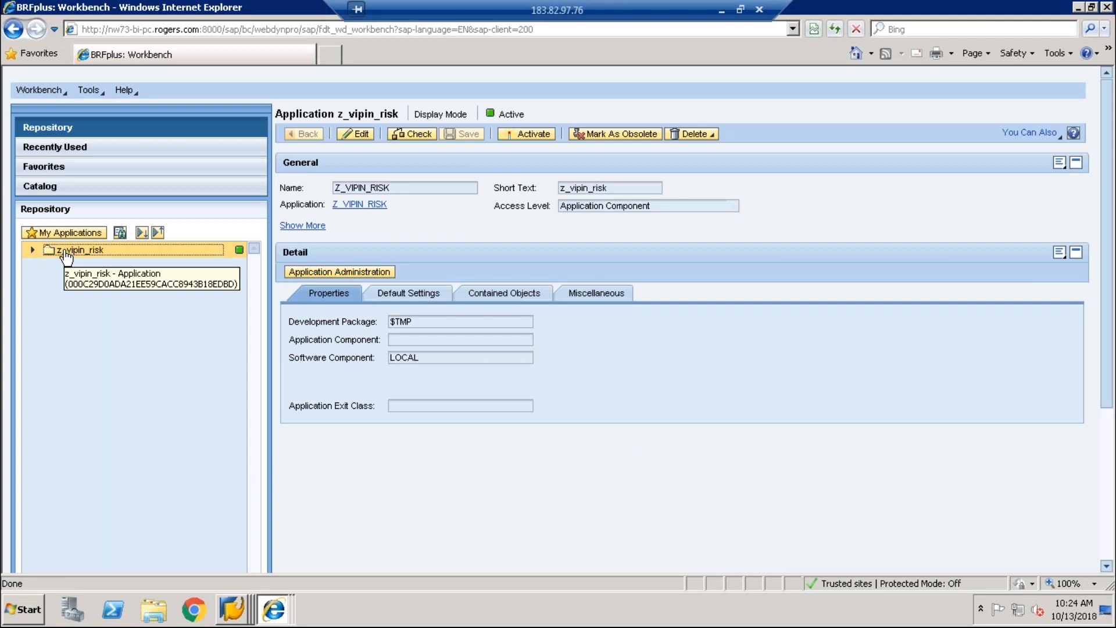
pyautogui.rightClick(66, 256)
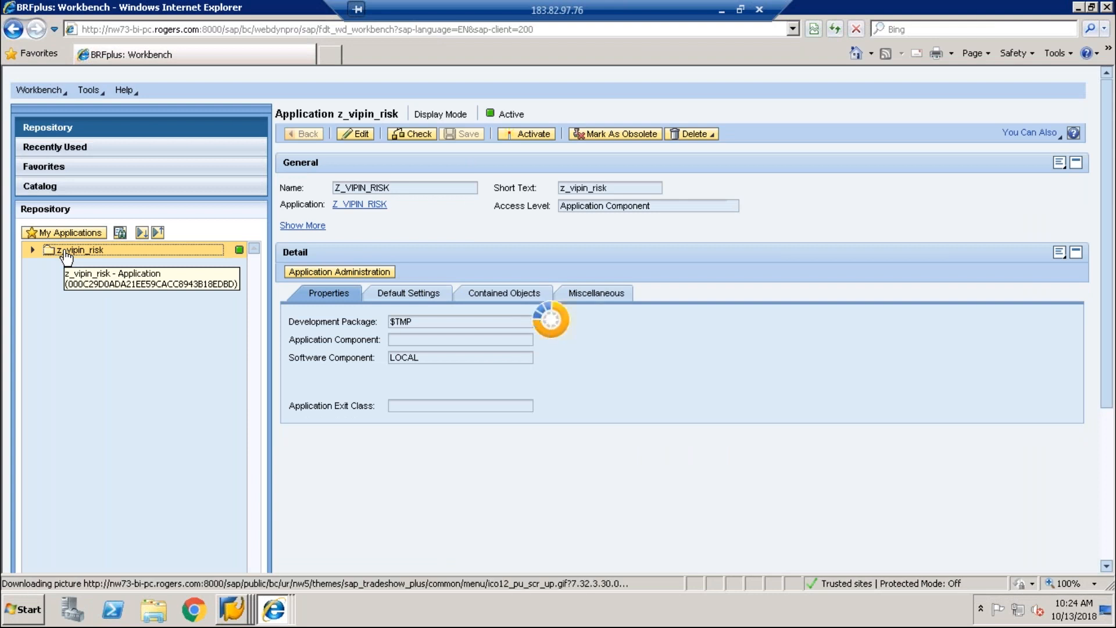
pyautogui.moveTo(99, 261)
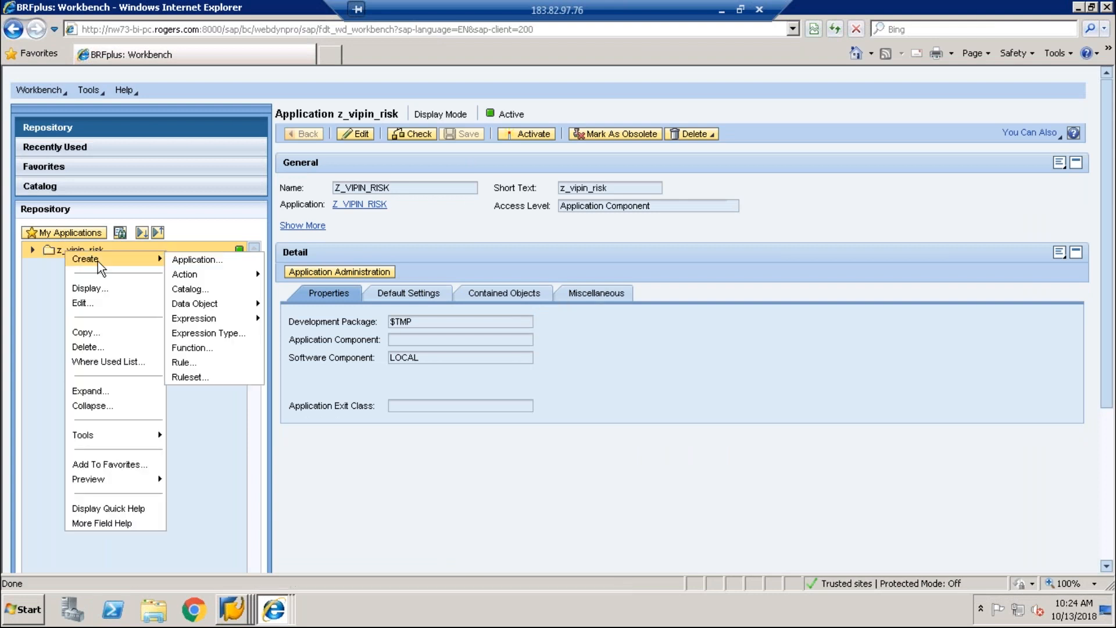
pyautogui.moveTo(214, 321)
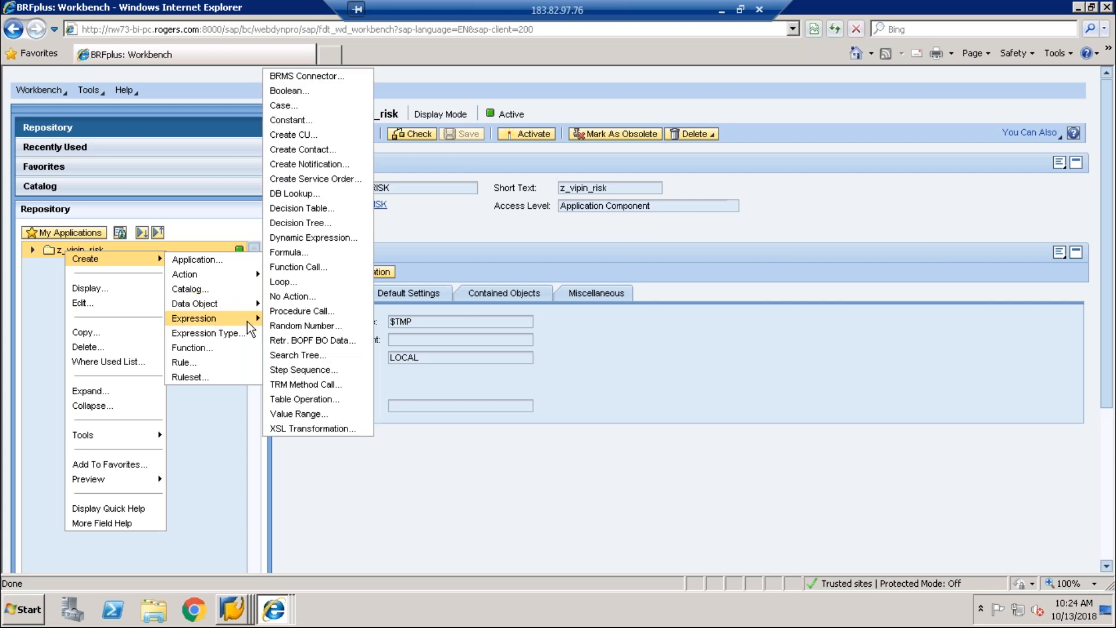
# Step: Create decision table z_vipin_De with short text z_vipin_des and open it
pyautogui.click(301, 208)
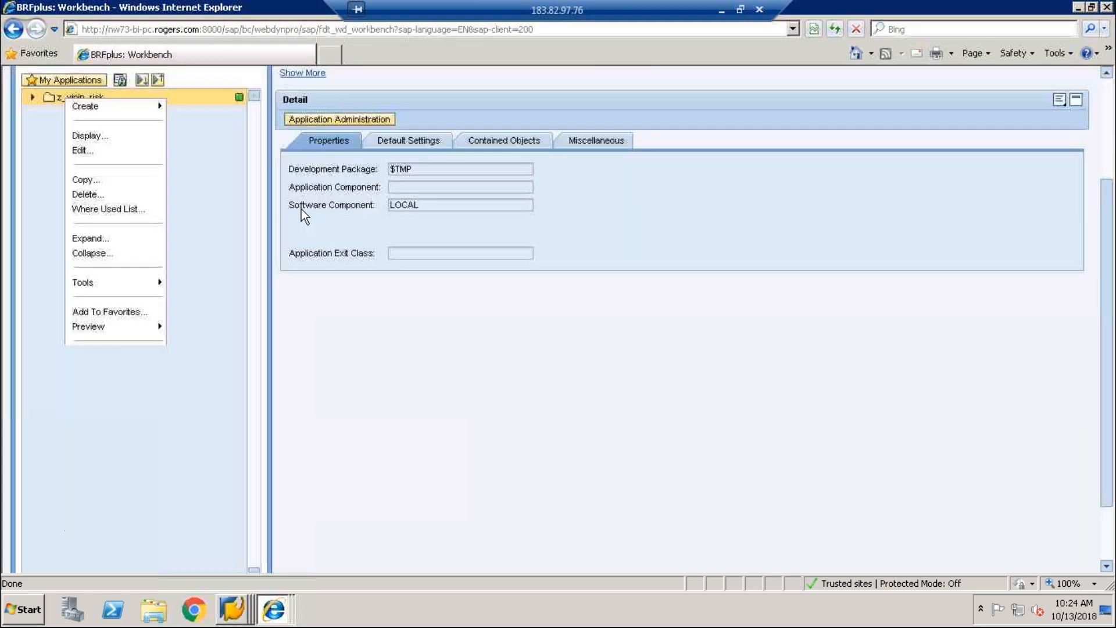
pyautogui.write('z_vipin_Des')
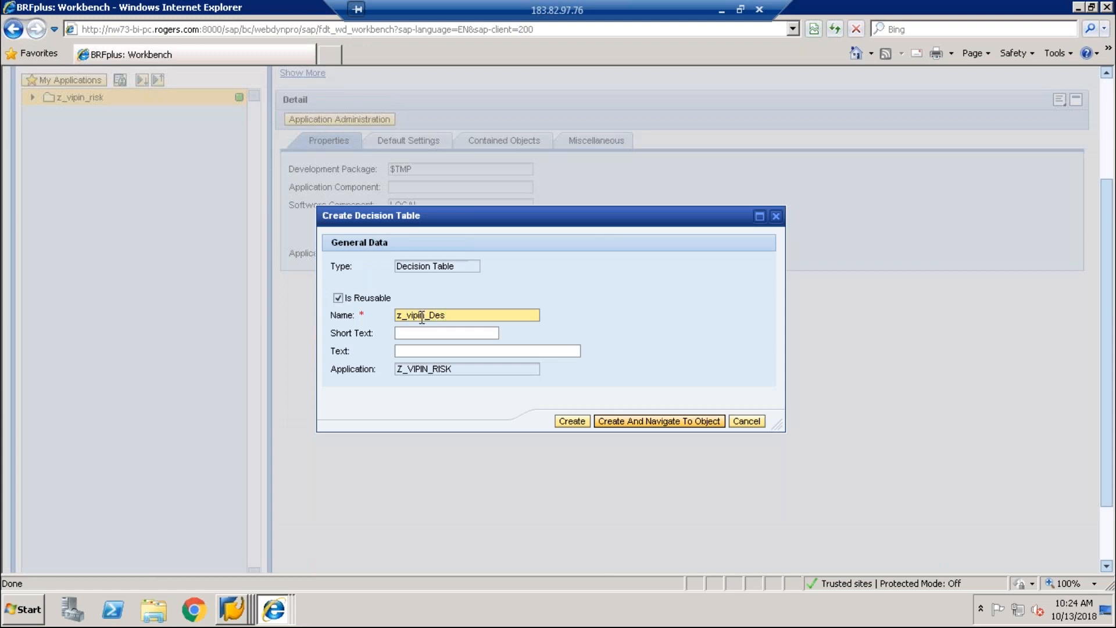
pyautogui.press('Tab')
pyautogui.write('z_vipin_des')
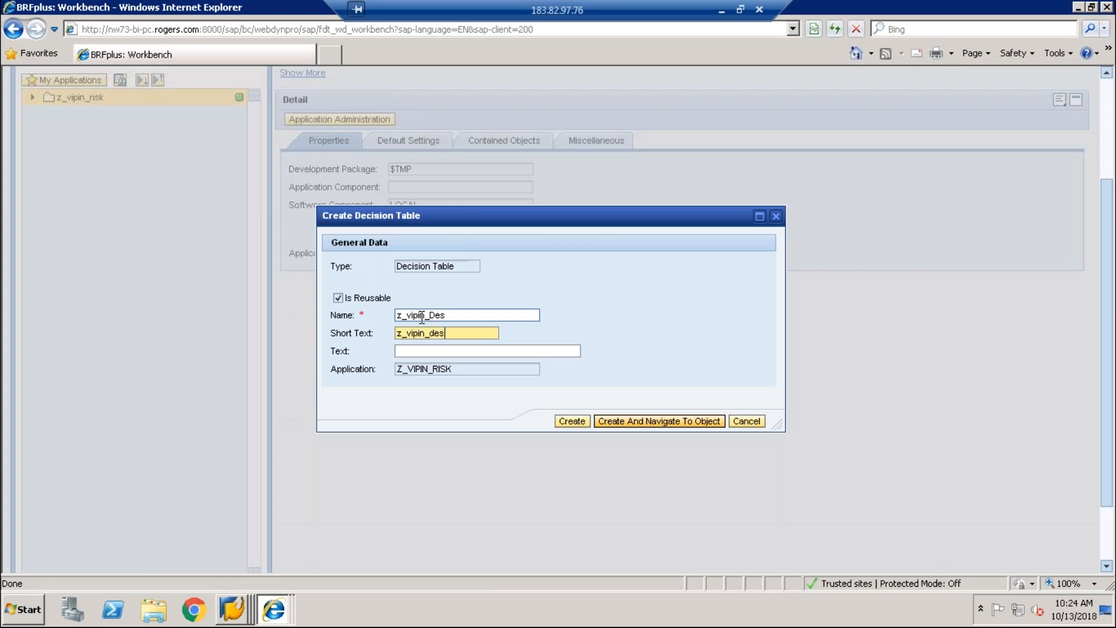
pyautogui.press('Tab')
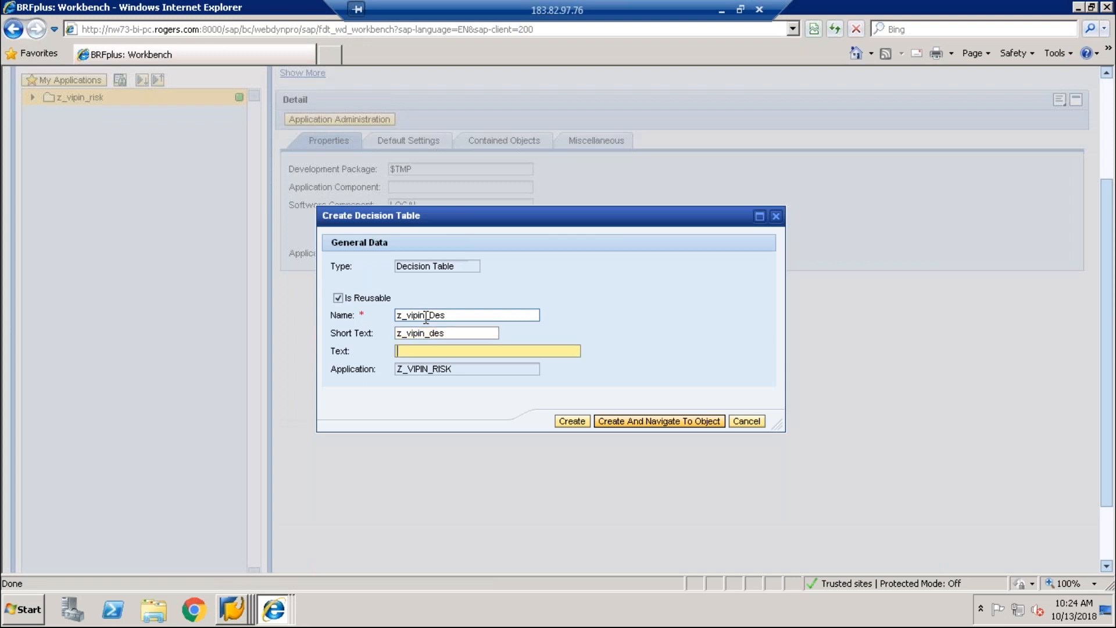
pyautogui.click(682, 416)
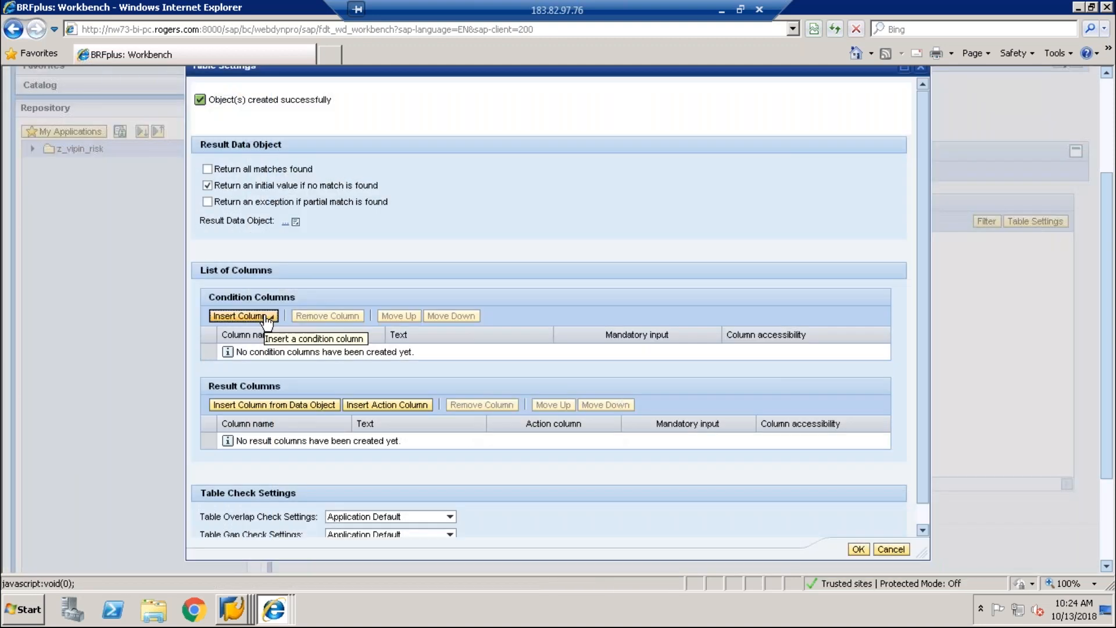
# Step: Add RISKID from SOD_RISK_ATT as the first condition column
pyautogui.click(240, 316)
pyautogui.click(259, 330)
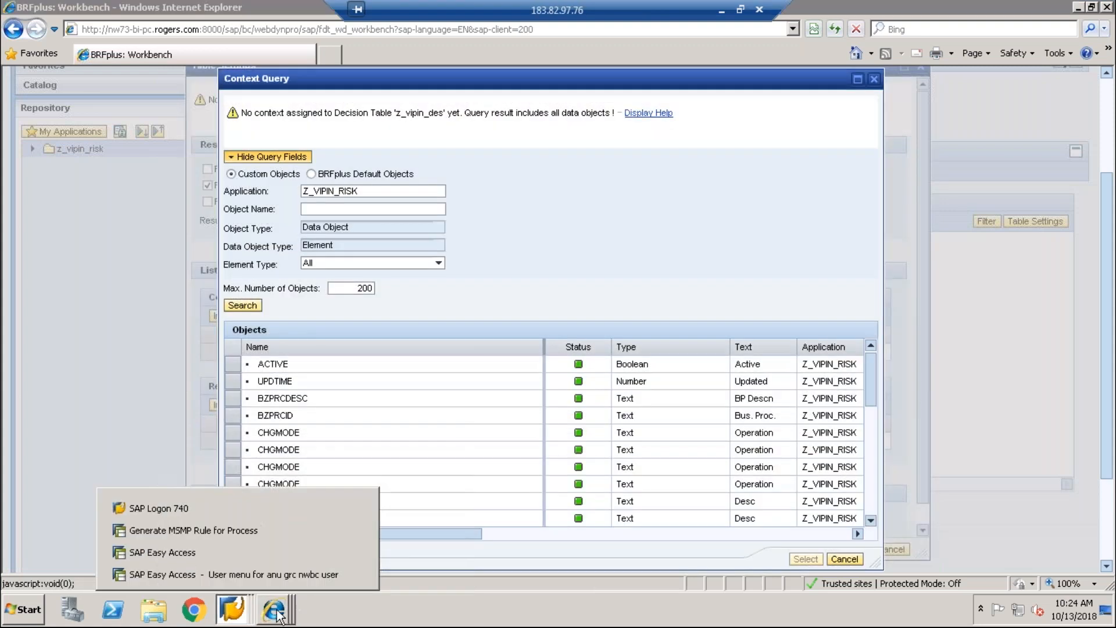
pyautogui.click(277, 610)
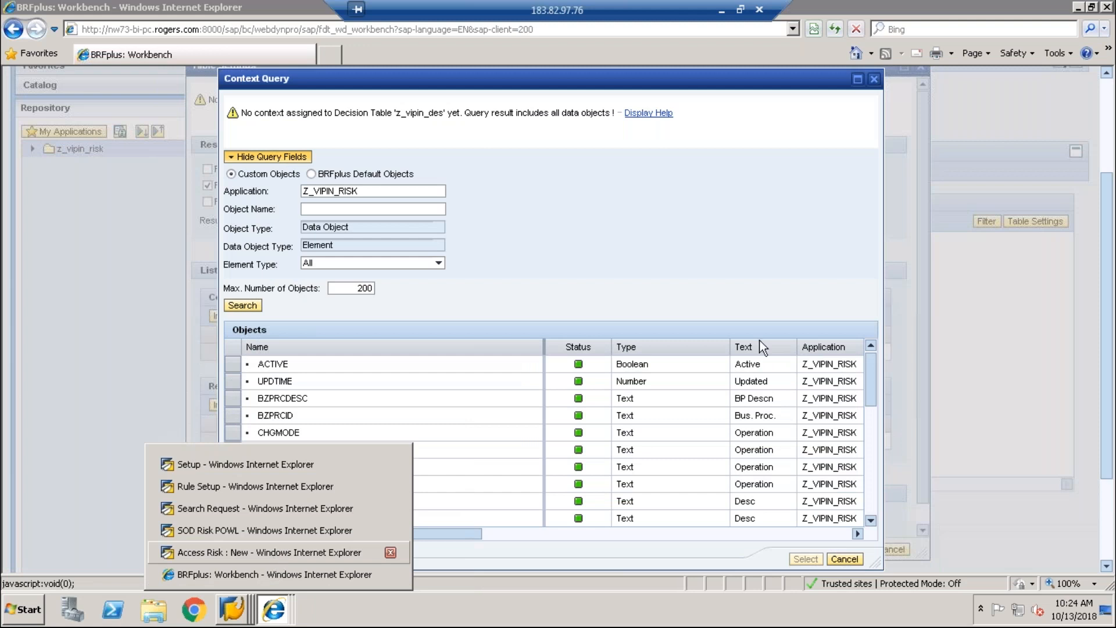
pyautogui.click(762, 231)
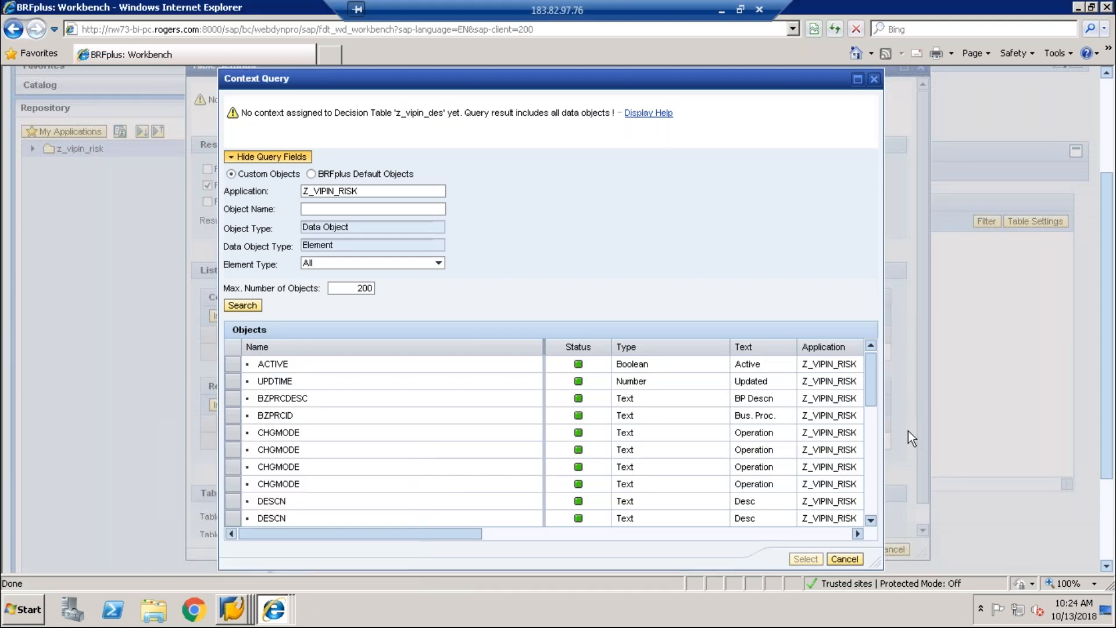
pyautogui.moveTo(871, 402); pyautogui.dragTo(875, 524)
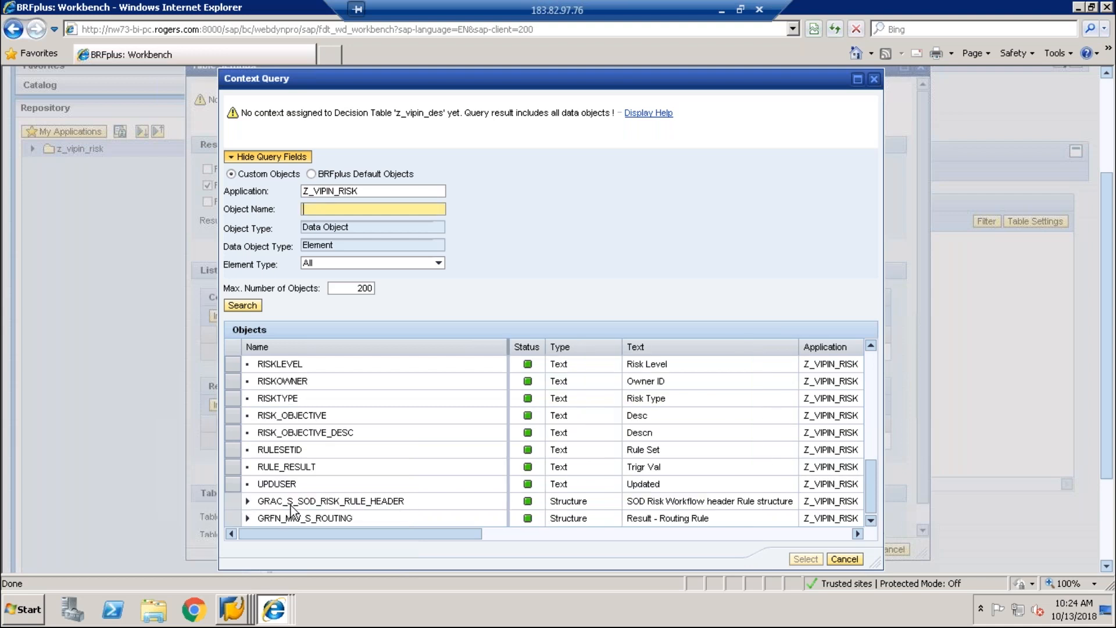
pyautogui.click(249, 502)
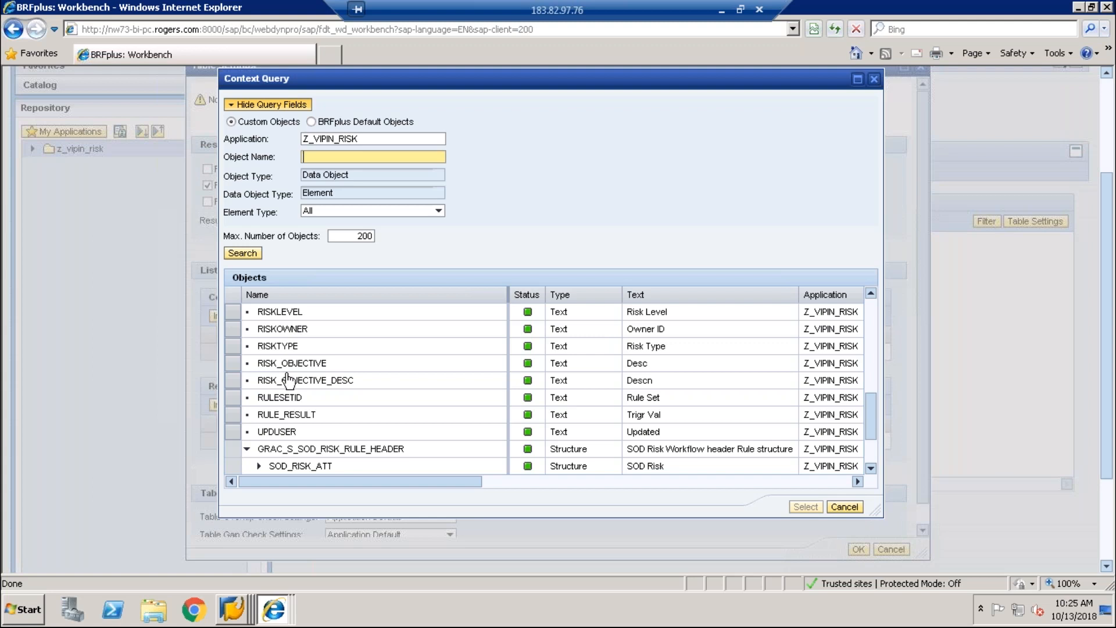
pyautogui.click(870, 453)
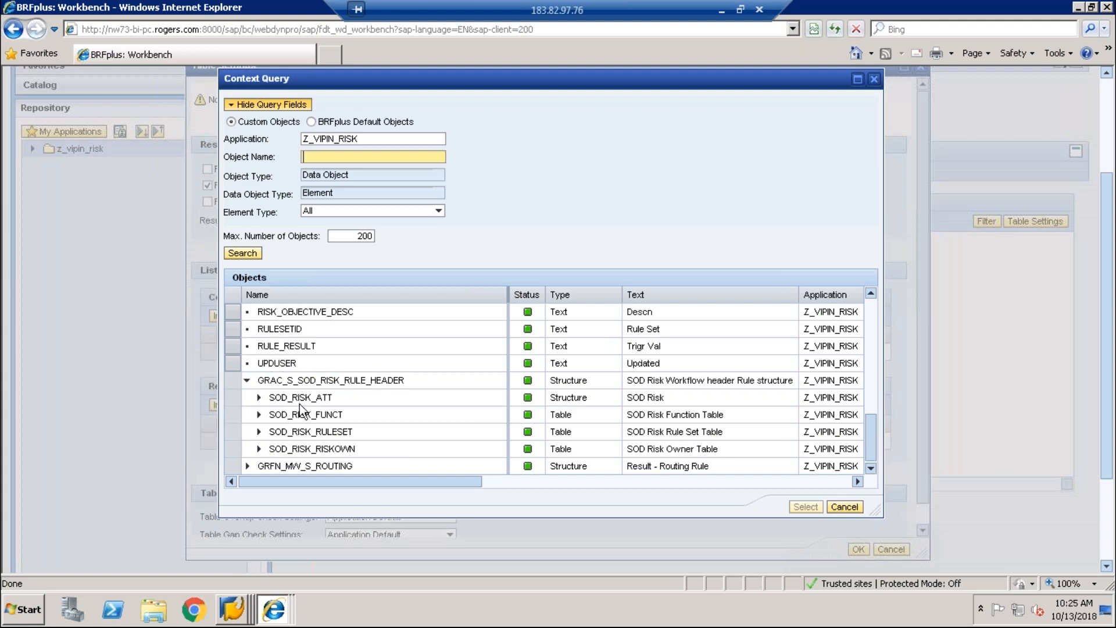
pyautogui.click(259, 398)
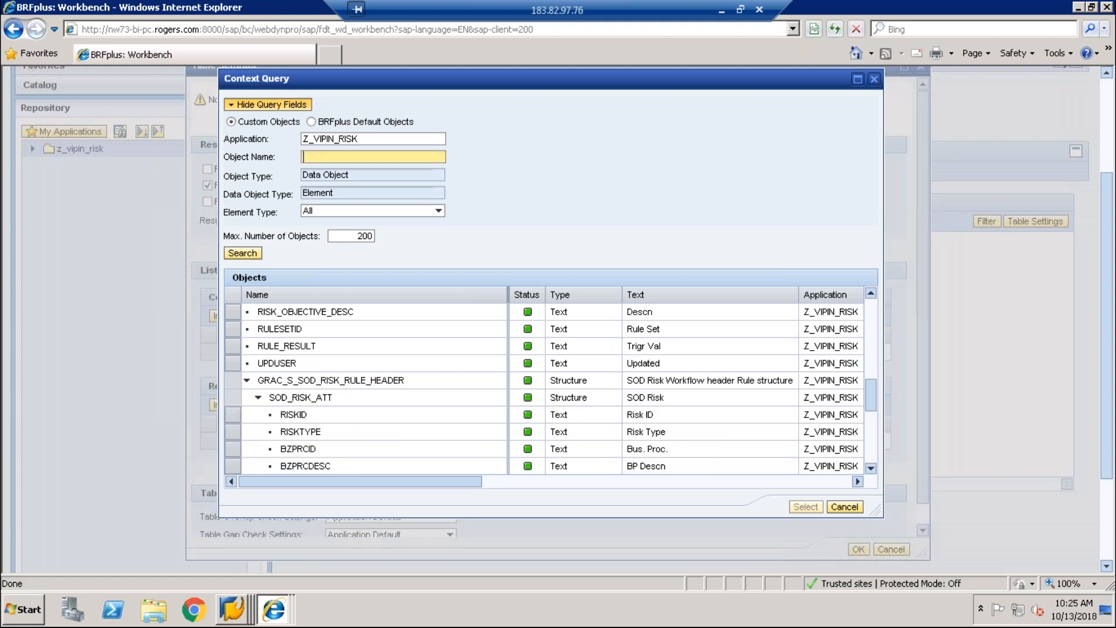
pyautogui.click(314, 416)
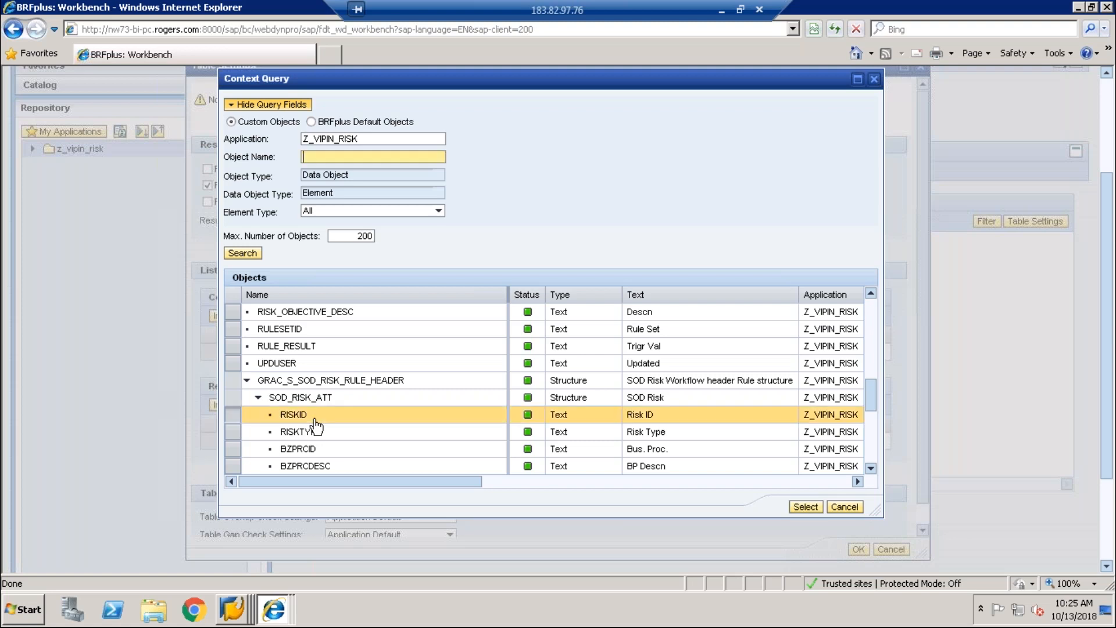
pyautogui.click(797, 508)
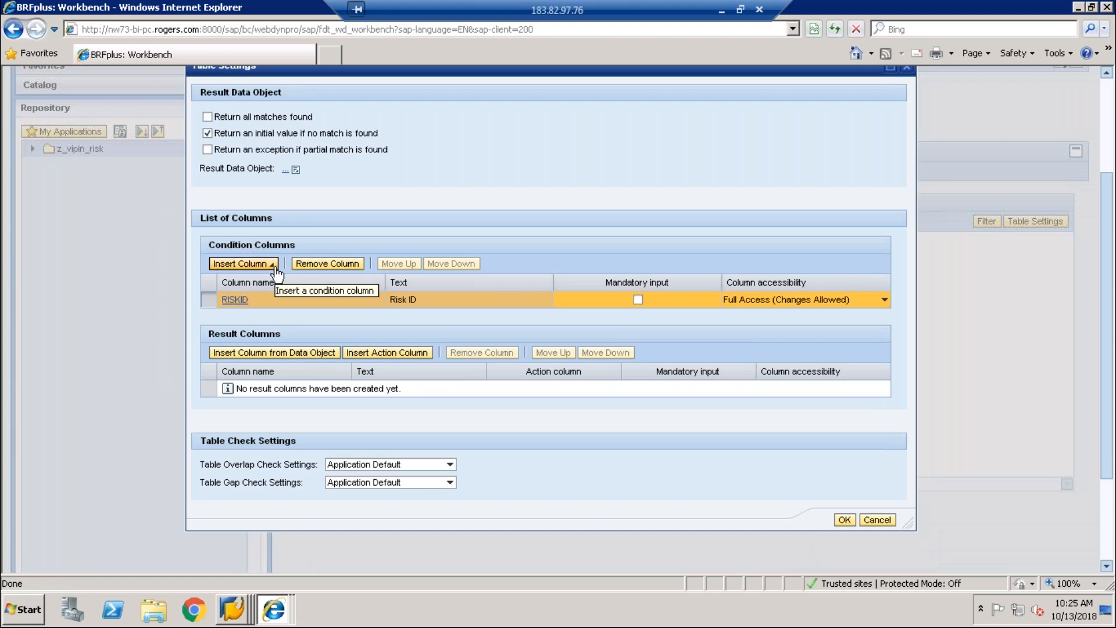
# Step: Add BZPRCID (Bus. Proc.) from SOD_RISK_ATT as the second condition column
pyautogui.click(275, 268)
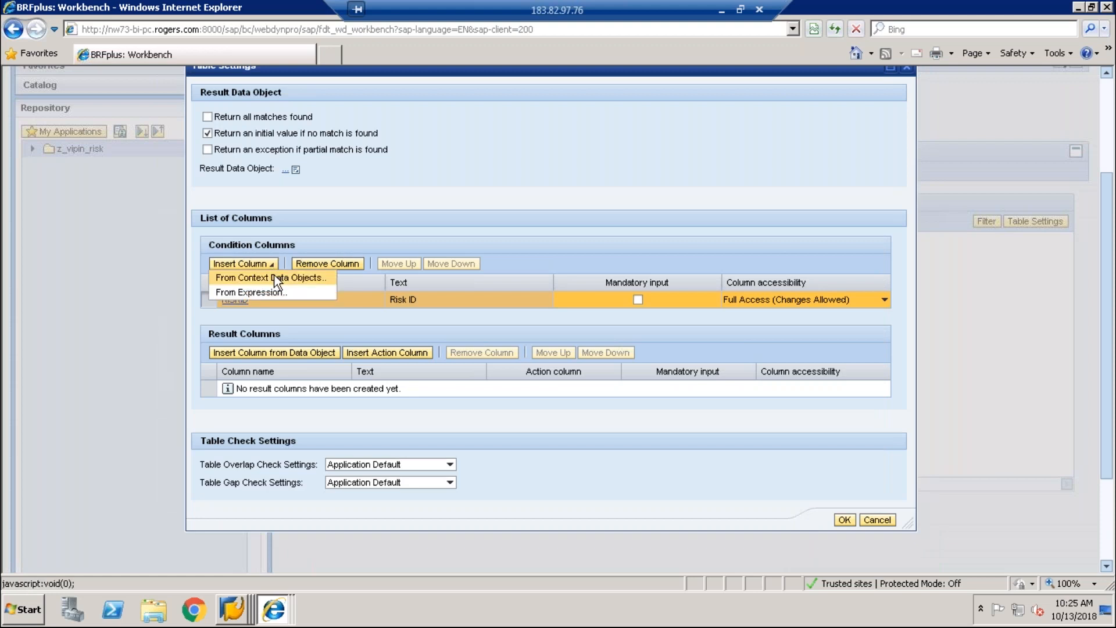
pyautogui.click(275, 278)
pyautogui.moveTo(874, 399); pyautogui.dragTo(872, 512)
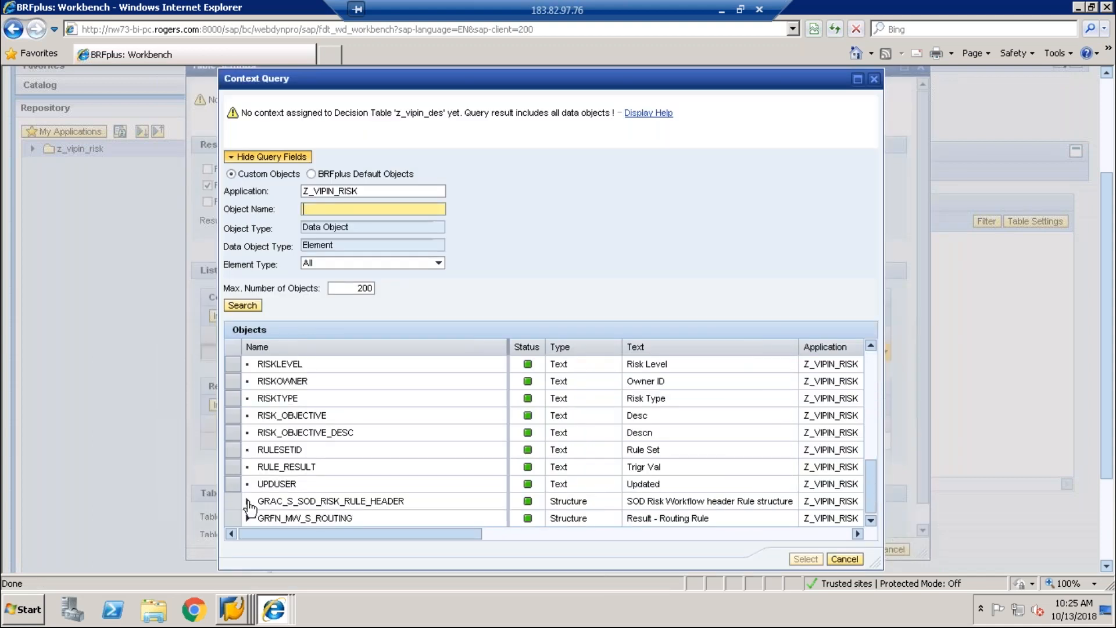
pyautogui.click(248, 502)
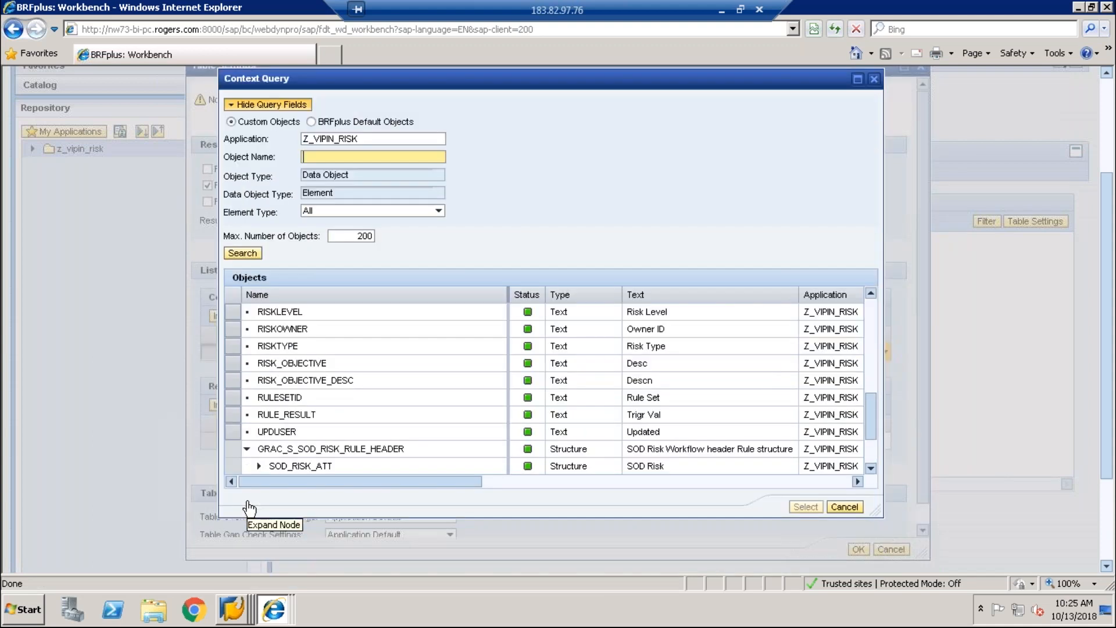
pyautogui.scroll(-2, 867, 452)
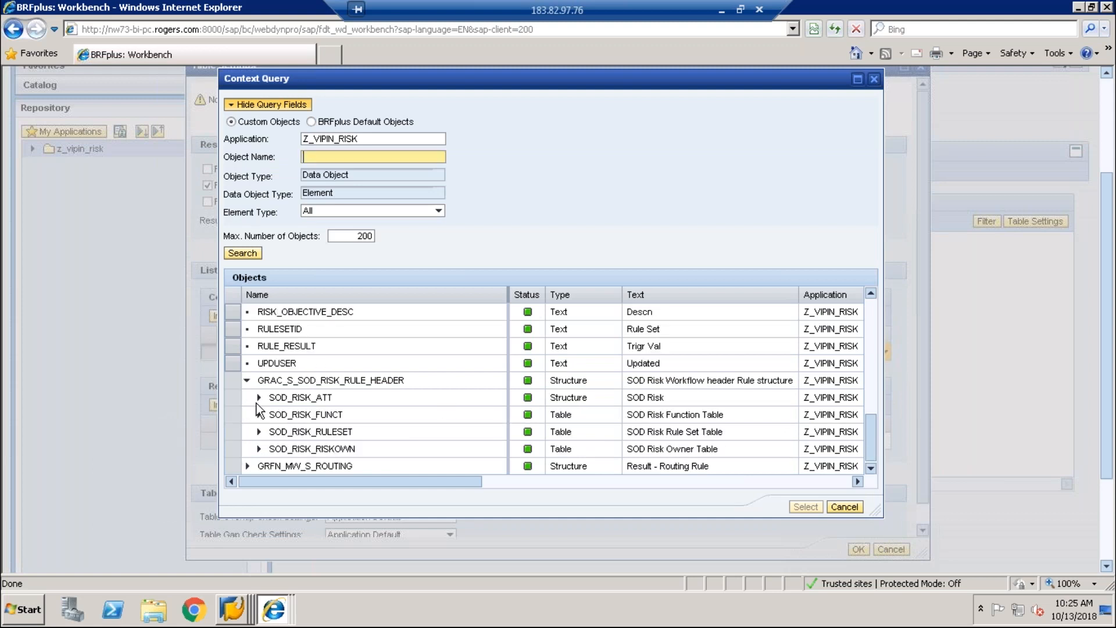
pyautogui.click(259, 398)
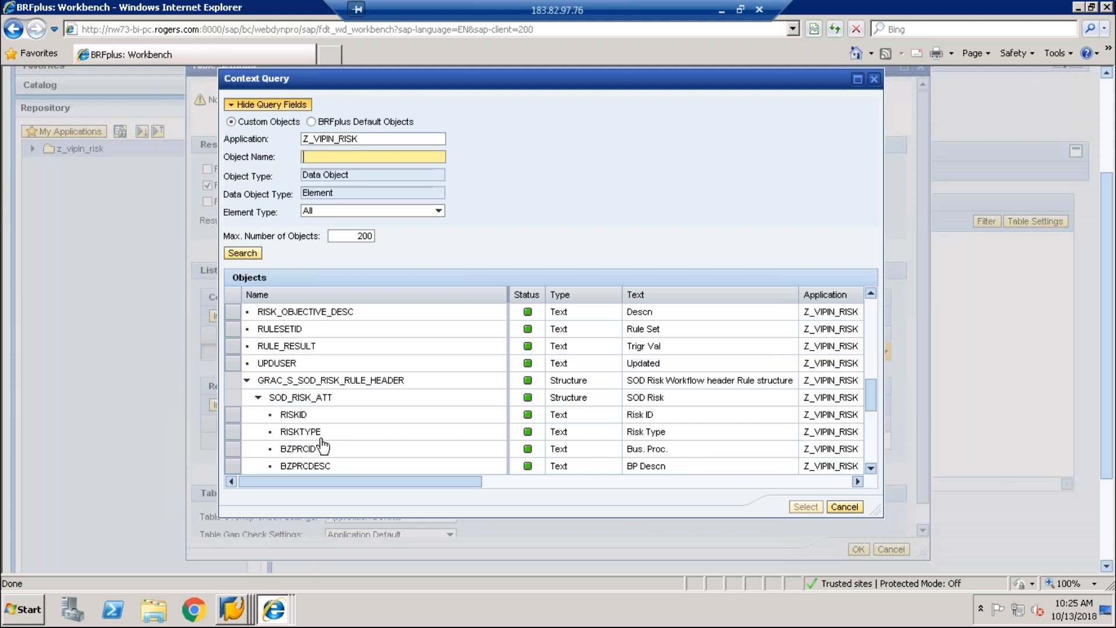
pyautogui.click(303, 450)
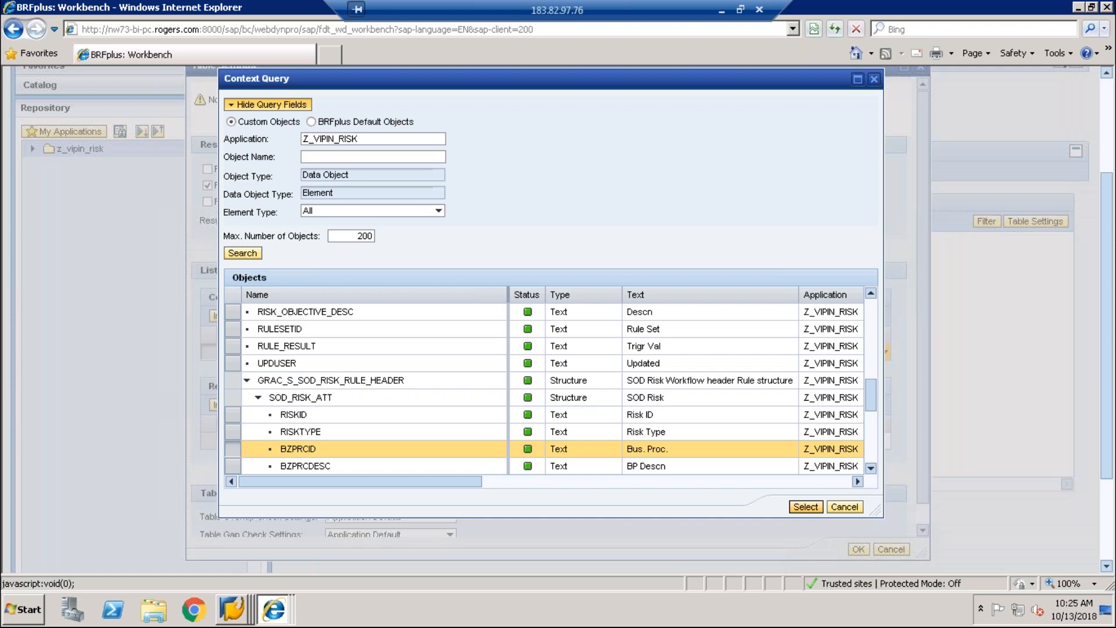
pyautogui.click(806, 506)
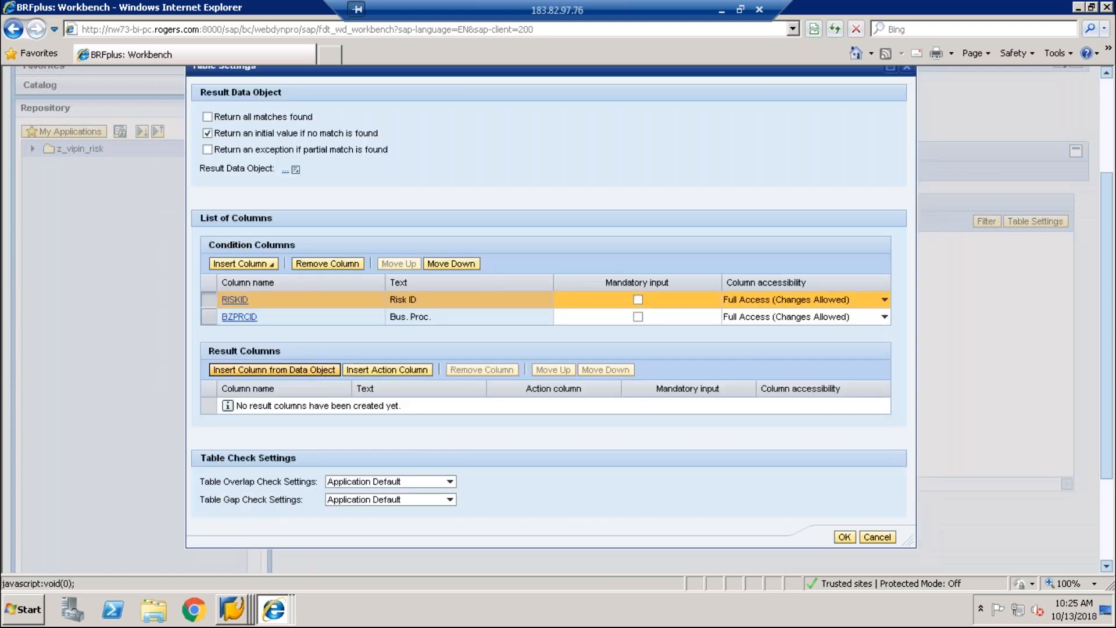
pyautogui.click(274, 370)
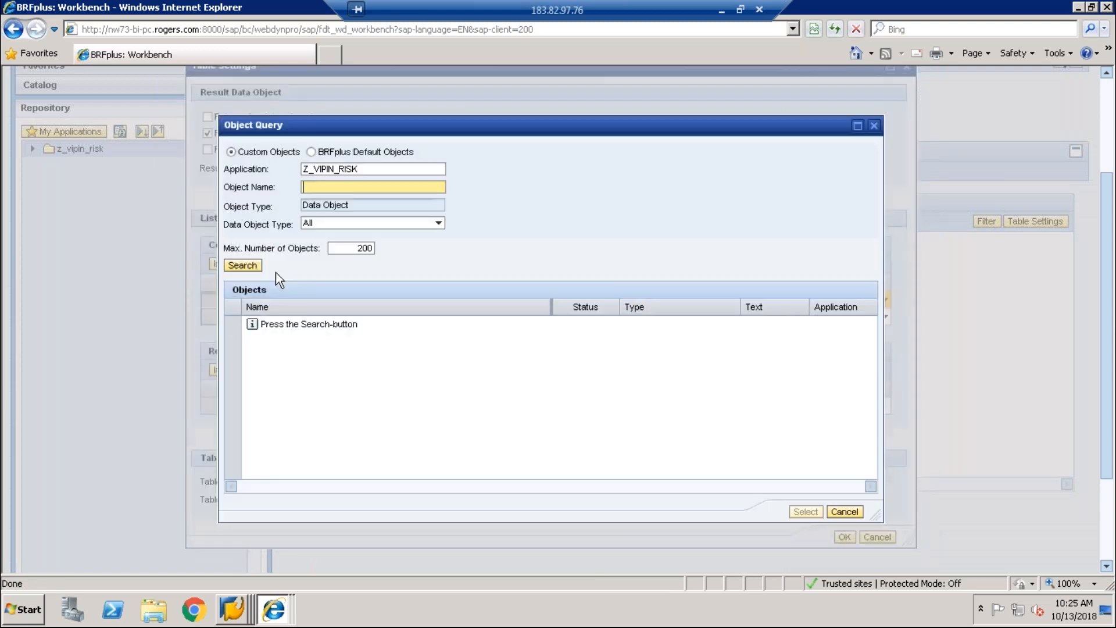
# Step: Set RULESETID from SOD_RISK_RULESET > GRAC_S_SODRISKRS as the result column and apply the table settings
pyautogui.click(256, 268)
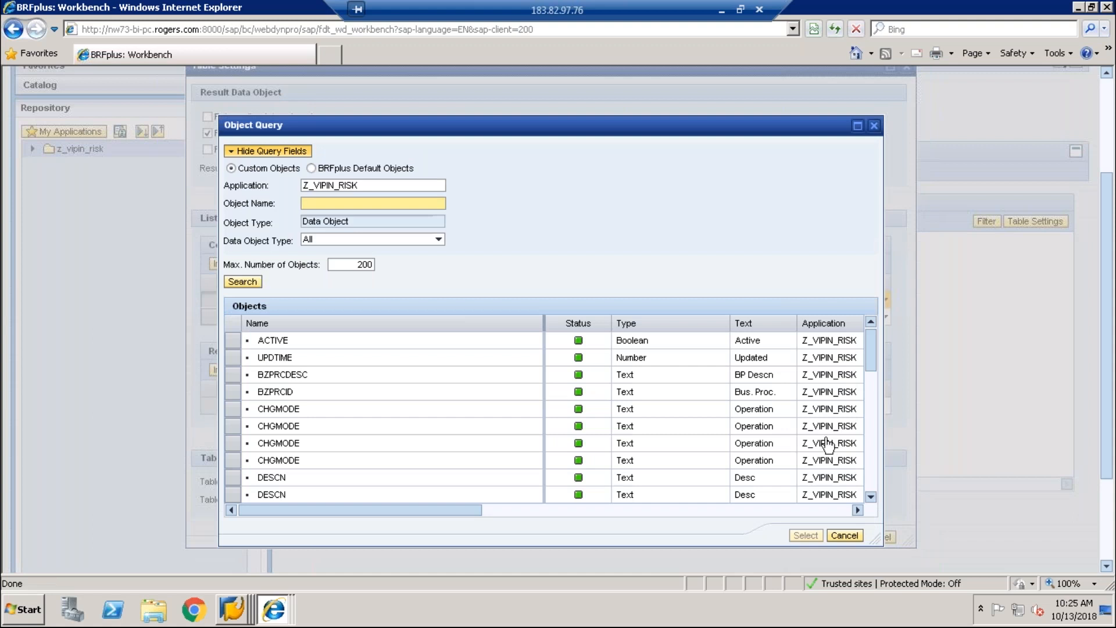
pyautogui.click(874, 462)
pyautogui.click(873, 463)
pyautogui.click(873, 463)
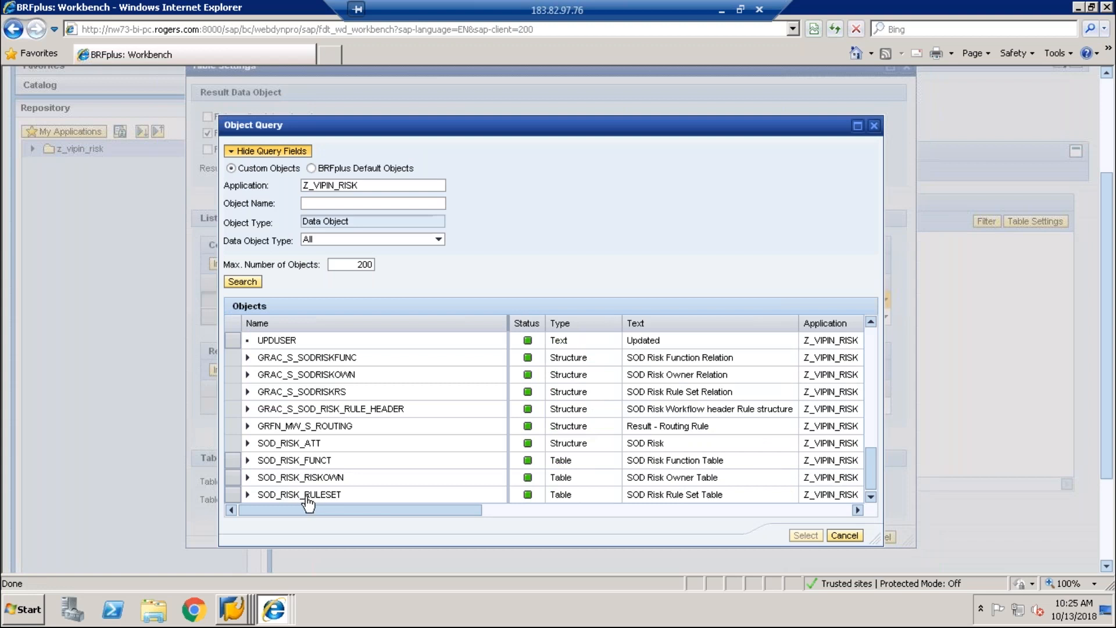
pyautogui.click(247, 498)
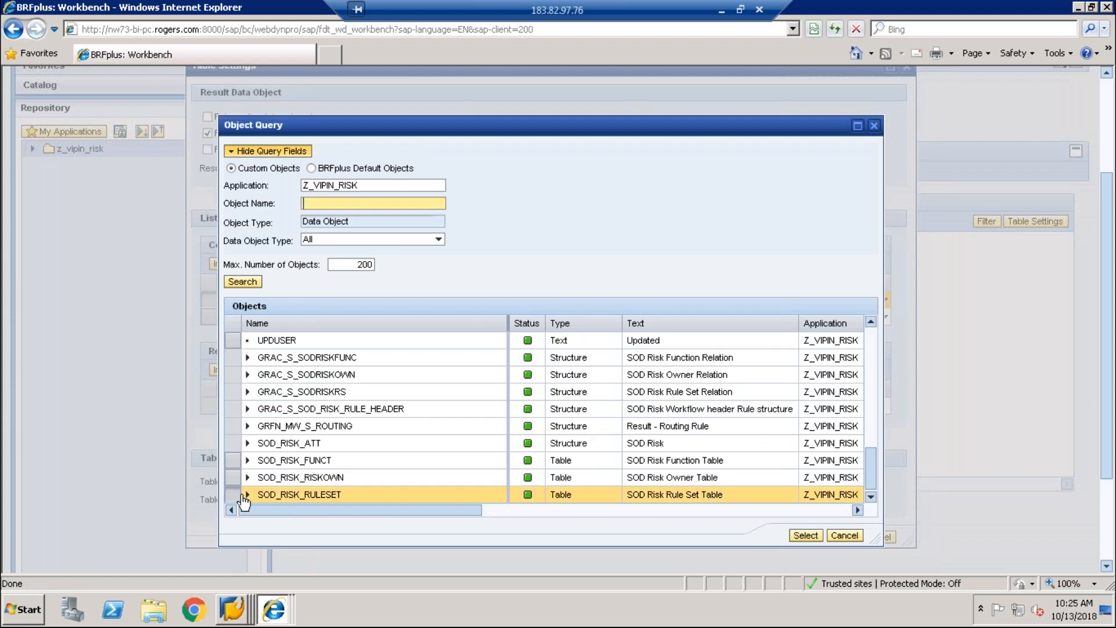
pyautogui.click(249, 495)
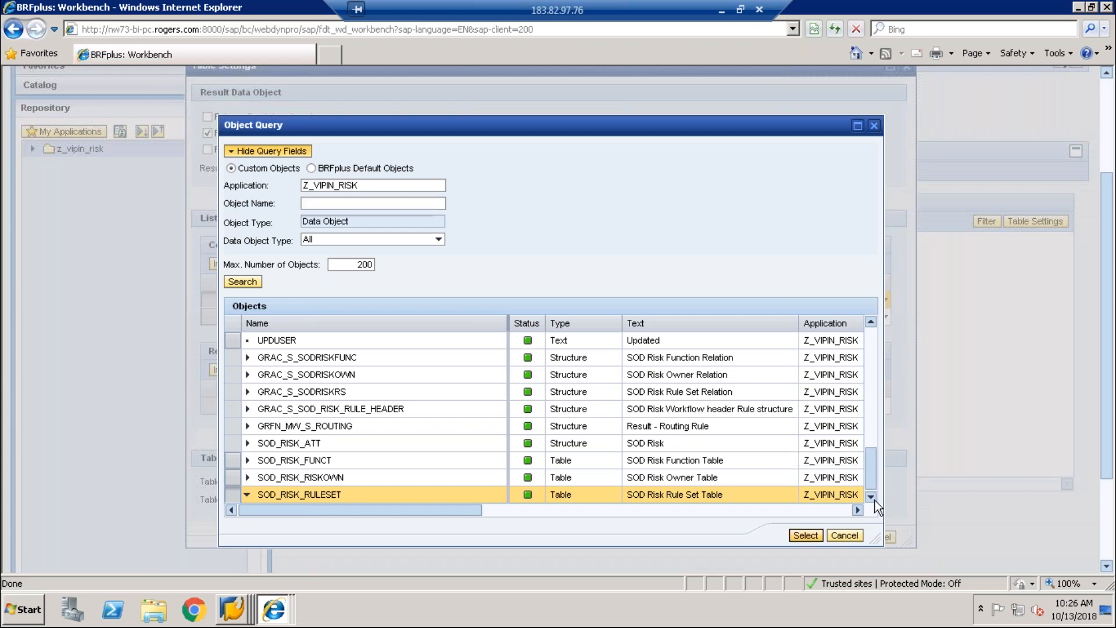
pyautogui.scroll(-1, 606, 488)
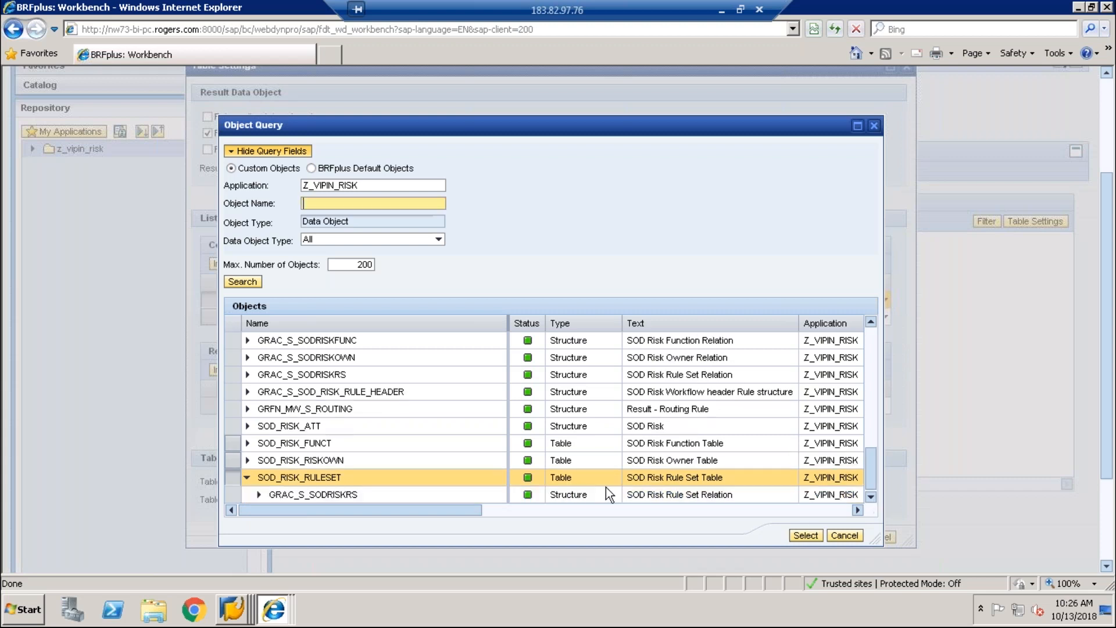
pyautogui.click(257, 495)
pyautogui.scroll(-4, 870, 495)
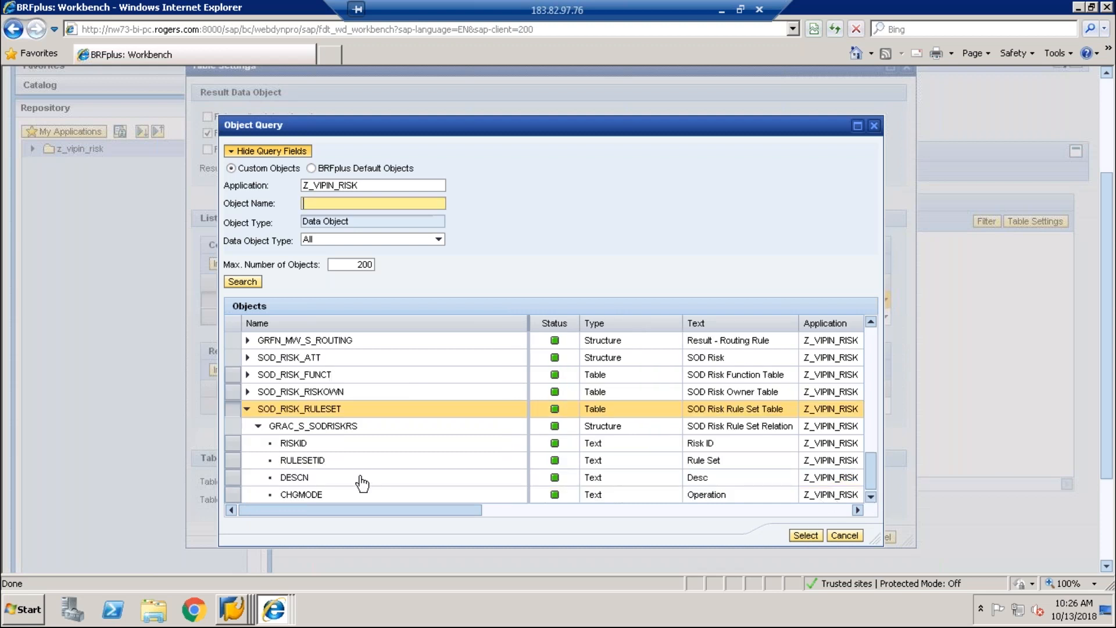
pyautogui.click(871, 486)
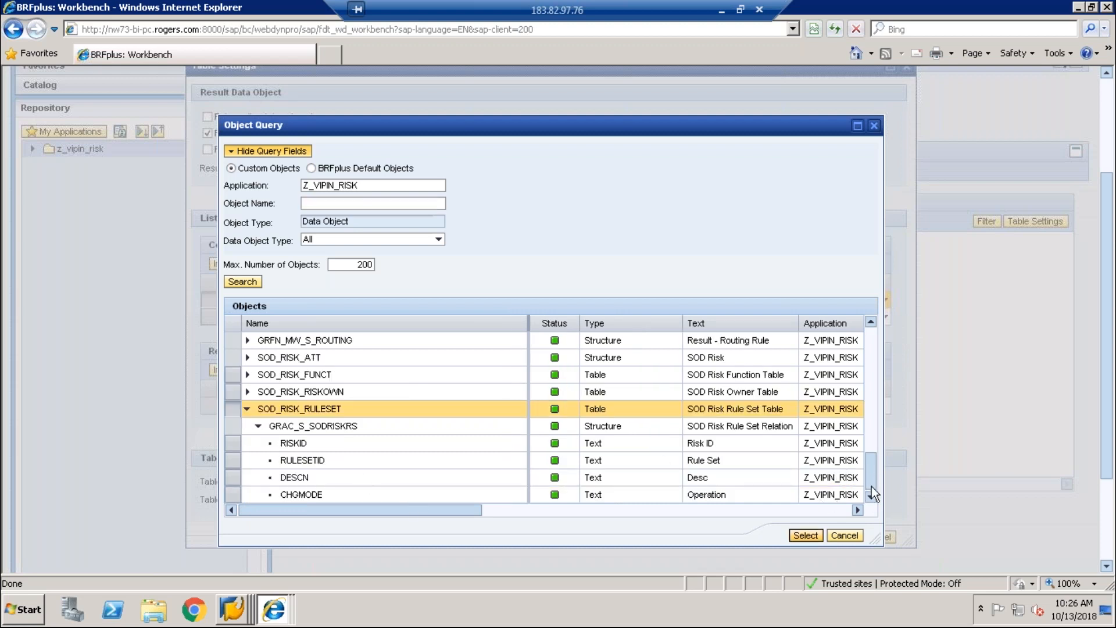
pyautogui.click(306, 463)
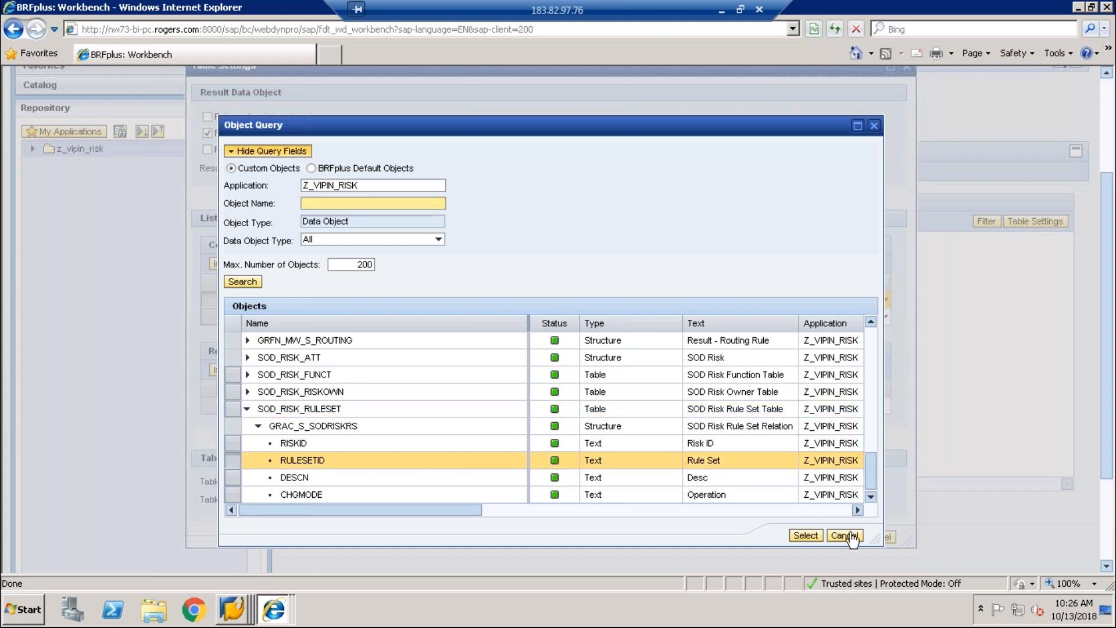
pyautogui.click(806, 536)
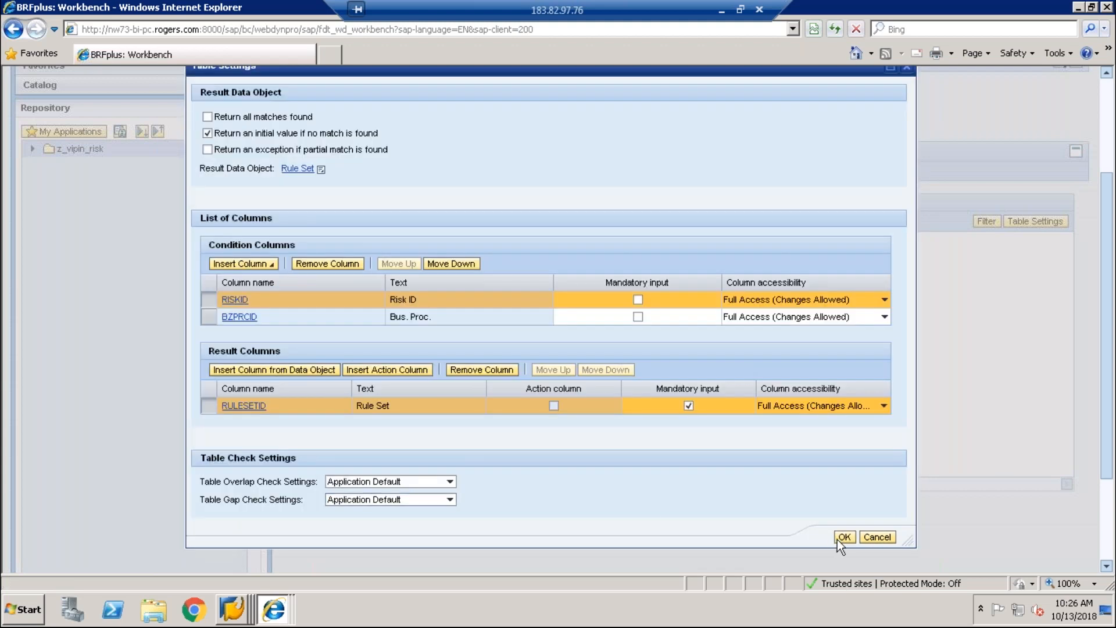
pyautogui.click(838, 539)
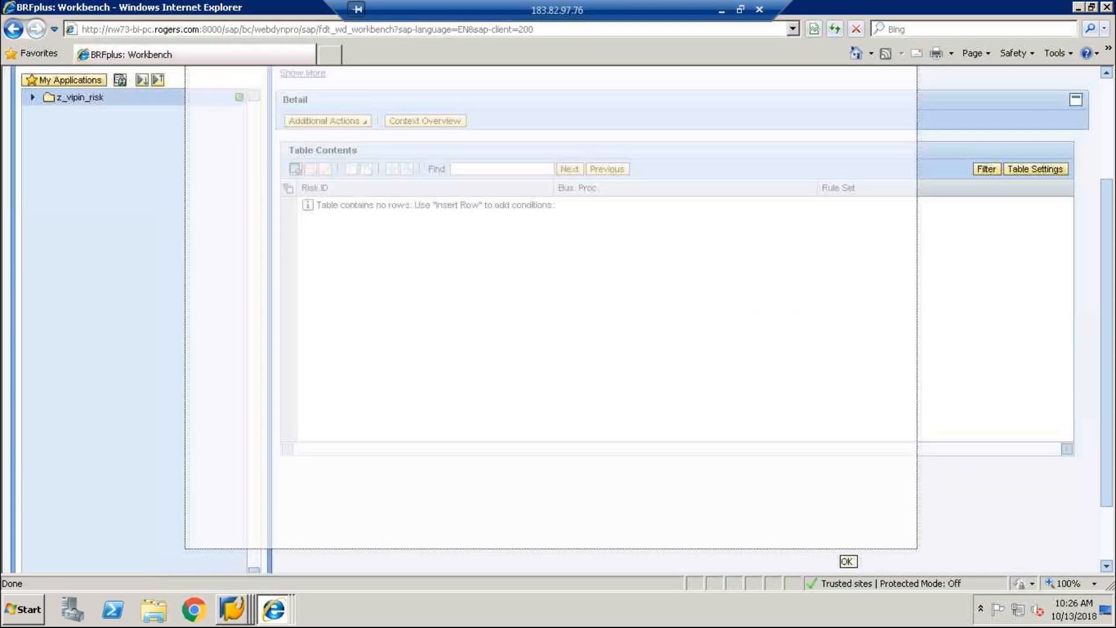
# Step: Insert a new row and enter Risk ID BS00 as its first condition
pyautogui.click(295, 169)
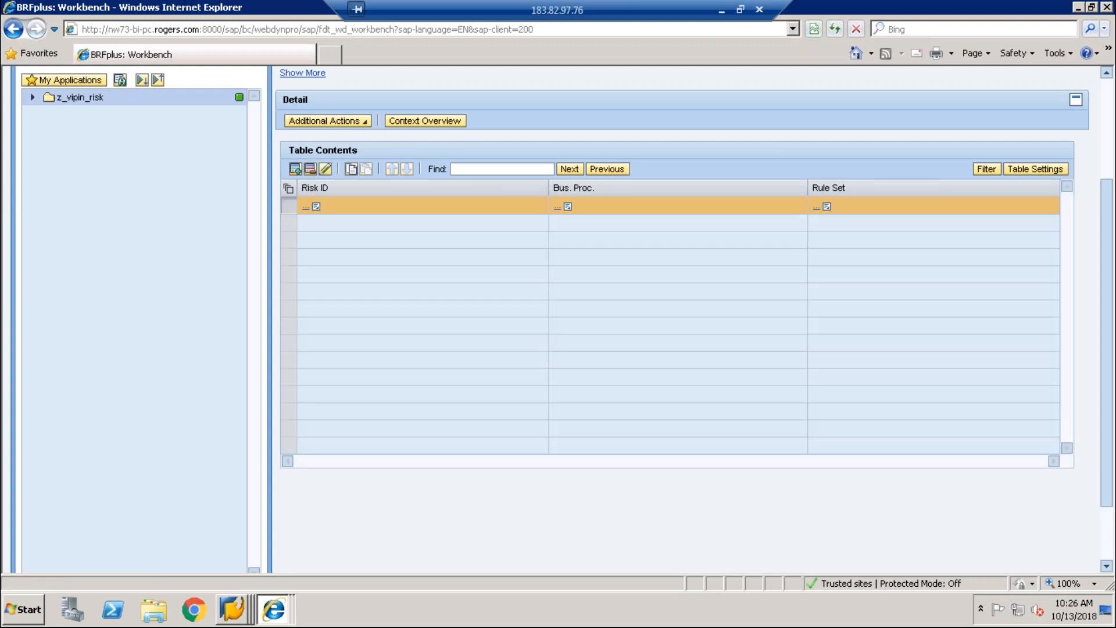
pyautogui.click(317, 206)
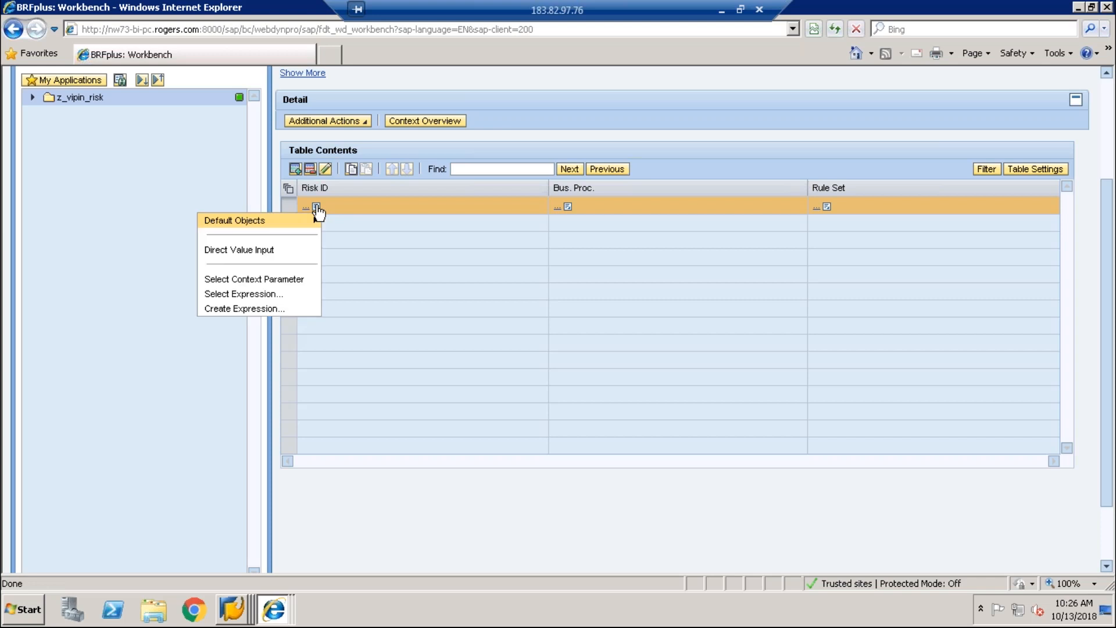
pyautogui.click(256, 251)
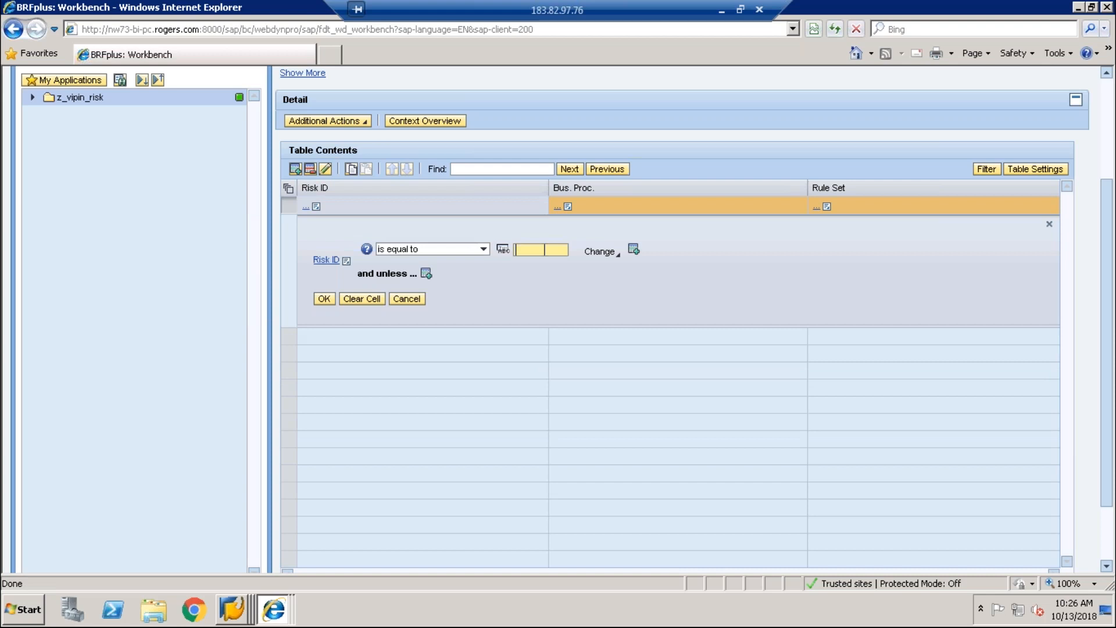
pyautogui.click(234, 615)
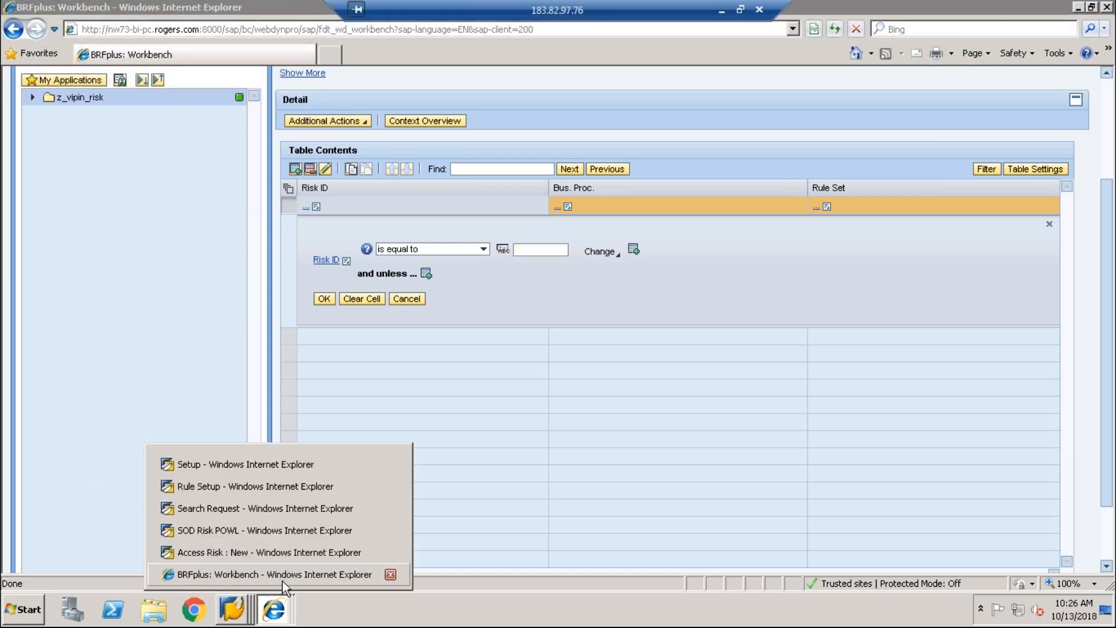
pyautogui.click(282, 580)
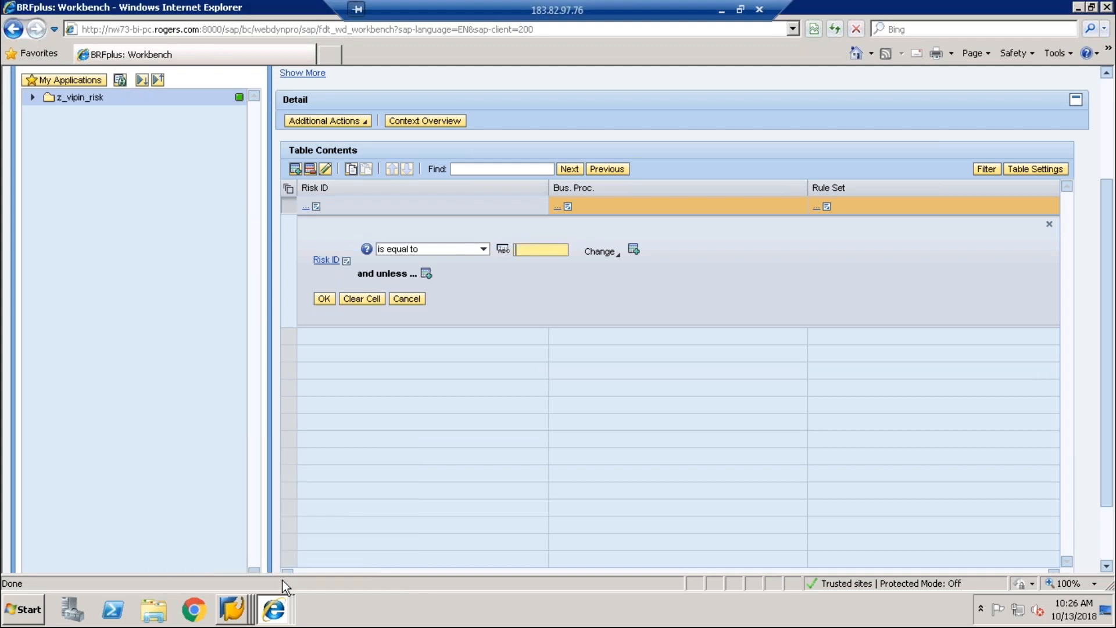
pyautogui.click(282, 611)
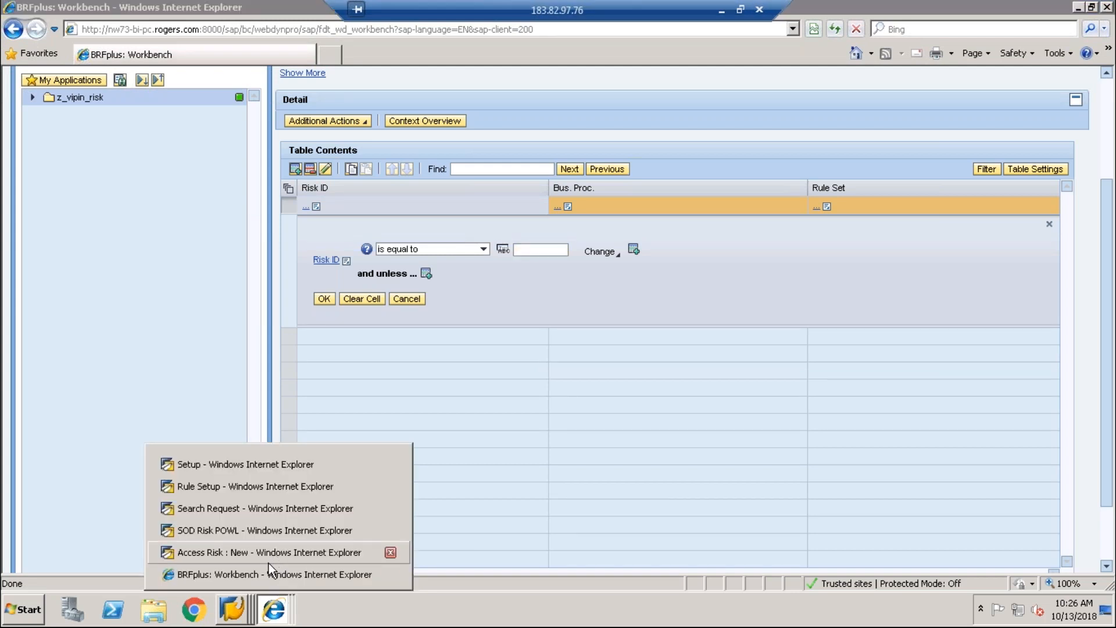
pyautogui.click(275, 604)
pyautogui.click(276, 603)
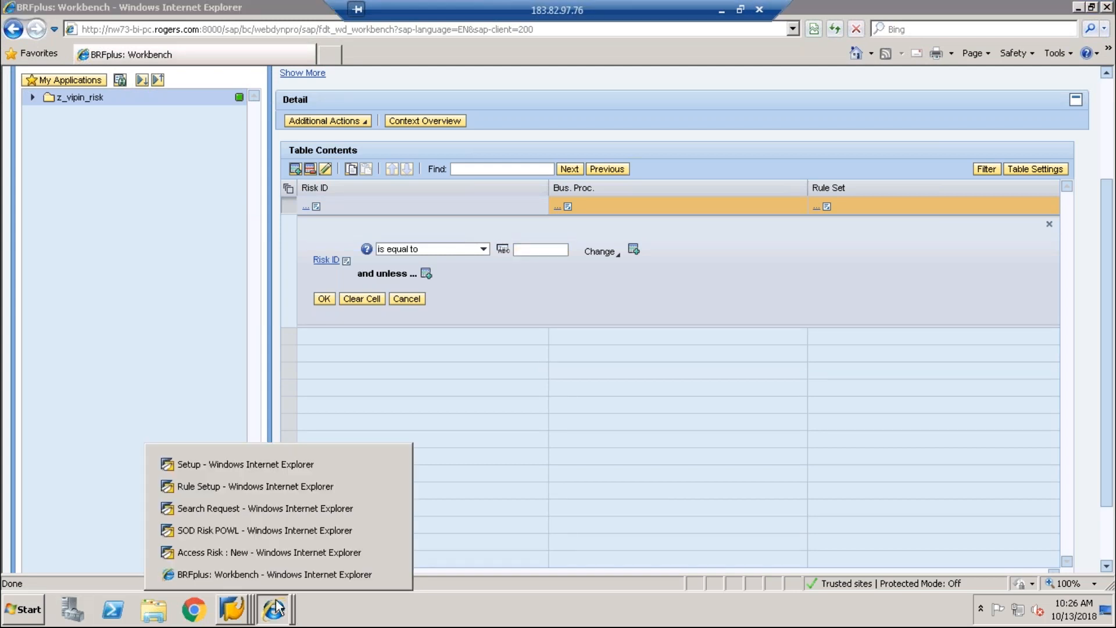
pyautogui.click(277, 582)
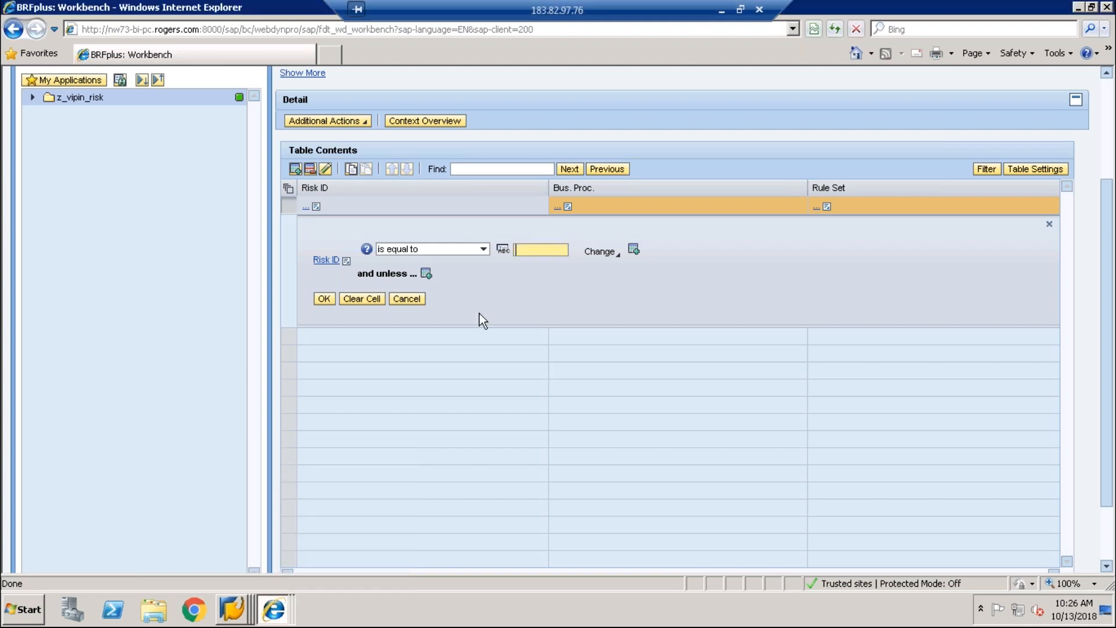
pyautogui.write('BS00')
pyautogui.click(324, 299)
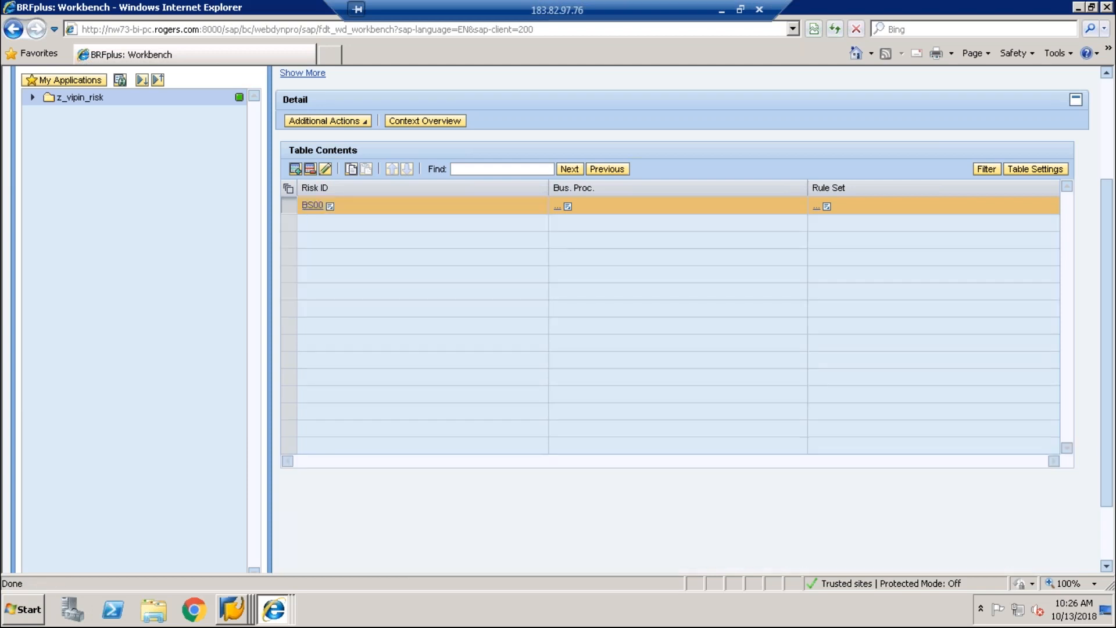
# Step: Set the row's Bus. Proc. to BS00 (Basis) from the value help
pyautogui.click(568, 207)
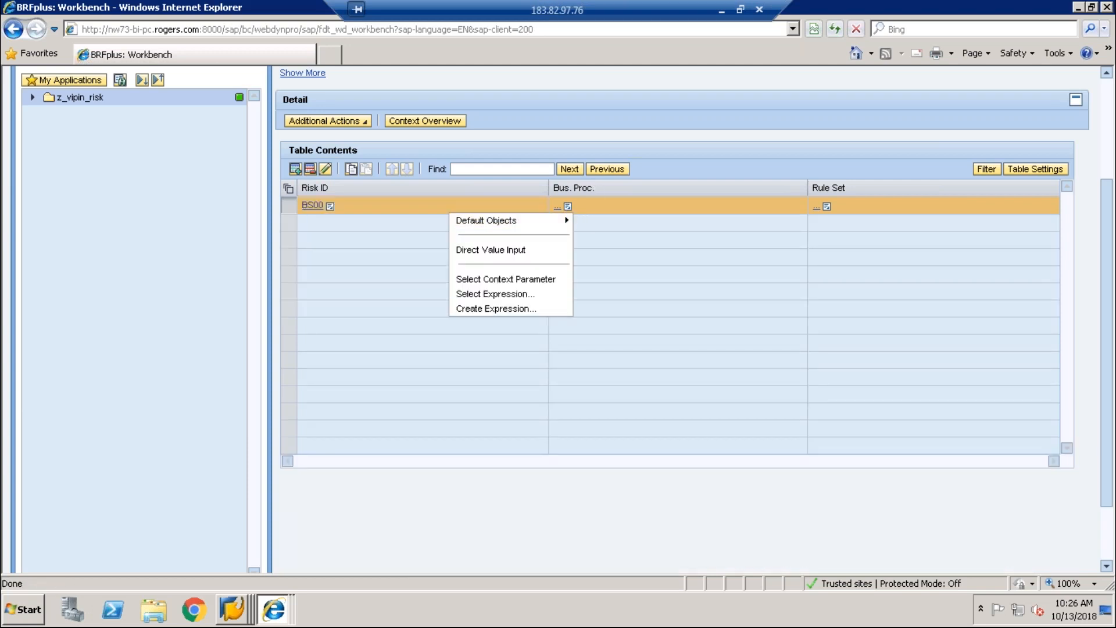
pyautogui.click(498, 250)
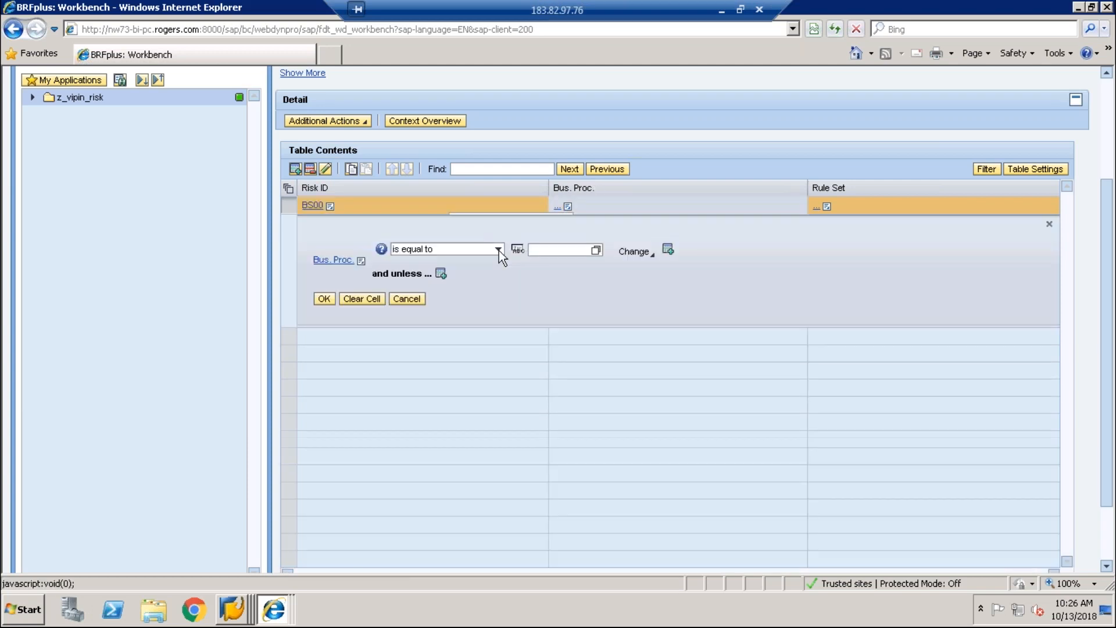
pyautogui.click(597, 251)
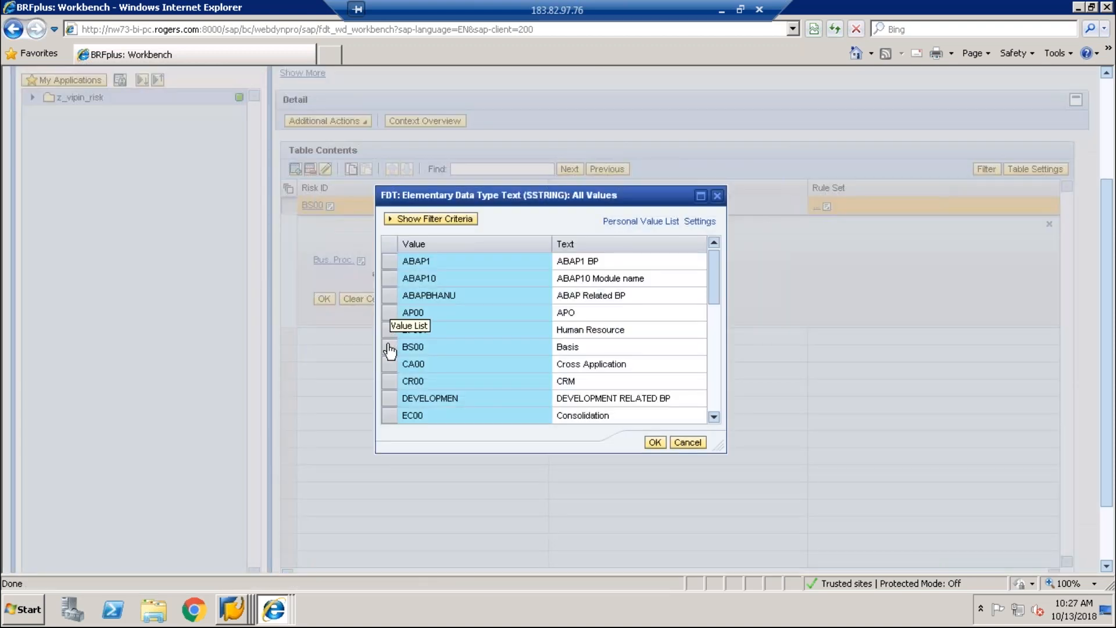
pyautogui.click(389, 349)
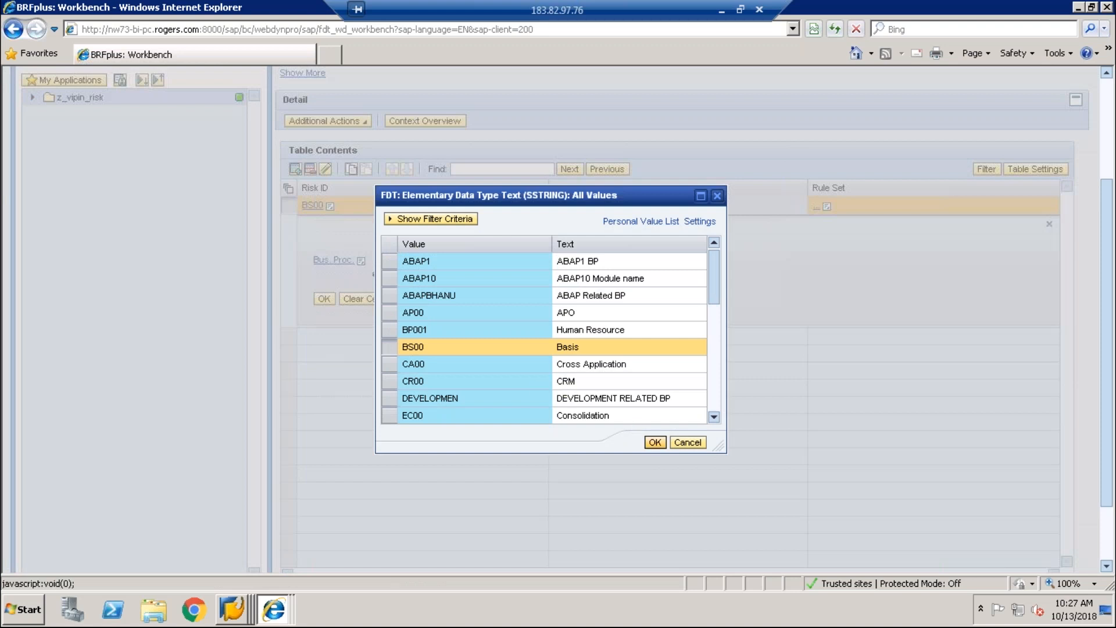
pyautogui.click(655, 443)
pyautogui.click(324, 298)
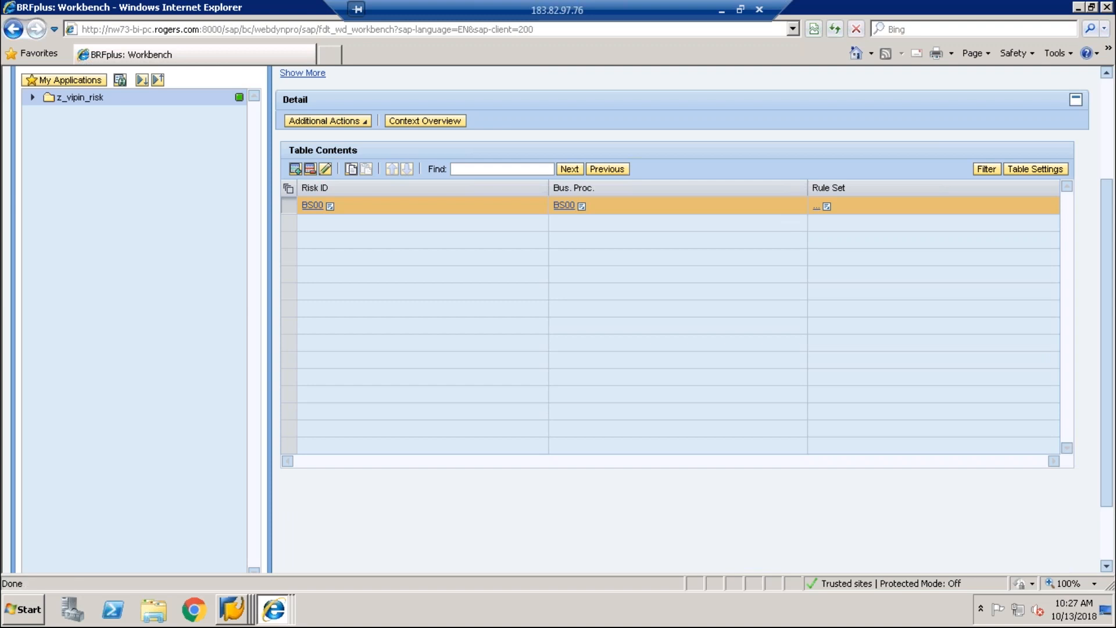
# Step: Set the row's Rule Set result to 1 (Global)
pyautogui.click(827, 207)
pyautogui.click(766, 249)
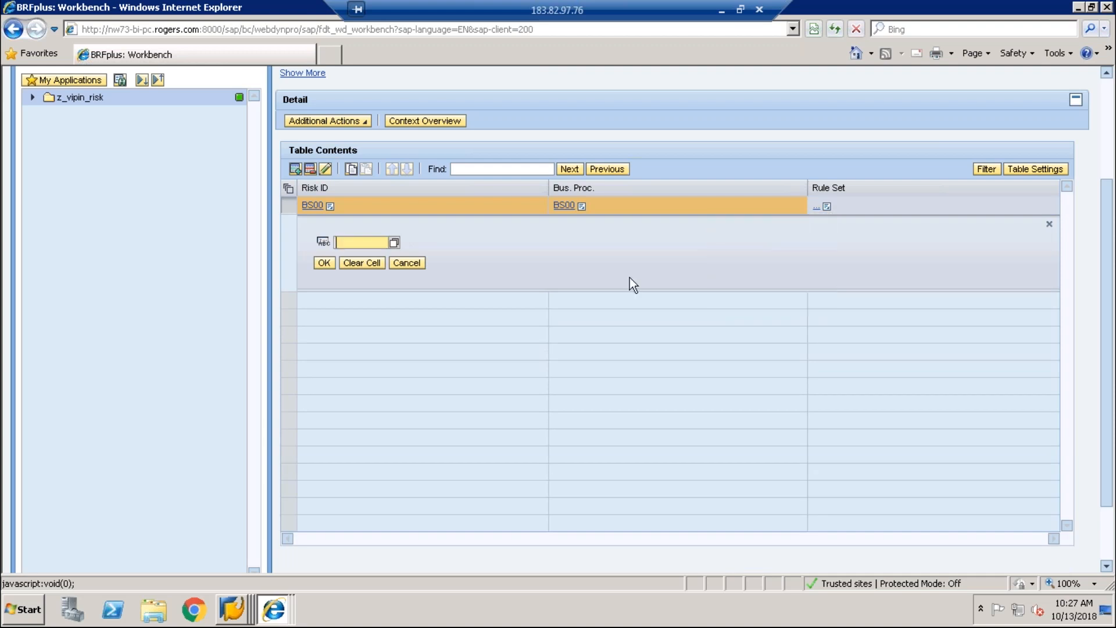
pyautogui.click(394, 243)
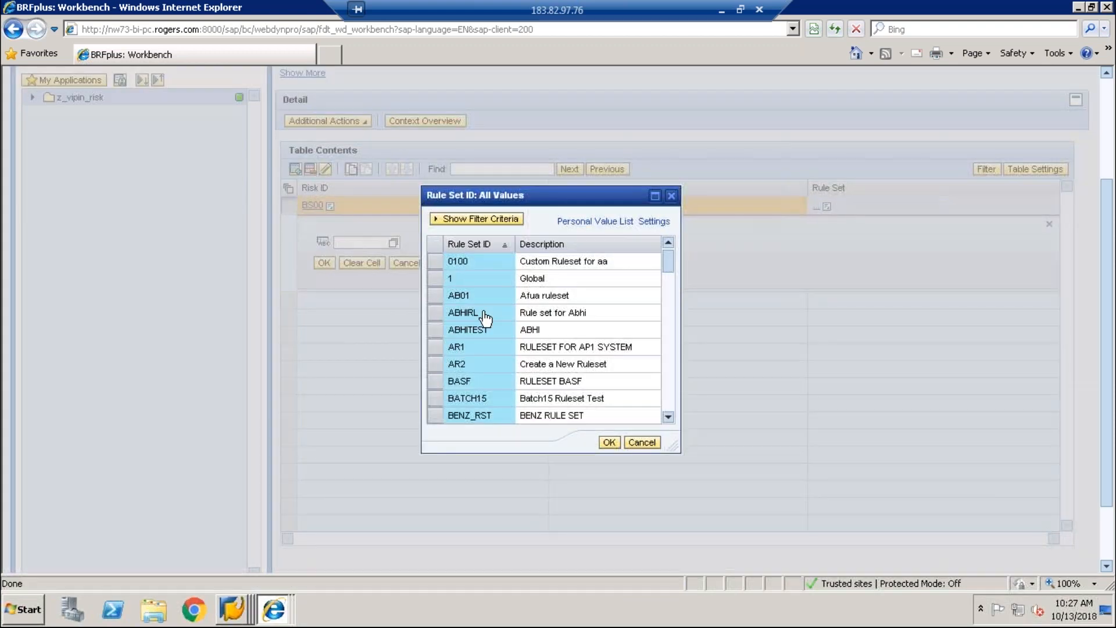
pyautogui.click(438, 280)
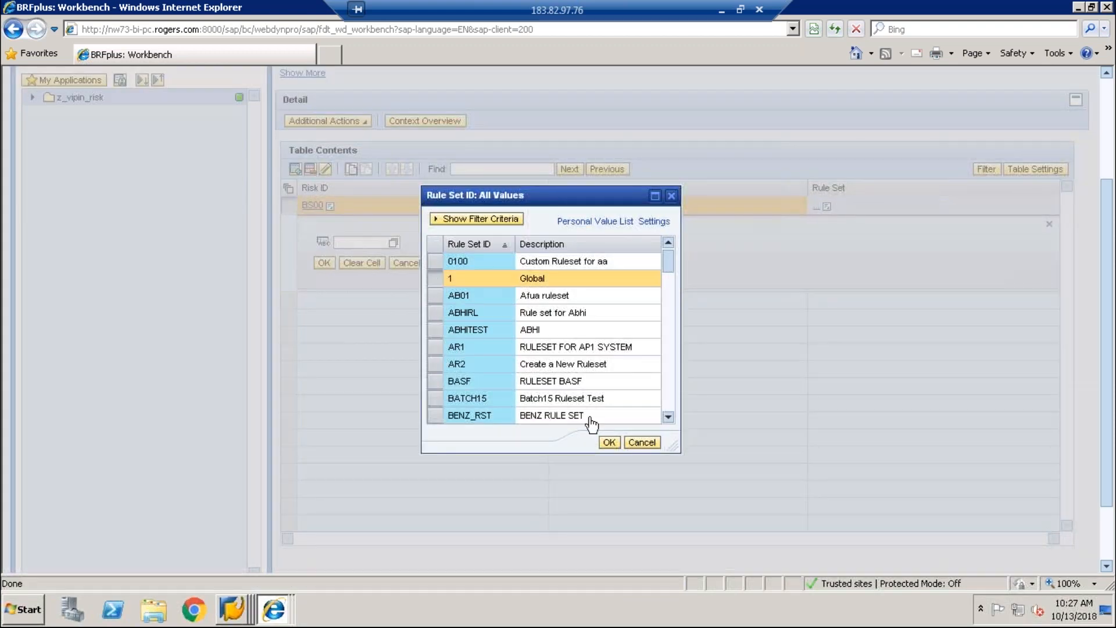
pyautogui.click(608, 444)
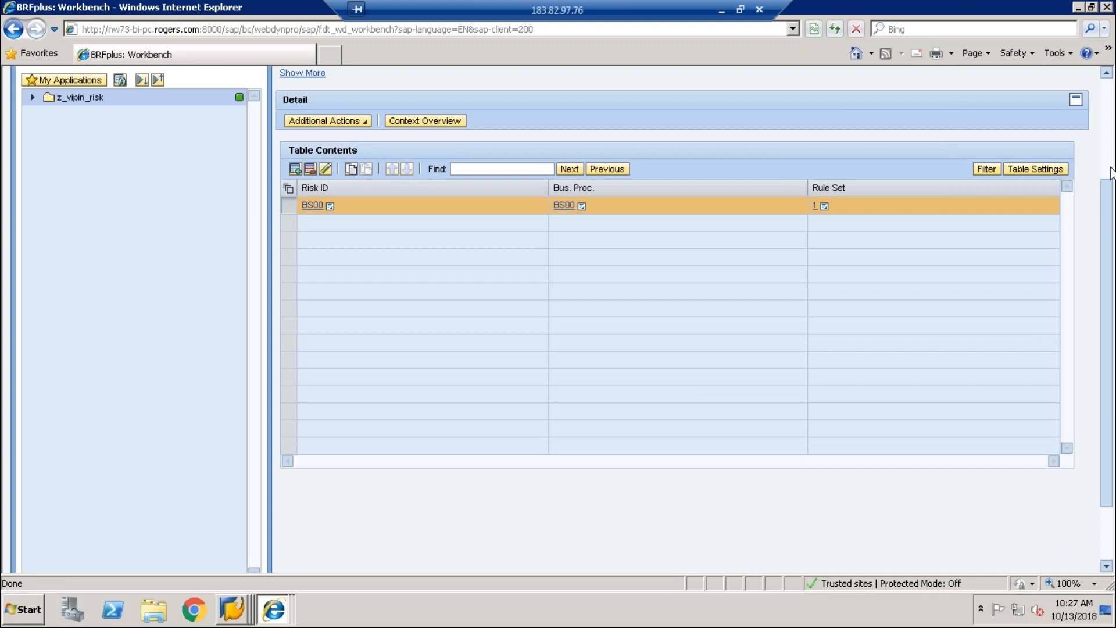
# Step: Save and activate the z_vipin_des decision table
pyautogui.scroll(3, 1112, 173)
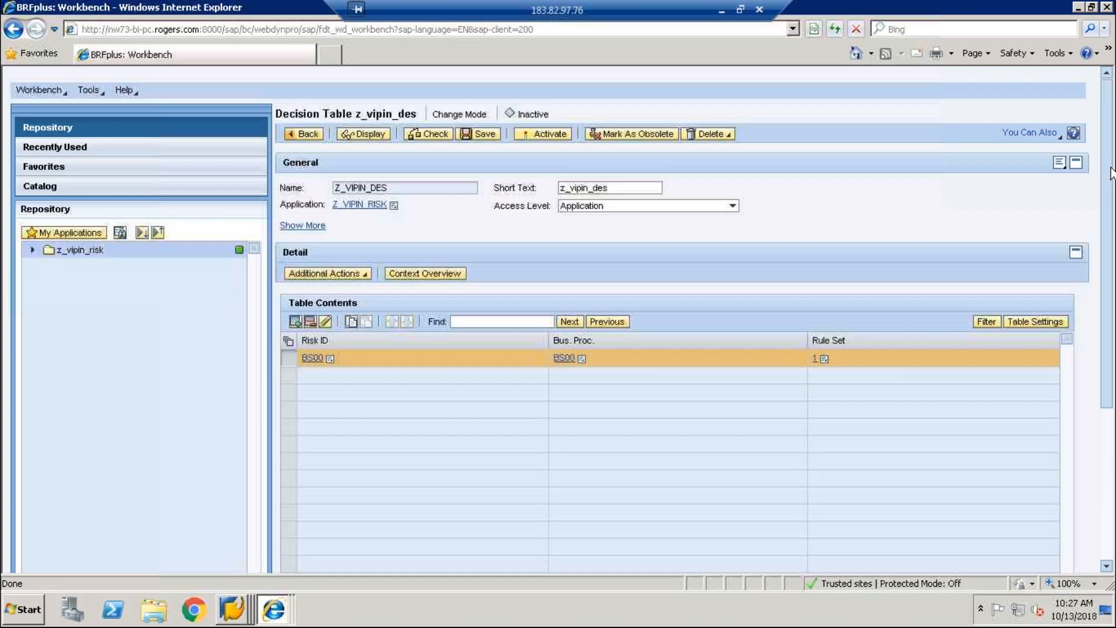
pyautogui.click(475, 139)
pyautogui.click(538, 185)
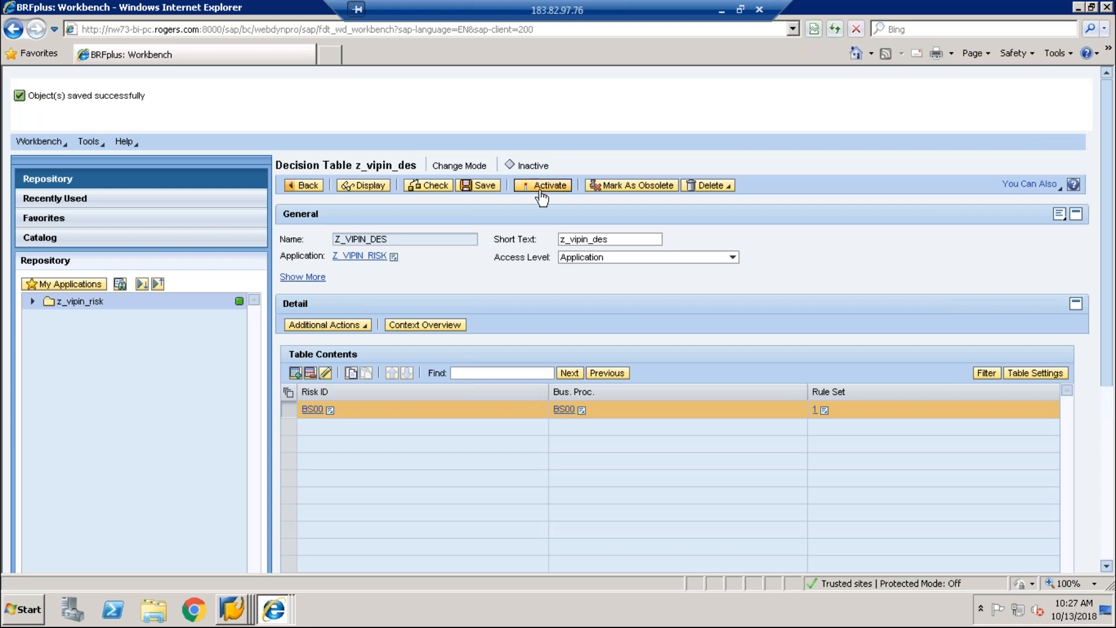
# Step: Expand z_vipin_risk and its Function node in the repository tree
pyautogui.click(32, 302)
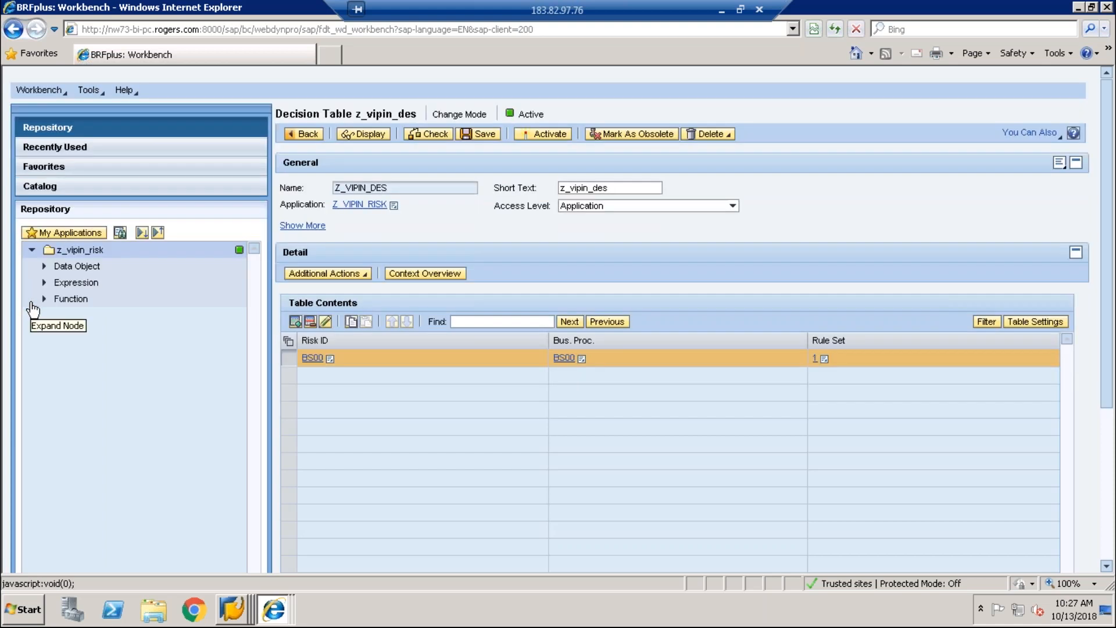
pyautogui.click(45, 298)
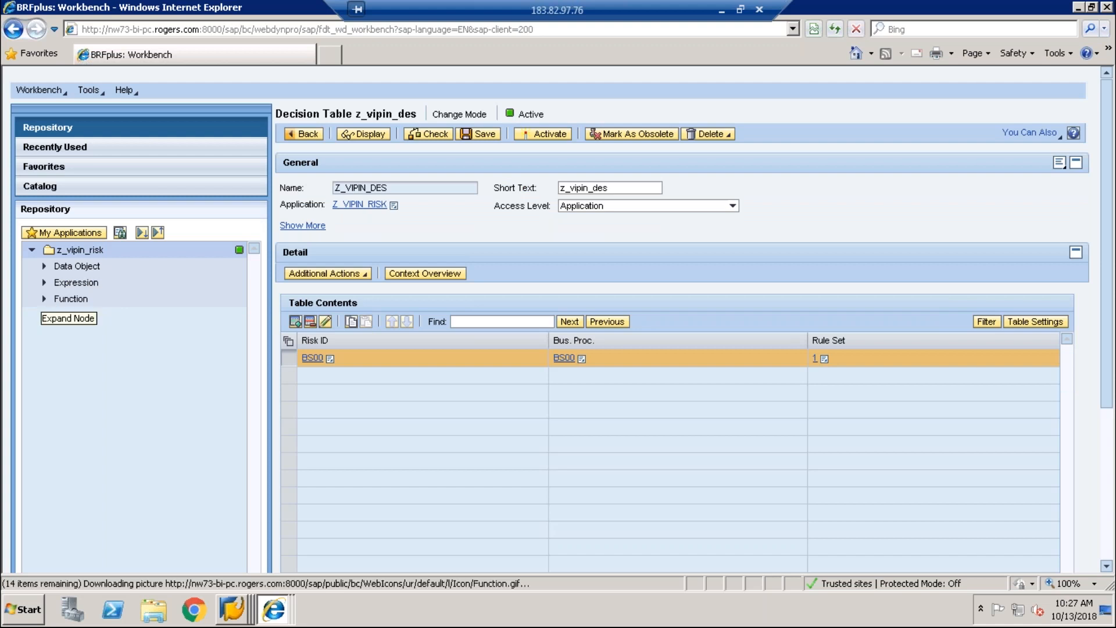
pyautogui.click(86, 301)
pyautogui.click(76, 301)
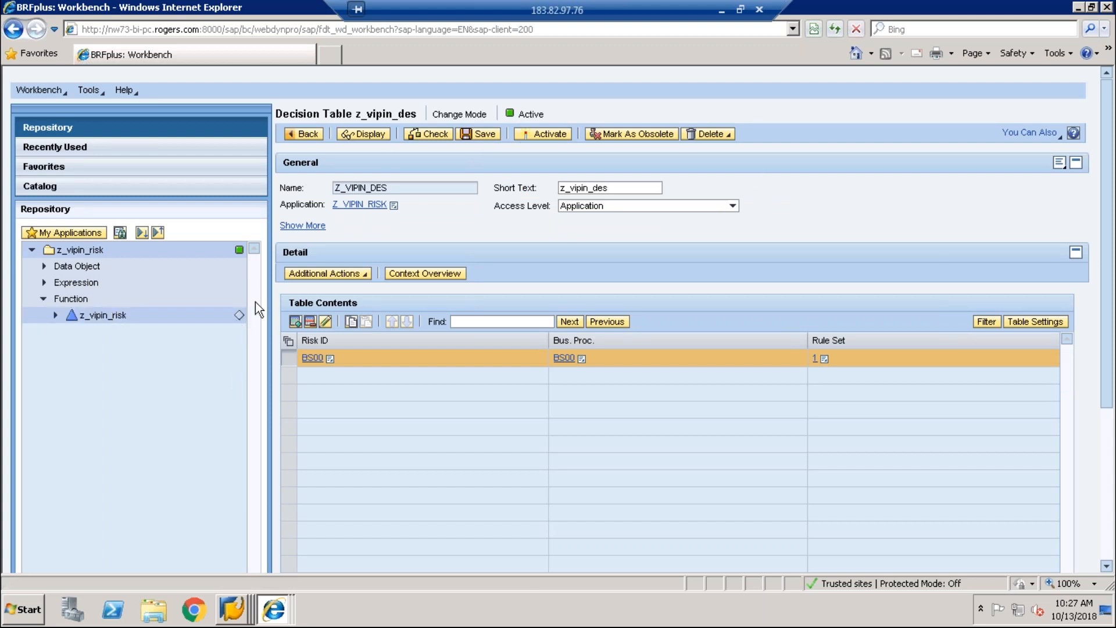
# Step: Make z_vipin_des the top expression of function z_vipin_risk, save, and try activating
pyautogui.click(109, 317)
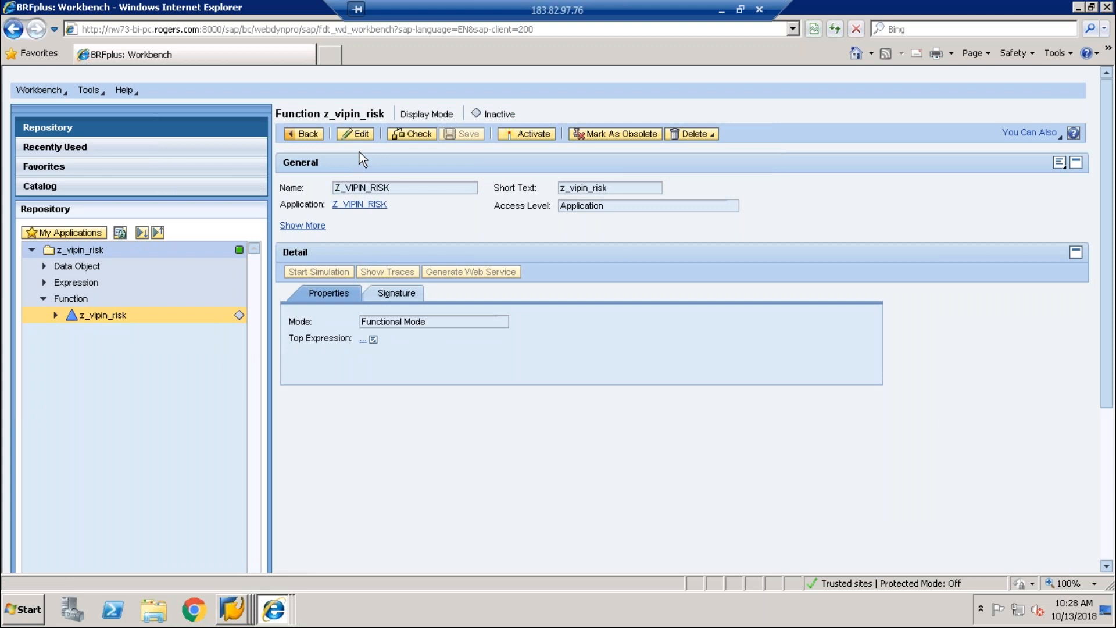
pyautogui.click(361, 138)
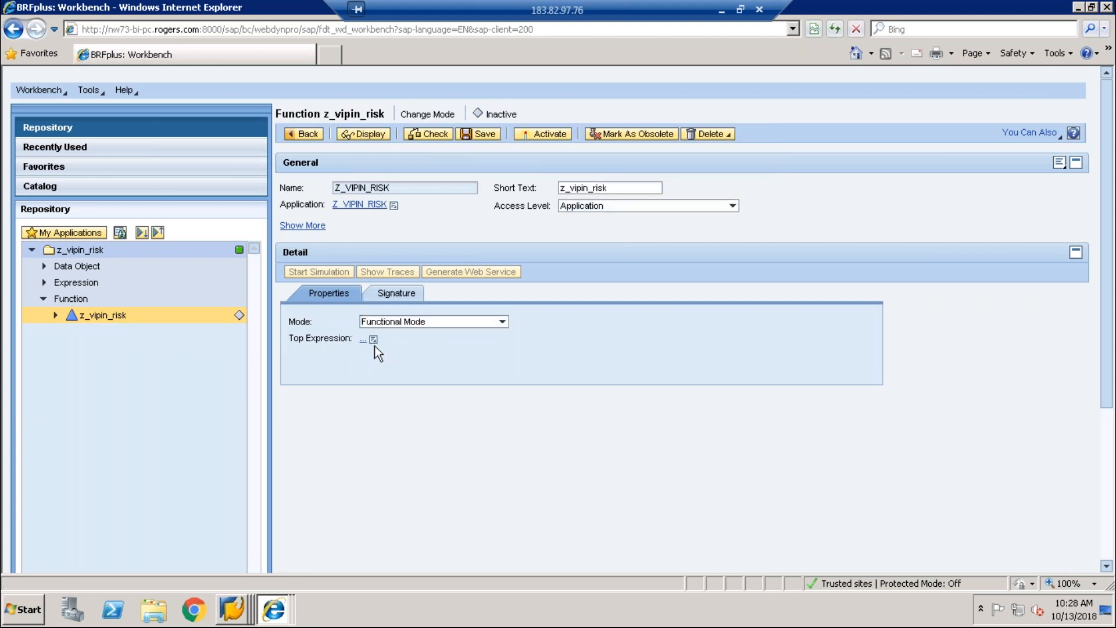
pyautogui.click(373, 339)
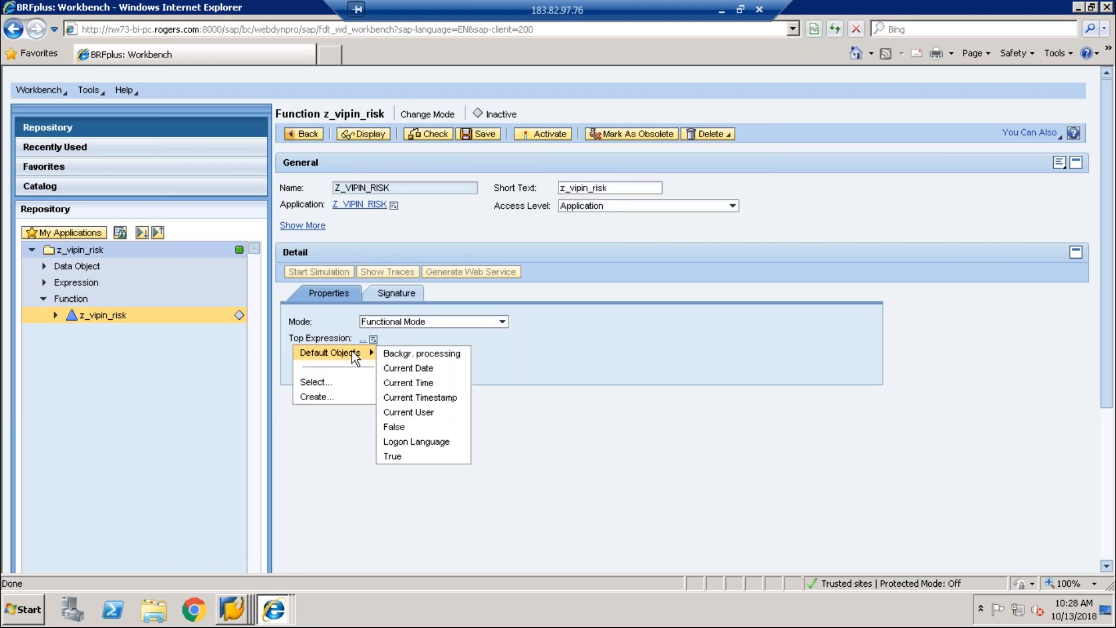
pyautogui.click(316, 381)
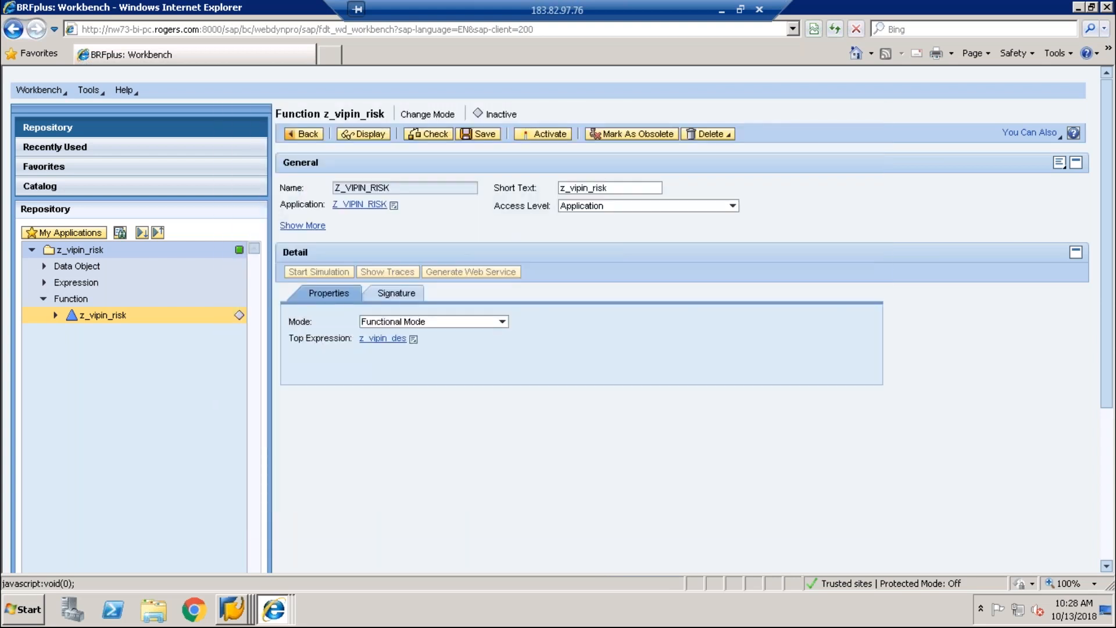
pyautogui.click(482, 135)
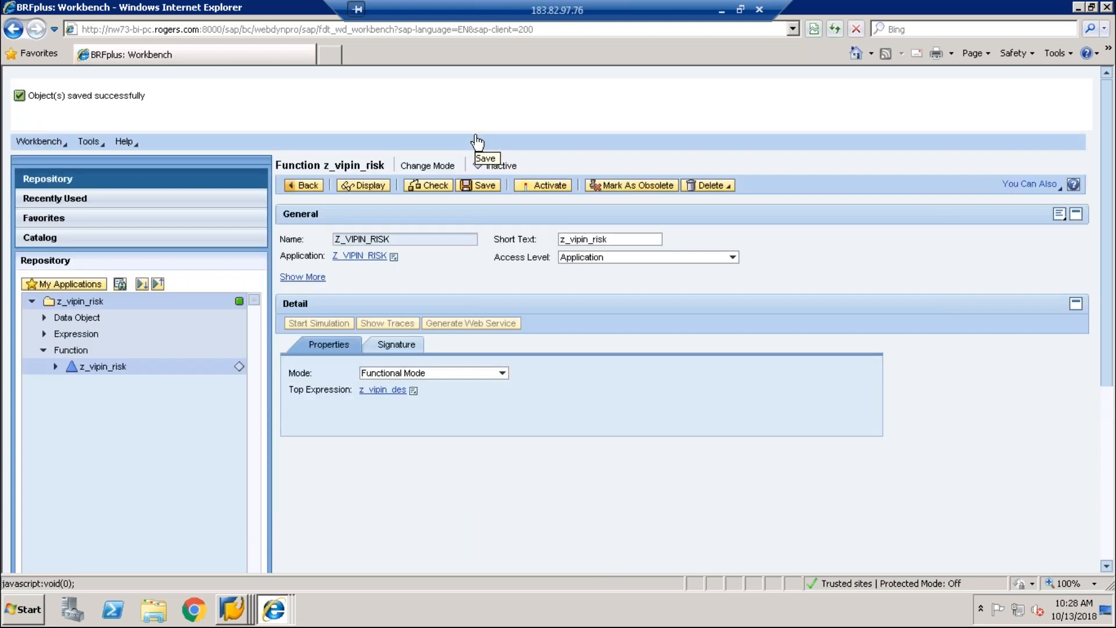
pyautogui.click(568, 186)
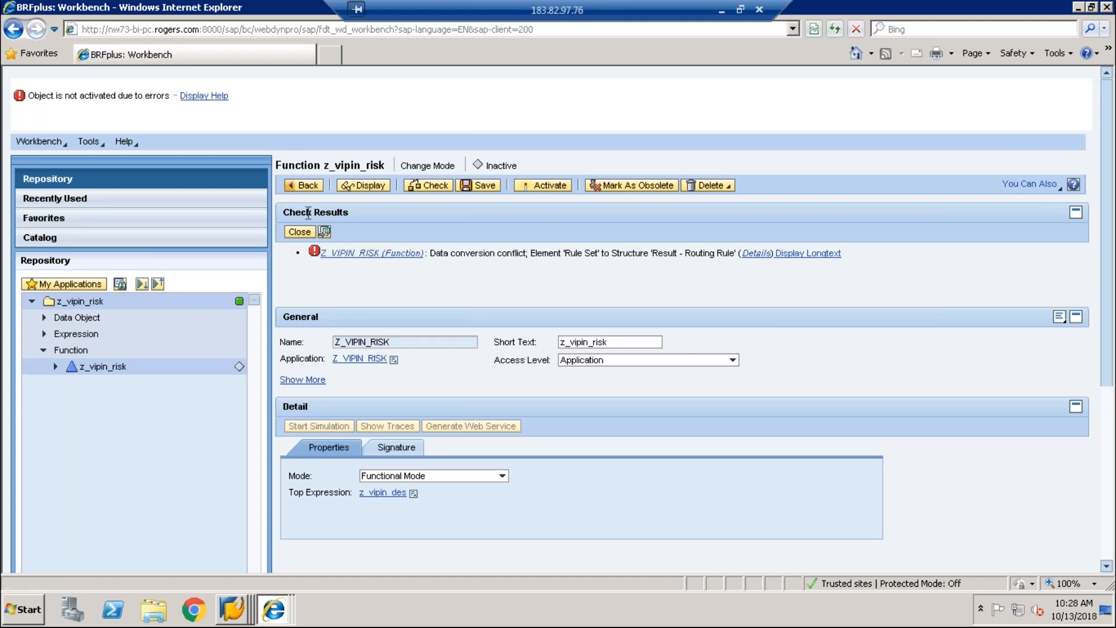
# Step: Dismiss the check results and start a new decision table under z_vipin_risk's Decision Table node
pyautogui.click(299, 232)
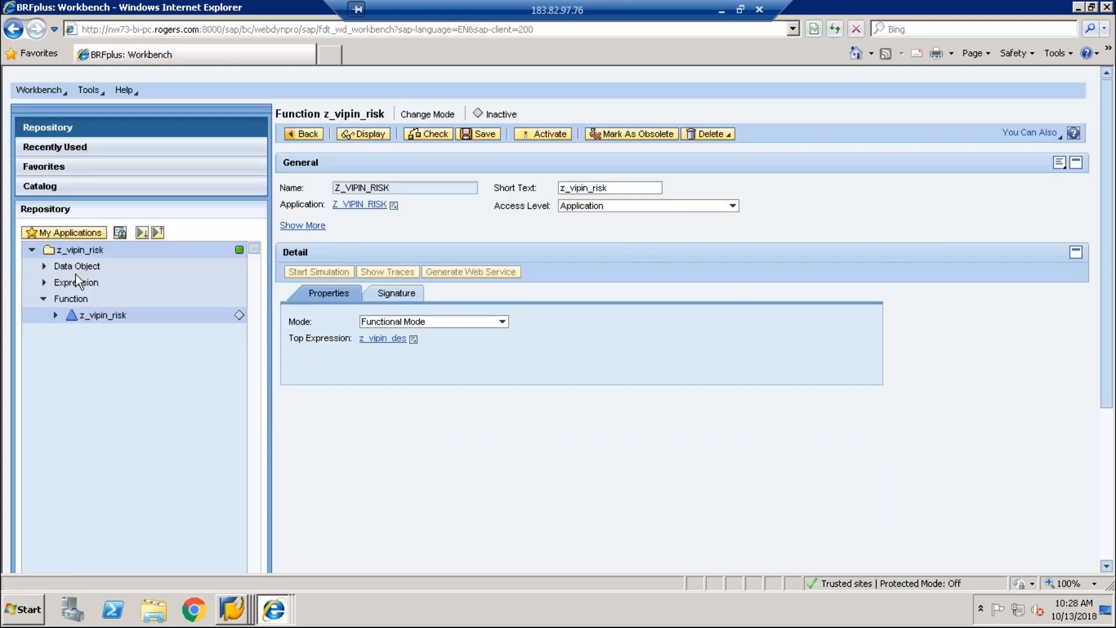
pyautogui.click(44, 282)
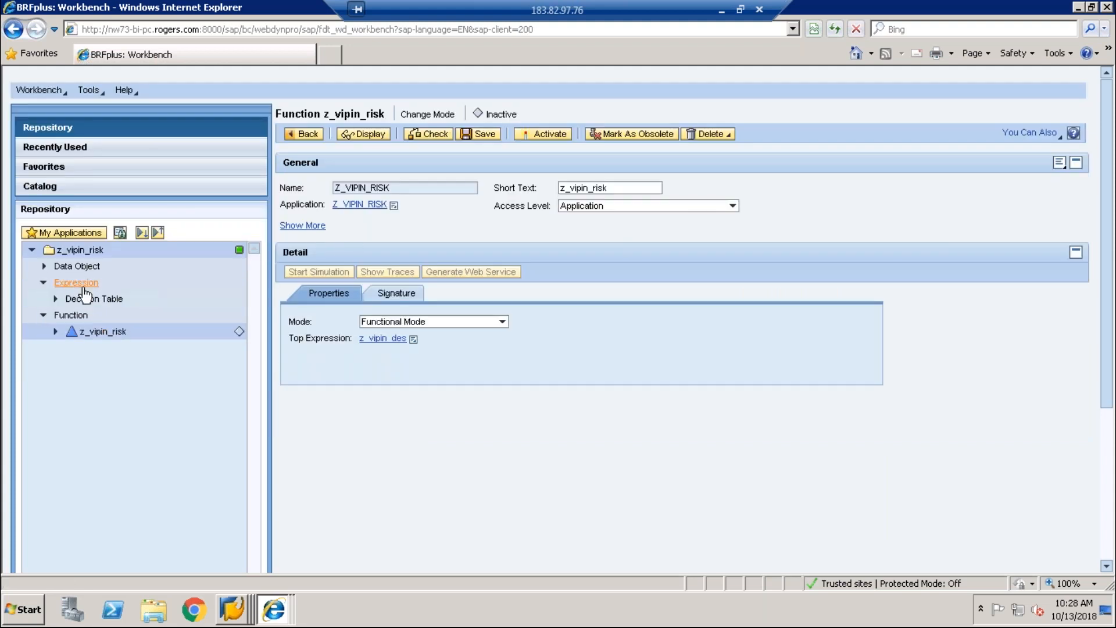
pyautogui.click(56, 299)
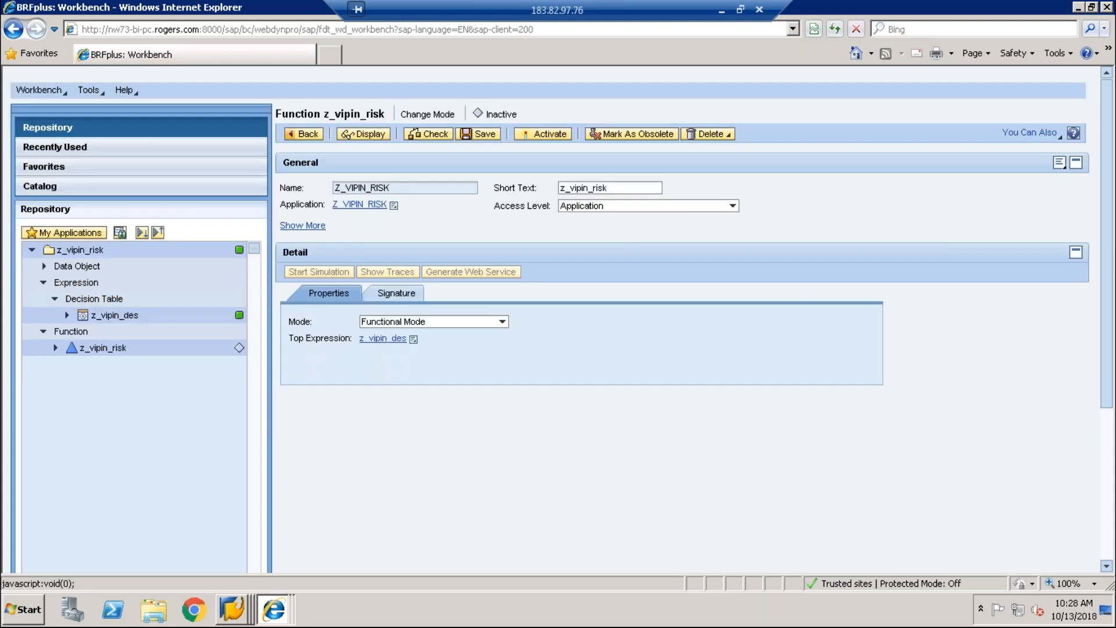
pyautogui.rightClick(100, 301)
pyautogui.moveTo(129, 312)
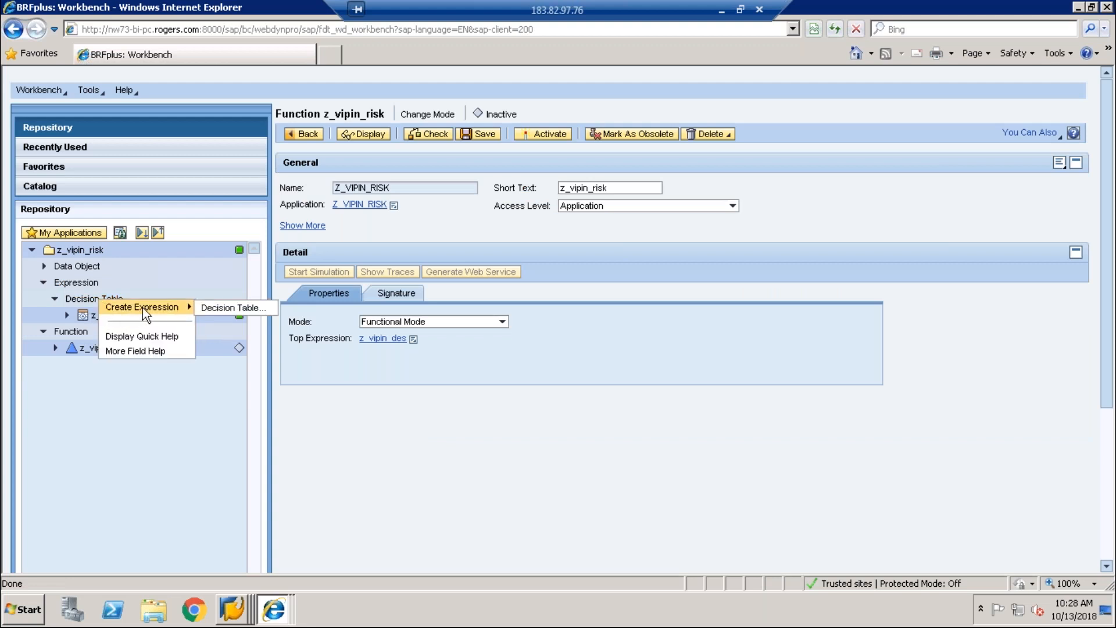
pyautogui.click(232, 308)
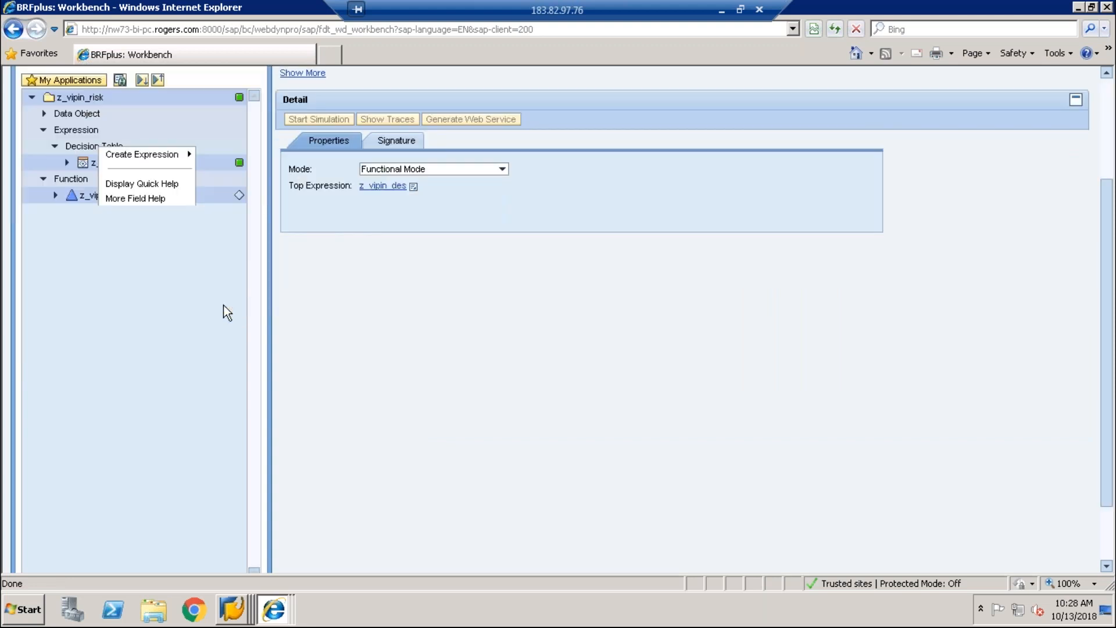
# Step: Name the decision table Z_TEST with short text and text Z_tEST, and create it
pyautogui.write('Z_TEST')
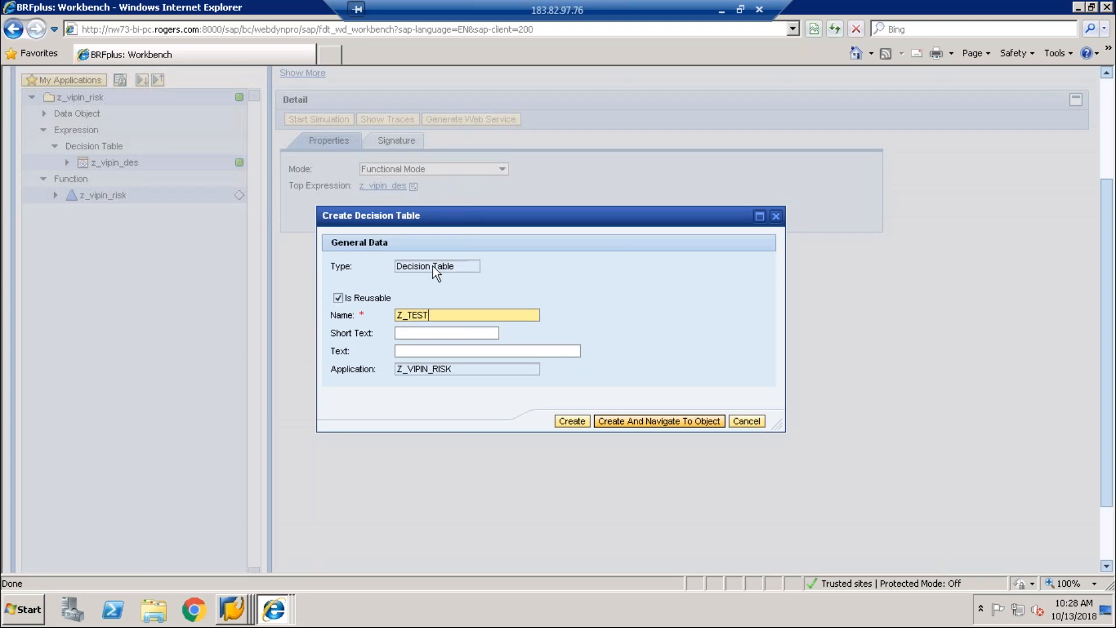
pyautogui.press('Tab')
pyautogui.write('Z_tEST')
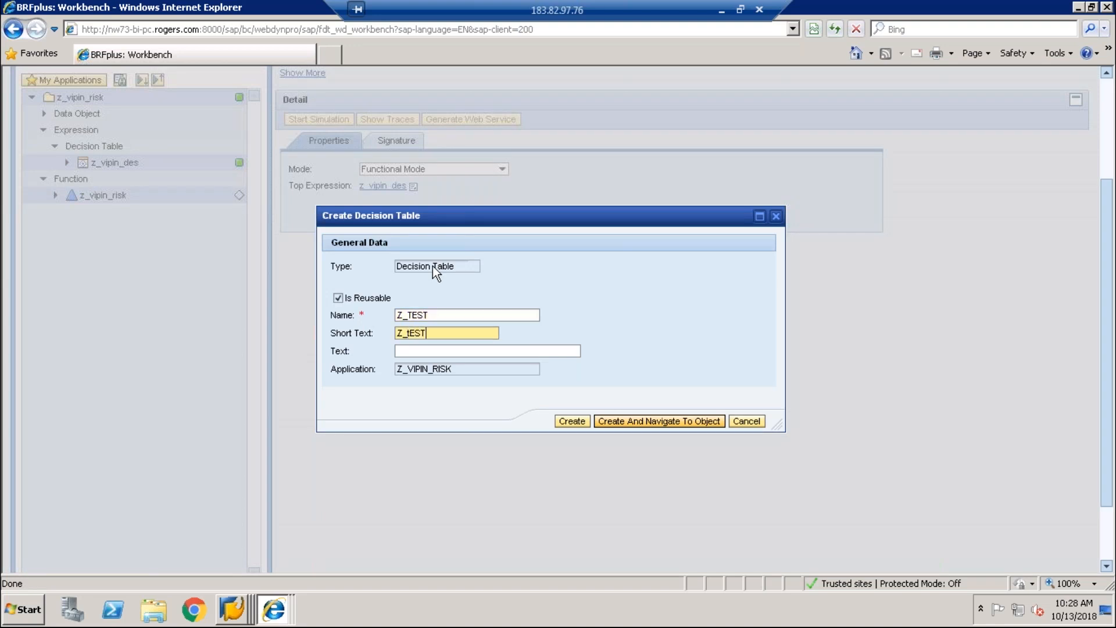
pyautogui.press('Tab')
pyautogui.write('Z_tES')
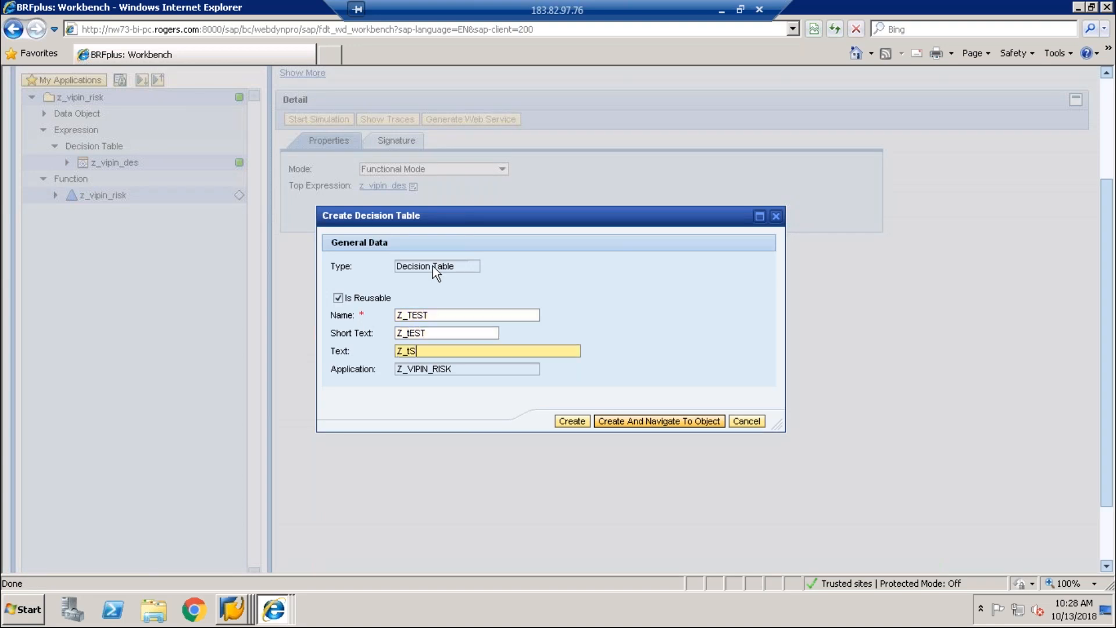
pyautogui.write('T')
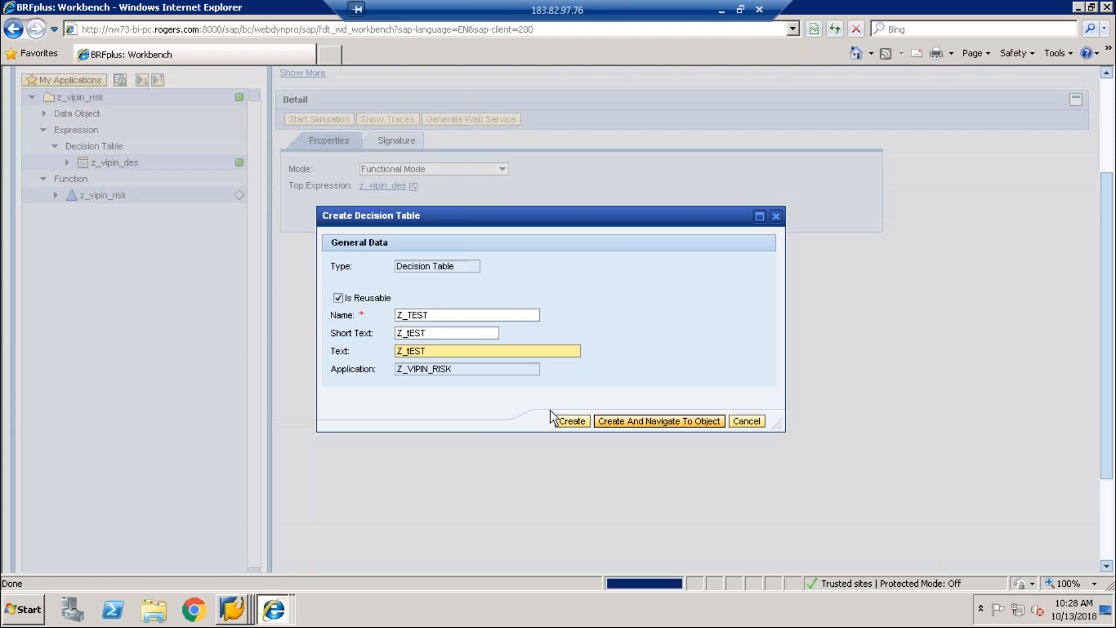
pyautogui.click(552, 414)
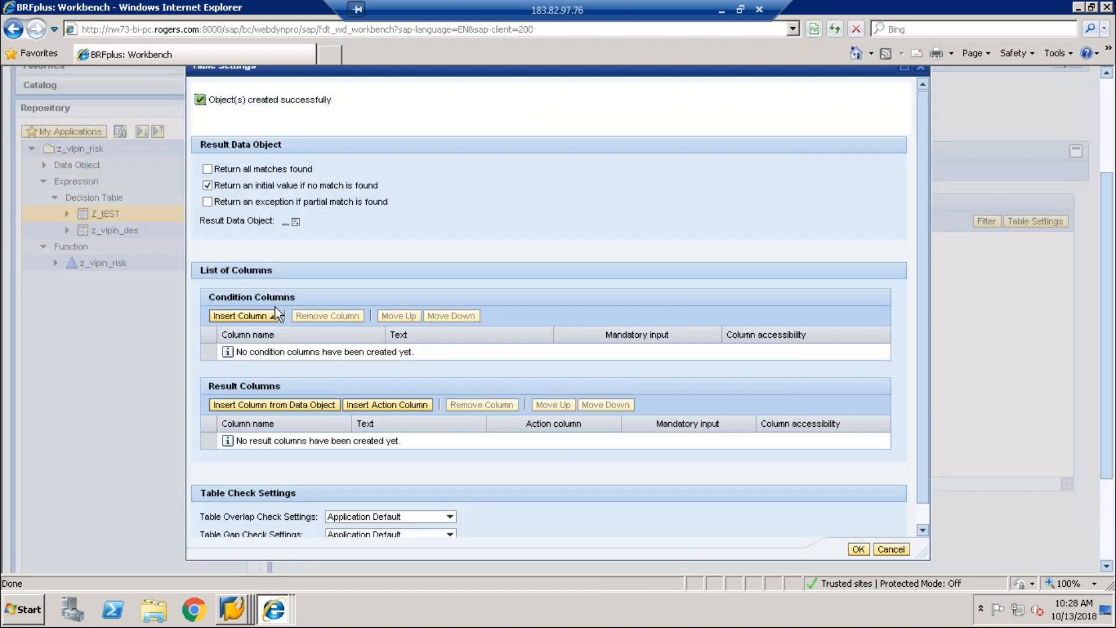
# Step: Add a condition column from context data object RISKID, using the first search result
pyautogui.click(271, 316)
pyautogui.click(267, 330)
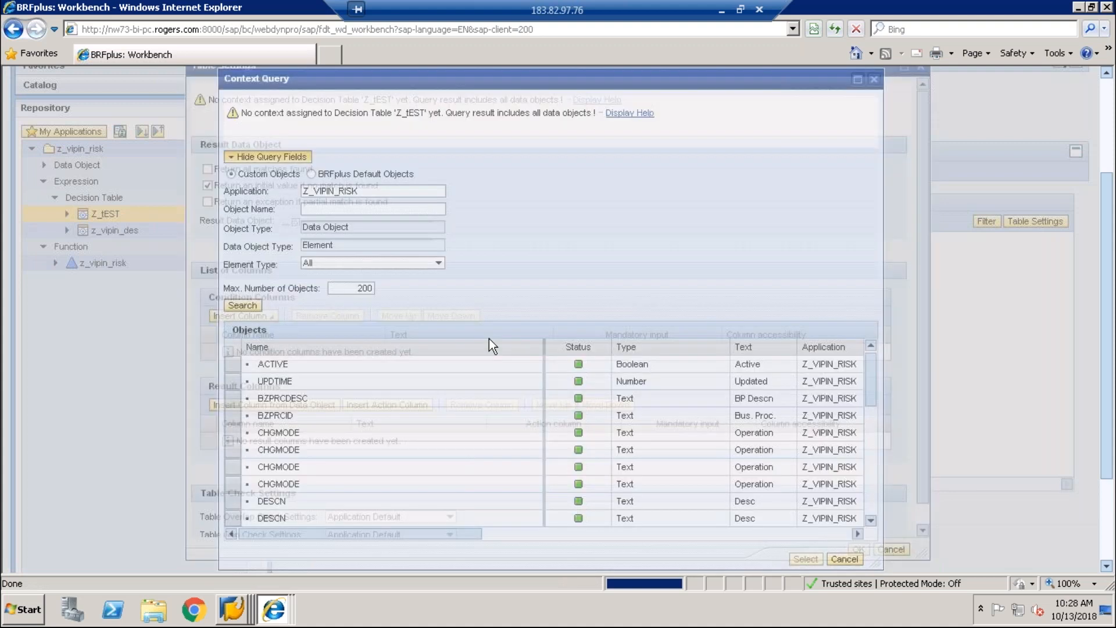
pyautogui.click(372, 209)
pyautogui.write('RISKID')
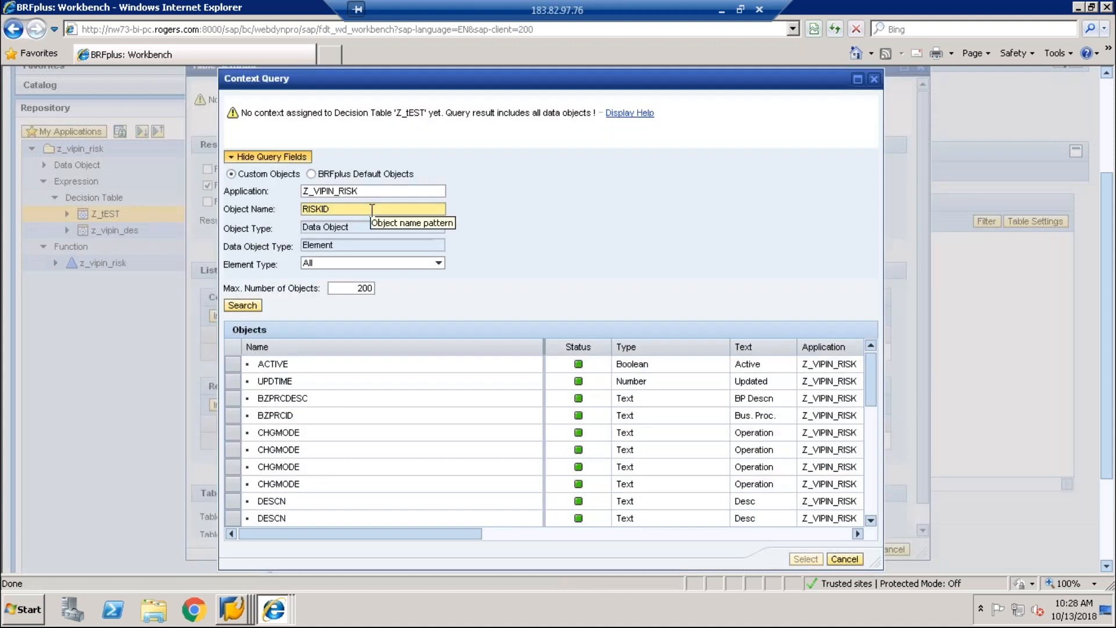
pyautogui.press('Return')
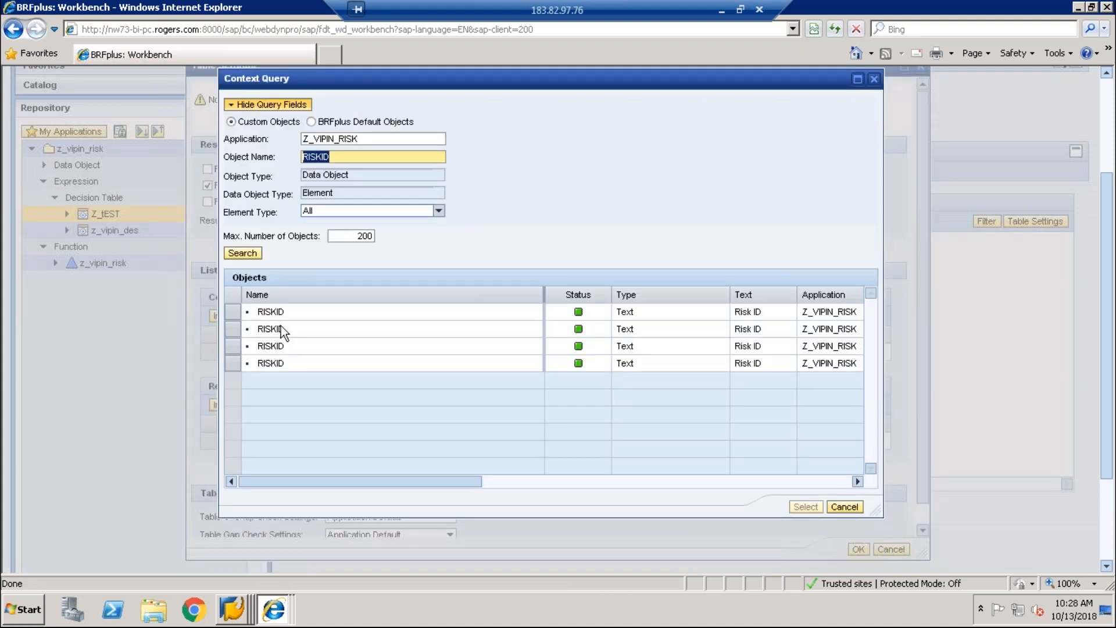
pyautogui.click(241, 313)
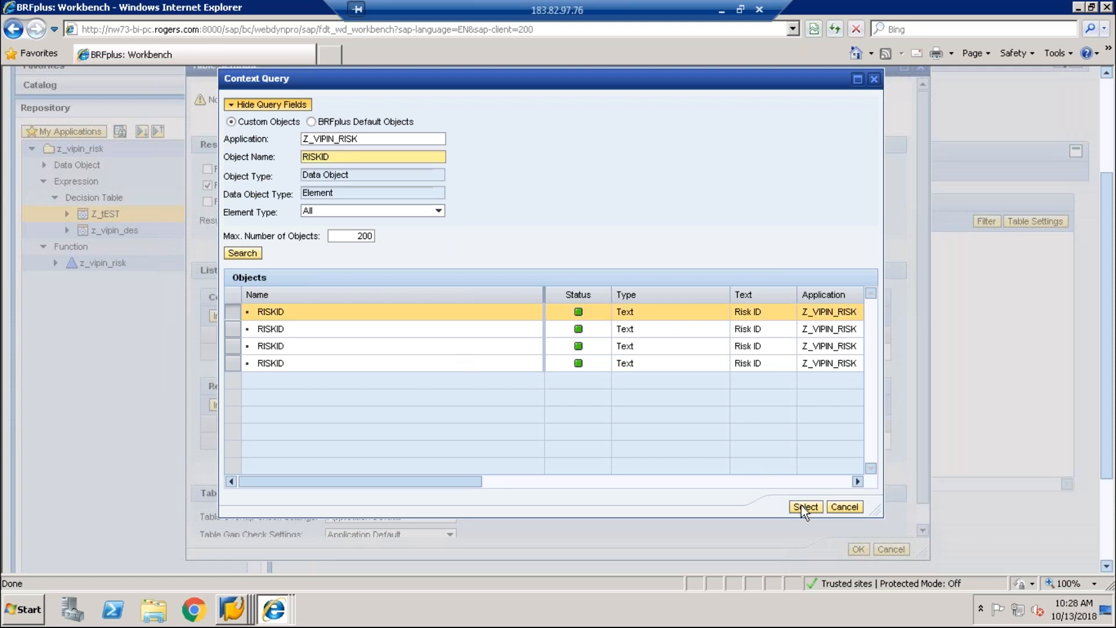
pyautogui.click(804, 505)
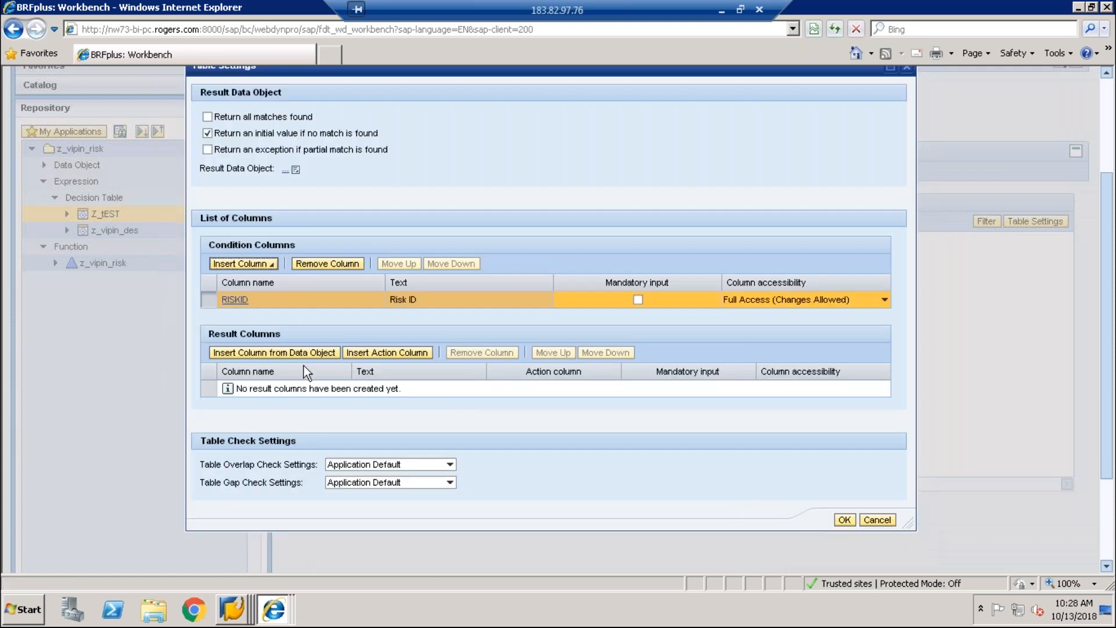
# Step: Search data objects for a result column, trying RUL, RULE RESULT, RULESET, then listing all
pyautogui.click(293, 356)
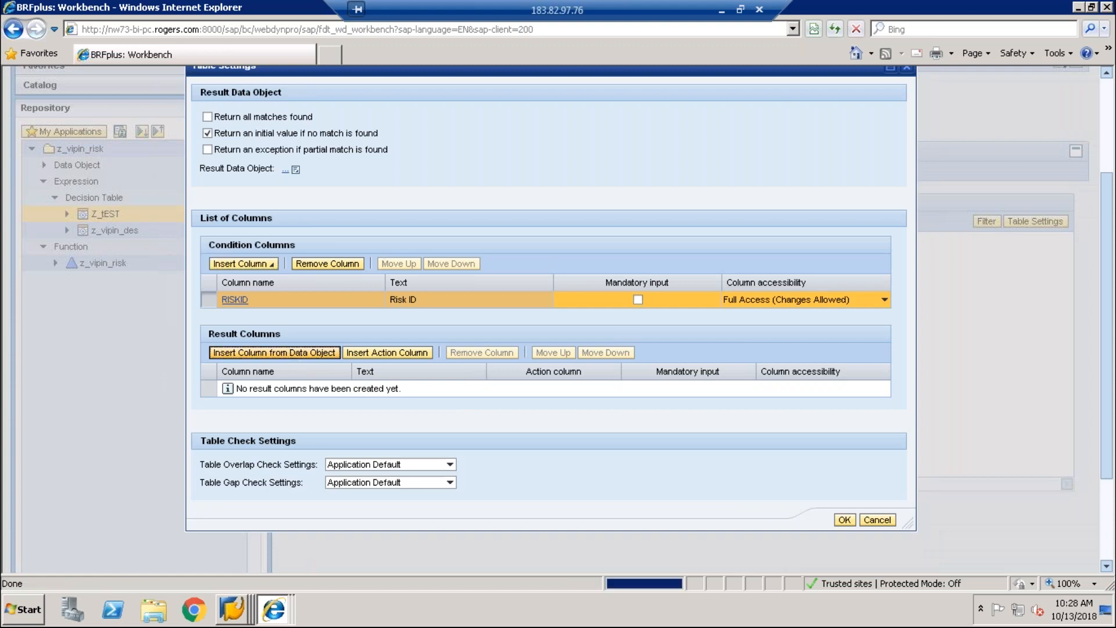
pyautogui.write('RULERESULT')
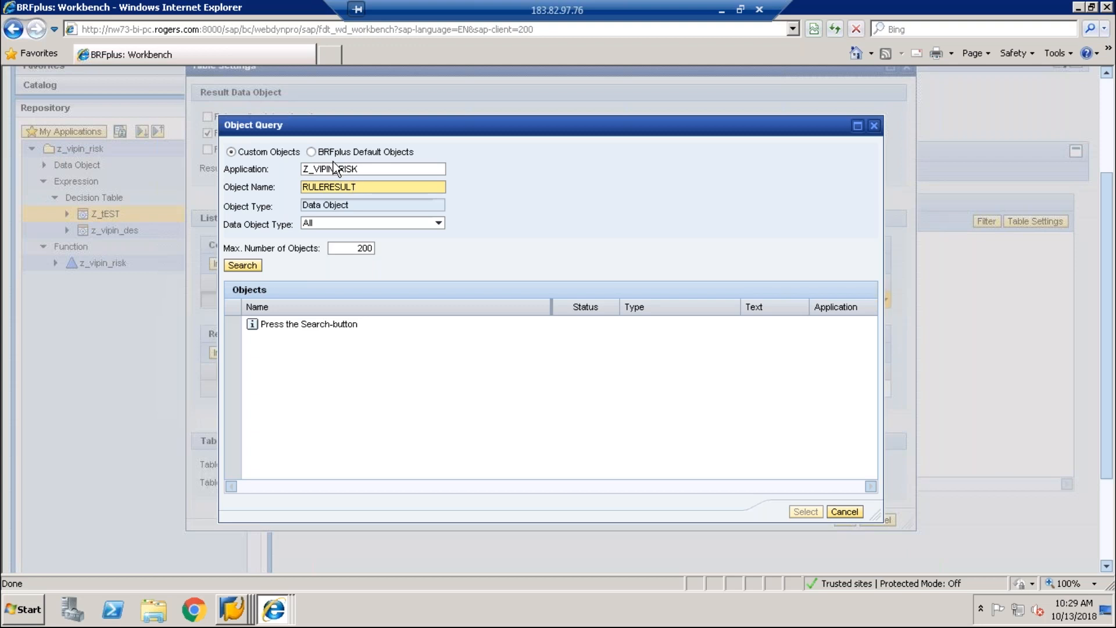
pyautogui.press('Return')
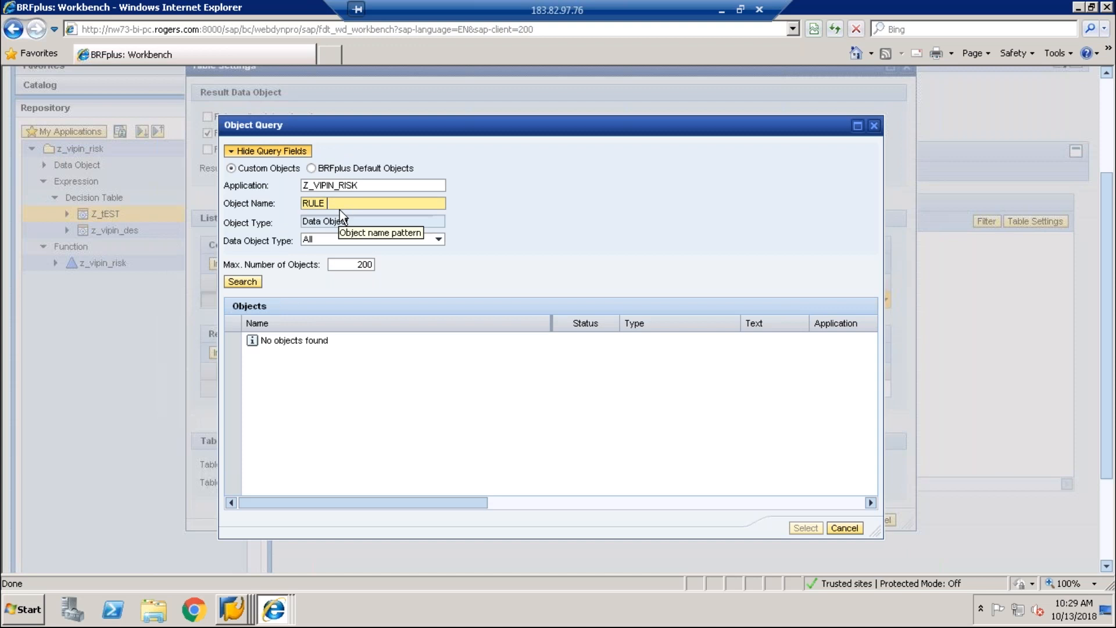
pyautogui.write('RULE RESULT')
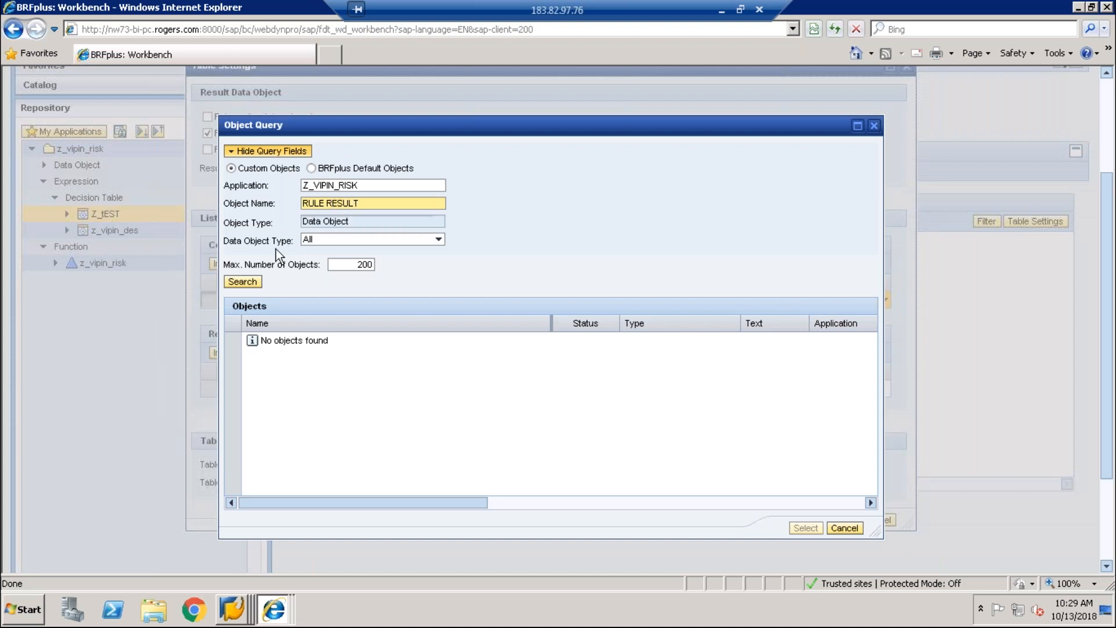
pyautogui.click(245, 282)
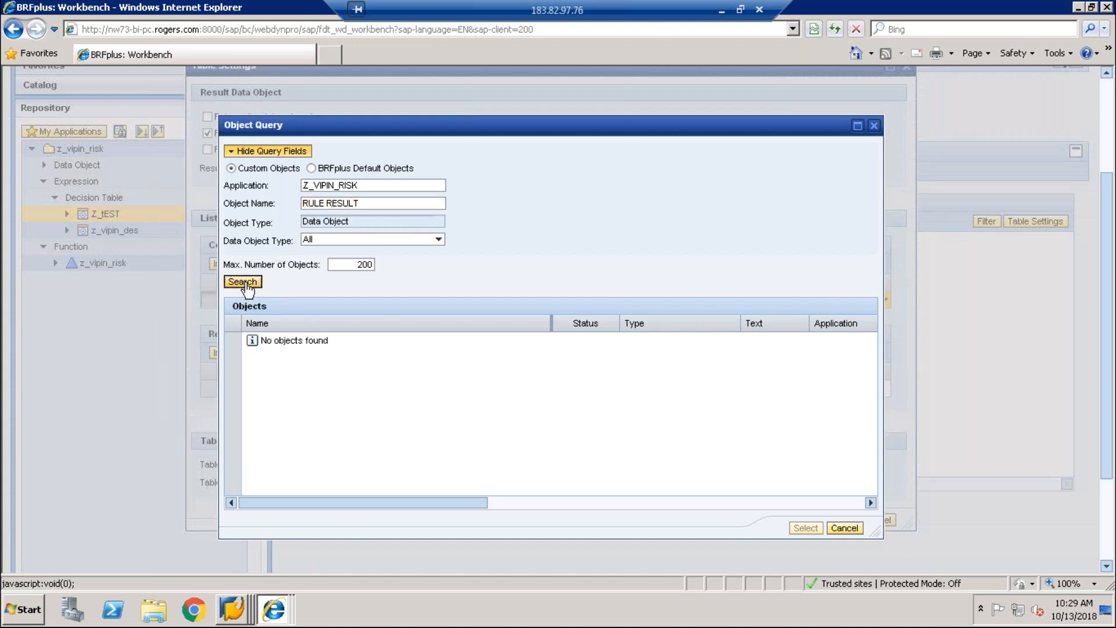
pyautogui.click(246, 285)
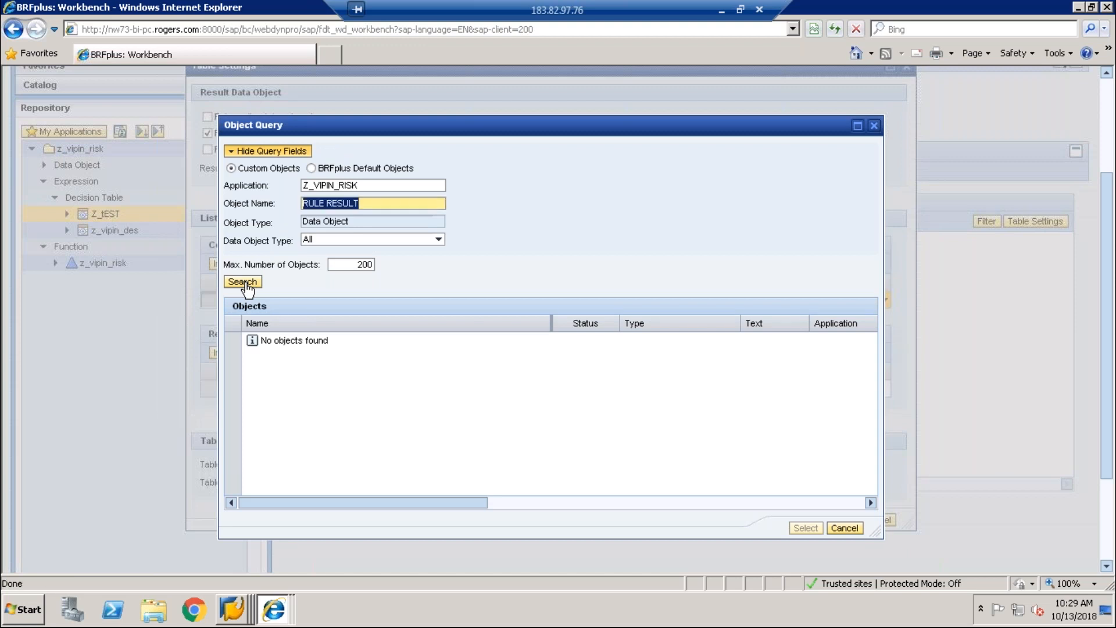
pyautogui.press('BackSpace')
pyautogui.write('RULESET')
pyautogui.press('BackSpace')
pyautogui.press('BackSpace')
pyautogui.write('ET')
pyautogui.press('Return')
pyautogui.click(253, 283)
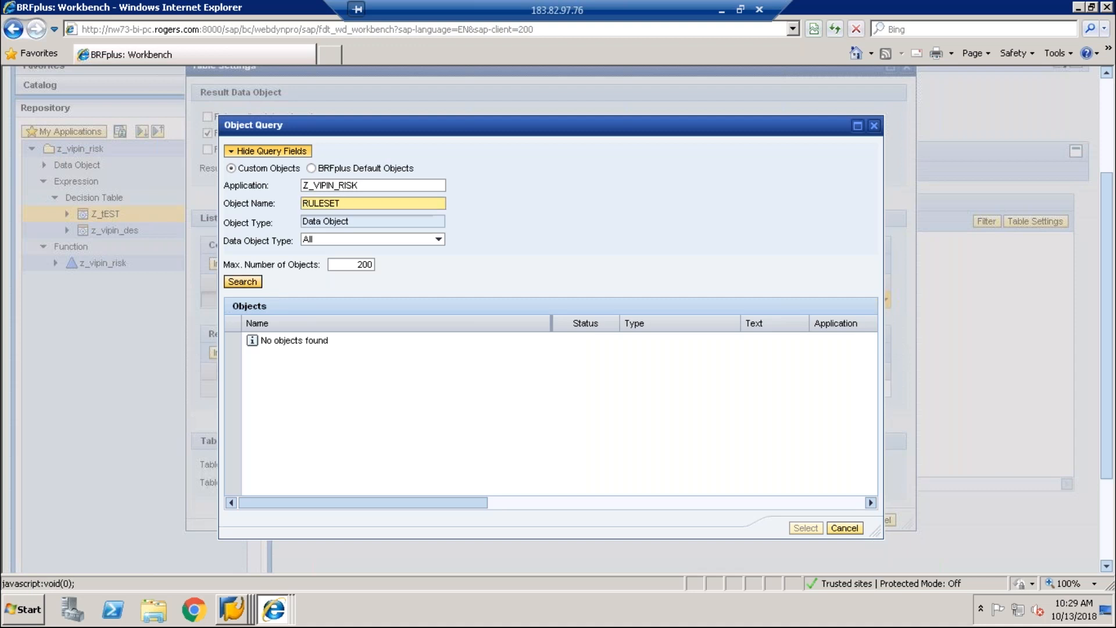
pyautogui.press('BackSpace')
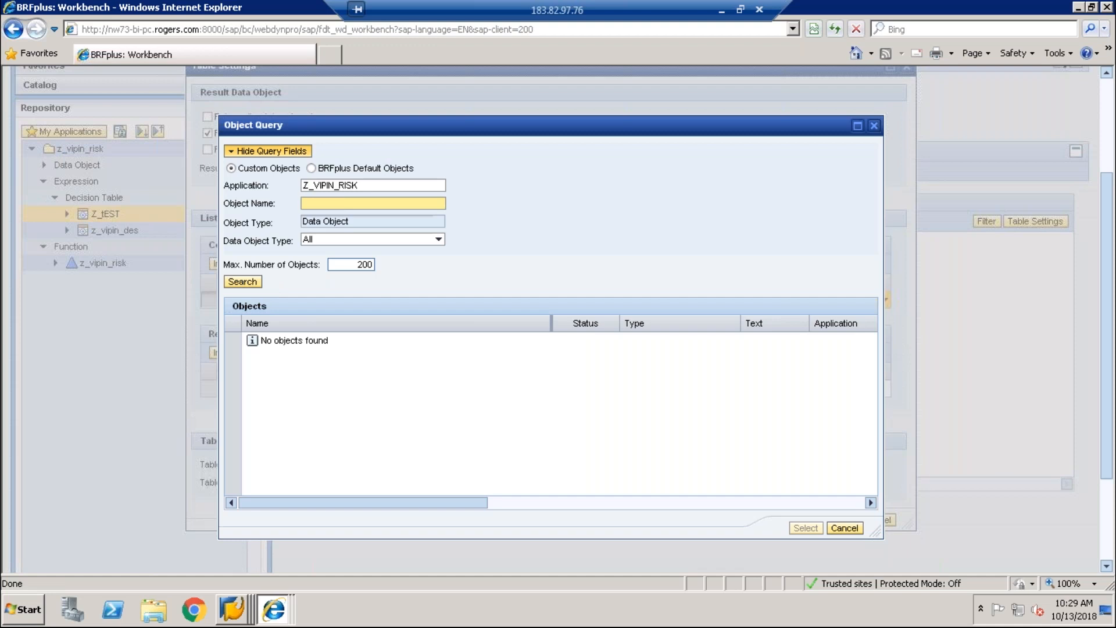
pyautogui.press('Return')
# Step: Pick RULE_RESULT under SOD_RISK_ATT as the result column and apply the table settings
pyautogui.moveTo(871, 368); pyautogui.dragTo(873, 489)
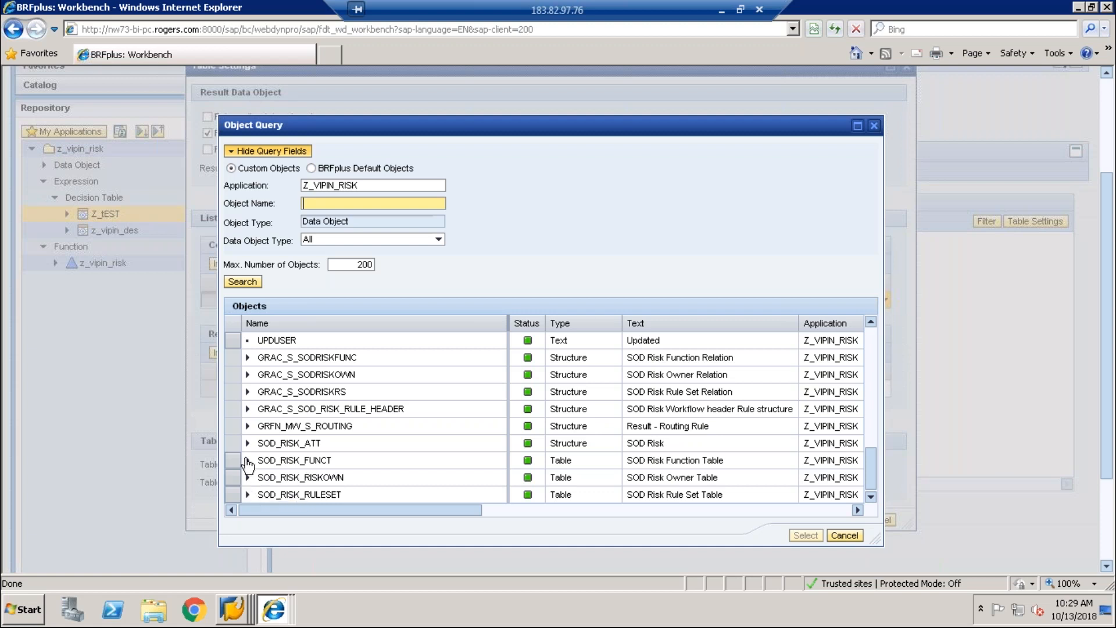
pyautogui.click(247, 444)
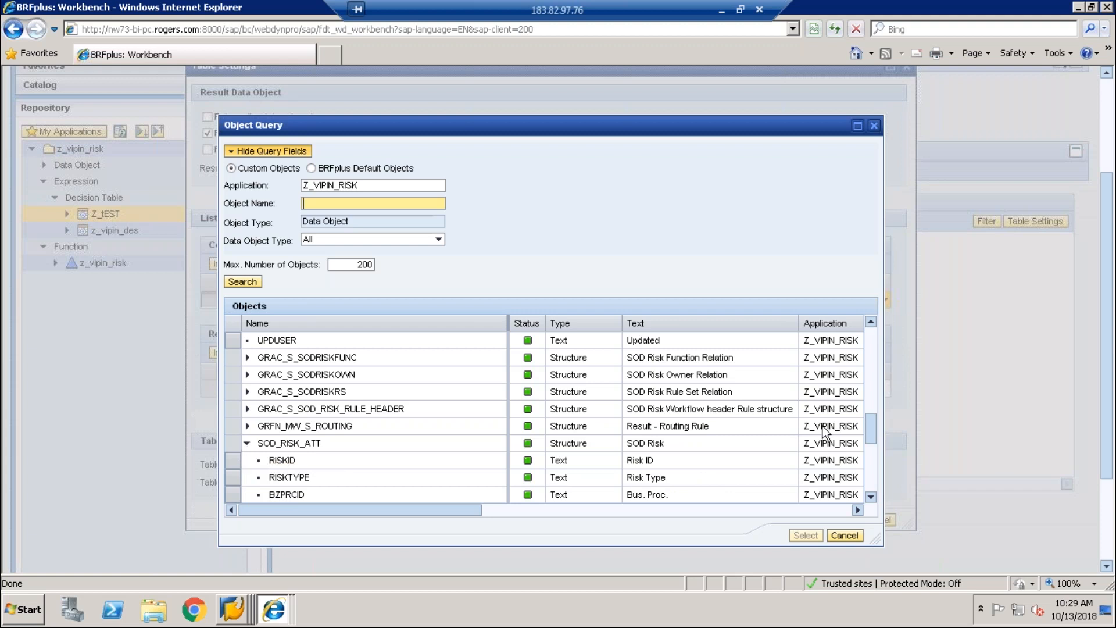
pyautogui.moveTo(871, 434); pyautogui.dragTo(874, 511)
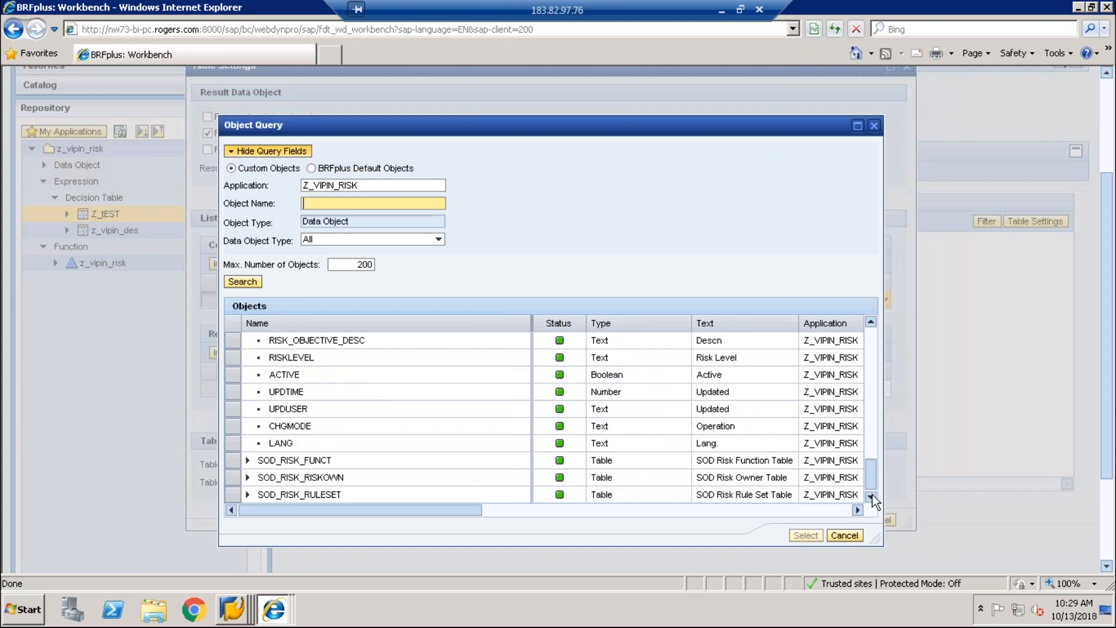
pyautogui.moveTo(871, 484); pyautogui.dragTo(870, 418)
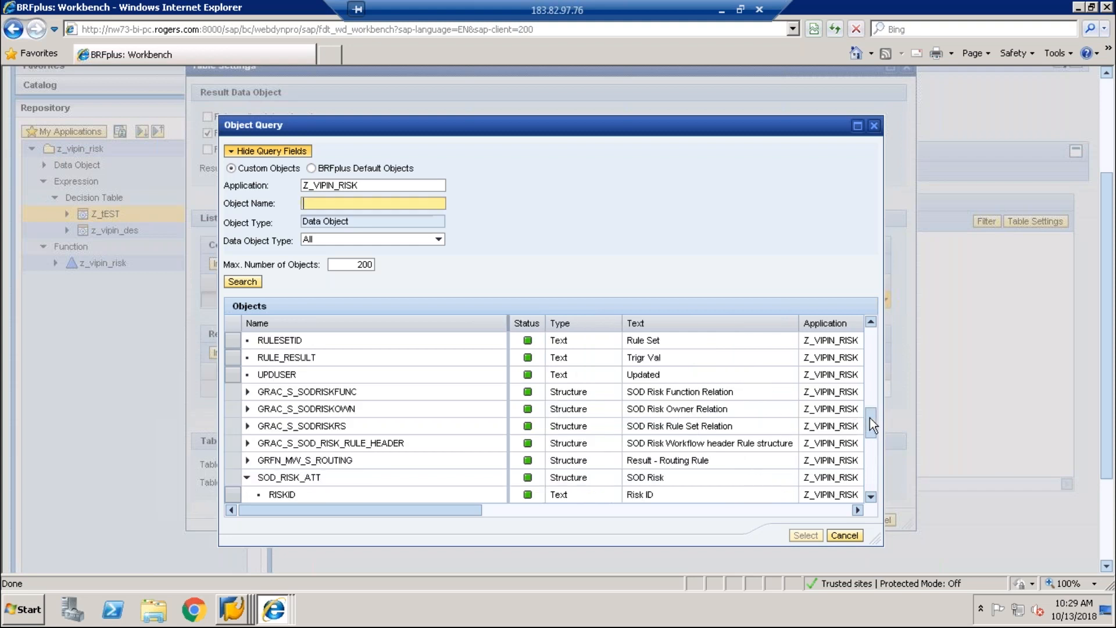
pyautogui.click(295, 360)
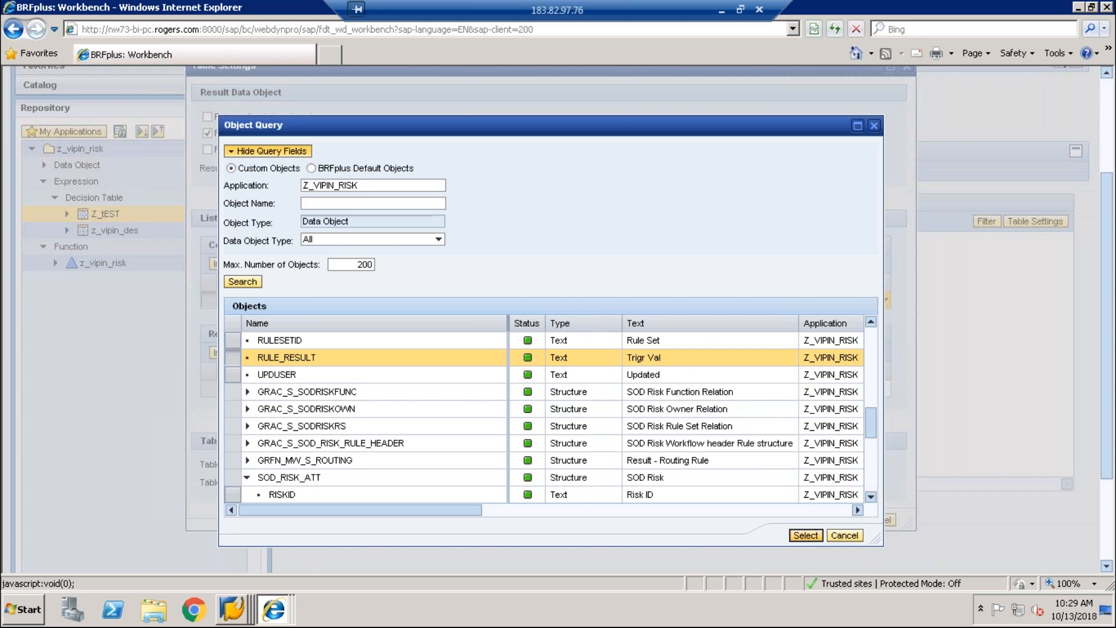
pyautogui.click(806, 535)
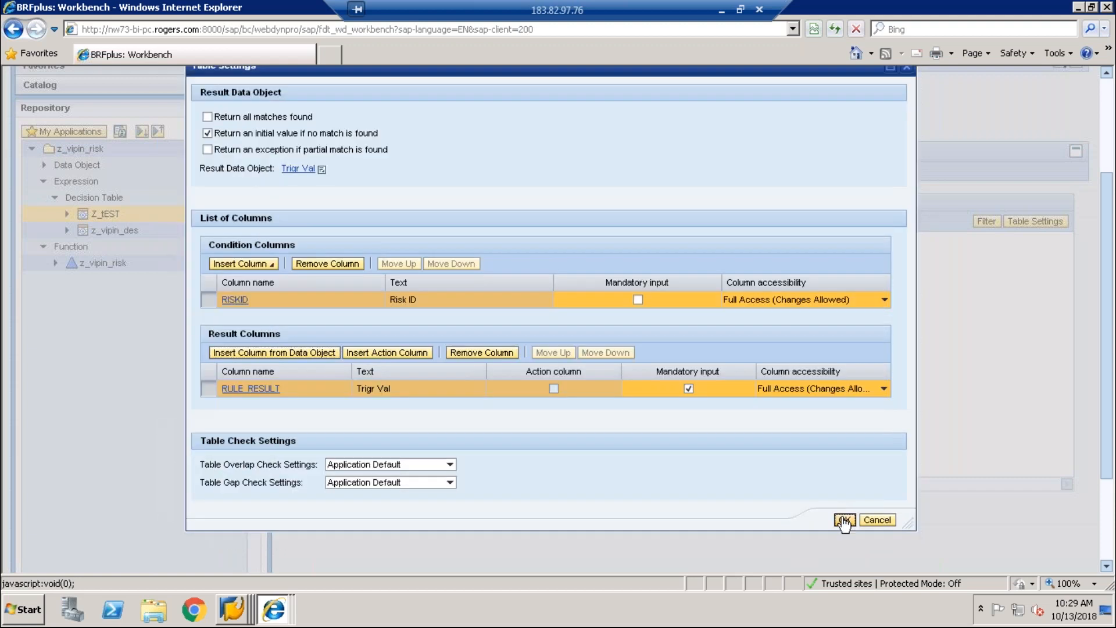
pyautogui.click(844, 521)
# Step: Add a row and set its Risk ID condition directly to ZBS01
pyautogui.click(296, 168)
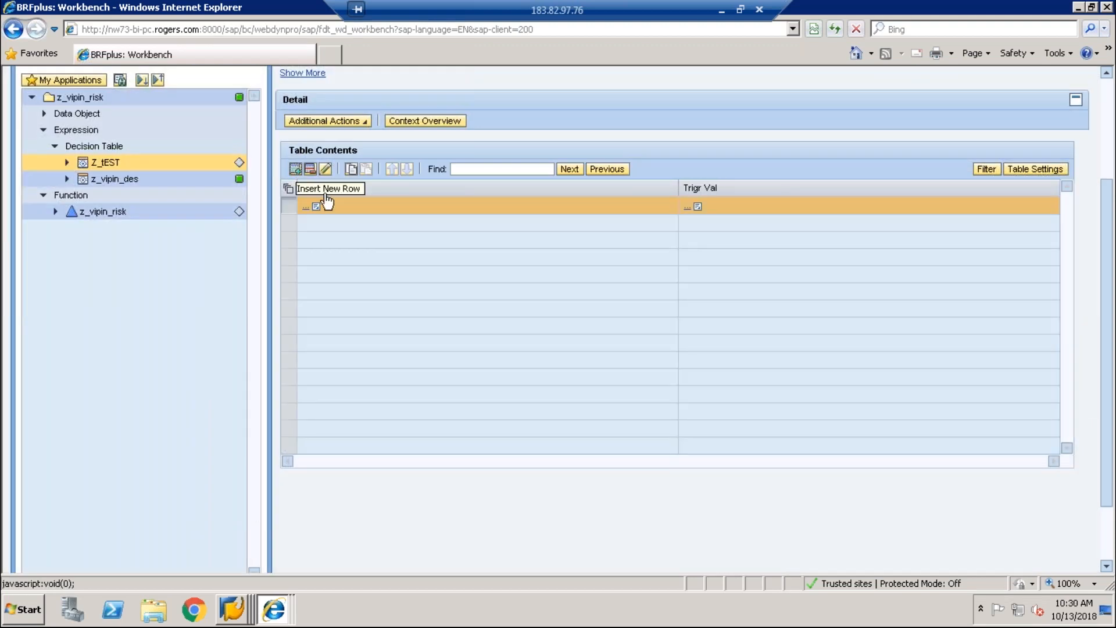
pyautogui.click(317, 207)
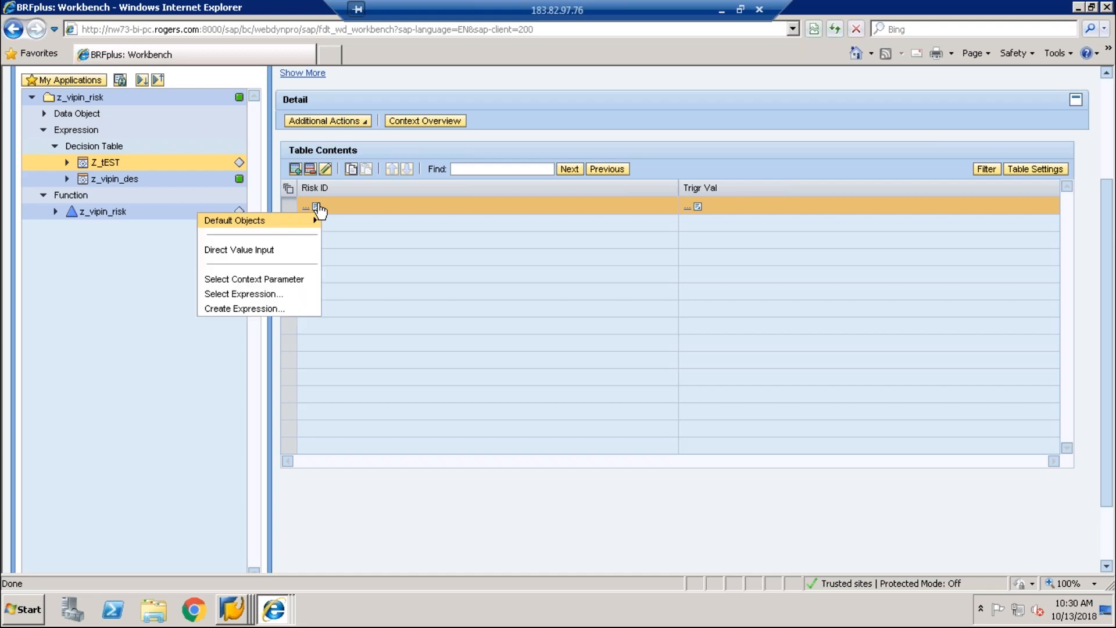
pyautogui.click(263, 251)
pyautogui.write('00')
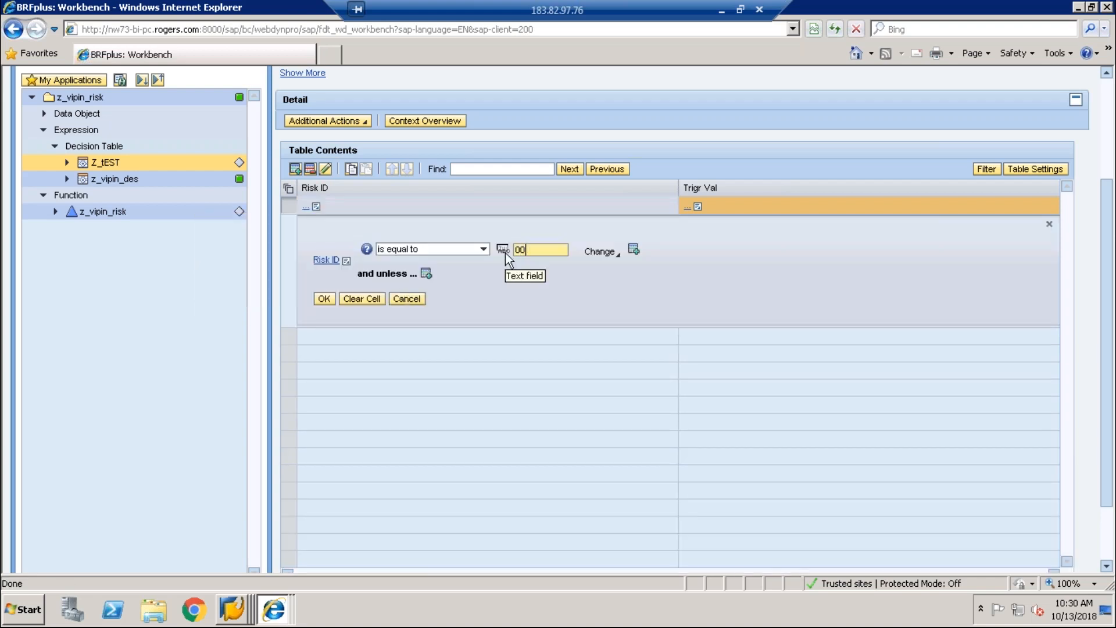
pyautogui.write('1')
pyautogui.click(323, 299)
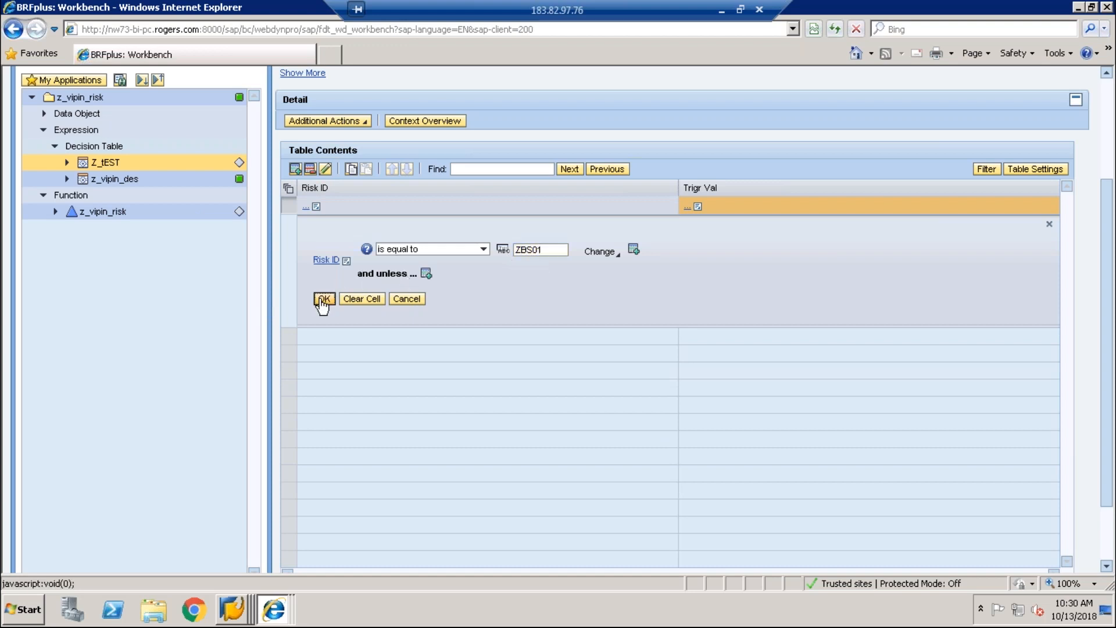
# Step: Start entering NEW RISKID as the row's Trigr Val result
pyautogui.click(698, 207)
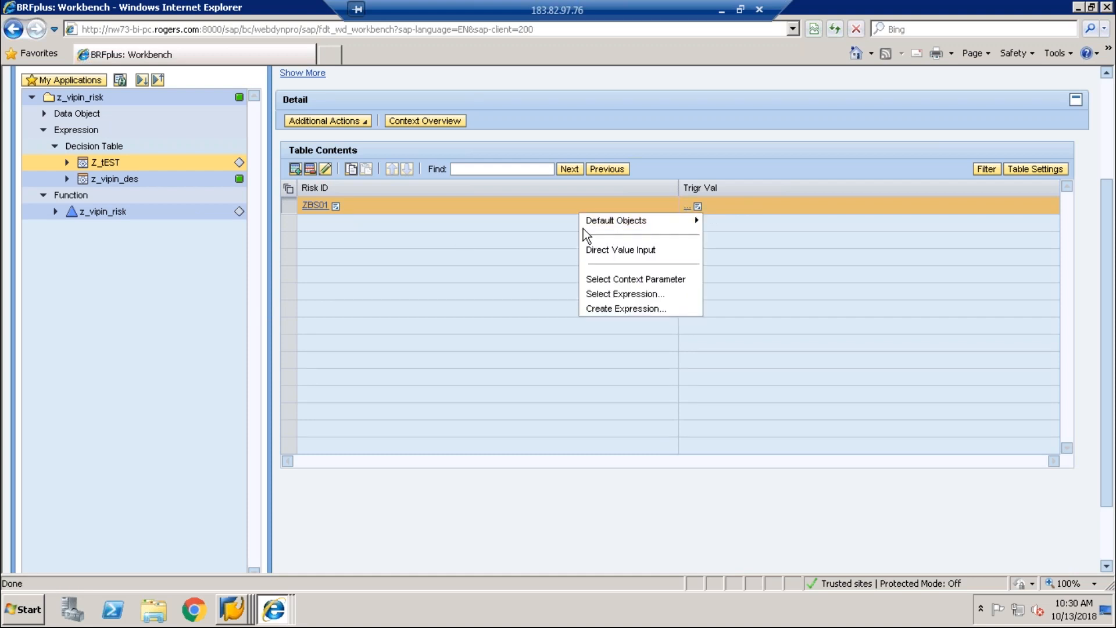
pyautogui.click(613, 249)
pyautogui.write('NEW risk')
pyautogui.press('BackSpace')
pyautogui.press('BackSpace')
pyautogui.press('BackSpace')
pyautogui.press('BackSpace')
pyautogui.write('RISKID')
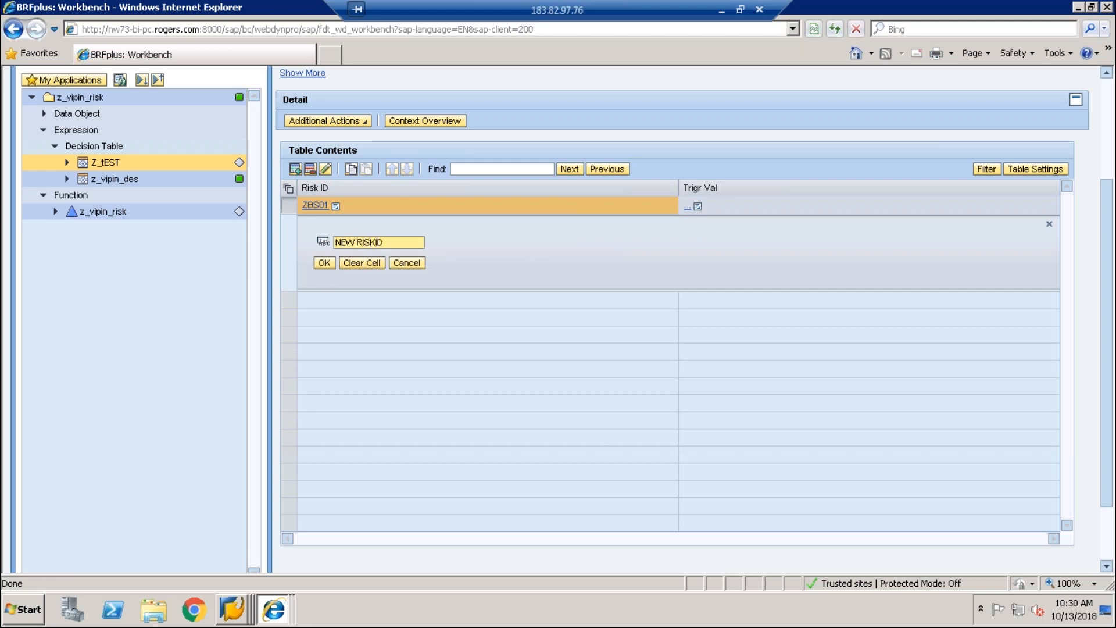
# Step: Confirm the NEW RISKID result, then save and activate Z_tEST
pyautogui.click(324, 263)
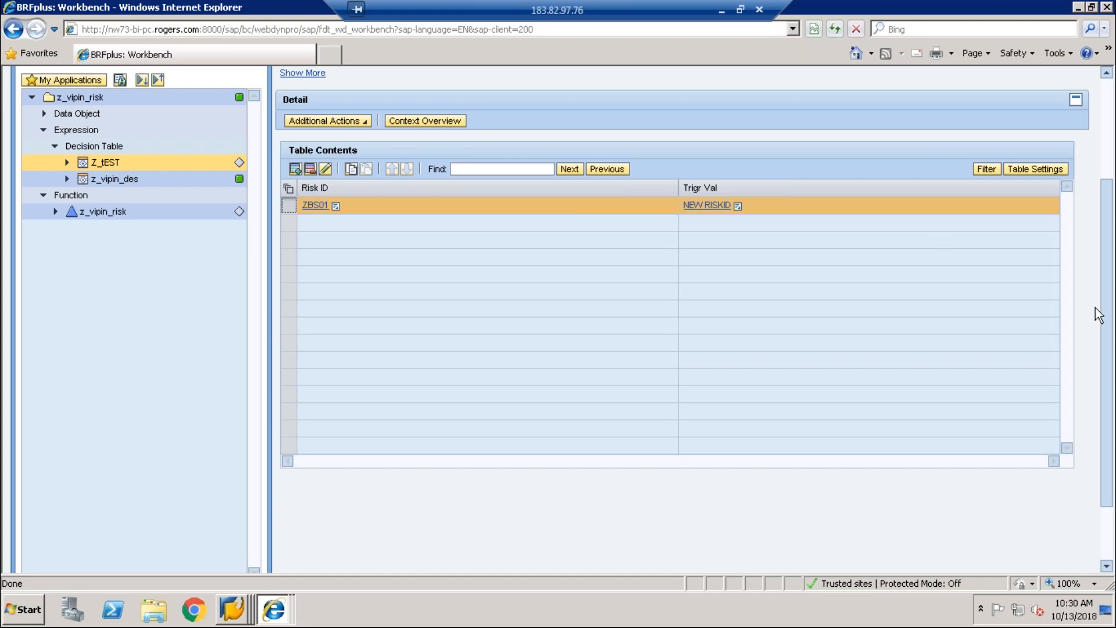
pyautogui.scroll(3, 1109, 302)
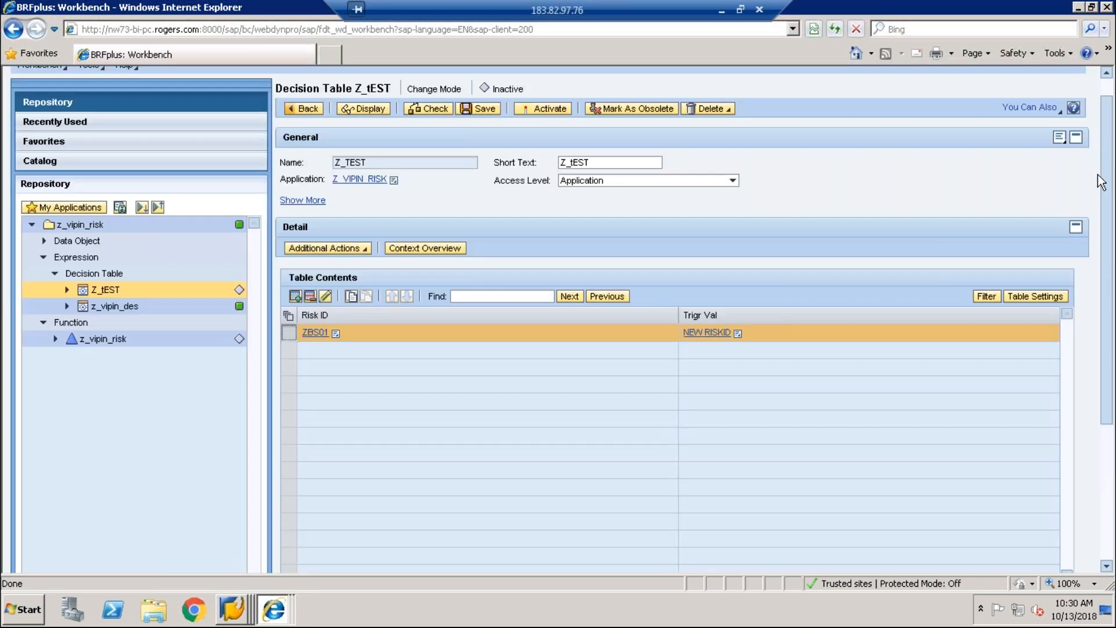
pyautogui.click(486, 138)
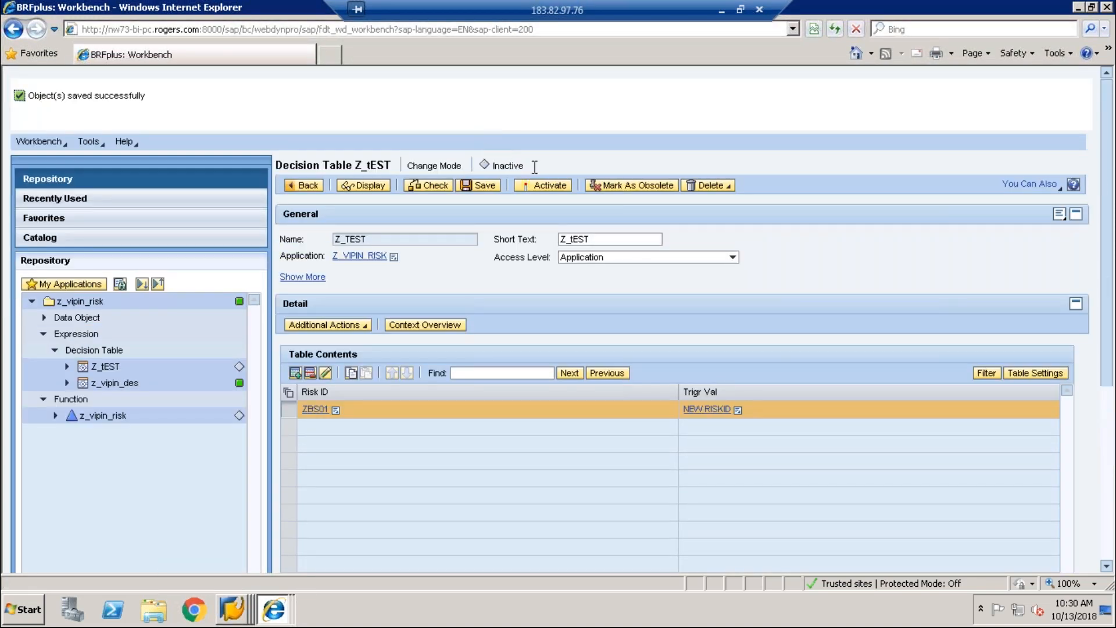
pyautogui.click(538, 186)
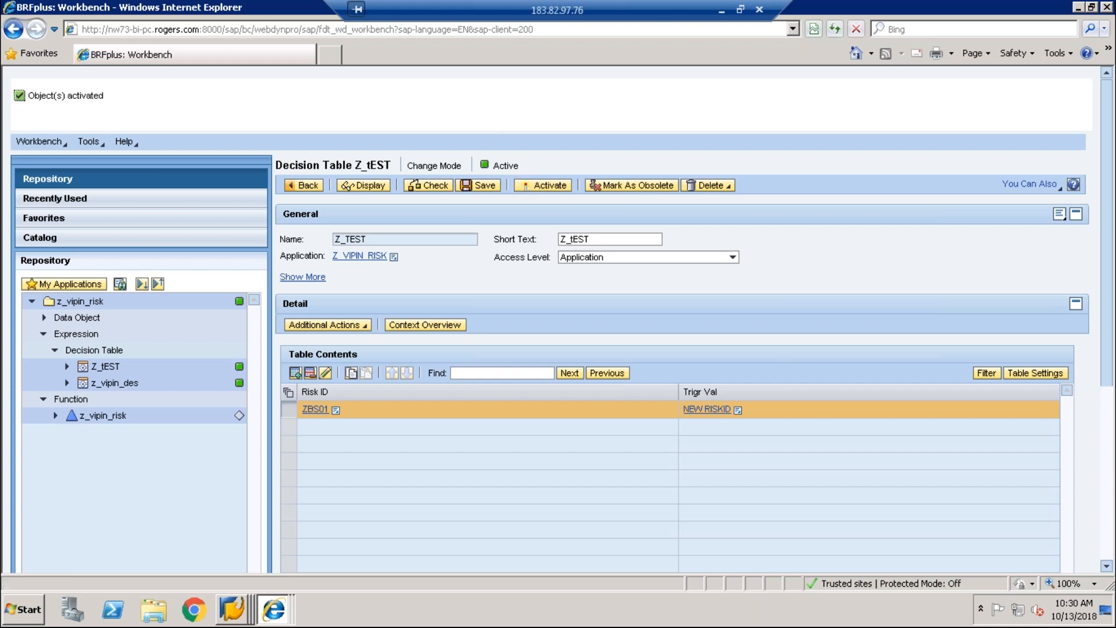
# Step: Attempt to delete z_vipin_des with its referenced objects, then reopen Z_tEST
pyautogui.click(110, 387)
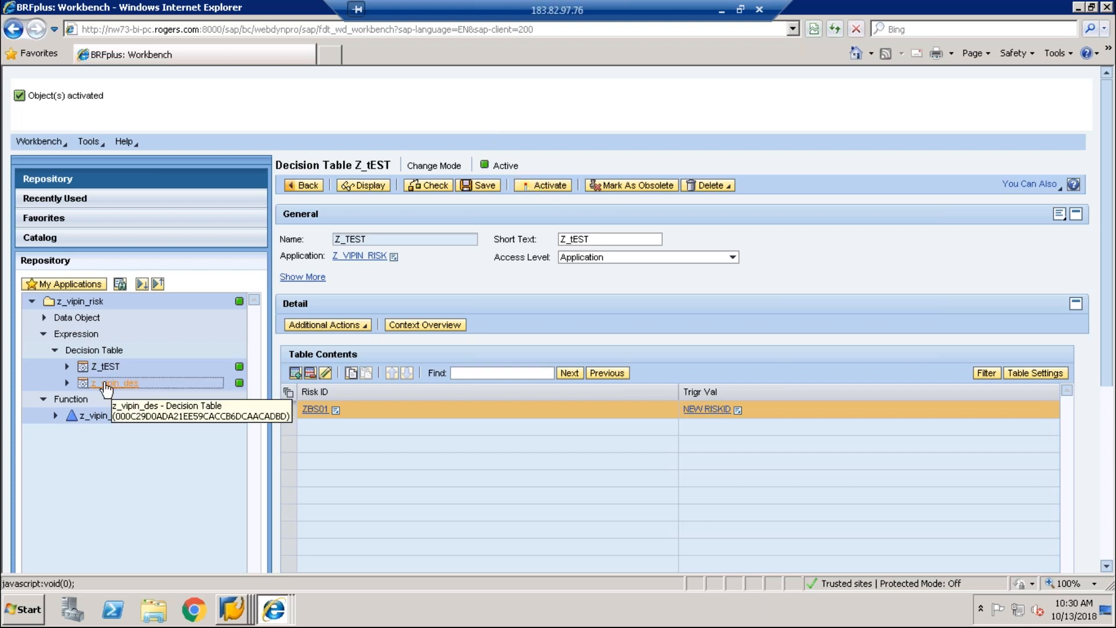
pyautogui.rightClick(107, 388)
pyautogui.moveTo(131, 524)
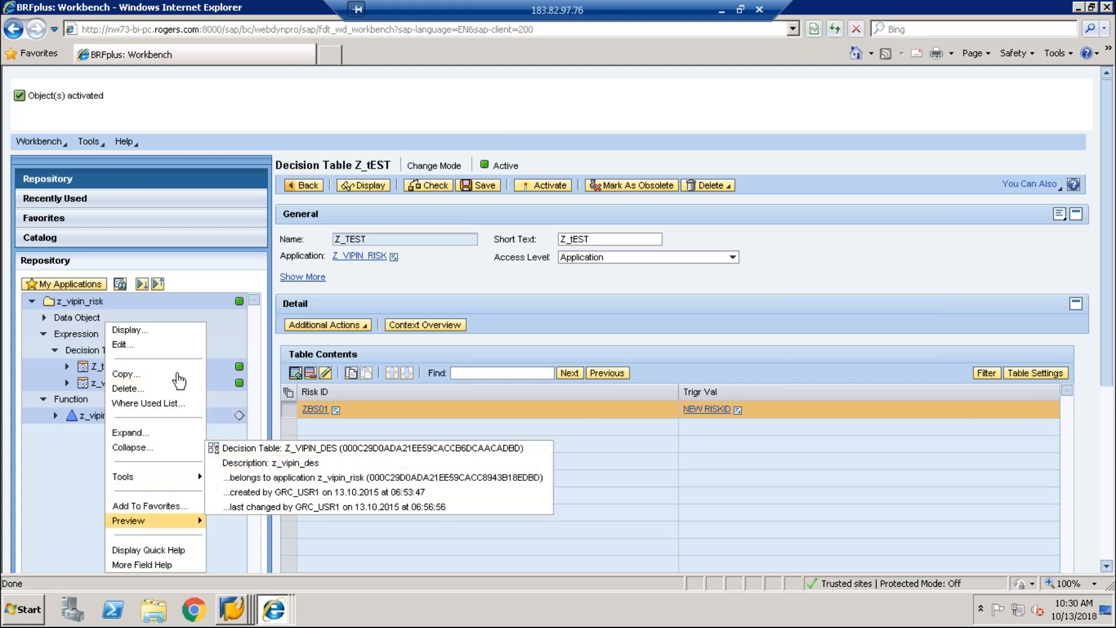
pyautogui.scroll(-3, 122, 384)
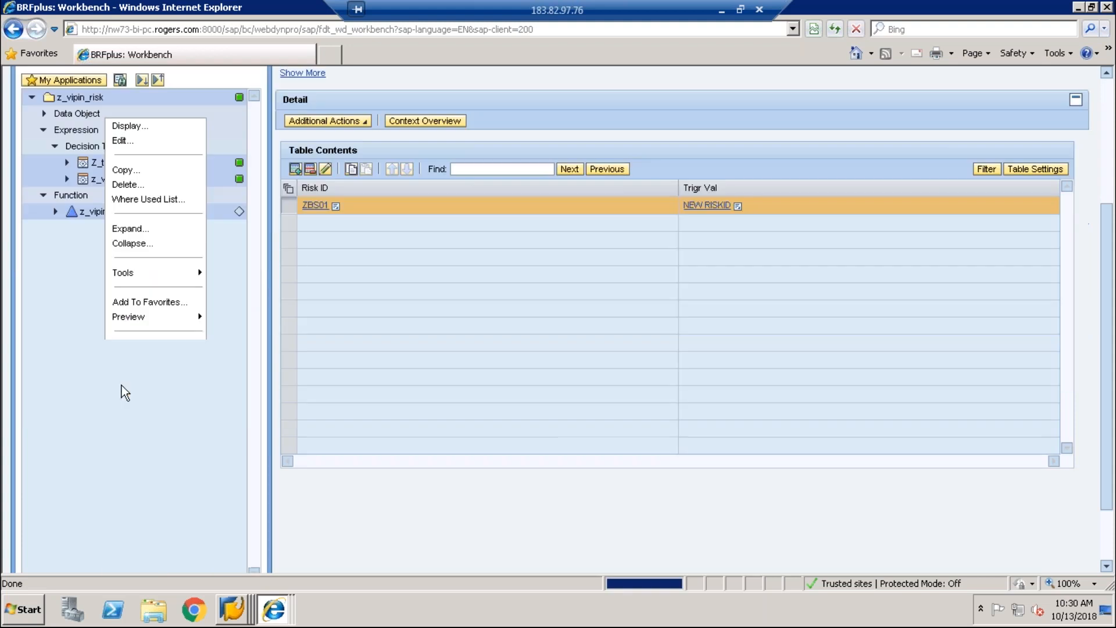
pyautogui.click(128, 184)
pyautogui.click(363, 311)
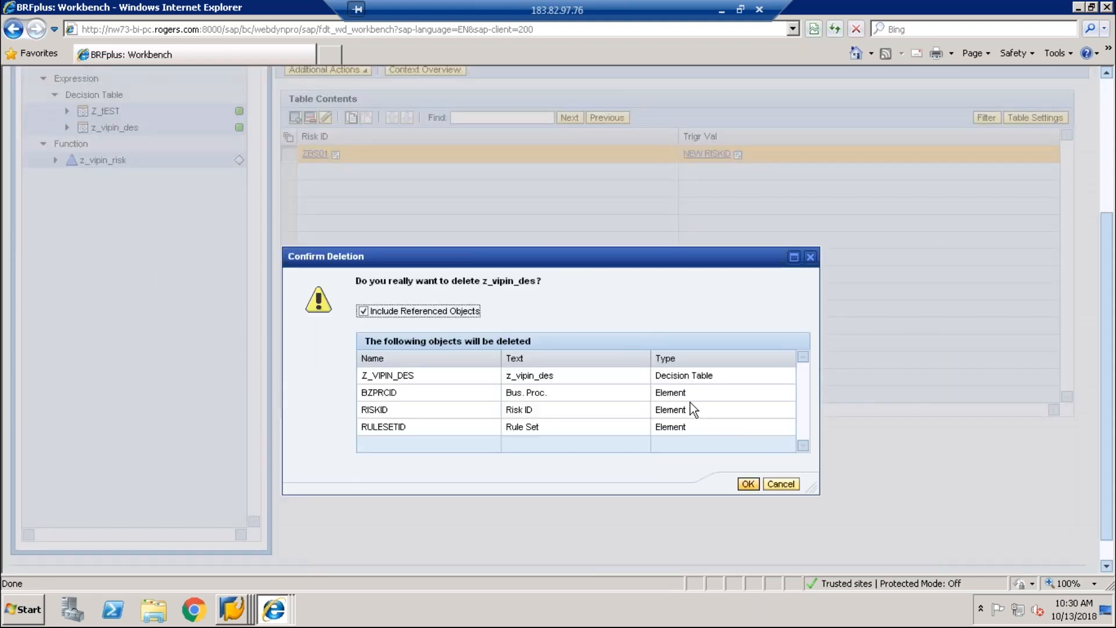
pyautogui.click(747, 484)
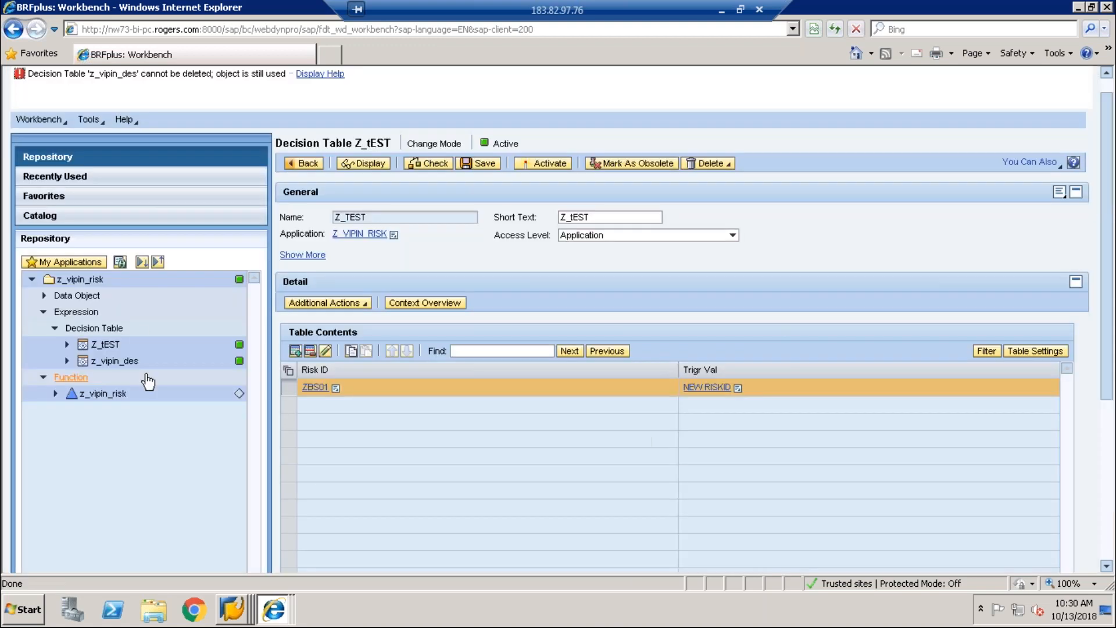
pyautogui.click(119, 361)
pyautogui.click(114, 290)
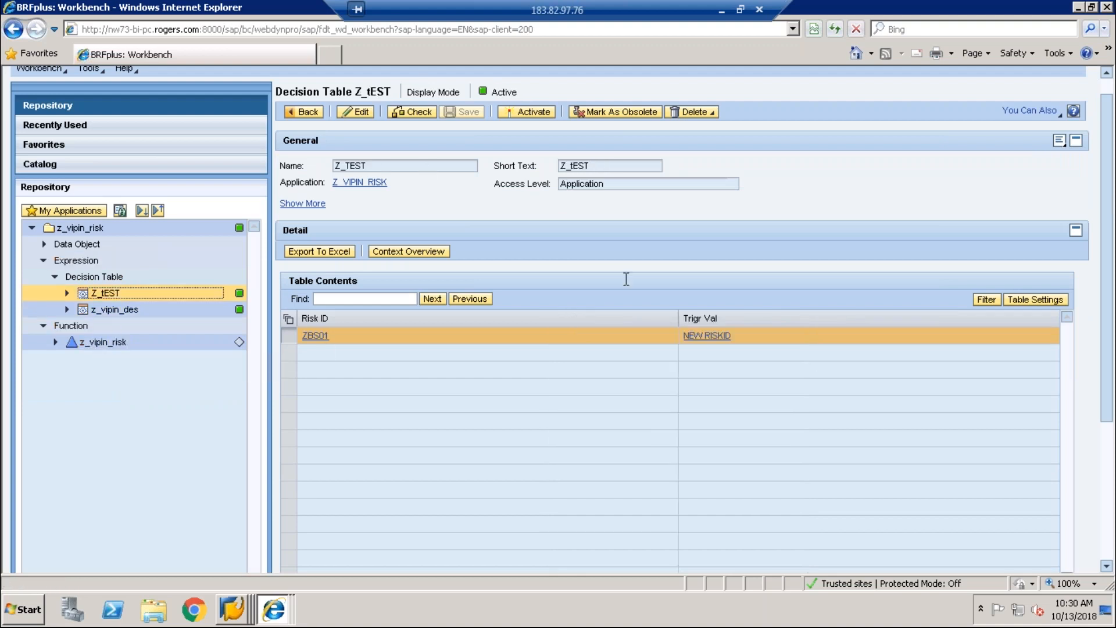
# Step: Replace z_vipin_risk's top expression with Z_TEST, then save and activate the function
pyautogui.click(104, 343)
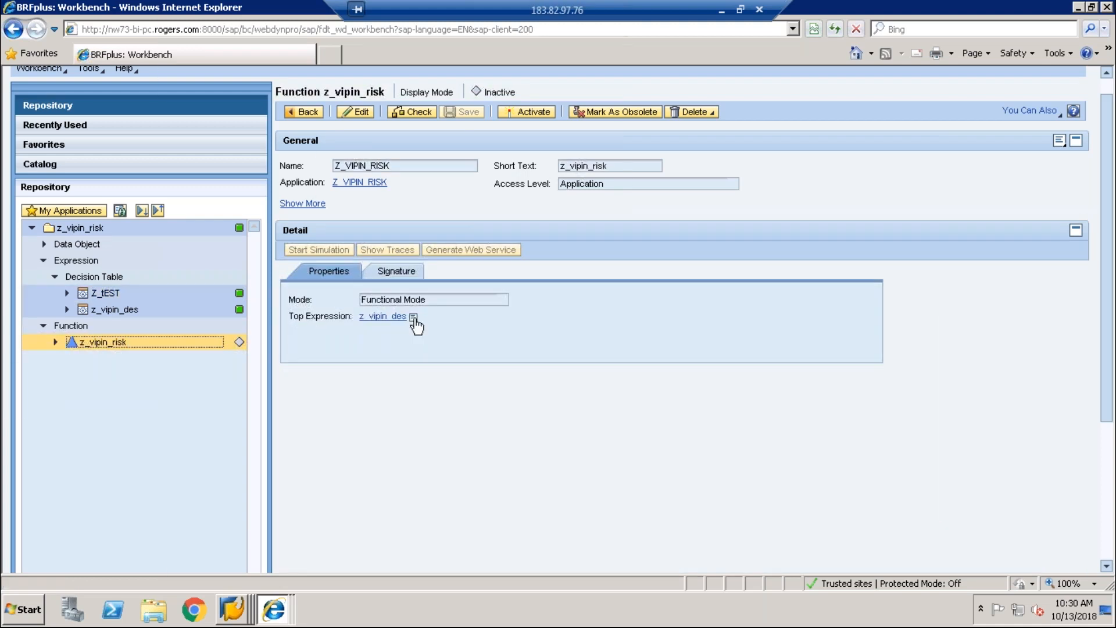
pyautogui.click(355, 111)
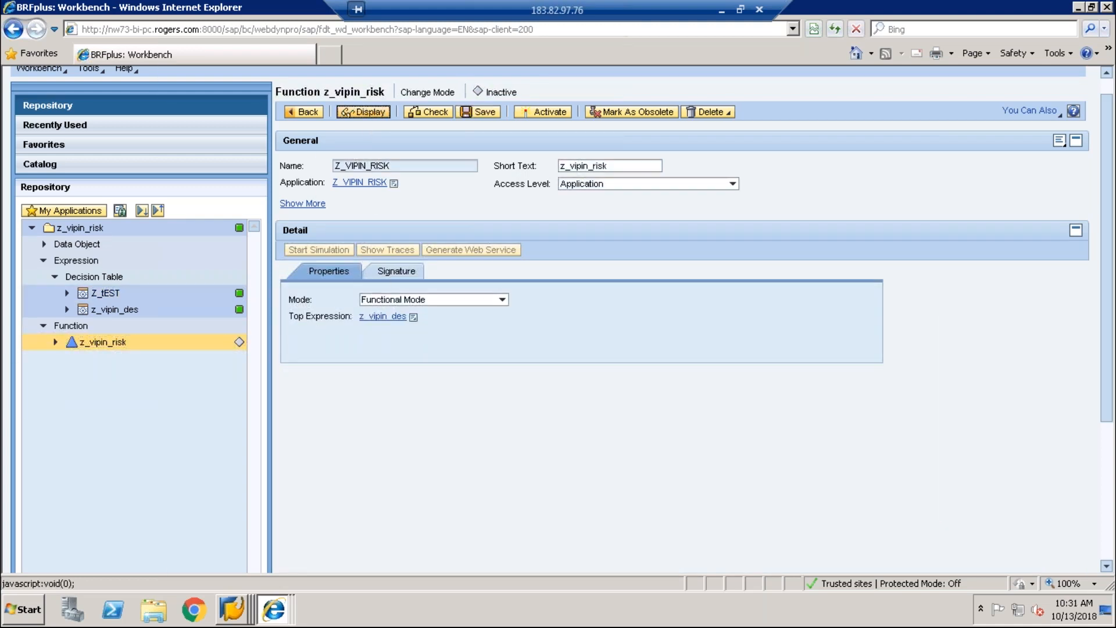
pyautogui.click(414, 318)
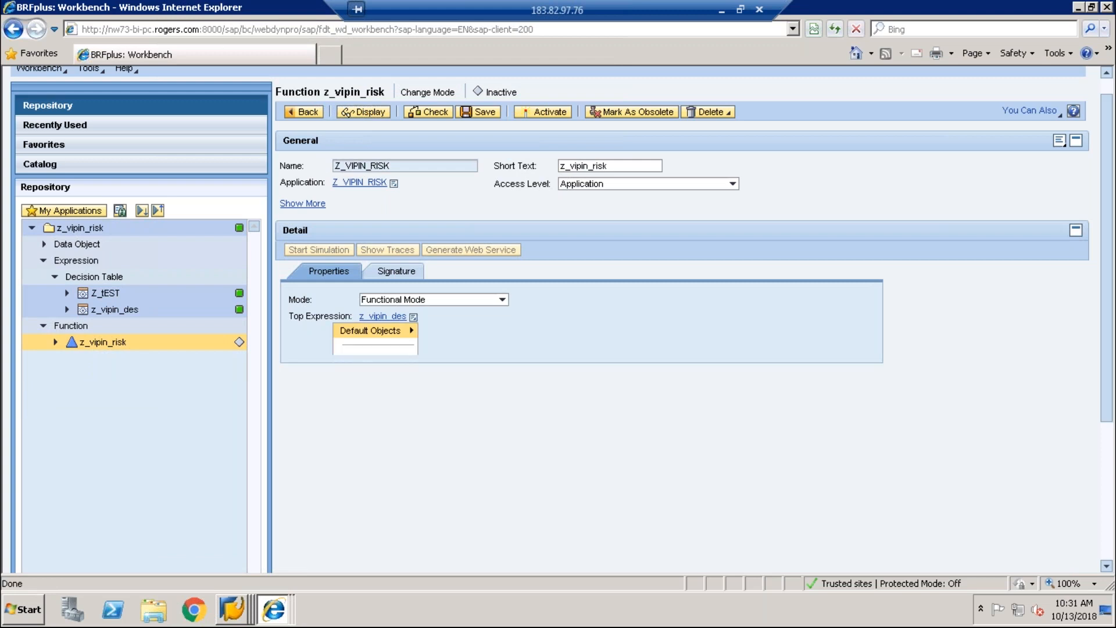
pyautogui.click(355, 360)
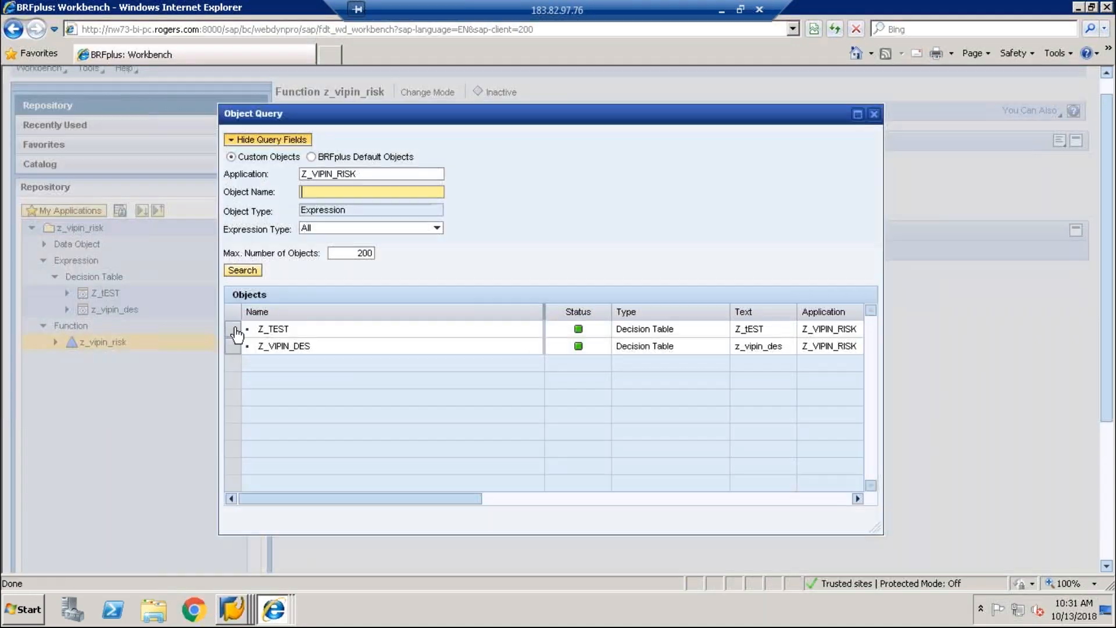
pyautogui.click(236, 332)
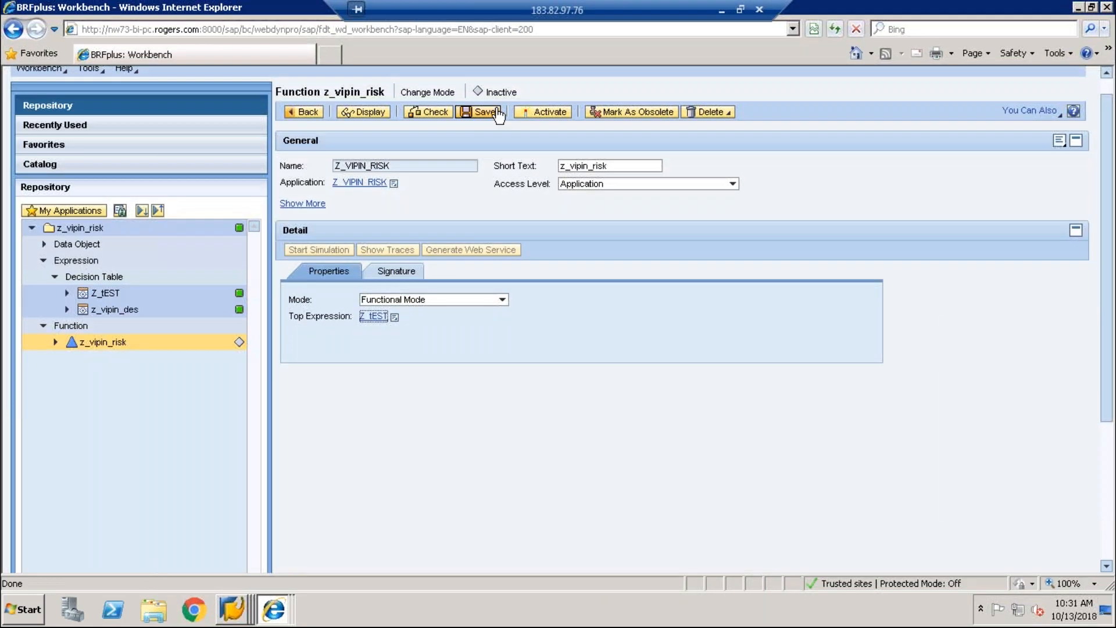
pyautogui.click(480, 112)
pyautogui.click(533, 163)
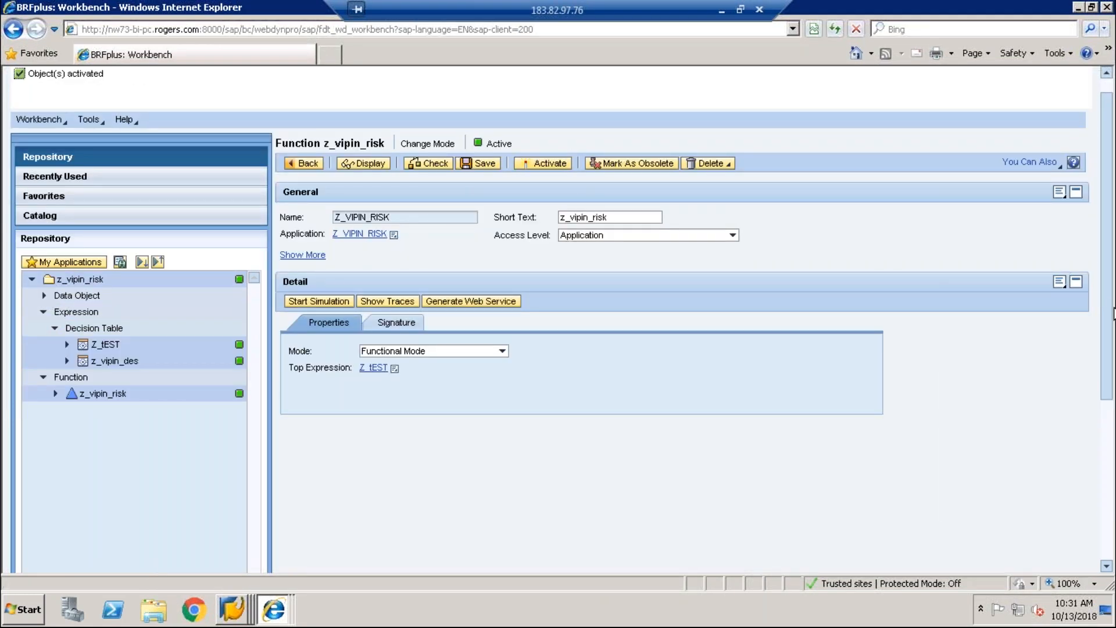
pyautogui.click(239, 616)
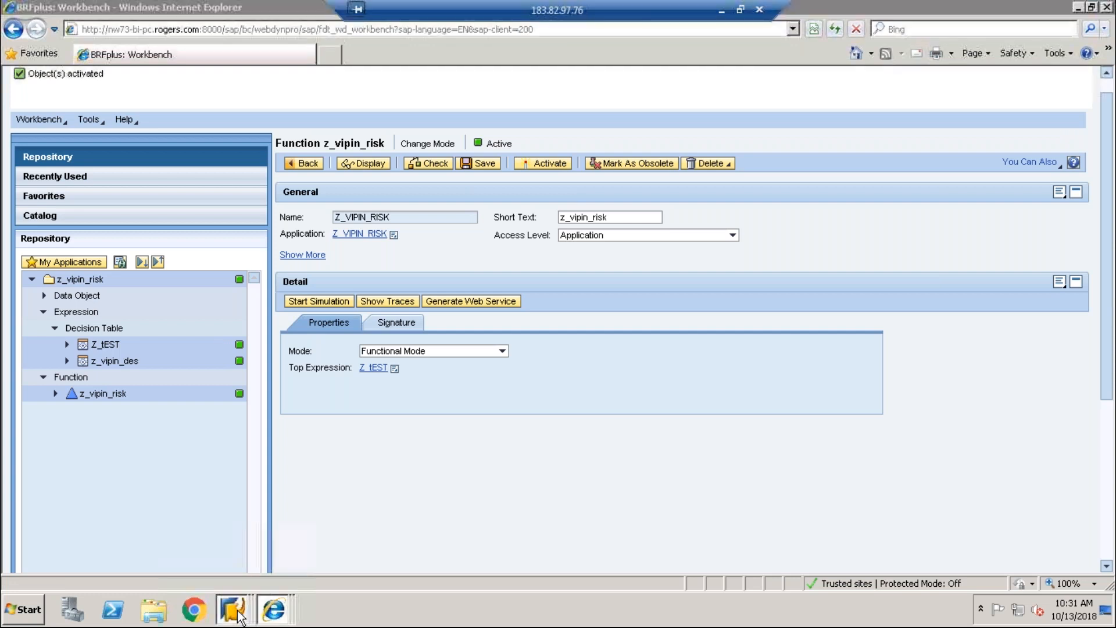
# Step: In SU01, start creating a new user named ARA_RISK
pyautogui.click(246, 576)
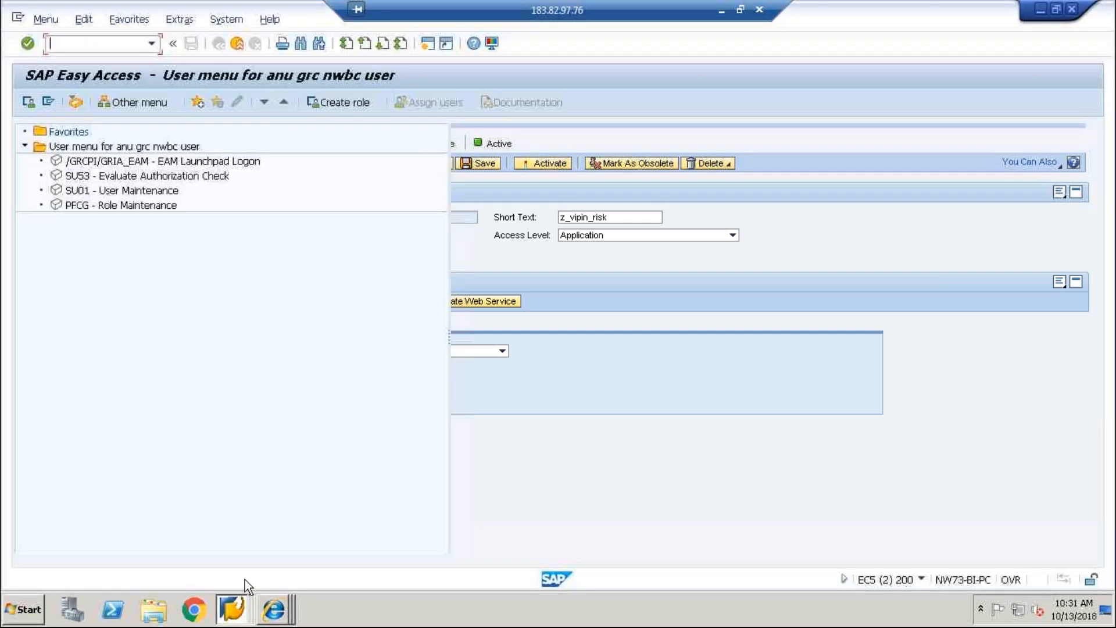
pyautogui.write('SU01')
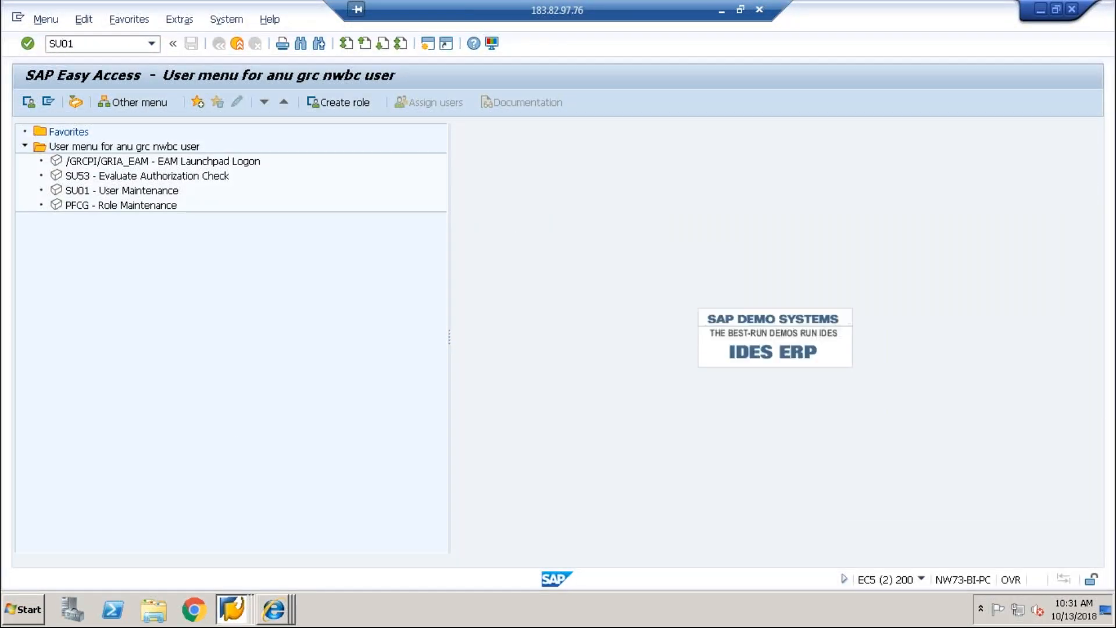
pyautogui.press('Return')
pyautogui.hotkey('shift', 'Home')
pyautogui.press('Delete')
pyautogui.write('AR')
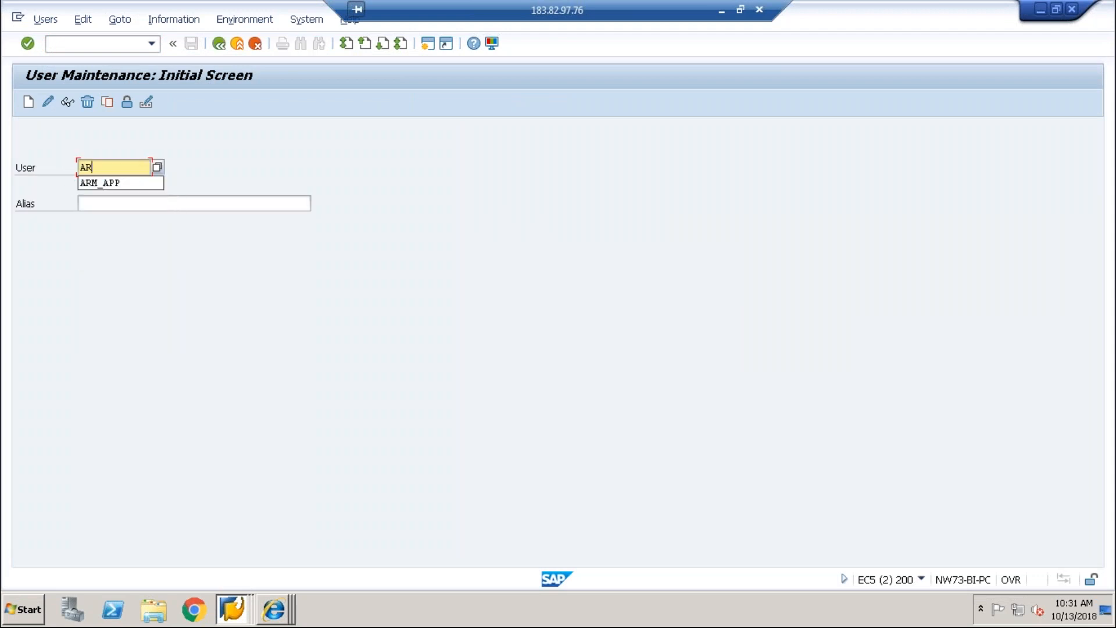
pyautogui.write('A_RISK')
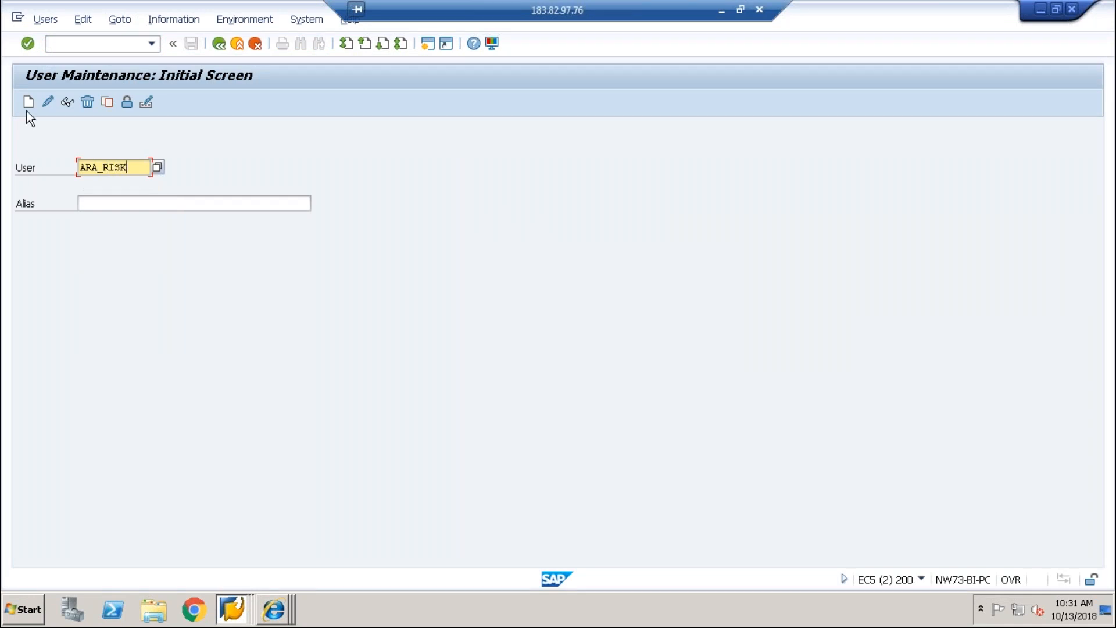
pyautogui.click(28, 109)
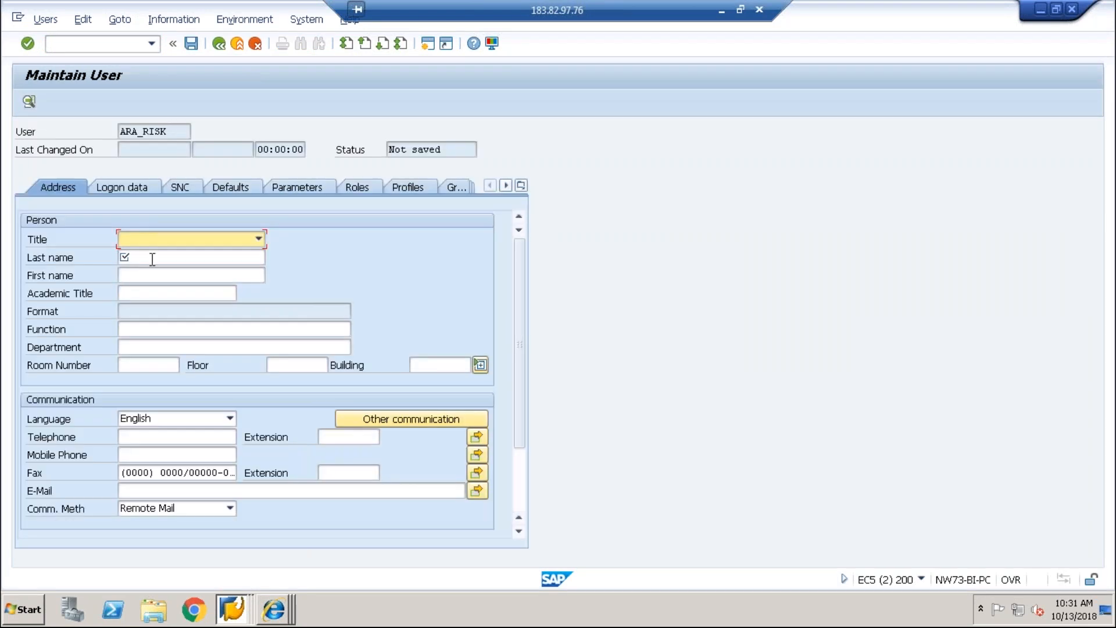
# Step: Enter last name RISK APPORVER and set and repeat the initial password on the Logon data tab
pyautogui.click(152, 258)
pyautogui.write('RISK APPORVER')
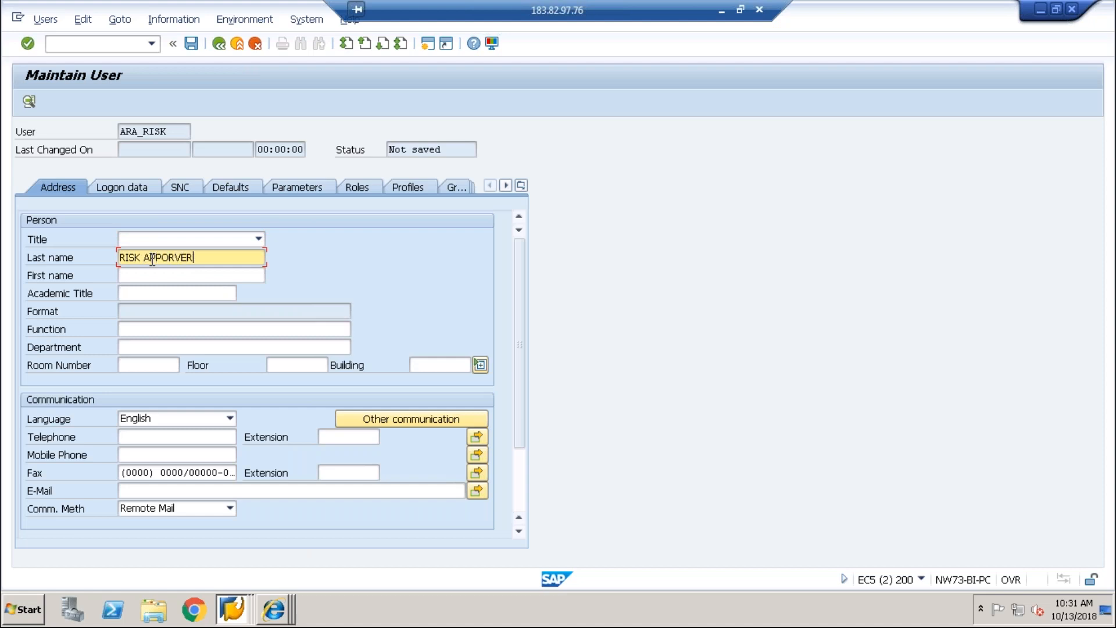
pyautogui.click(155, 473)
pyautogui.click(121, 185)
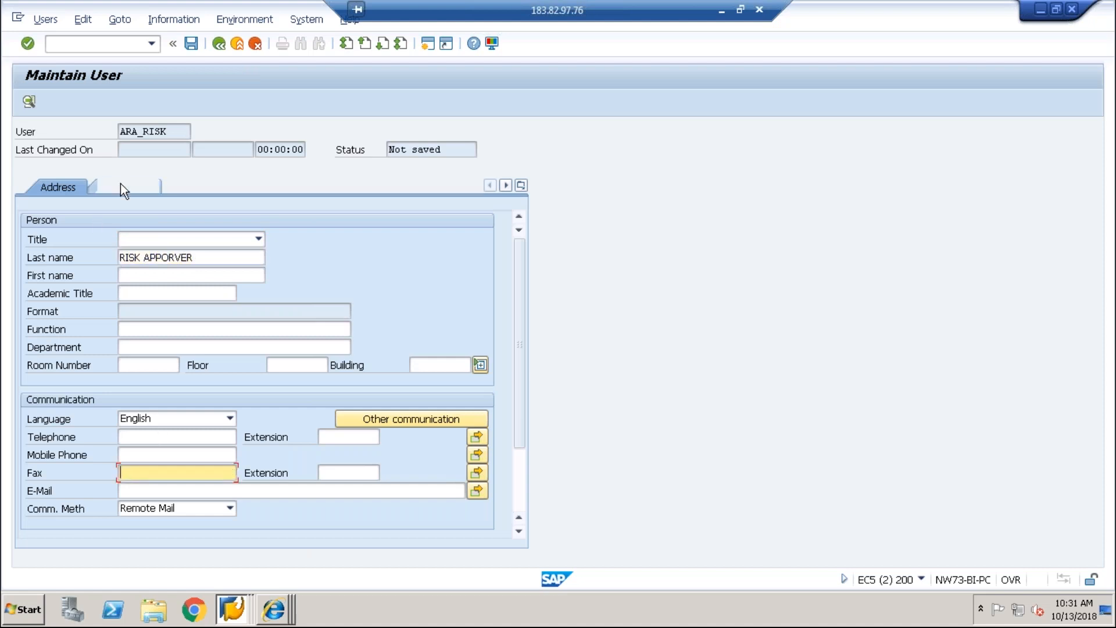
pyautogui.click(189, 292)
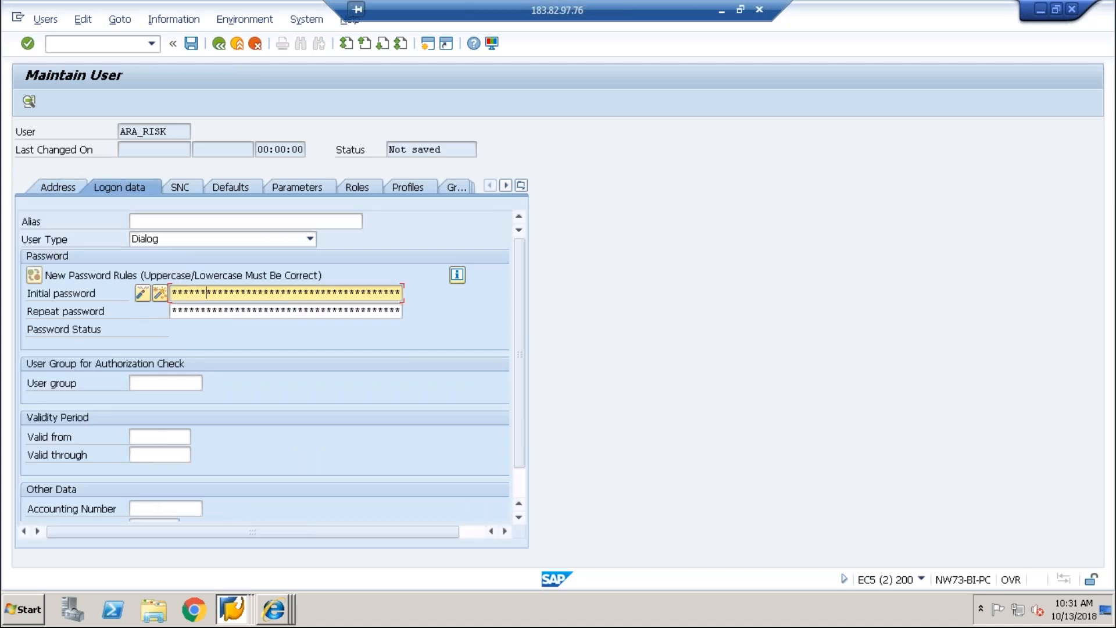
pyautogui.press('Tab')
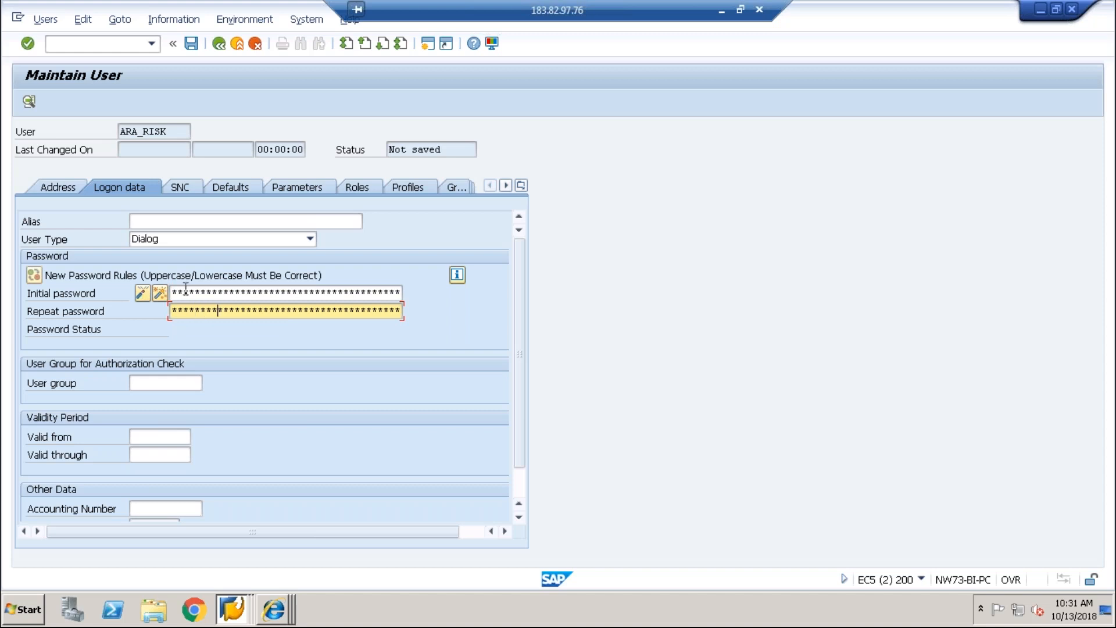
pyautogui.click(344, 183)
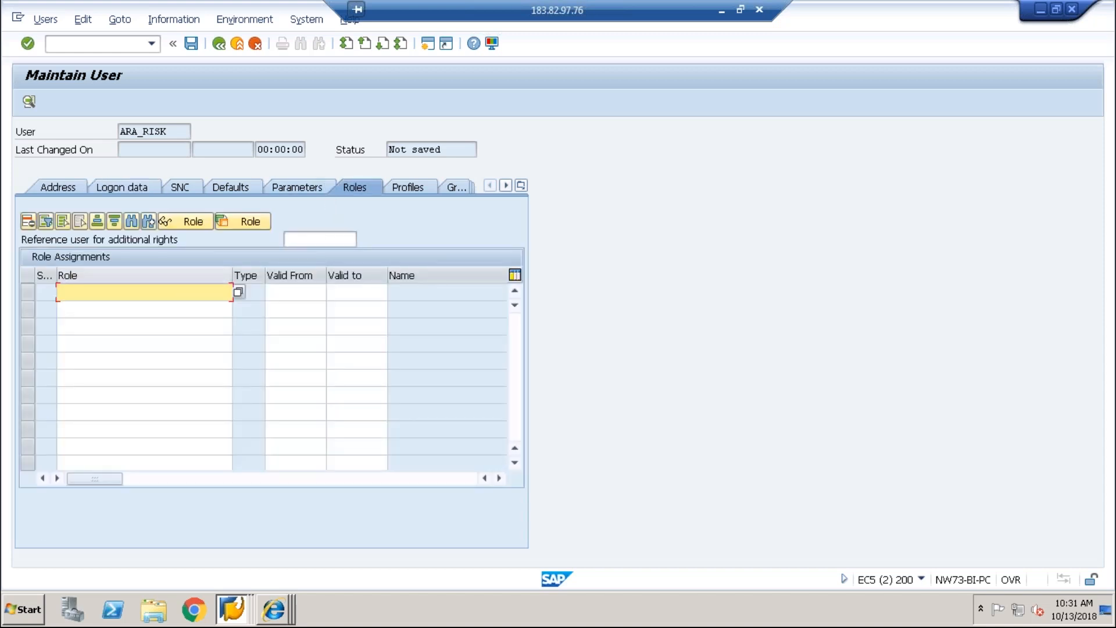
# Step: Assign role SAP_GRAC_RISK_OWNER, found via a *GRAC* search
pyautogui.write('*GRAC')
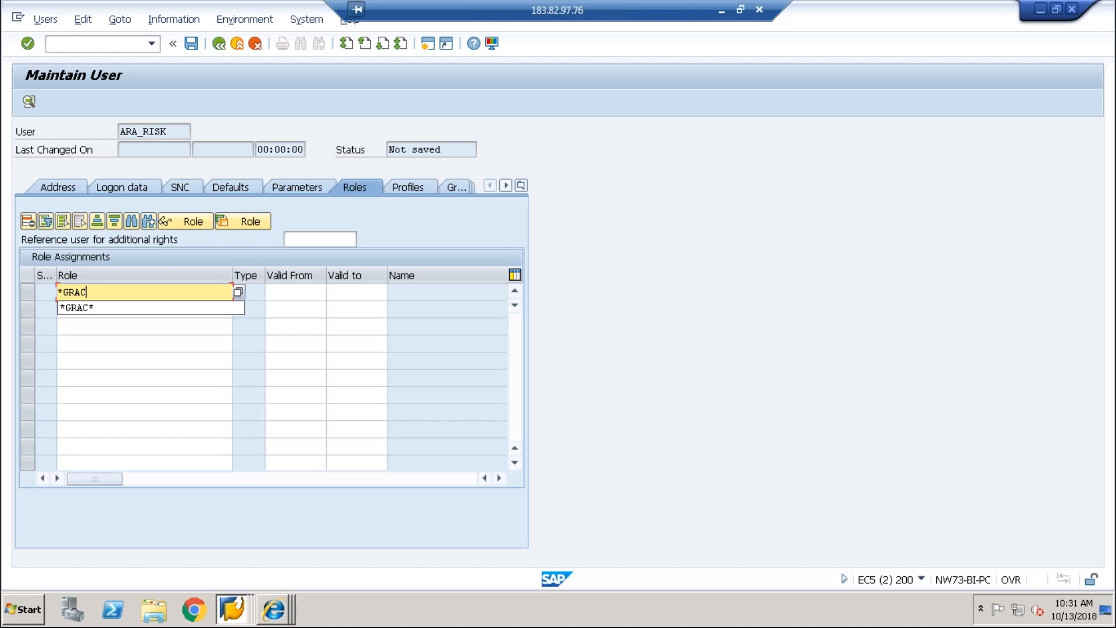
pyautogui.write('*')
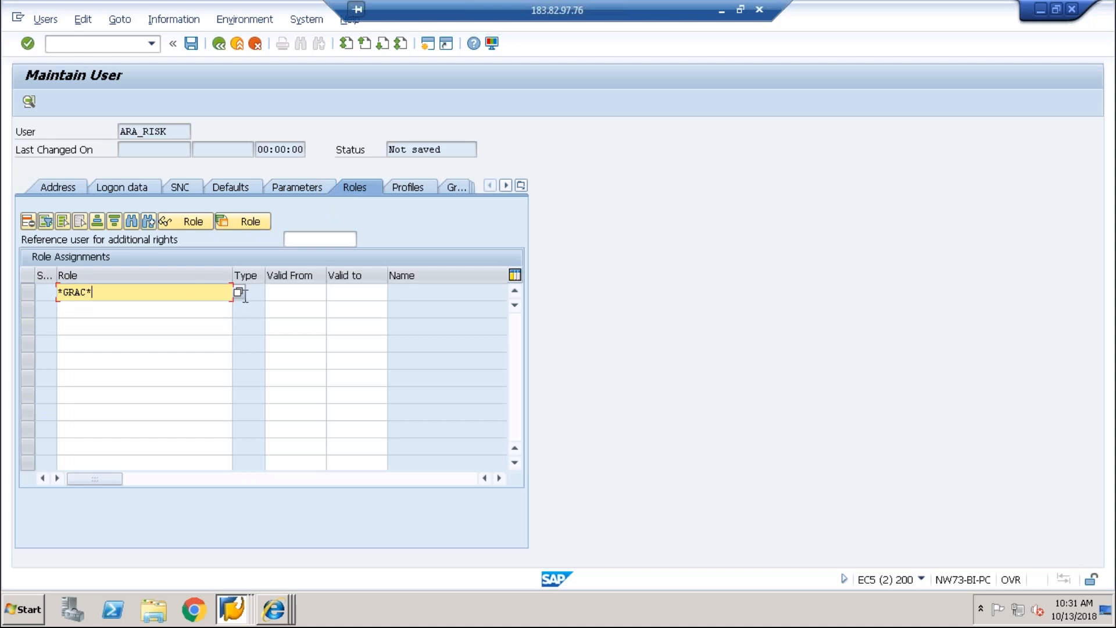
pyautogui.click(240, 293)
pyautogui.click(228, 293)
pyautogui.click(238, 294)
pyautogui.press('Return')
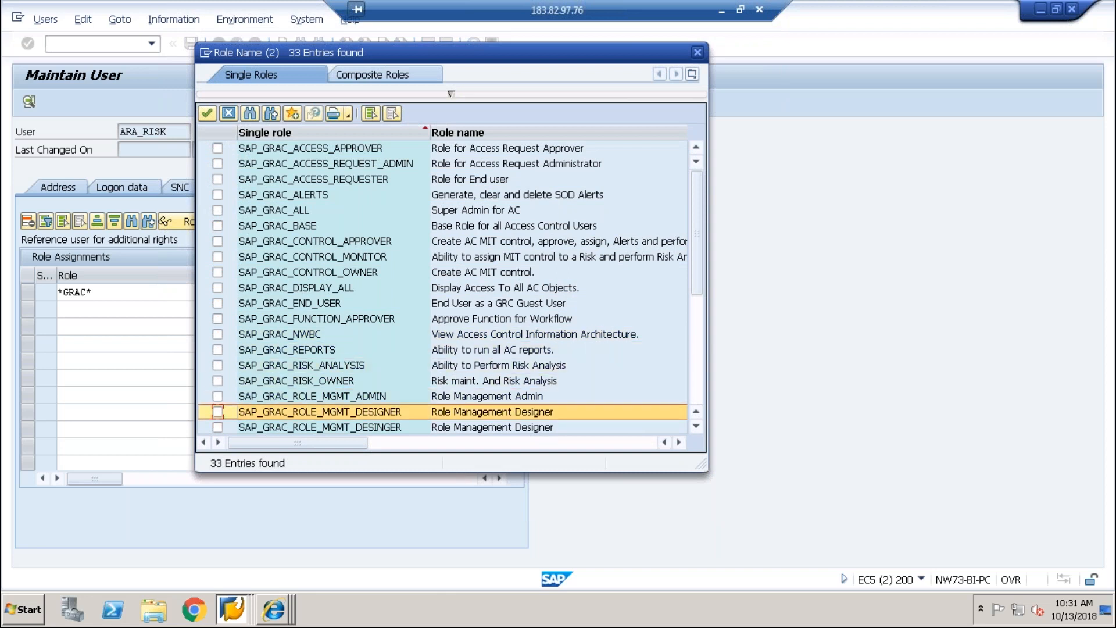
pyautogui.click(217, 381)
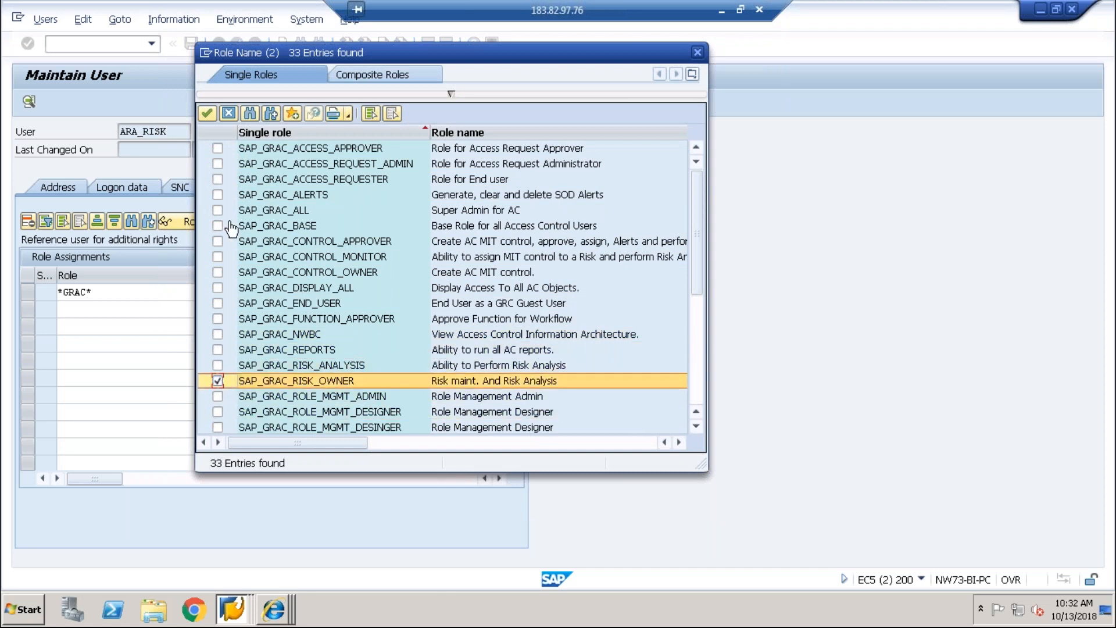
pyautogui.click(207, 113)
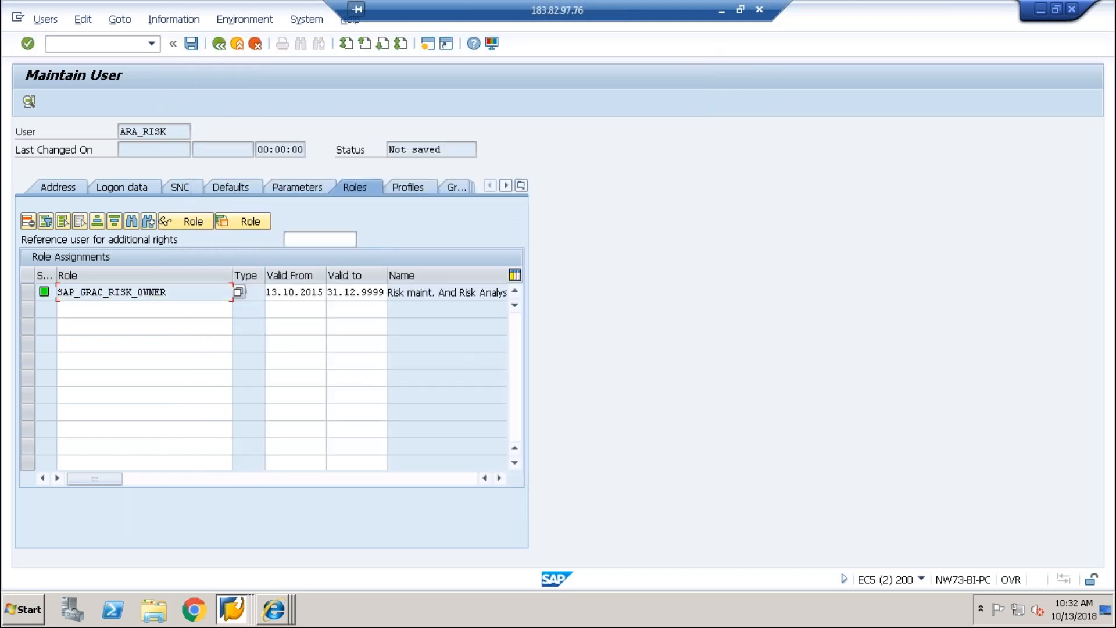
# Step: Add SAP_GRC_FN_BASE, SAP_GRC_FN_BUSINESS_USER and SAP_GRC_NWBC via a *GRC* search, then save
pyautogui.click(134, 304)
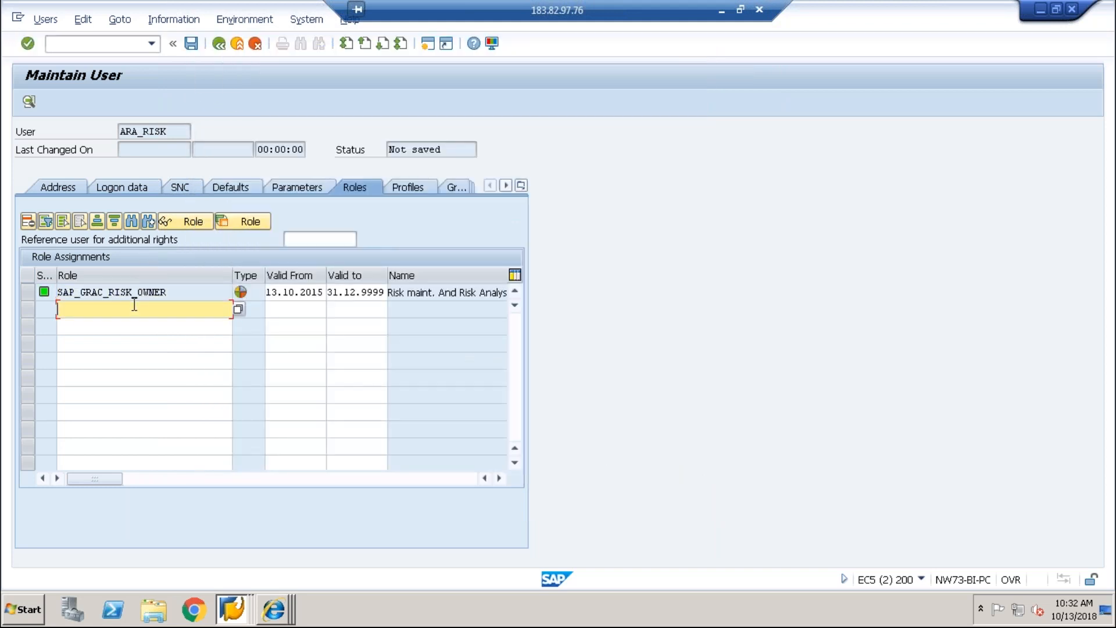
pyautogui.write('*GRA')
pyautogui.press('BackSpace')
pyautogui.write('C*')
pyautogui.click(238, 309)
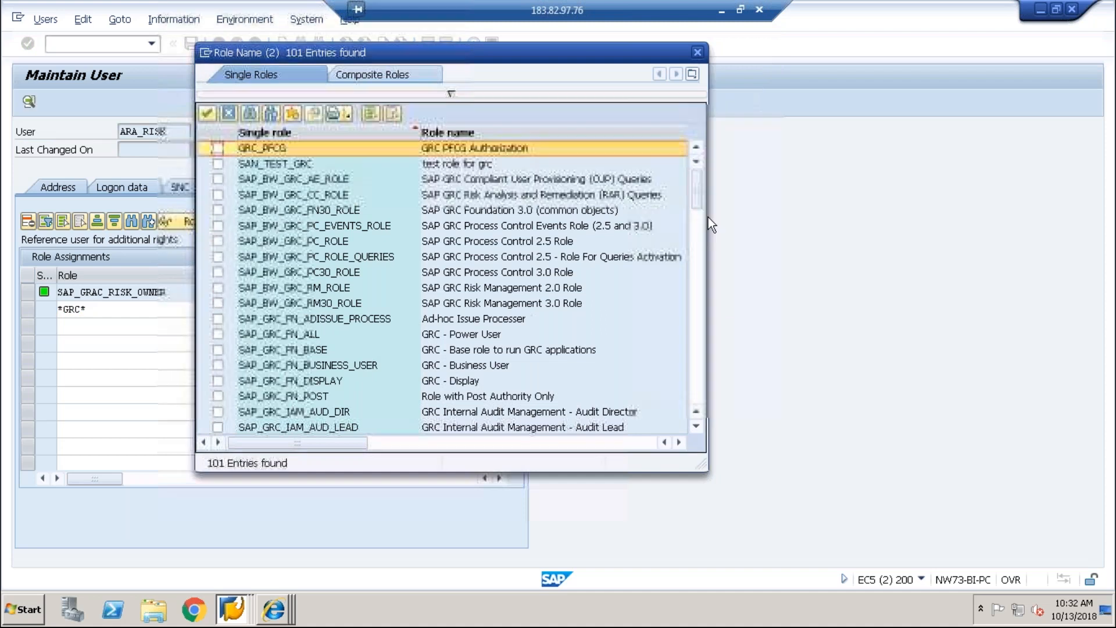
pyautogui.scroll(-2, 700, 219)
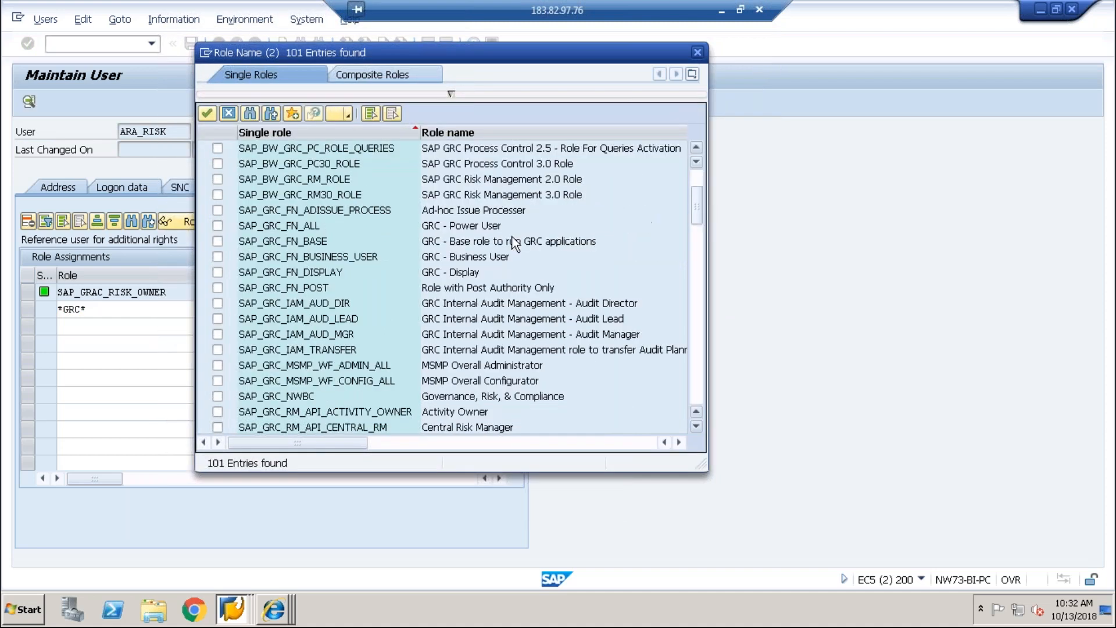
pyautogui.click(218, 241)
pyautogui.click(218, 256)
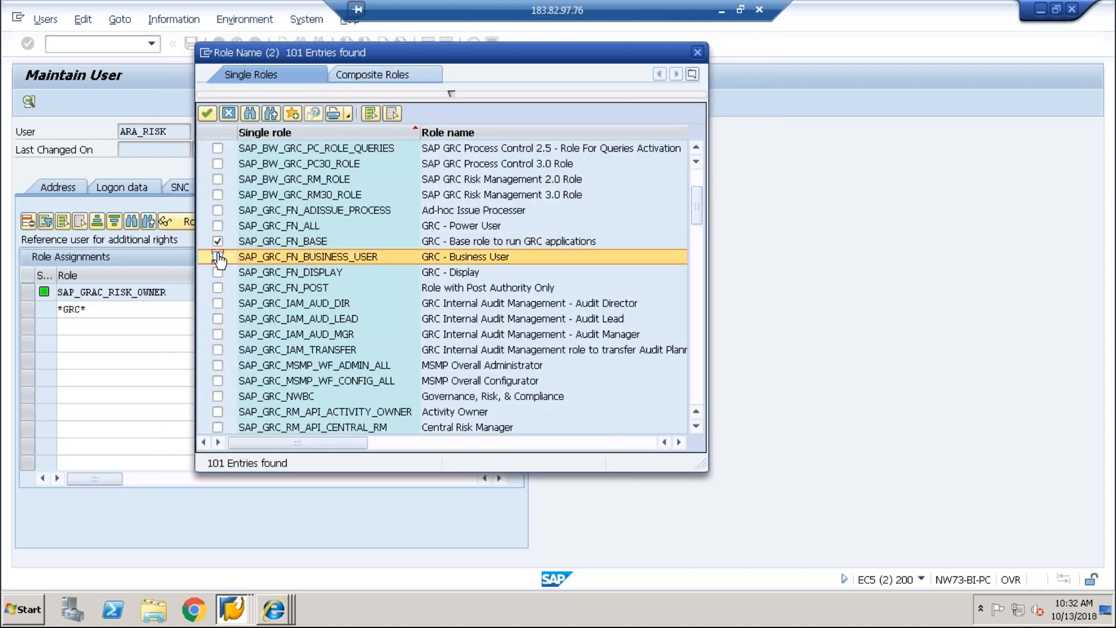
pyautogui.click(218, 397)
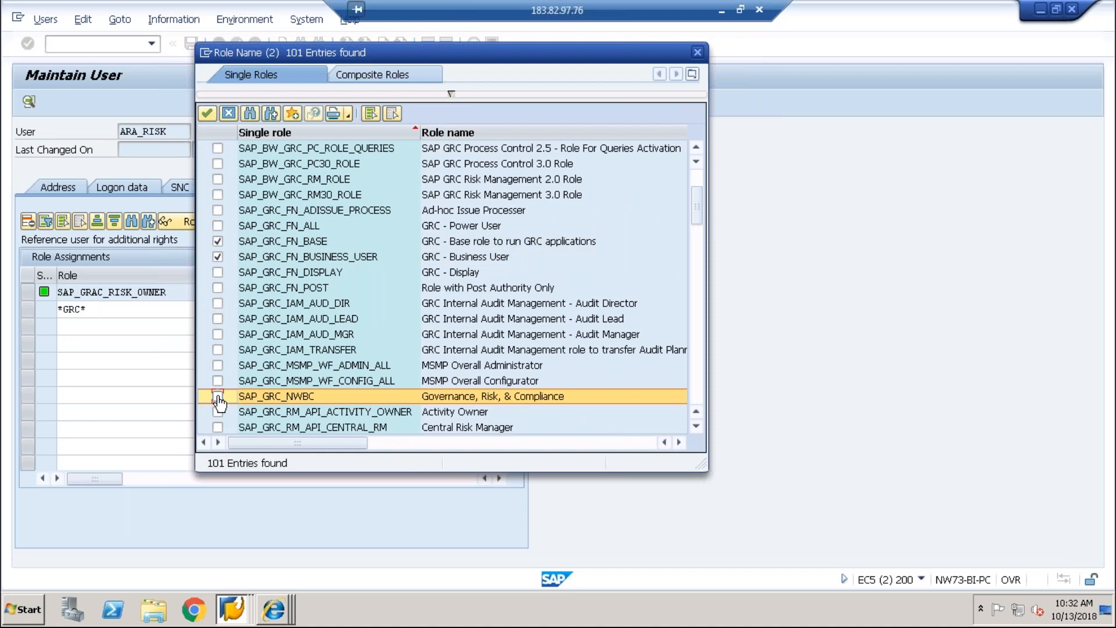
pyautogui.click(209, 114)
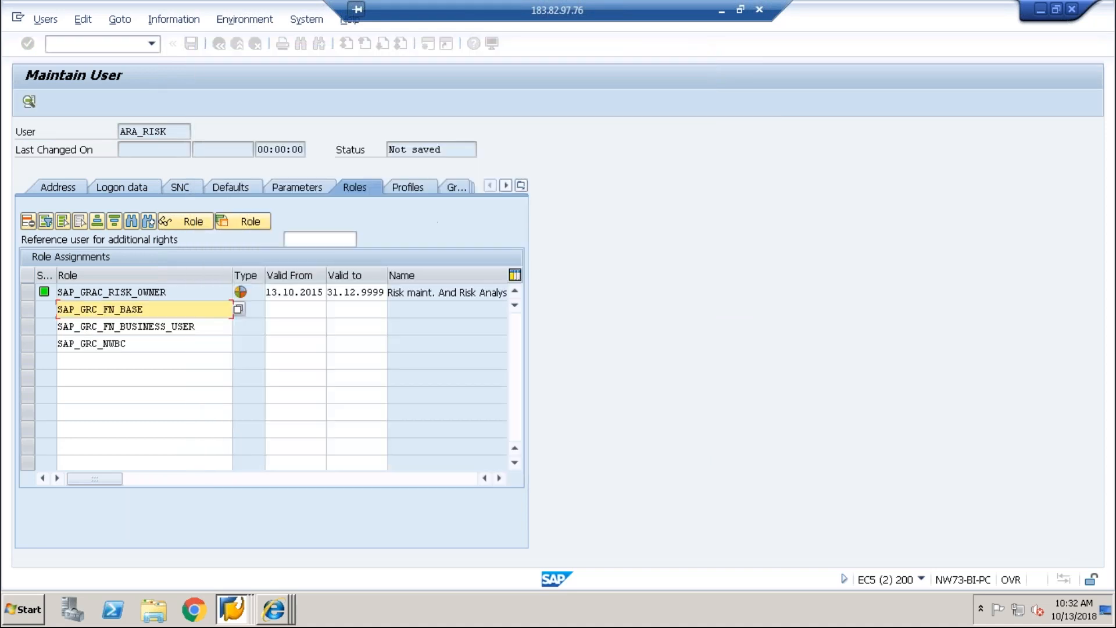
pyautogui.click(191, 44)
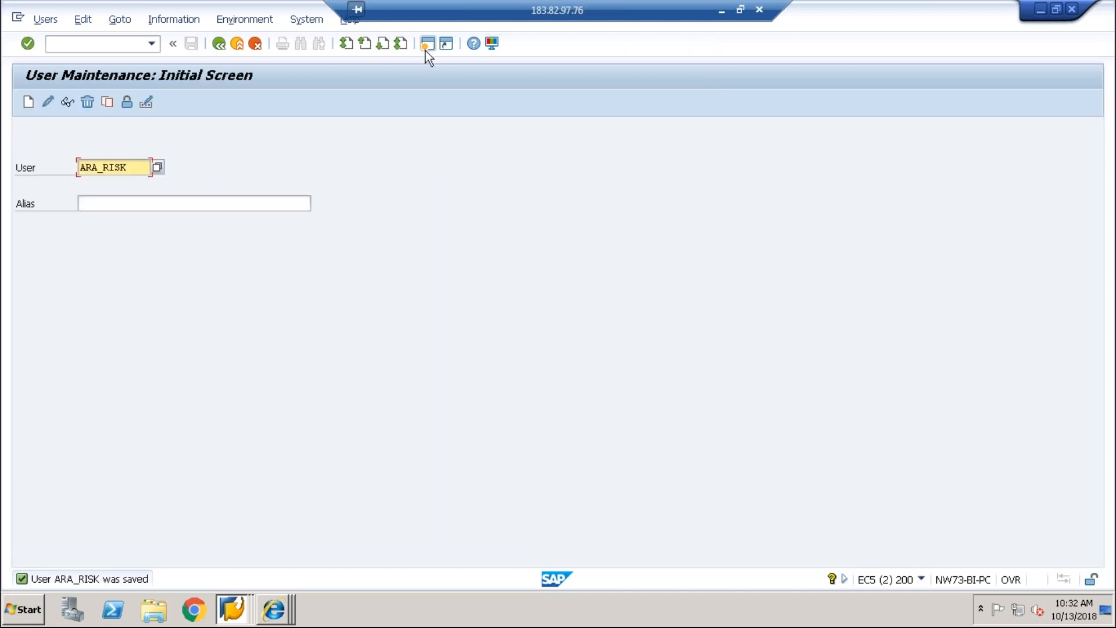
# Step: Launch SAP NetWeaver Business Client with the NWBC transaction in a new session
pyautogui.click(426, 46)
pyautogui.write('NWBC')
pyautogui.press('Return')
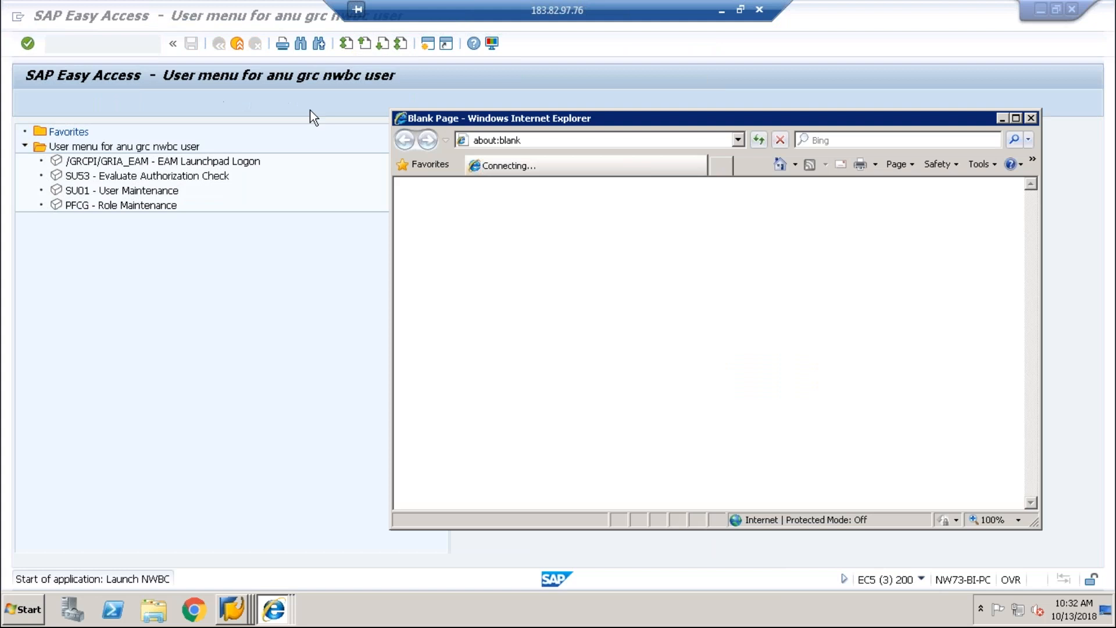
pyautogui.click(496, 275)
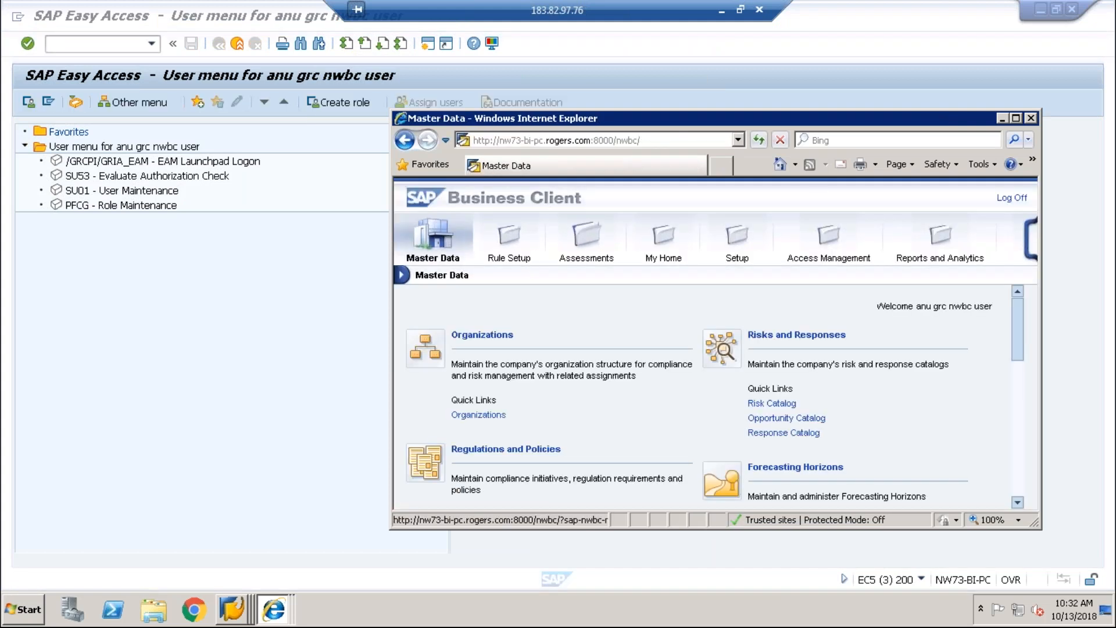
# Step: From Setup, open Access Control Owners and start a new owner assignment
pyautogui.click(504, 250)
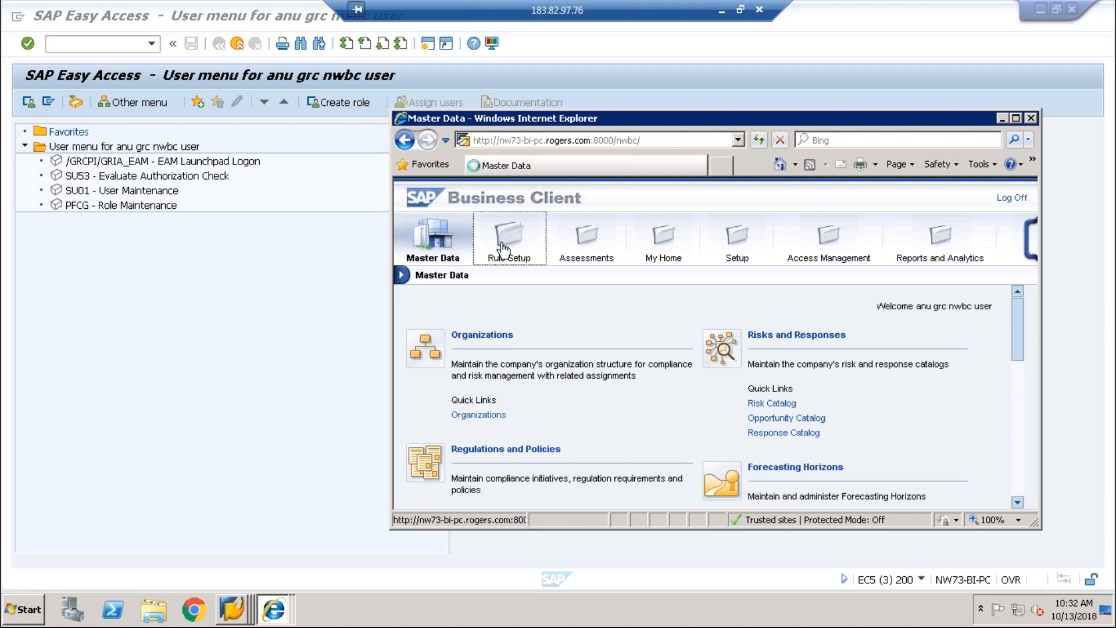
pyautogui.moveTo(1024, 308); pyautogui.dragTo(1030, 493)
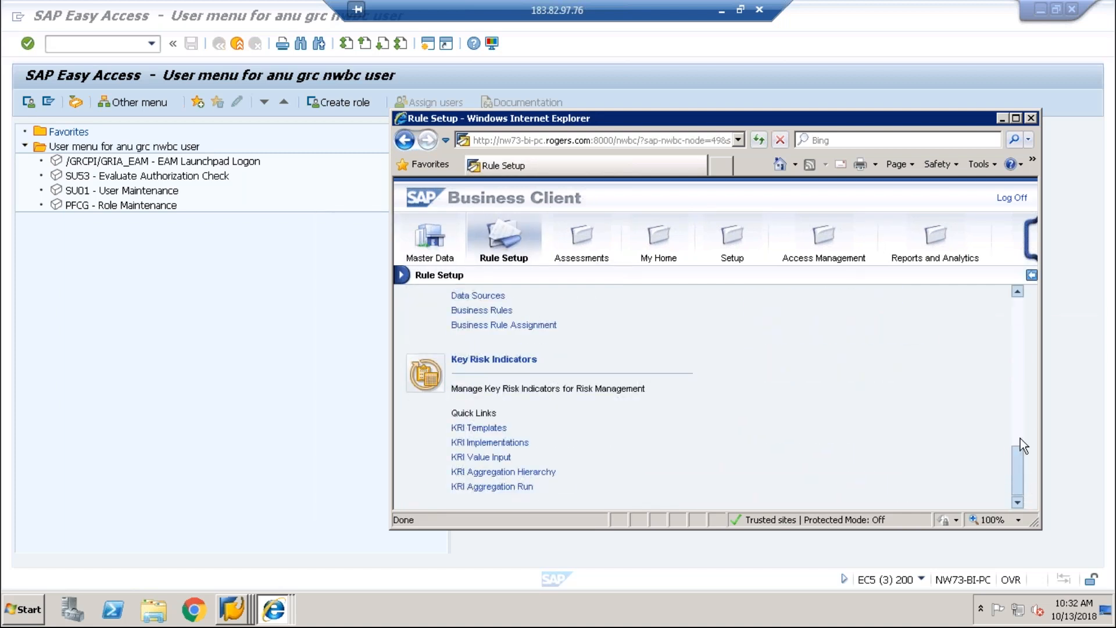
pyautogui.moveTo(1020, 439); pyautogui.dragTo(1019, 419)
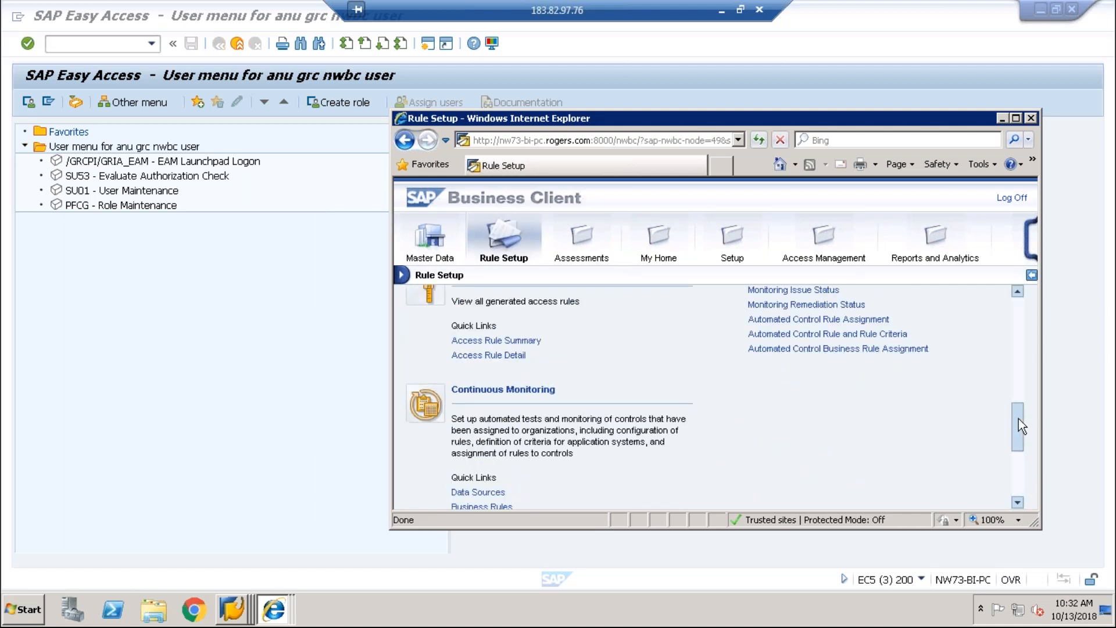
pyautogui.click(1014, 386)
pyautogui.moveTo(1016, 368); pyautogui.dragTo(1017, 340)
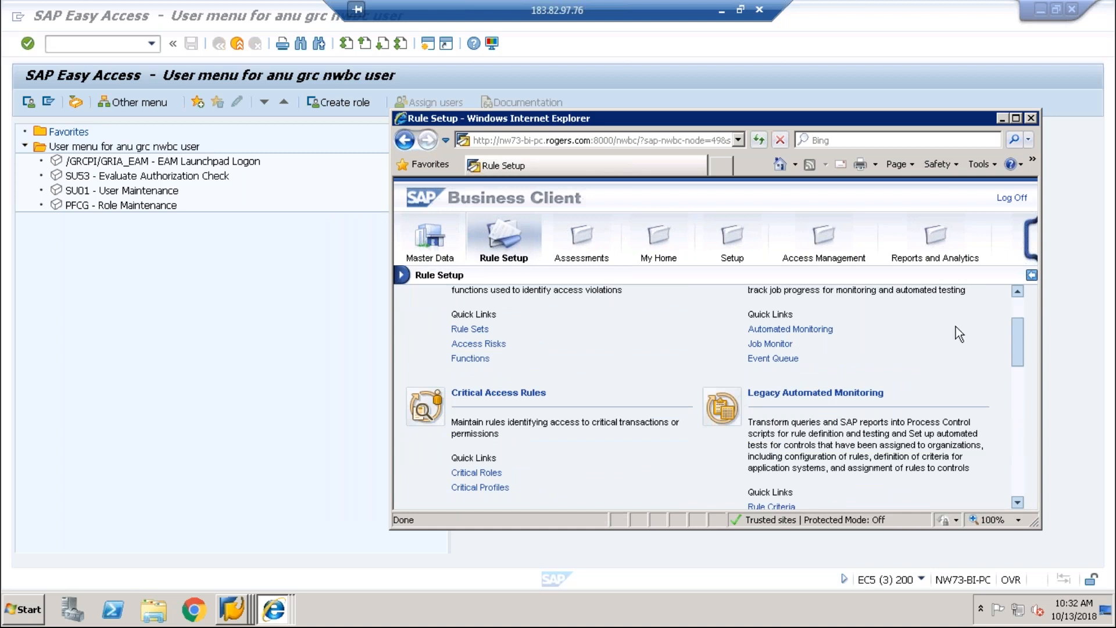
pyautogui.click(729, 238)
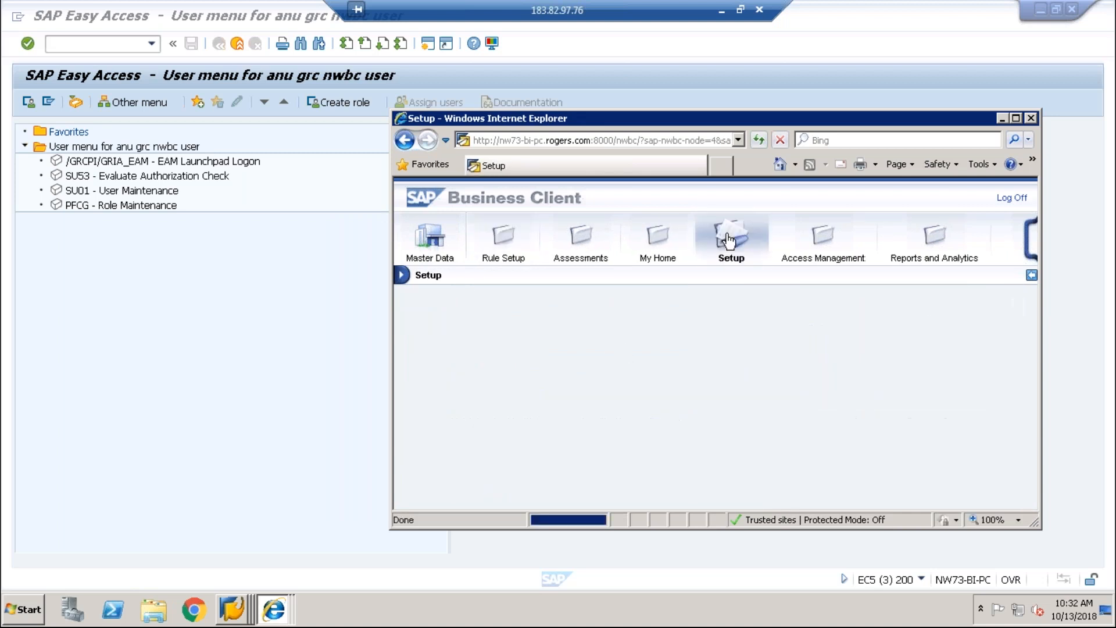
pyautogui.moveTo(1017, 309); pyautogui.dragTo(1016, 480)
pyautogui.click(525, 445)
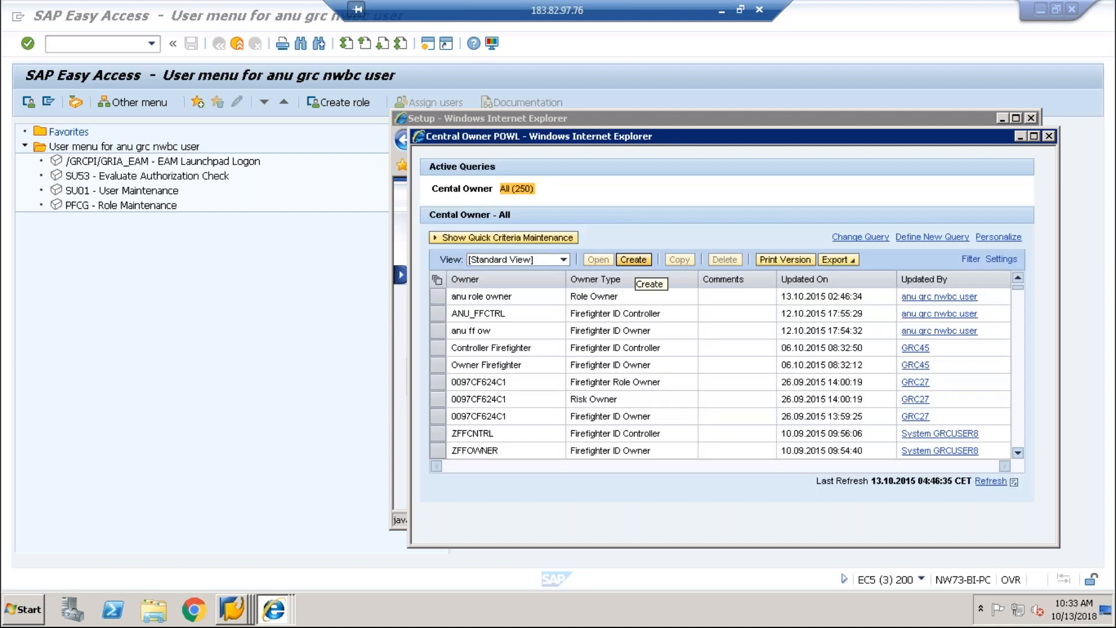
pyautogui.click(633, 259)
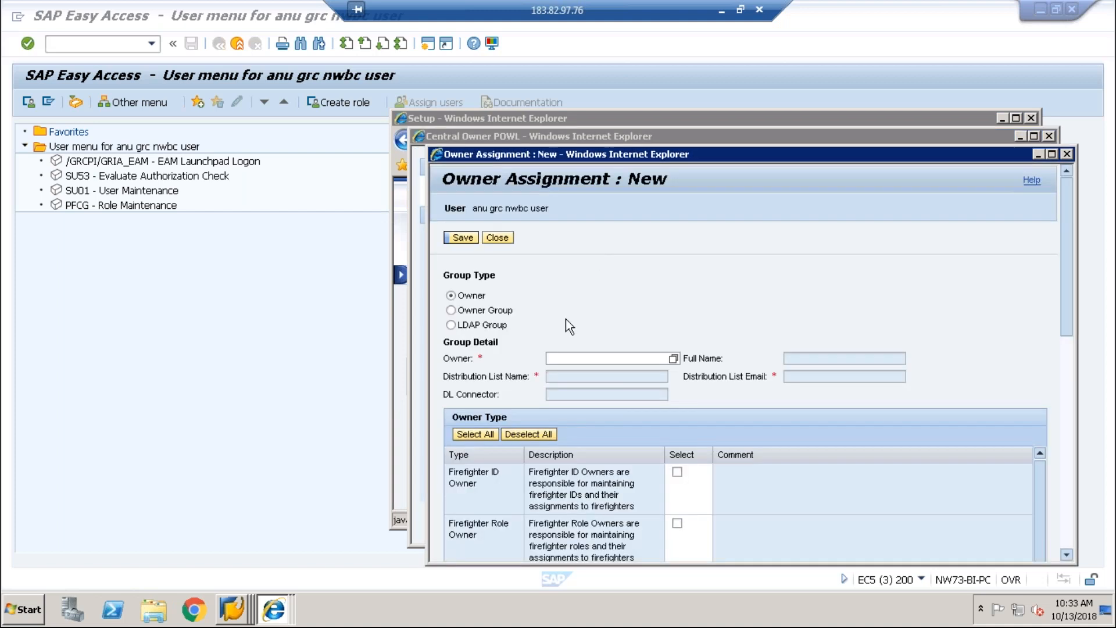
# Step: Enter owner user ID ARA_RISK so the full name fills in
pyautogui.click(565, 360)
pyautogui.write('ARA_RISK')
pyautogui.press('Return')
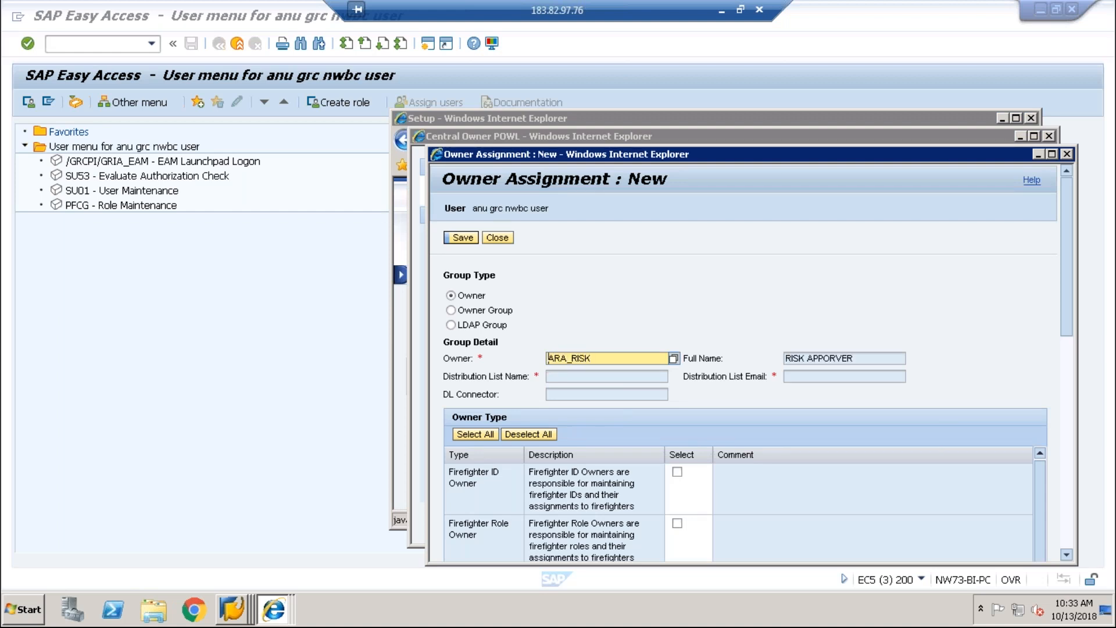
pyautogui.moveTo(1066, 289); pyautogui.dragTo(1073, 416)
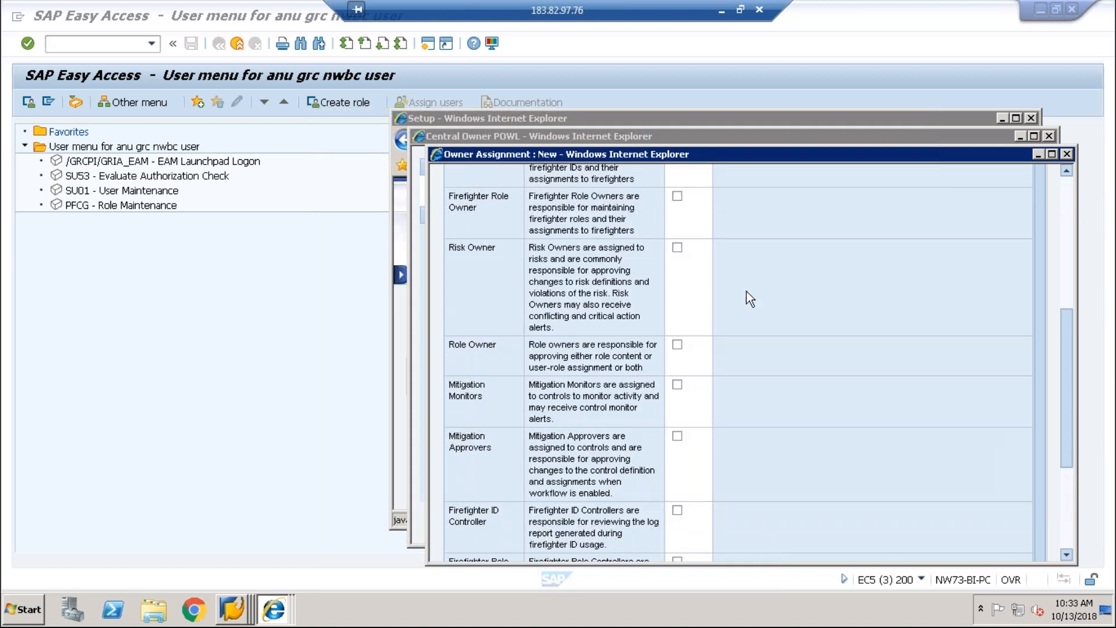
# Step: Mark ARA_RISK as Risk Owner with comment 'RISK OWNER OF ARA', then save and close
pyautogui.click(678, 247)
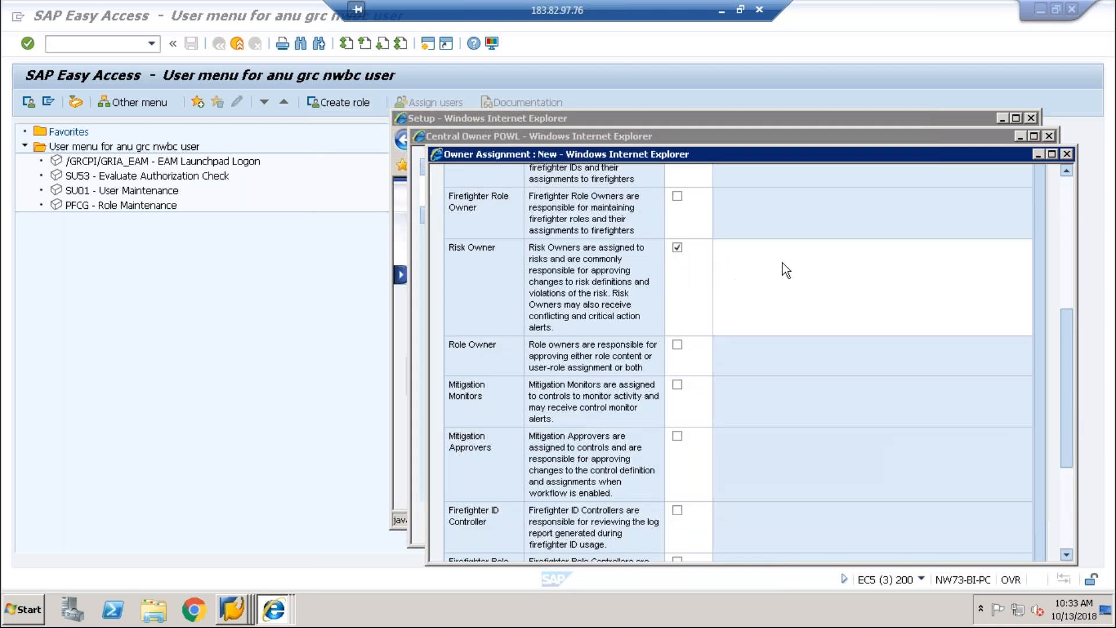
pyautogui.write('R')
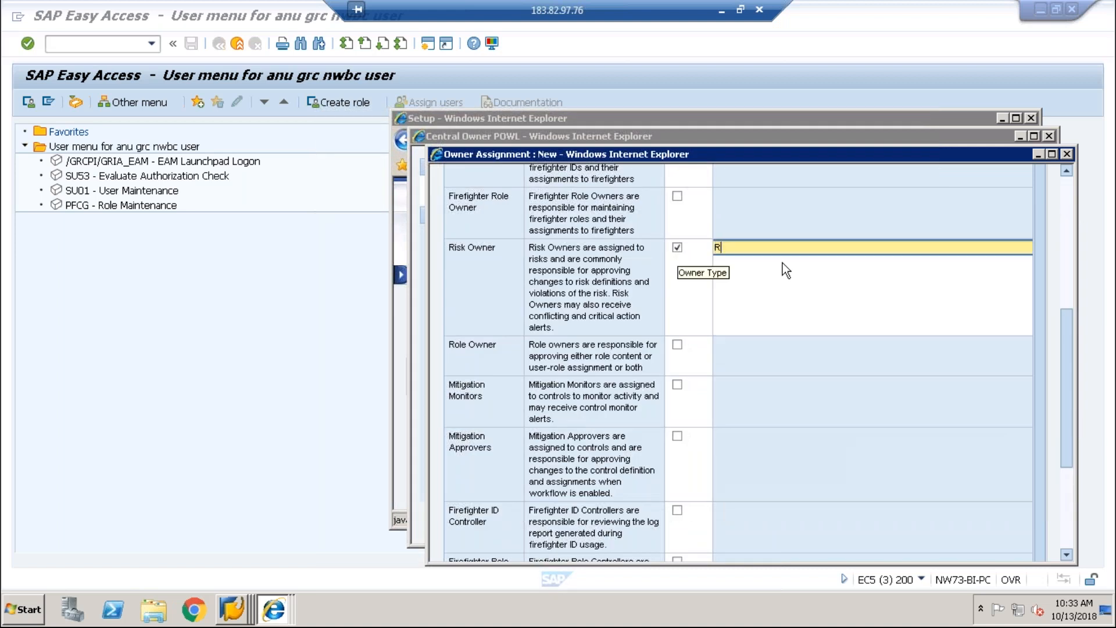
pyautogui.write('ISK O')
pyautogui.press('BackSpace')
pyautogui.write('OF ')
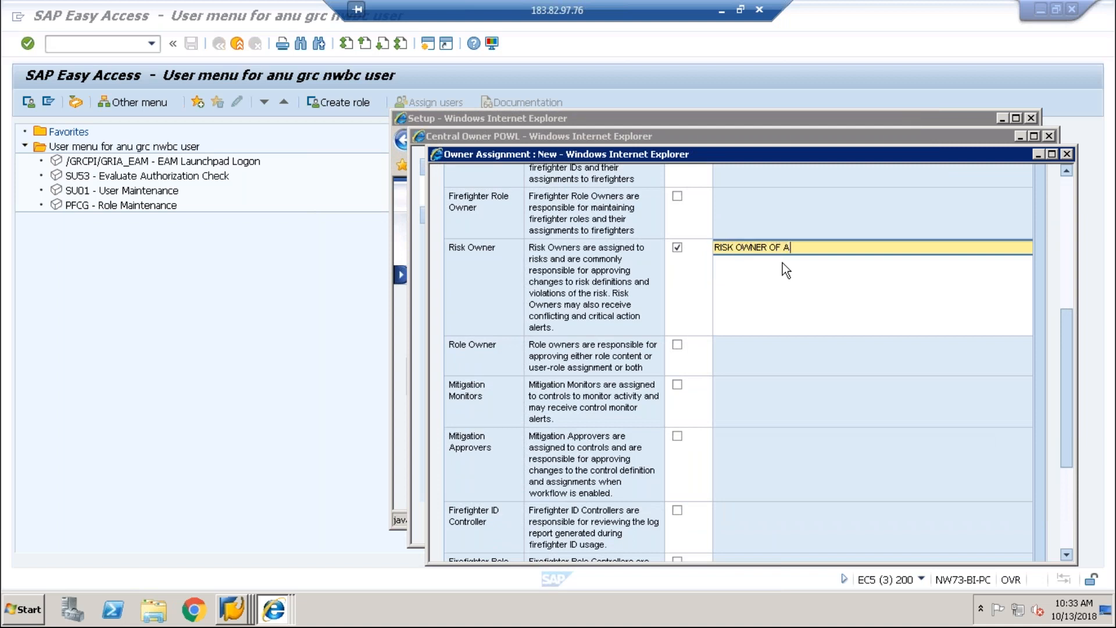
pyautogui.write('ARA')
pyautogui.click(1061, 445)
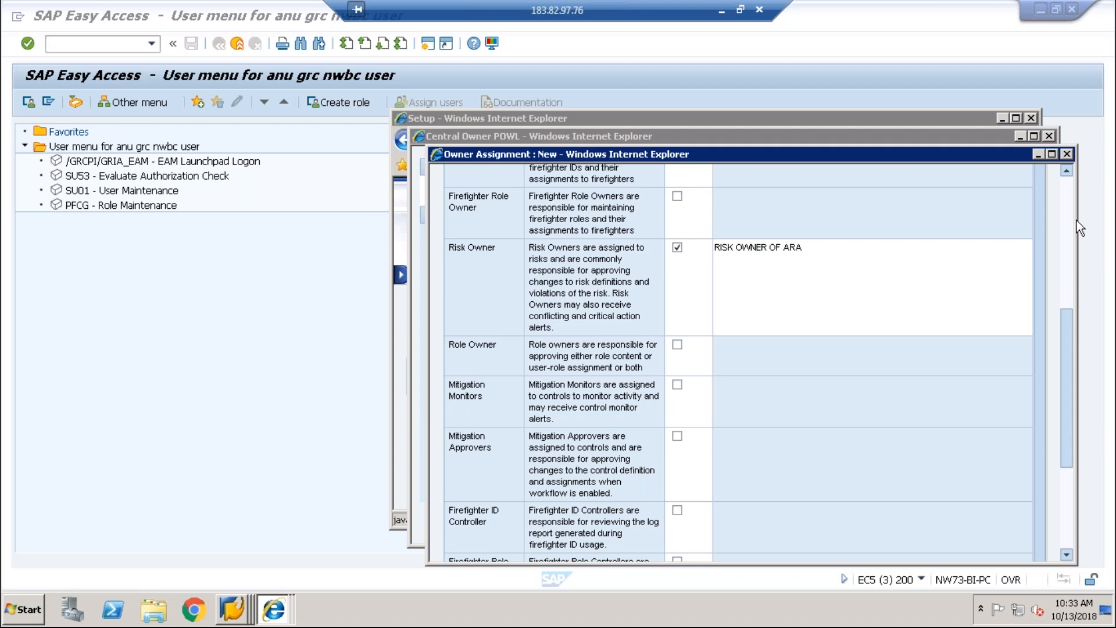
pyautogui.scroll(5, 1072, 217)
pyautogui.click(461, 237)
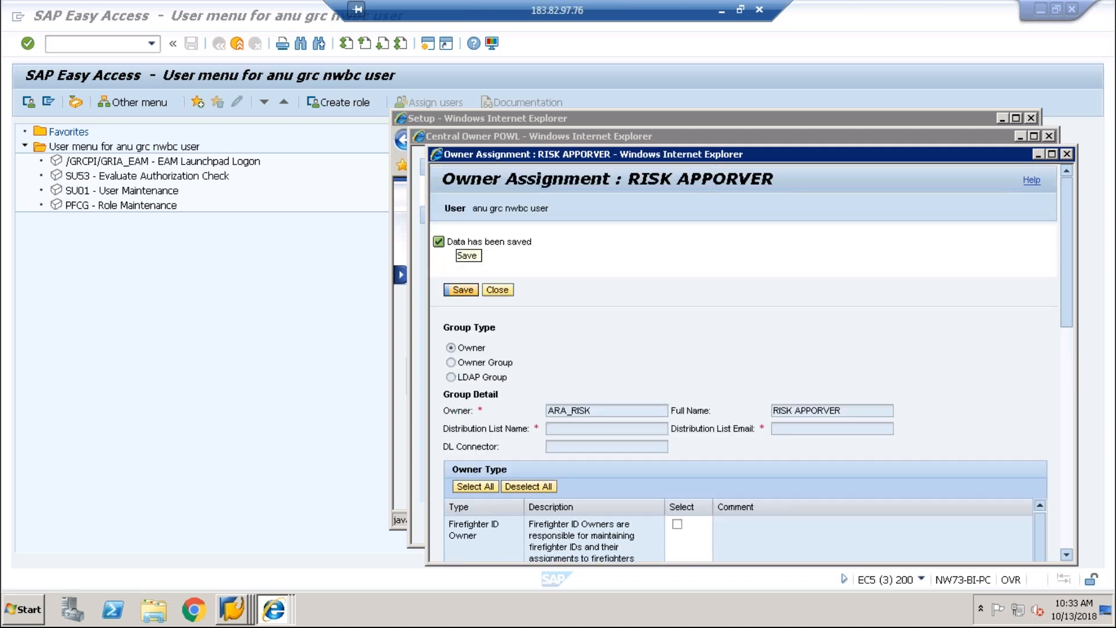
pyautogui.click(497, 290)
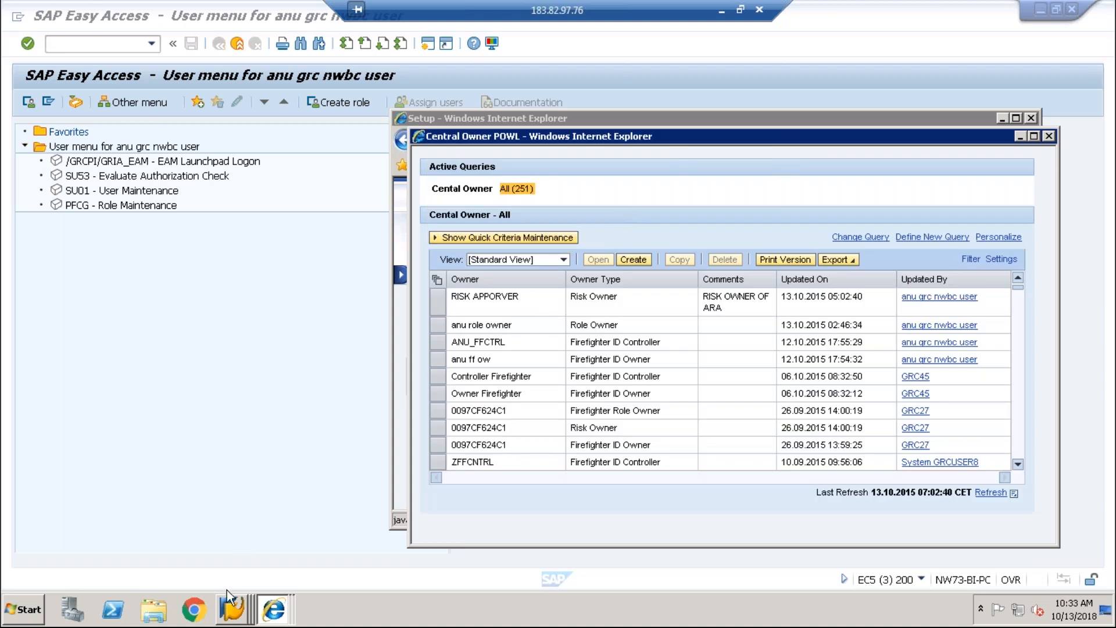
# Step: Return to the SPRO configuration tree and close the BRFplus Workbench window
pyautogui.click(232, 605)
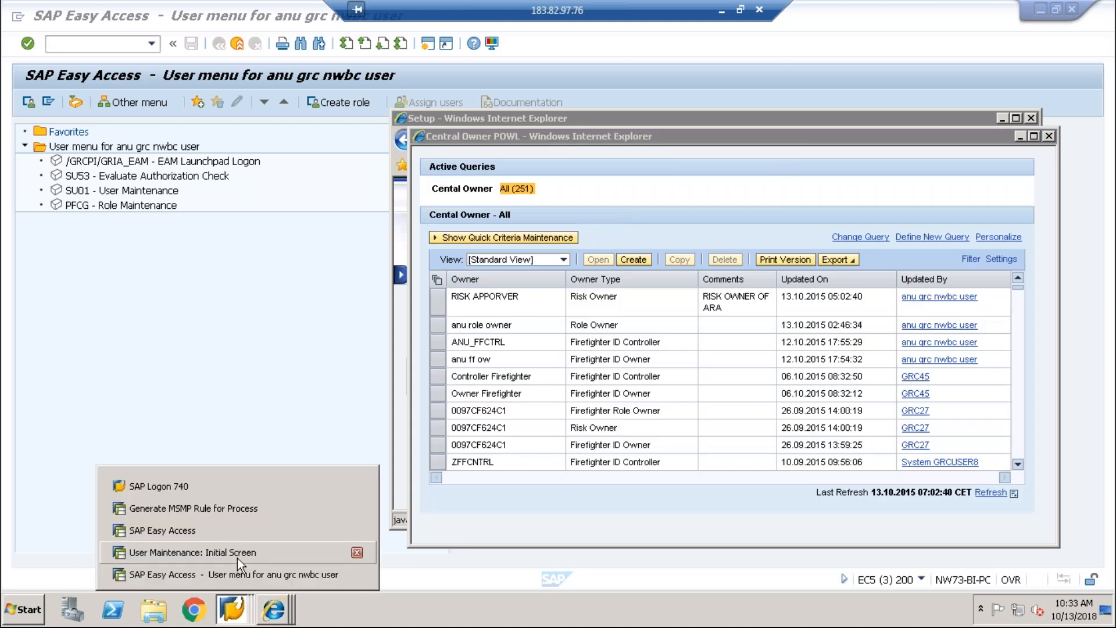
pyautogui.click(230, 509)
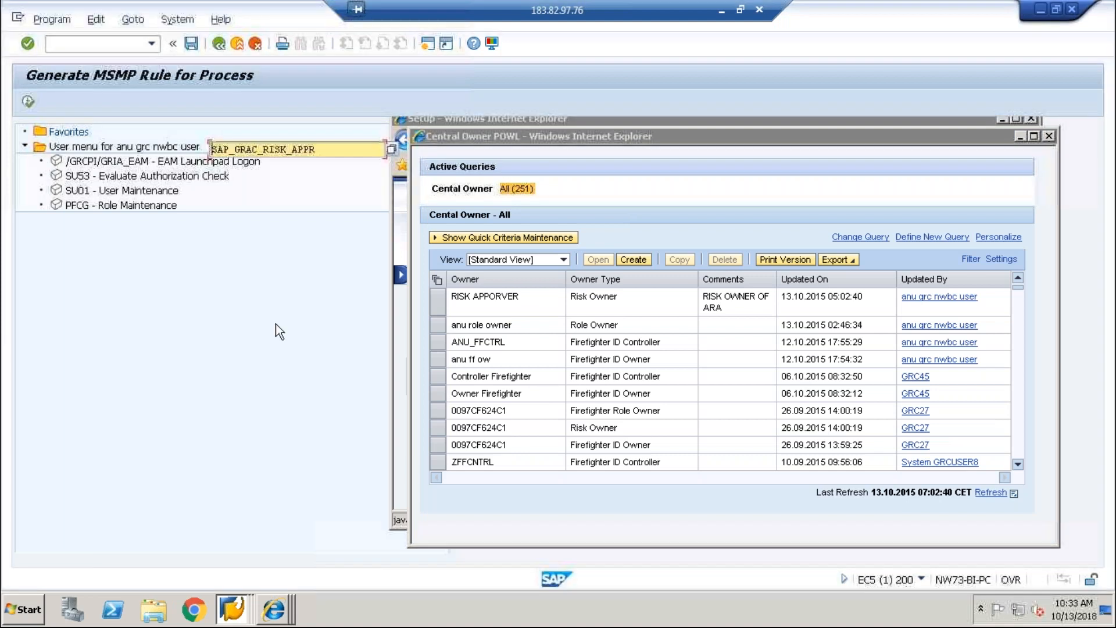
pyautogui.click(219, 41)
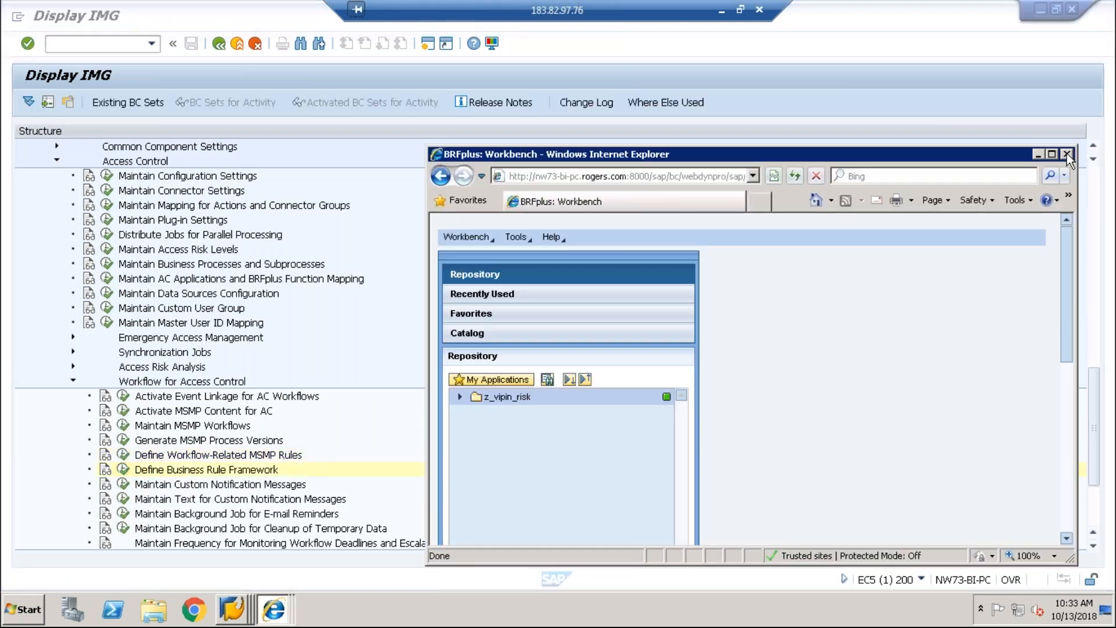
pyautogui.click(1065, 154)
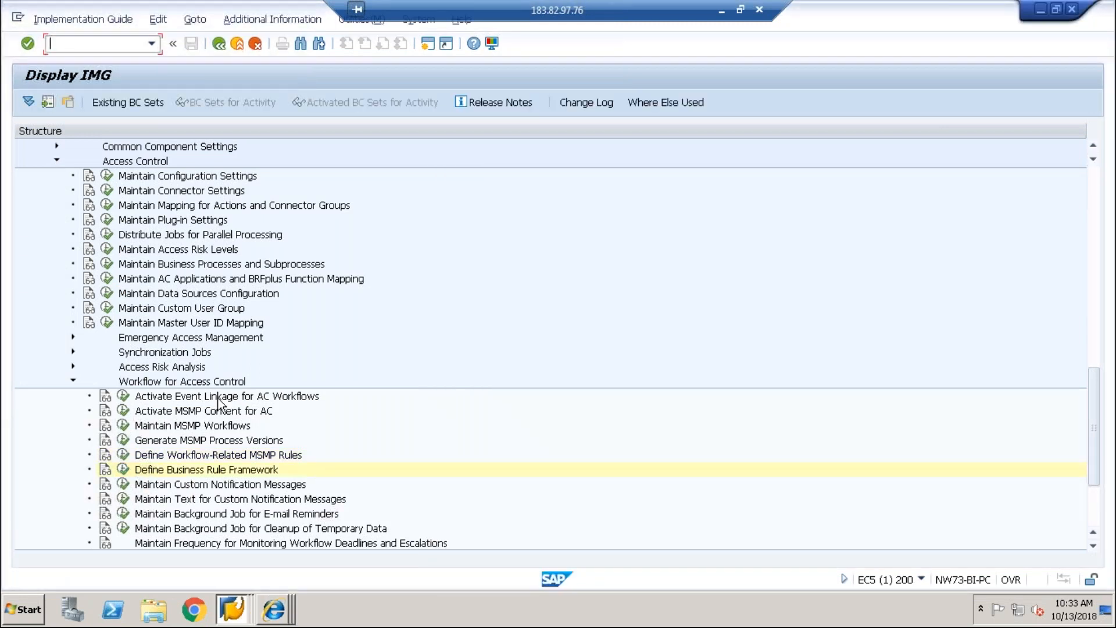
# Step: In Define Workflow-Related MSMP Rules, choose process SAP_GRAC_RISK_APPR with rule kind Agents Rule
pyautogui.click(123, 455)
pyautogui.click(389, 149)
pyautogui.doubleClick(285, 339)
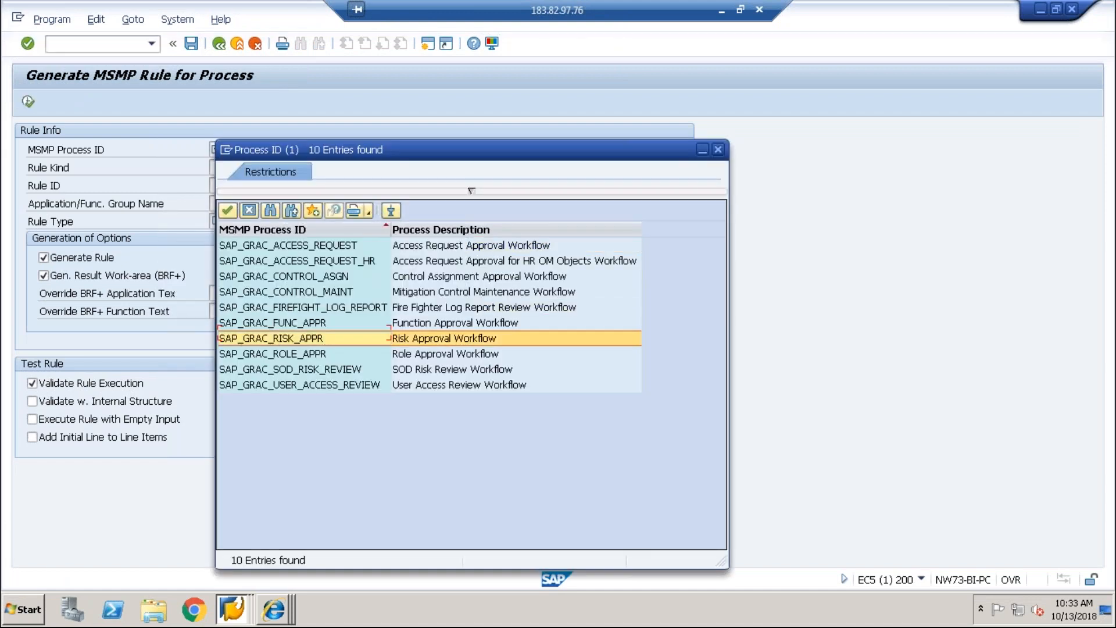
pyautogui.click(465, 168)
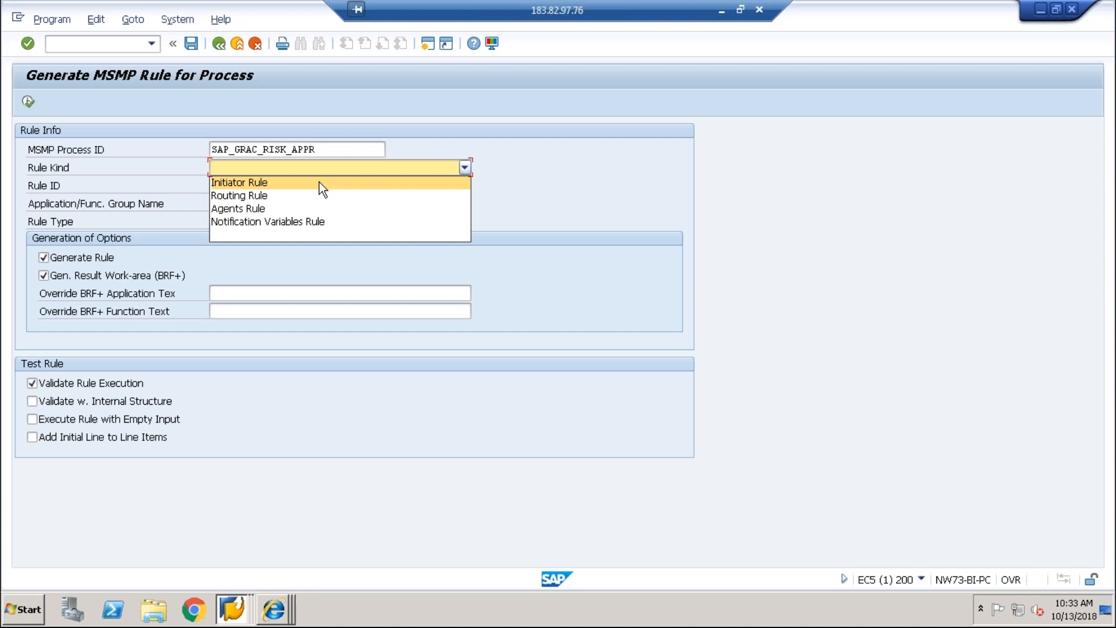
pyautogui.click(285, 208)
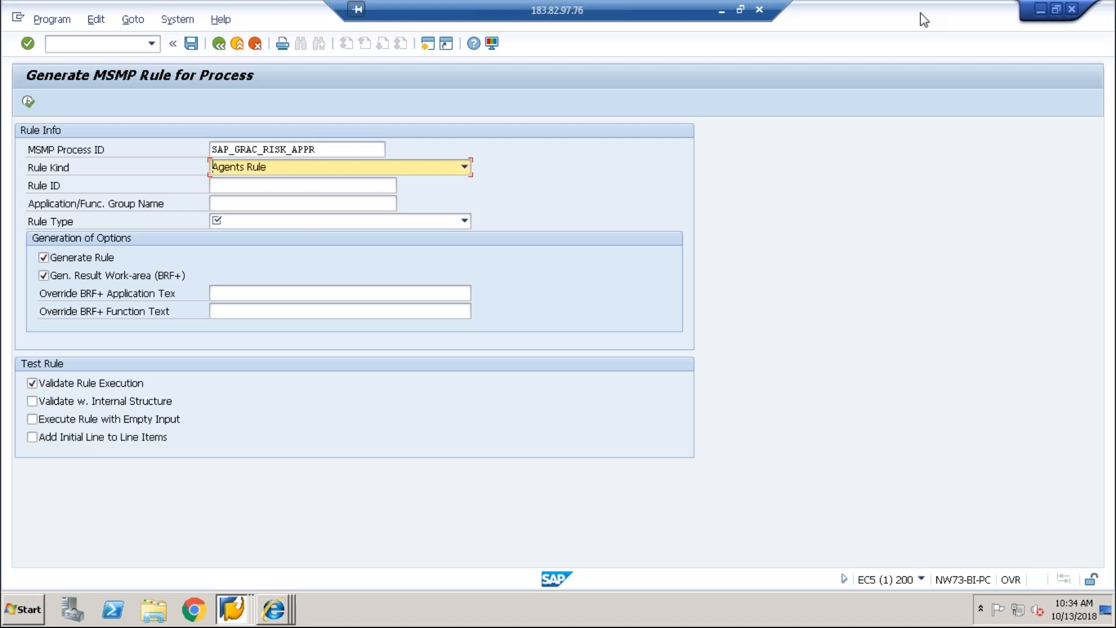
# Step: Keep Agents Rule, enter rule ID Z_VIPIN_AGENT and reuse it as the application name
pyautogui.click(294, 174)
pyautogui.click(301, 172)
pyautogui.click(282, 185)
pyautogui.write('Z_')
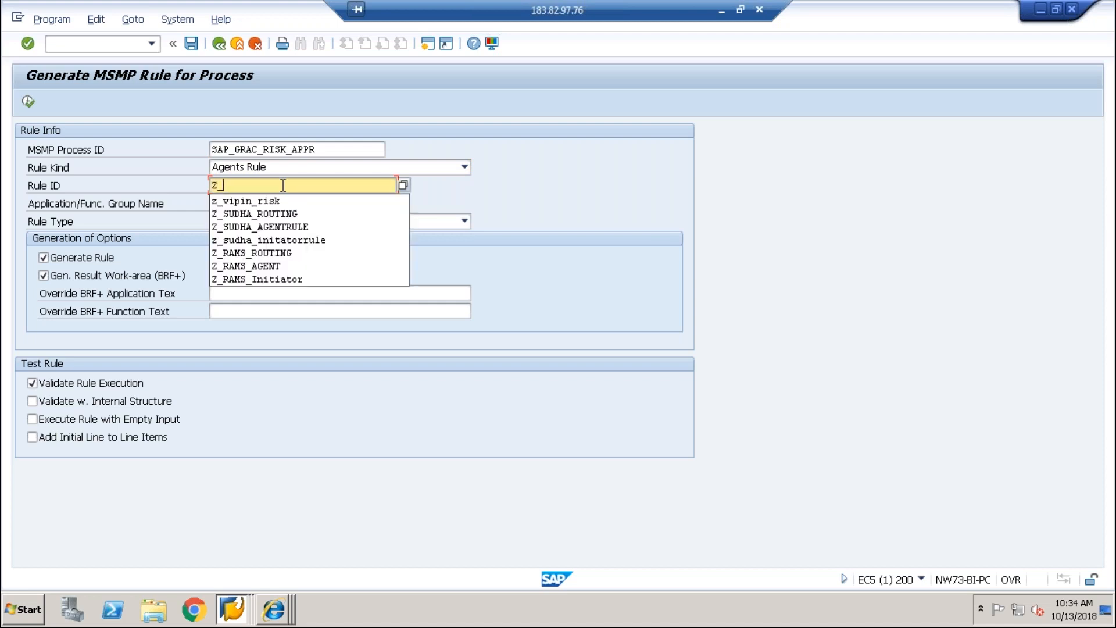
pyautogui.write('VIPI')
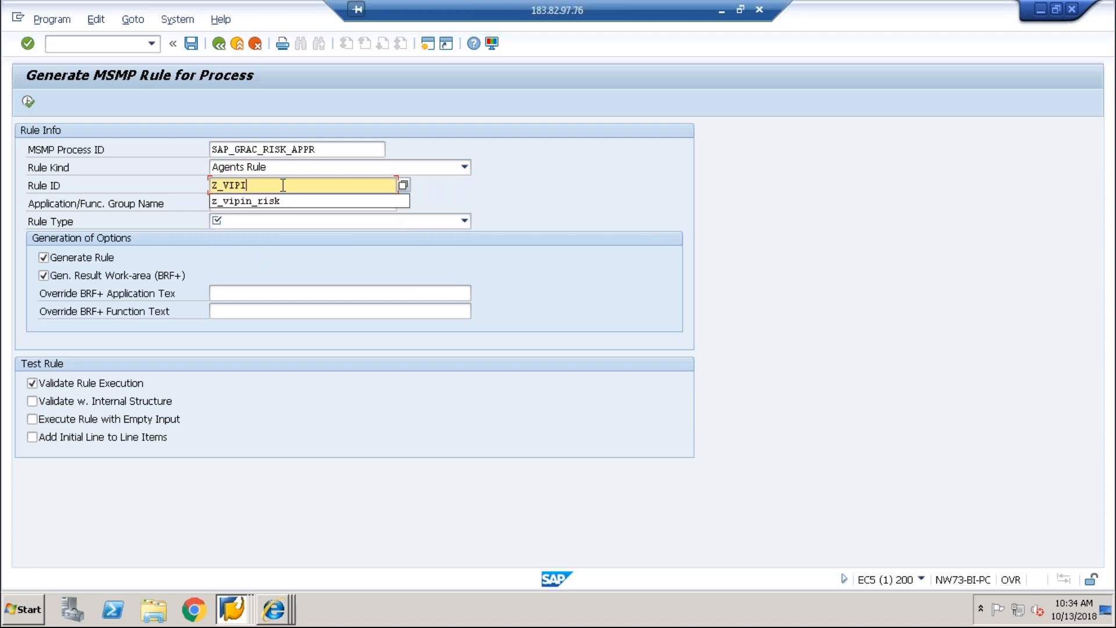
pyautogui.write('N_AGEN')
pyautogui.press('Tab')
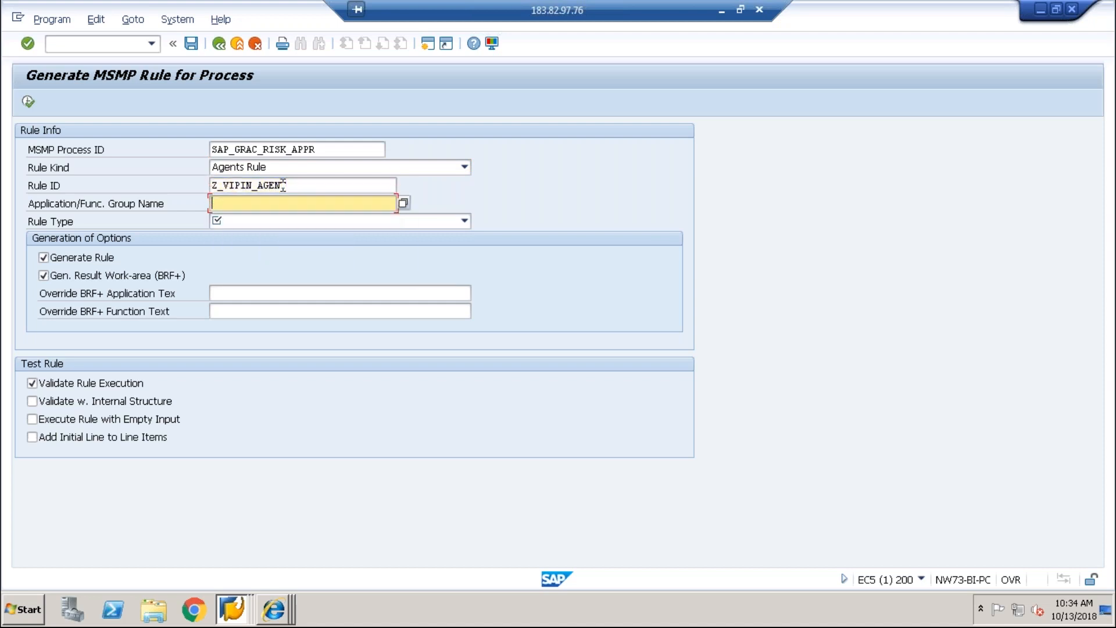
pyautogui.moveTo(300, 184); pyautogui.dragTo(199, 184)
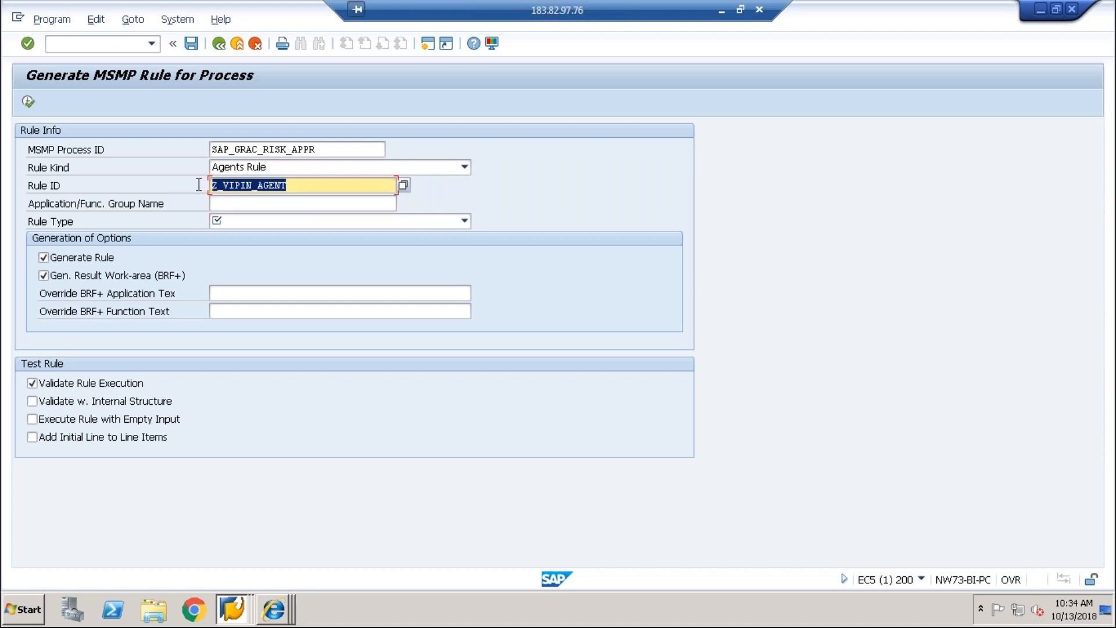
pyautogui.hotkey('ctrl', 'c')
pyautogui.press('Tab')
pyautogui.hotkey('ctrl', 'v')
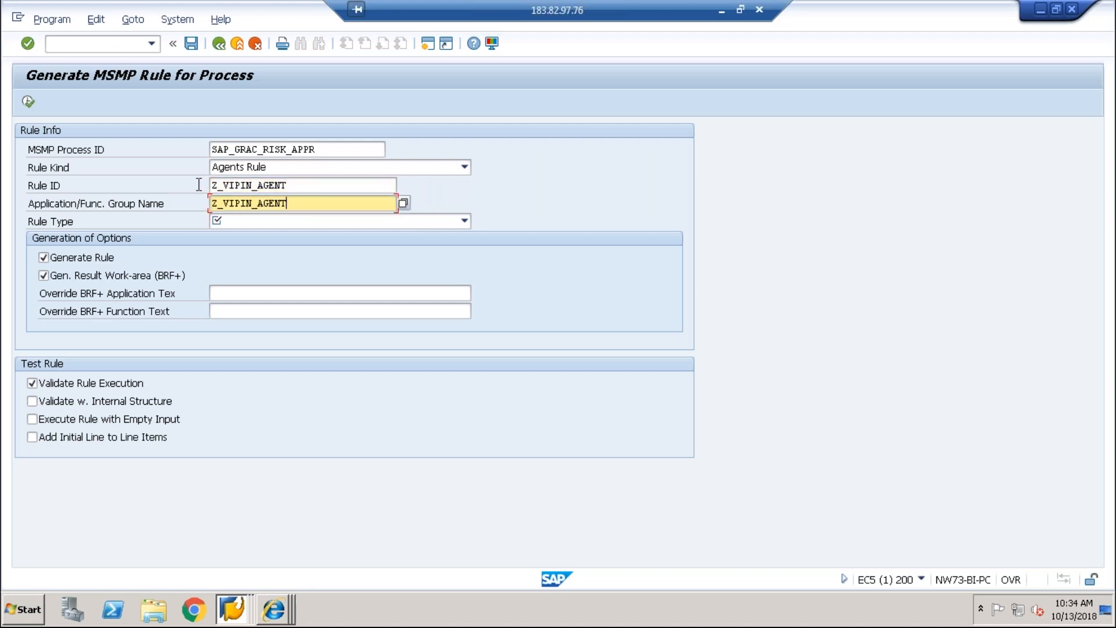
pyautogui.press('Tab')
# Step: Choose BRFplus Flat Rule, use Z_VIPIN_AGENT for the BRF+ application and function texts, and execute
pyautogui.click(266, 222)
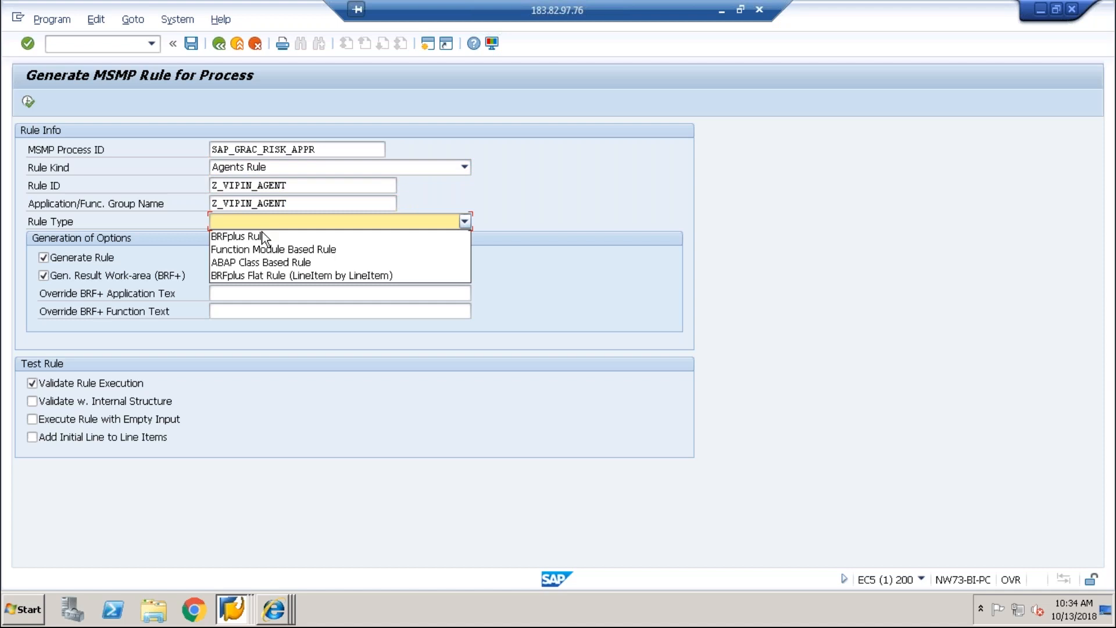
pyautogui.click(250, 275)
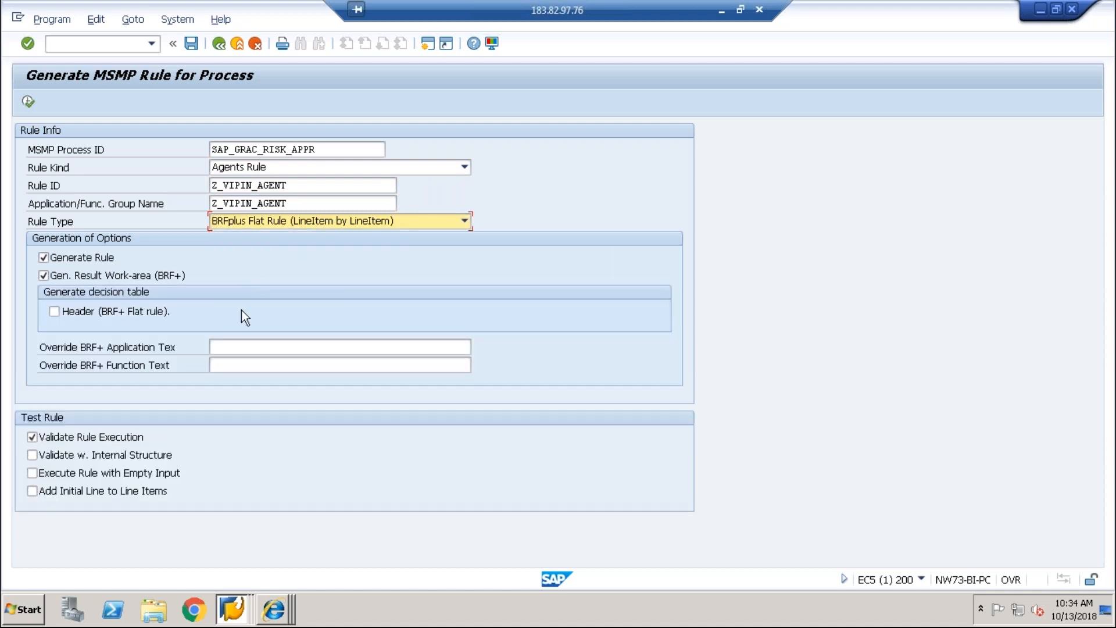
pyautogui.click(230, 347)
pyautogui.hotkey('ctrl', 'v')
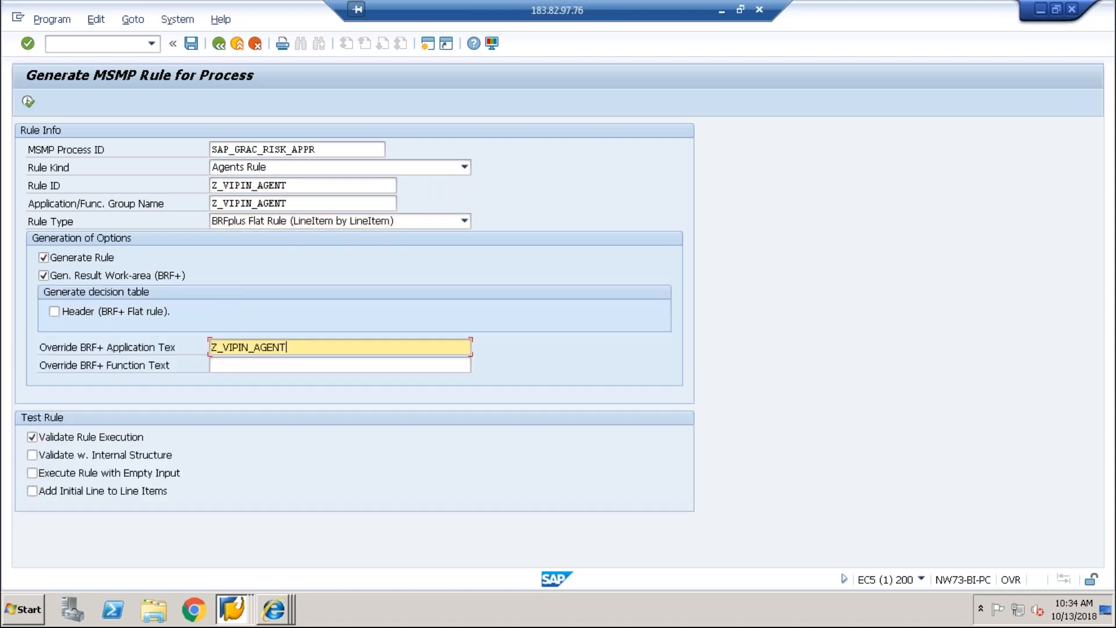
pyautogui.press('Tab')
pyautogui.hotkey('ctrl', 'v')
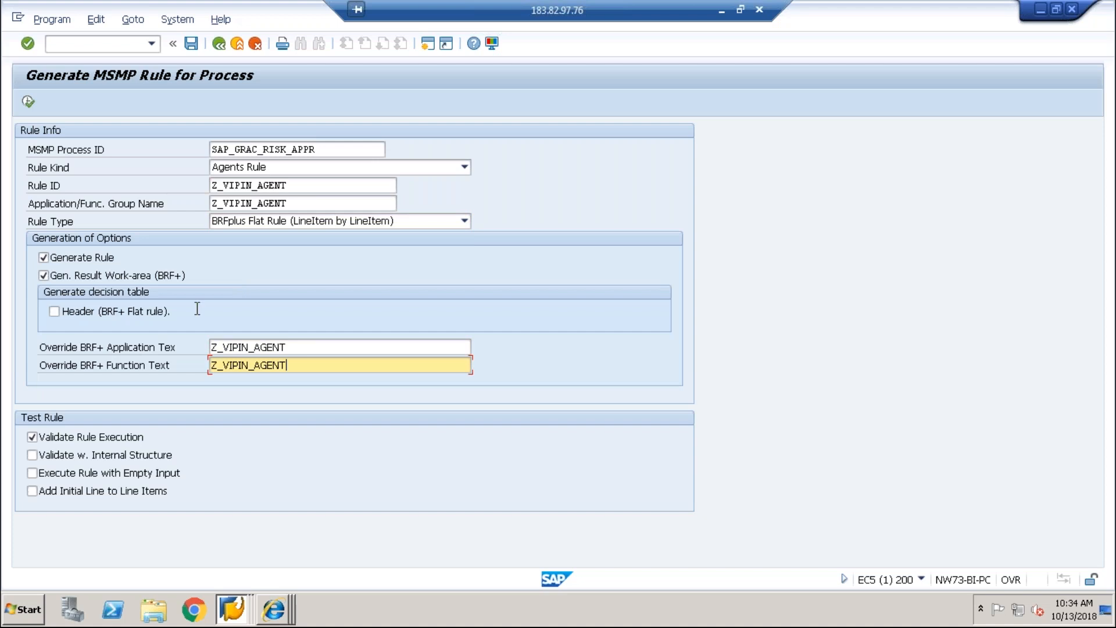
pyautogui.click(27, 102)
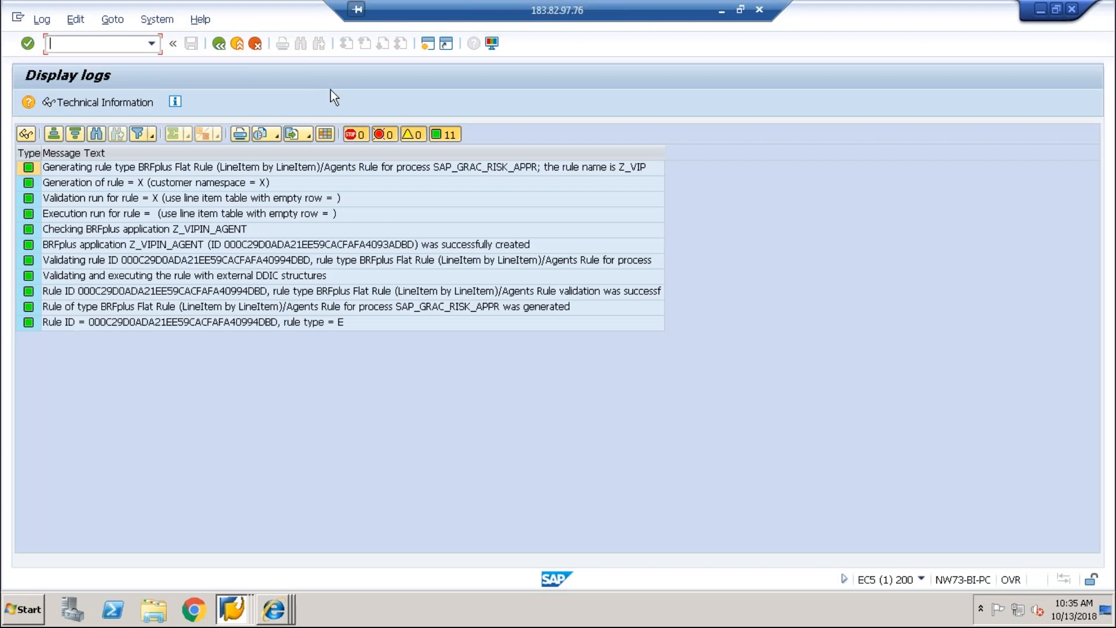
pyautogui.click(273, 609)
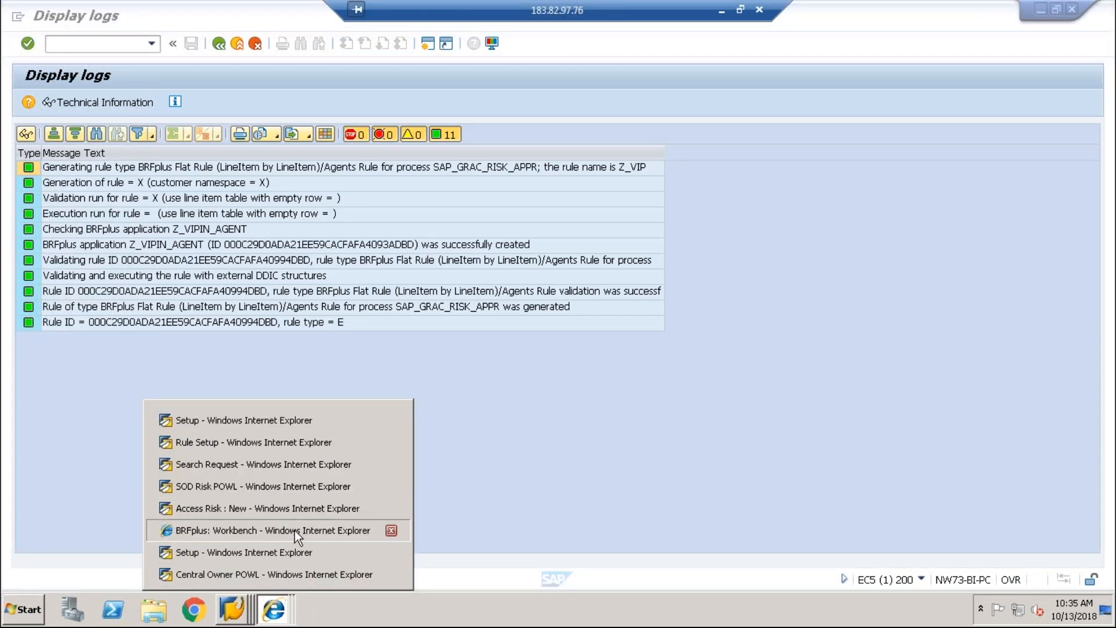
# Step: Refresh BRFplus Workbench and start a new Decision Table expression under Z_VIPIN_AGENT
pyautogui.click(295, 530)
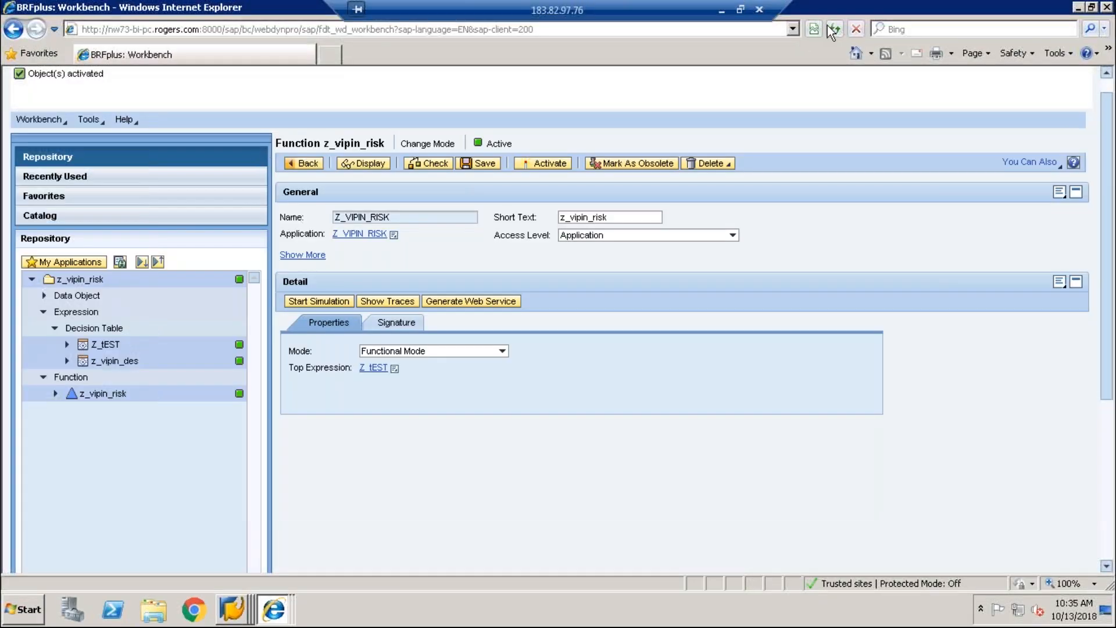
pyautogui.click(833, 28)
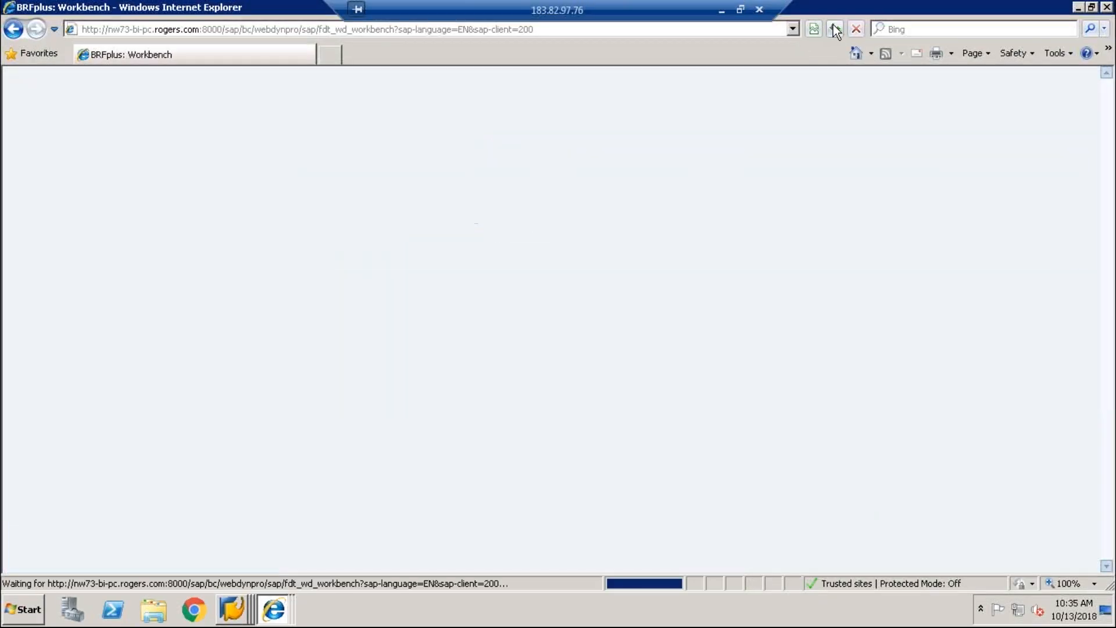
pyautogui.click(30, 250)
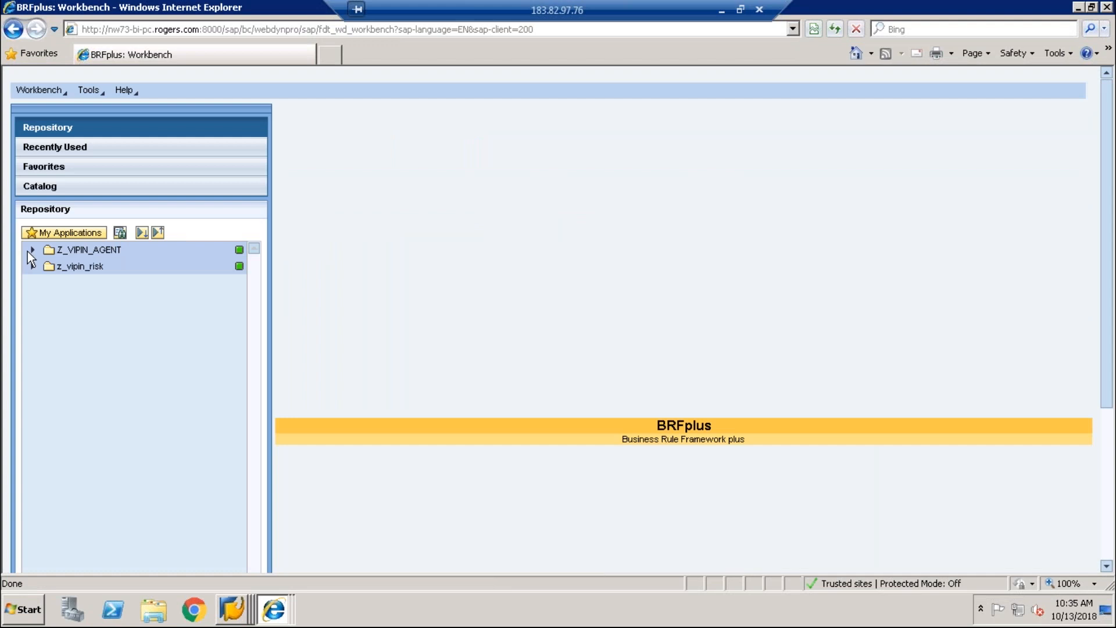
pyautogui.rightClick(81, 250)
pyautogui.moveTo(100, 254)
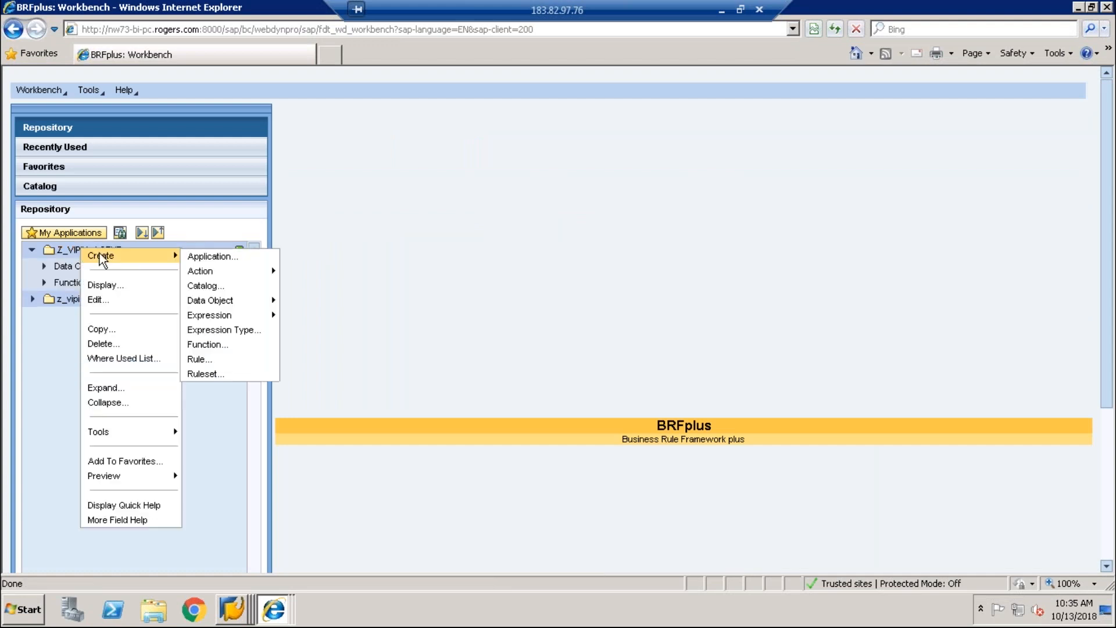
pyautogui.moveTo(229, 316)
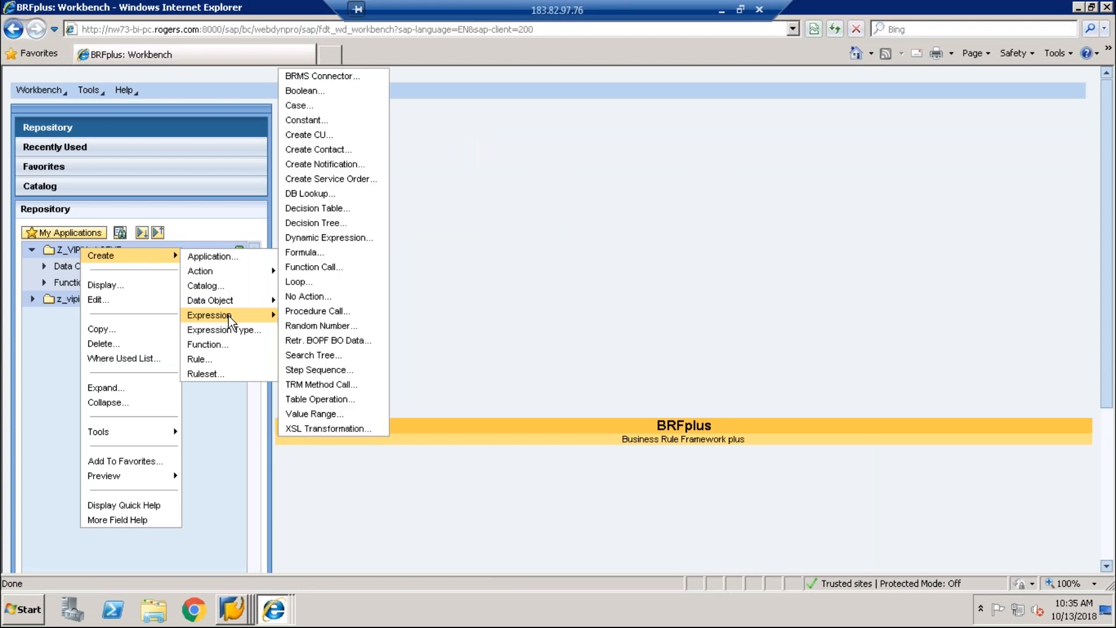
pyautogui.click(329, 213)
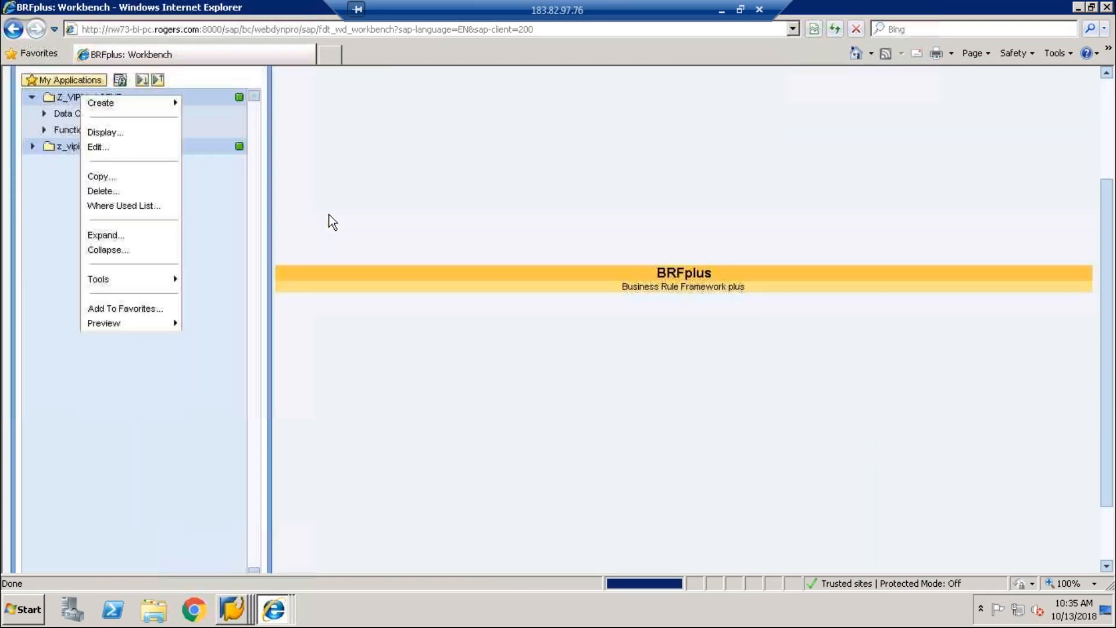
# Step: Name the decision table Z_AGENT with short text and text Z_AGENT, then create it
pyautogui.write('Z_DEC')
pyautogui.press('BackSpace')
pyautogui.press('BackSpace')
pyautogui.write('EC_')
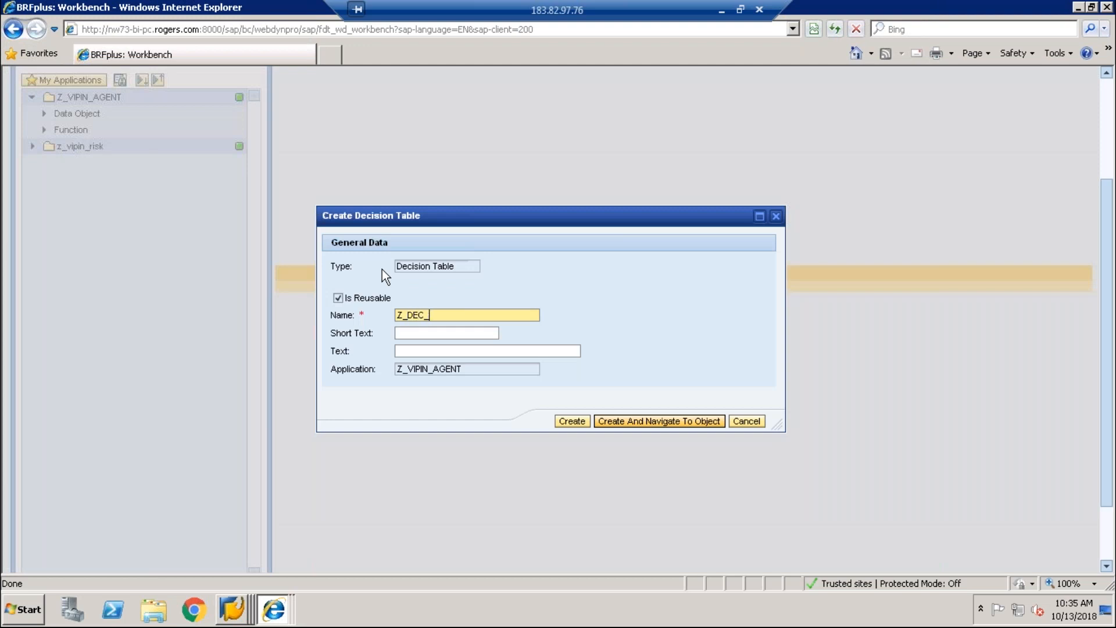
pyautogui.press('BackSpace')
pyautogui.press('BackSpace')
pyautogui.press('BackSpace')
pyautogui.write('EC')
pyautogui.press('BackSpace')
pyautogui.press('BackSpace')
pyautogui.press('BackSpace')
pyautogui.write('AGENT')
pyautogui.press('Tab')
pyautogui.write('Z_AGENT')
pyautogui.press('Tab')
pyautogui.write('Z_AGENT')
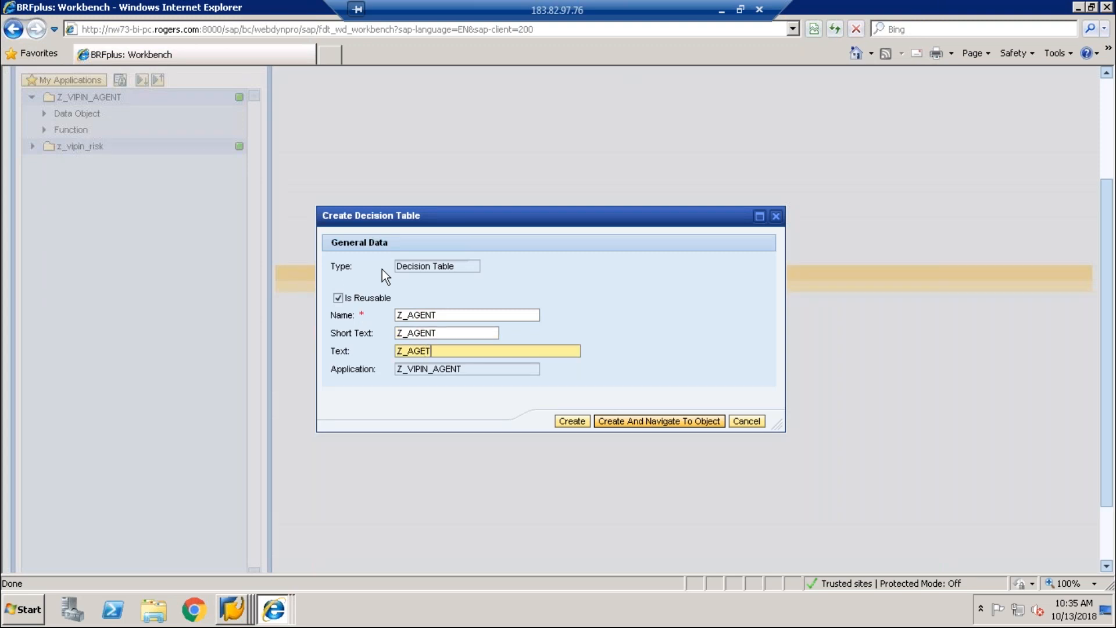
pyautogui.click(674, 421)
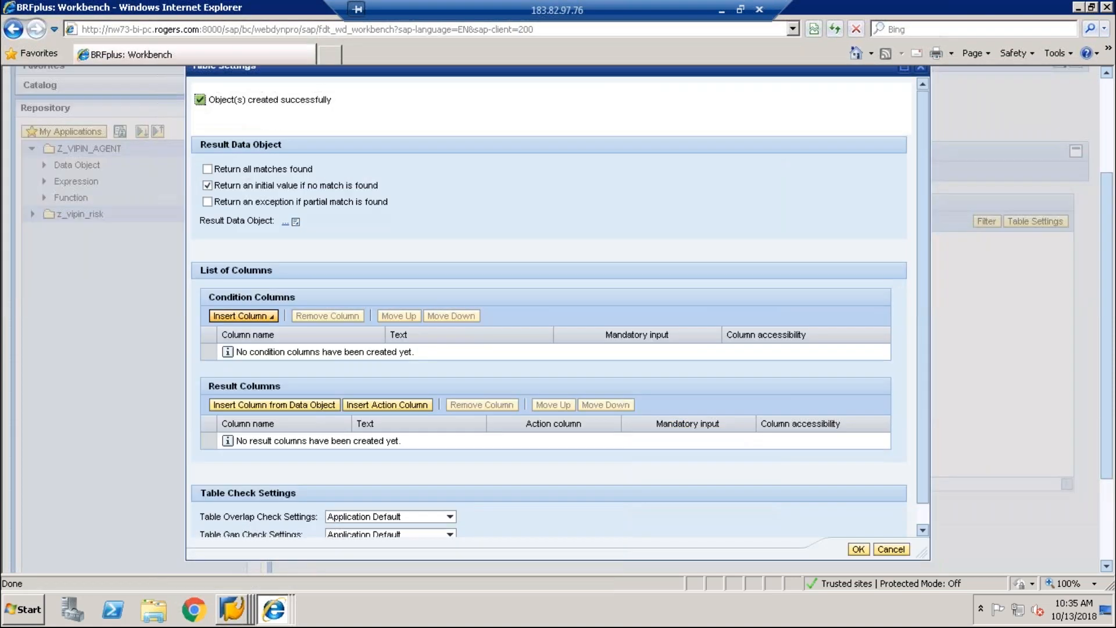
# Step: Add RISKID from SOD_RISK_ATT context data as the condition column
pyautogui.click(242, 316)
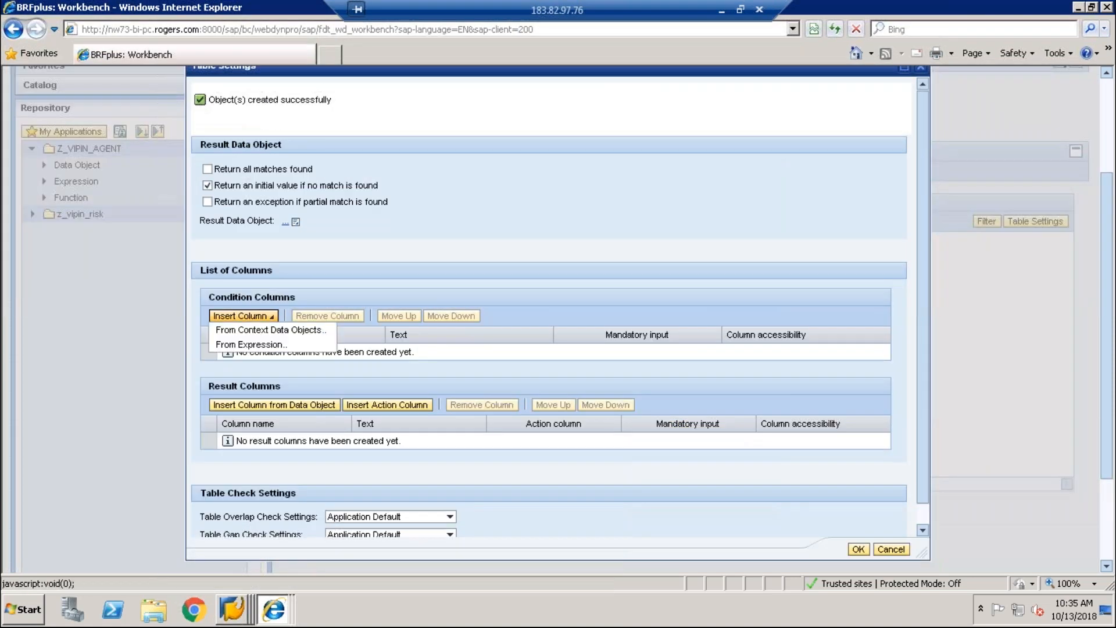
pyautogui.click(266, 331)
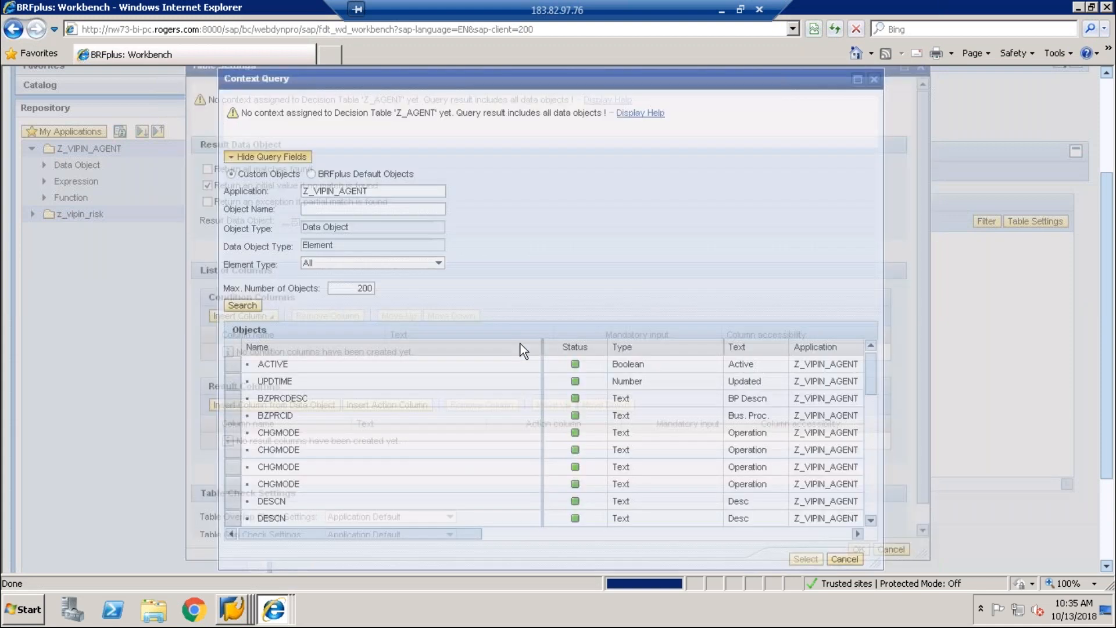
pyautogui.moveTo(871, 378); pyautogui.dragTo(876, 516)
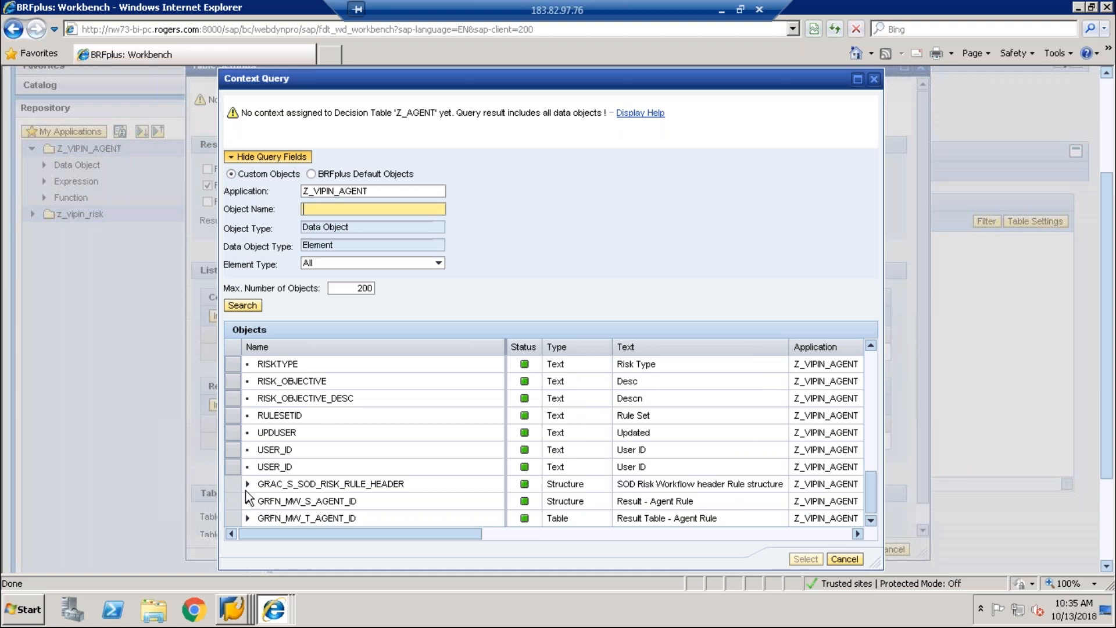
pyautogui.click(247, 484)
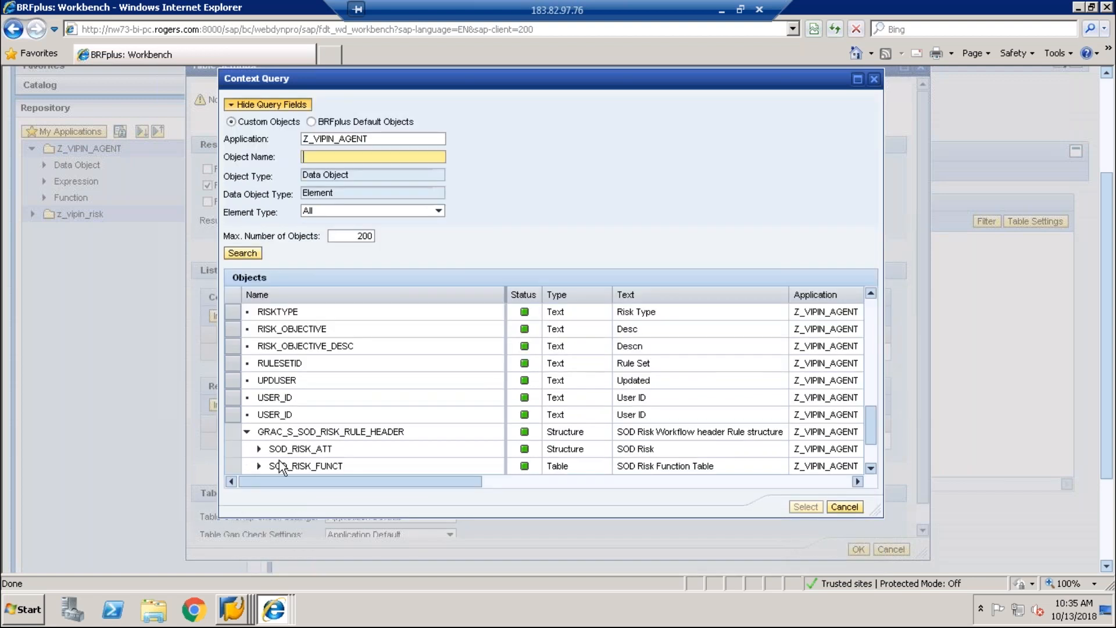
pyautogui.click(873, 466)
pyautogui.click(259, 432)
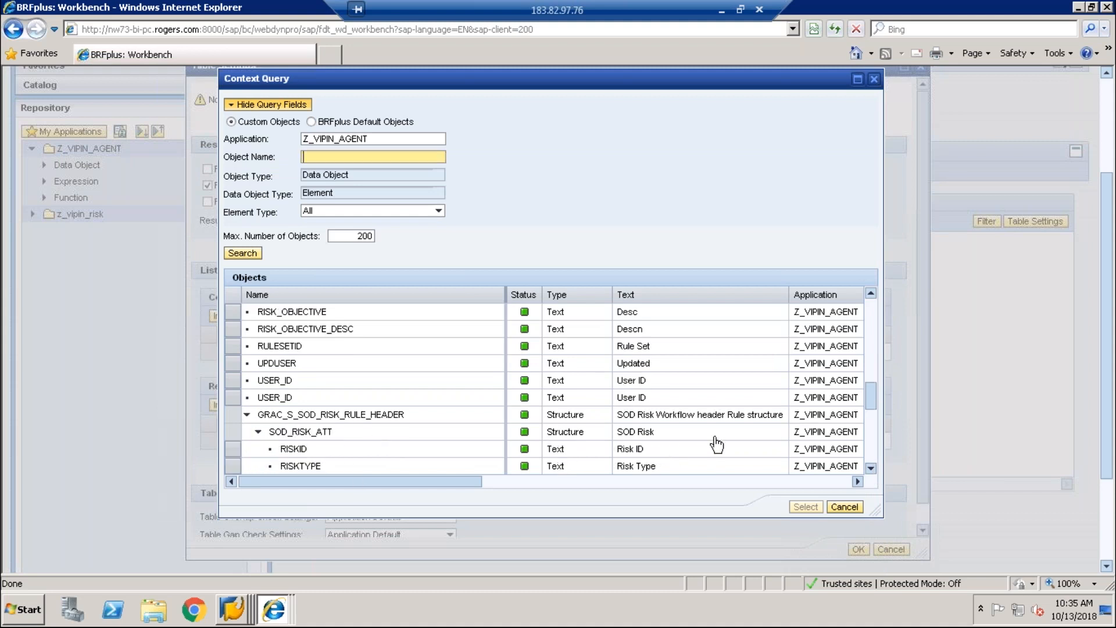
pyautogui.click(322, 449)
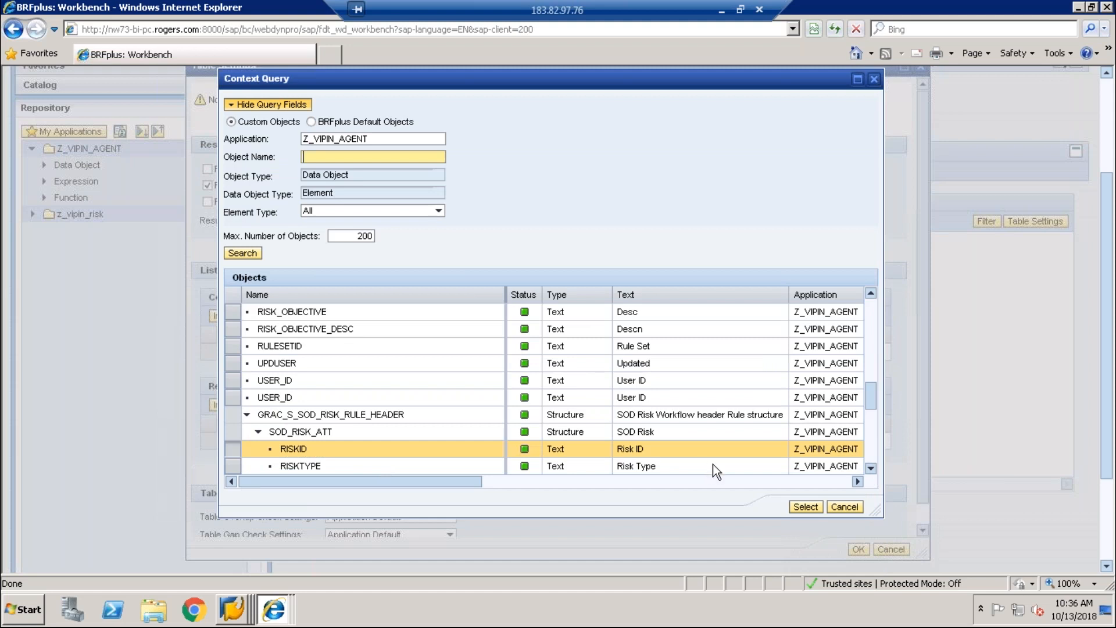
pyautogui.click(806, 509)
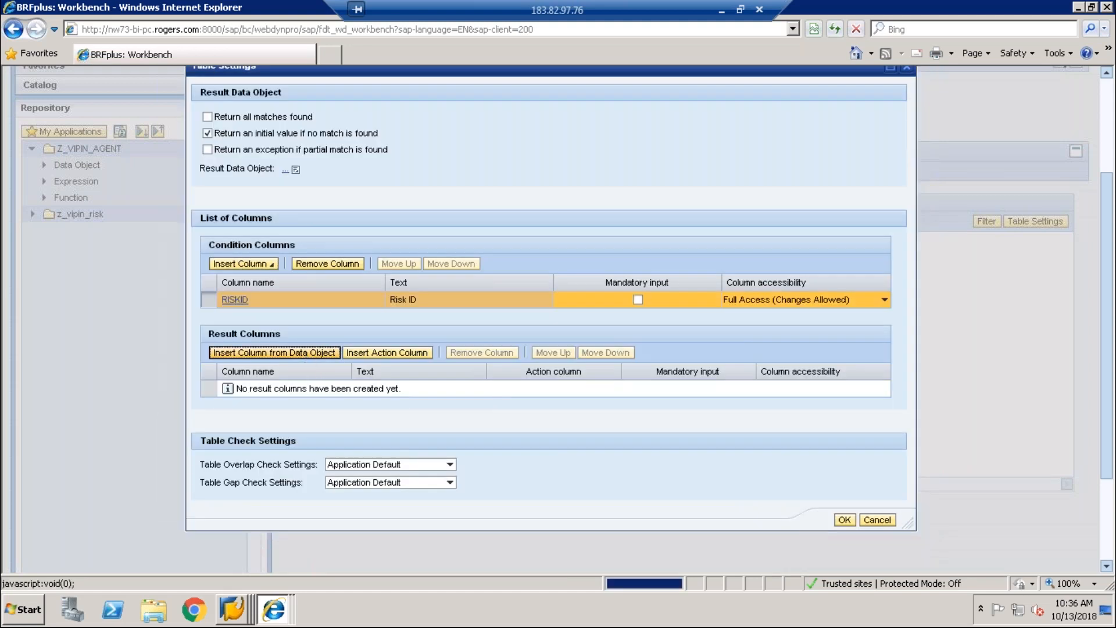
# Step: Add RISKOWNER from GRAC_S_SODRISKOWN as the result column and confirm the table settings
pyautogui.click(274, 352)
pyautogui.click(237, 281)
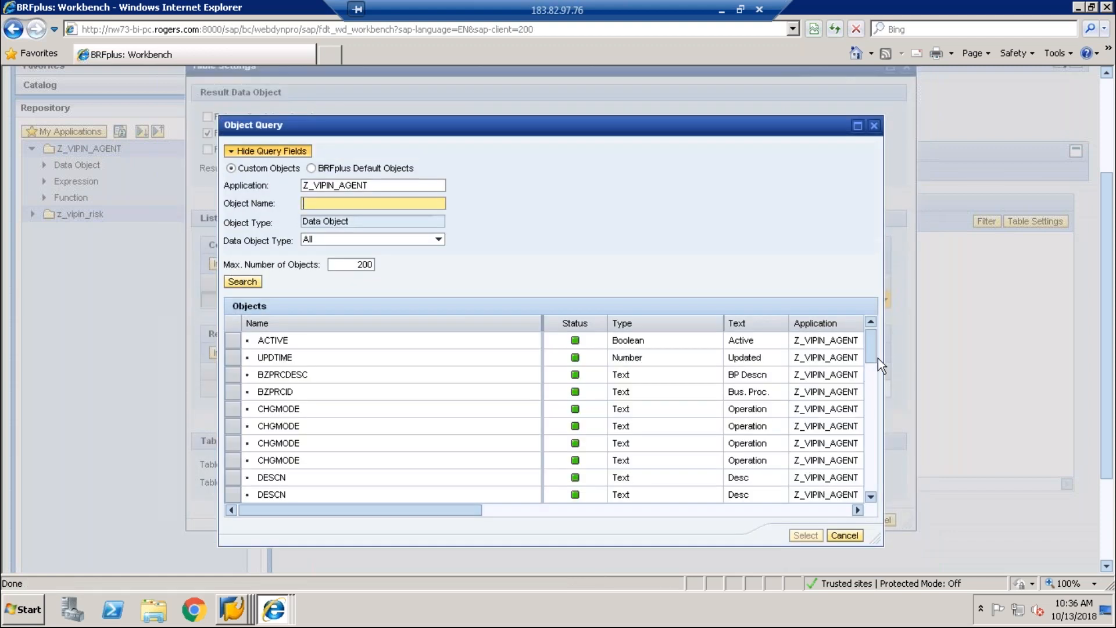
pyautogui.moveTo(876, 358); pyautogui.dragTo(882, 491)
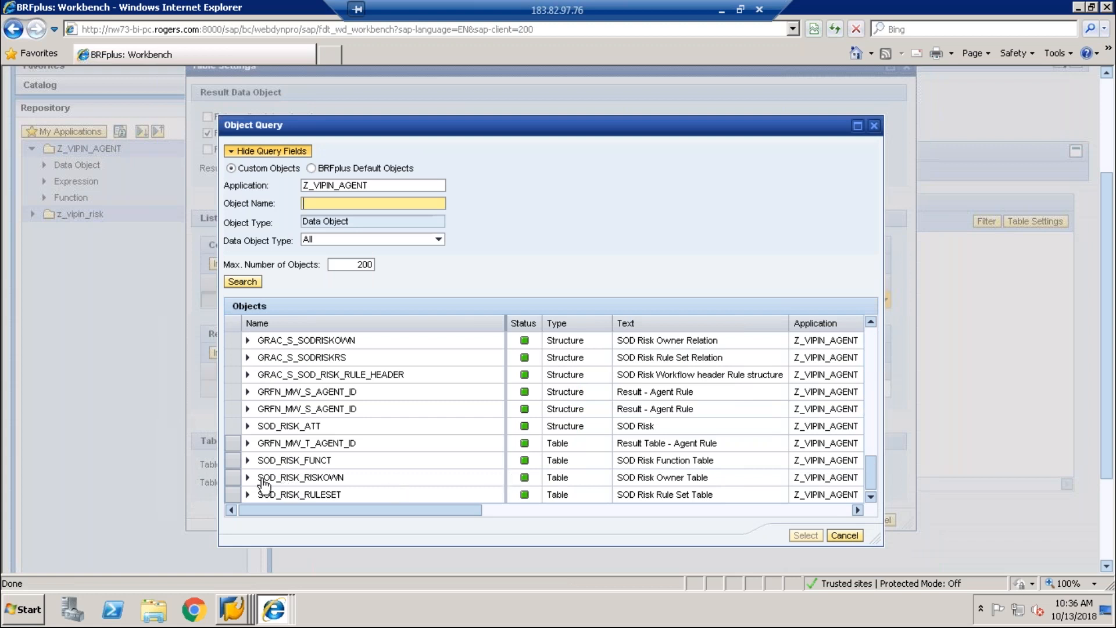
pyautogui.click(248, 478)
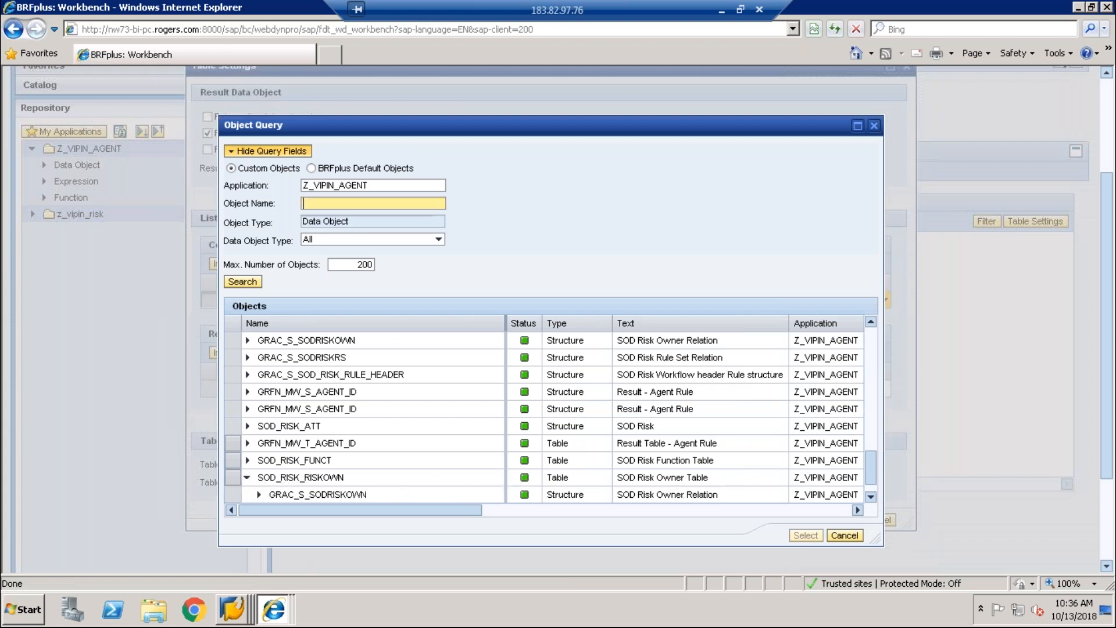
pyautogui.click(870, 483)
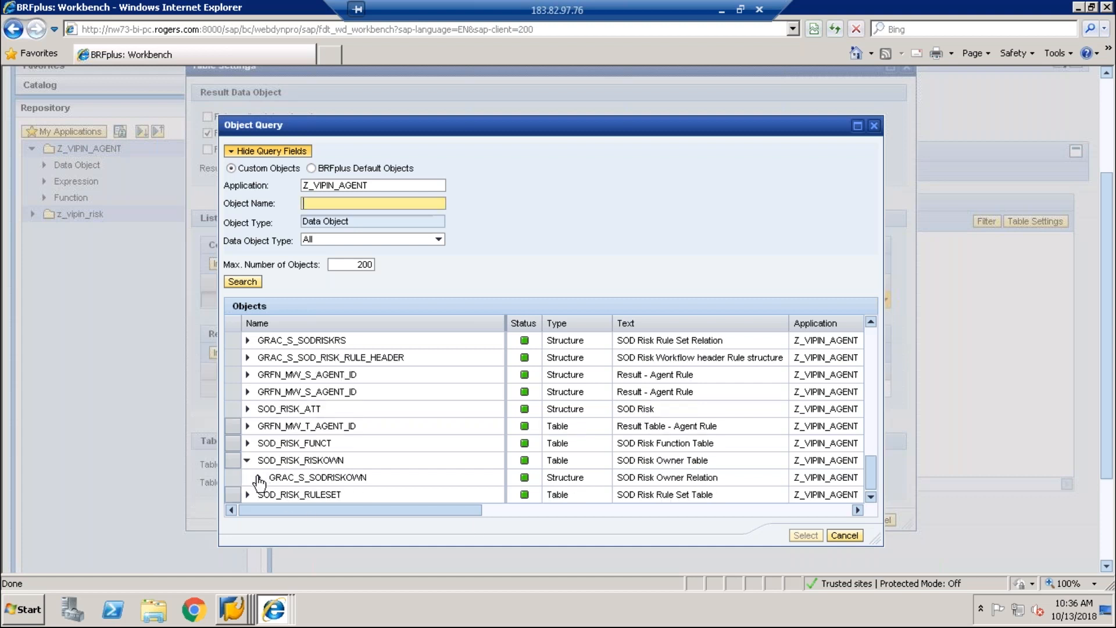
pyautogui.click(259, 478)
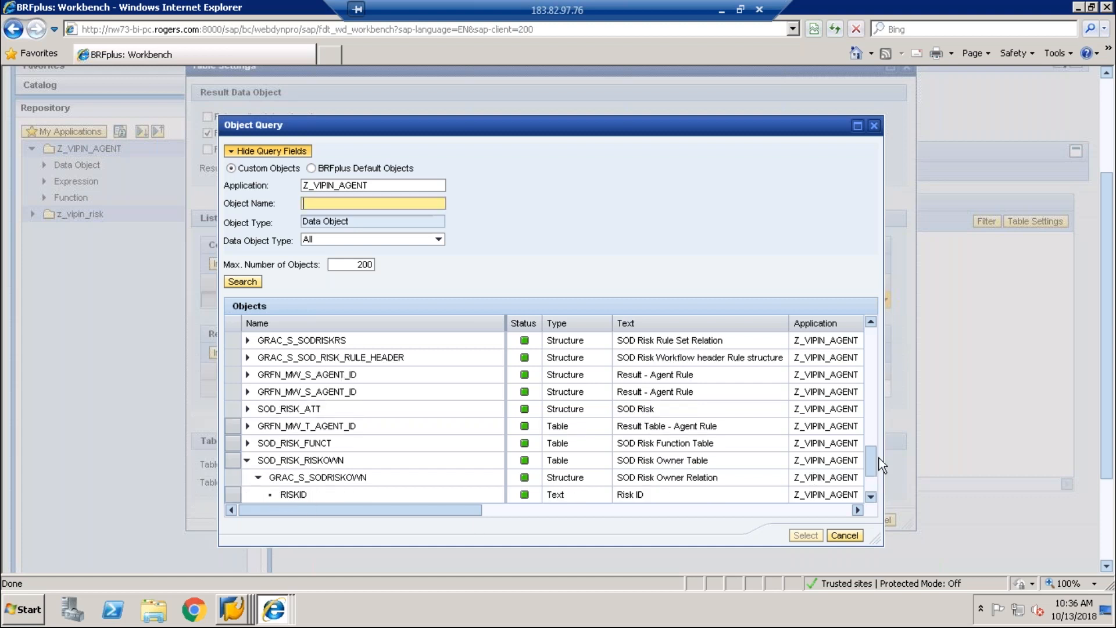
pyautogui.moveTo(870, 465); pyautogui.dragTo(872, 484)
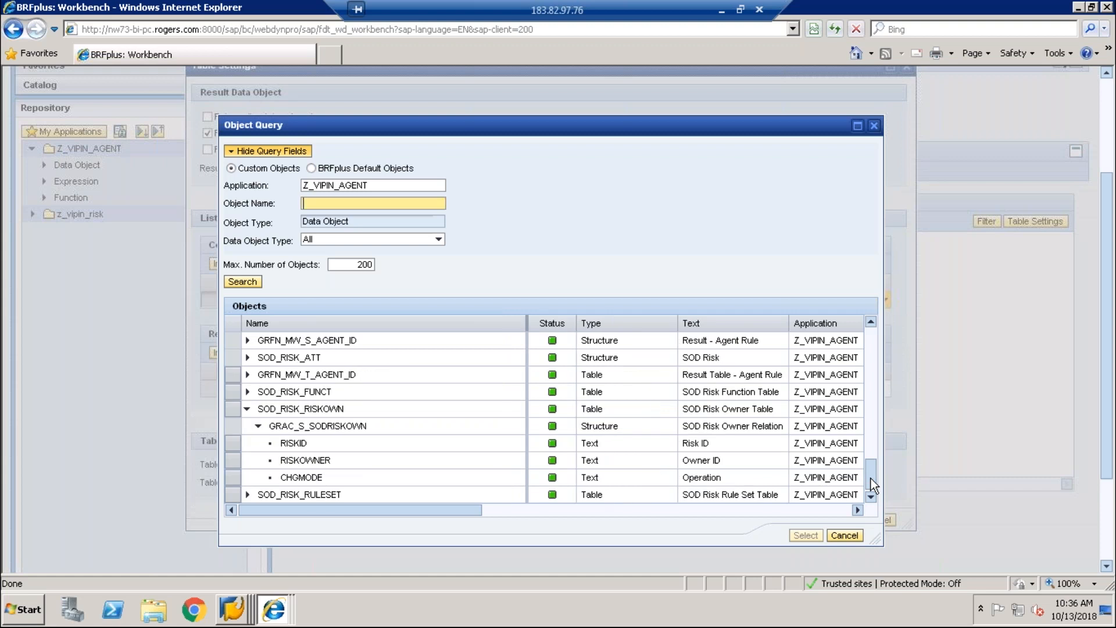
pyautogui.click(326, 461)
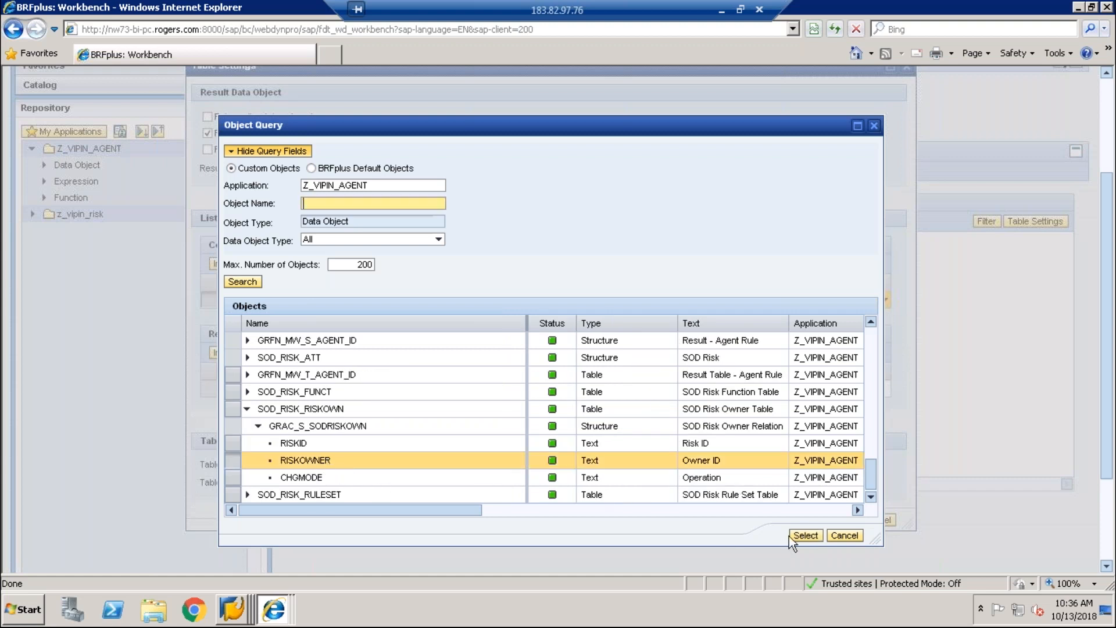
pyautogui.click(799, 537)
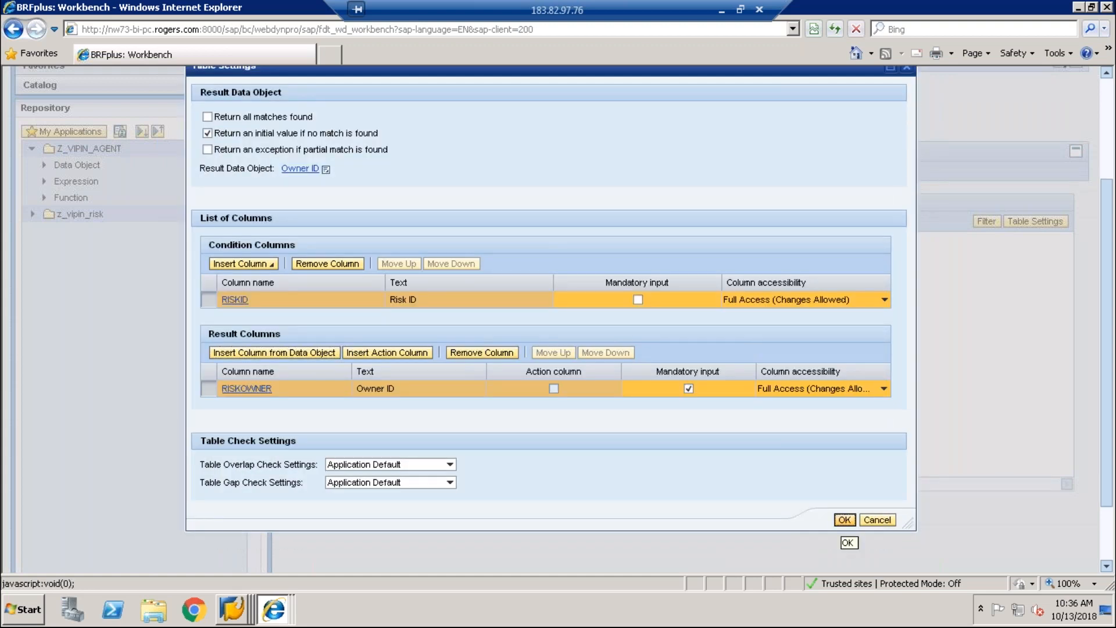
pyautogui.click(844, 520)
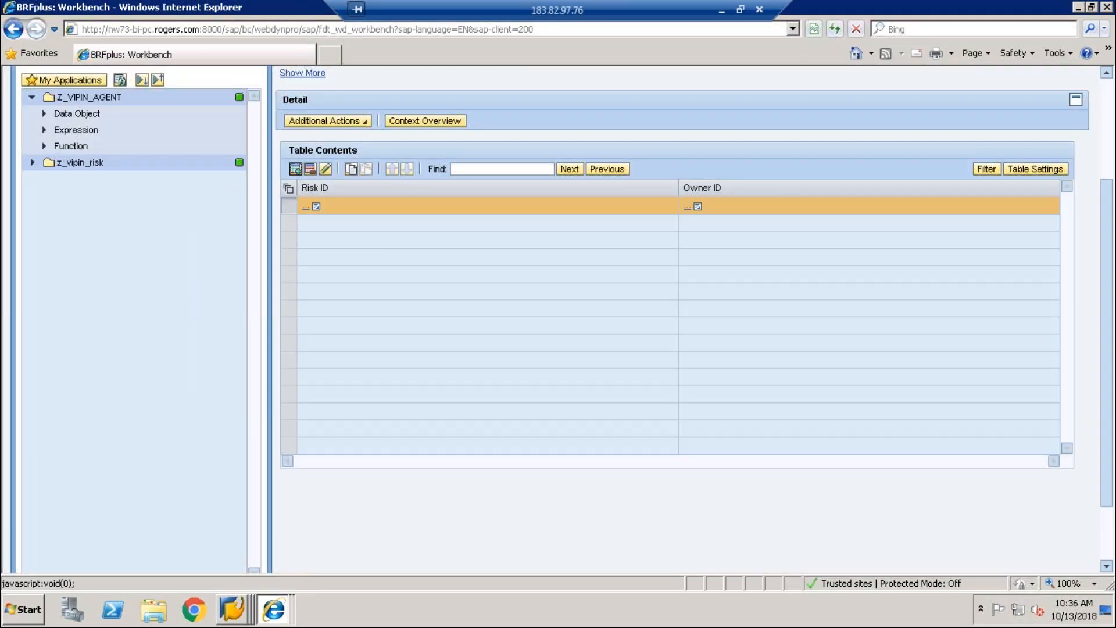
# Step: Enter a row with Risk ID BS001 and Owner ID ARA_RISK as direct values
pyautogui.click(316, 207)
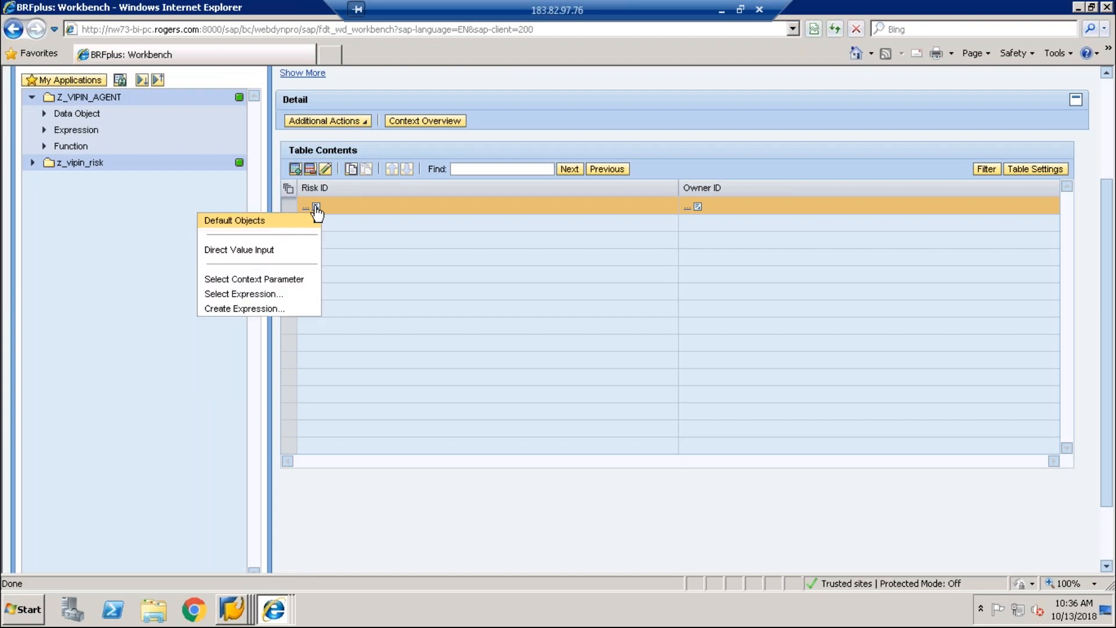
pyautogui.click(261, 250)
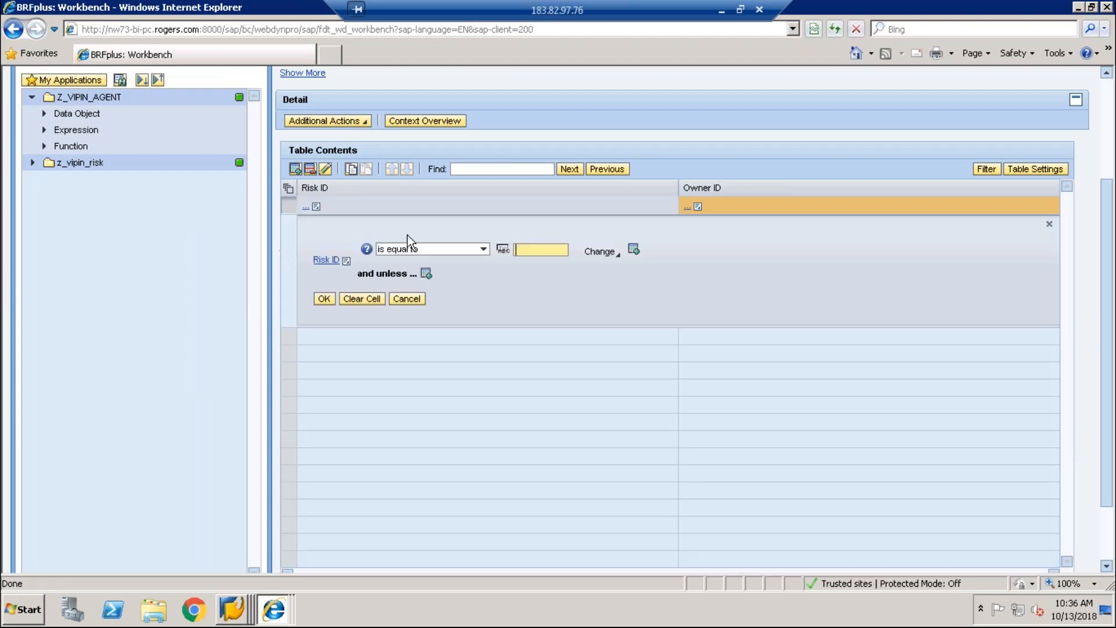
pyautogui.write('BS001')
pyautogui.click(331, 298)
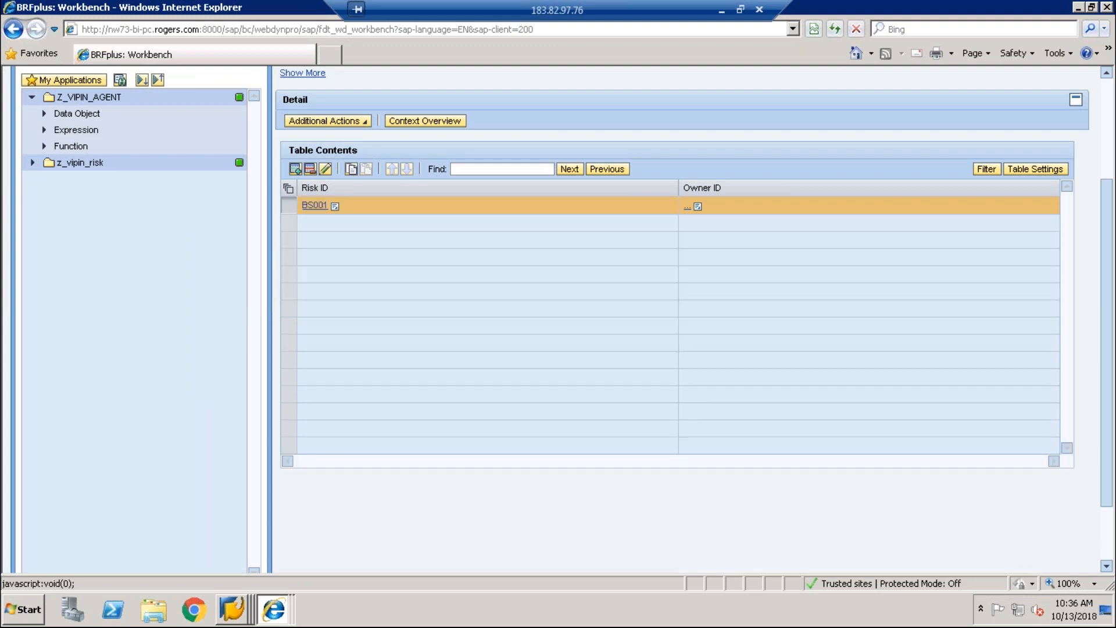
pyautogui.click(697, 207)
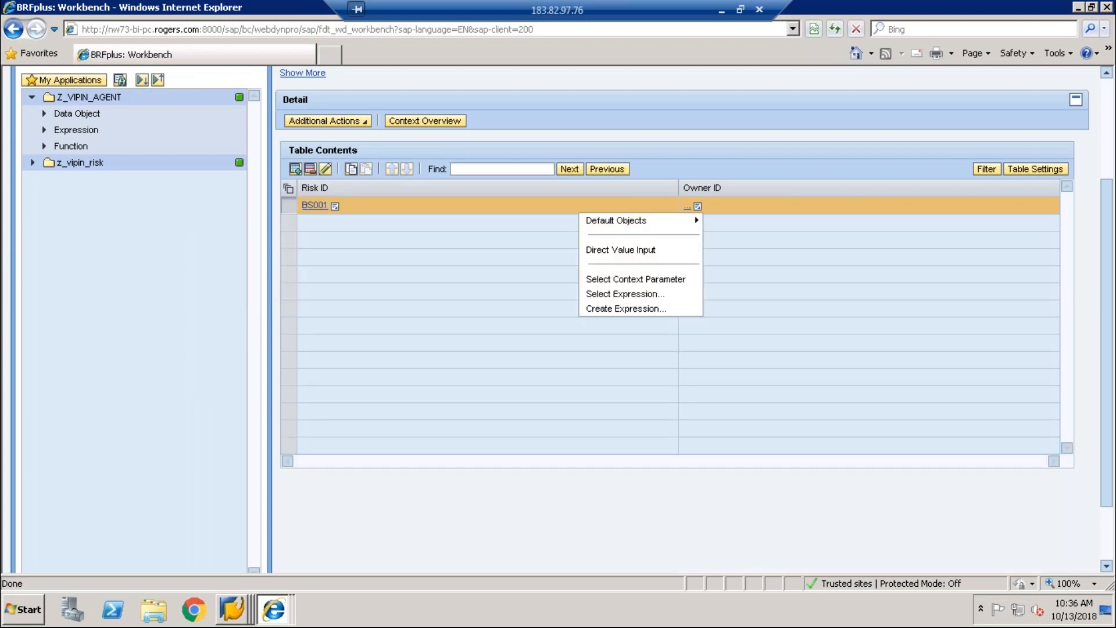
pyautogui.click(602, 251)
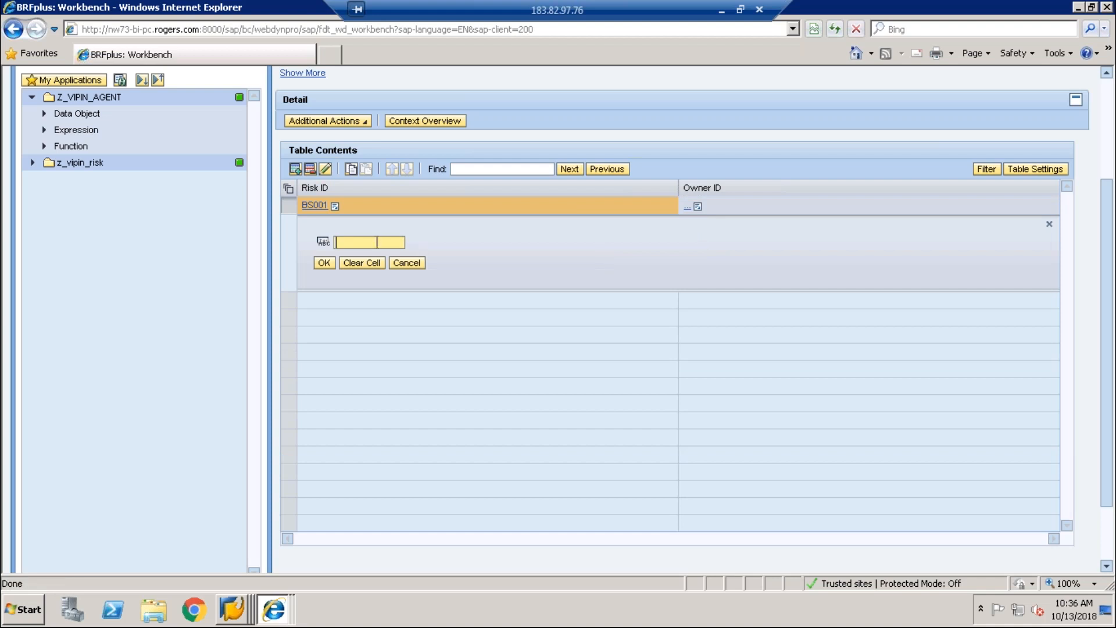
pyautogui.write('ARA_RISK')
pyautogui.click(324, 263)
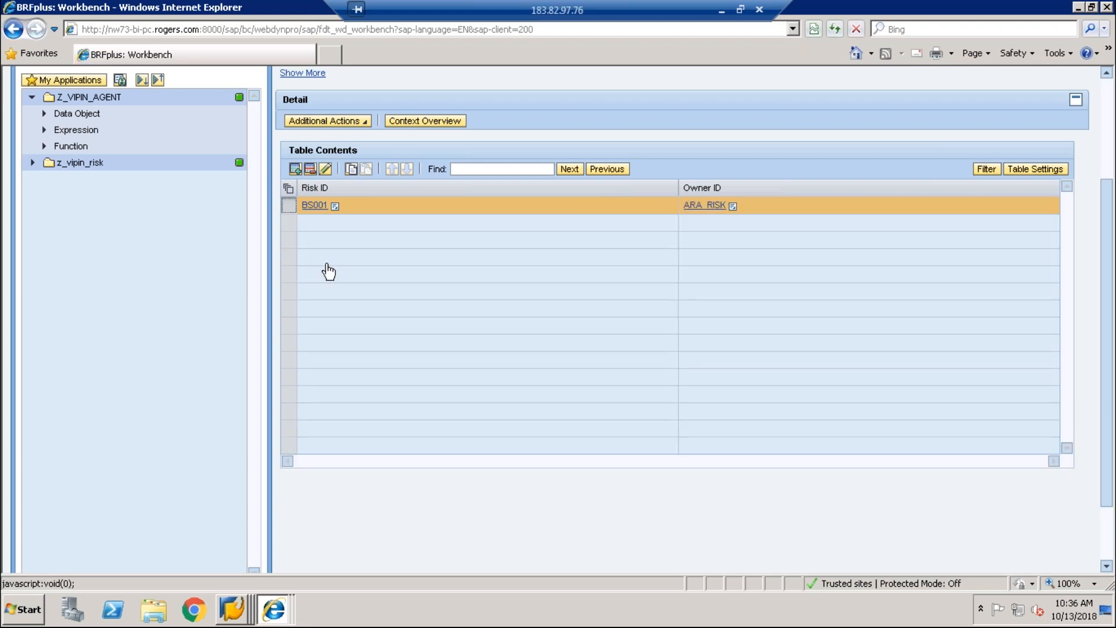
# Step: Clear the ARA_RISK Owner ID value and delete the BS001 row
pyautogui.click(734, 206)
pyautogui.moveTo(713, 221)
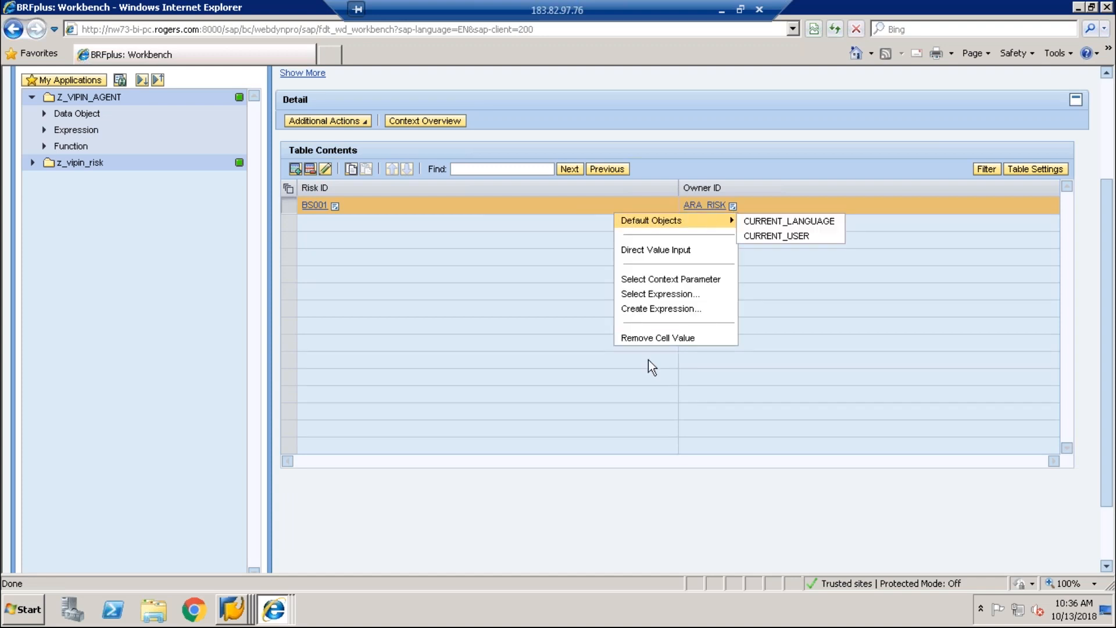
pyautogui.click(659, 338)
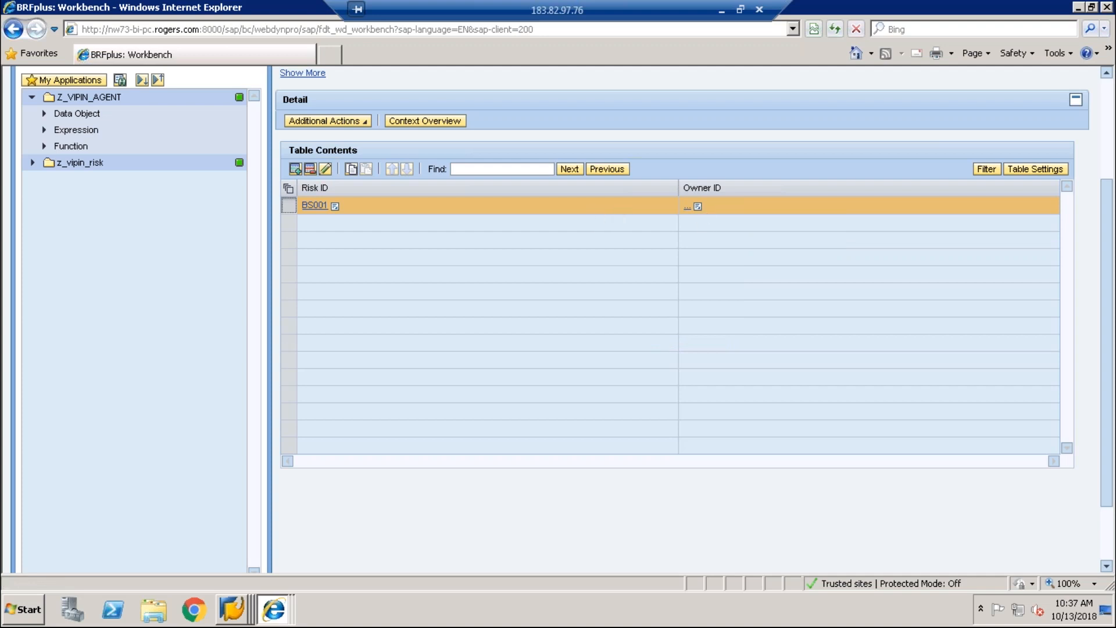
pyautogui.click(310, 170)
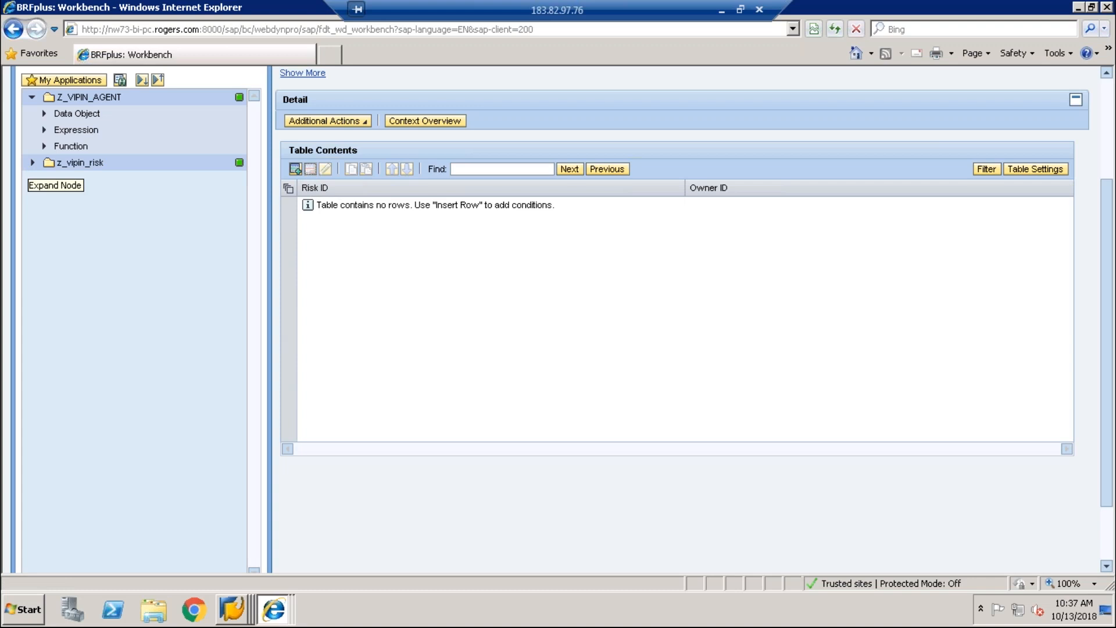
# Step: Start a decision table in z_vipin_risk named Z_AGENT_ROLE with short text Z_AGENT_ROLE
pyautogui.click(32, 163)
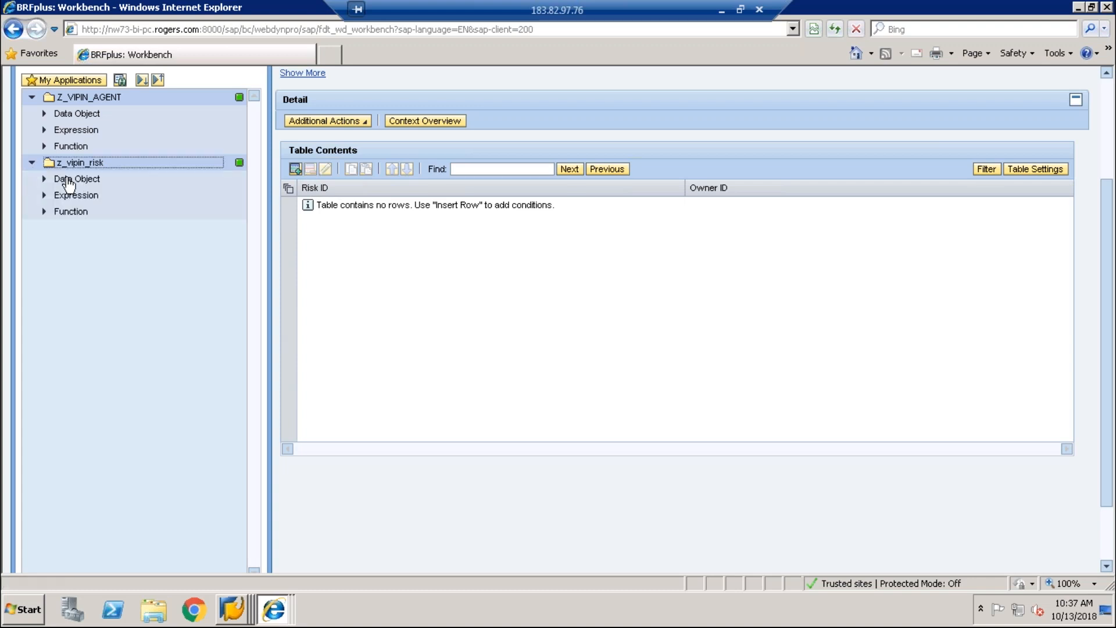
pyautogui.rightClick(97, 165)
pyautogui.moveTo(117, 170)
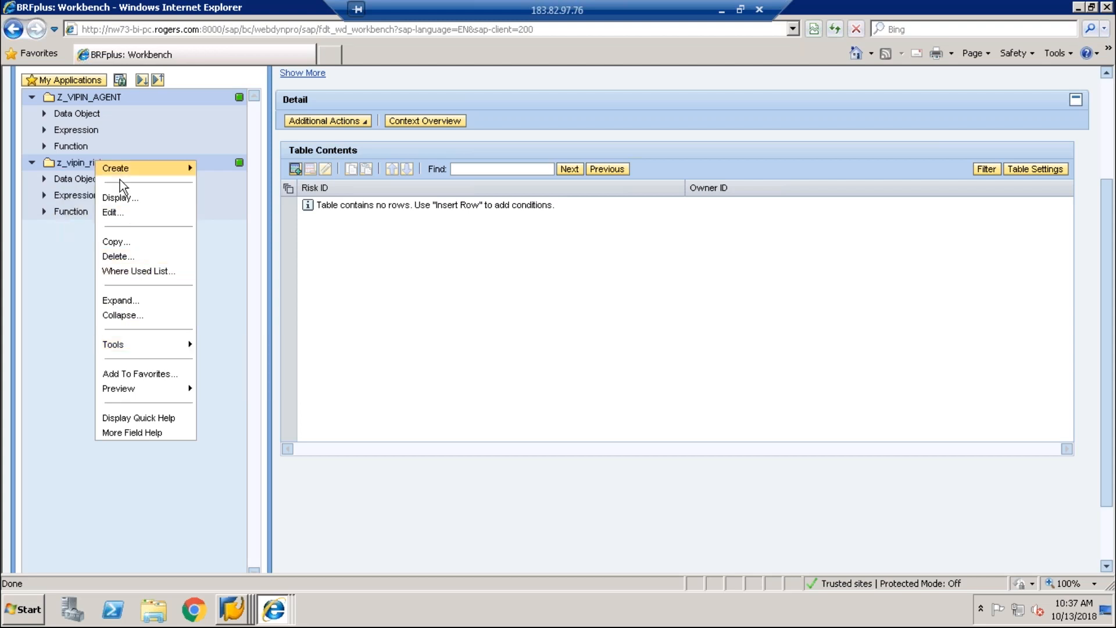
pyautogui.moveTo(242, 216)
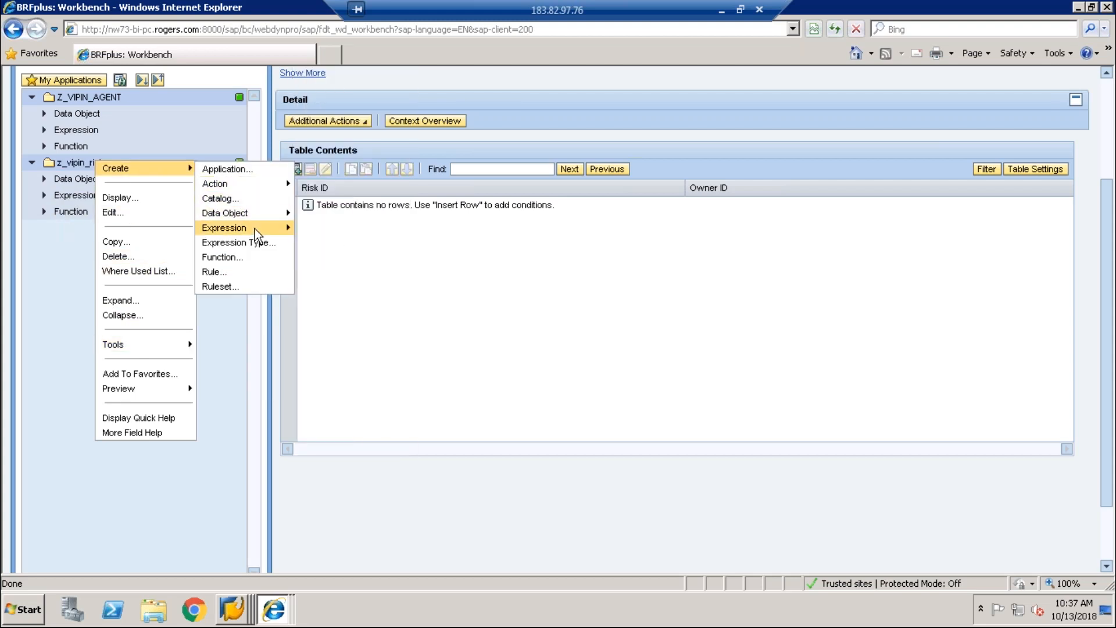
pyautogui.click(341, 207)
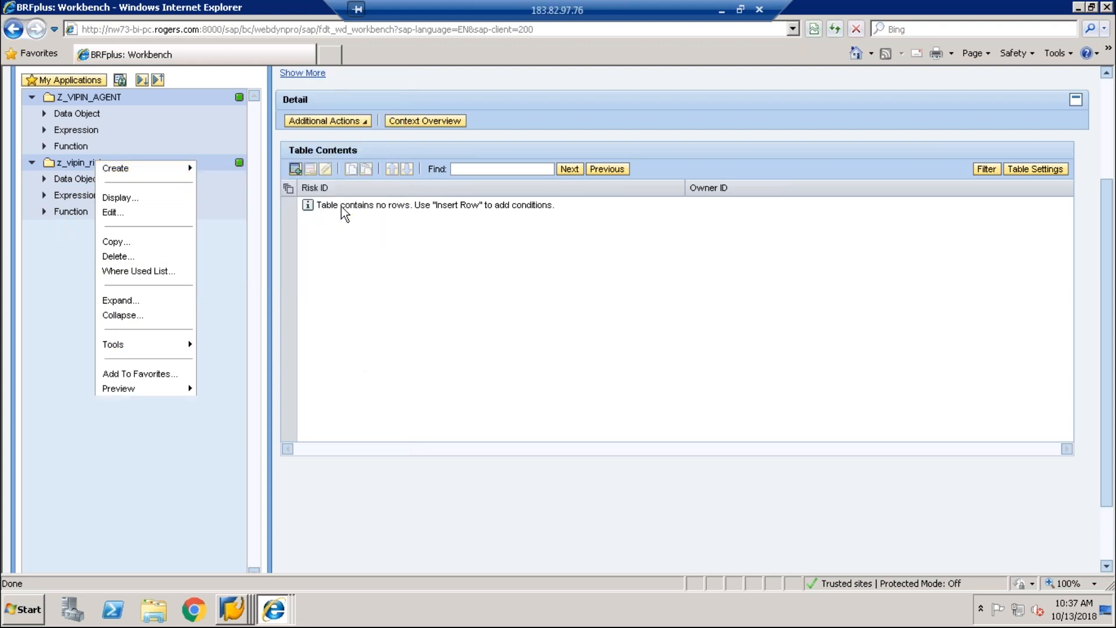
pyautogui.write('Z_')
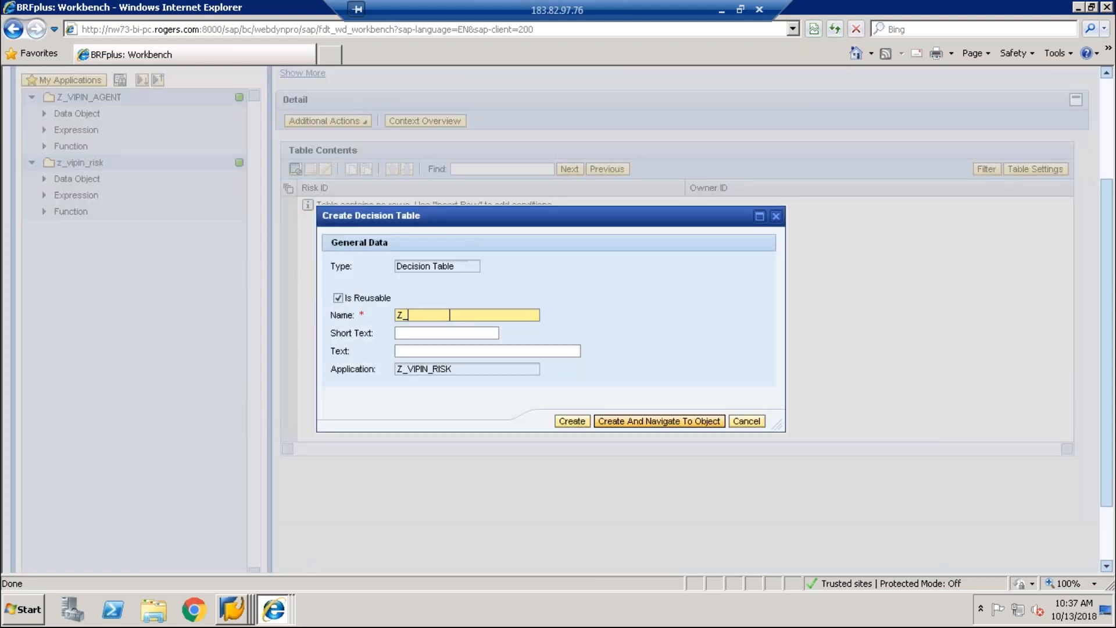
pyautogui.write('AGENT_')
pyautogui.write('RISK')
pyautogui.press('BackSpace')
pyautogui.press('BackSpace')
pyautogui.press('BackSpace')
pyautogui.write('OLE')
pyautogui.press('Tab')
pyautogui.write('Z')
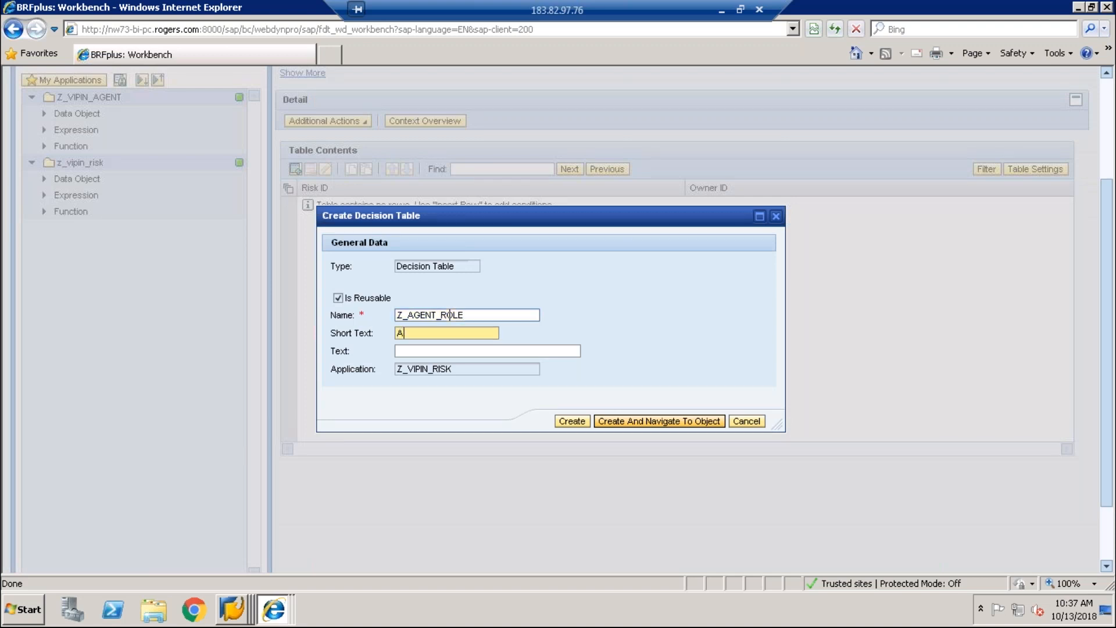
pyautogui.write('_AGENT_ROLE')
pyautogui.click(662, 418)
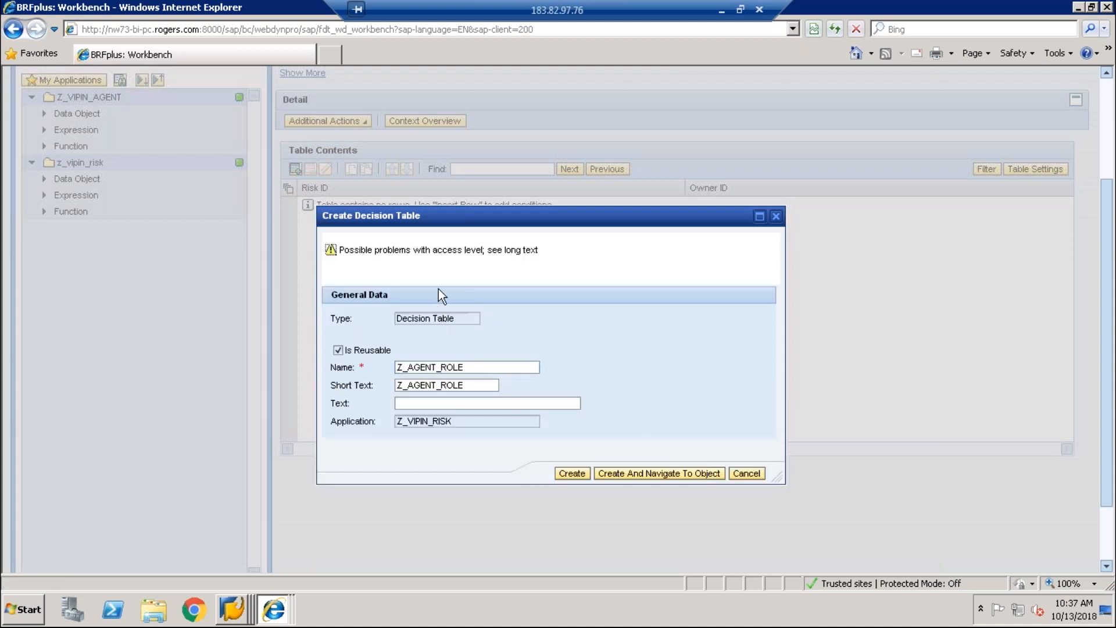
# Step: Shorten the name to Z_AGENT, create the decision table and save it
pyautogui.click(473, 367)
pyautogui.press('BackSpace')
pyautogui.press('BackSpace')
pyautogui.press('BackSpace')
pyautogui.press('BackSpace')
pyautogui.press('BackSpace')
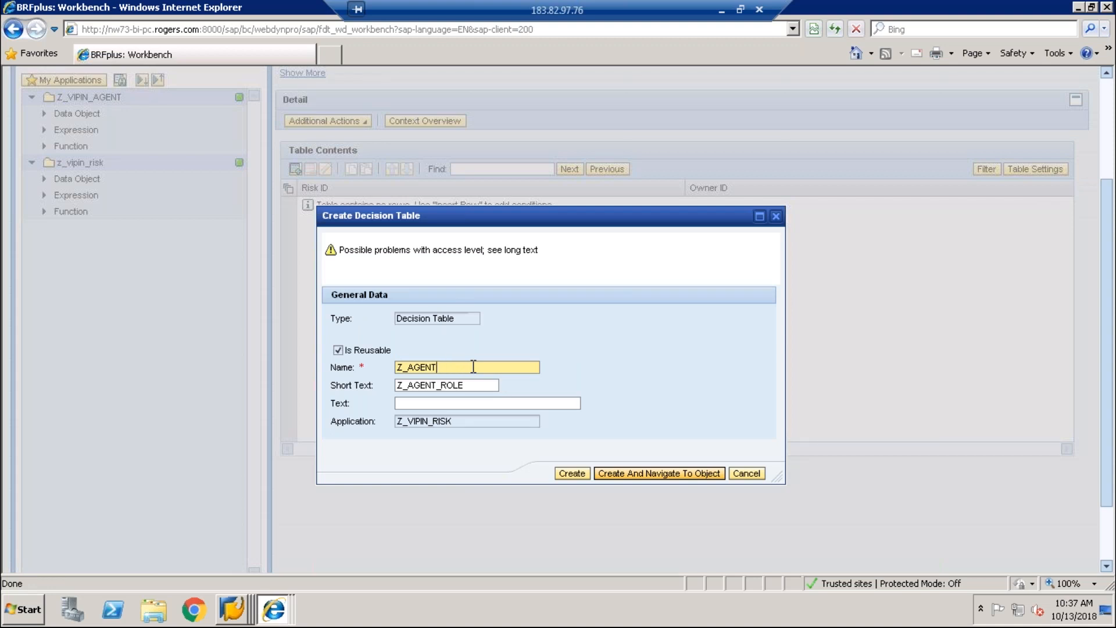
pyautogui.click(622, 466)
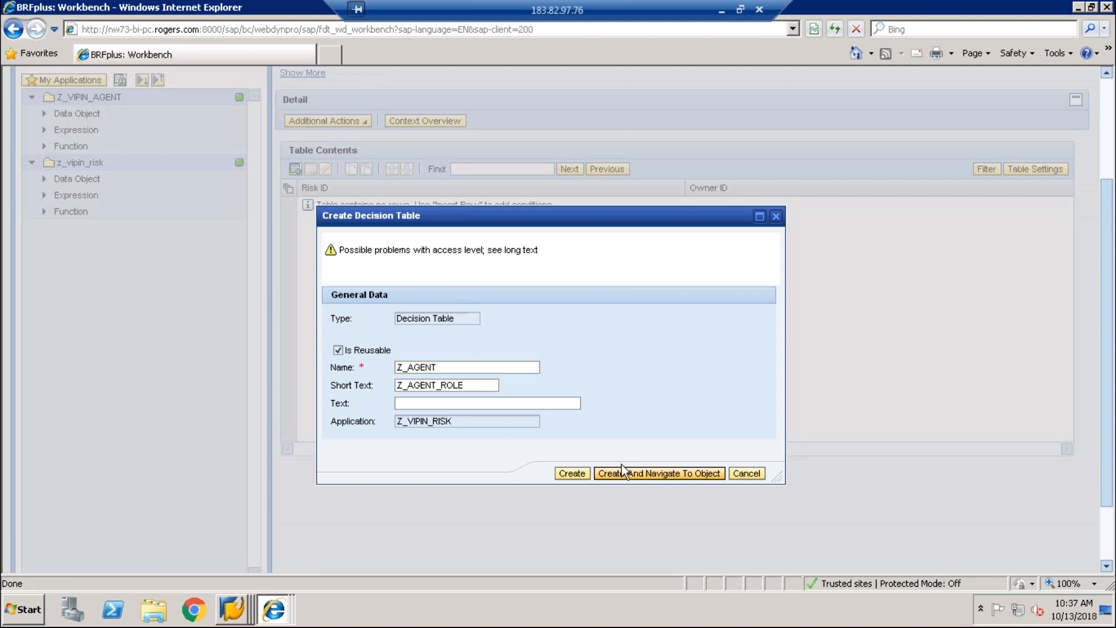
pyautogui.click(623, 472)
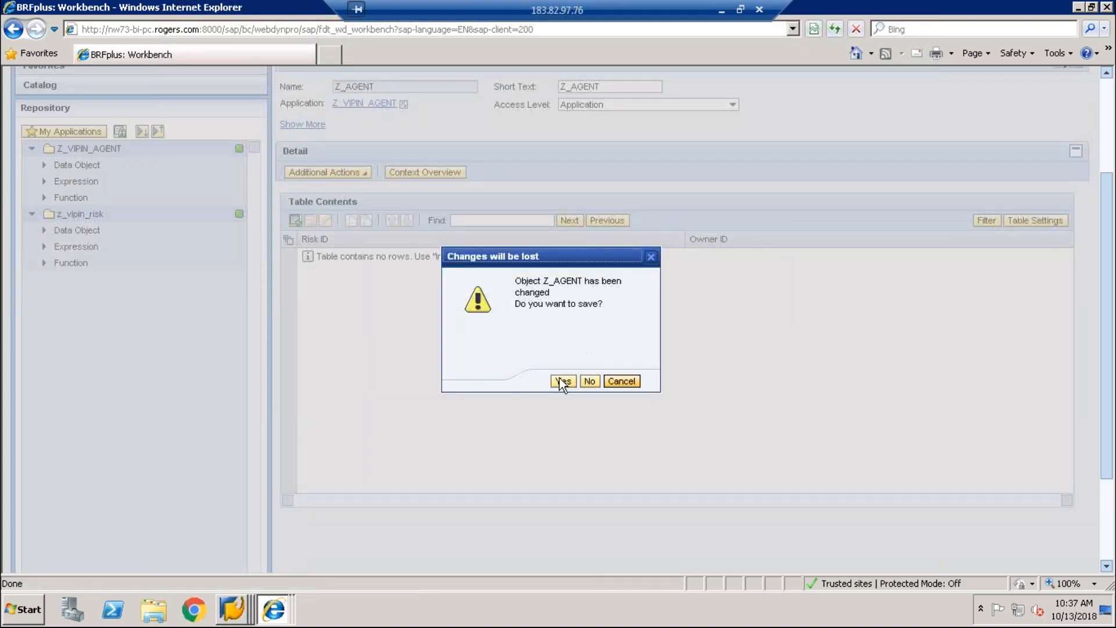
pyautogui.click(563, 382)
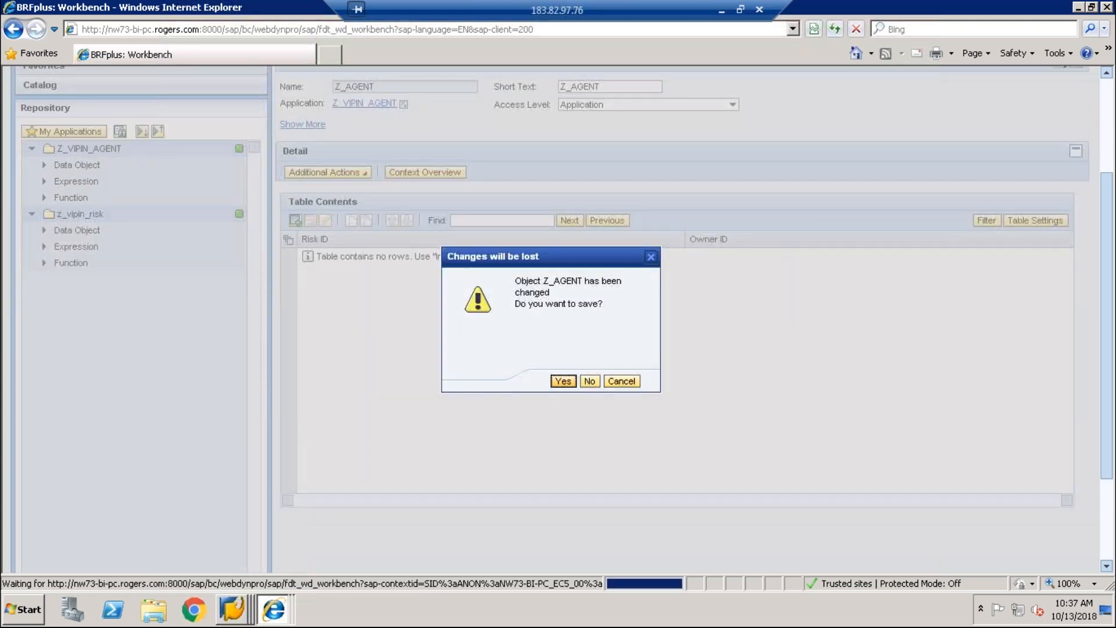
# Step: Begin adding a context-data condition column, then cancel the table settings without changes
pyautogui.click(271, 320)
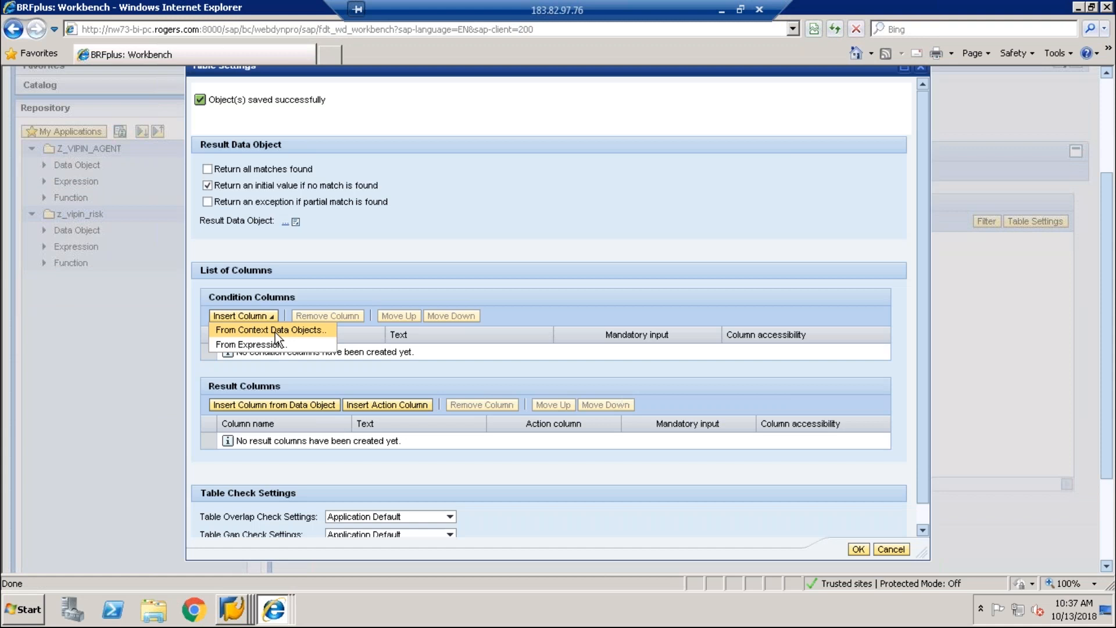
pyautogui.click(276, 330)
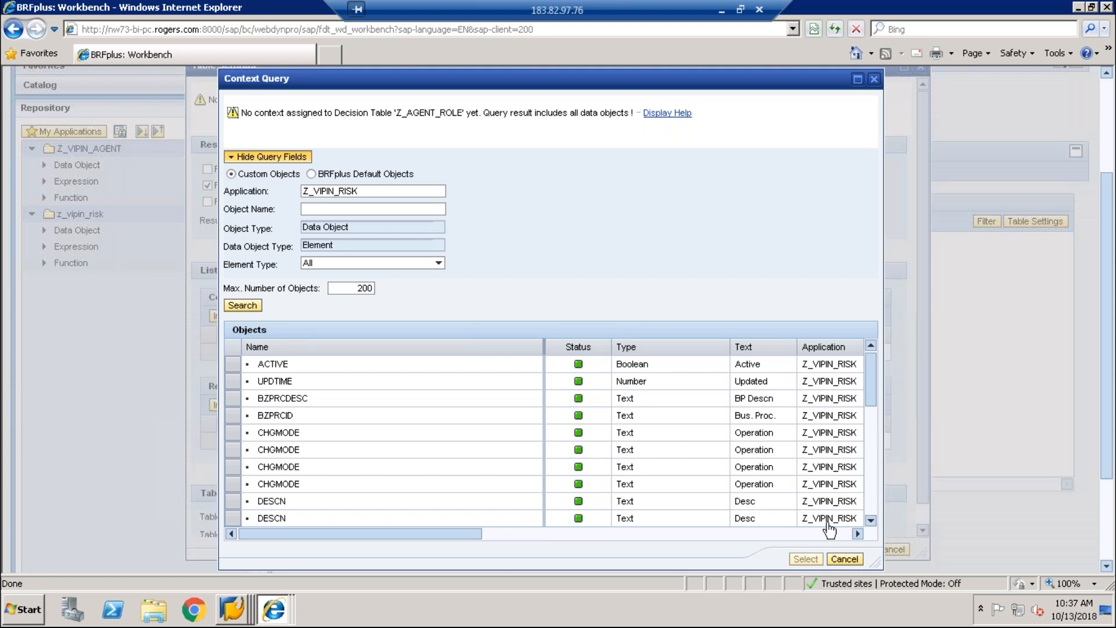
pyautogui.click(845, 558)
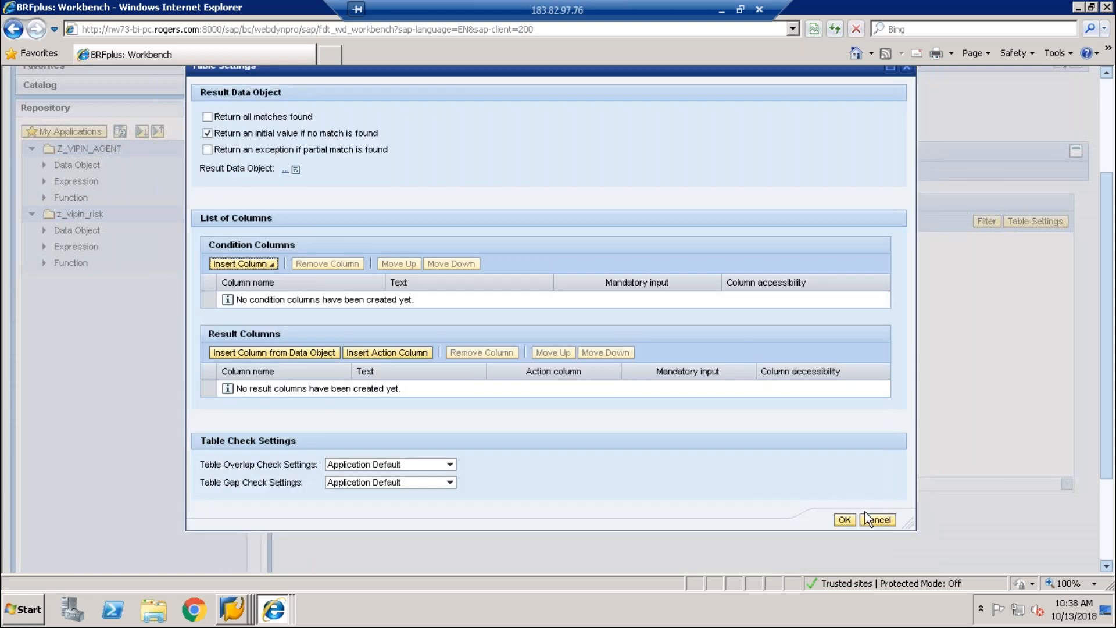
pyautogui.click(871, 519)
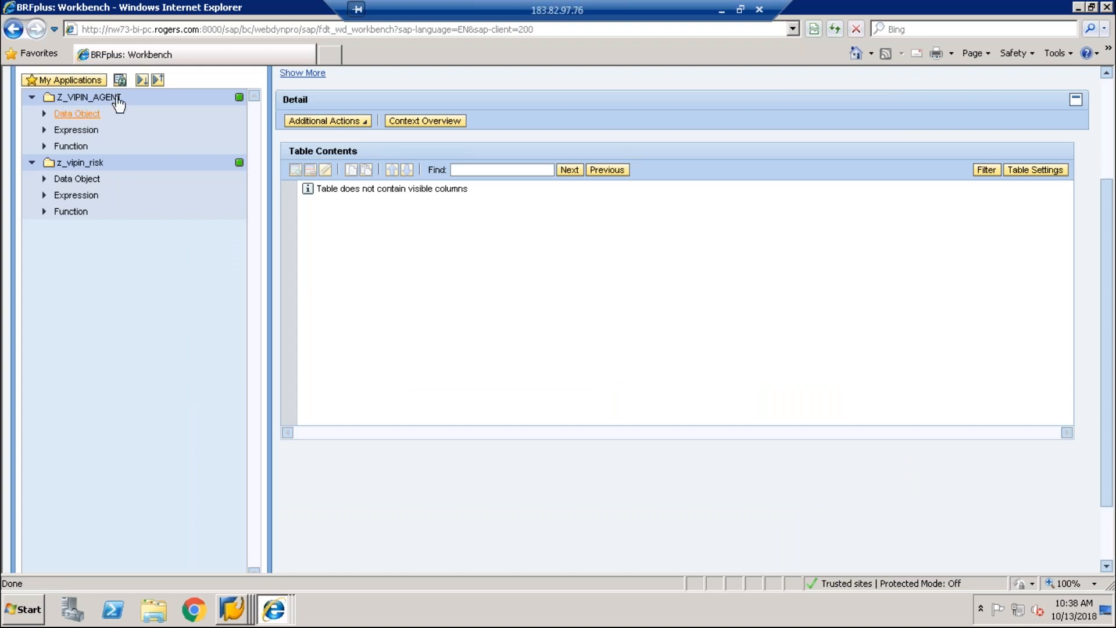
# Step: Create another Z_AGENT decision table in Z_VIPIN_AGENT and accept the duplicate-name warning
pyautogui.click(111, 96)
pyautogui.rightClick(113, 97)
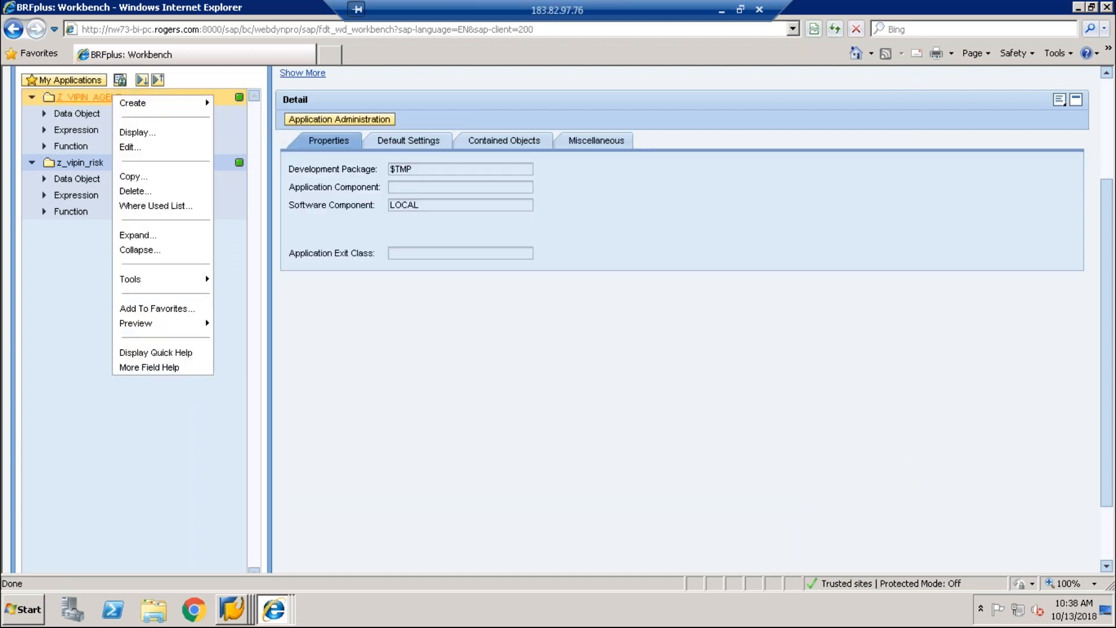
pyautogui.moveTo(188, 106)
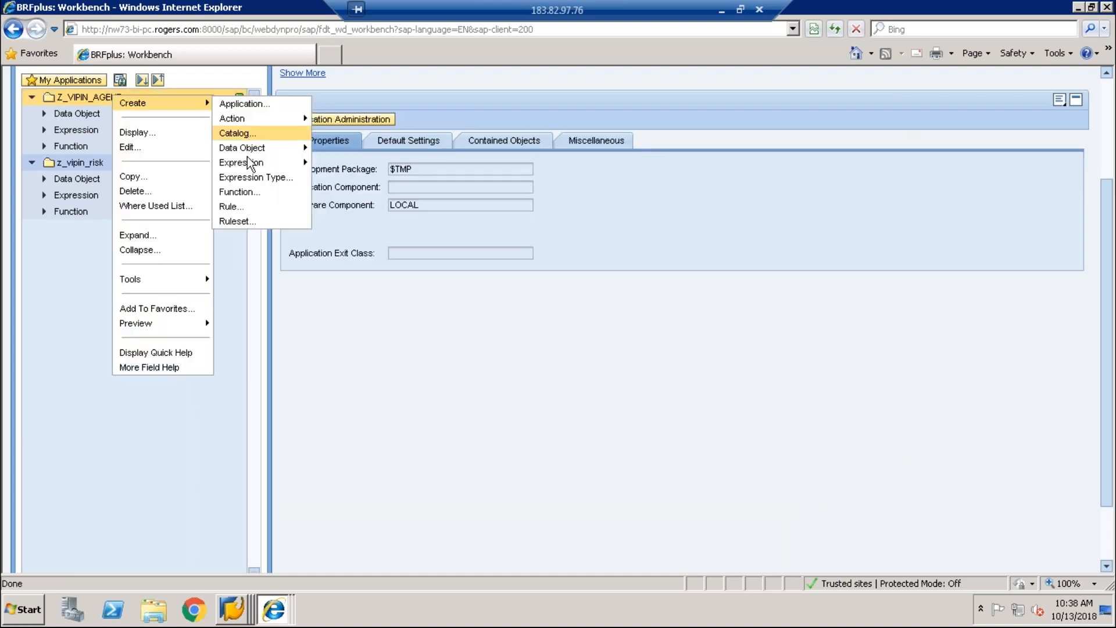
pyautogui.moveTo(259, 163)
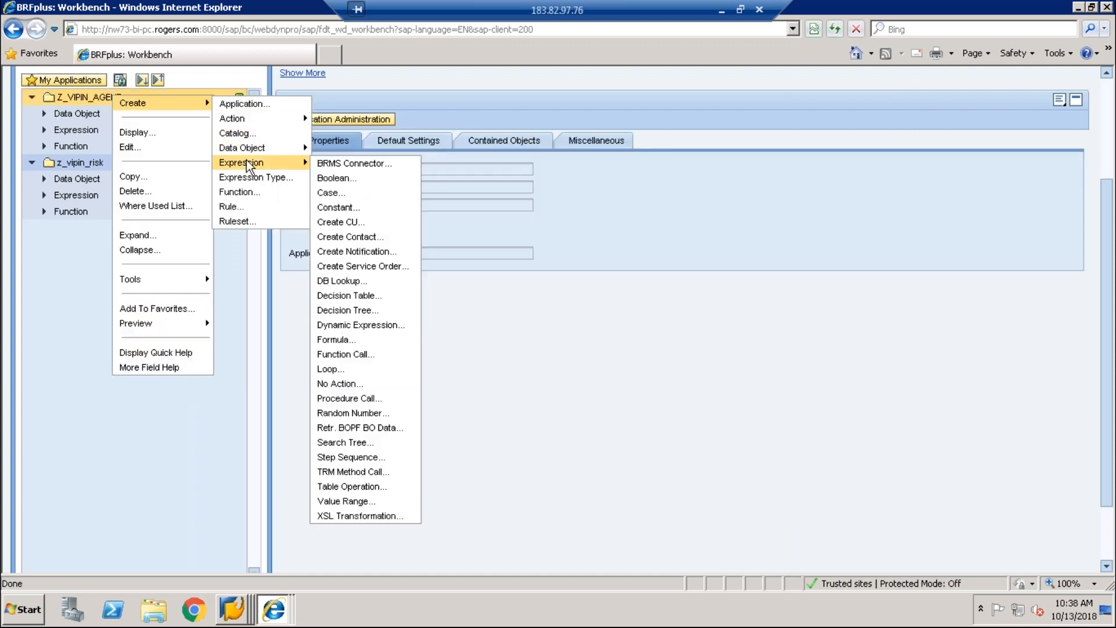
pyautogui.click(353, 290)
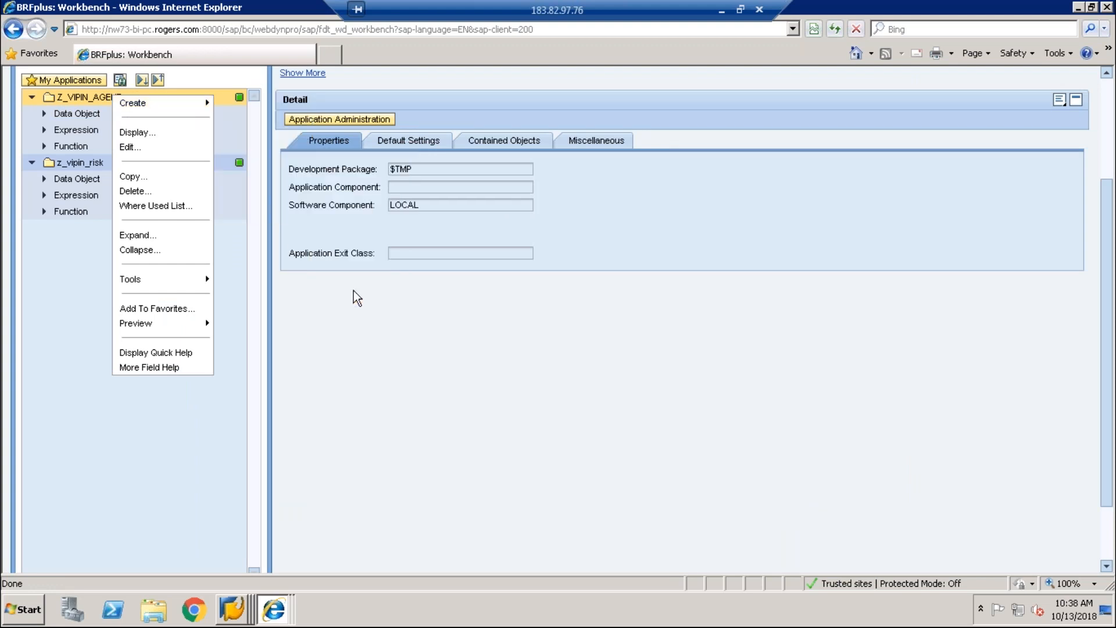
pyautogui.write('Z_a')
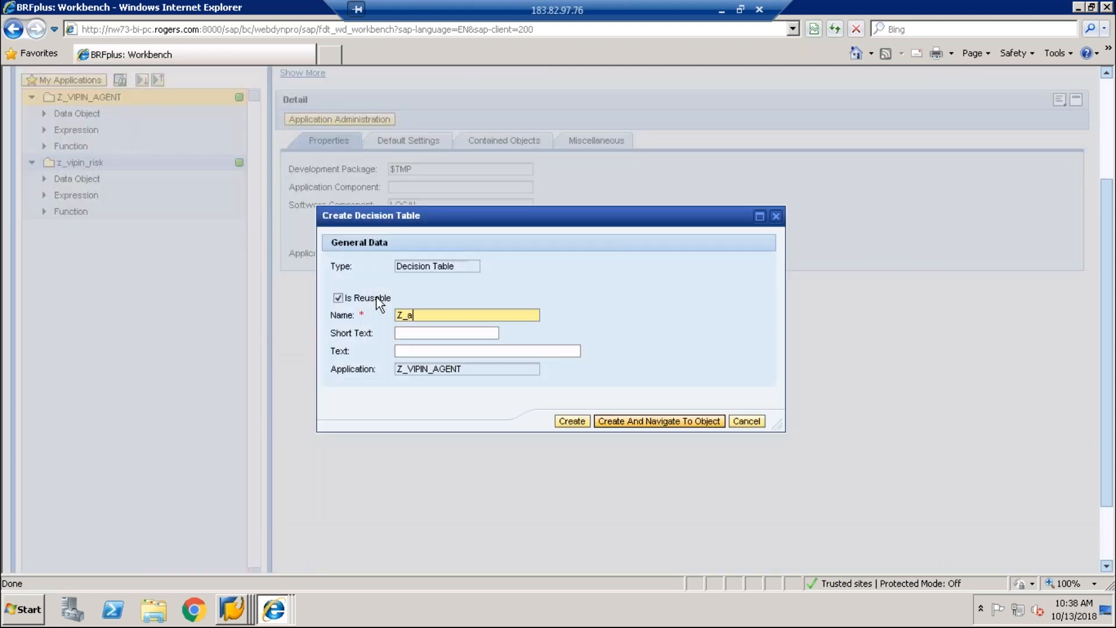
pyautogui.write('GENT')
pyautogui.press('Tab')
pyautogui.write('Z_GENT')
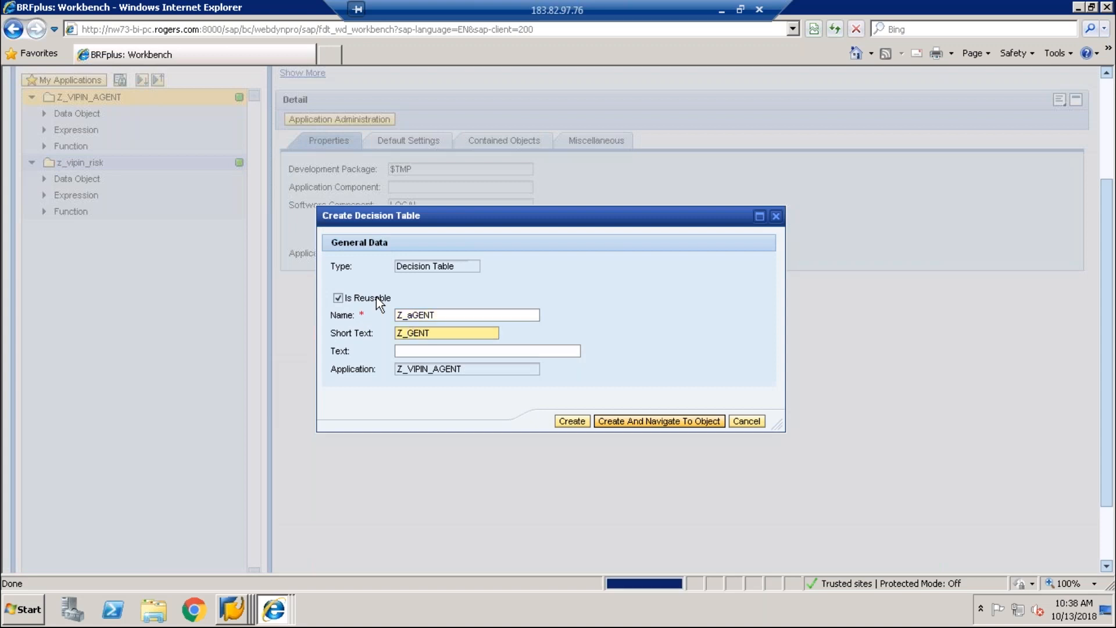
pyautogui.press('Return')
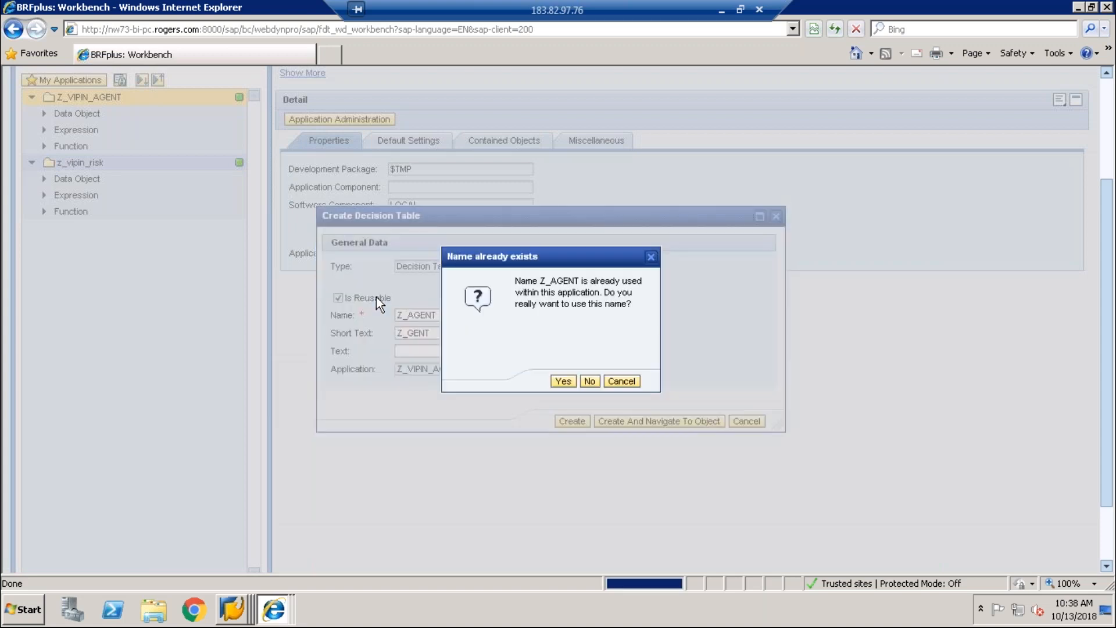
pyautogui.click(563, 384)
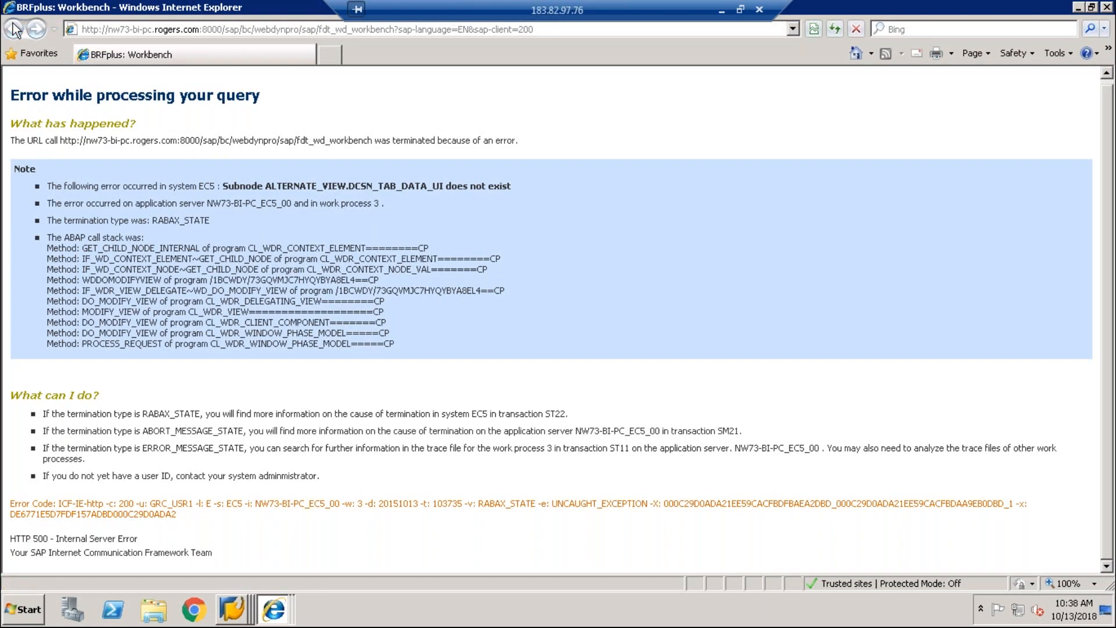
# Step: Switch to SAP GUI and go back from the generation log to the Generate MSMP Rule form
pyautogui.click(277, 611)
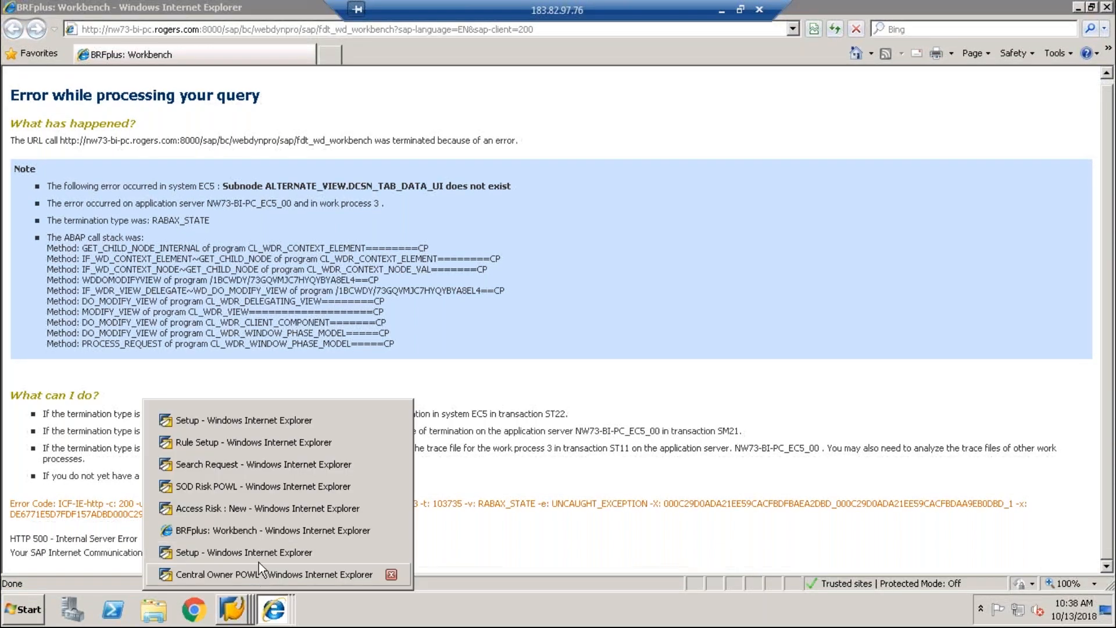
pyautogui.click(234, 609)
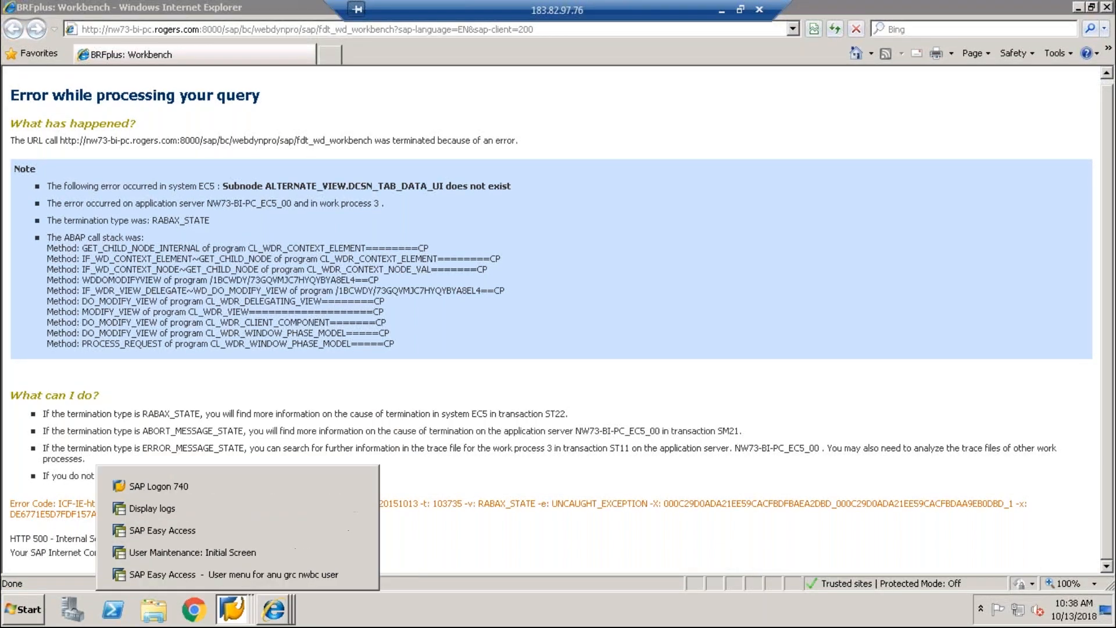
pyautogui.click(235, 573)
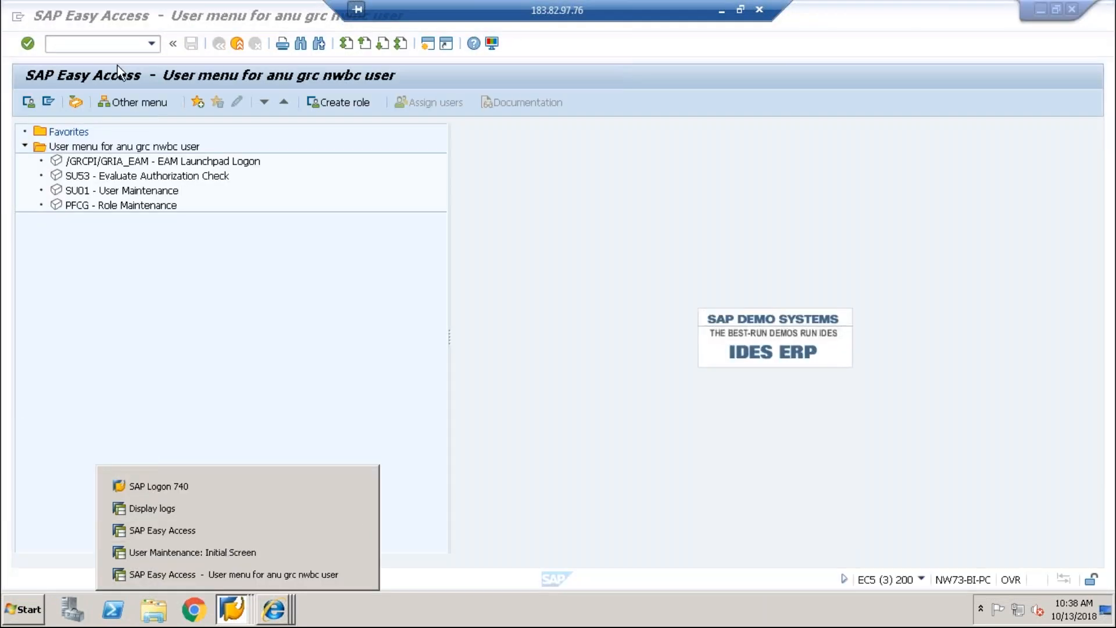
pyautogui.click(145, 504)
pyautogui.click(218, 43)
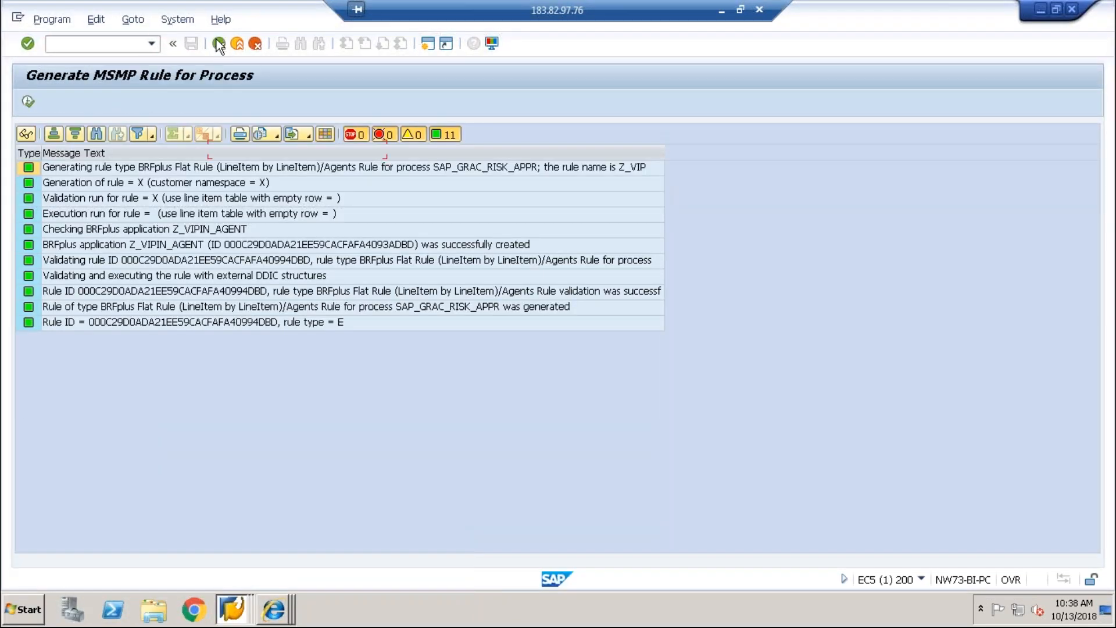
# Step: Change the Rule ID and group name from Z_VIPIN_AGENT to Z_VIP_AGENT
pyautogui.click(293, 185)
pyautogui.press('BackSpace')
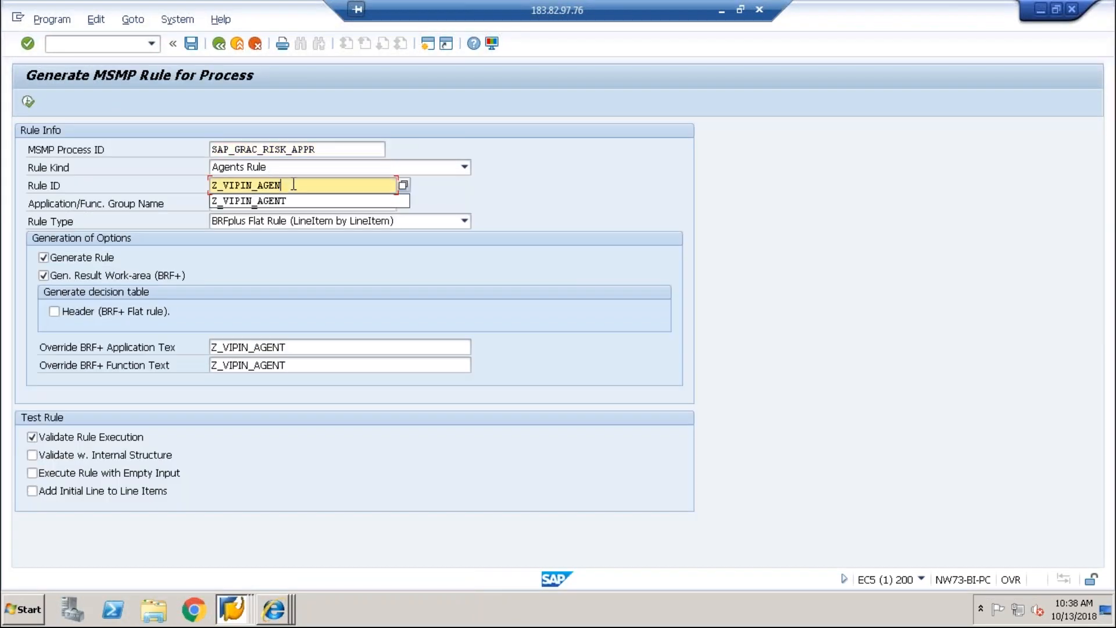
pyautogui.press('BackSpace')
pyautogui.press('BackSpace')
pyautogui.press('BackSpace')
pyautogui.press('BackSpace')
pyautogui.press('BackSpace')
pyautogui.press('BackSpace')
pyautogui.press('BackSpace')
pyautogui.press('BackSpace')
pyautogui.write('P')
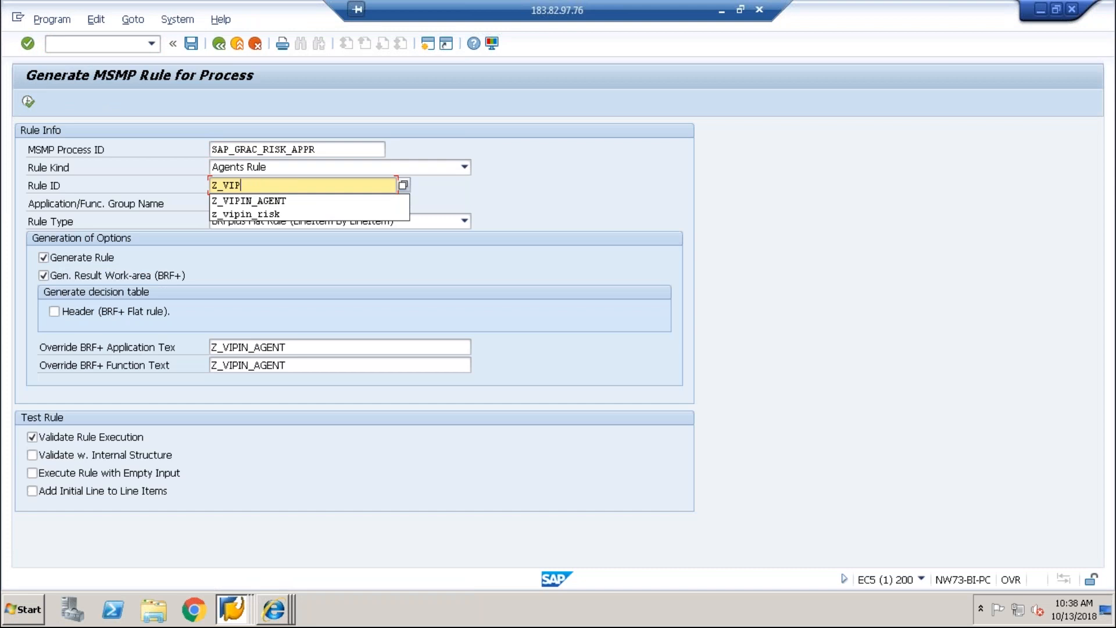
pyautogui.write('_AGENT')
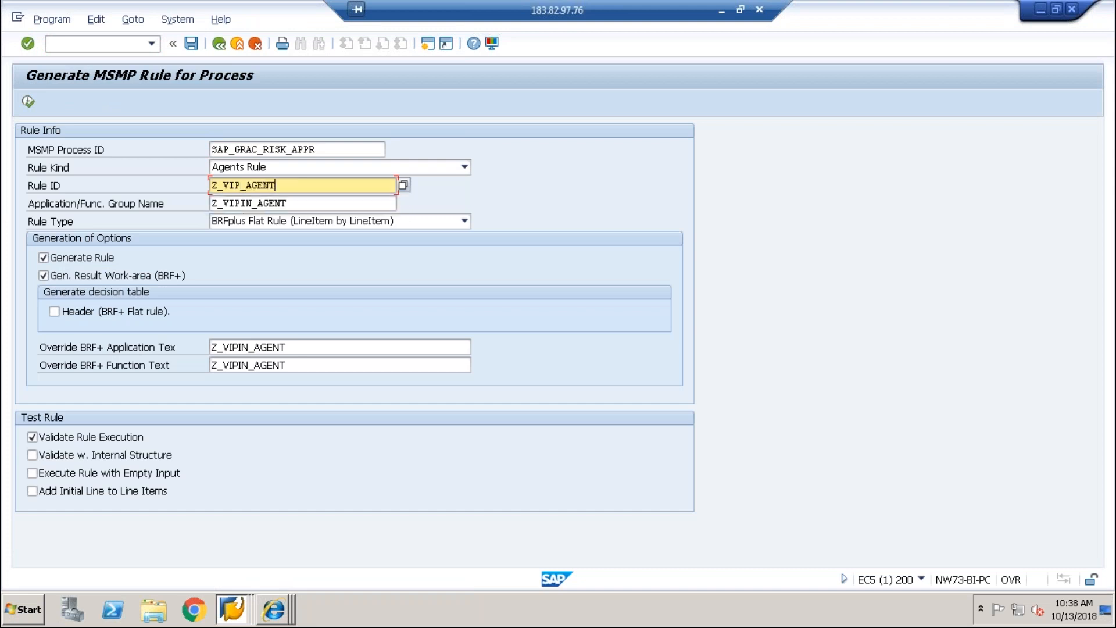
pyautogui.moveTo(290, 204); pyautogui.dragTo(243, 204)
pyautogui.press('BackSpace')
pyautogui.write('_AGENT')
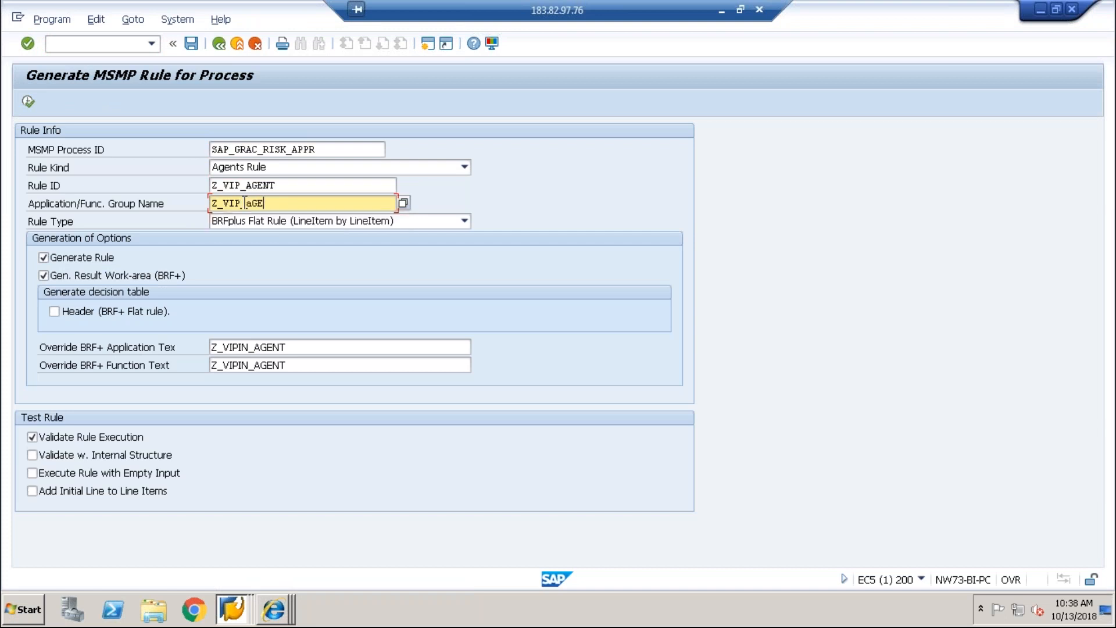
pyautogui.press('BackSpace')
pyautogui.press('BackSpace')
pyautogui.press('BackSpace')
pyautogui.press('BackSpace')
pyautogui.press('BackSpace')
pyautogui.write('AGENT')
# Step: Set the application and function text overrides to Z_VIP_AGENT and execute the rule generation
pyautogui.moveTo(286, 204); pyautogui.dragTo(194, 207)
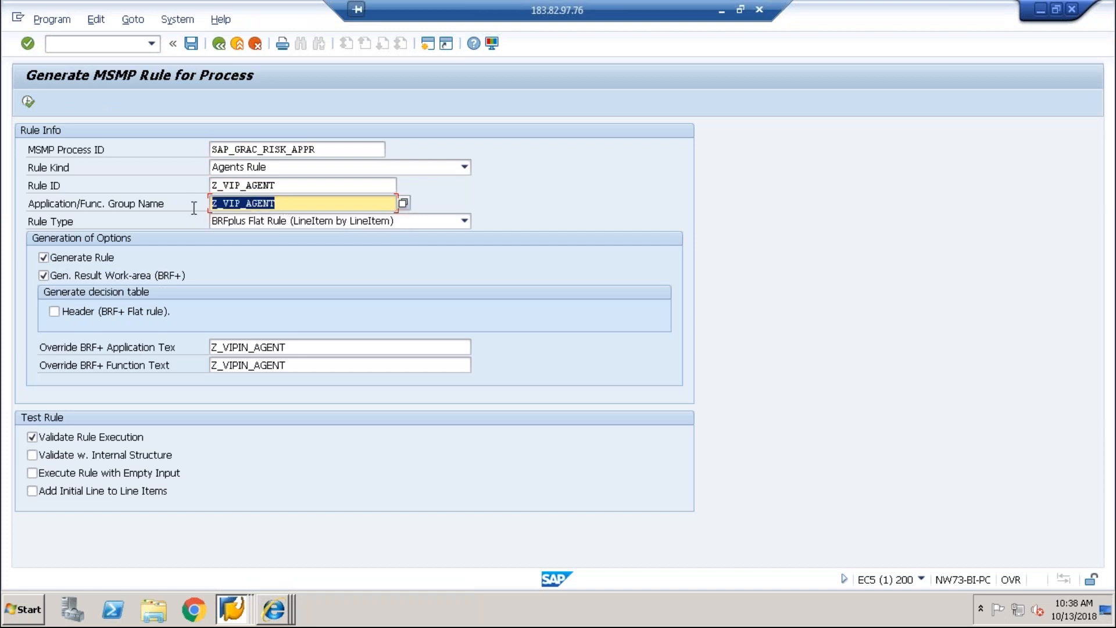
pyautogui.hotkey('ctrl', 'c')
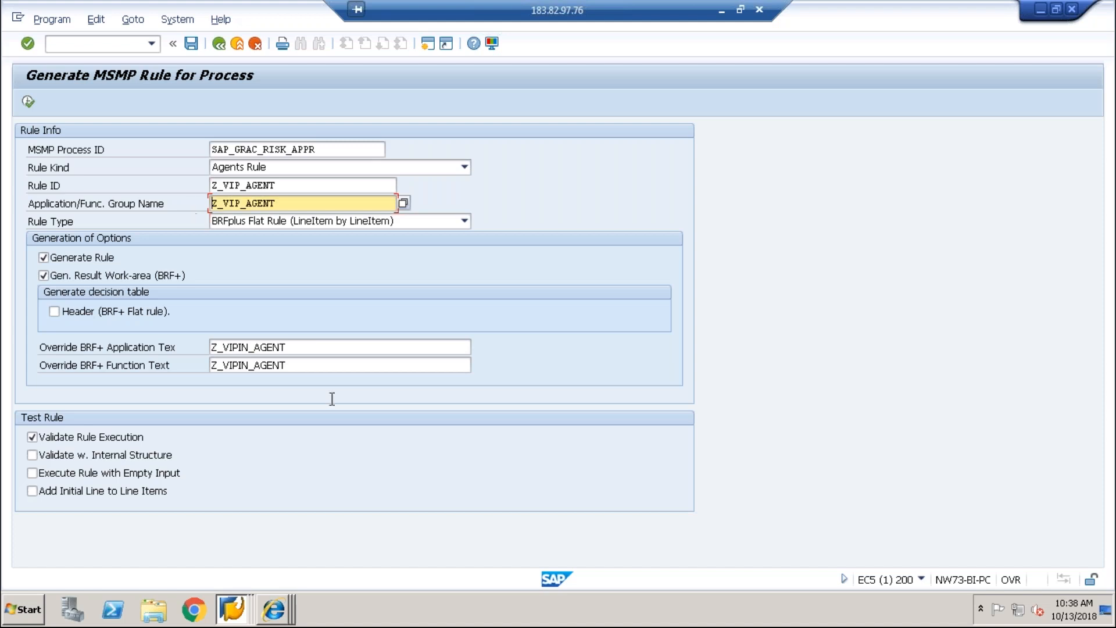
pyautogui.moveTo(314, 352); pyautogui.dragTo(190, 337)
pyautogui.press('BackSpace')
pyautogui.hotkey('ctrl', 'v')
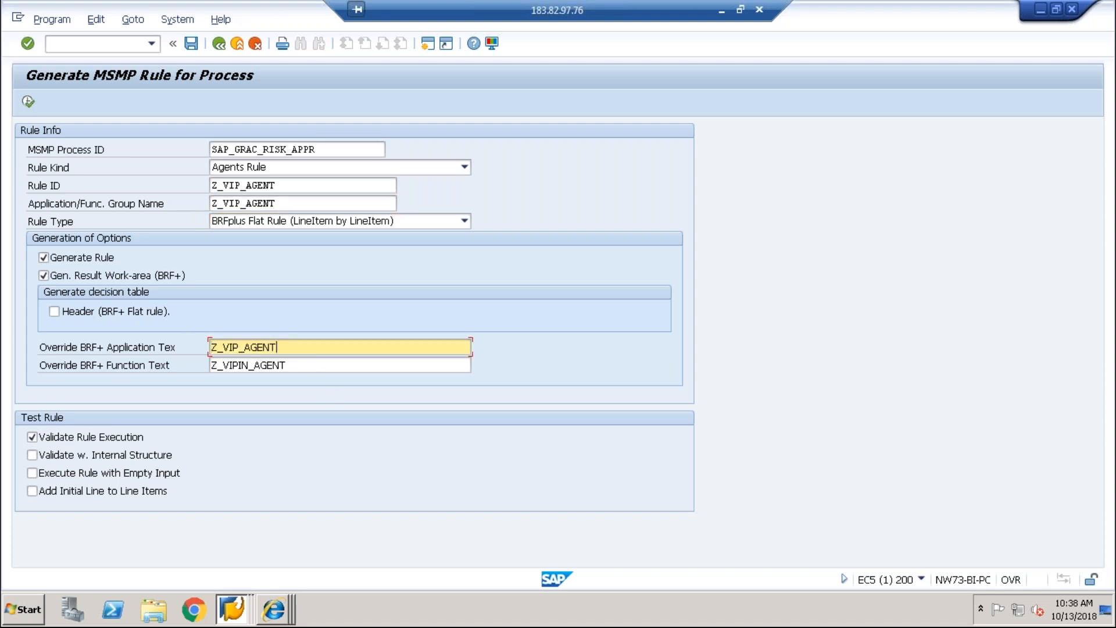
pyautogui.press('Tab')
pyautogui.moveTo(319, 364); pyautogui.dragTo(96, 365)
pyautogui.press('BackSpace')
pyautogui.hotkey('ctrl', 'v')
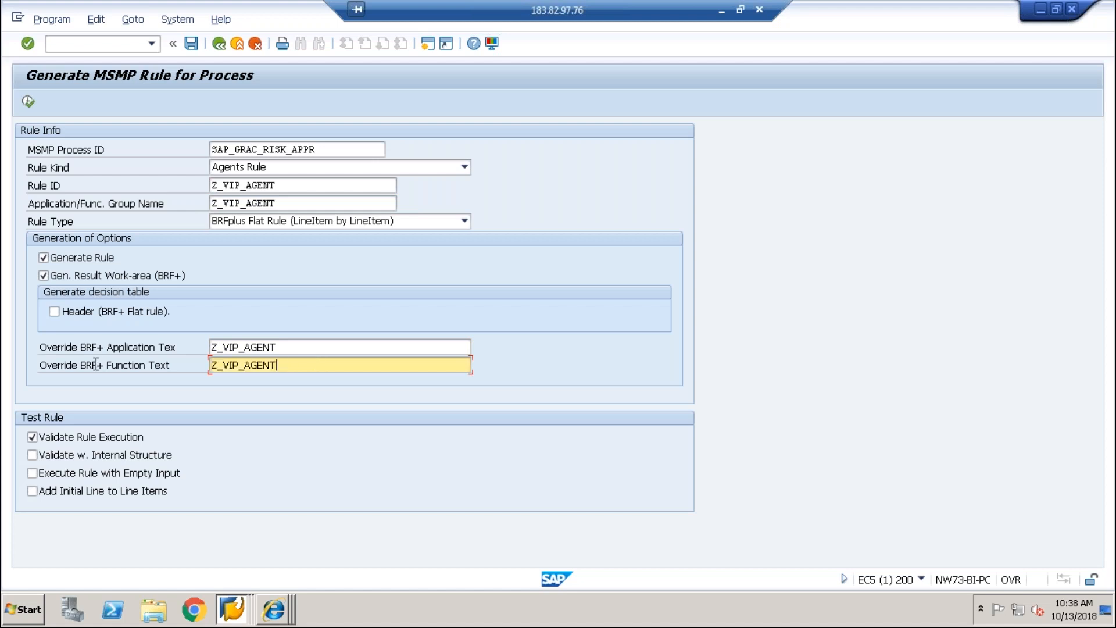
pyautogui.click(31, 102)
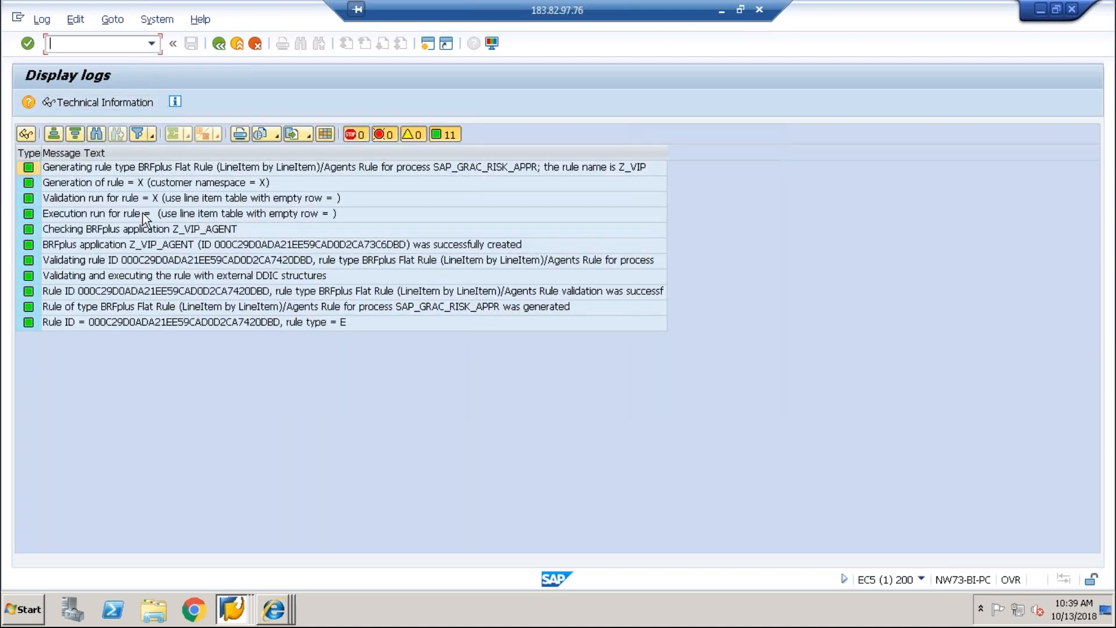
# Step: Open a new SAP session and start the BRFplus Workbench with transaction BRF
pyautogui.write('/')
pyautogui.click(434, 48)
pyautogui.write('BRF')
pyautogui.press('Return')
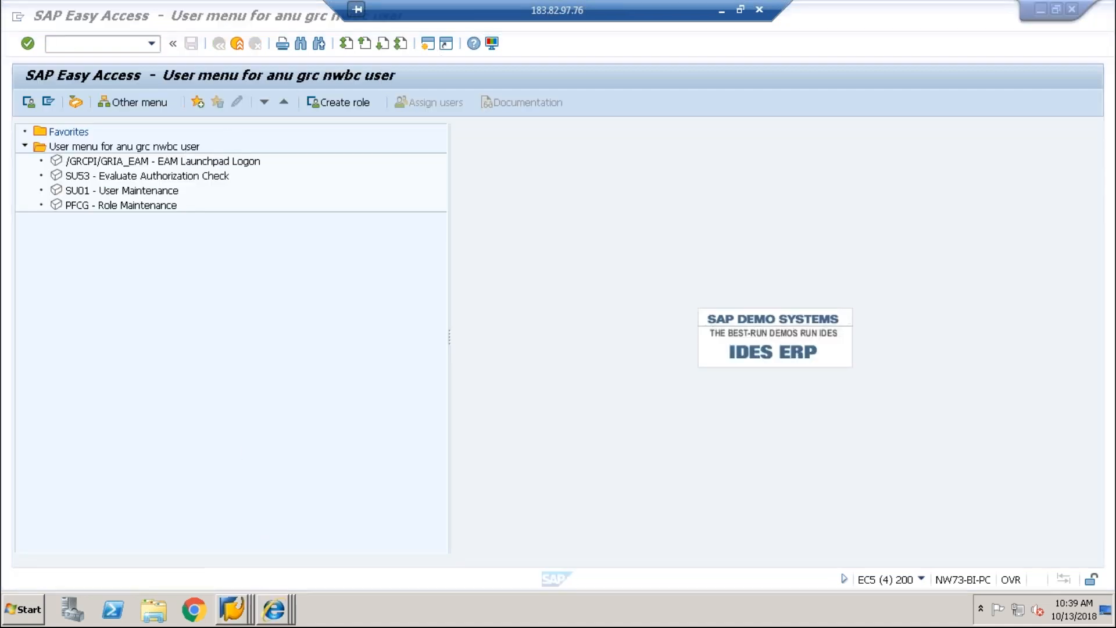
# Step: Maximize the BRFplus Workbench and delete the old Z_VIPIN_AGENT application
pyautogui.click(274, 609)
pyautogui.click(283, 574)
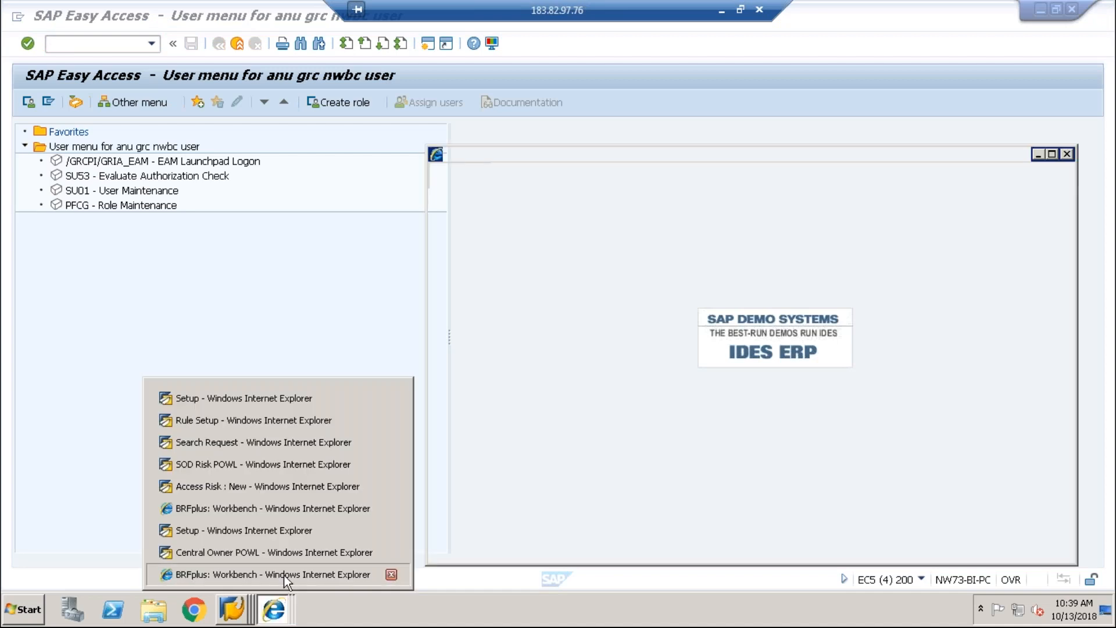
pyautogui.click(1053, 155)
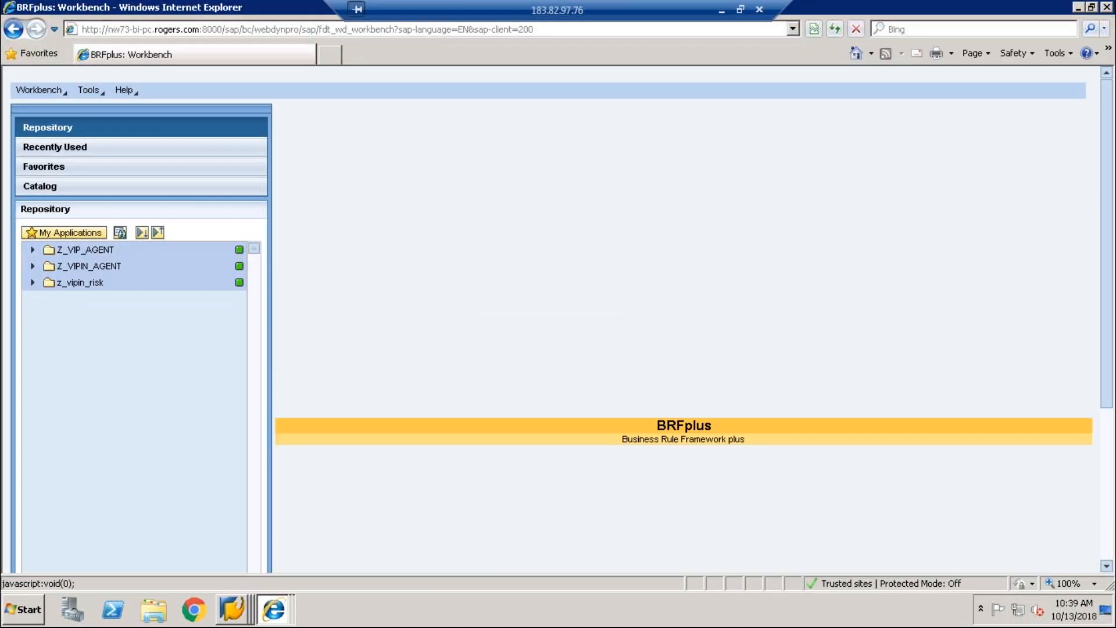
pyautogui.rightClick(65, 268)
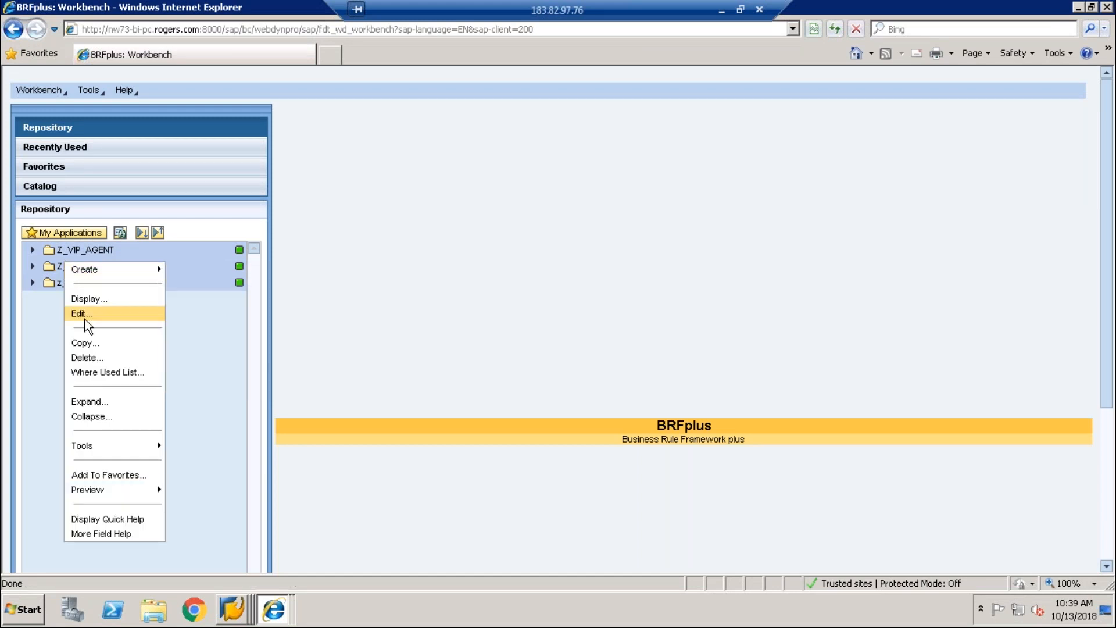
pyautogui.scroll(-3, 87, 357)
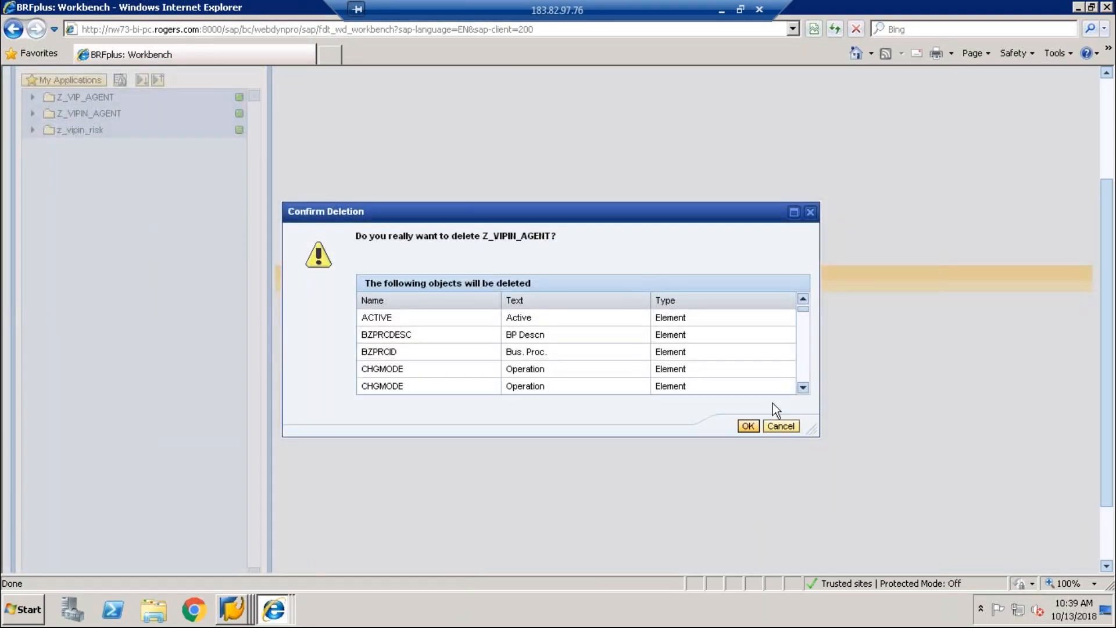
pyautogui.click(748, 426)
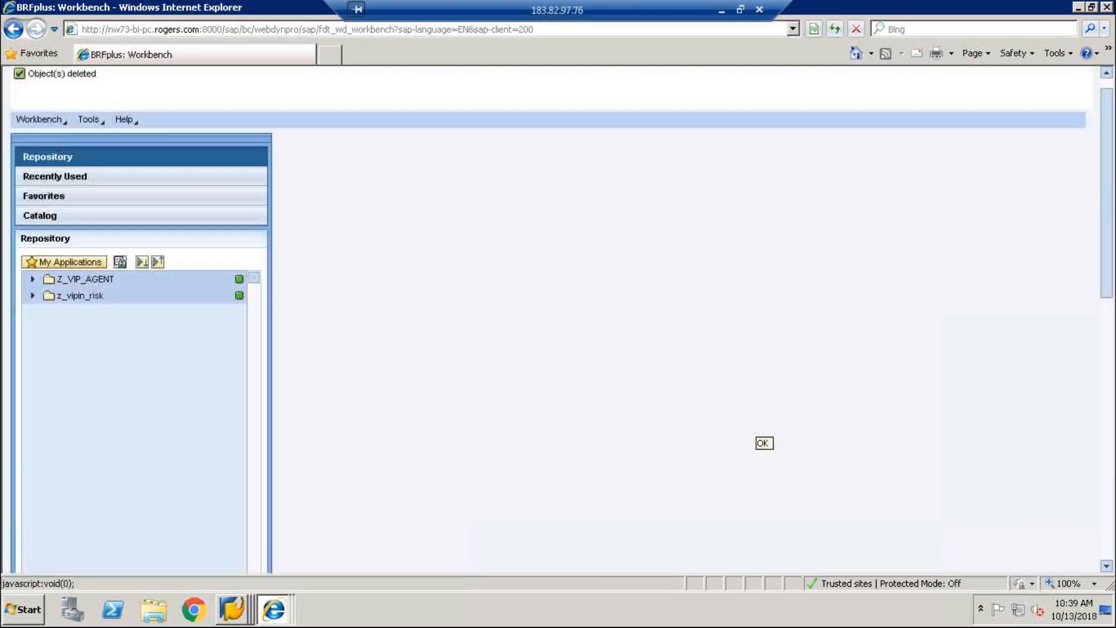
# Step: Create decision table Z_DT with short text Z_DT in application Z_VIP_AGENT
pyautogui.rightClick(94, 283)
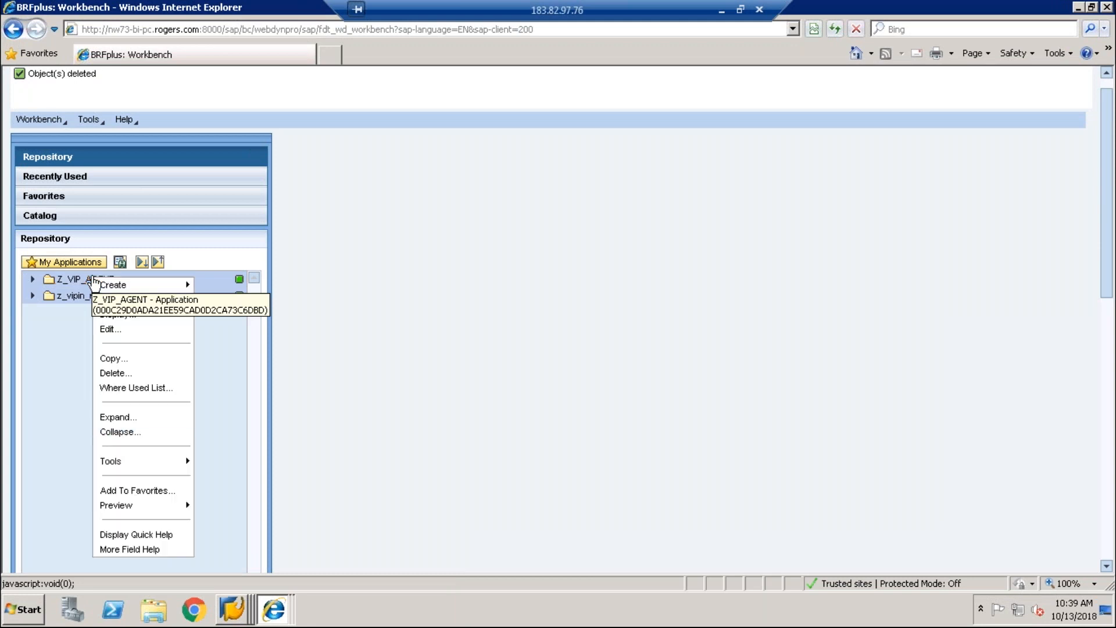
pyautogui.moveTo(117, 286)
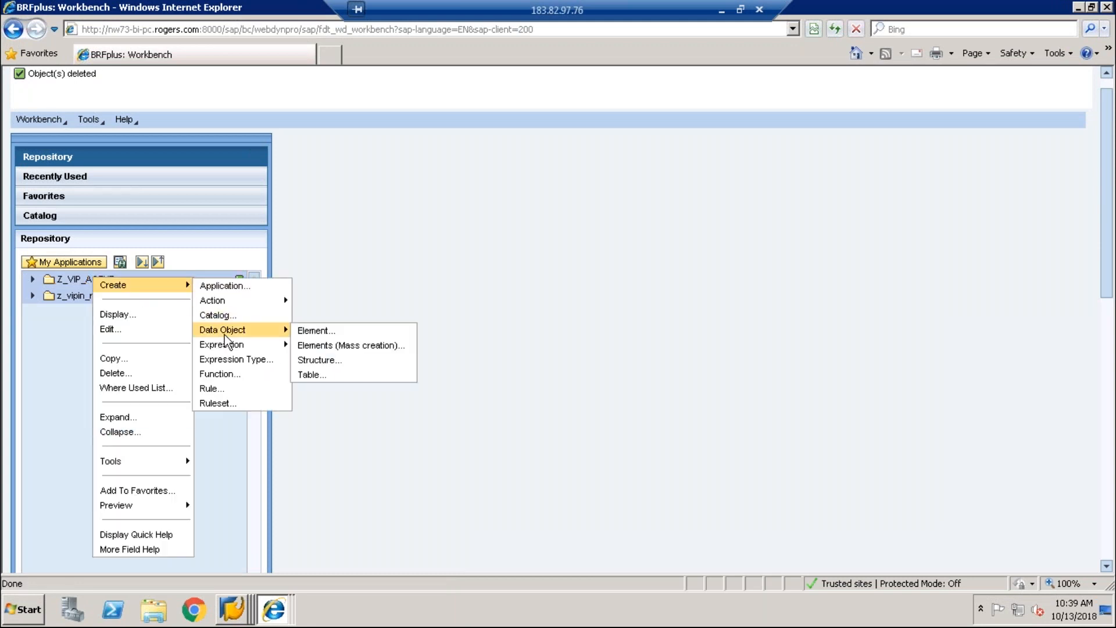
pyautogui.moveTo(236, 344)
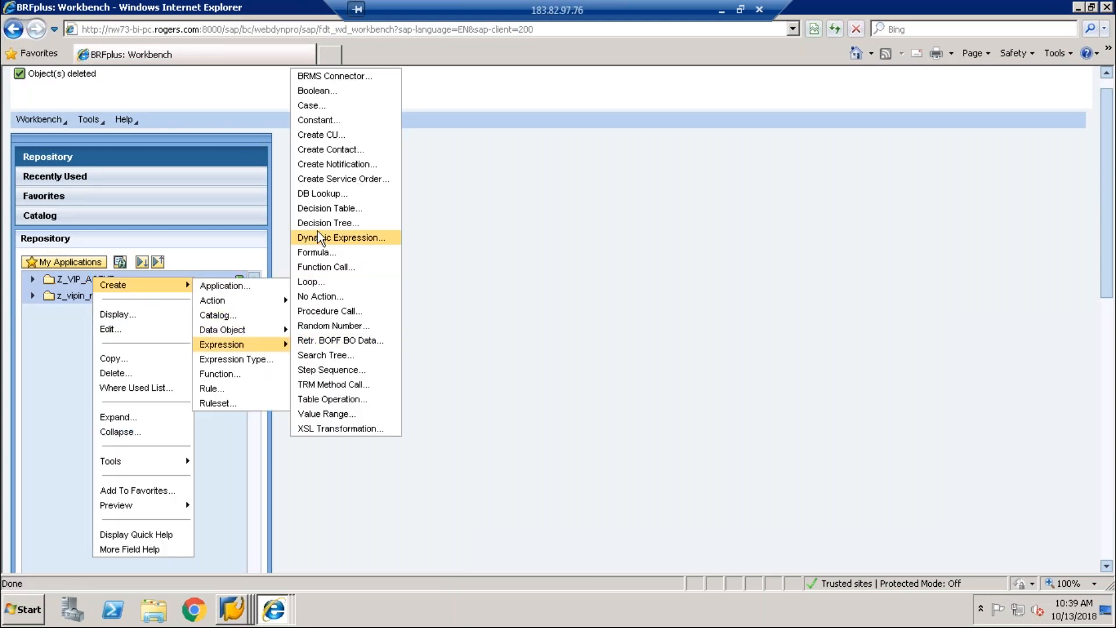
pyautogui.click(324, 209)
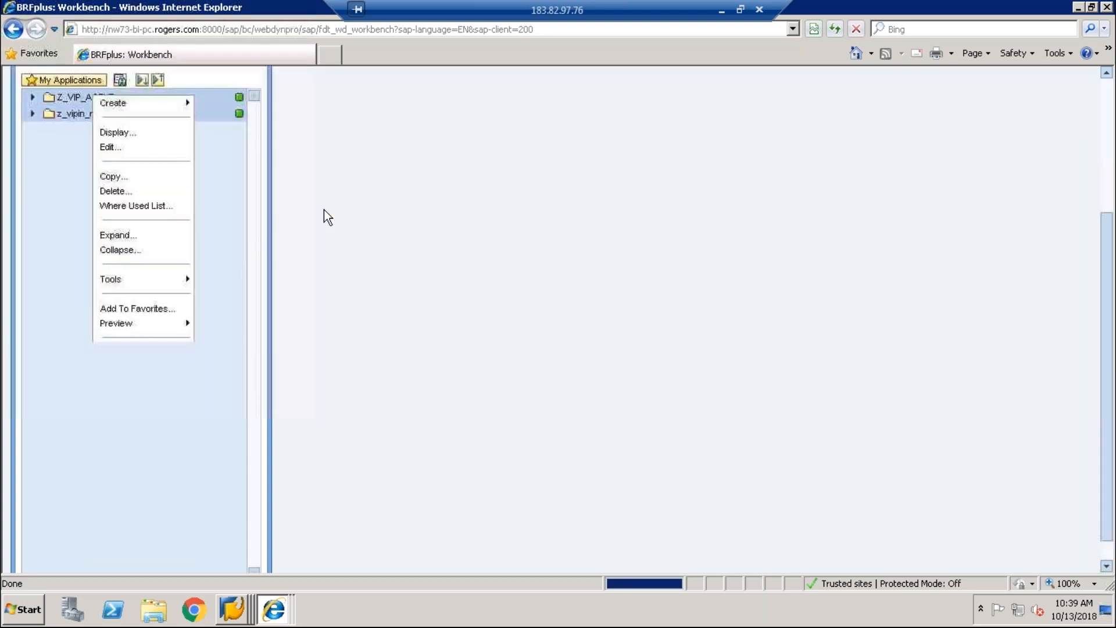
pyautogui.write('Z_D')
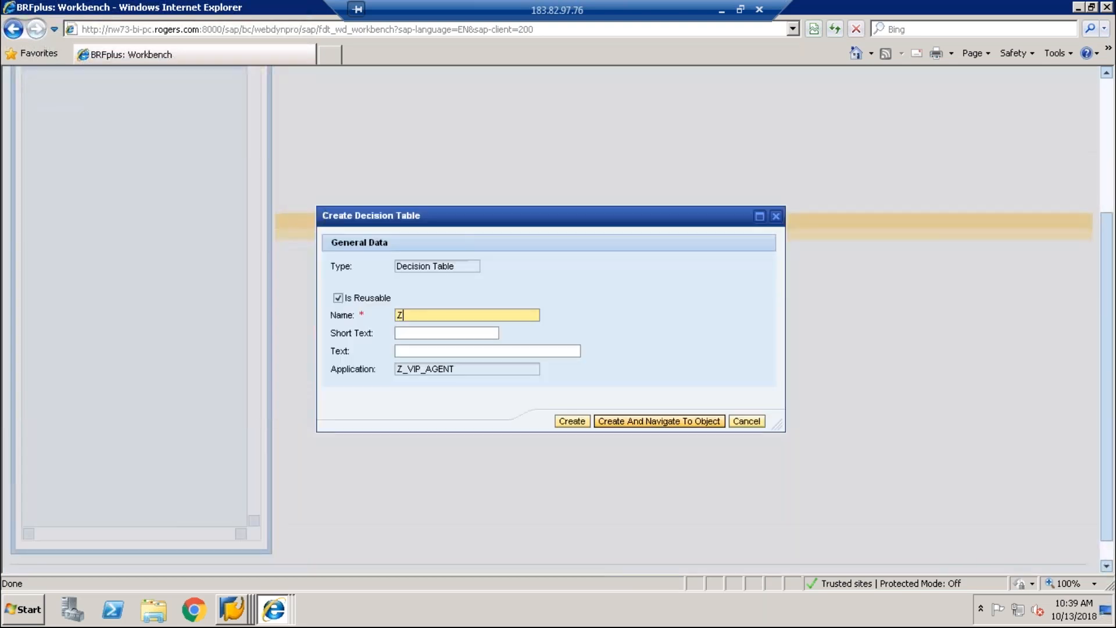
pyautogui.write('T')
pyautogui.press('Tab')
pyautogui.write('Z_')
pyautogui.press('BackSpace')
pyautogui.press('BackSpace')
pyautogui.write('Z_DT')
pyautogui.click(631, 420)
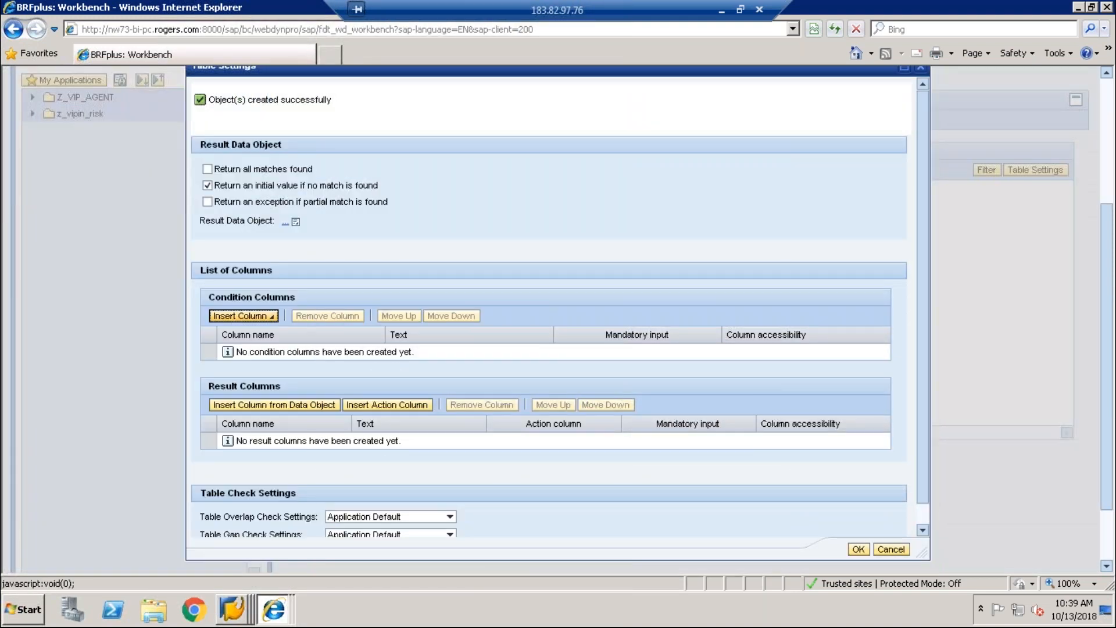
# Step: Add RISKID from SOD_RISK_ATT as the Risk ID condition column
pyautogui.click(270, 316)
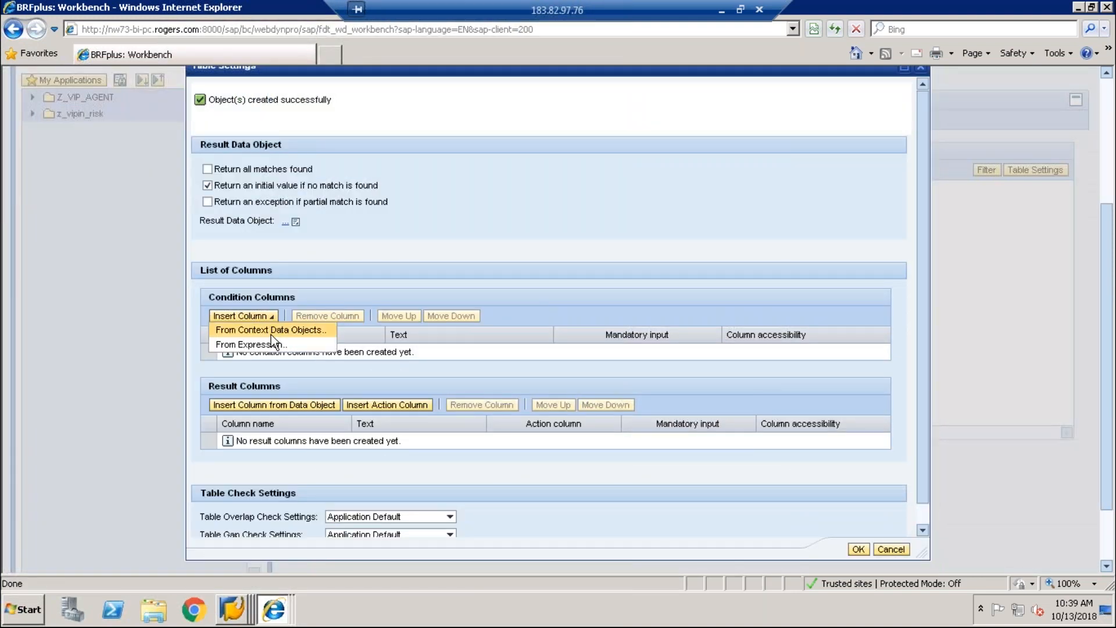
pyautogui.click(271, 336)
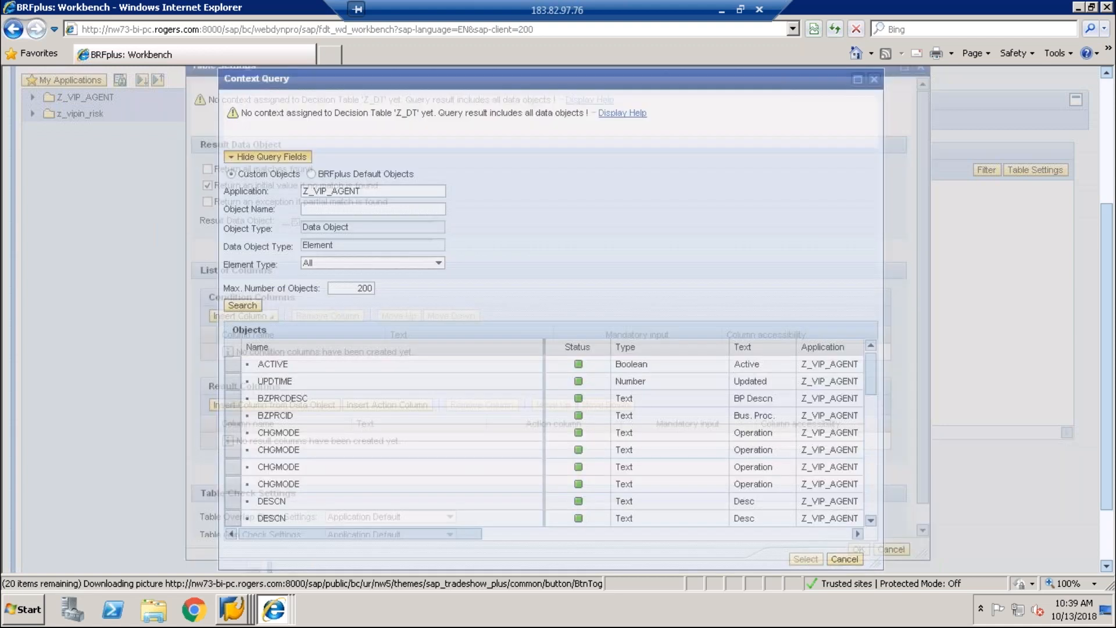
pyautogui.moveTo(871, 372); pyautogui.dragTo(872, 511)
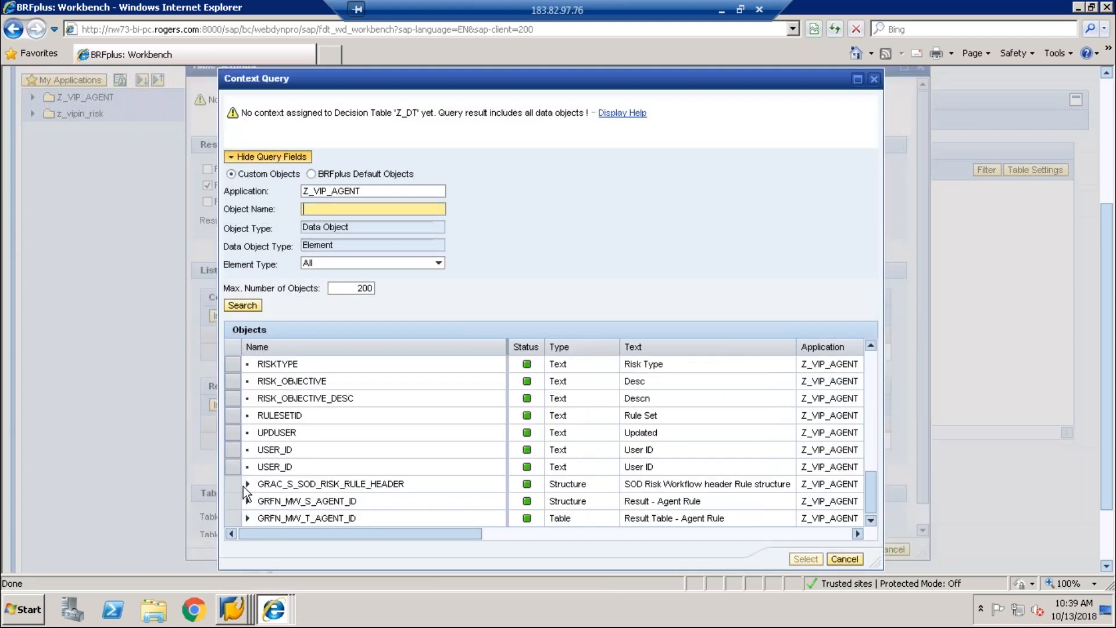
pyautogui.click(247, 484)
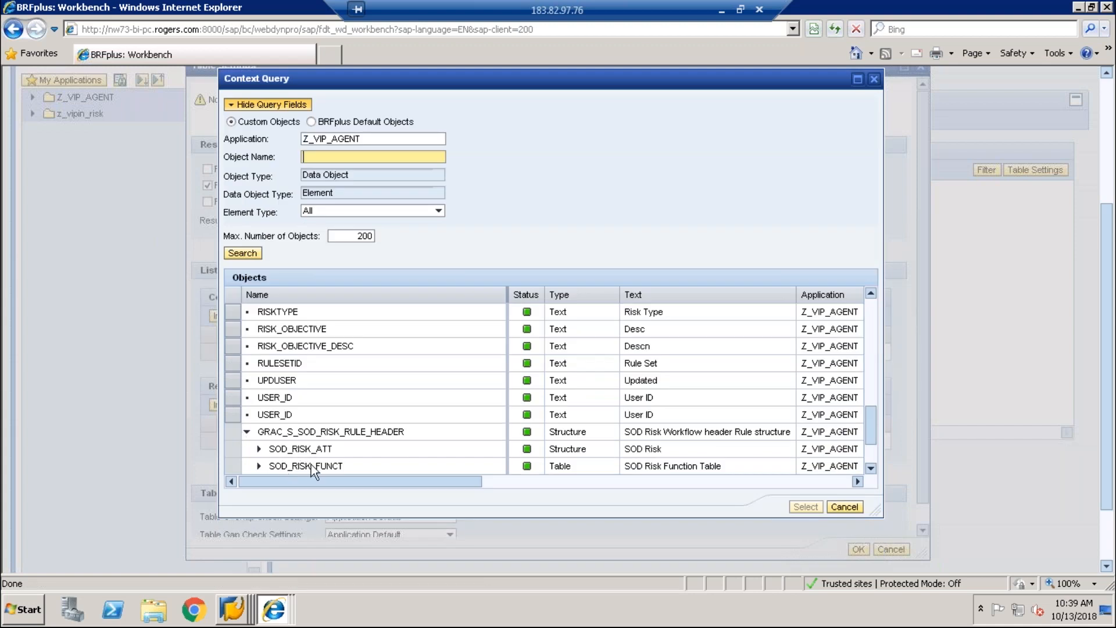
pyautogui.click(259, 449)
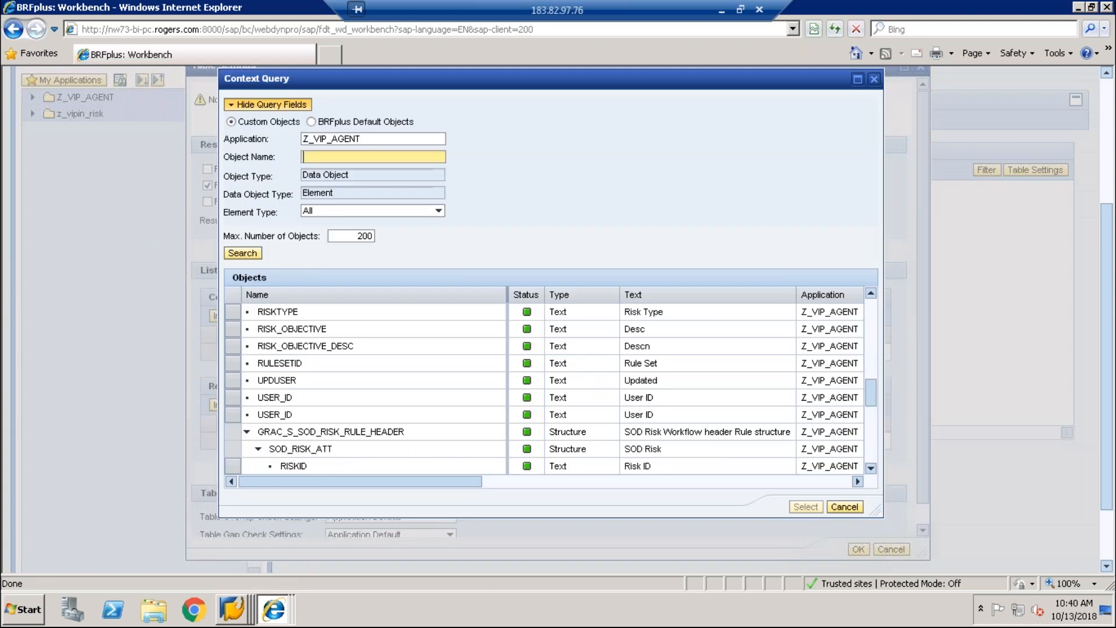
pyautogui.click(294, 466)
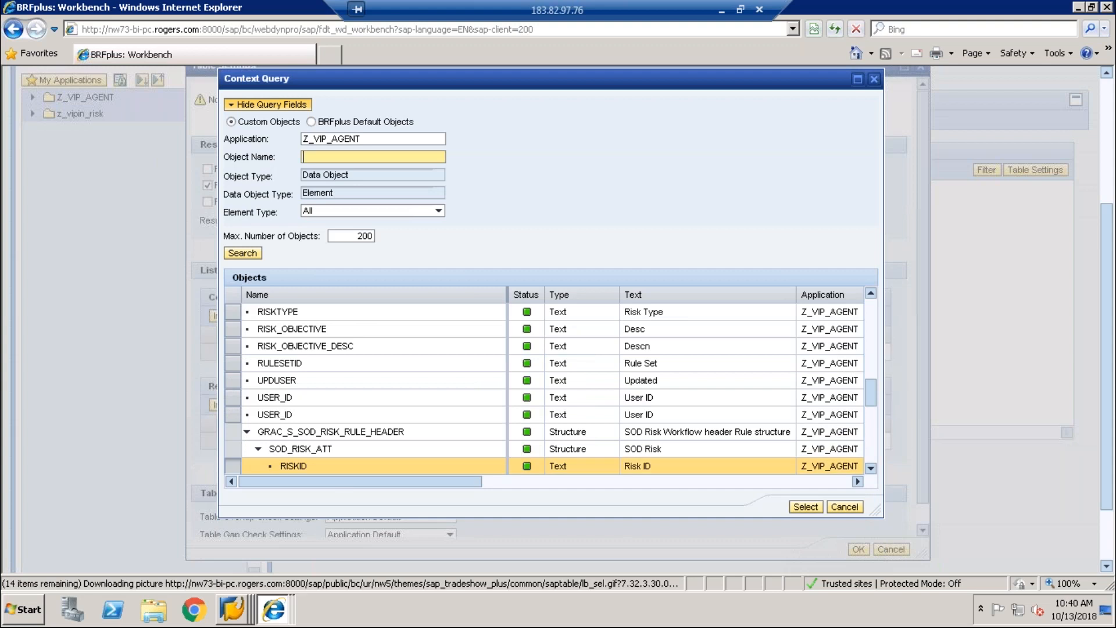
pyautogui.click(806, 507)
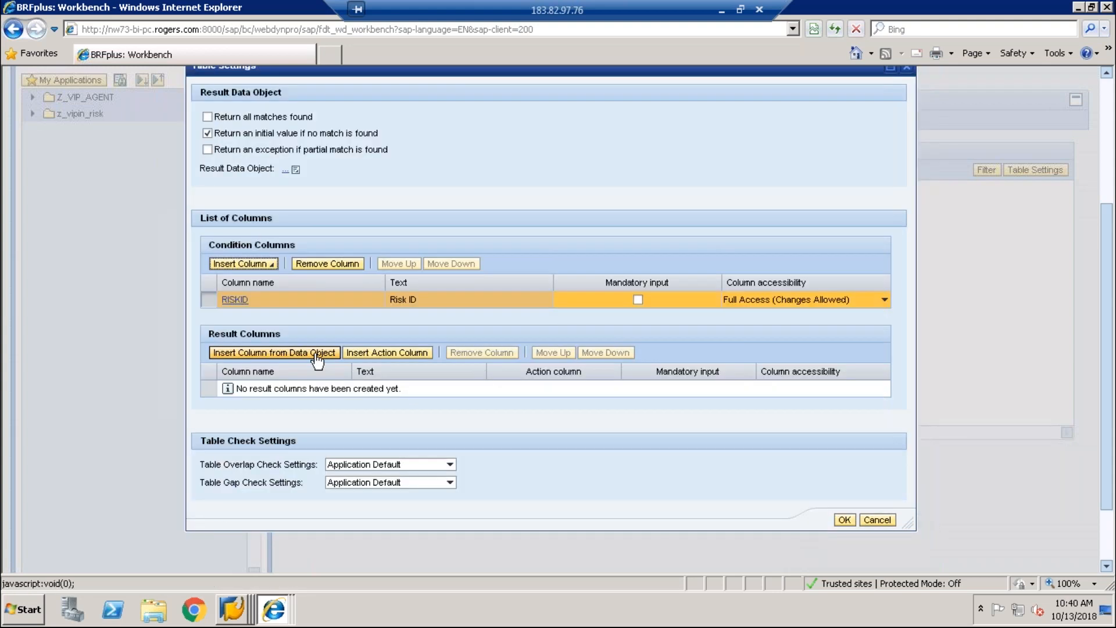
# Step: Add USER_ID from GRFN_MW_T_AGENT_ID as the result column and close table settings
pyautogui.click(286, 169)
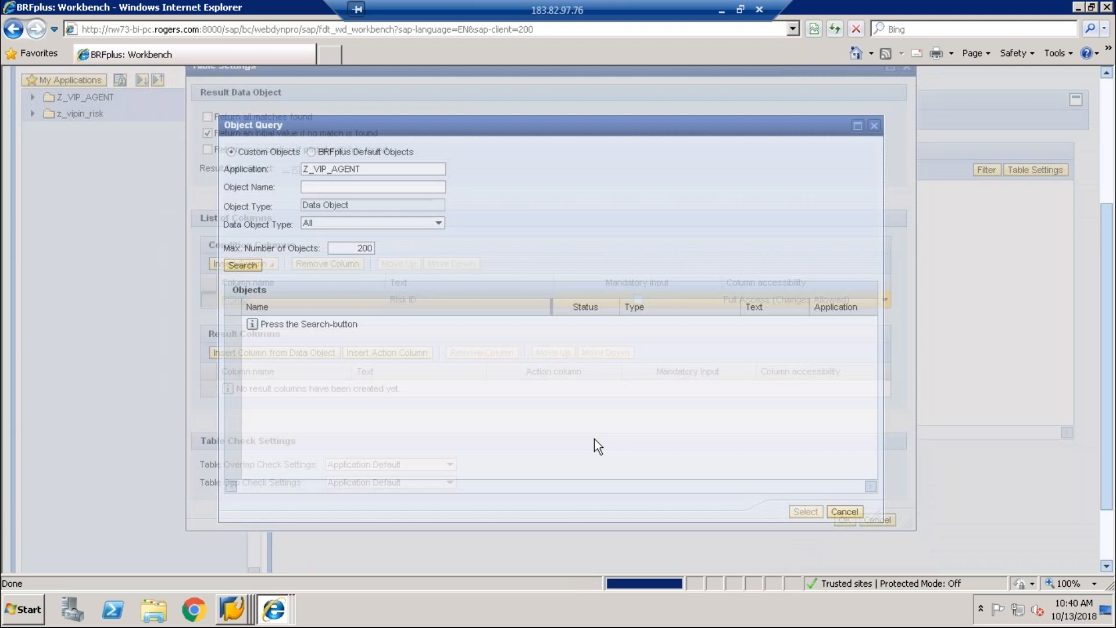
pyautogui.click(243, 265)
pyautogui.moveTo(871, 351); pyautogui.dragTo(885, 471)
pyautogui.moveTo(871, 398); pyautogui.dragTo(882, 484)
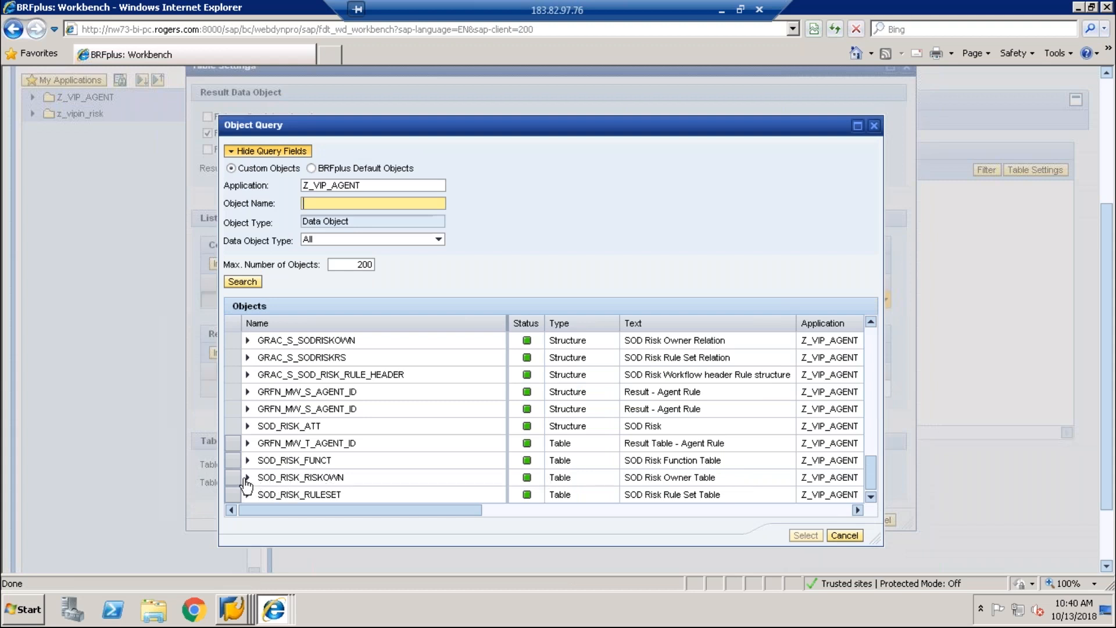
pyautogui.click(248, 445)
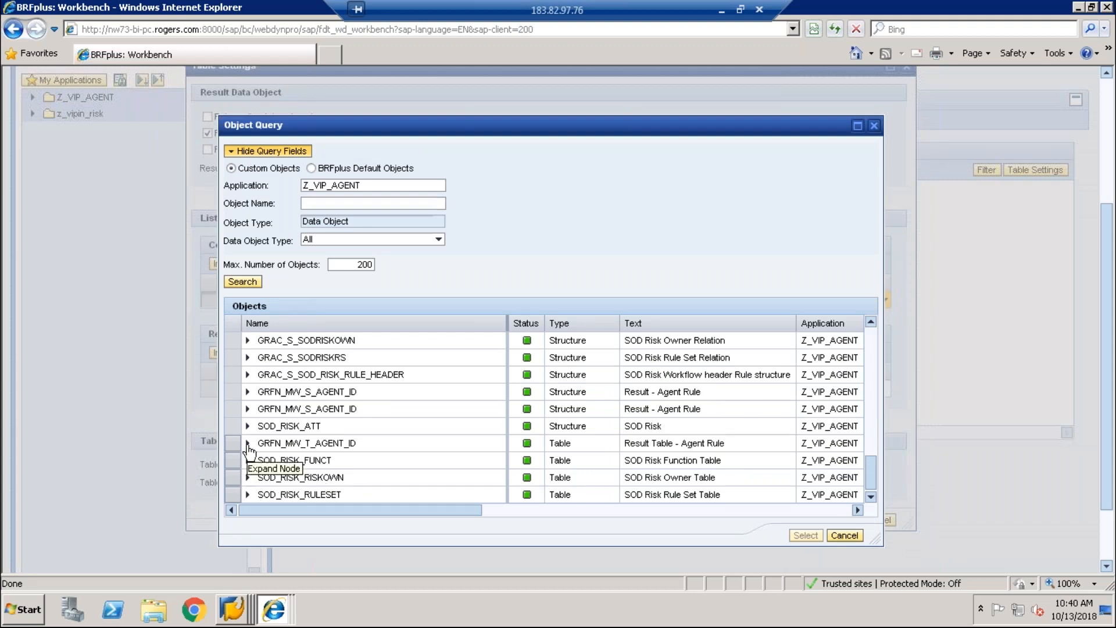
pyautogui.click(259, 460)
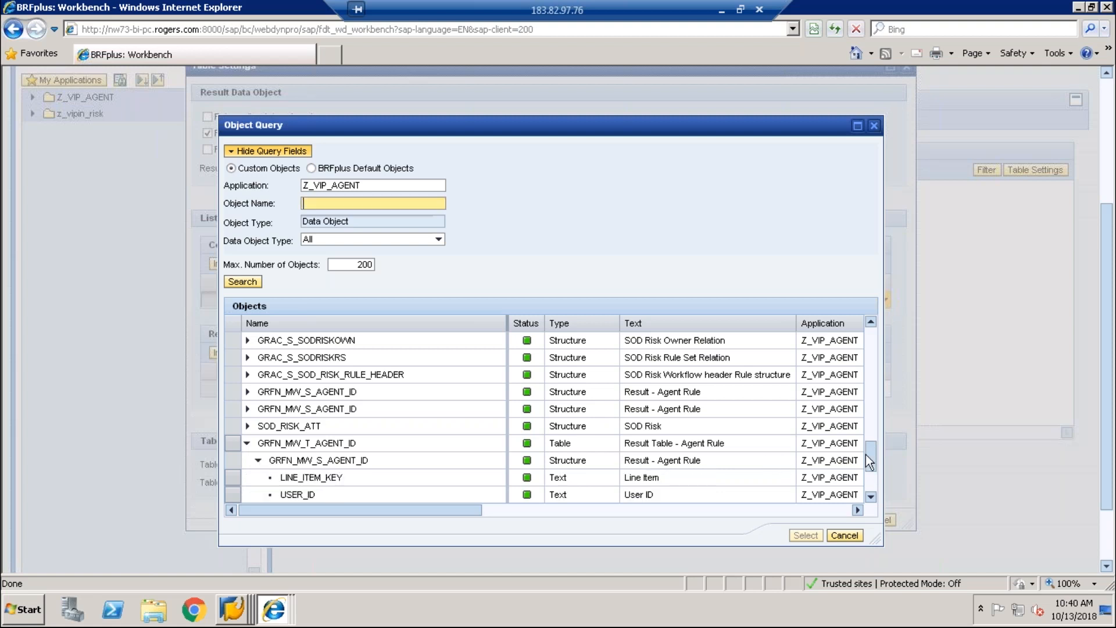
pyautogui.moveTo(867, 456); pyautogui.dragTo(870, 474)
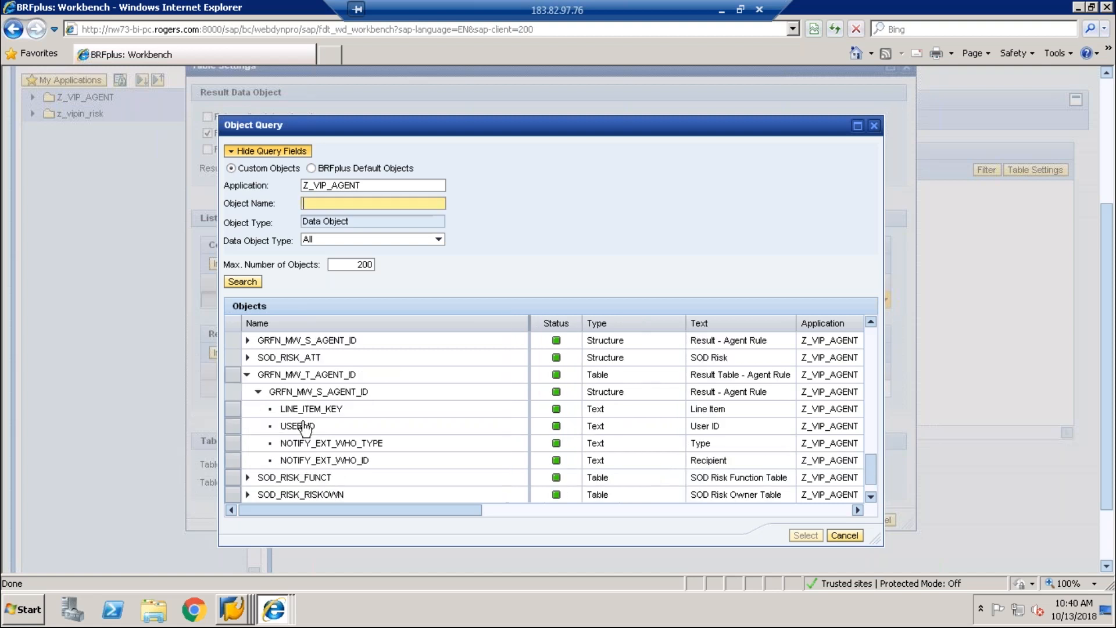
pyautogui.click(302, 428)
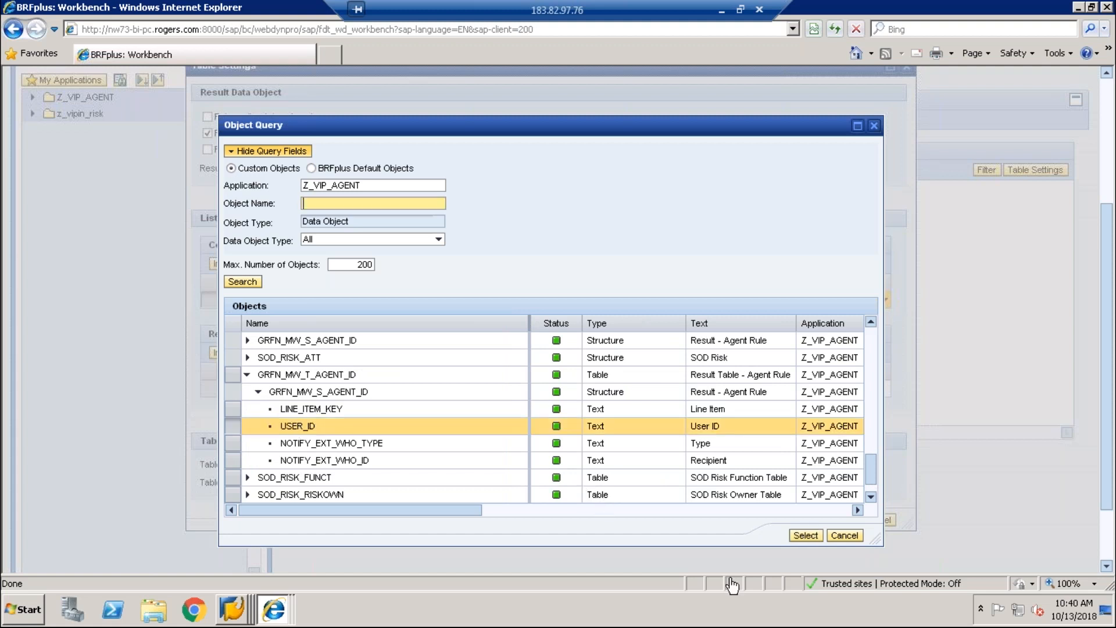
pyautogui.click(802, 539)
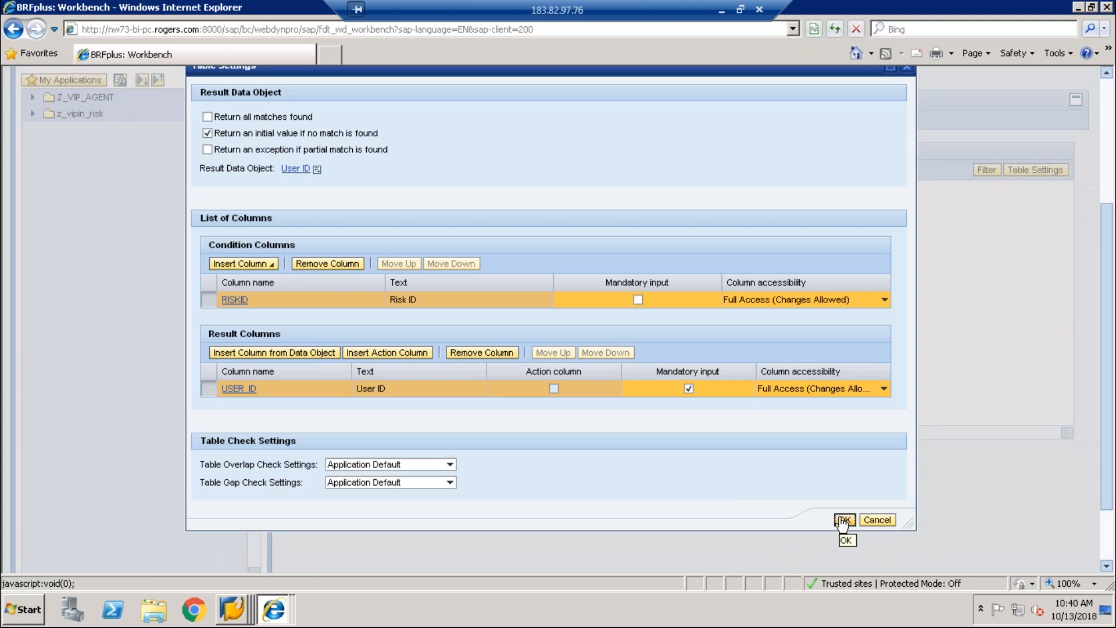
pyautogui.click(843, 521)
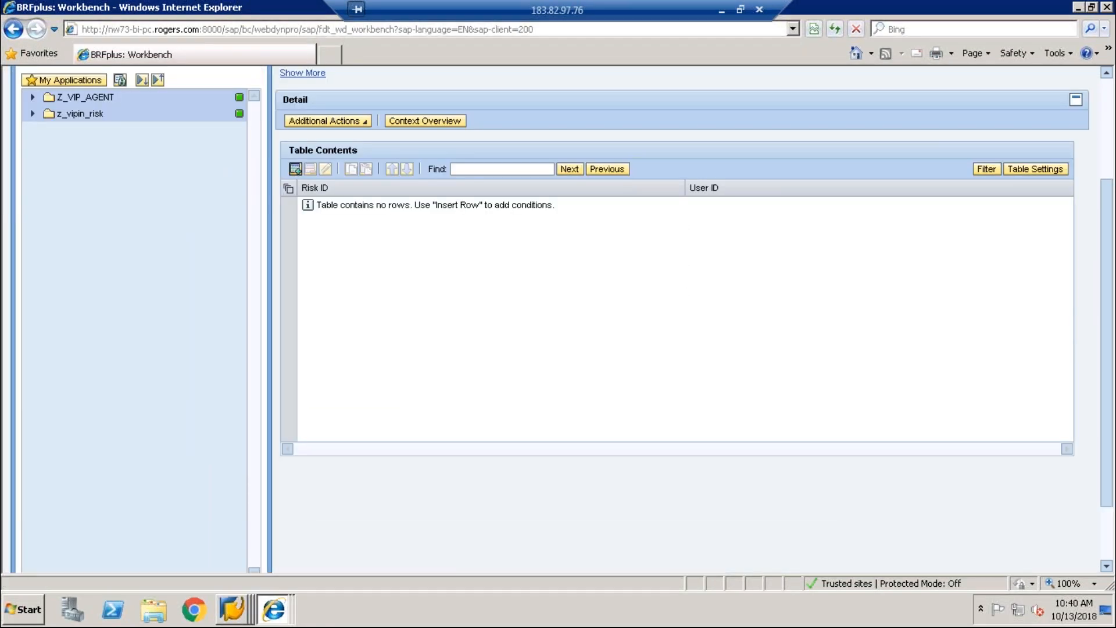
# Step: Insert a new row with Risk ID condition BS001
pyautogui.click(295, 169)
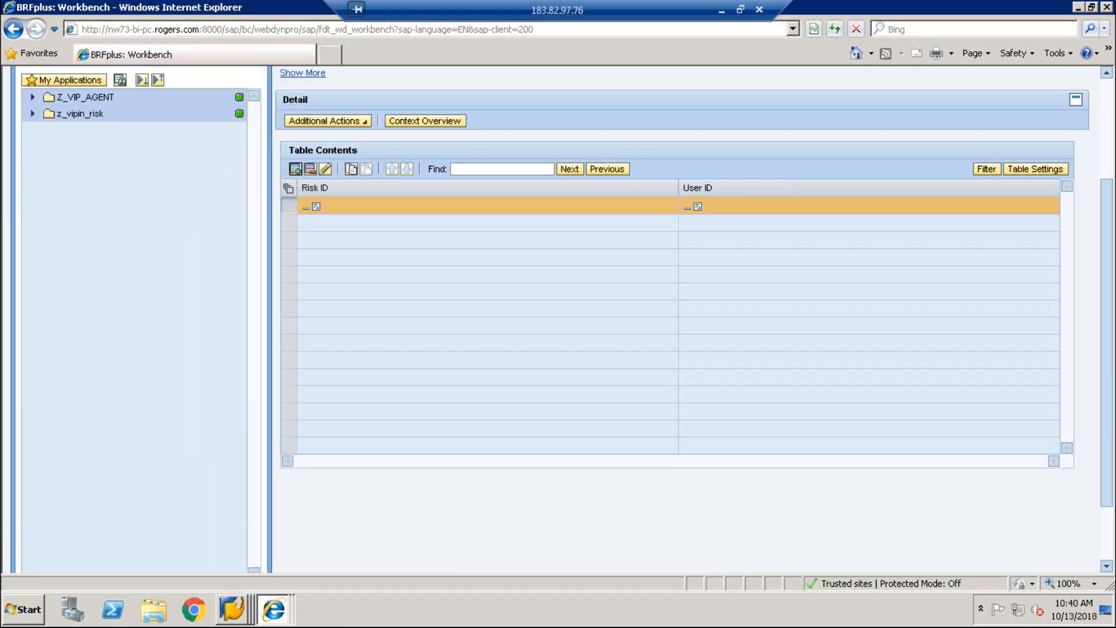
pyautogui.click(316, 207)
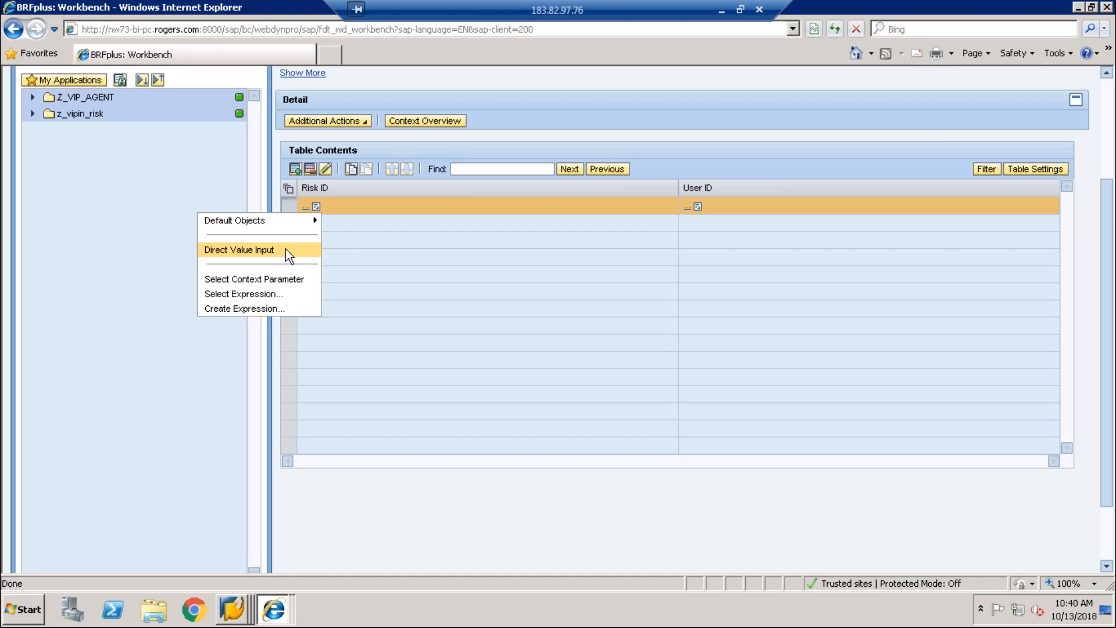
pyautogui.click(285, 249)
pyautogui.write('BS001')
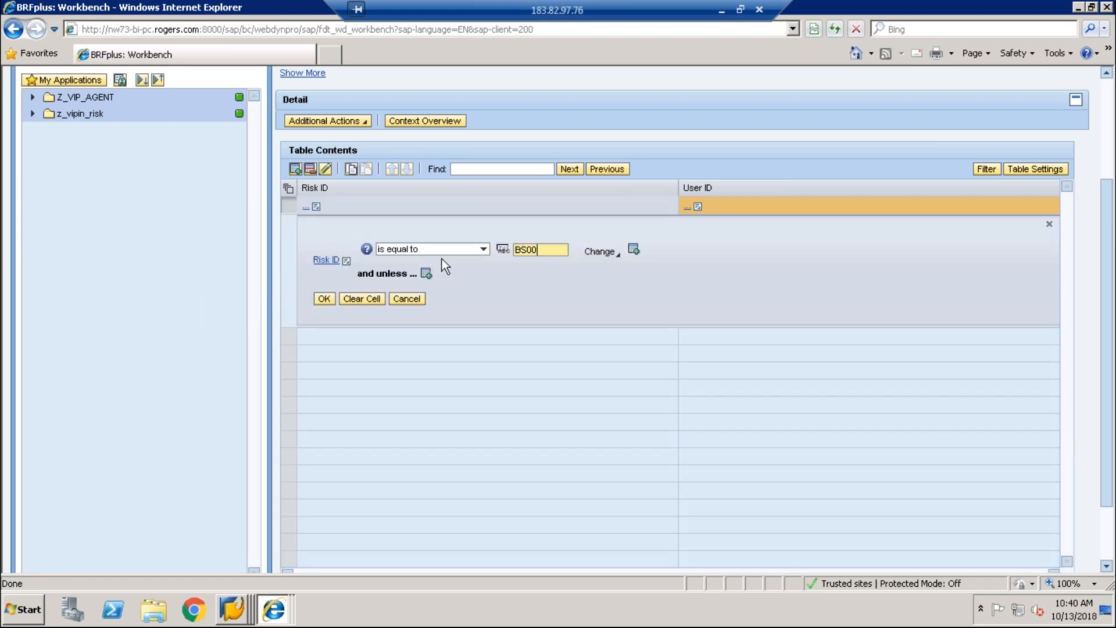
pyautogui.click(323, 299)
# Step: Set the row's User ID result to ARA_RISK, found by searching ARA*
pyautogui.click(696, 206)
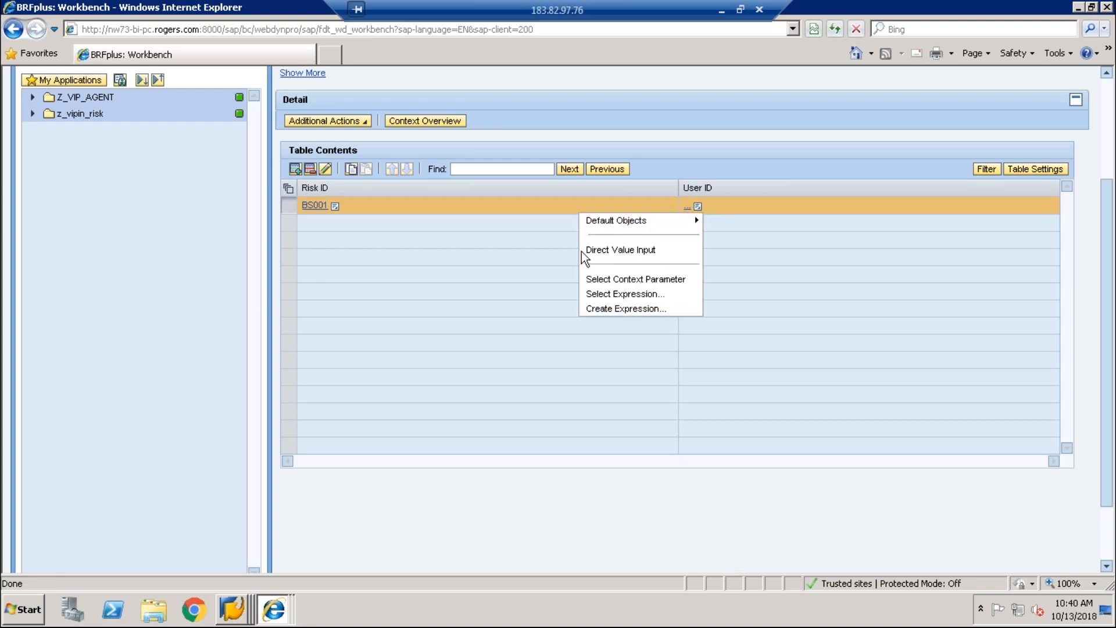
pyautogui.click(592, 250)
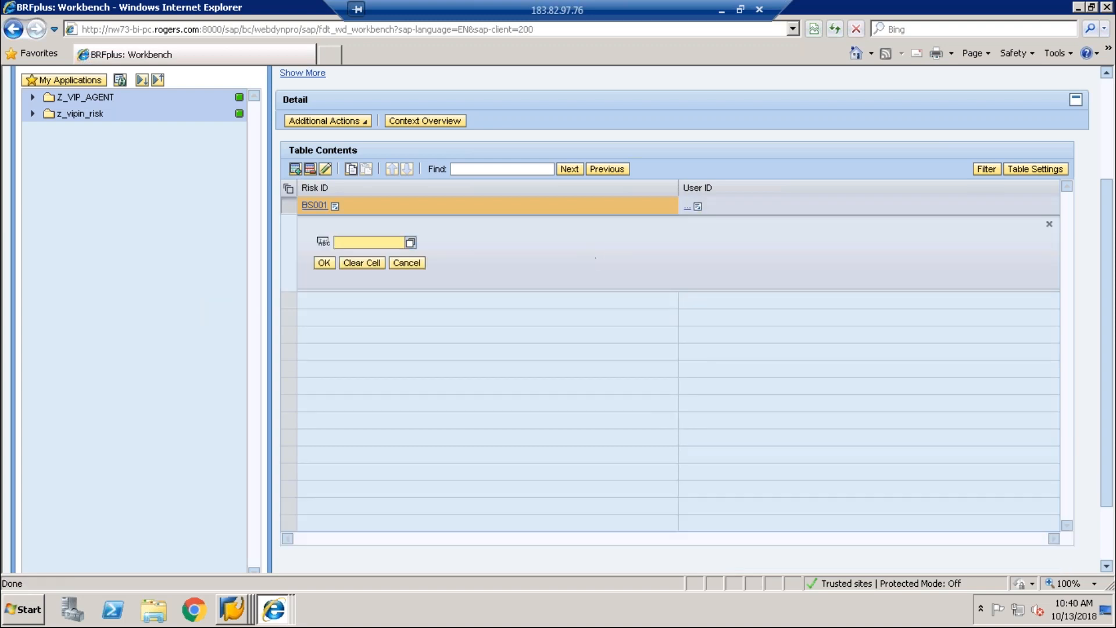
pyautogui.write('ARA*')
pyautogui.press('Return')
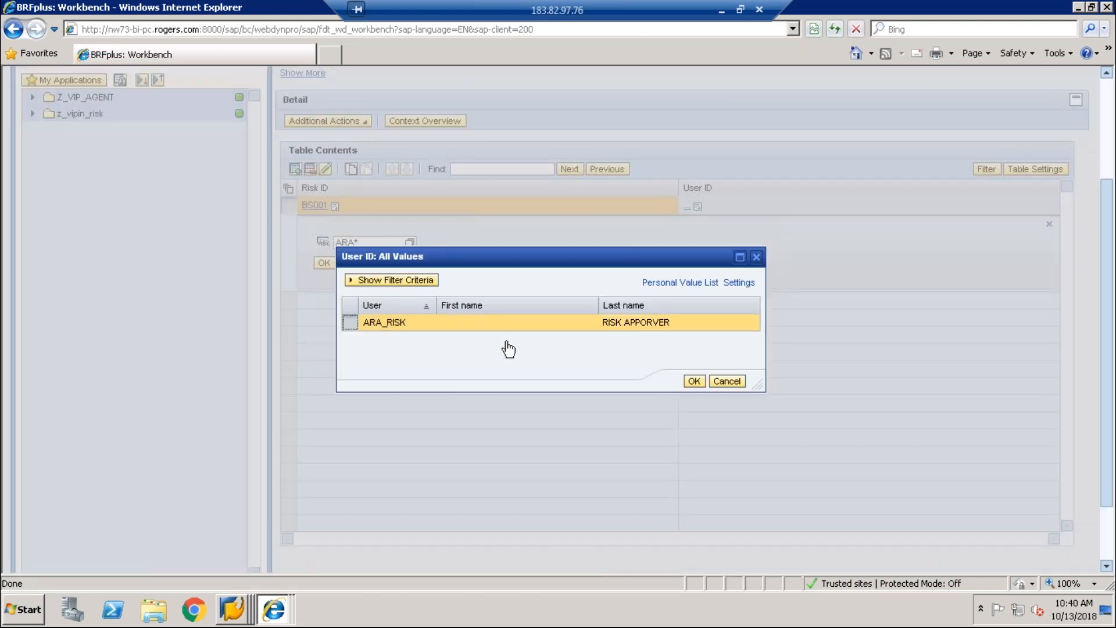
pyautogui.click(694, 382)
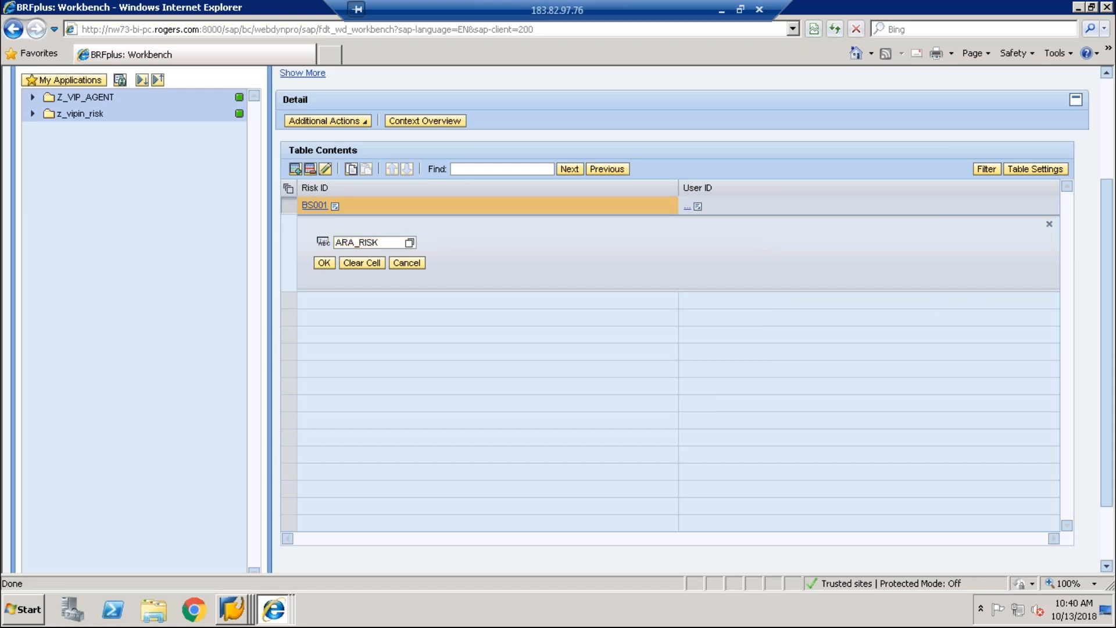
pyautogui.click(324, 263)
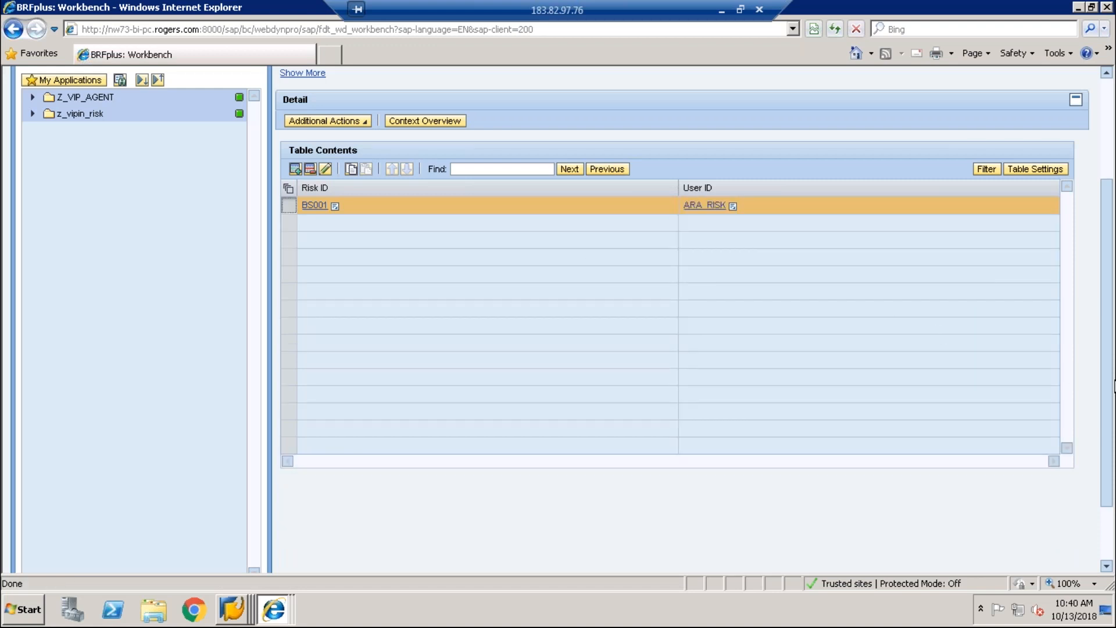
# Step: Save and activate decision table Z_DT
pyautogui.moveTo(1110, 443); pyautogui.dragTo(1108, 314)
pyautogui.click(485, 134)
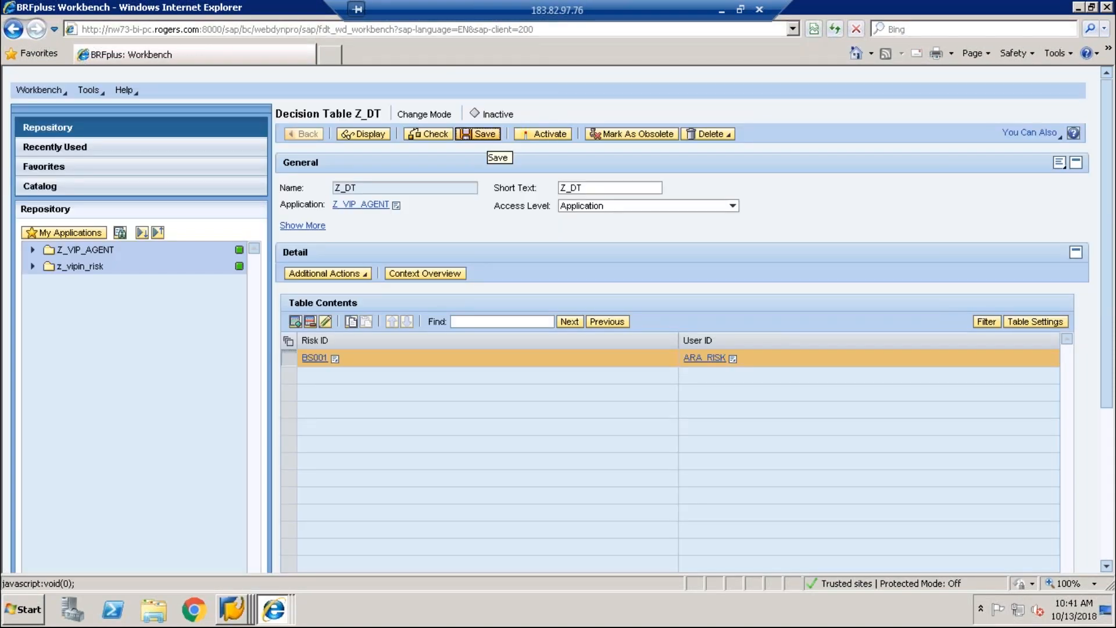
pyautogui.click(549, 186)
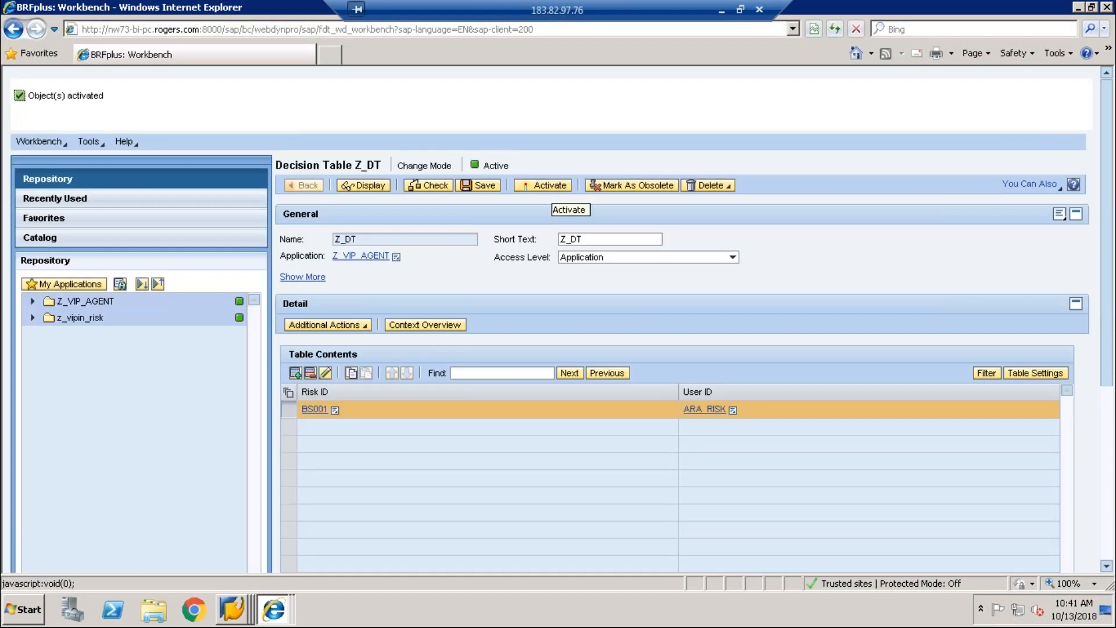
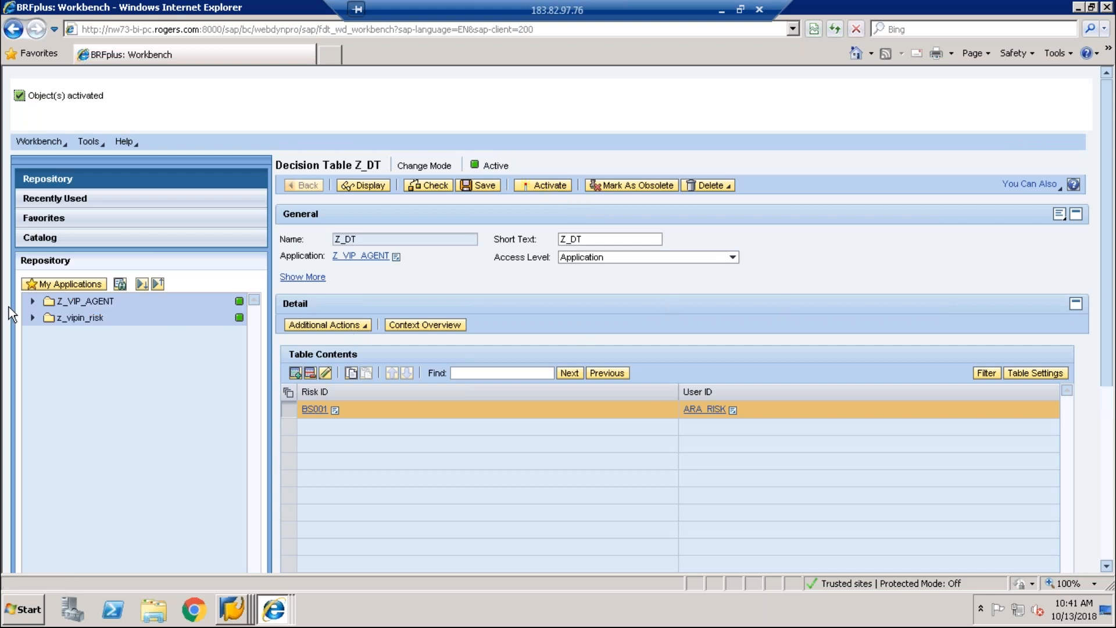
# Step: Make decision table Z_DT the top expression of function Z_VIP_AGENT, then save and activate it
pyautogui.click(33, 303)
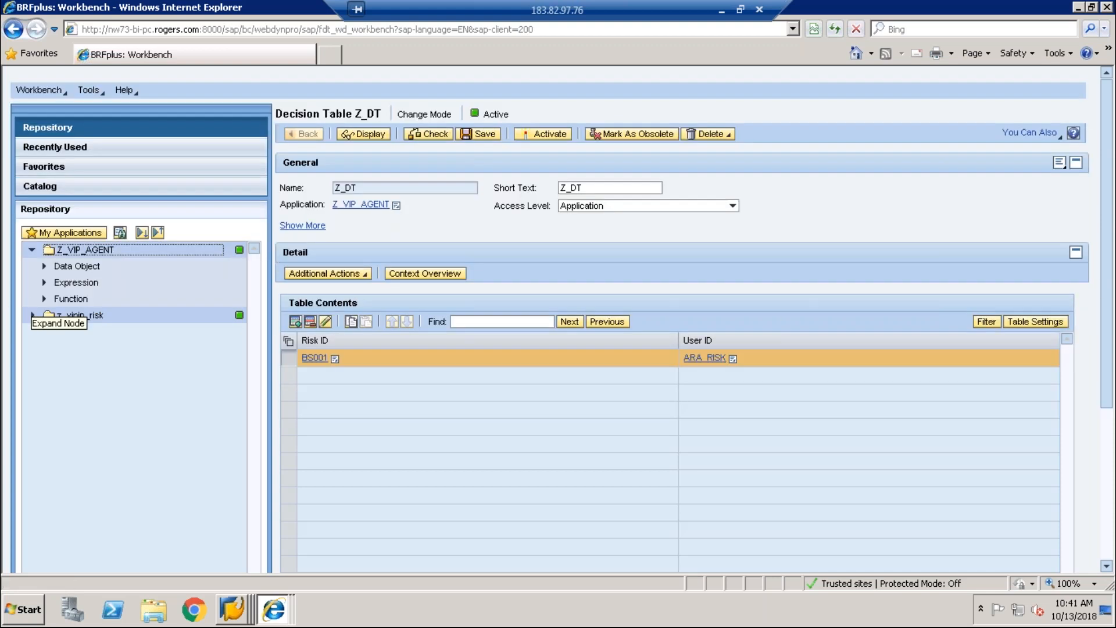
pyautogui.doubleClick(73, 299)
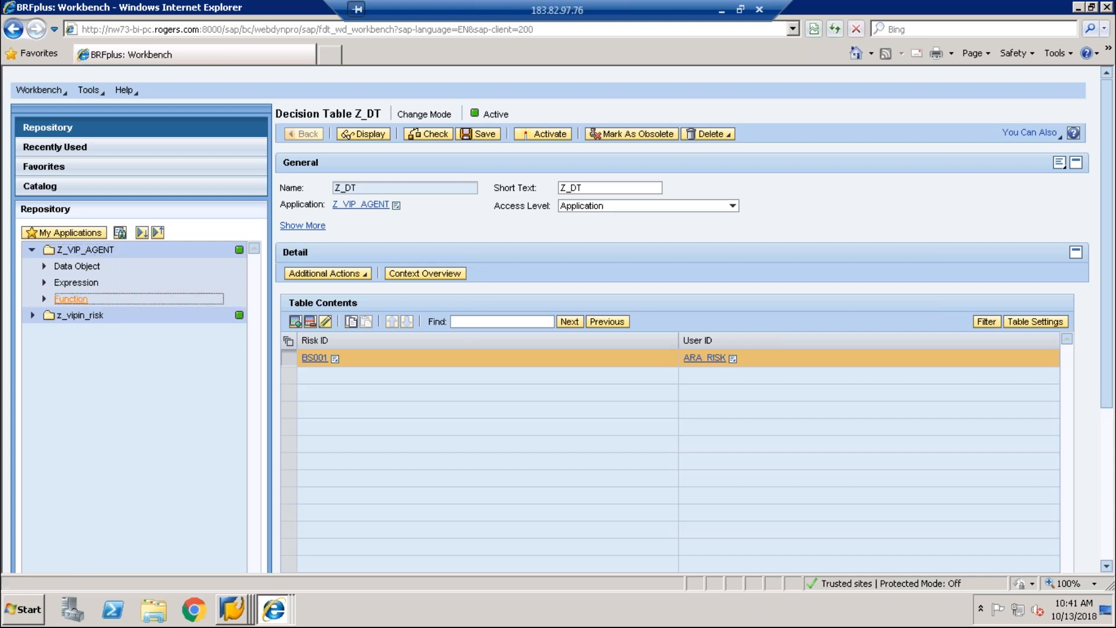
pyautogui.click(74, 302)
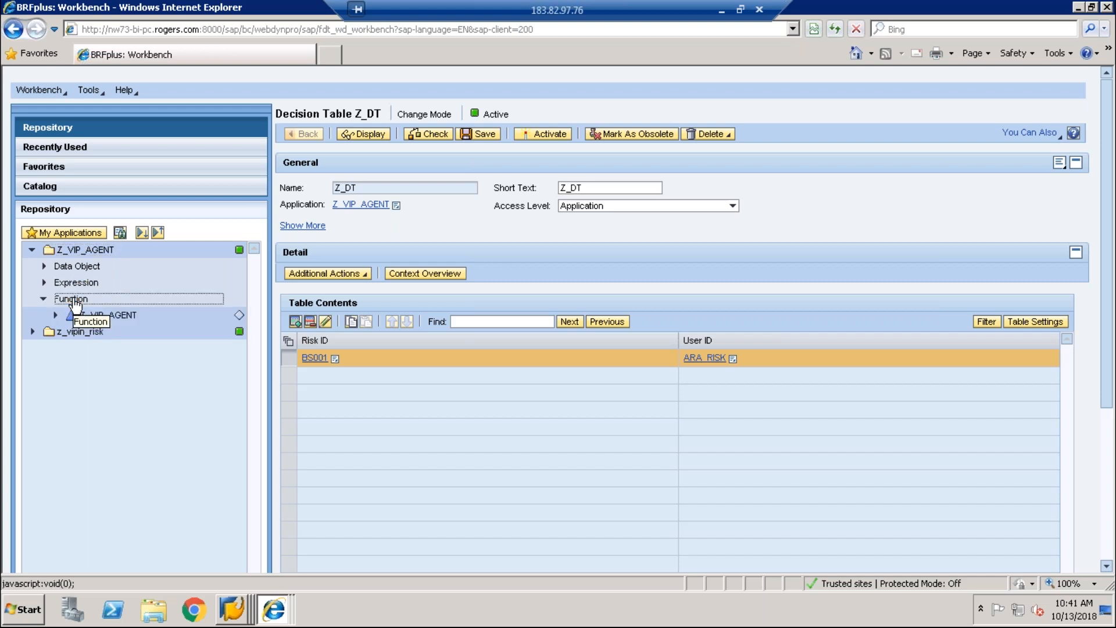
pyautogui.click(122, 319)
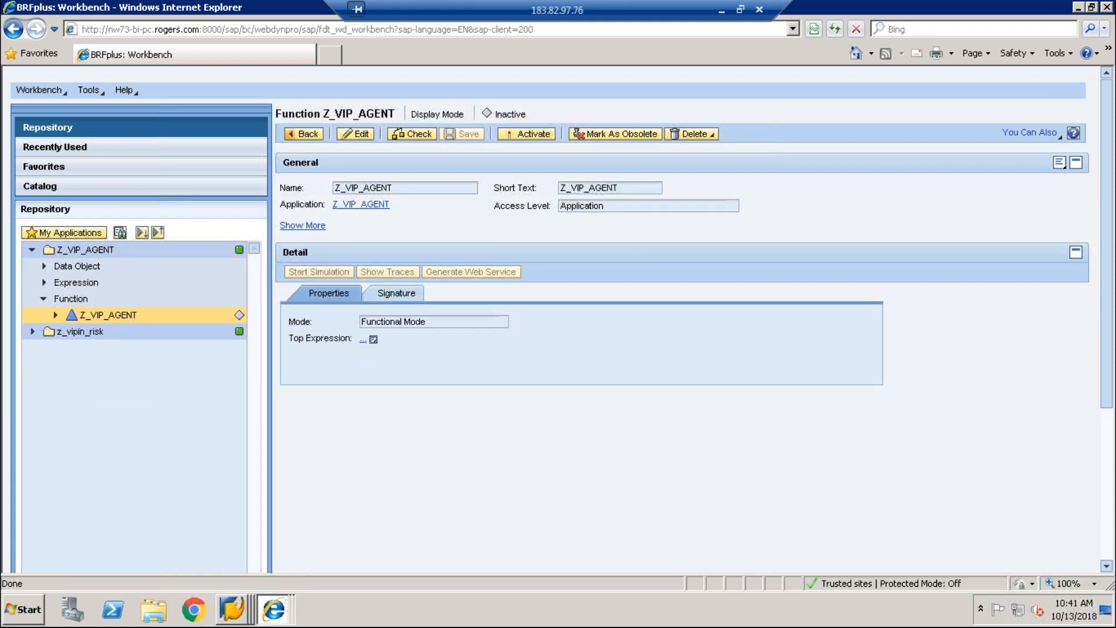
pyautogui.click(364, 340)
pyautogui.click(356, 135)
pyautogui.click(374, 340)
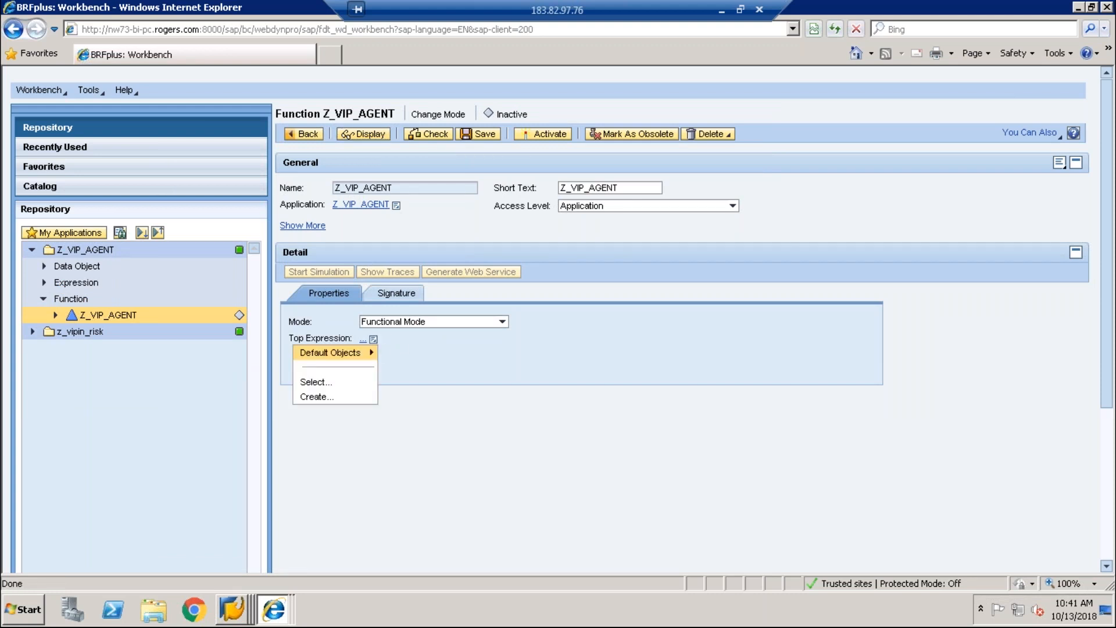
pyautogui.click(333, 381)
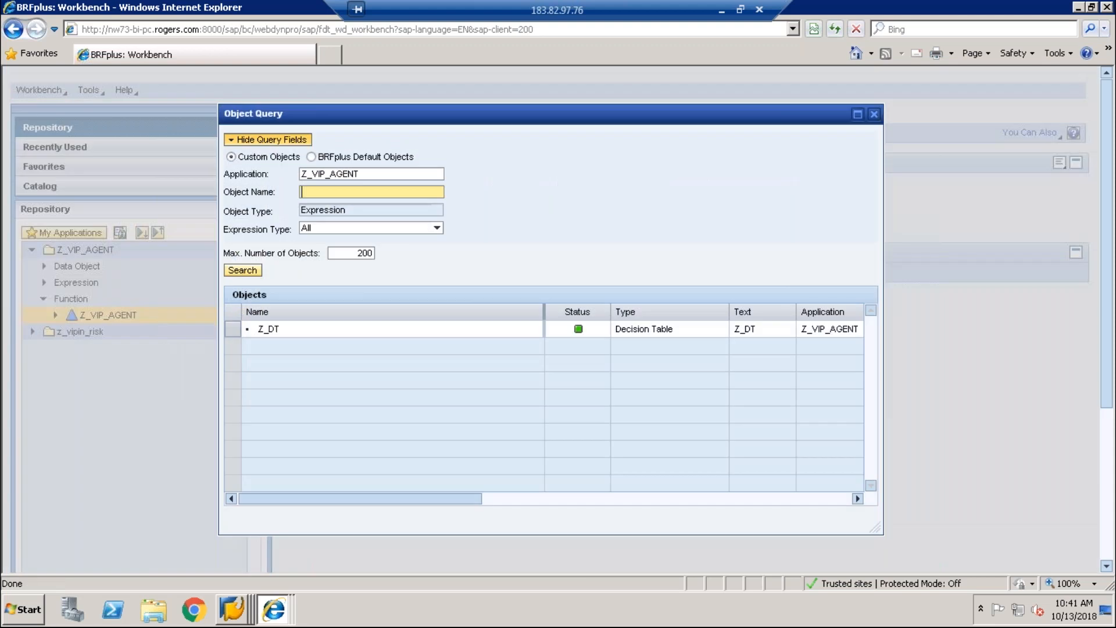
pyautogui.click(232, 329)
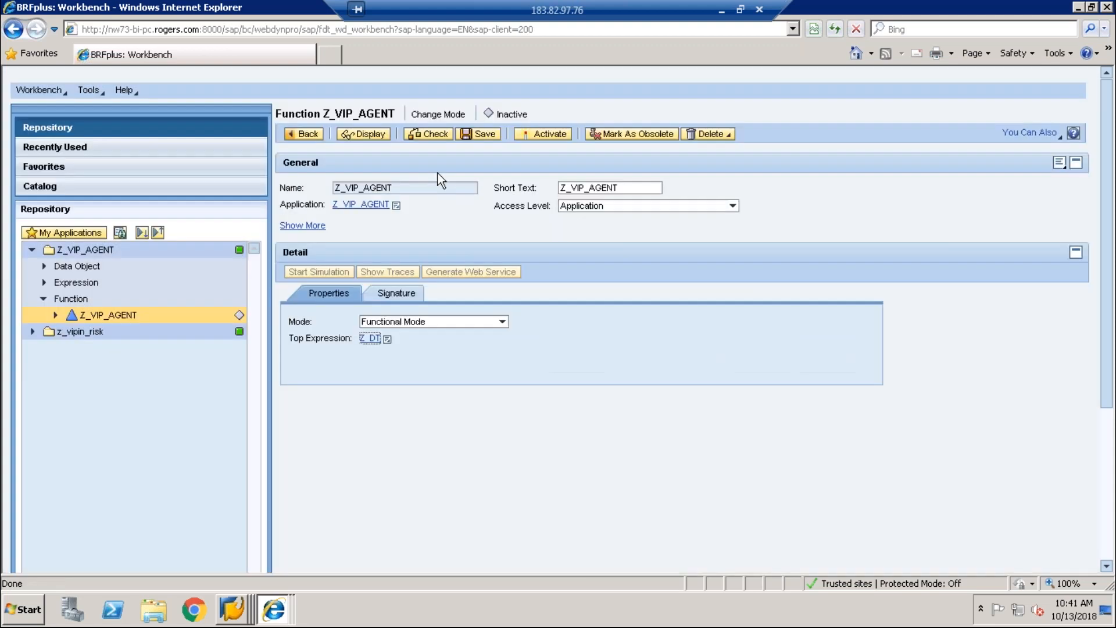
pyautogui.click(469, 139)
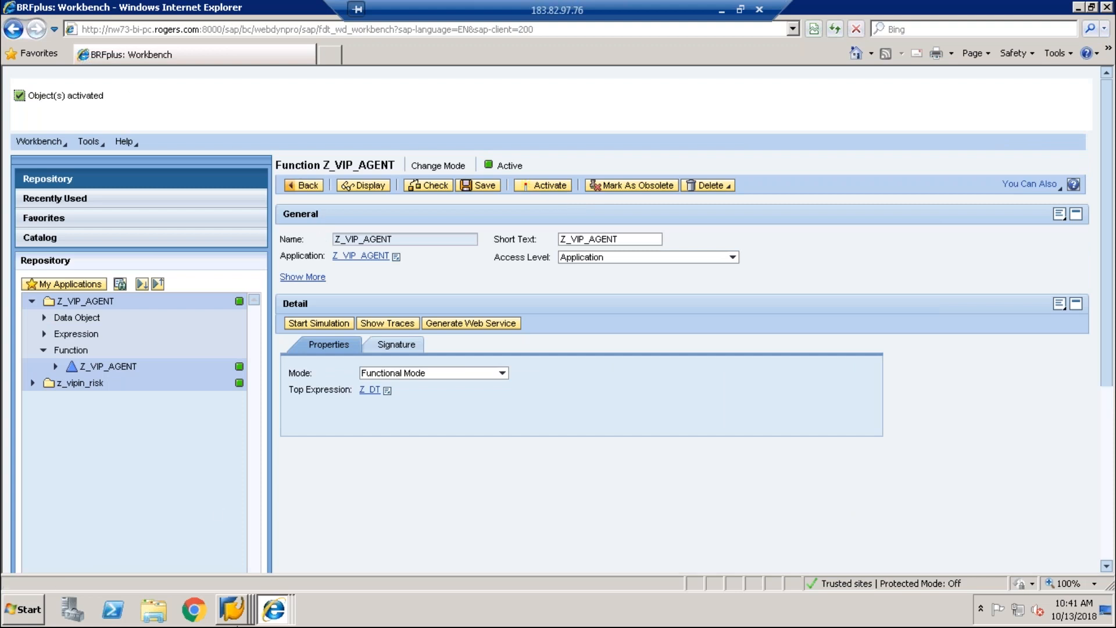
# Step: Show the z_vipin_risk application's full general details, including its ID
pyautogui.rightClick(233, 602)
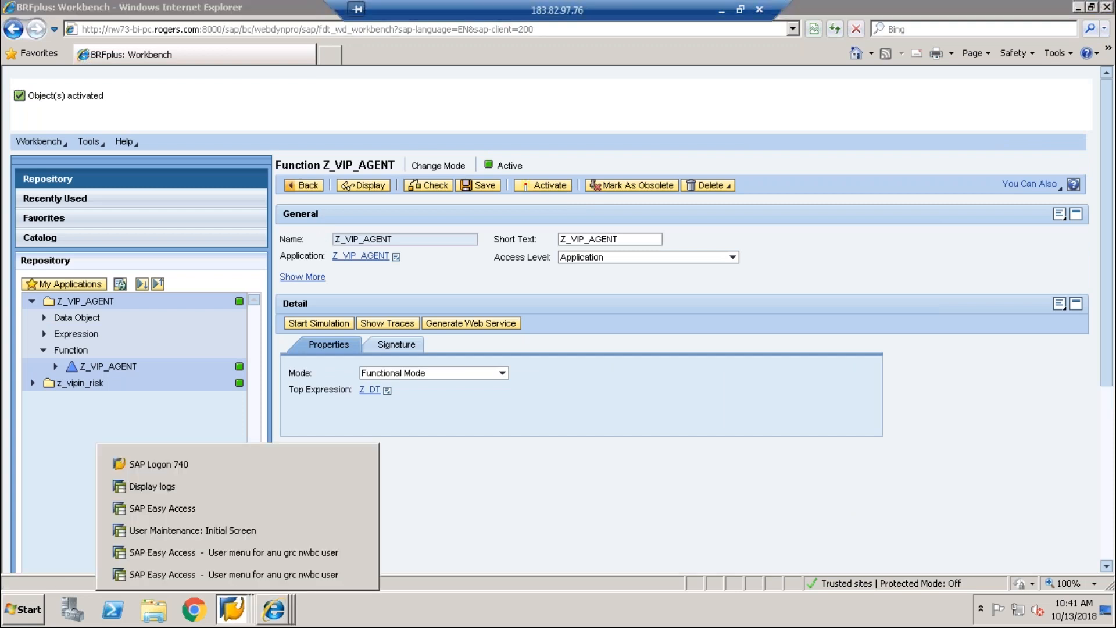
pyautogui.click(81, 383)
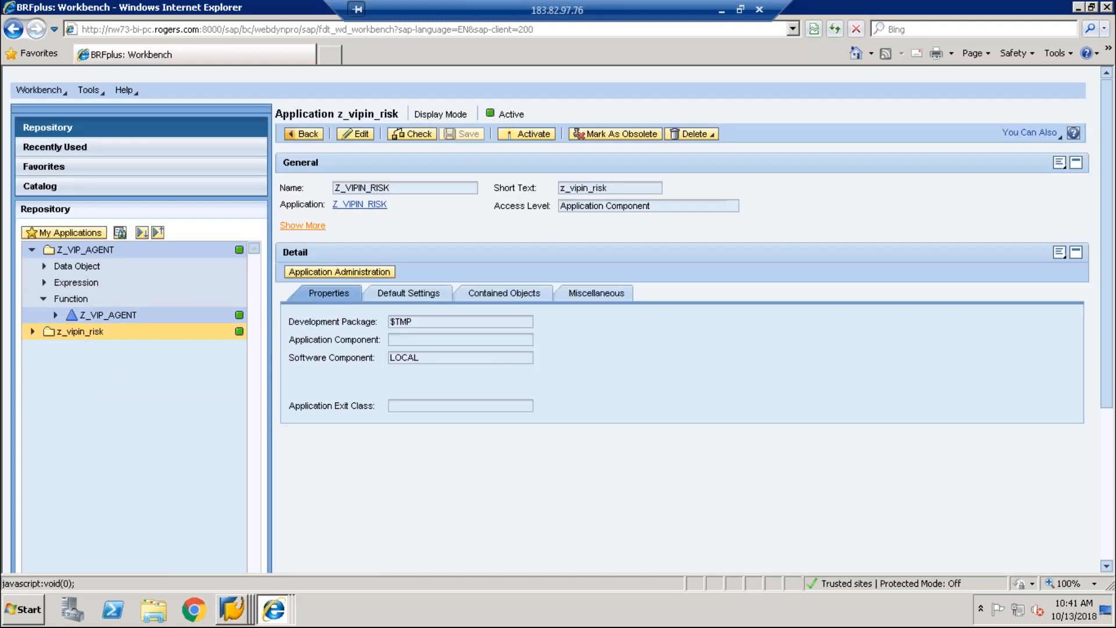
pyautogui.click(302, 225)
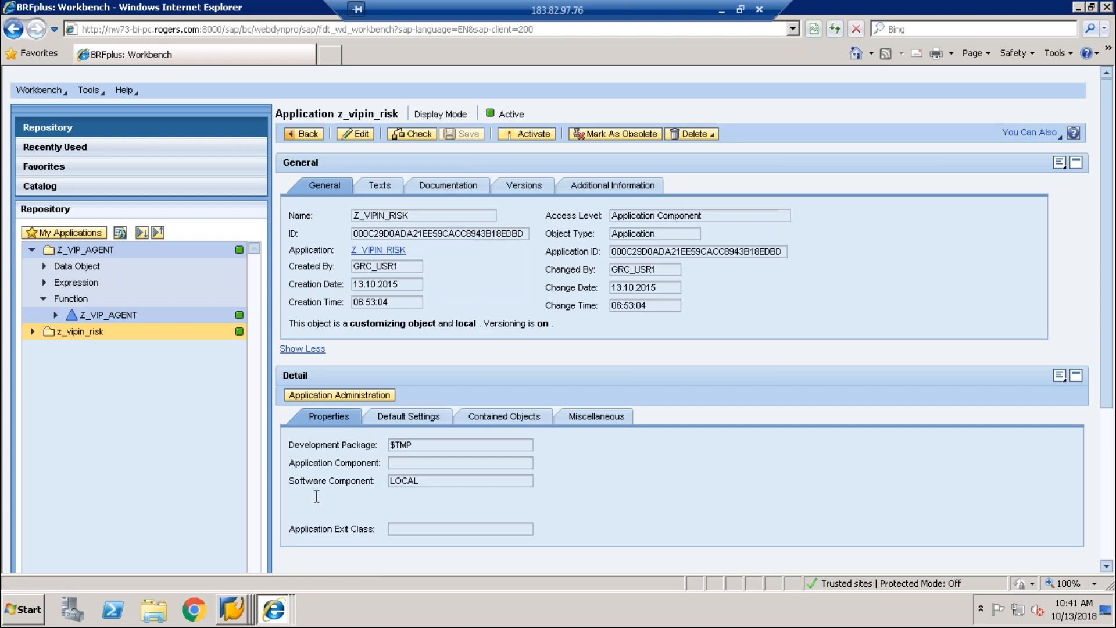
pyautogui.moveTo(232, 605)
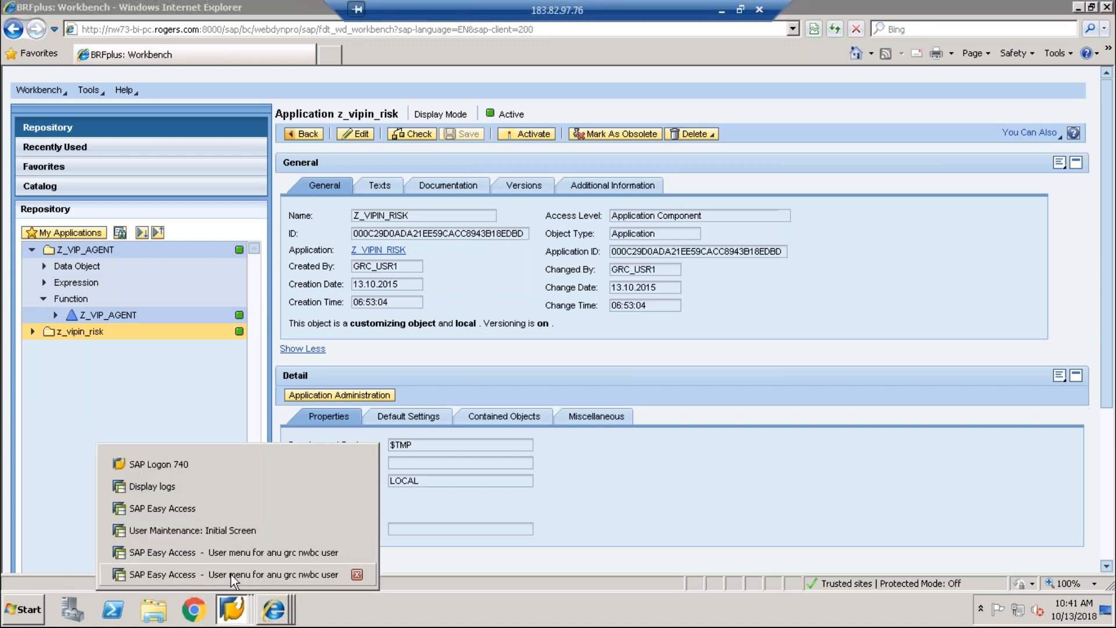
pyautogui.click(231, 575)
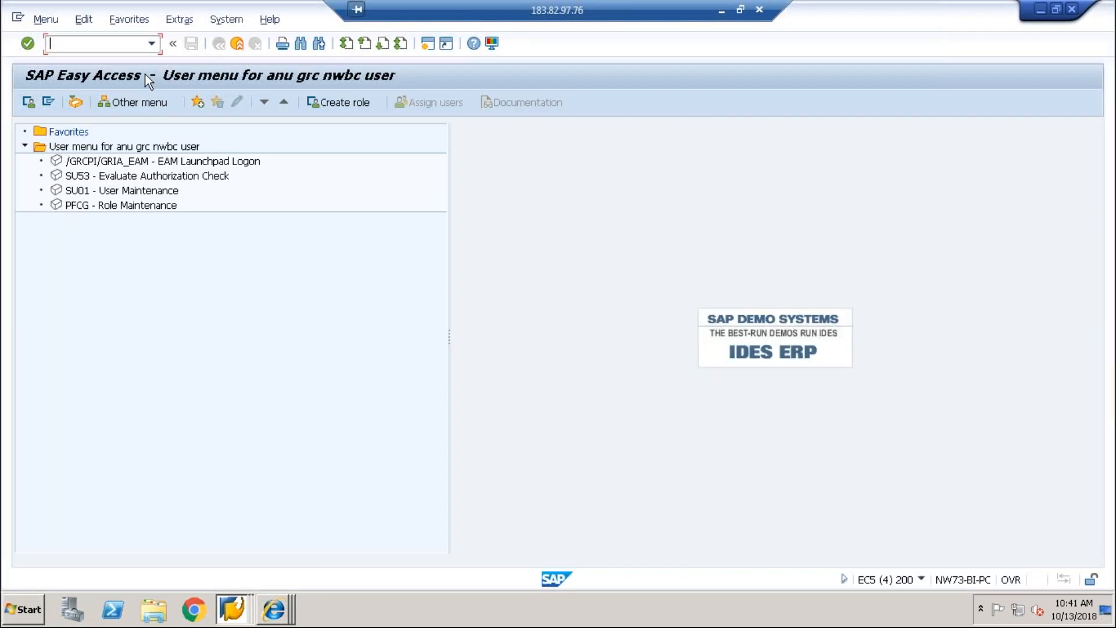
# Step: Run GRFNMW_CONFIGURE in change mode and open Maintain Rules for SAP_GRAC_RISK_APPR
pyautogui.write('GRF')
pyautogui.write('NMW')
pyautogui.write('_')
pyautogui.write('CONFI')
pyautogui.write('GURE')
pyautogui.press('Return')
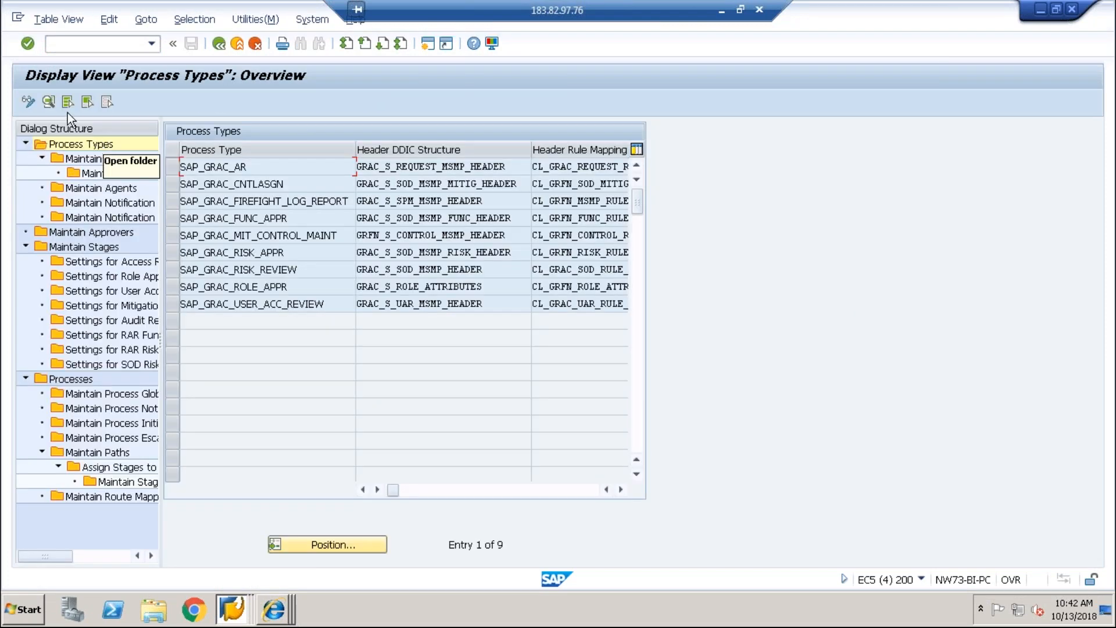
pyautogui.click(28, 103)
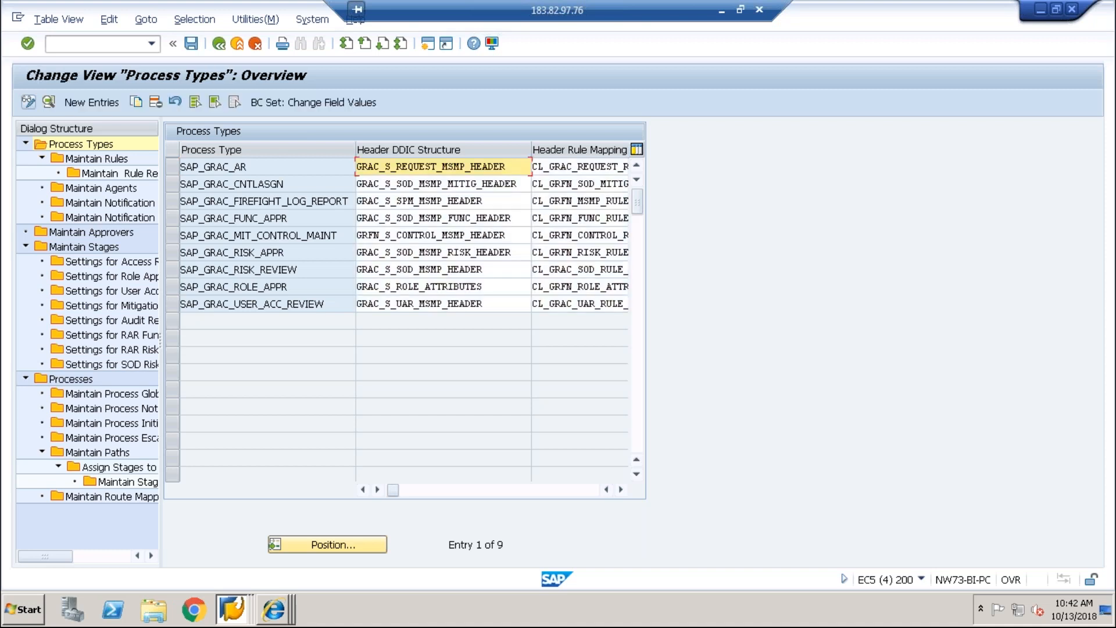
pyautogui.click(171, 251)
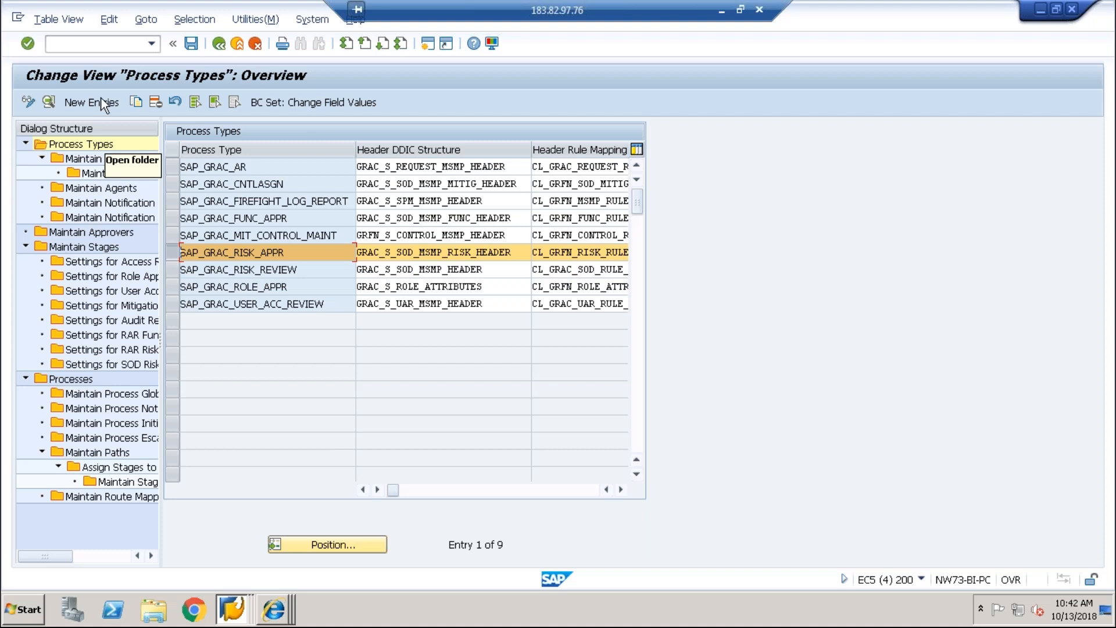
pyautogui.doubleClick(99, 163)
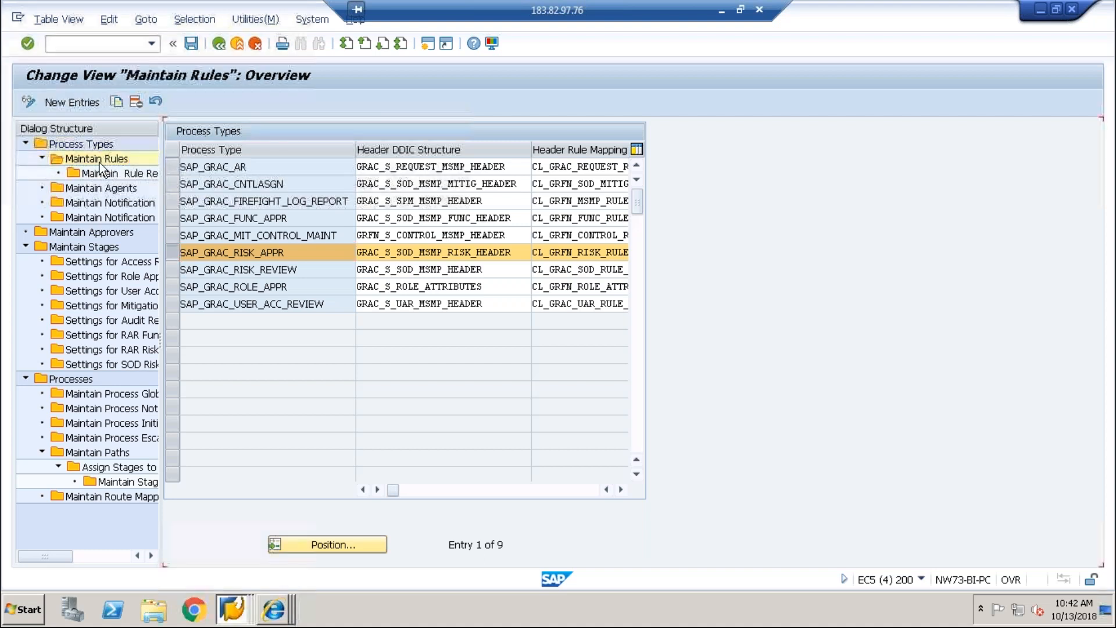
# Step: Add a new rule row with rule kind Initiator Rule and rule type BRFplus Flat Rule
pyautogui.click(81, 101)
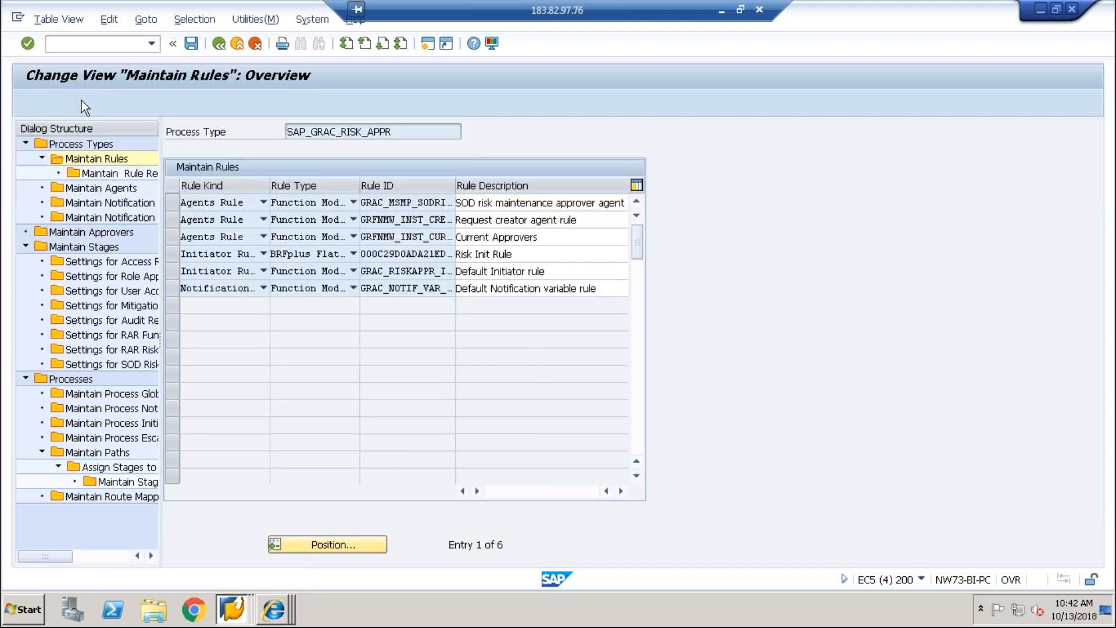
pyautogui.click(263, 201)
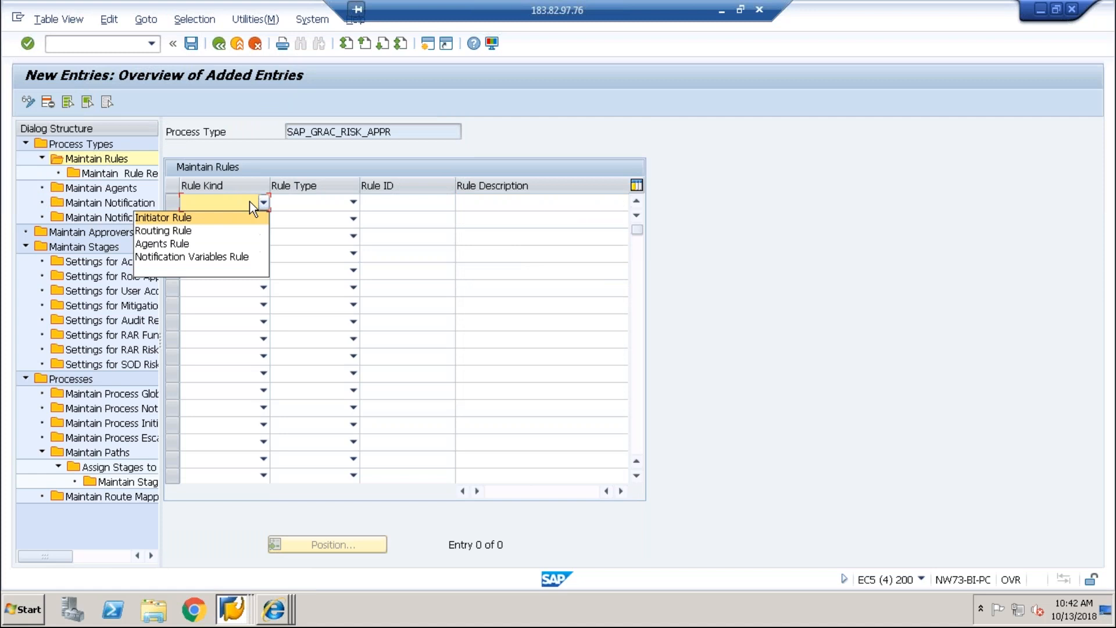
pyautogui.click(226, 221)
pyautogui.click(324, 214)
pyautogui.click(334, 211)
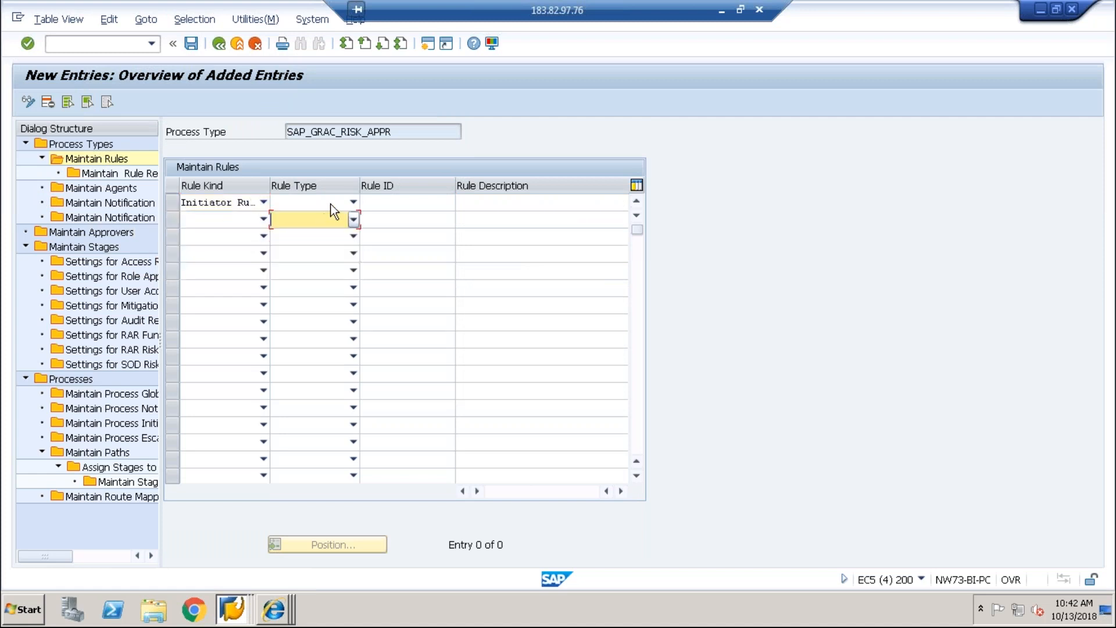
pyautogui.click(330, 203)
pyautogui.click(299, 259)
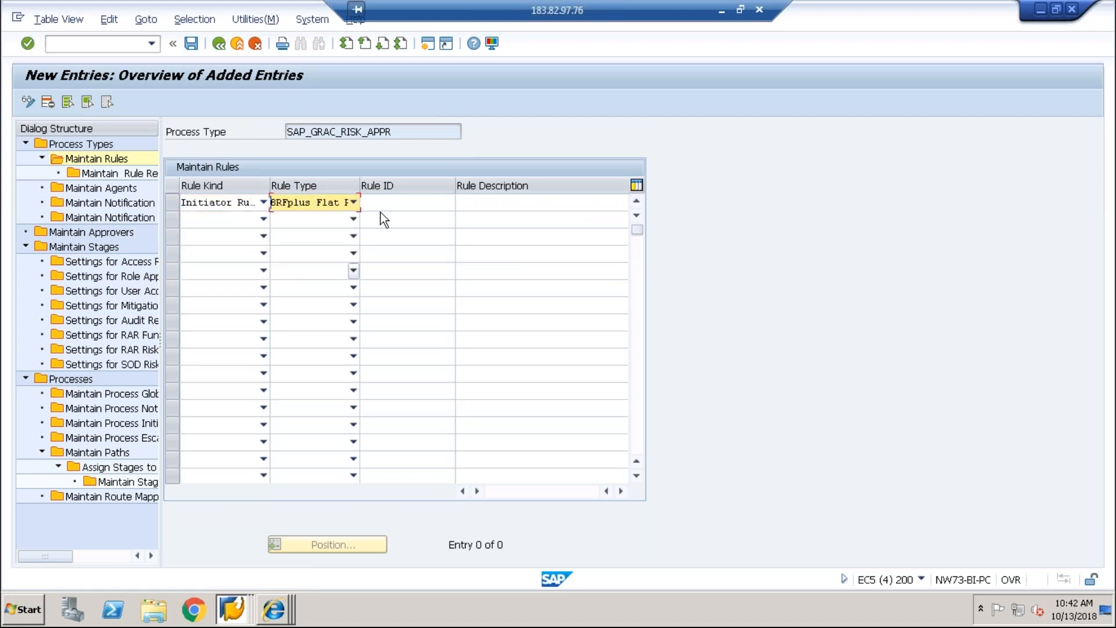
pyautogui.click(380, 215)
pyautogui.click(386, 205)
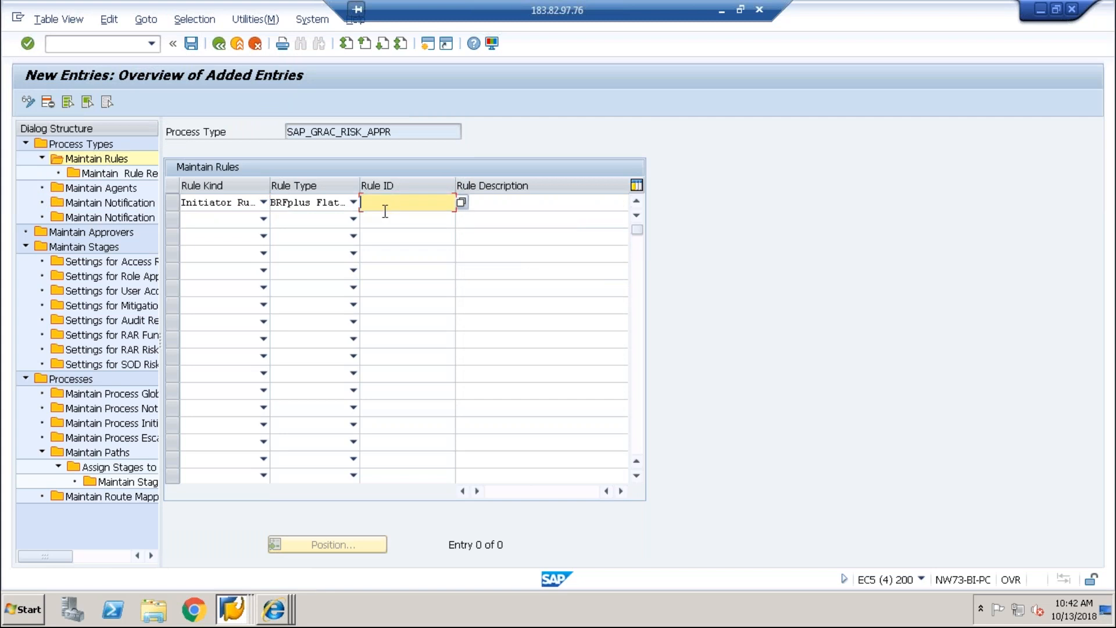
# Step: Fill in the z_vipin_risk application ID as Rule ID and describe it as Z_VIP_INITATOR RULE
pyautogui.click(273, 605)
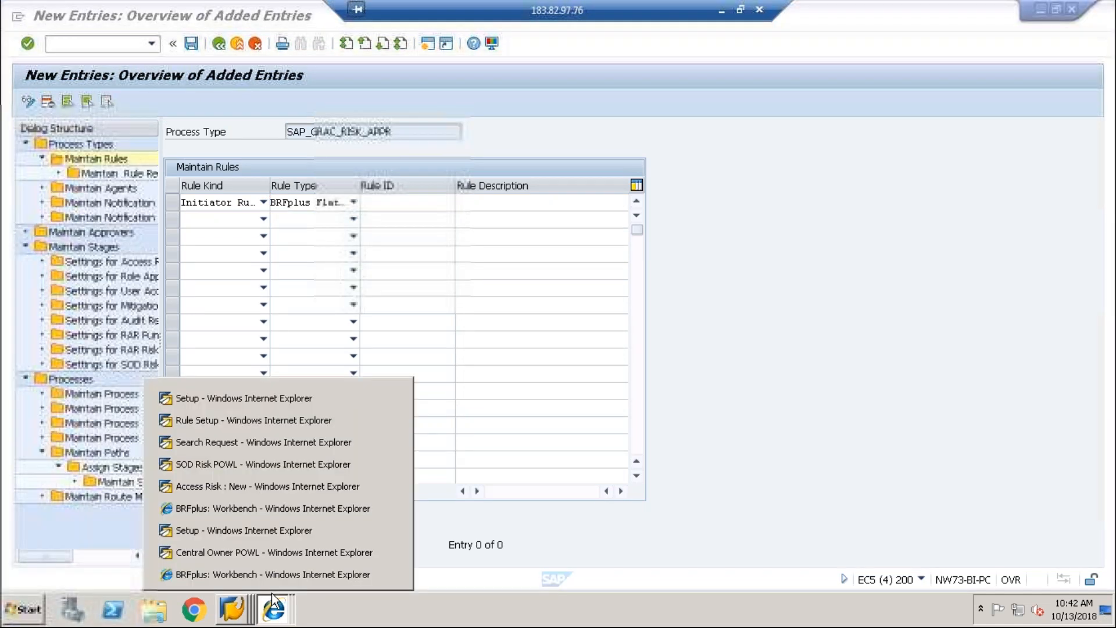
pyautogui.click(278, 581)
pyautogui.moveTo(527, 234); pyautogui.dragTo(460, 234)
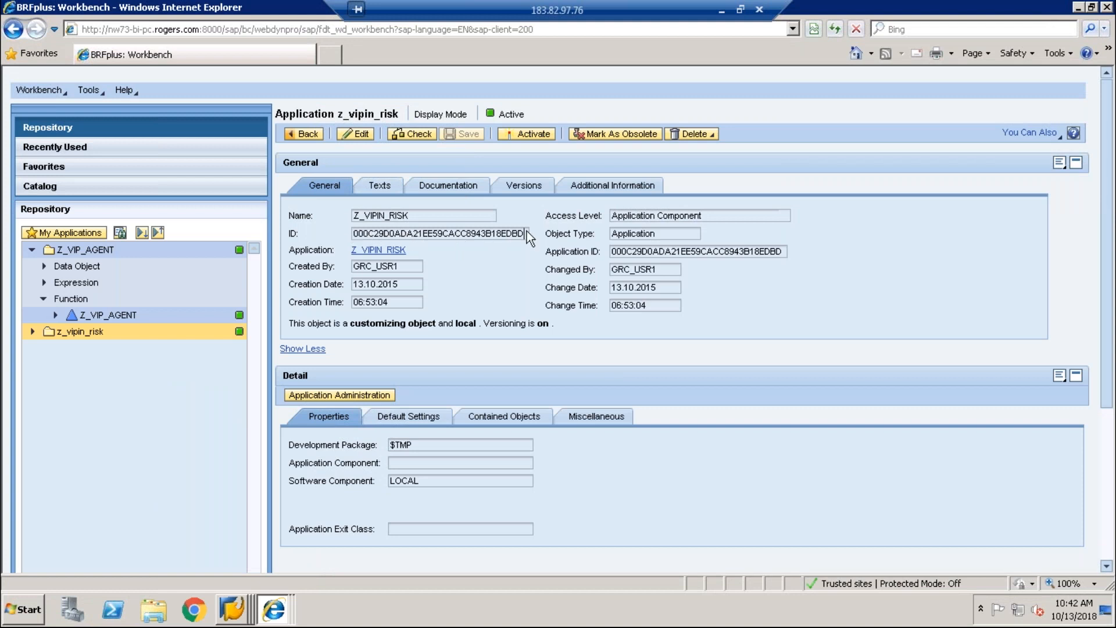
pyautogui.moveTo(523, 234); pyautogui.dragTo(319, 236)
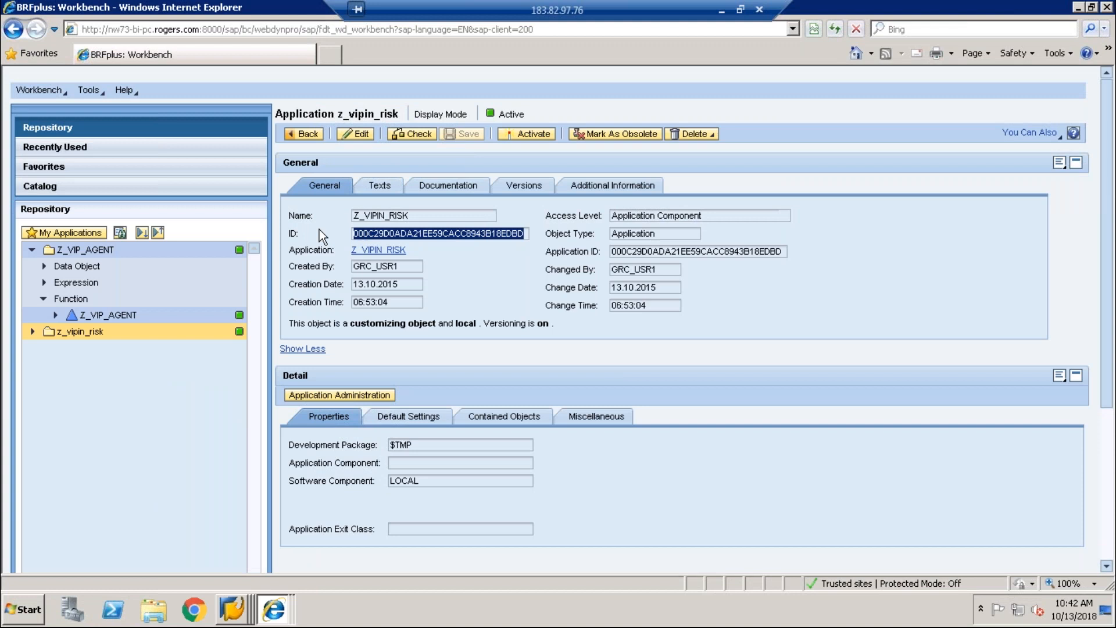
pyautogui.rightClick(240, 618)
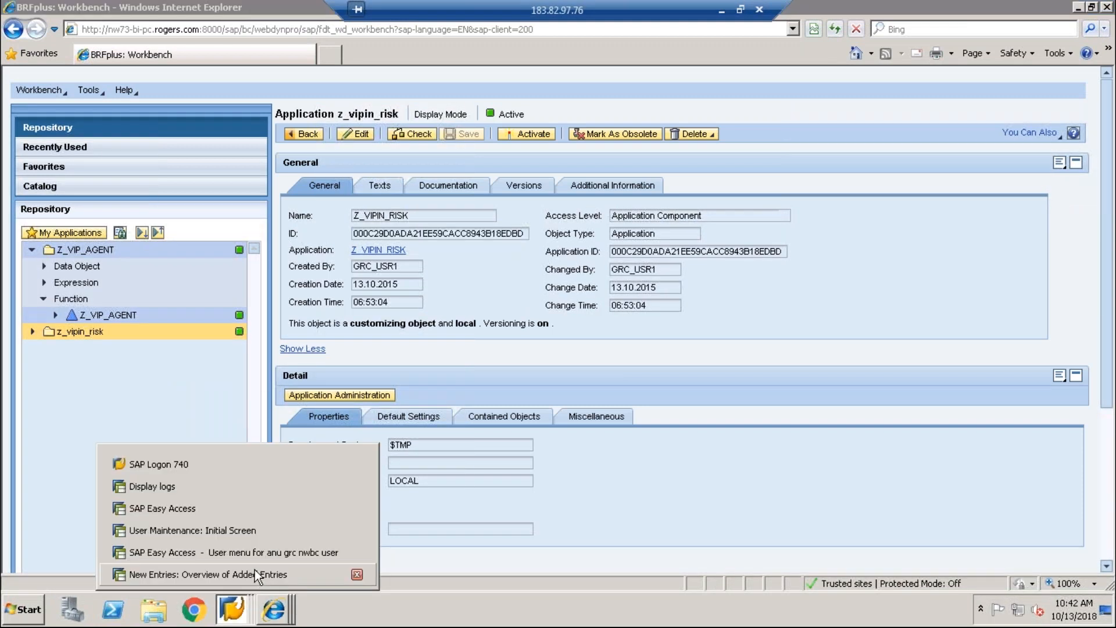
pyautogui.click(255, 570)
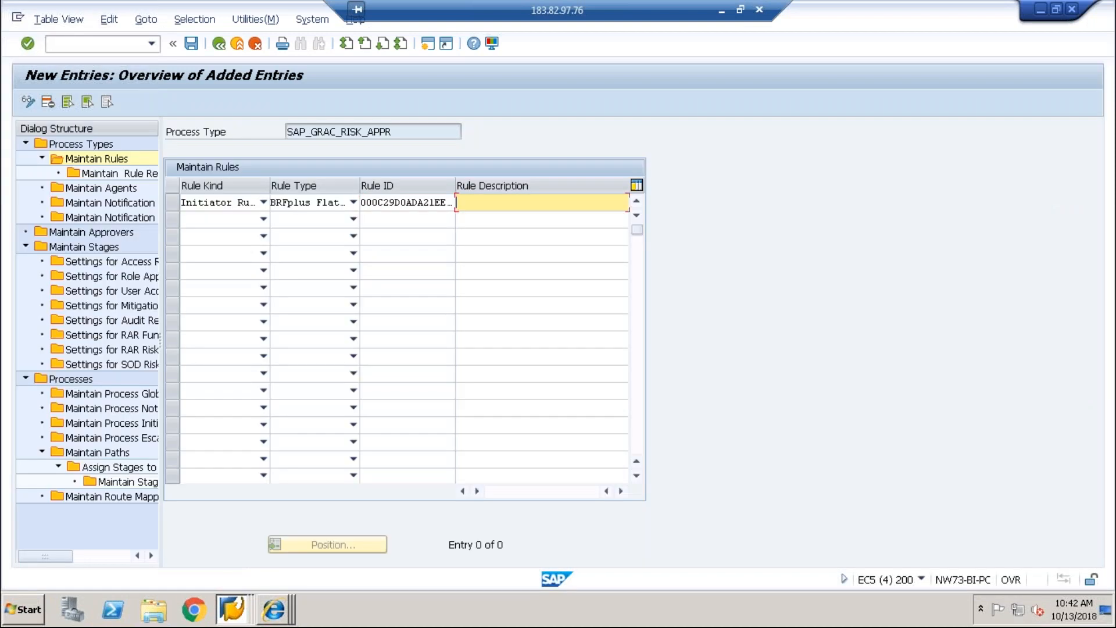
pyautogui.write('Z_VIO_INITATOR RULE')
# Step: Save the initiator rule under a new customizing request named RISK
pyautogui.click(189, 45)
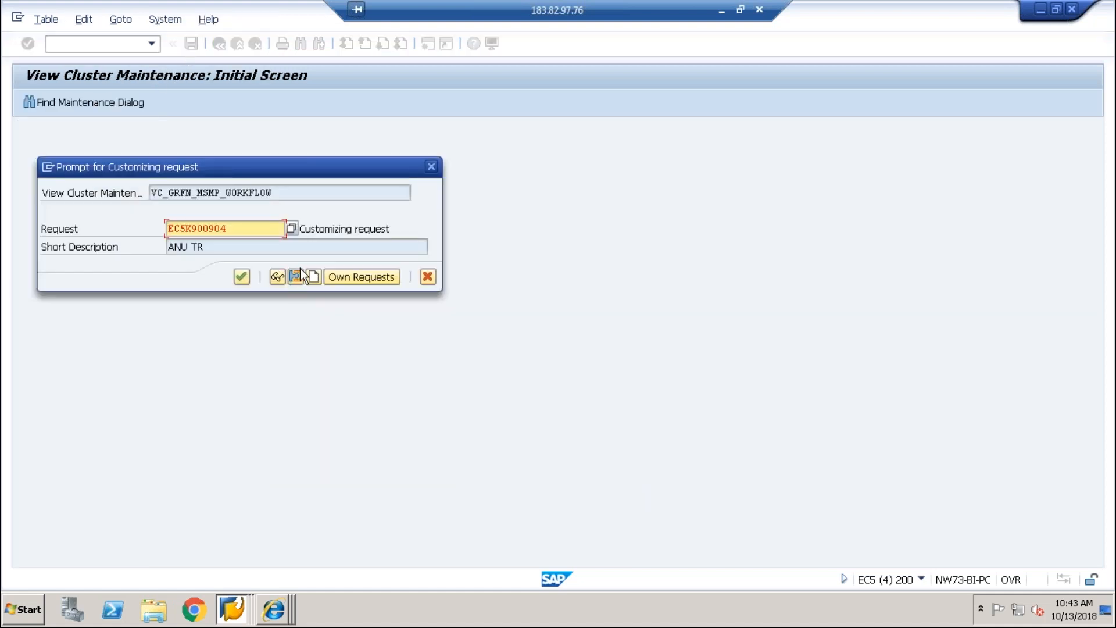
pyautogui.click(301, 270)
pyautogui.write('RISK')
pyautogui.press('Return')
pyautogui.click(246, 271)
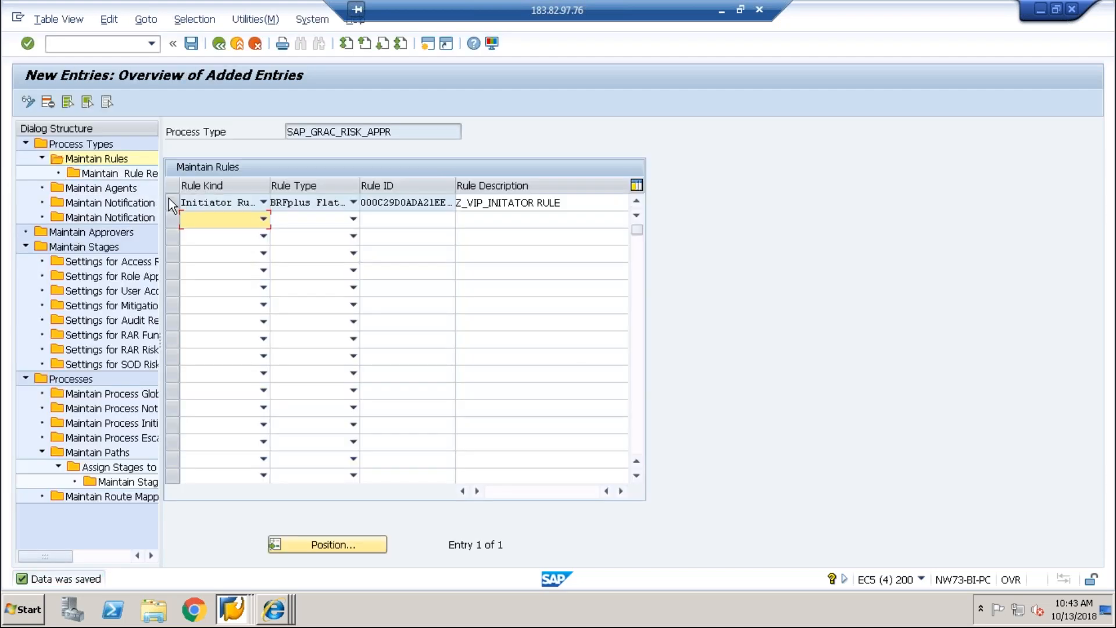
pyautogui.click(170, 203)
# Step: Start a new rule result for the initiator rule with Initiator Rule kind and BRFplus Flat Rule type
pyautogui.doubleClick(133, 173)
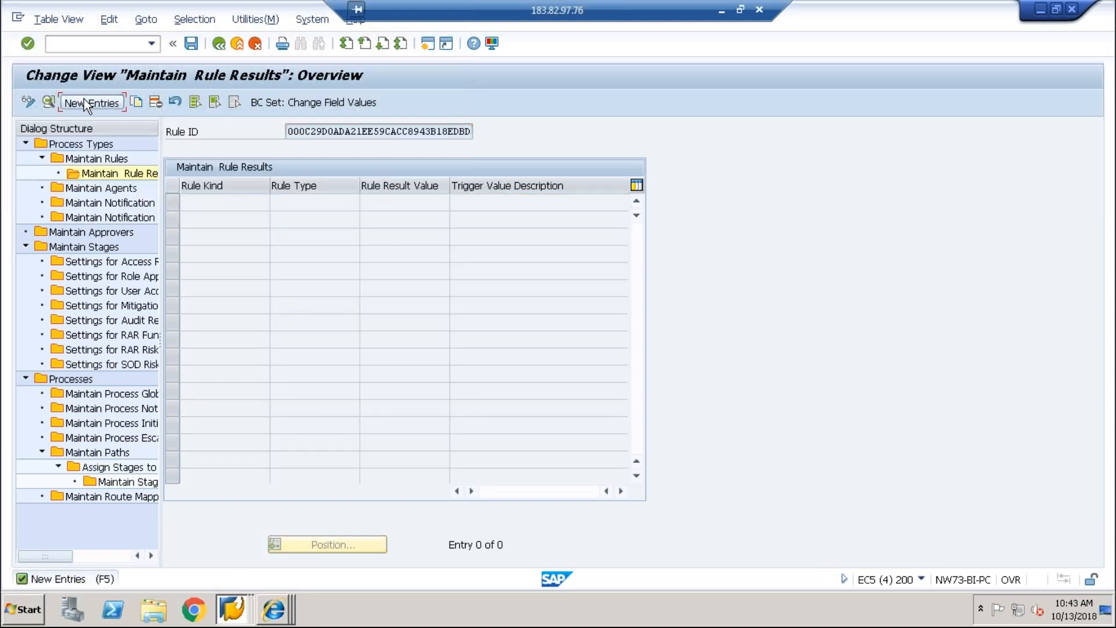
pyautogui.click(84, 99)
pyautogui.click(421, 168)
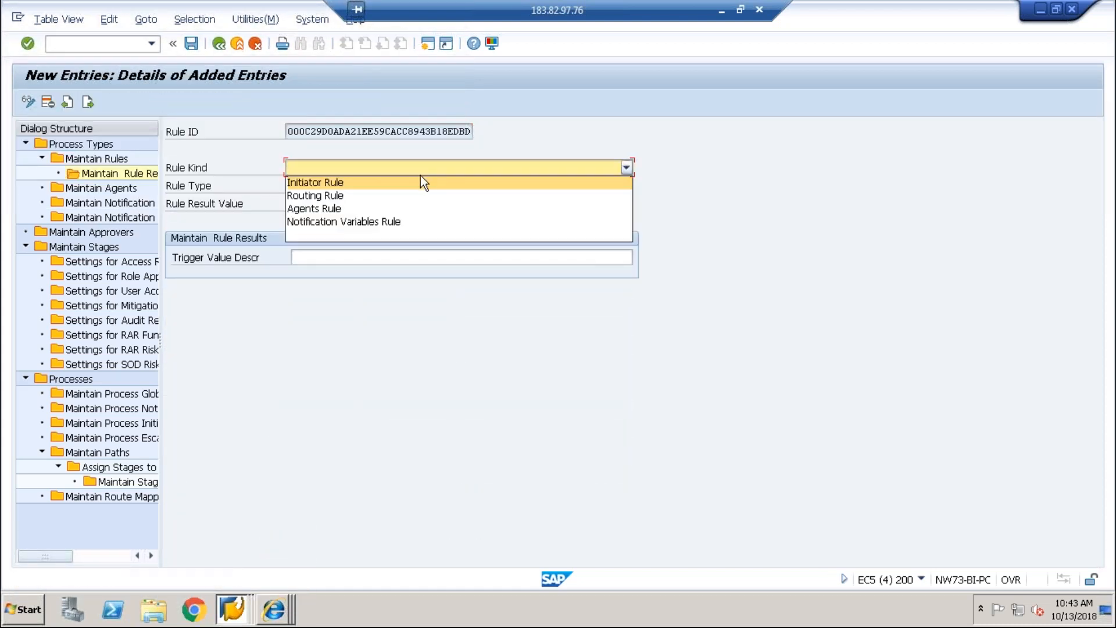
pyautogui.click(416, 178)
pyautogui.click(418, 185)
pyautogui.click(421, 187)
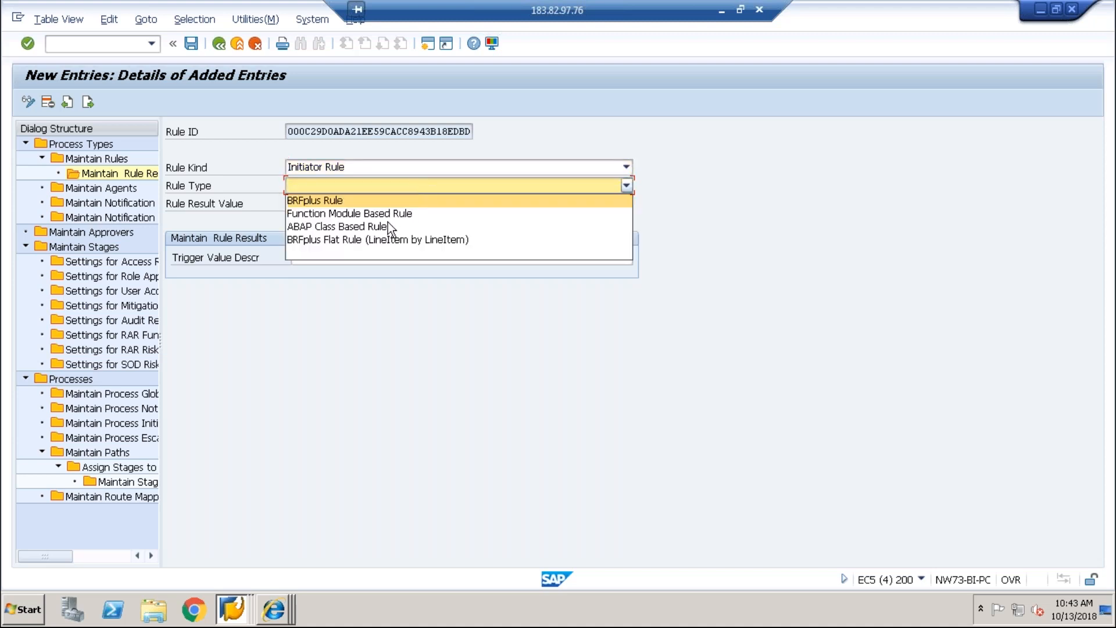
pyautogui.click(376, 241)
pyautogui.click(364, 202)
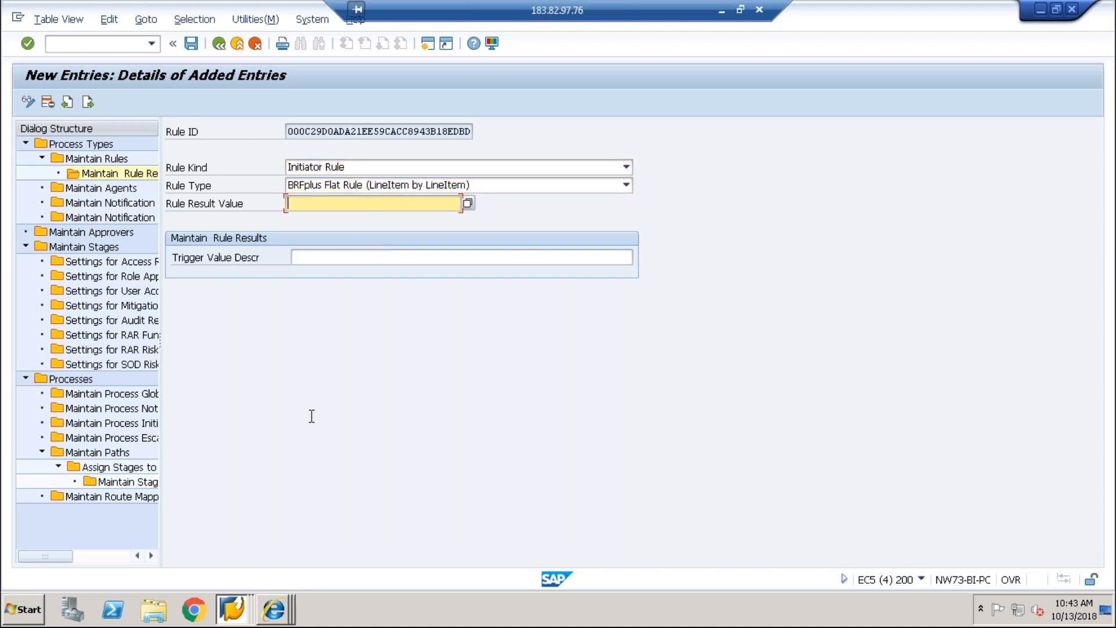
# Step: Check the trigger value in z_vipin_risk's decision table Z_tEST in BRFplus Workbench
pyautogui.click(274, 610)
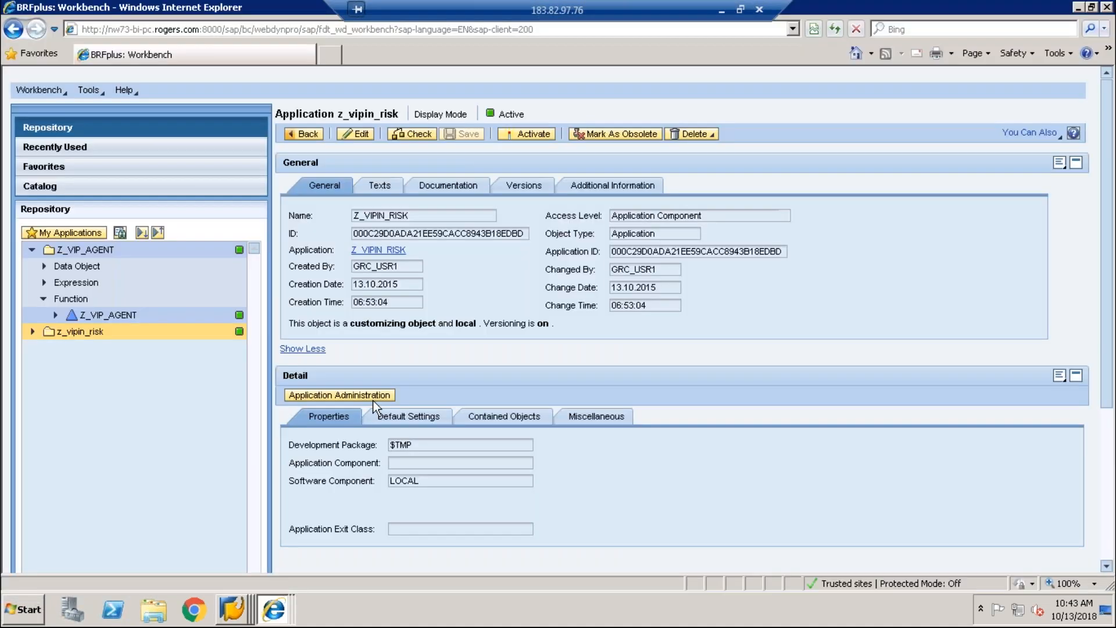
pyautogui.click(32, 333)
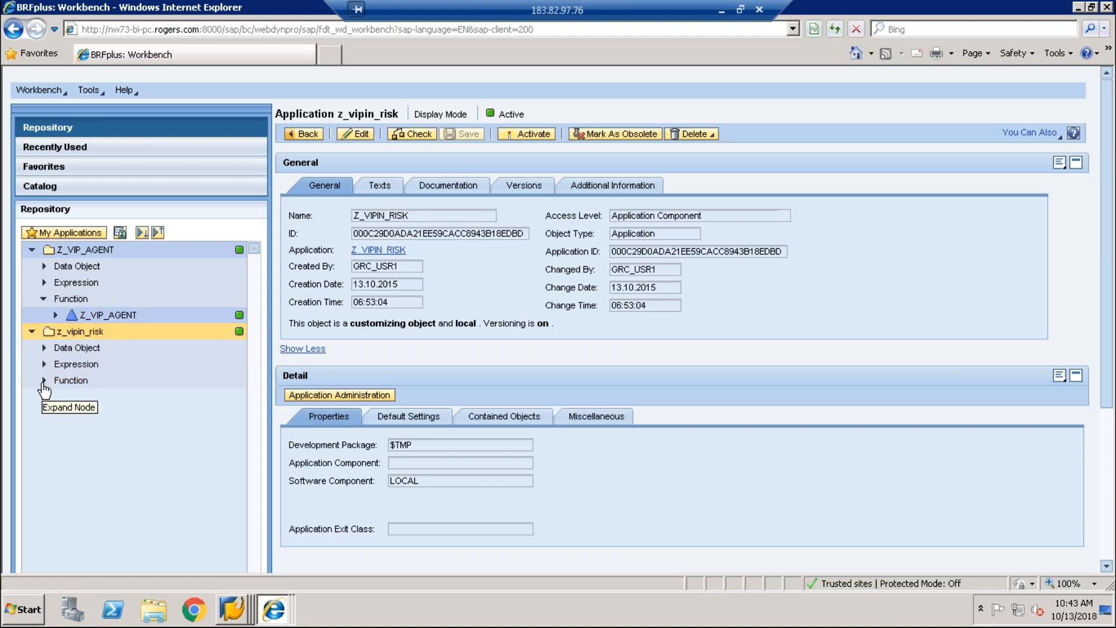
pyautogui.click(44, 381)
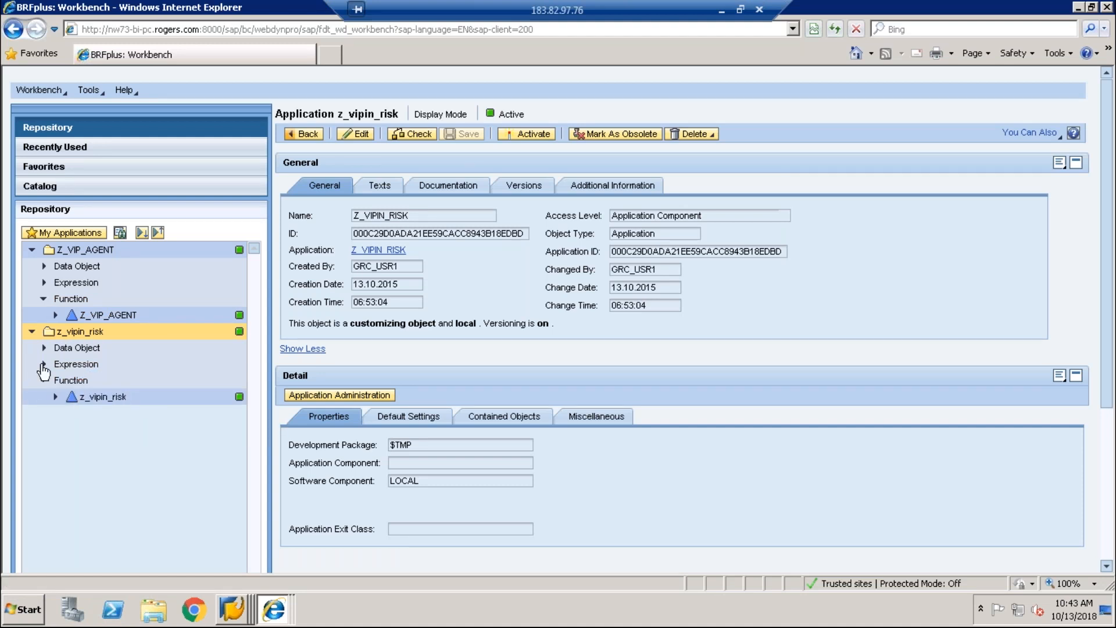
pyautogui.click(77, 365)
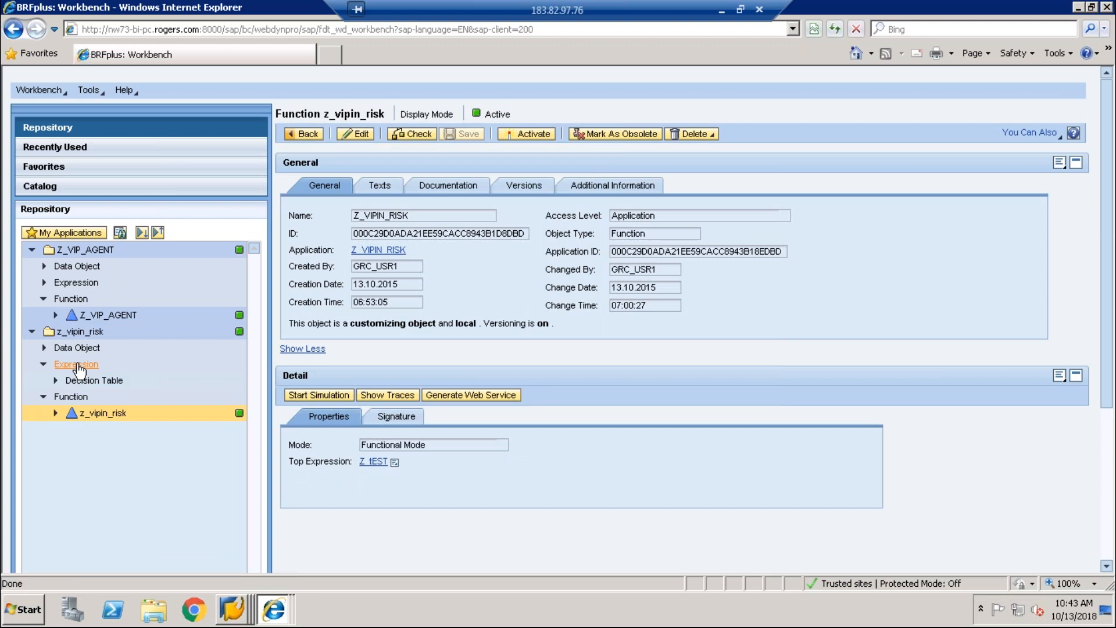
pyautogui.click(87, 381)
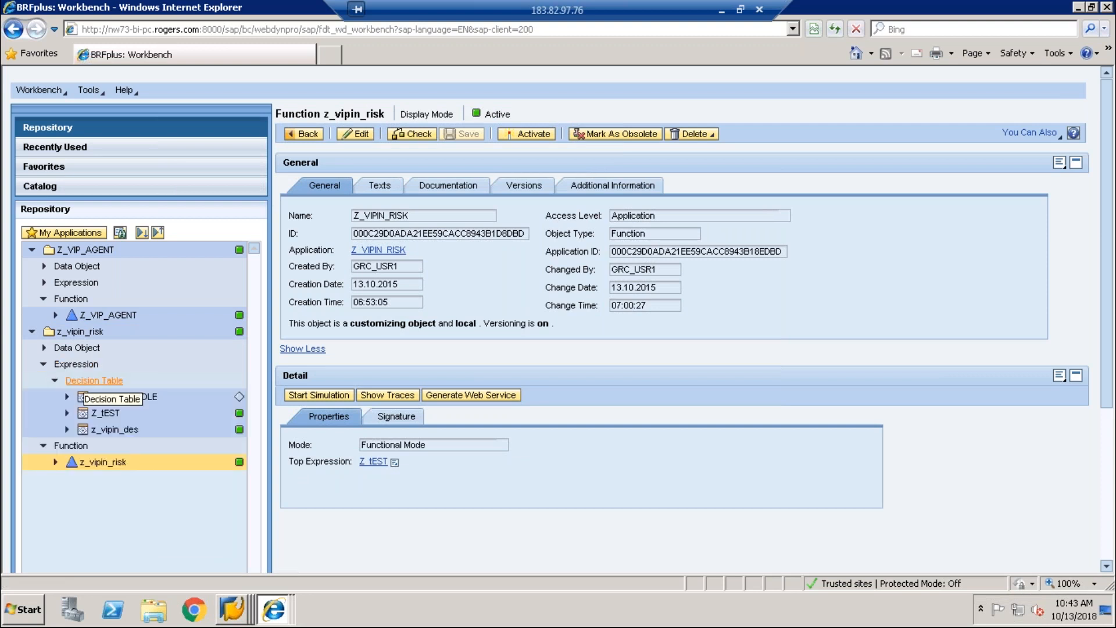
pyautogui.click(112, 416)
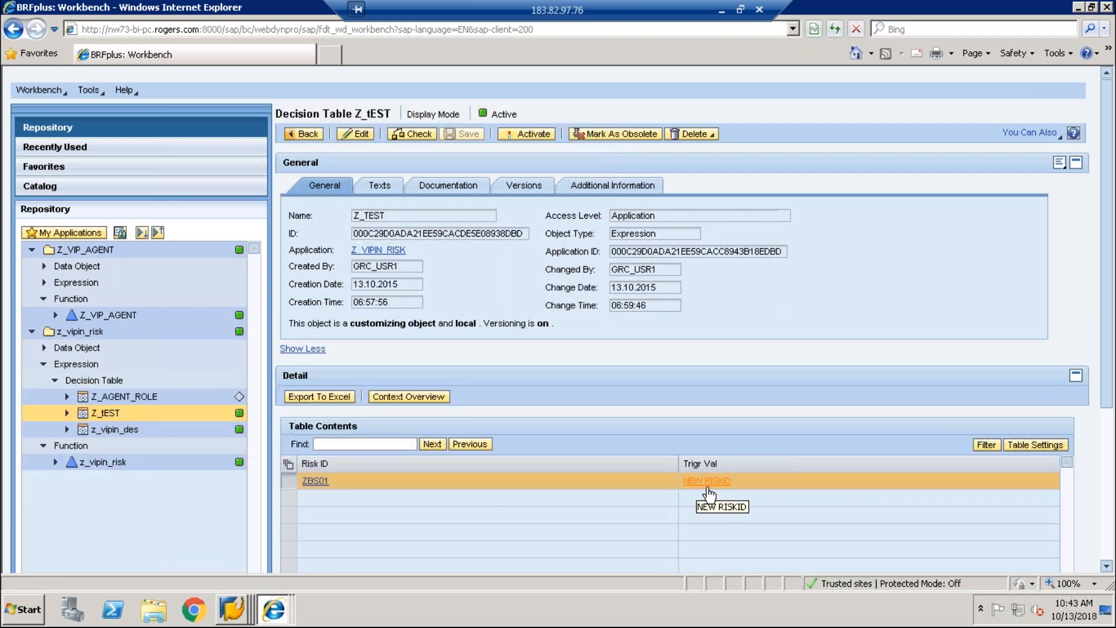
pyautogui.moveTo(231, 621)
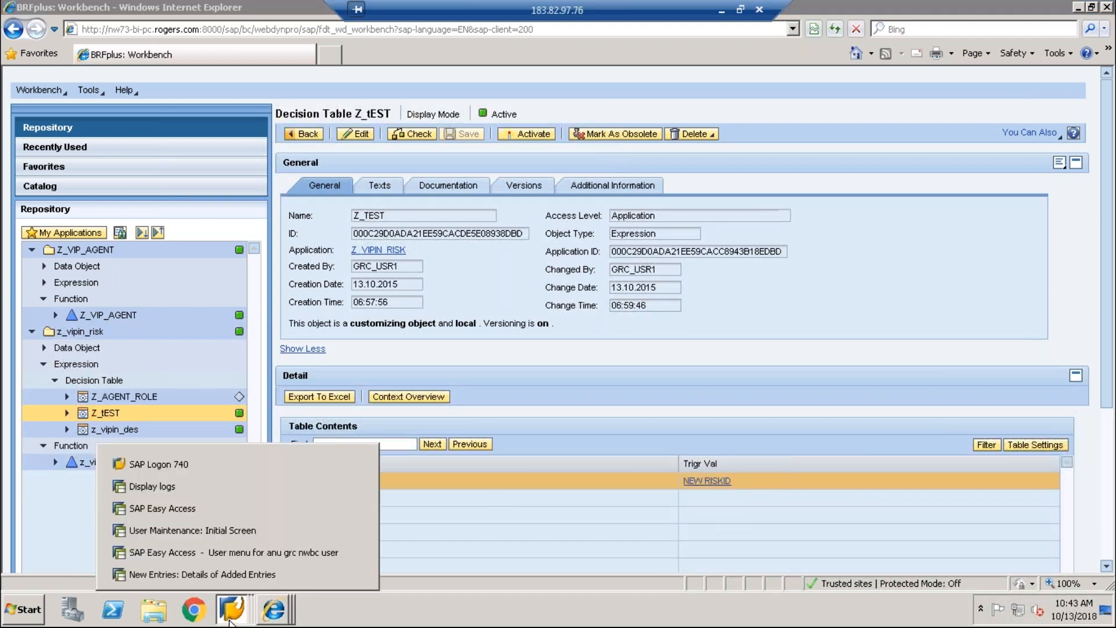
pyautogui.click(239, 573)
# Step: Enter result value NEW RISKID with description NEW RISKID VIPIN and save the rule result
pyautogui.write('NEW')
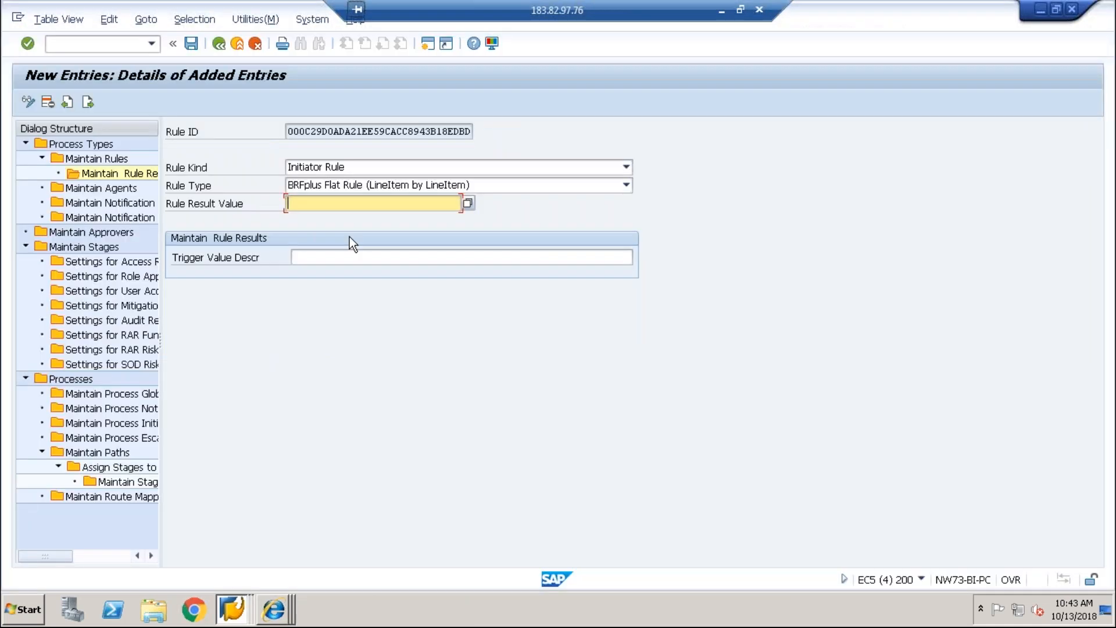
pyautogui.write(' RISKK')
pyautogui.write('D')
pyautogui.press('Tab')
pyautogui.write('NEW')
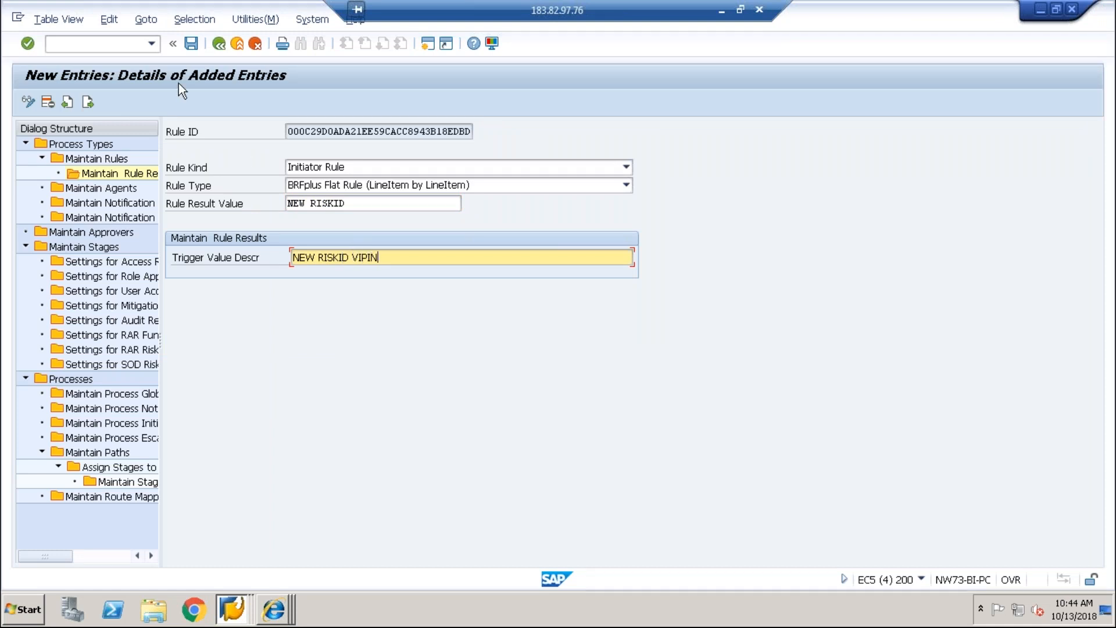
pyautogui.write('RISKID VIPIN')
pyautogui.click(188, 45)
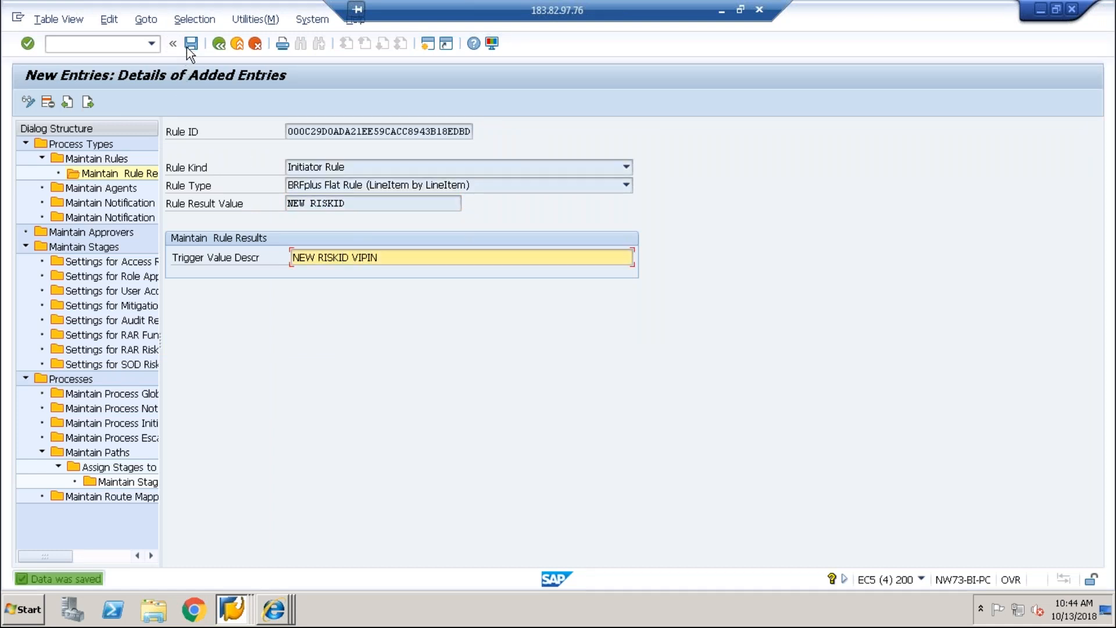
pyautogui.doubleClick(101, 190)
# Step: Pick SAP_GRAC_RISK_APPR from the Process Type list in Maintain Agents and begin a new agent entry
pyautogui.click(434, 212)
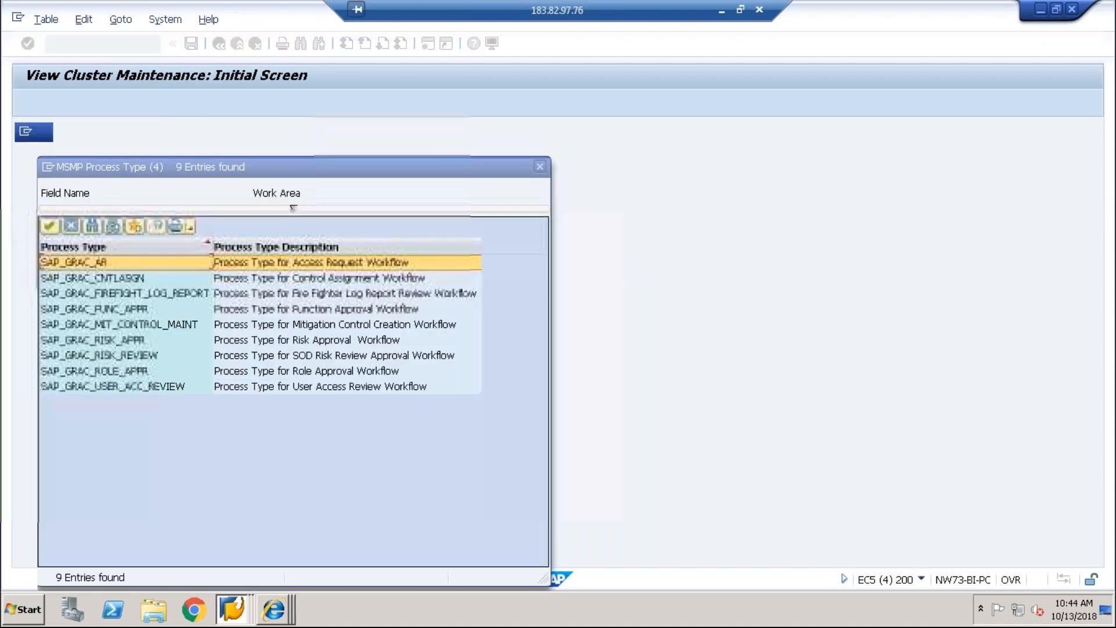
pyautogui.press('Down')
pyautogui.press('Down')
pyautogui.press('Down')
pyautogui.press('Down')
pyautogui.press('Down')
pyautogui.press('Return')
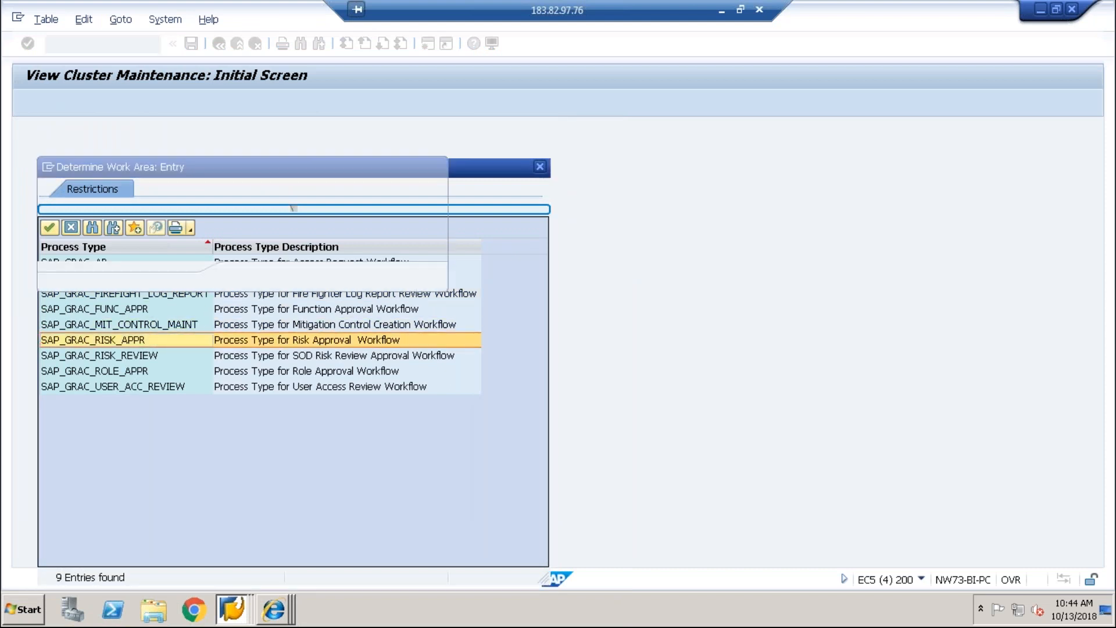
pyautogui.click(249, 279)
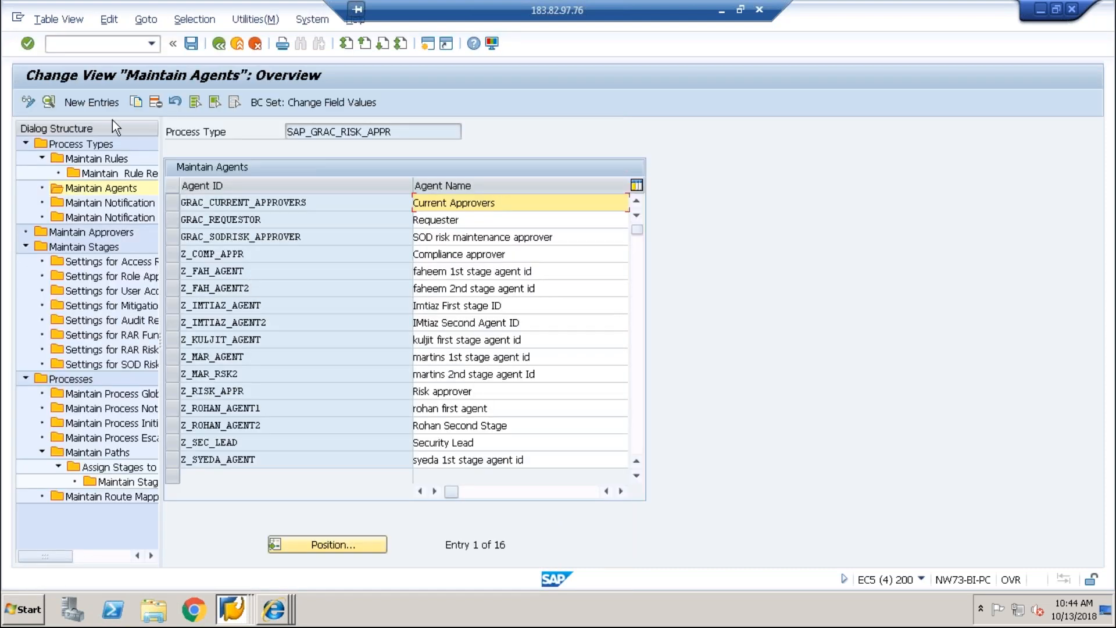
pyautogui.click(102, 105)
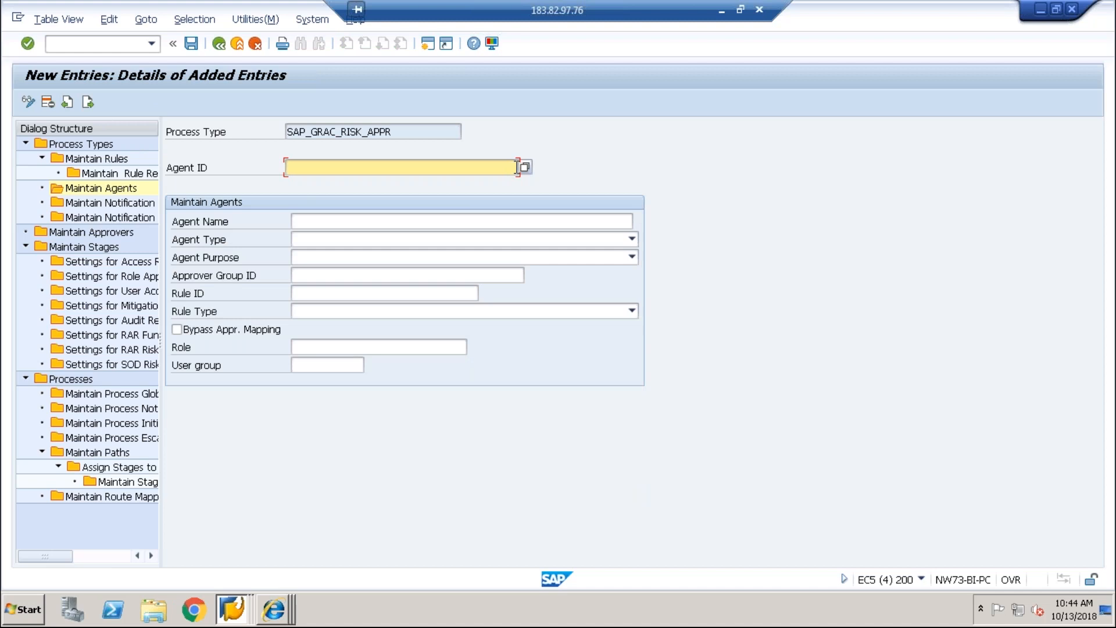
# Step: Return to the process types overview, dismissing the rule results work area prompts
pyautogui.click(219, 46)
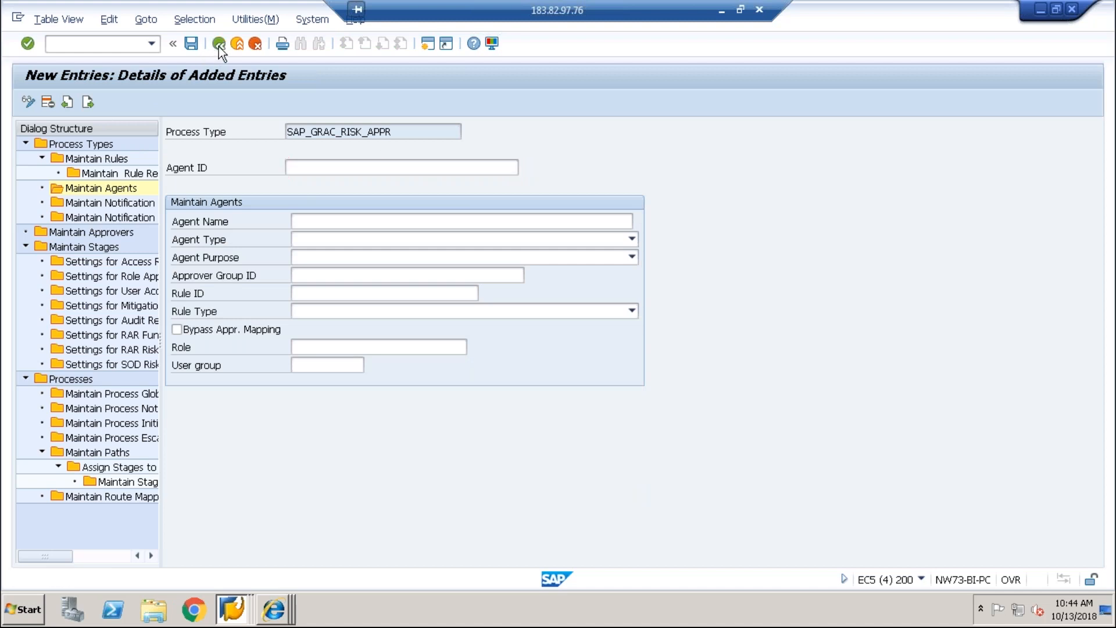
pyautogui.click(219, 46)
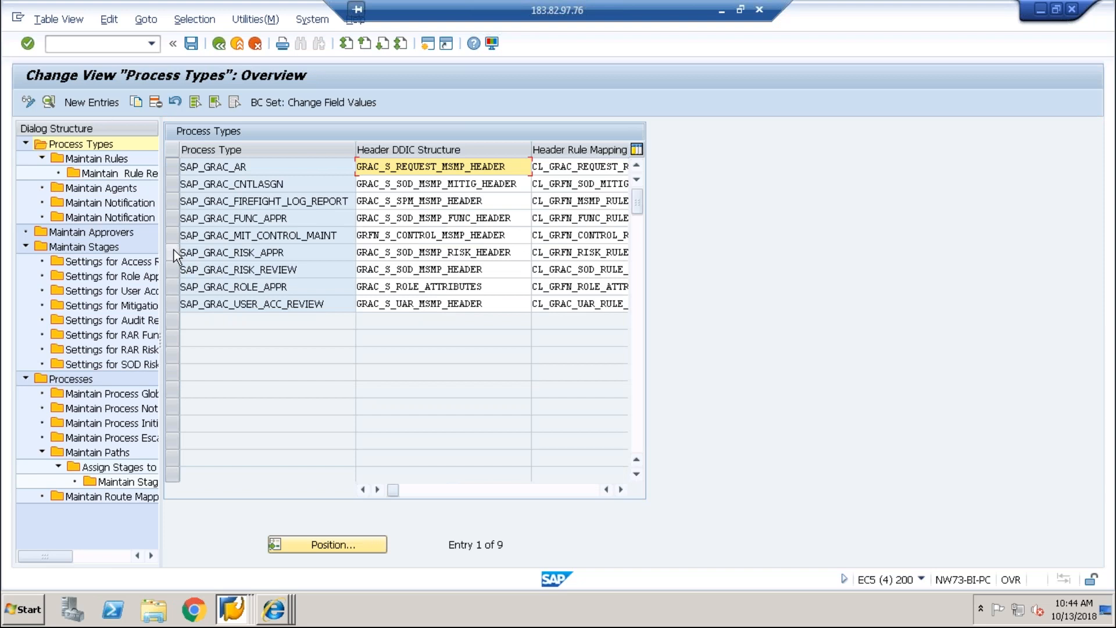
pyautogui.click(173, 252)
pyautogui.doubleClick(138, 172)
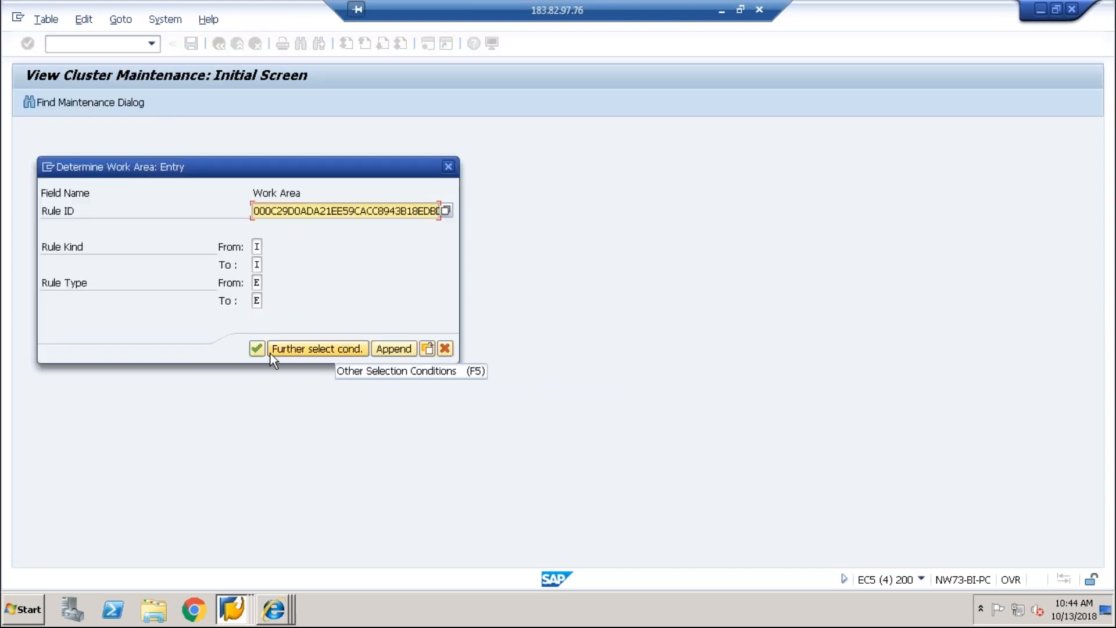
pyautogui.click(445, 349)
pyautogui.click(304, 306)
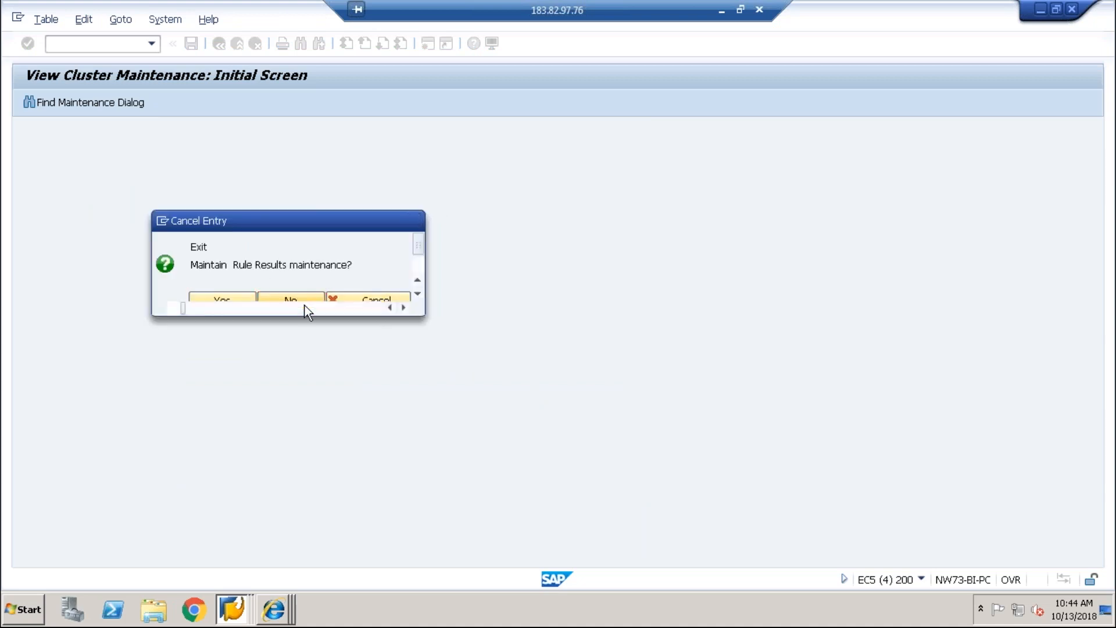
pyautogui.click(255, 348)
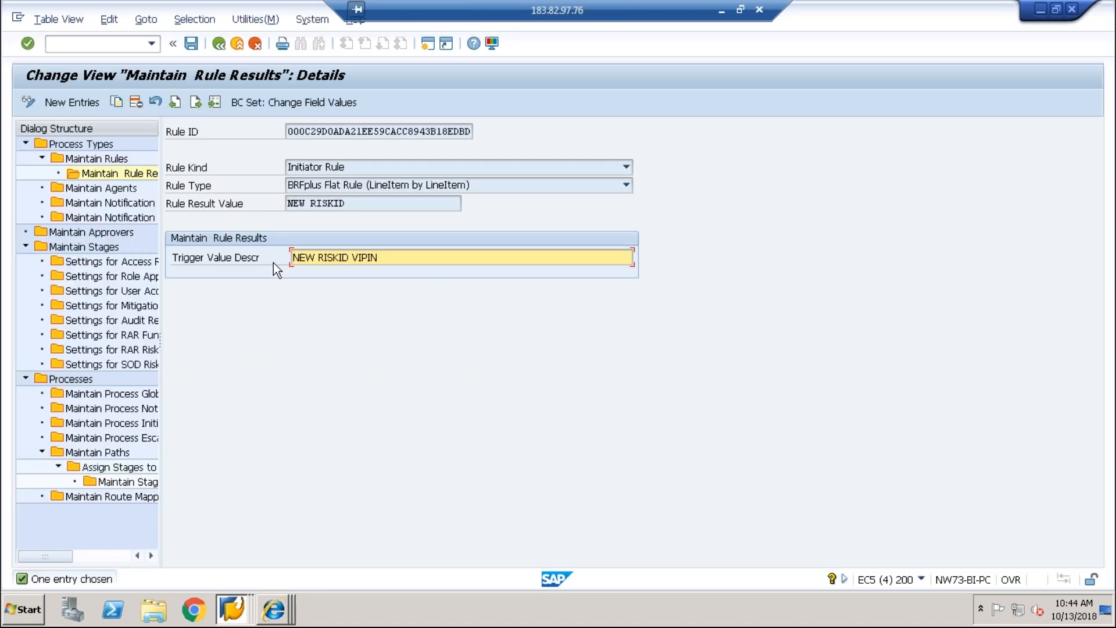
pyautogui.click(218, 45)
pyautogui.click(219, 45)
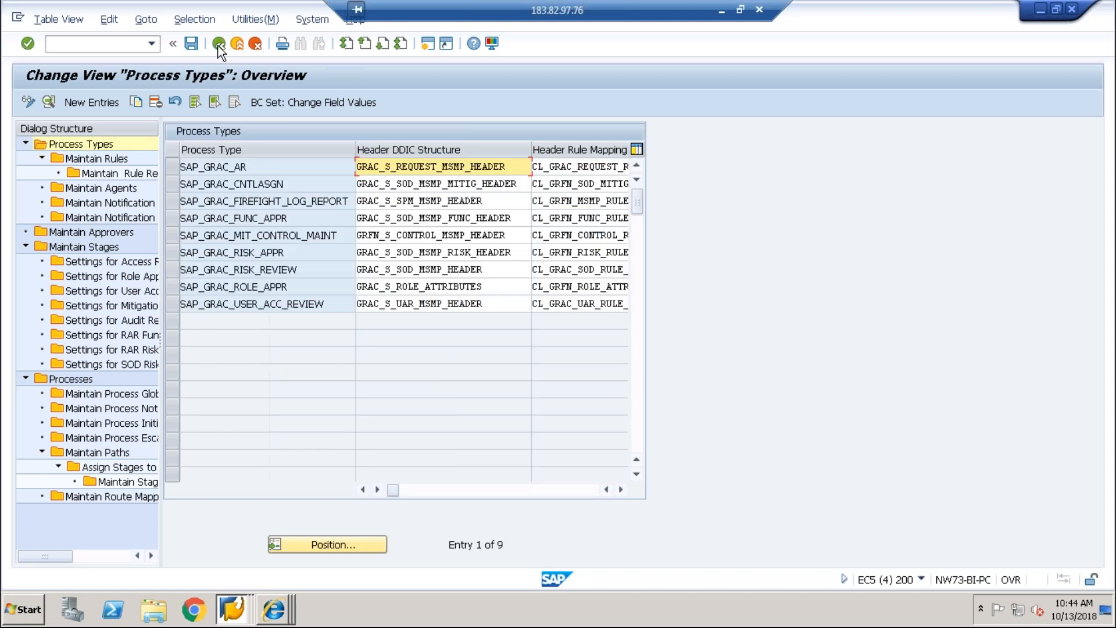
# Step: Add a second rule row for SAP_GRAC_RISK_APPR with Agents Rule kind and BRFplus Flat Rule type
pyautogui.click(174, 250)
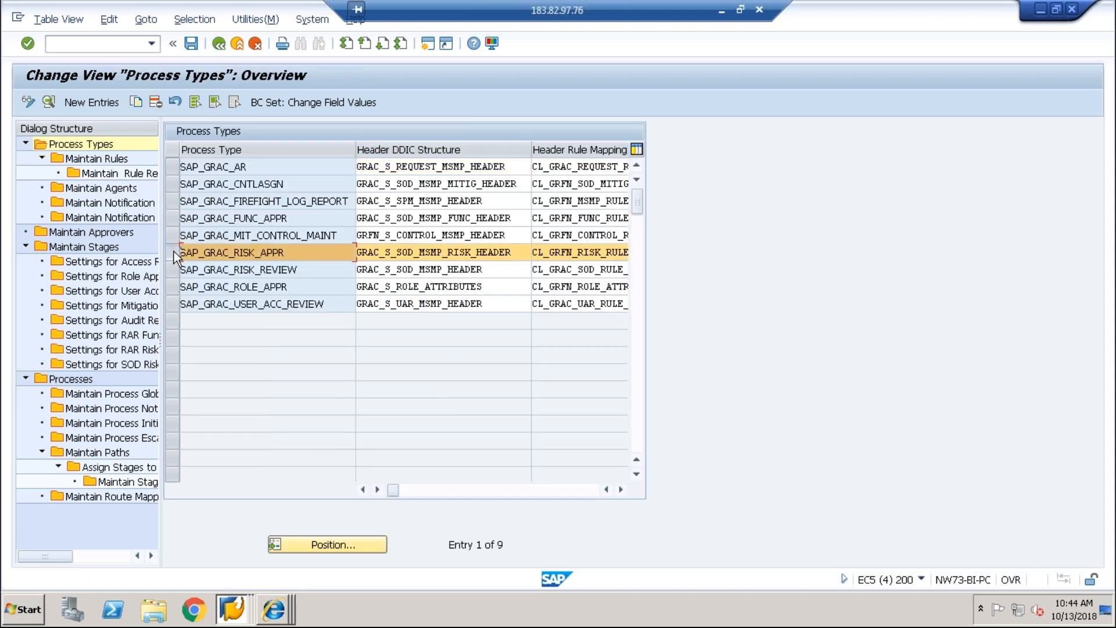
pyautogui.click(89, 158)
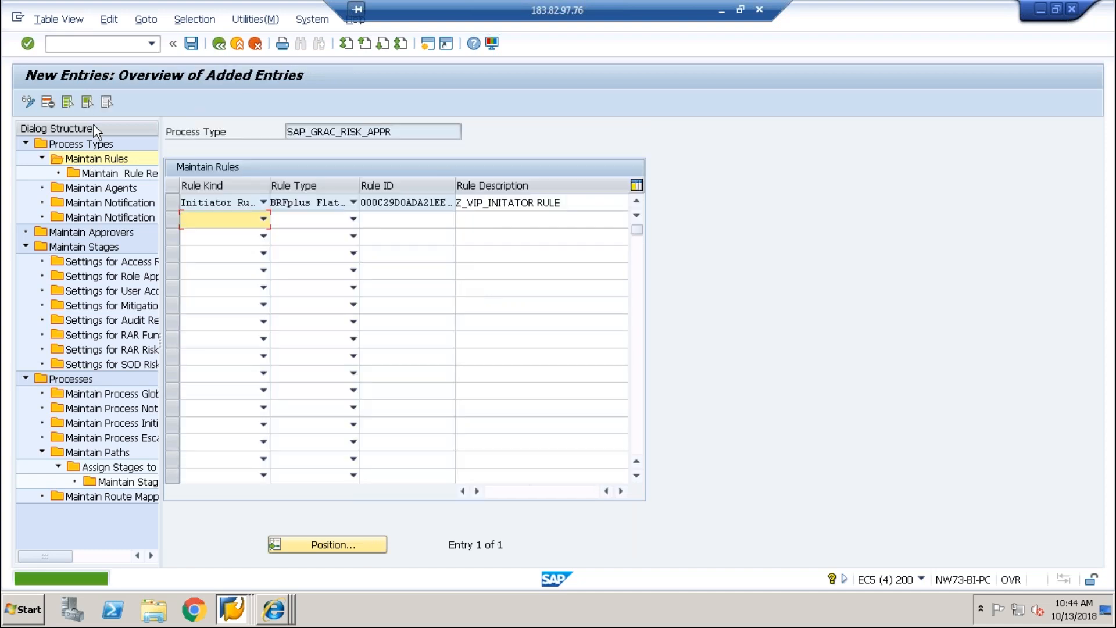
pyautogui.click(263, 218)
pyautogui.click(226, 259)
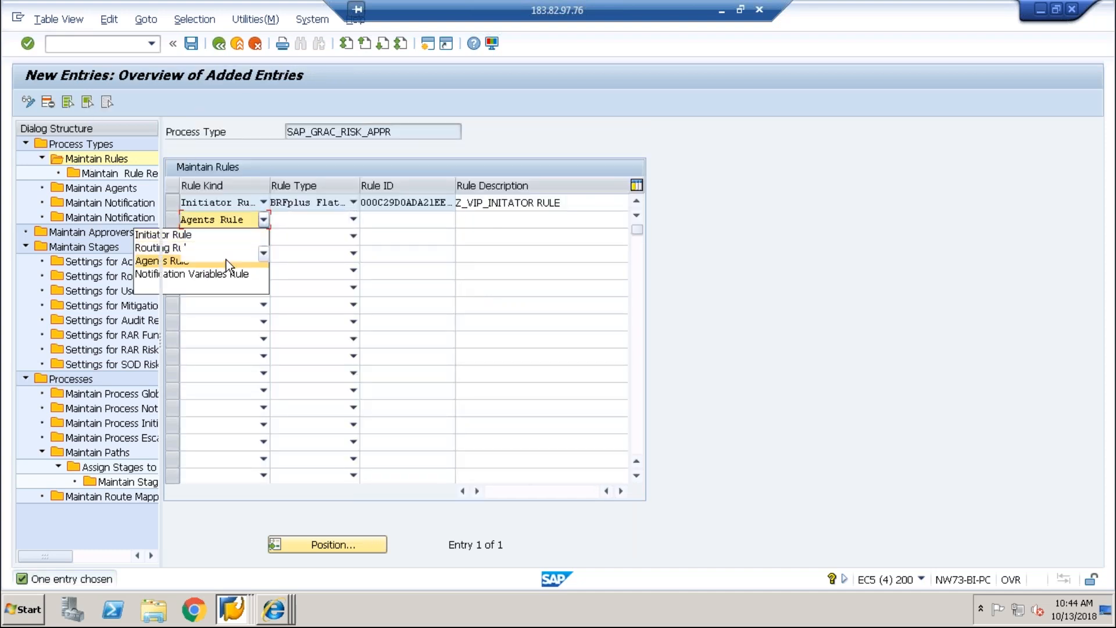
pyautogui.click(313, 225)
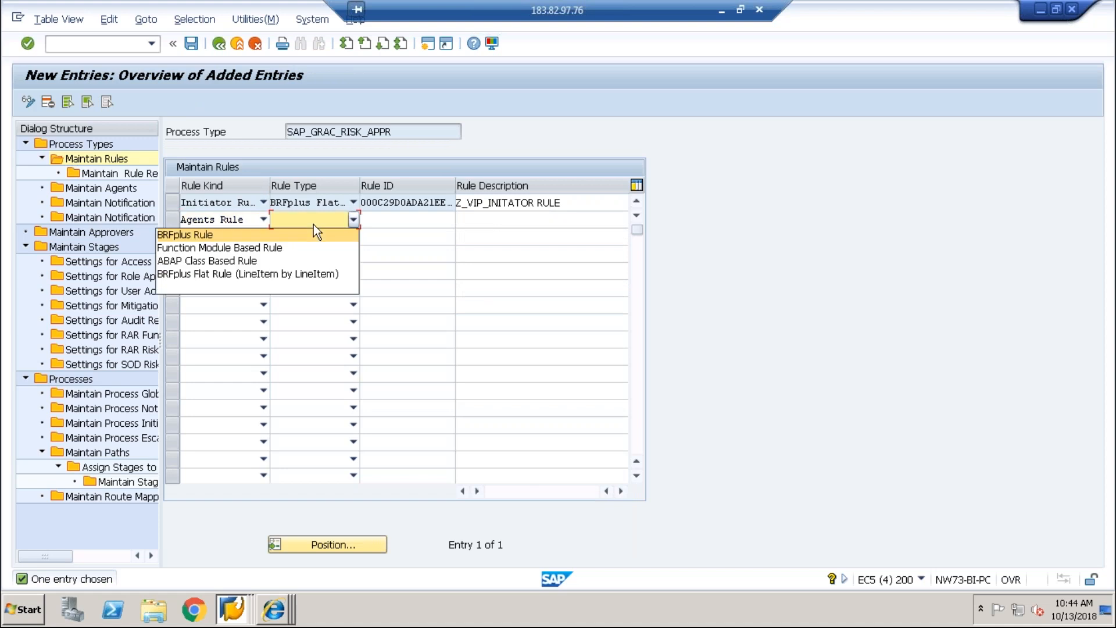
pyautogui.click(271, 274)
pyautogui.click(405, 219)
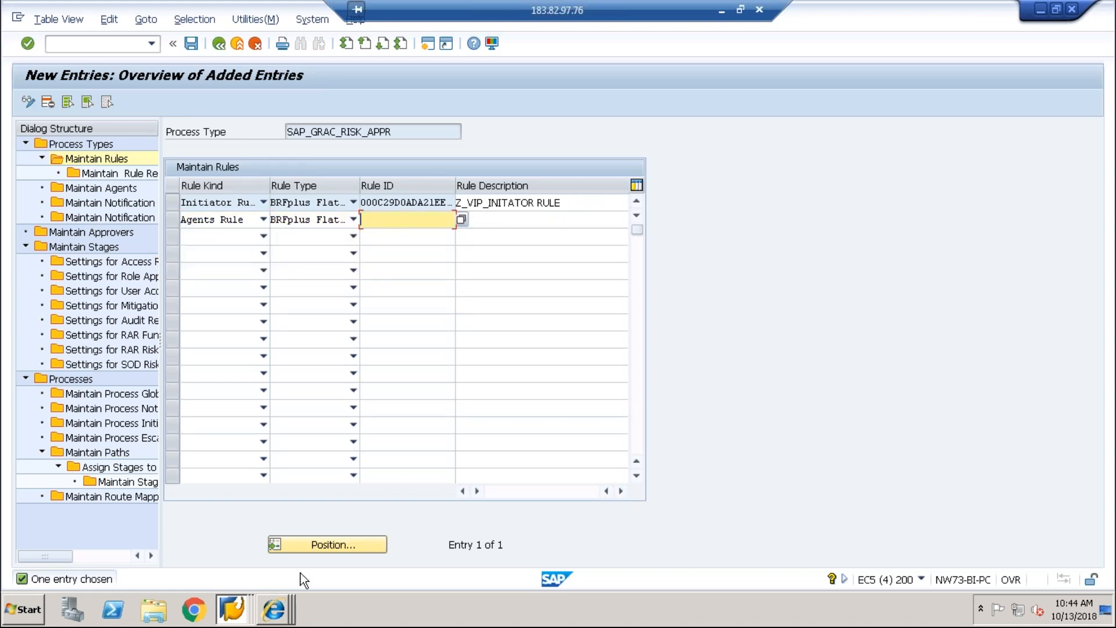
pyautogui.click(281, 602)
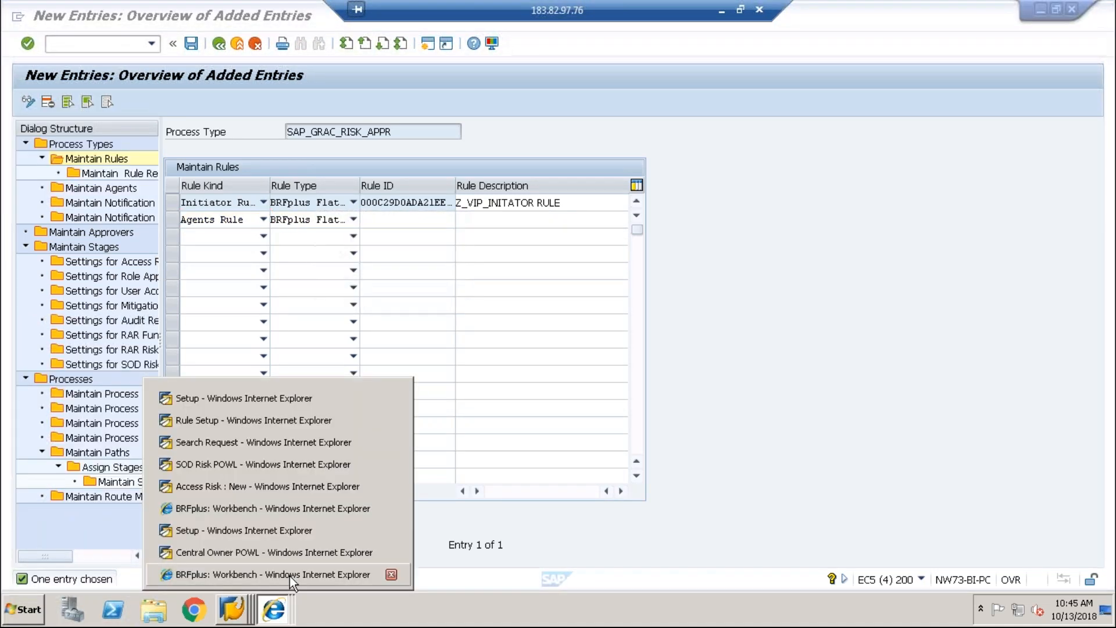
# Step: Copy the Z_VIP_AGENT application ID from BRFplus Workbench and bring SAP GUI back
pyautogui.click(290, 574)
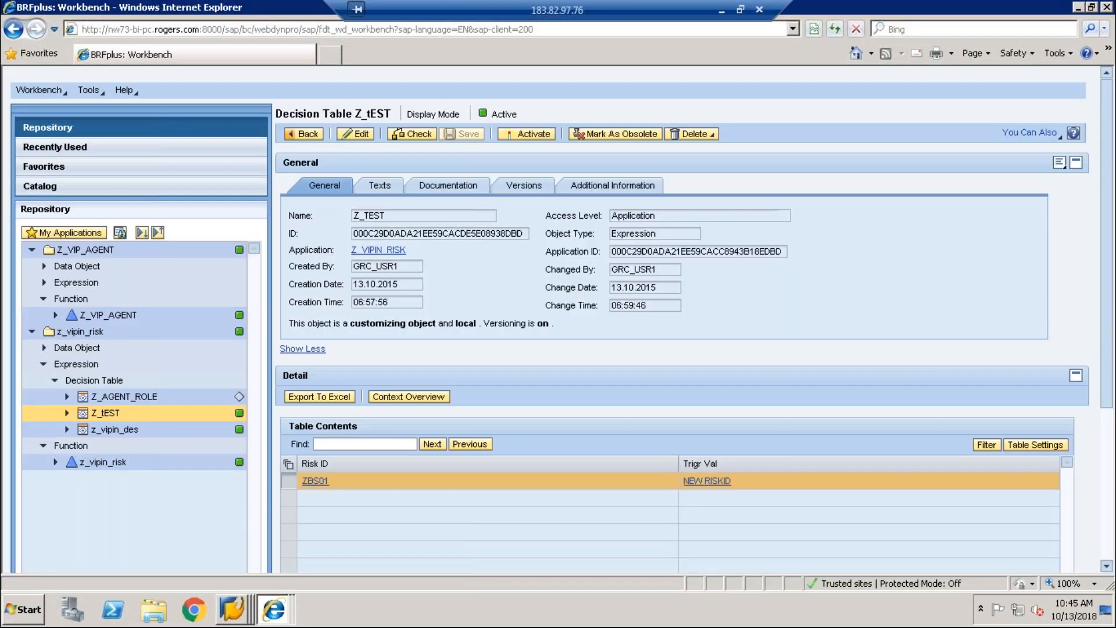
pyautogui.click(86, 250)
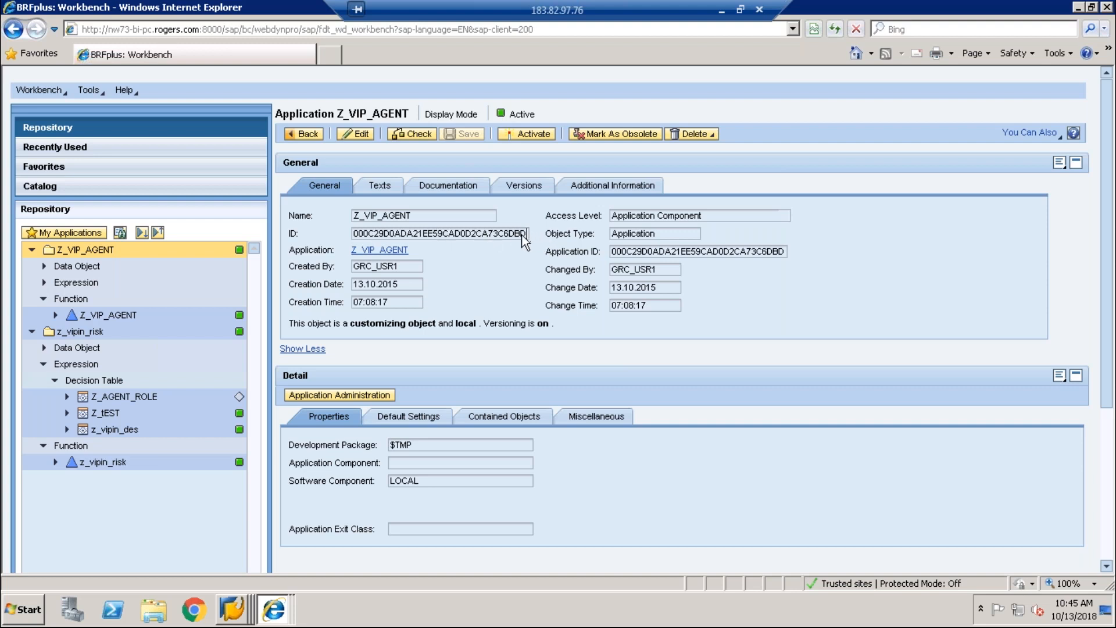
pyautogui.moveTo(526, 234); pyautogui.dragTo(392, 243)
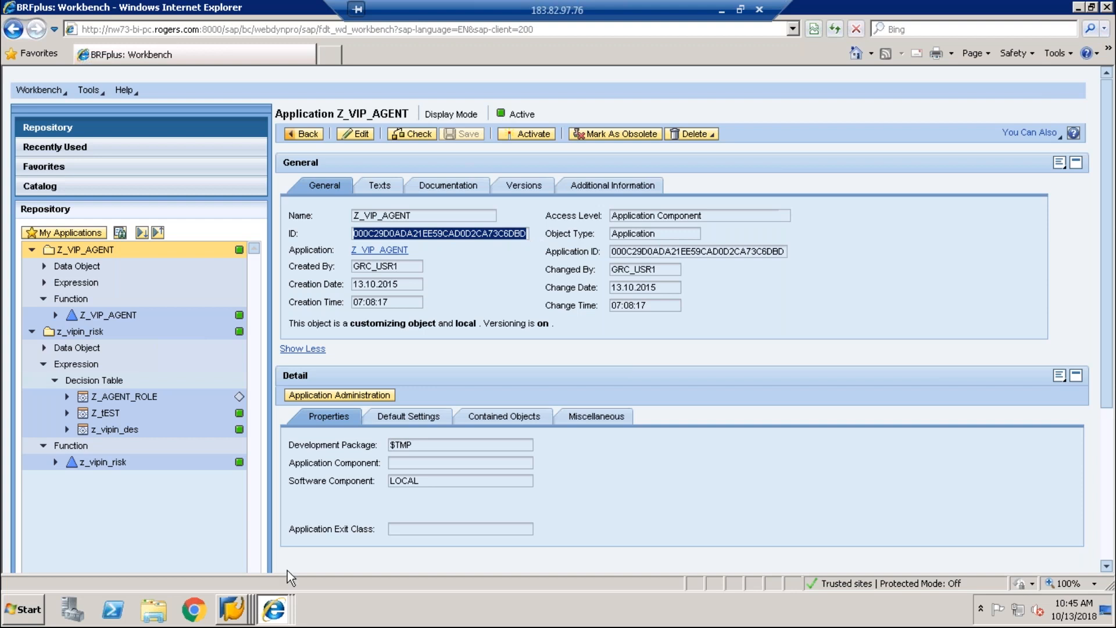
pyautogui.click(249, 615)
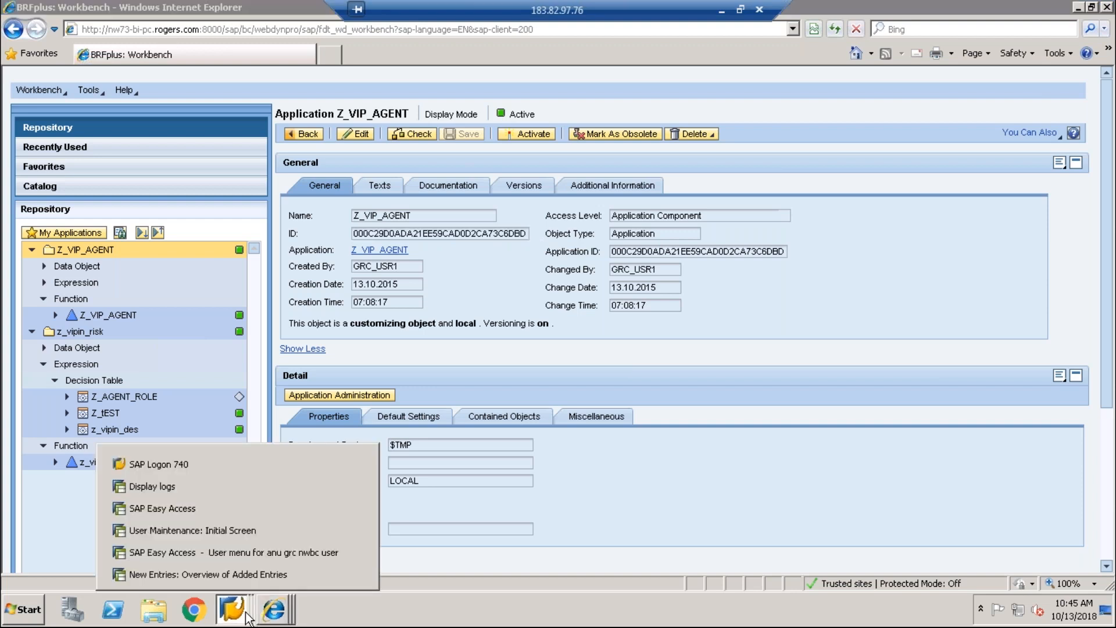
pyautogui.click(250, 576)
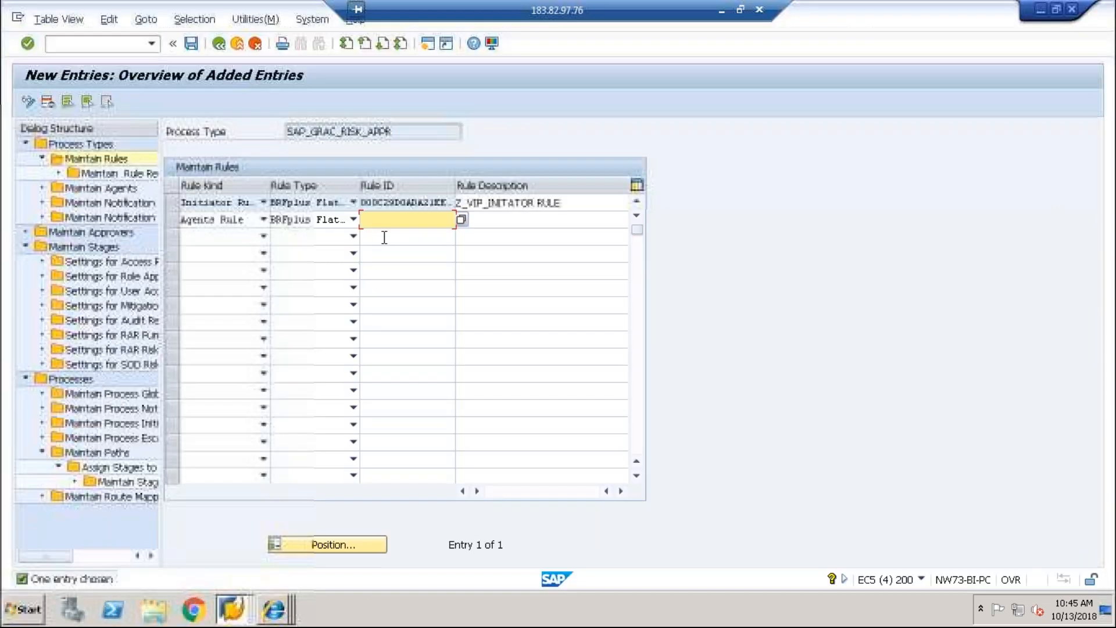
# Step: Paste the application ID as Rule ID, describe it as Z_VIP_AGENT RULES, and save
pyautogui.hotkey('ctrl', 'v')
pyautogui.press('Tab')
pyautogui.write('Z_V')
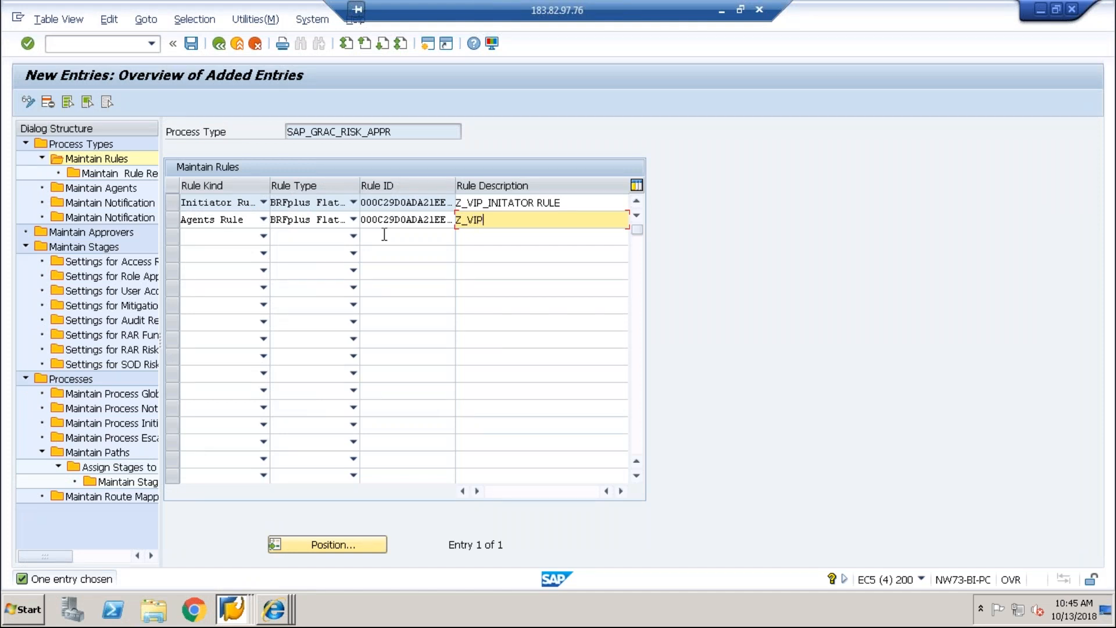
pyautogui.write('IP_AGENT RULES')
pyautogui.click(194, 47)
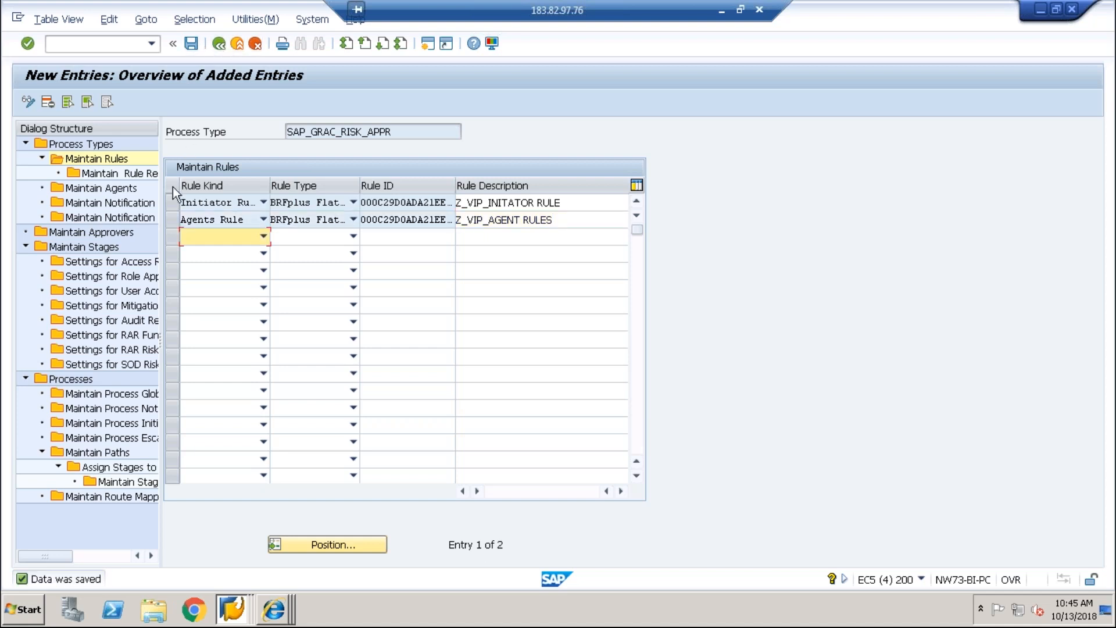
# Step: Start a new rule result for the Agents Rule with Agents Rule kind and BRFplus Flat Rule type
pyautogui.click(172, 219)
pyautogui.click(117, 174)
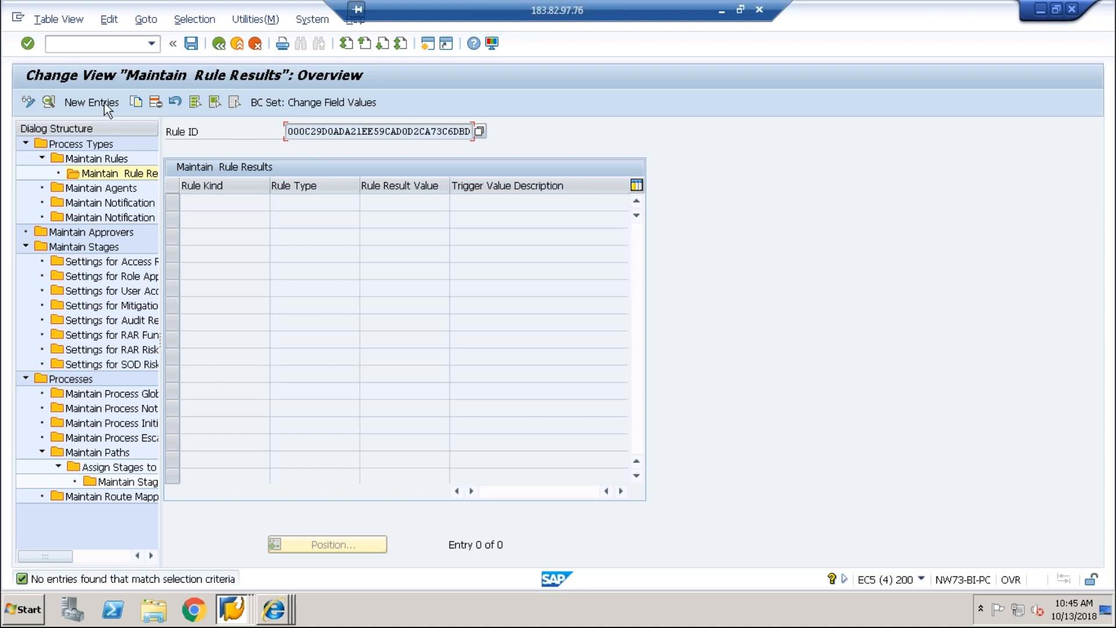
pyautogui.click(103, 102)
pyautogui.click(301, 172)
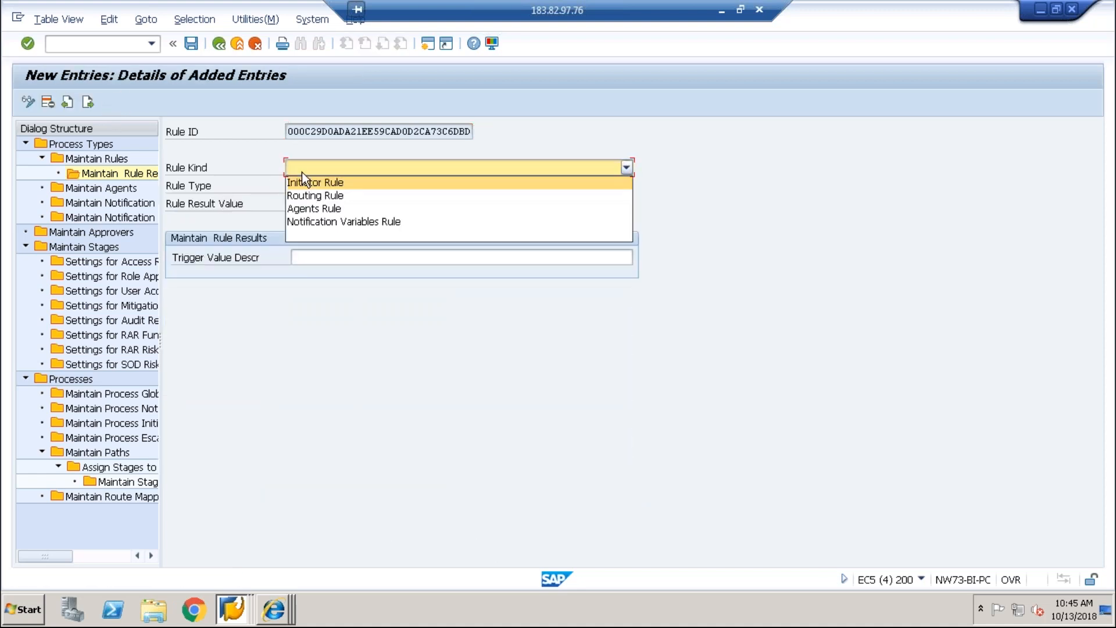
pyautogui.click(305, 206)
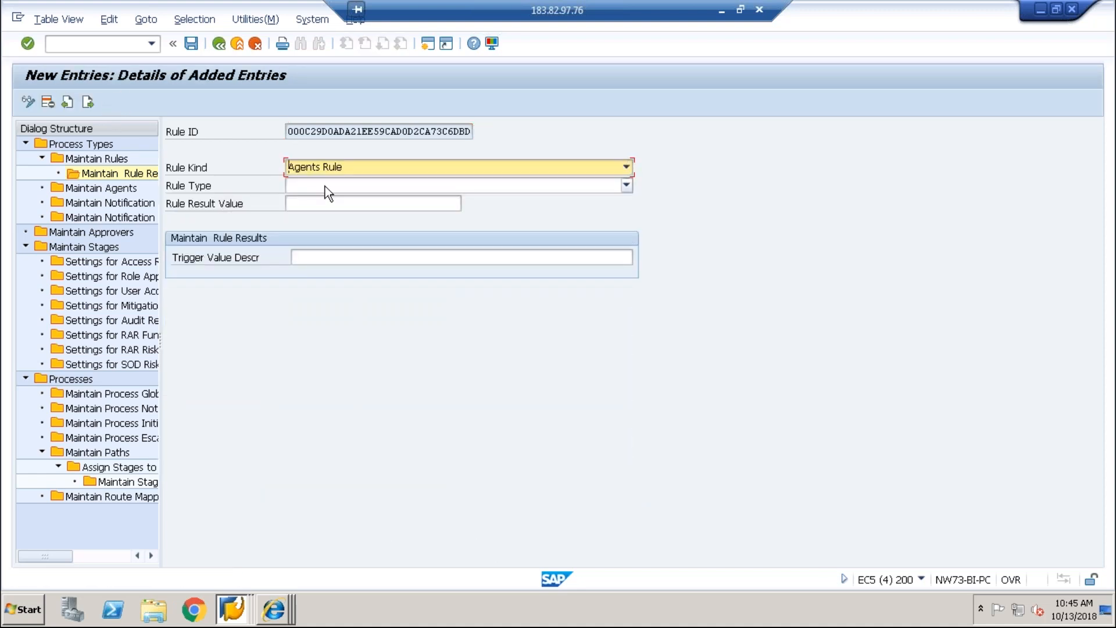
pyautogui.click(326, 186)
pyautogui.click(315, 246)
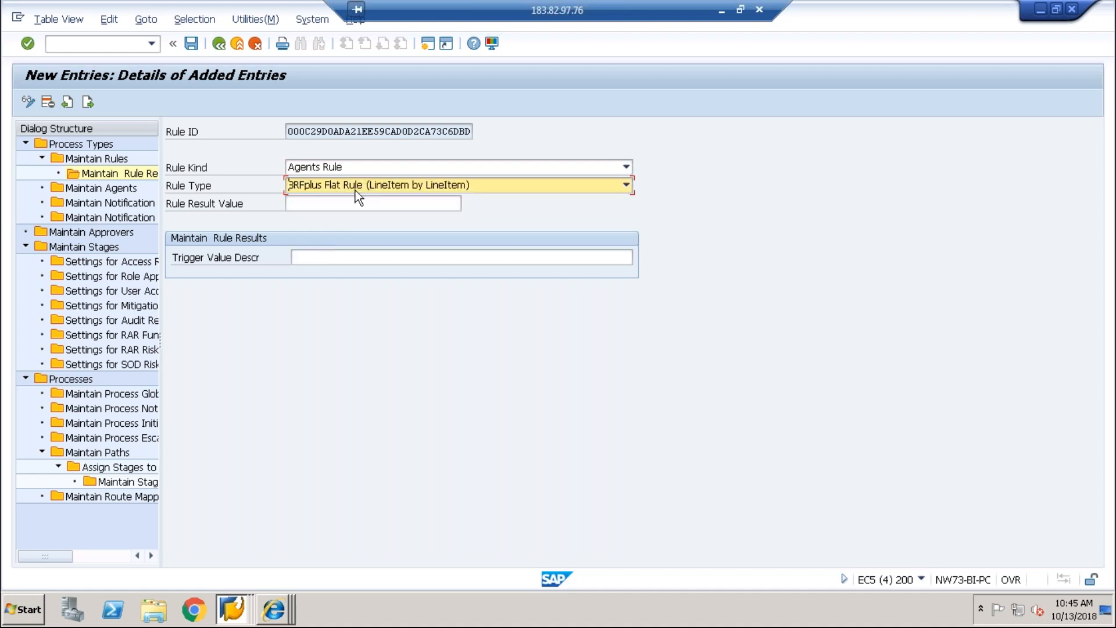
# Step: Enter result value USERID with description RISK APPROVER ID and save the rule result
pyautogui.click(332, 201)
pyautogui.write('USERID')
pyautogui.press('Tab')
pyautogui.write('A')
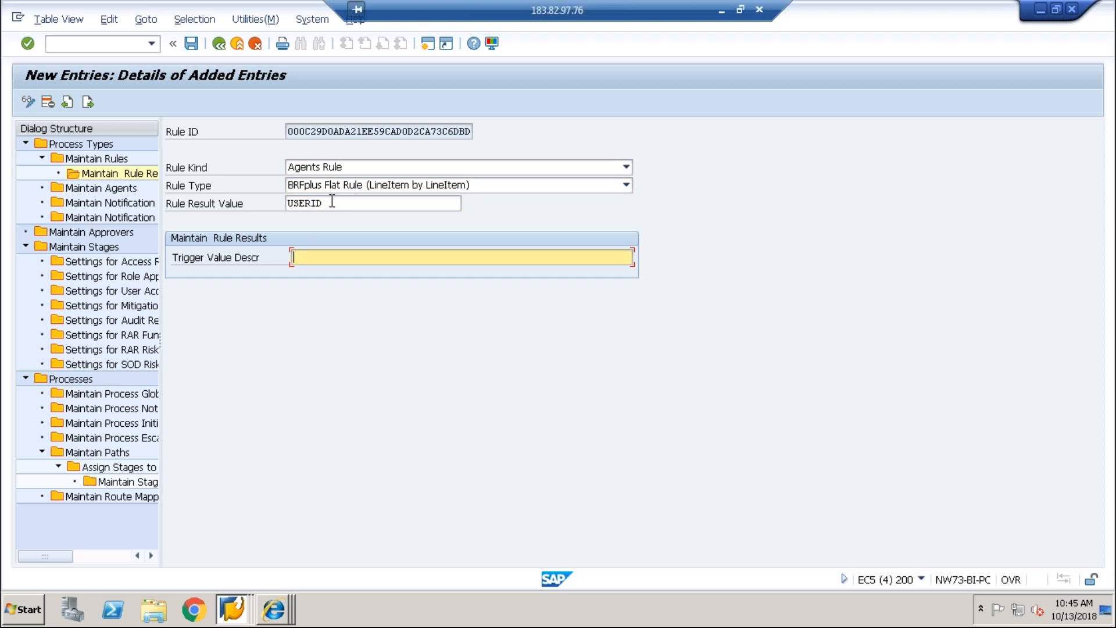
pyautogui.write('AP')
pyautogui.press('BackSpace')
pyautogui.press('BackSpace')
pyautogui.write('RISK APPROVER ID')
pyautogui.click(195, 49)
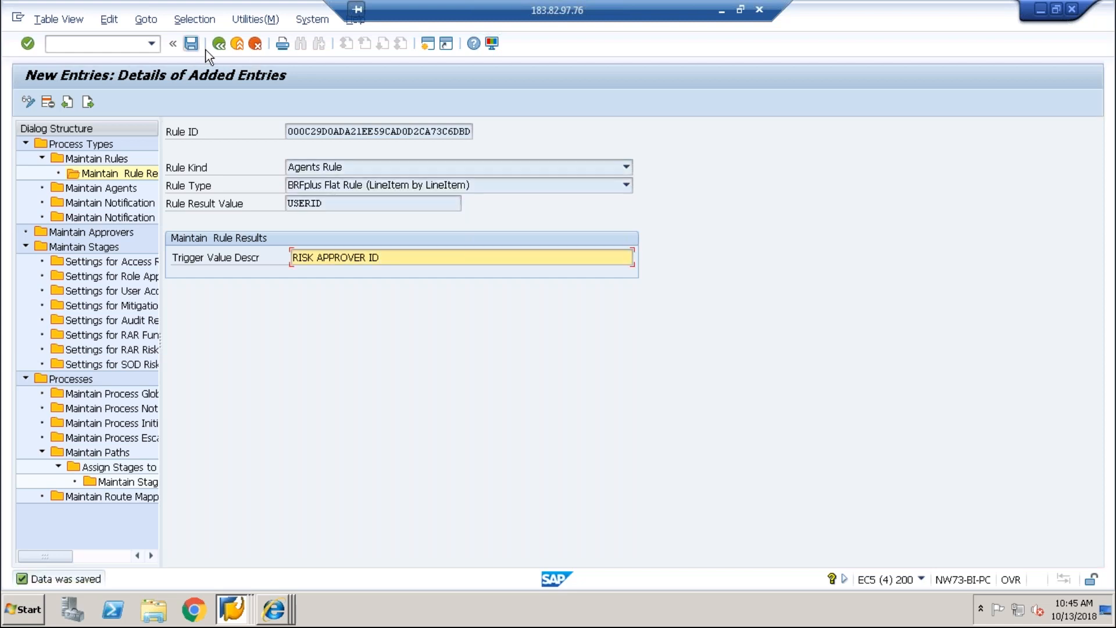
pyautogui.click(219, 46)
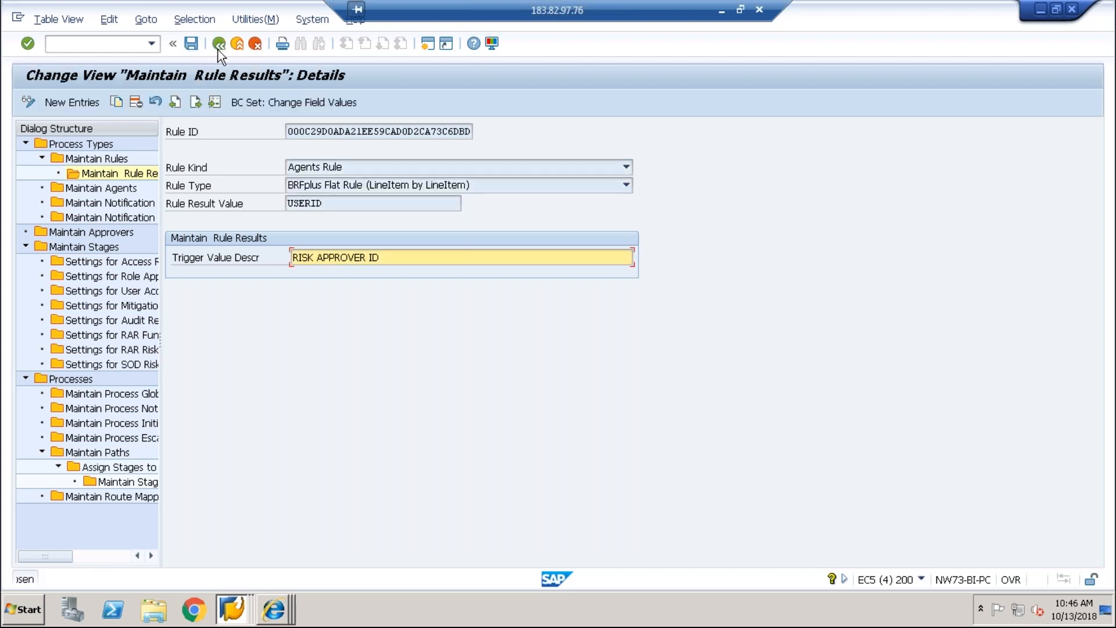
# Step: Start a new SAP_GRAC_RISK_APPR agent entry and browse the agent ID list down to the role approvers
pyautogui.doubleClick(110, 188)
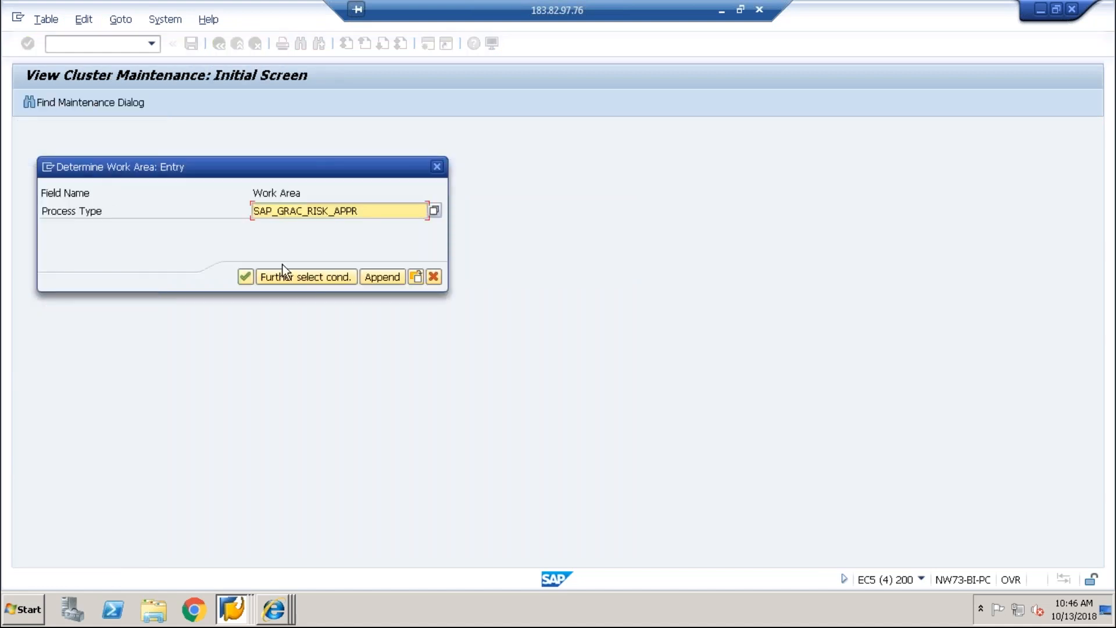
pyautogui.click(246, 277)
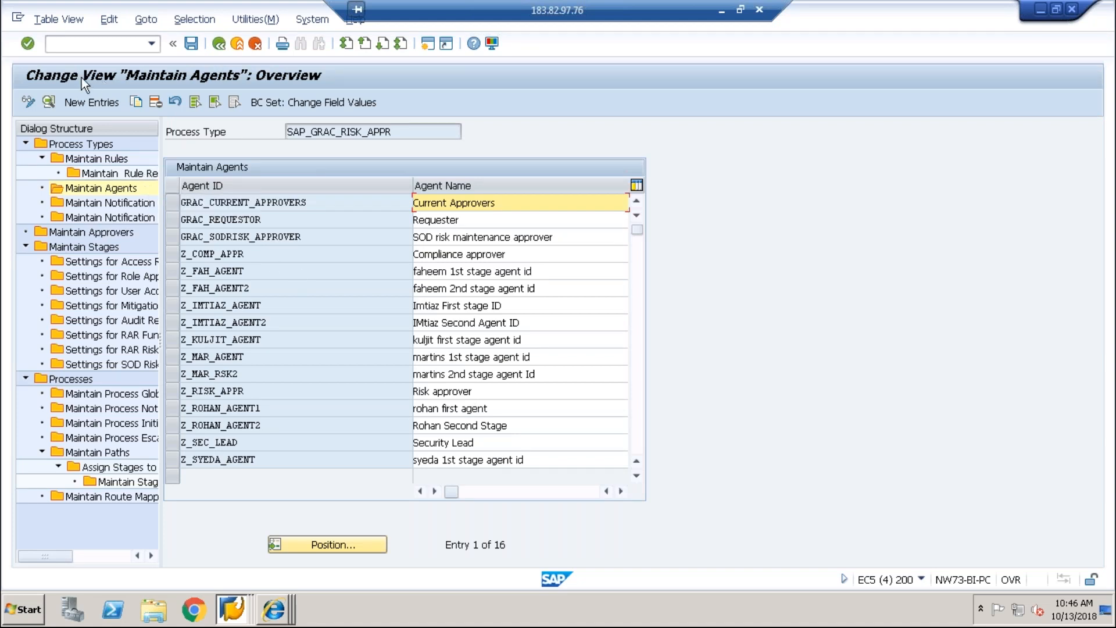
pyautogui.click(74, 101)
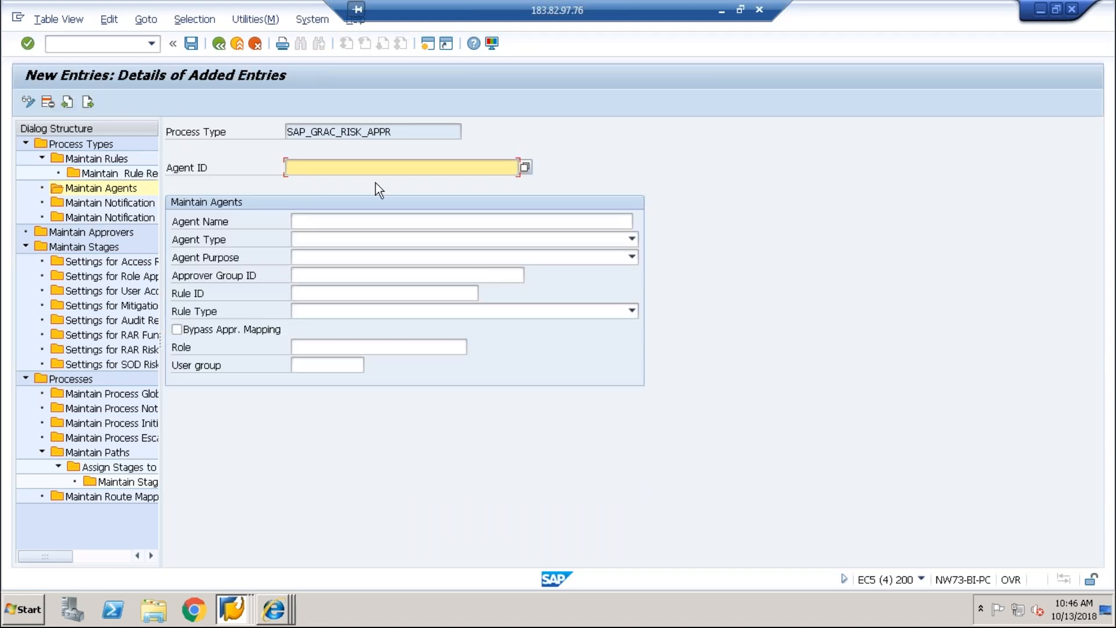
pyautogui.press('F4')
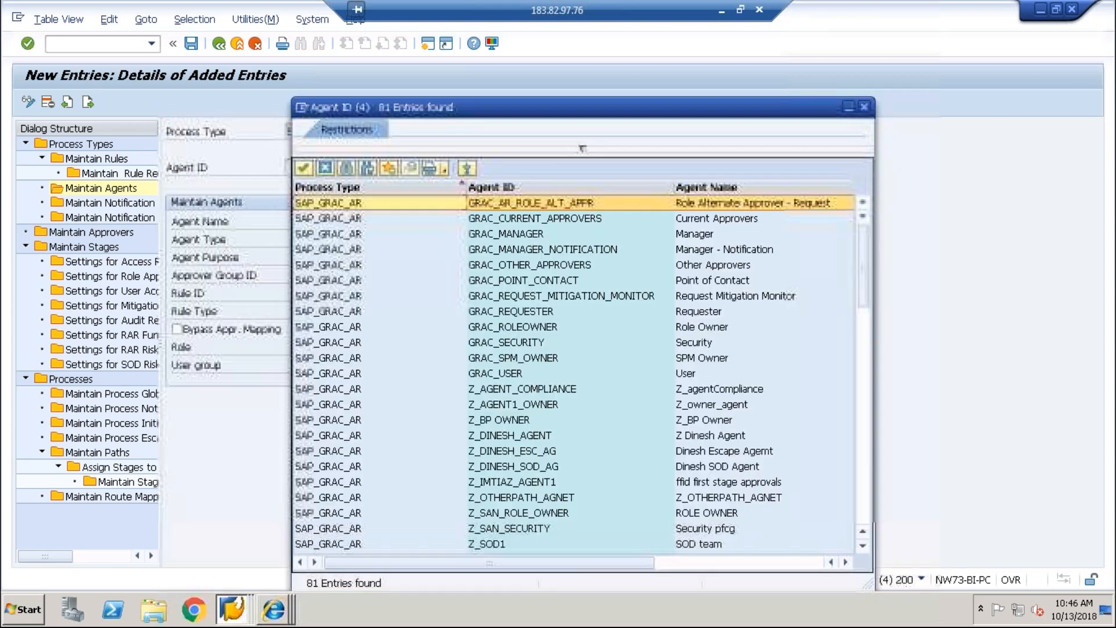
pyautogui.press('Down')
pyautogui.press('Down')
pyautogui.press('Down')
pyautogui.press('Down')
pyautogui.press('Down')
pyautogui.press('Down')
pyautogui.press('Down')
pyautogui.press('Down')
pyautogui.press('Down')
pyautogui.press('Down')
pyautogui.press('Down')
pyautogui.press('Down')
pyautogui.press('Down')
pyautogui.press('Down')
pyautogui.press('Down')
pyautogui.press('Down')
pyautogui.press('Down')
pyautogui.press('Down')
pyautogui.press('Down')
pyautogui.press('Down')
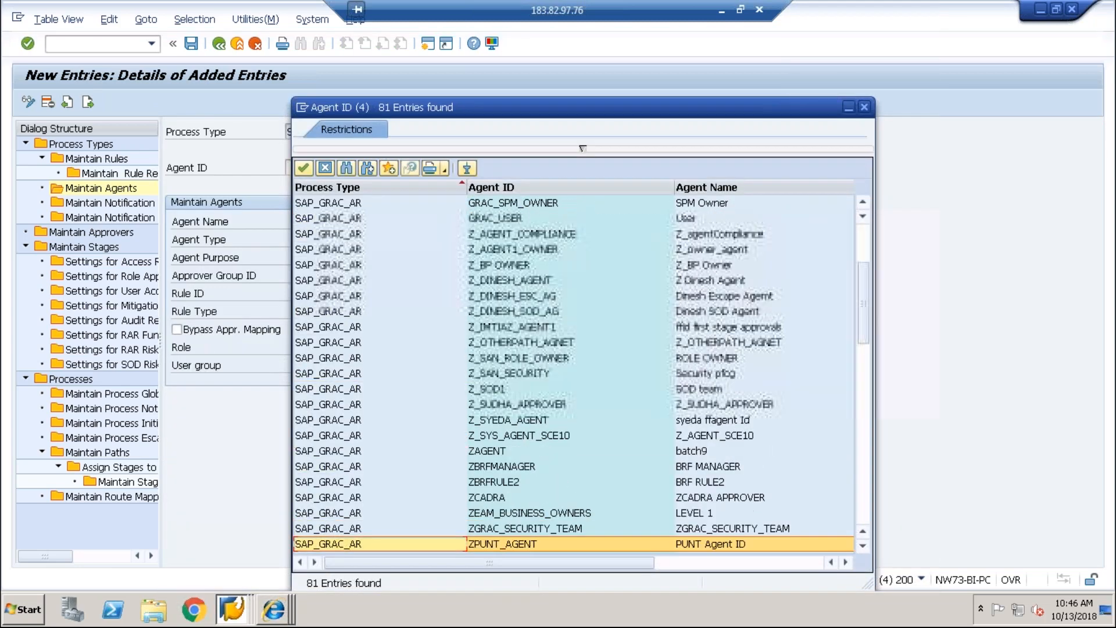
pyautogui.press('Down')
pyautogui.press('Down')
pyautogui.press('Down')
pyautogui.press('Down')
pyautogui.press('Down')
pyautogui.press('Down')
pyautogui.press('Down')
pyautogui.press('Down')
pyautogui.press('Down')
pyautogui.press('Down')
pyautogui.press('Down')
pyautogui.press('Down')
pyautogui.press('Down')
pyautogui.press('Down')
pyautogui.press('Down')
pyautogui.press('Down')
pyautogui.press('Down')
pyautogui.press('Down')
pyautogui.press('Down')
pyautogui.press('Down')
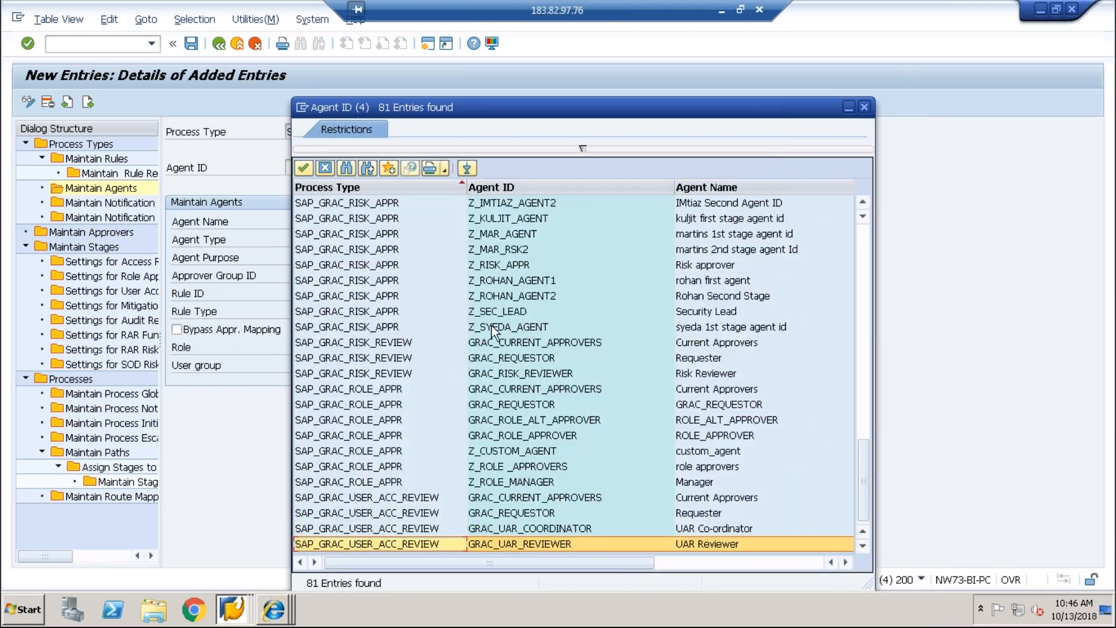
pyautogui.click(359, 390)
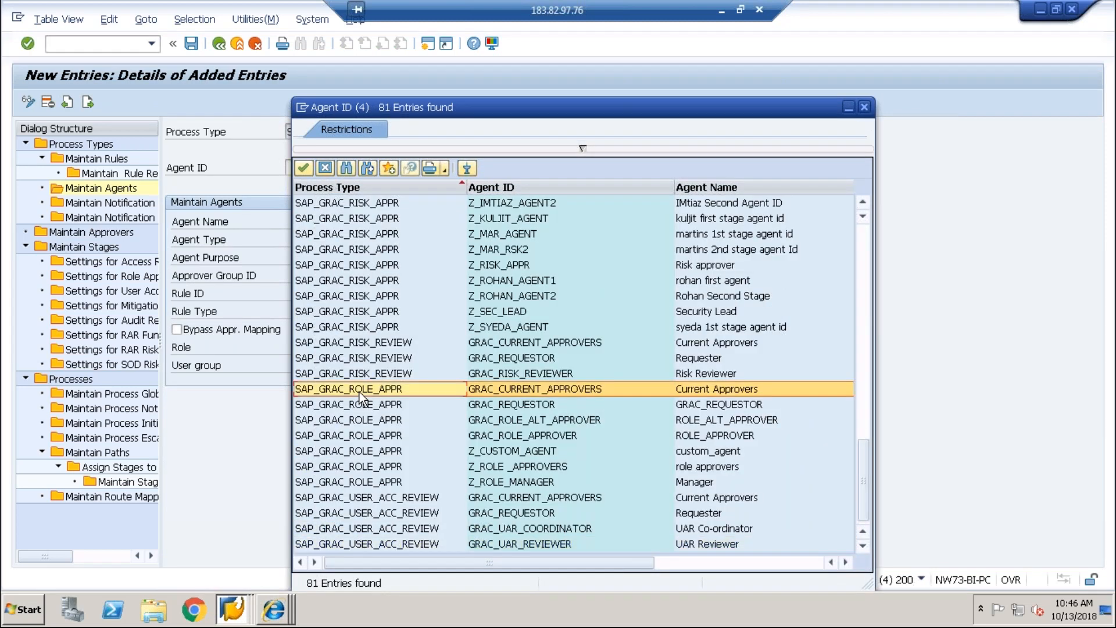
pyautogui.press('Down')
pyautogui.press('Down')
pyautogui.press('Down')
pyautogui.press('Down')
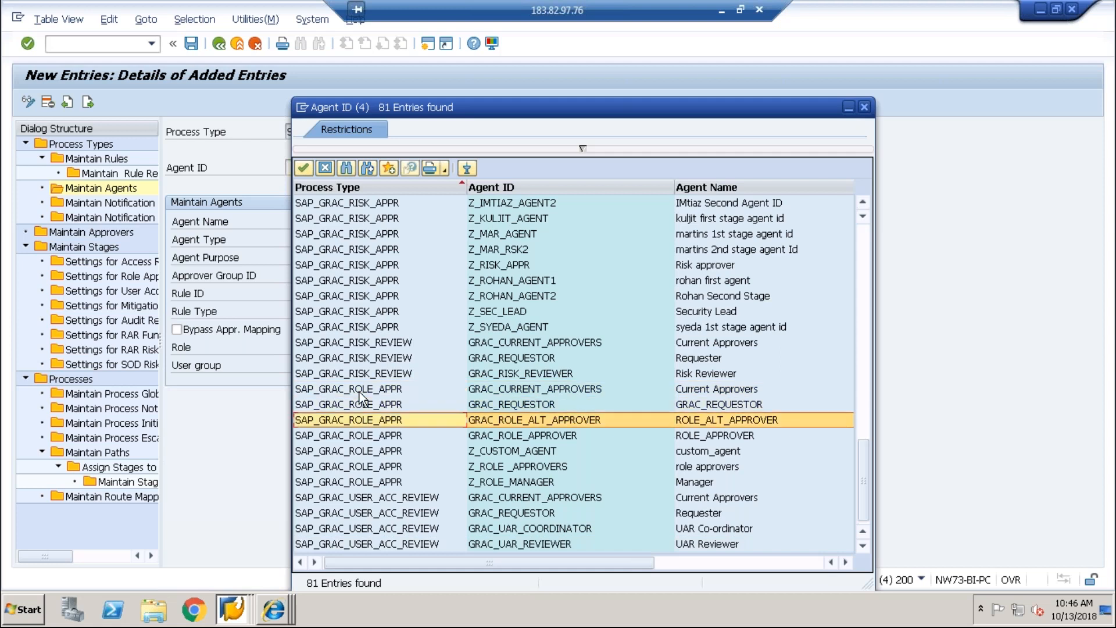
pyautogui.press('Down')
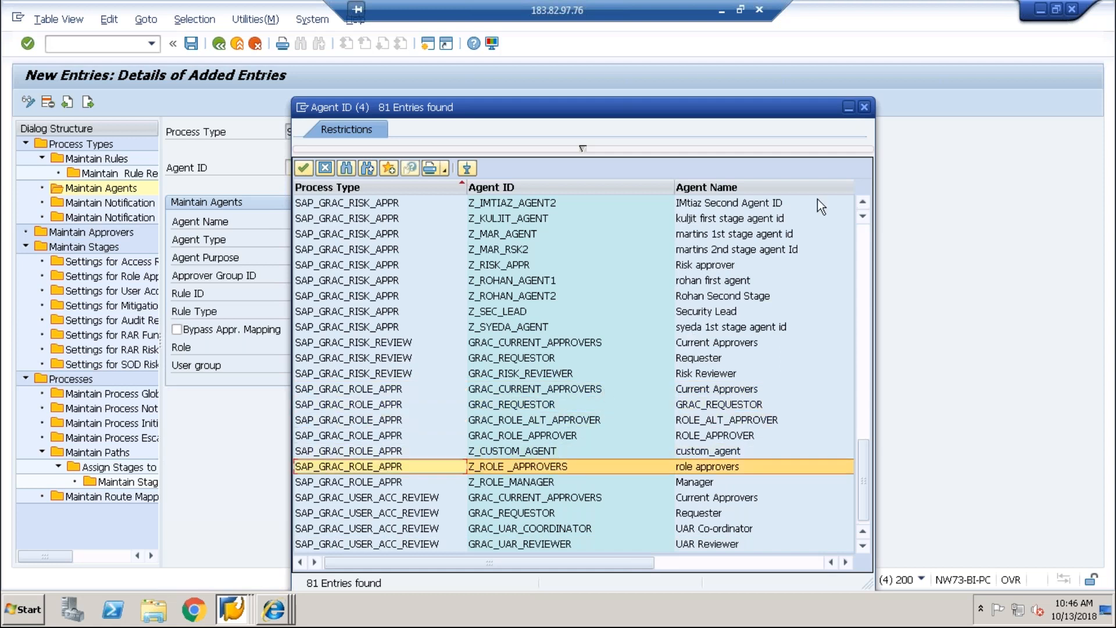
# Step: Enter agent ID Z_VIP_RISK_APPROVER with agent name GRC CONSULTANT
pyautogui.click(869, 110)
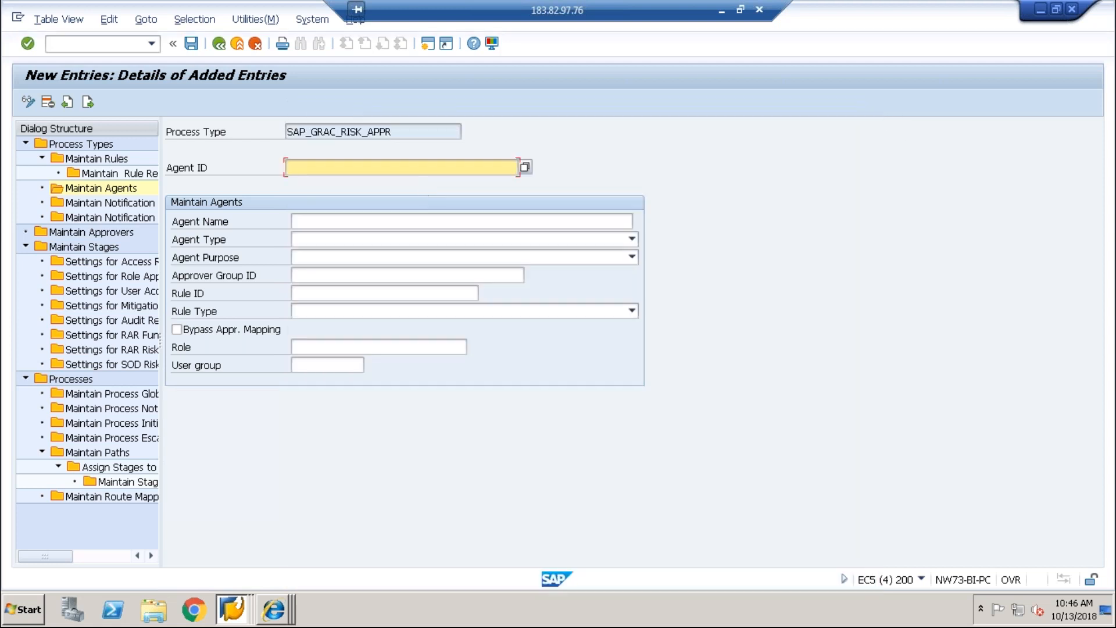
pyautogui.write('Z')
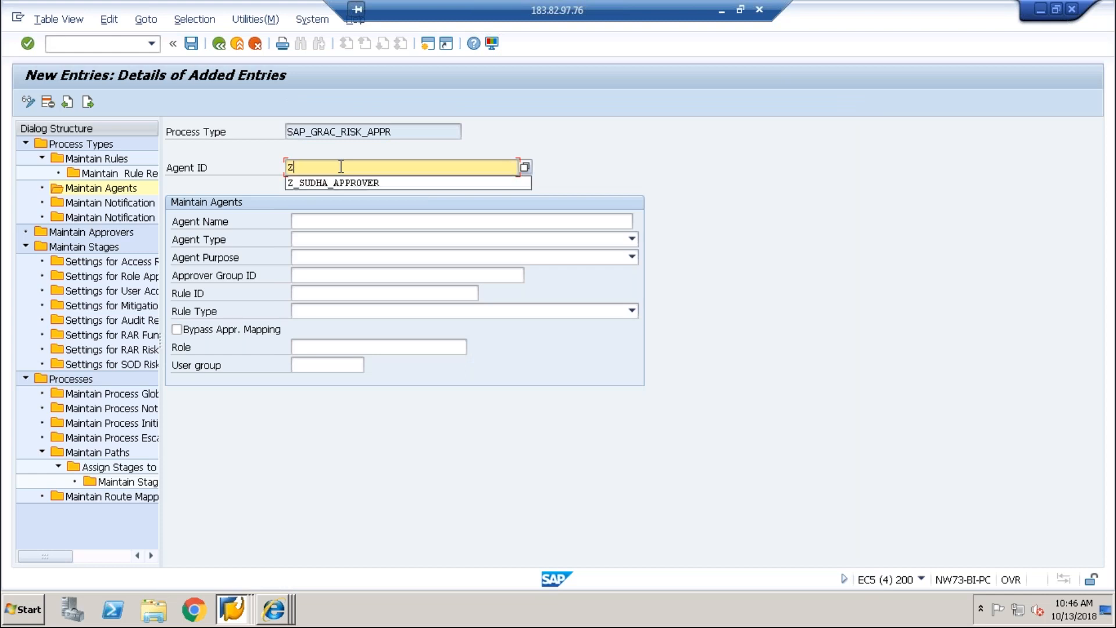
pyautogui.write('_VIP')
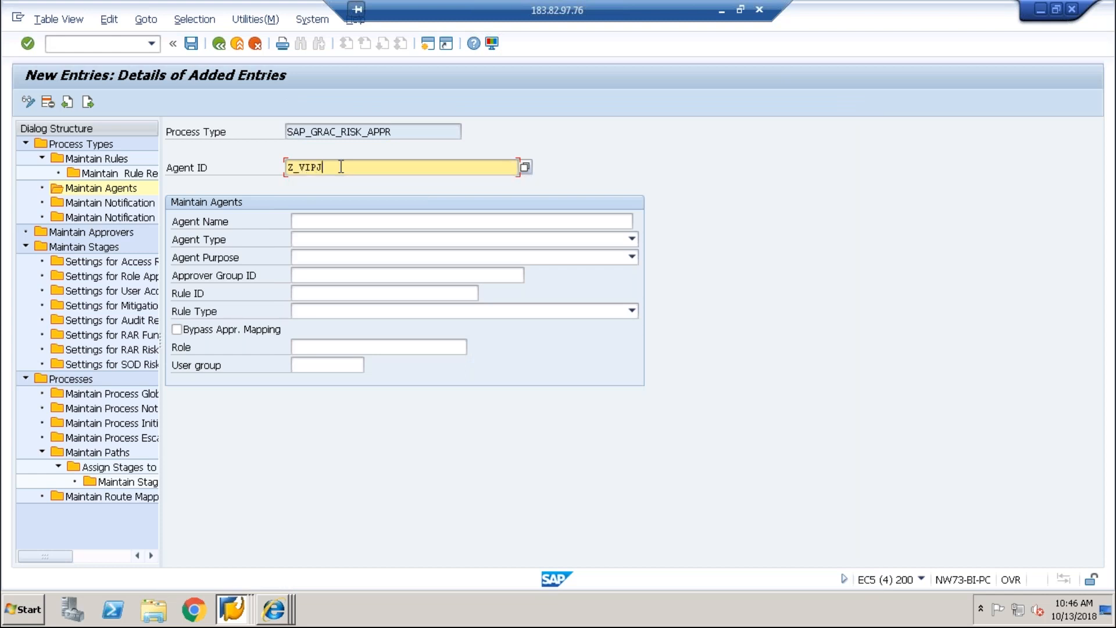
pyautogui.write('_RISK_APPROV')
pyautogui.write('ER')
pyautogui.press('Tab')
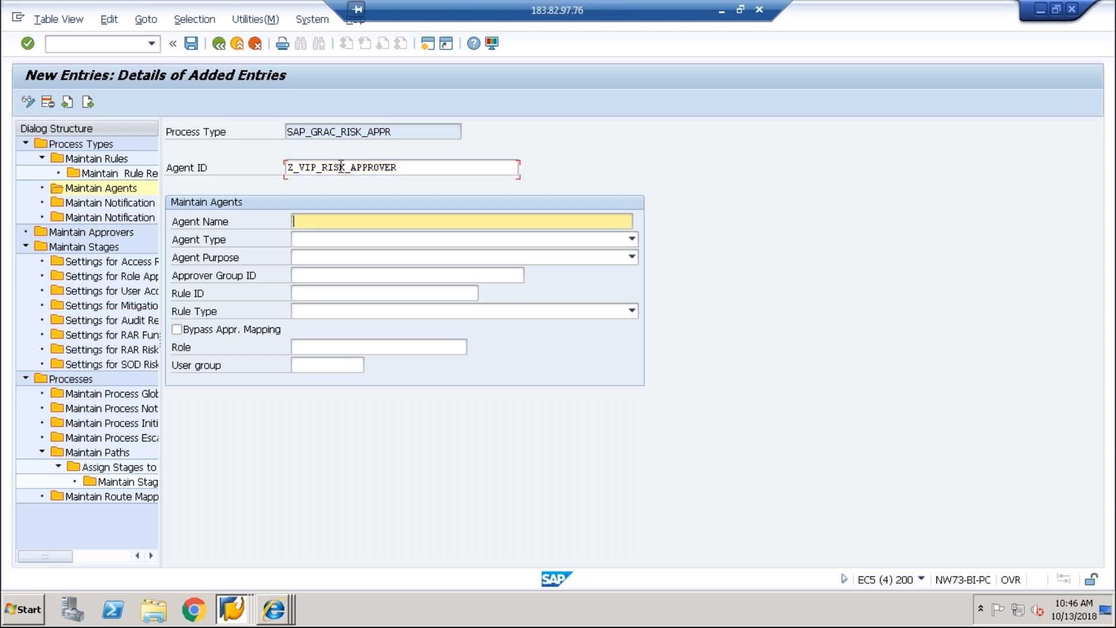
pyautogui.write('SEC')
pyautogui.press('BackSpace')
pyautogui.press('BackSpace')
pyautogui.write('GRC COSN')
pyautogui.press('BackSpace')
pyautogui.press('BackSpace')
pyautogui.write('S')
pyautogui.press('BackSpace')
pyautogui.write('NSULTANT')
# Step: Set type GRC API Rules, purpose Approval, the pasted rule ID, and BRFplus Flat Rule (LineItem by LineItem)
pyautogui.click(345, 243)
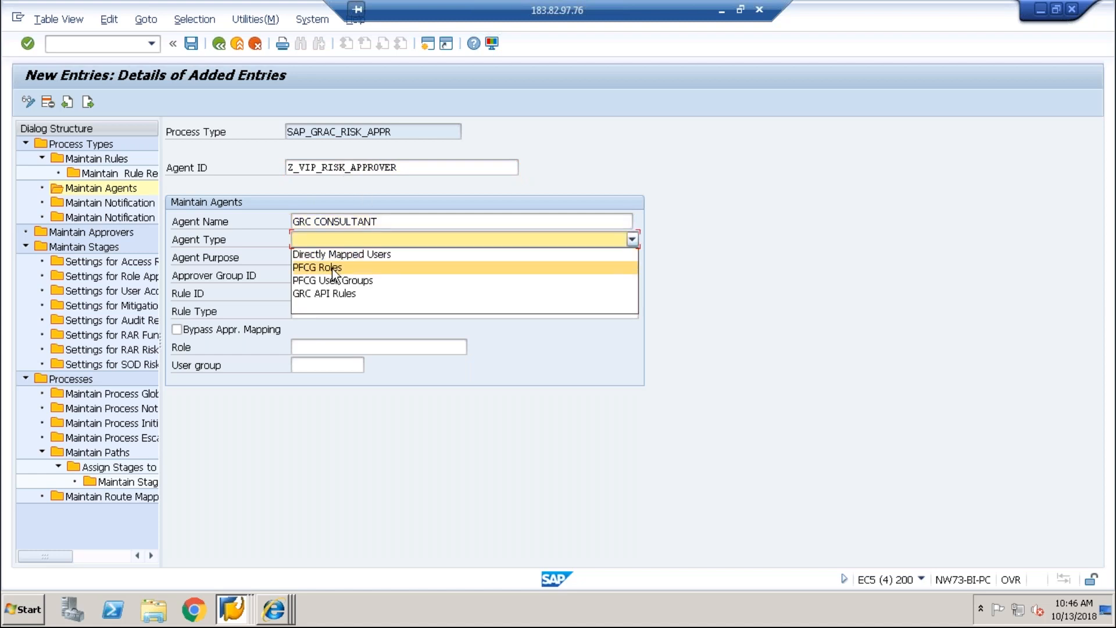
pyautogui.click(324, 294)
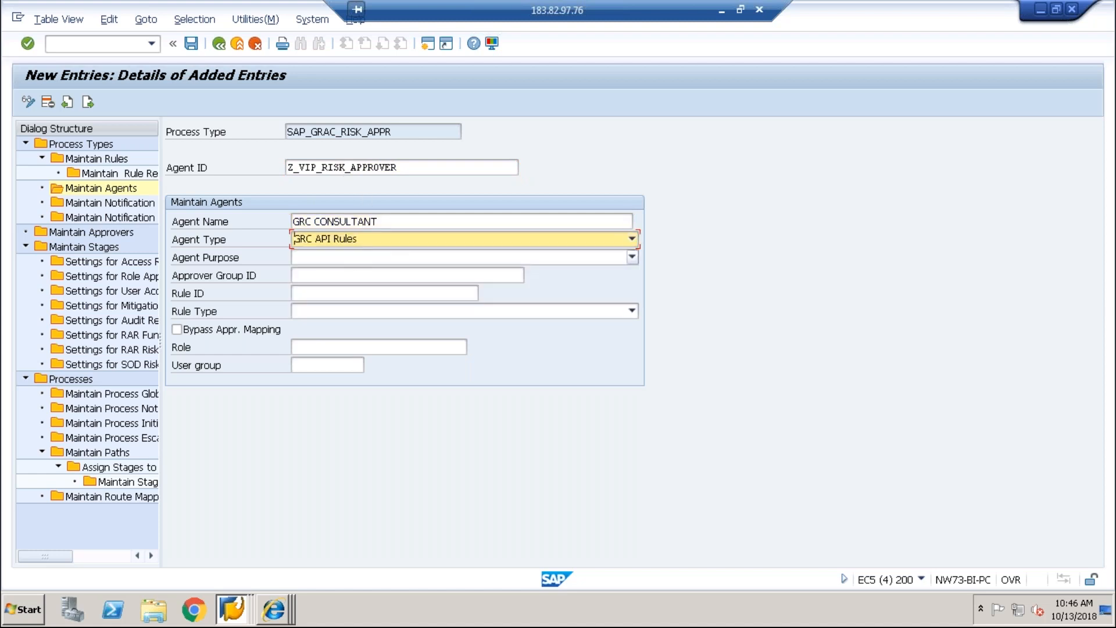
pyautogui.click(359, 257)
pyautogui.click(345, 274)
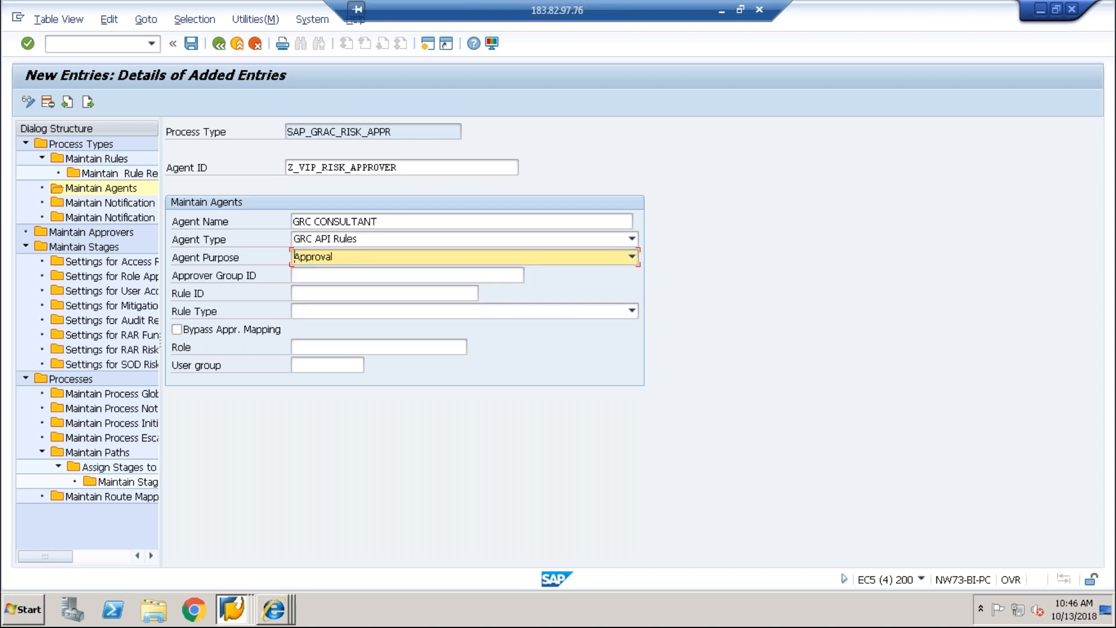
pyautogui.click(353, 274)
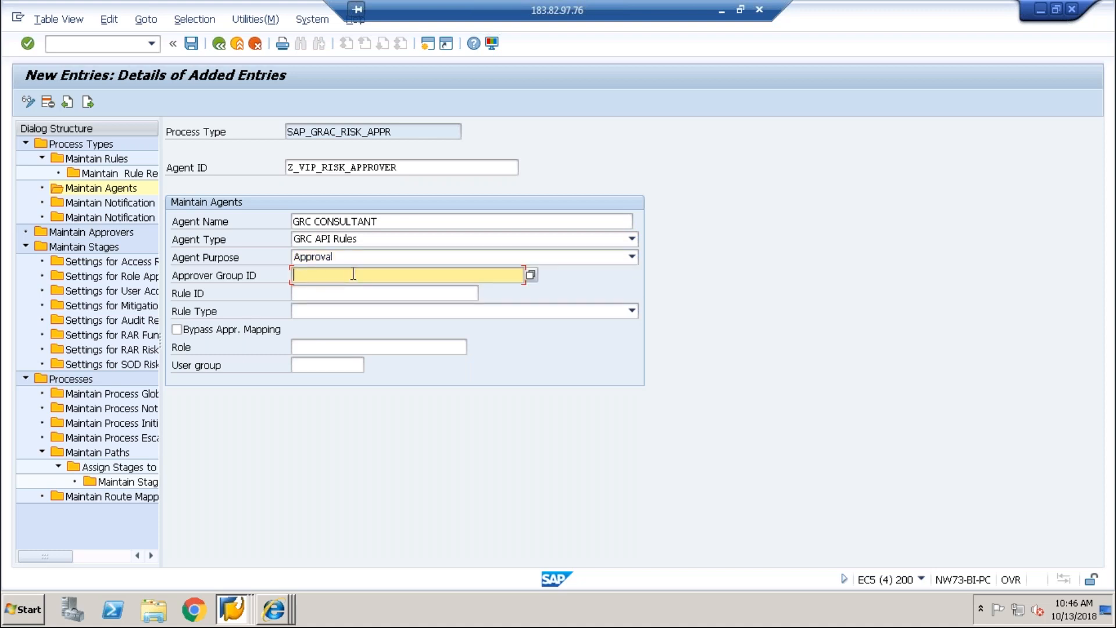
pyautogui.click(410, 292)
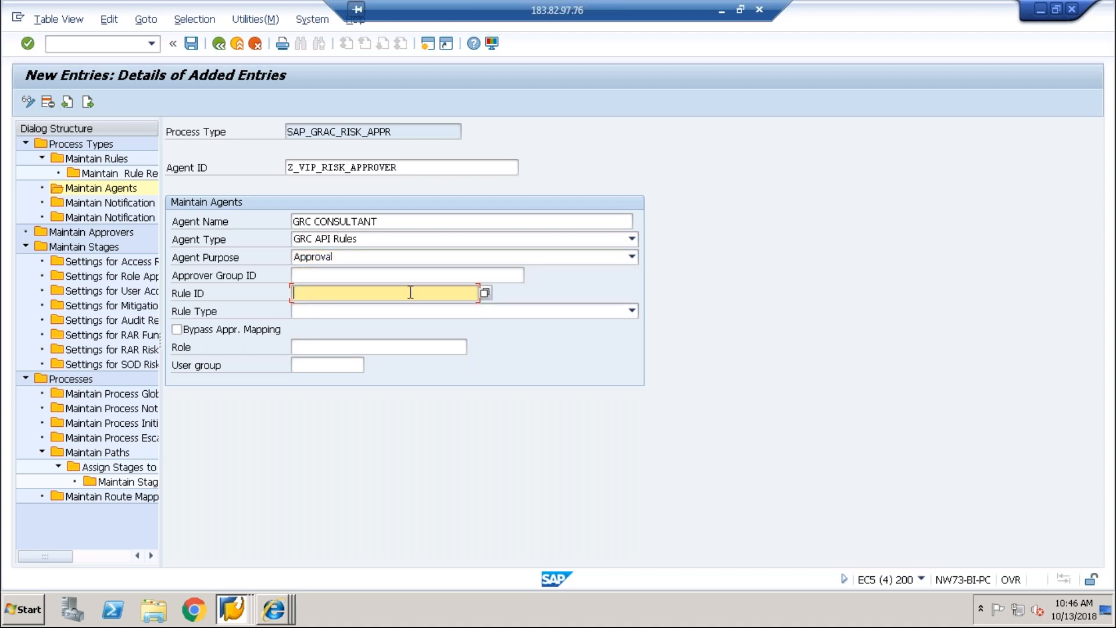
pyautogui.write('000C29D0ADA21EE59CAD0D2CA73C6DBD')
pyautogui.press('Tab')
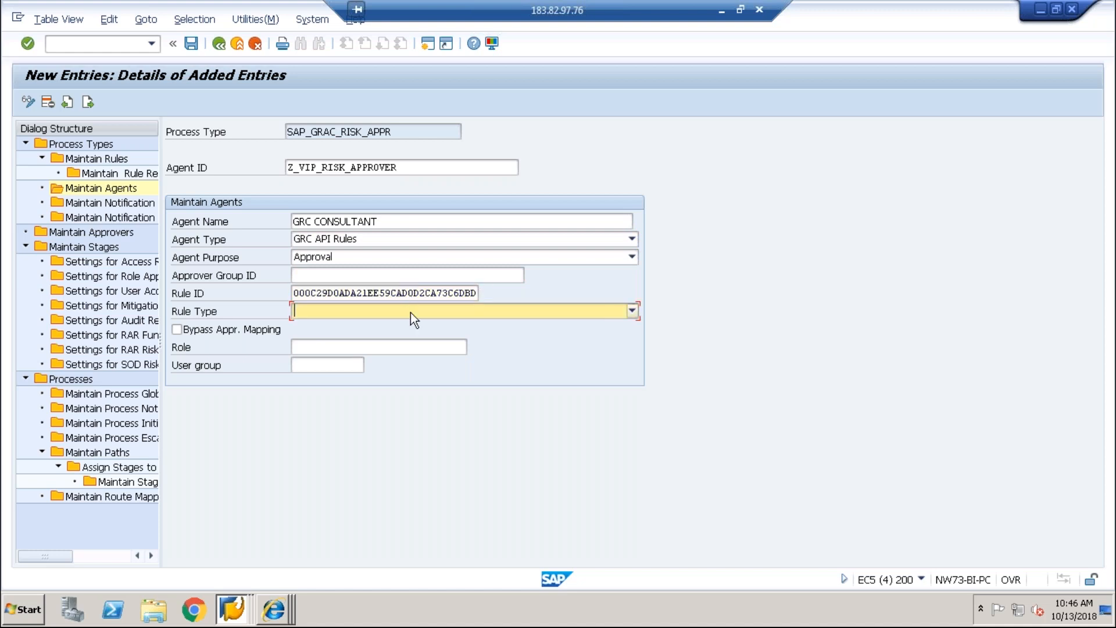
pyautogui.click(411, 313)
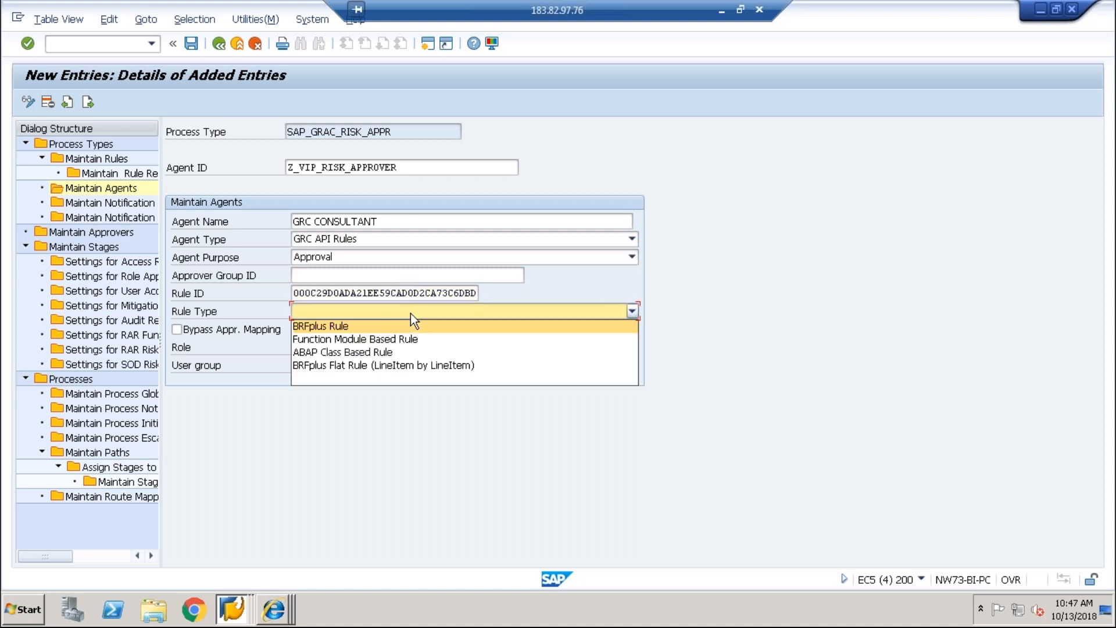
pyautogui.click(364, 364)
# Step: Save the agent and go back to the agents overview
pyautogui.click(189, 44)
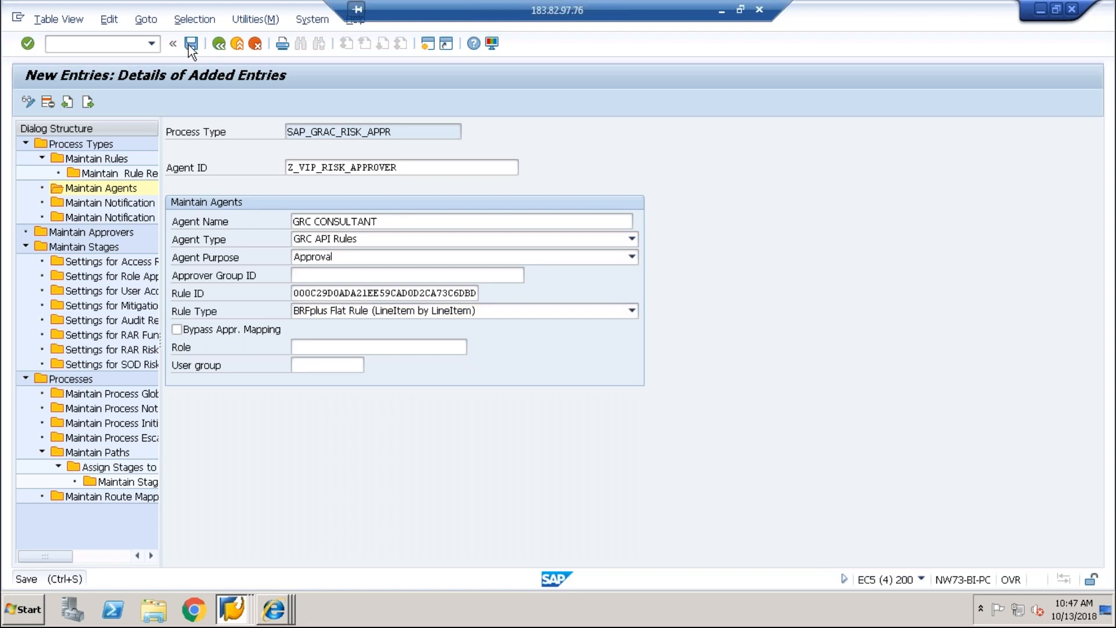
pyautogui.click(218, 44)
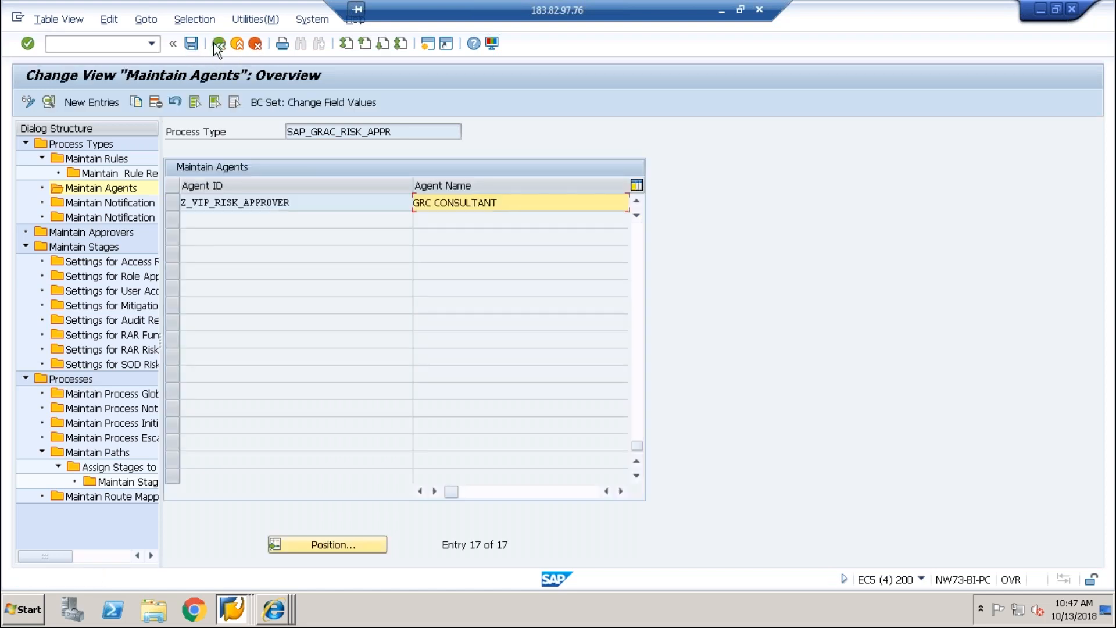
pyautogui.click(218, 45)
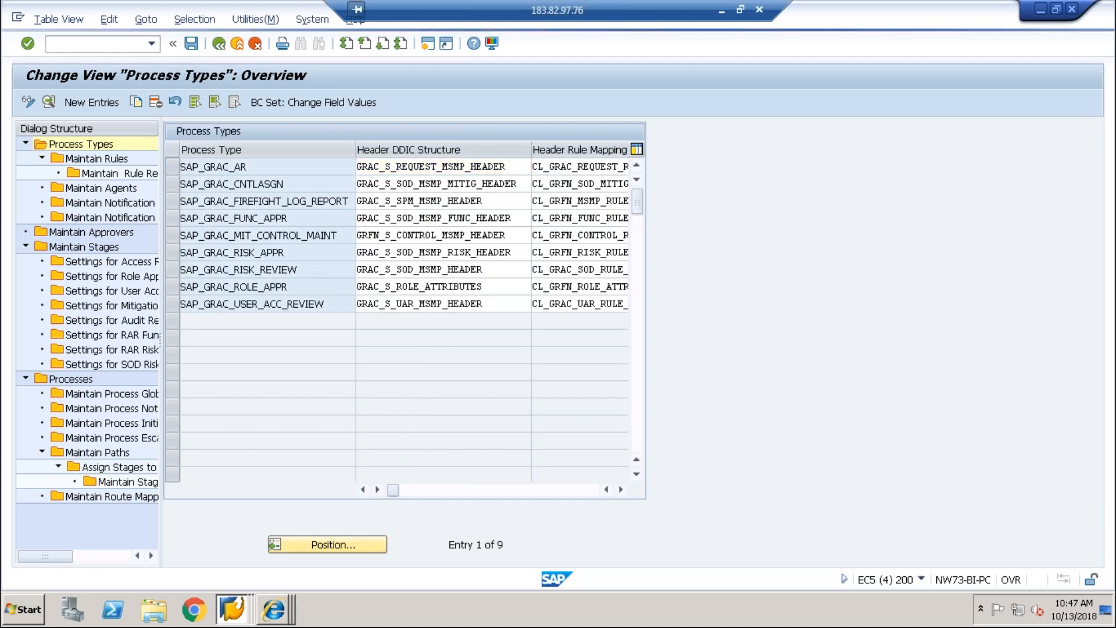
# Step: Return through the open SAP windows to the SPRO workflow configuration activities
pyautogui.click(218, 45)
pyautogui.click(233, 611)
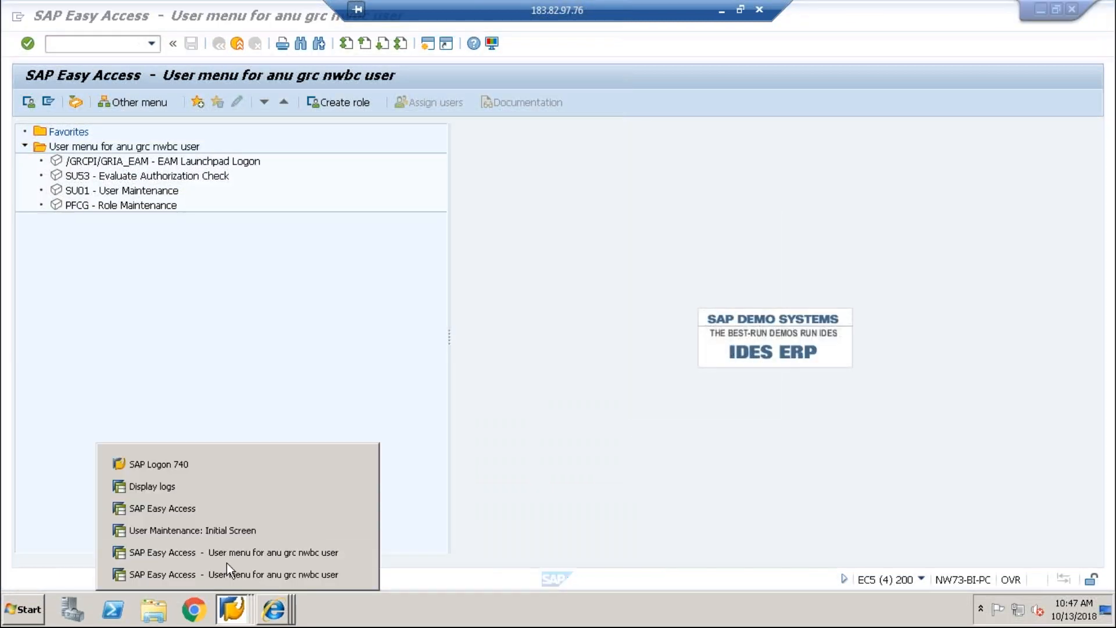
pyautogui.click(209, 538)
pyautogui.click(232, 607)
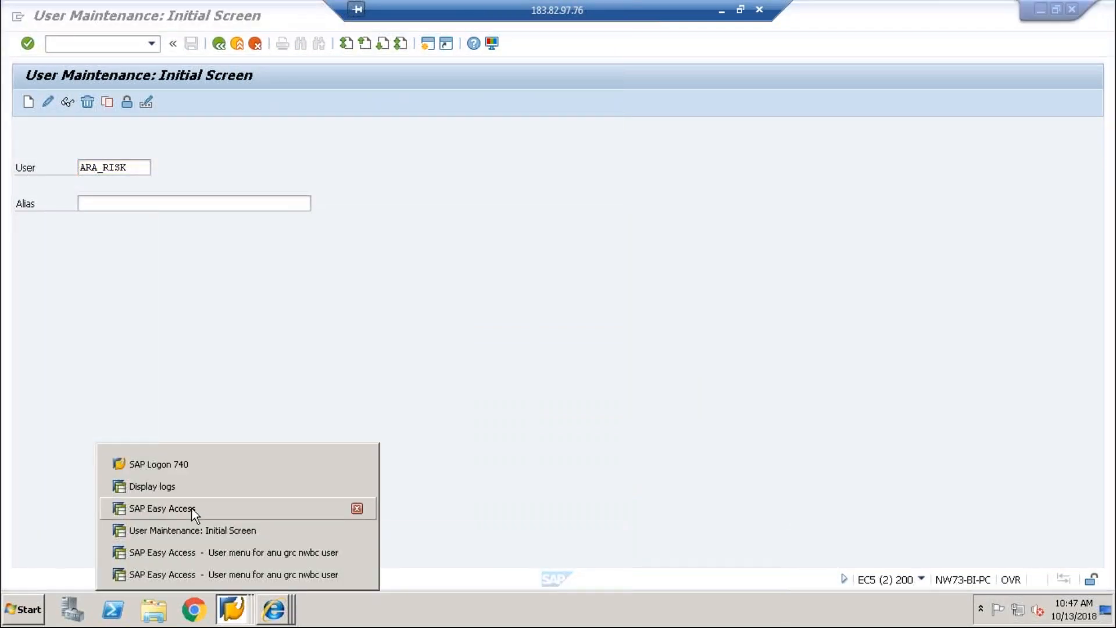
pyautogui.click(163, 486)
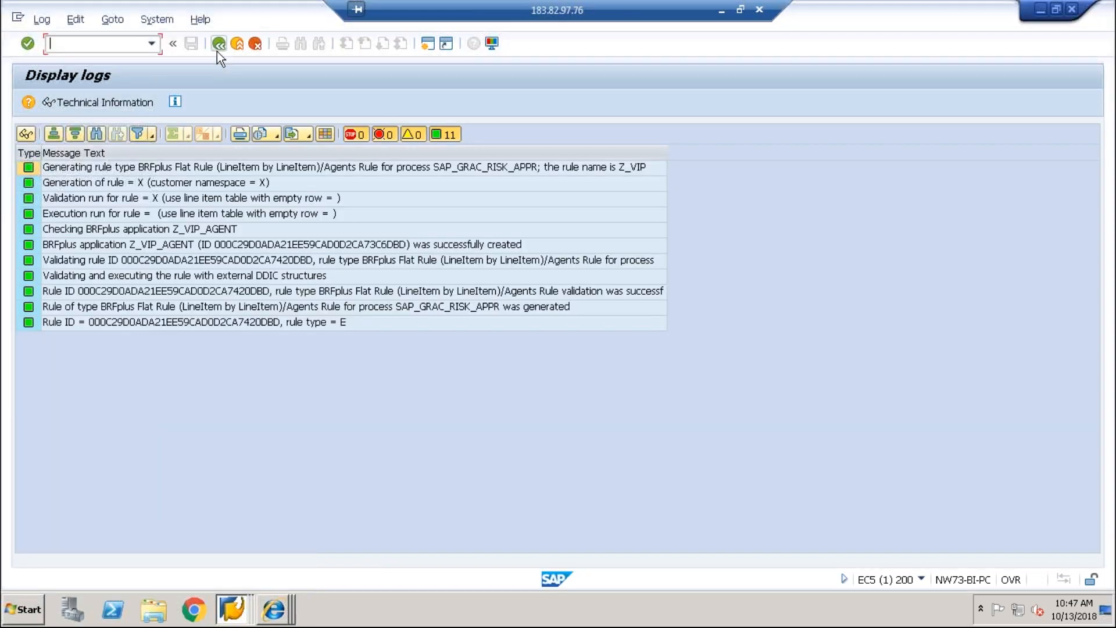
pyautogui.click(218, 46)
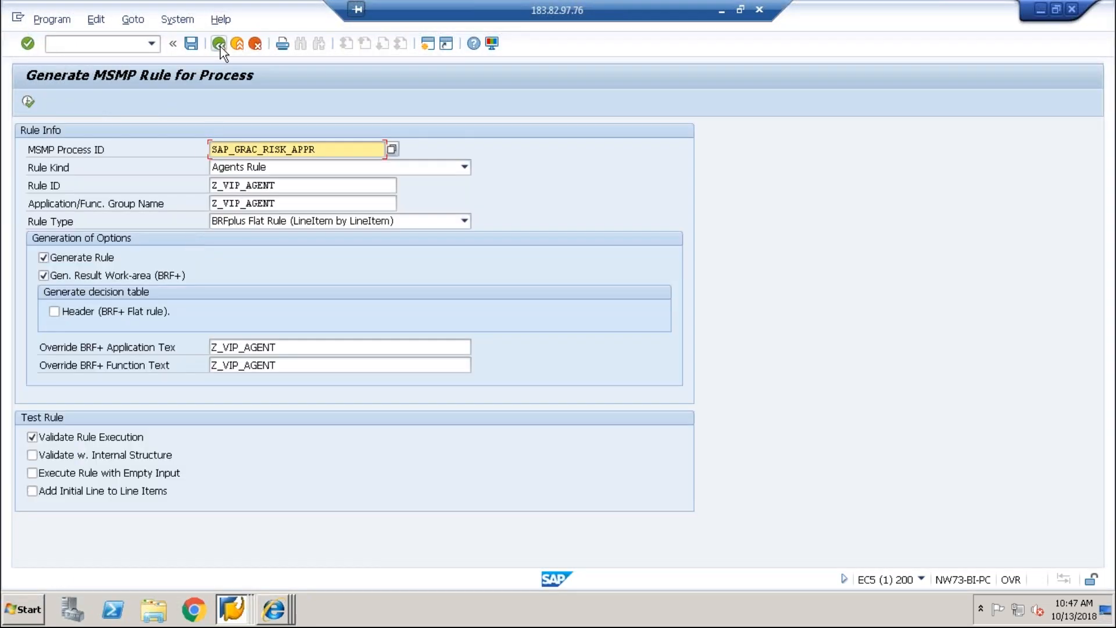
pyautogui.click(221, 47)
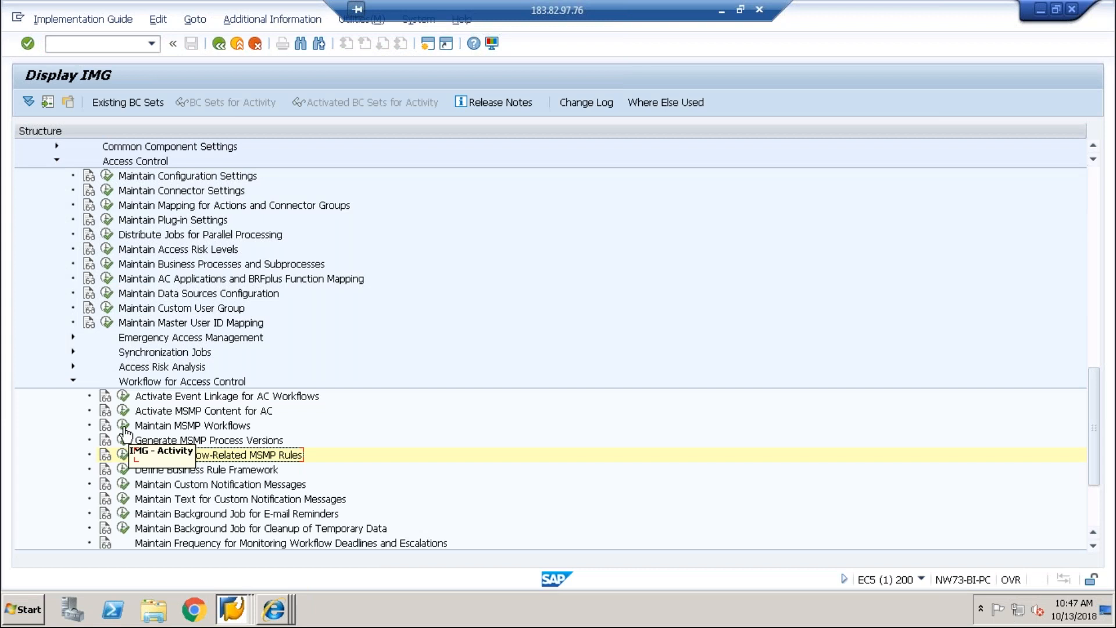
# Step: Launch Maintain MSMP Workflows, select SAP_GRAC_RISK_APPR and advance to Maintain Rules
pyautogui.click(123, 426)
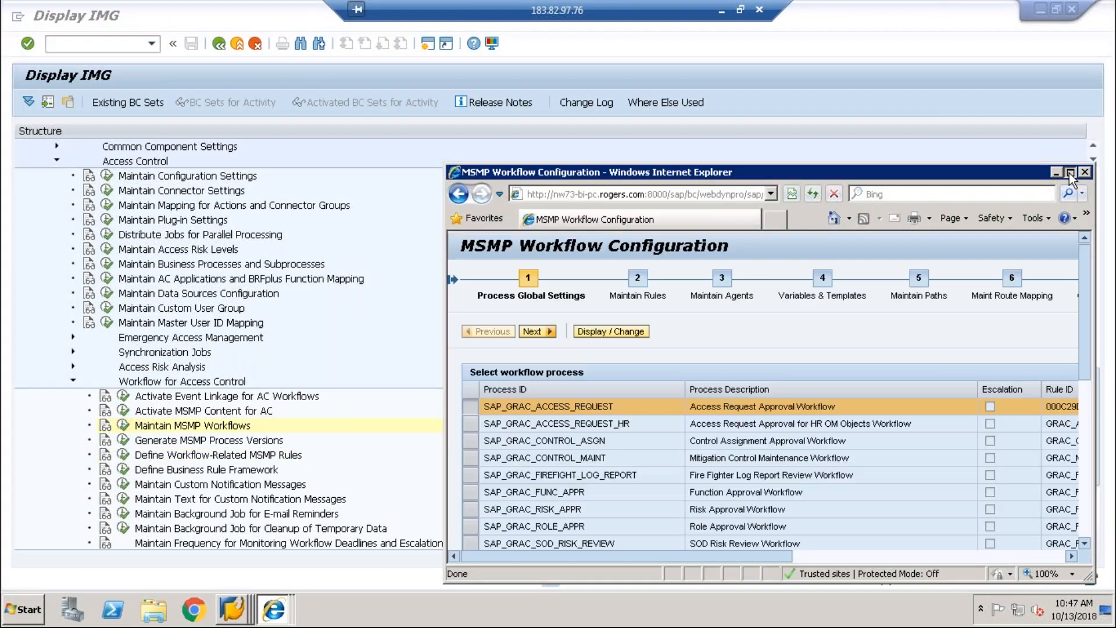
pyautogui.click(1070, 172)
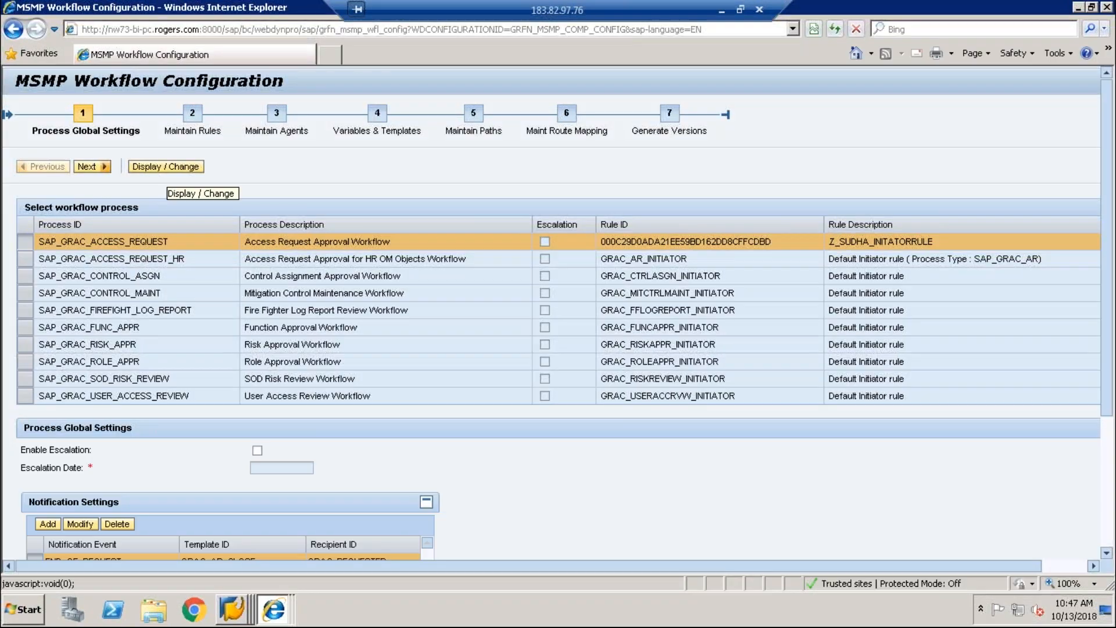
pyautogui.click(26, 344)
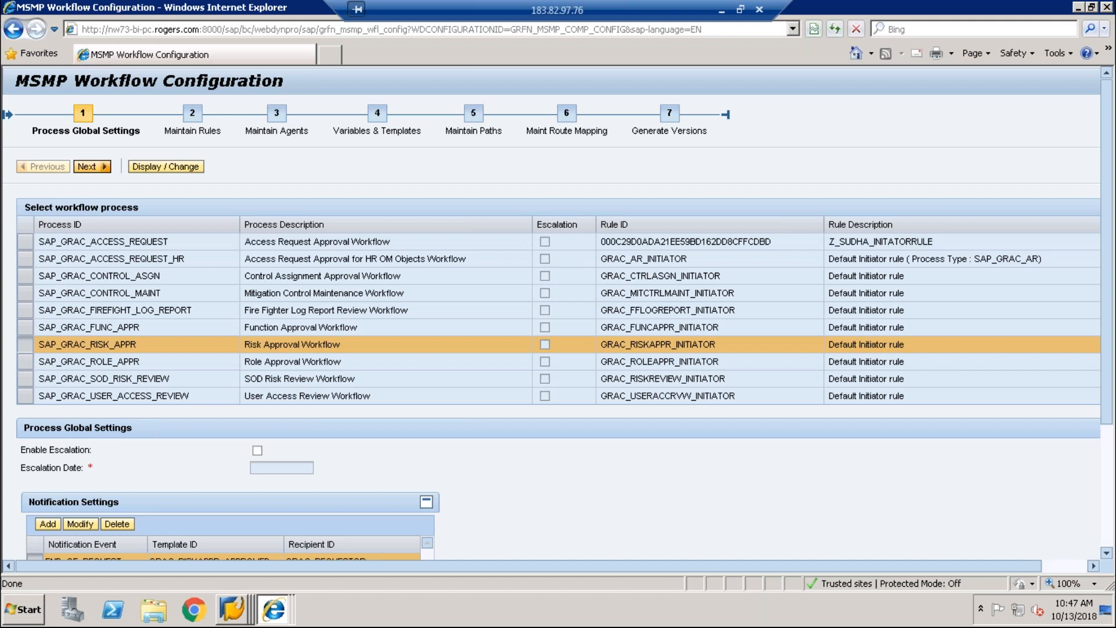
pyautogui.click(90, 166)
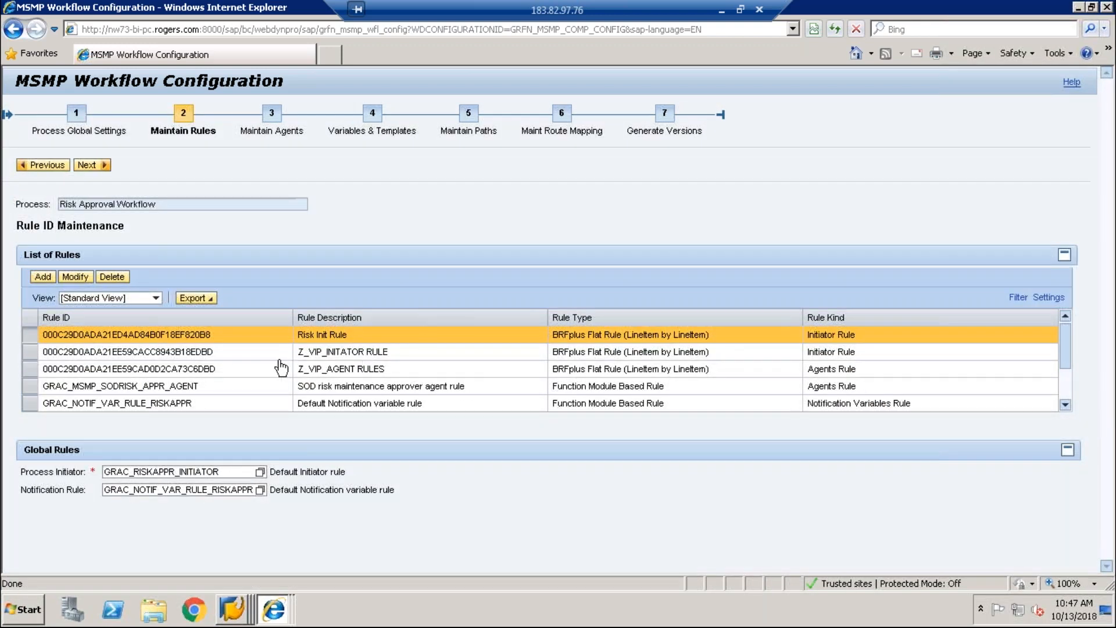
# Step: Set Z_VIP_INITATOR RULE as the Risk Approval Workflow's process initiator
pyautogui.click(36, 353)
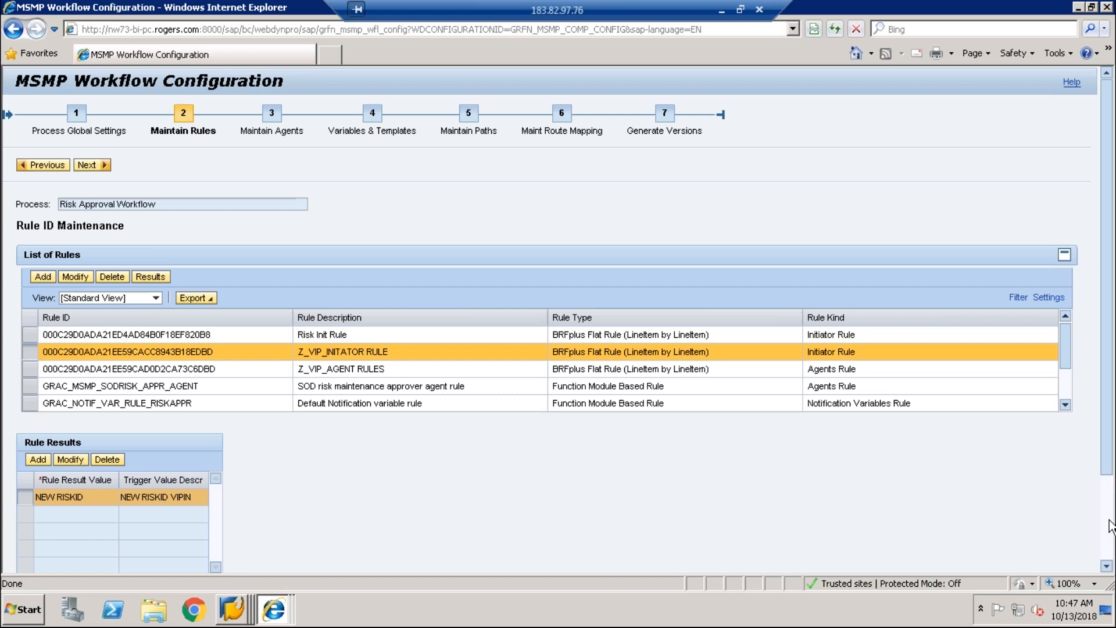
pyautogui.scroll(-2, 1111, 526)
pyautogui.click(260, 530)
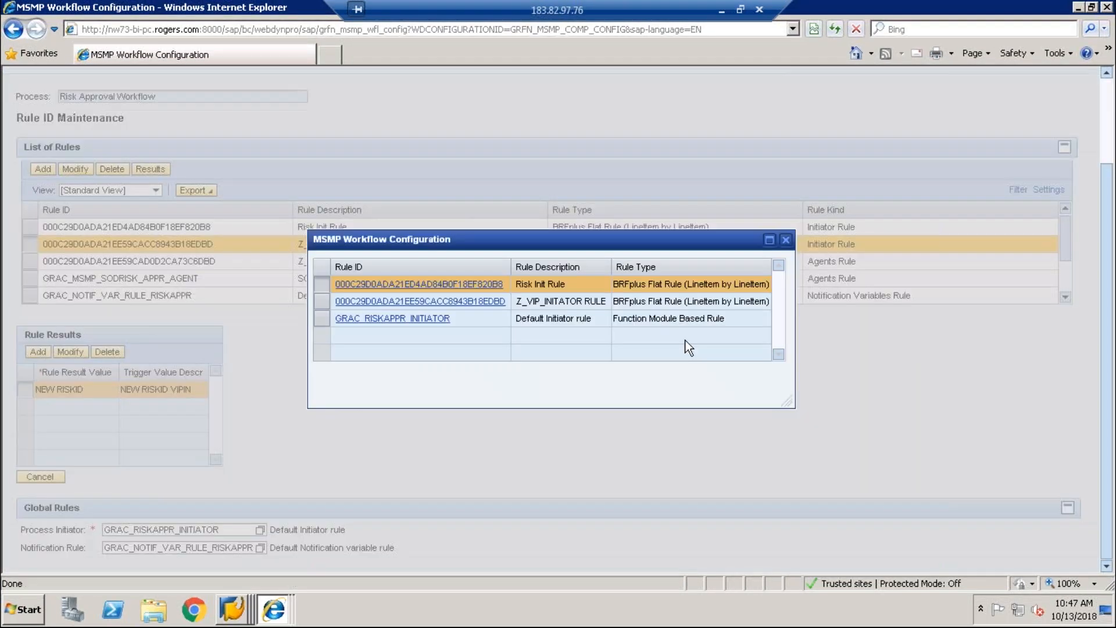
pyautogui.click(323, 301)
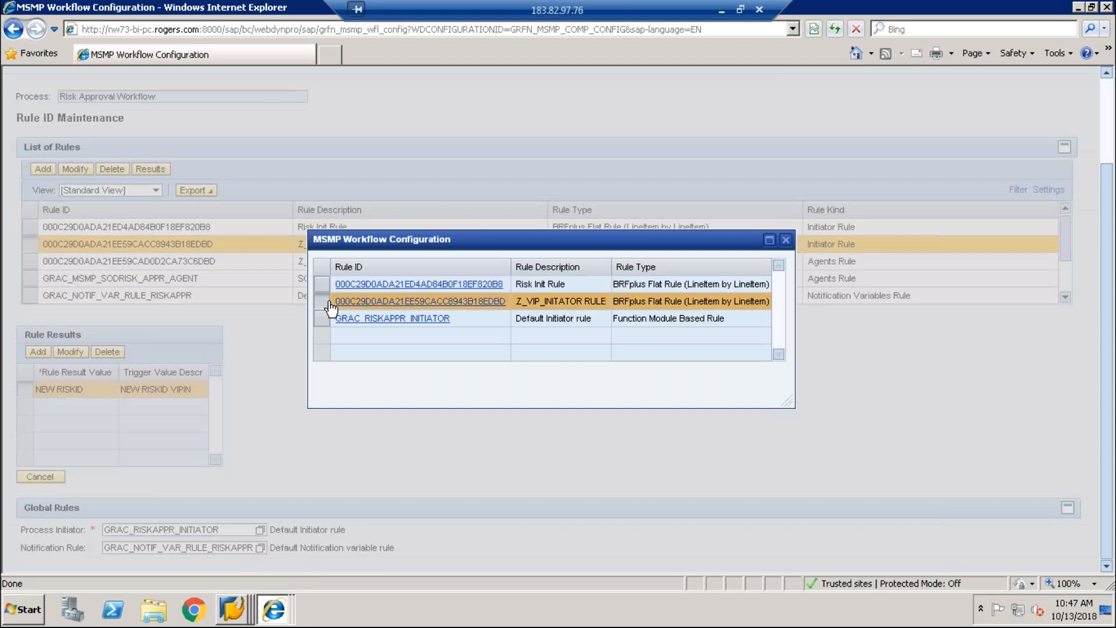
pyautogui.click(371, 301)
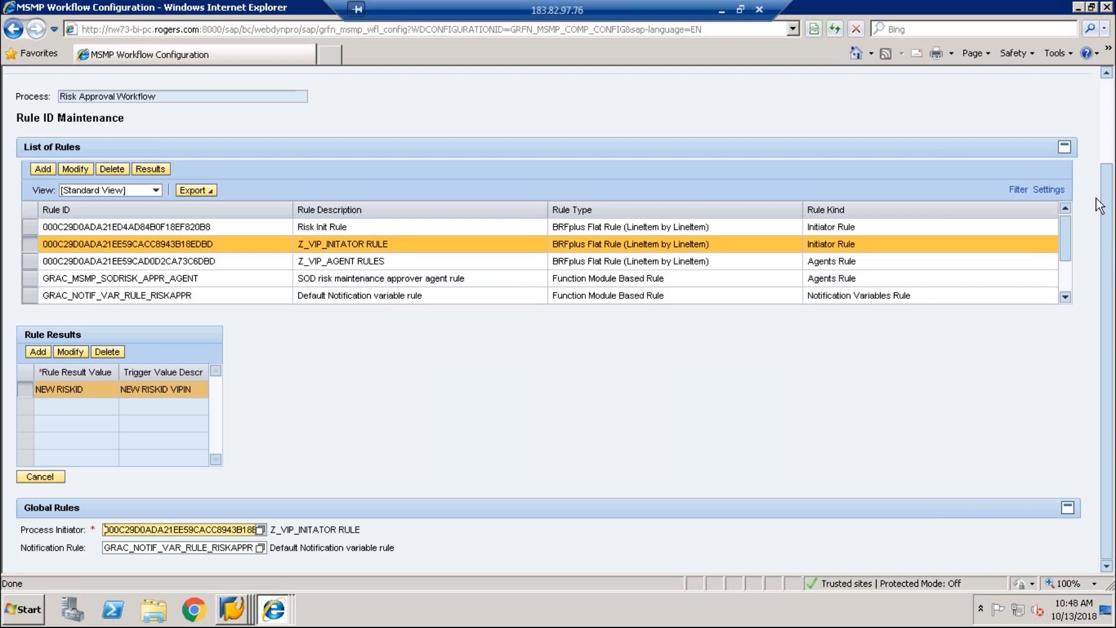
pyautogui.scroll(2, 1099, 205)
# Step: Check agent Z_VIP_RISK_APPROVER under Maintain Agents and advance to Variables & Templates
pyautogui.click(87, 120)
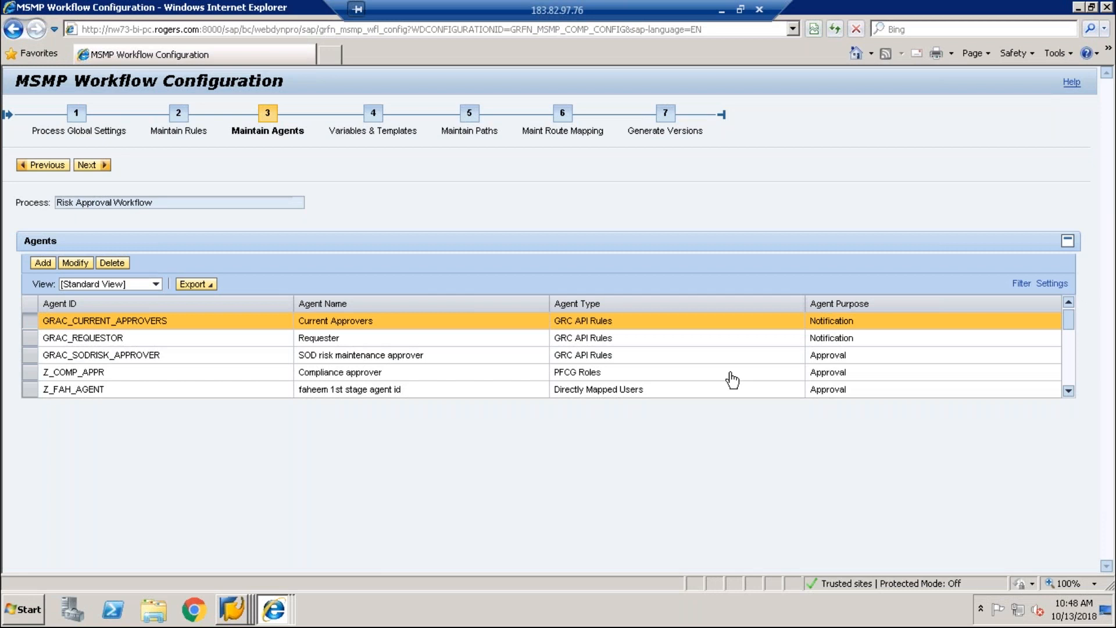
pyautogui.click(1068, 382)
pyautogui.click(1070, 384)
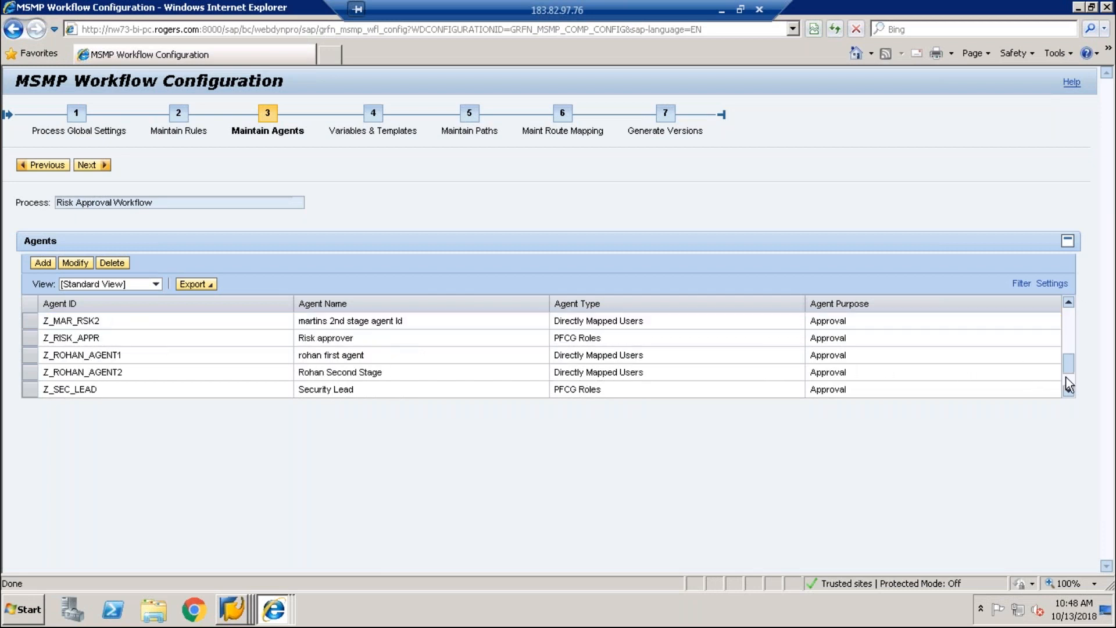
pyautogui.click(1070, 384)
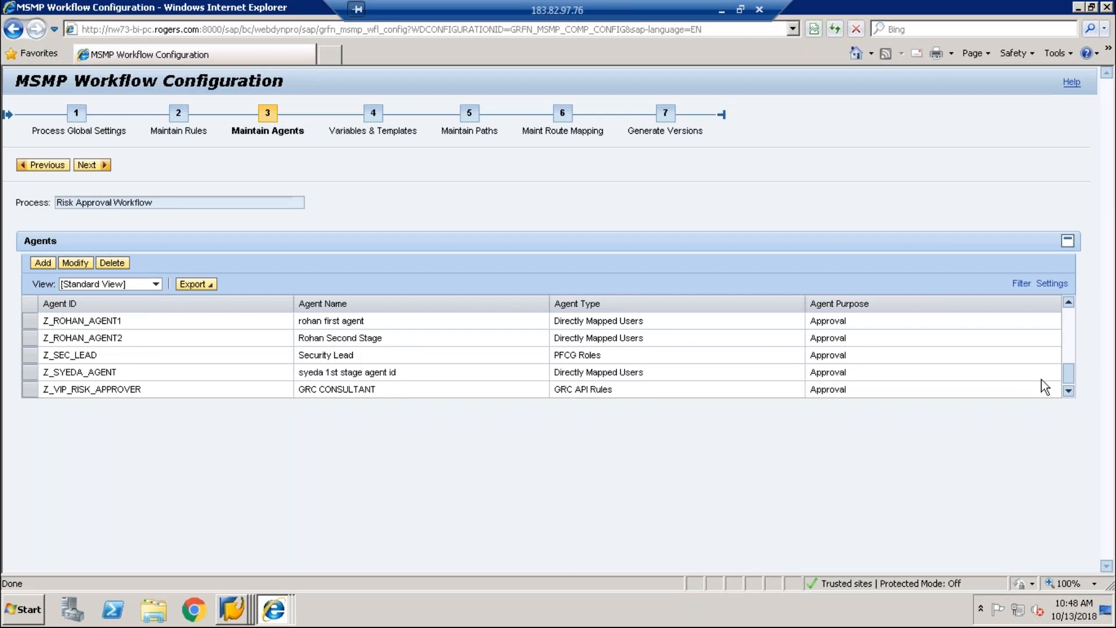
pyautogui.click(31, 393)
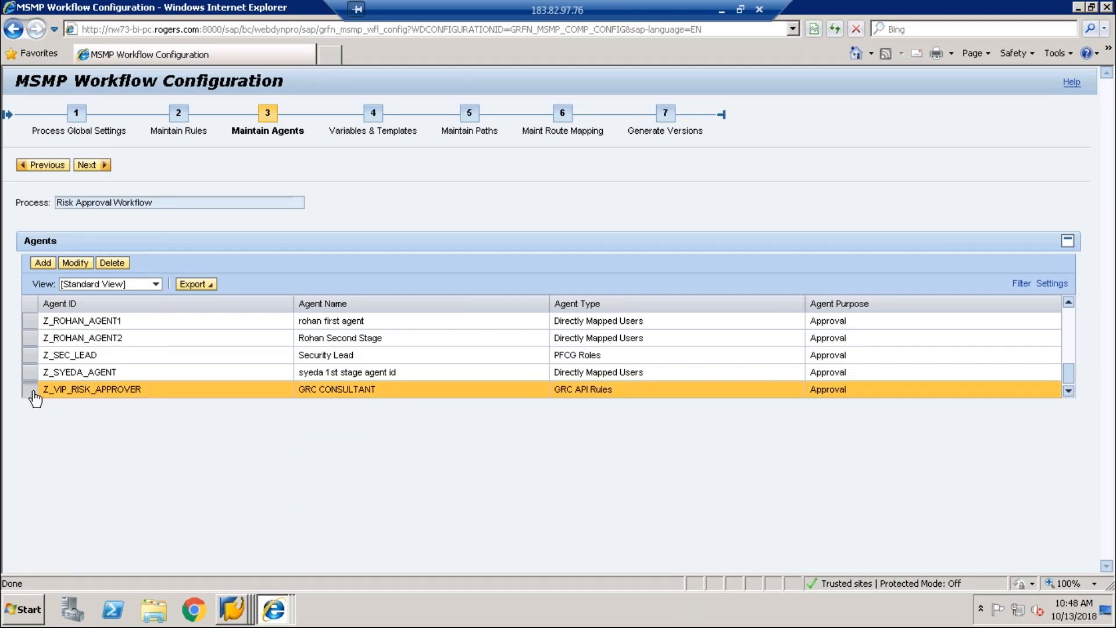
pyautogui.click(87, 166)
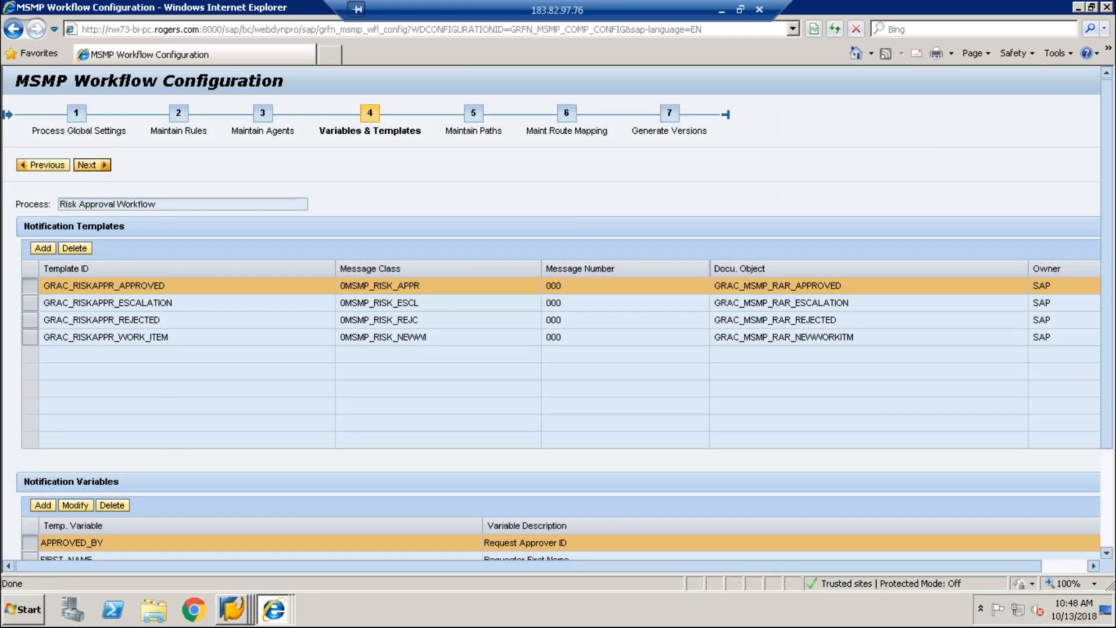
# Step: Create path Z_VIPIN_PATH described as 'RISK Approver Path' and open a new stage form
pyautogui.click(87, 165)
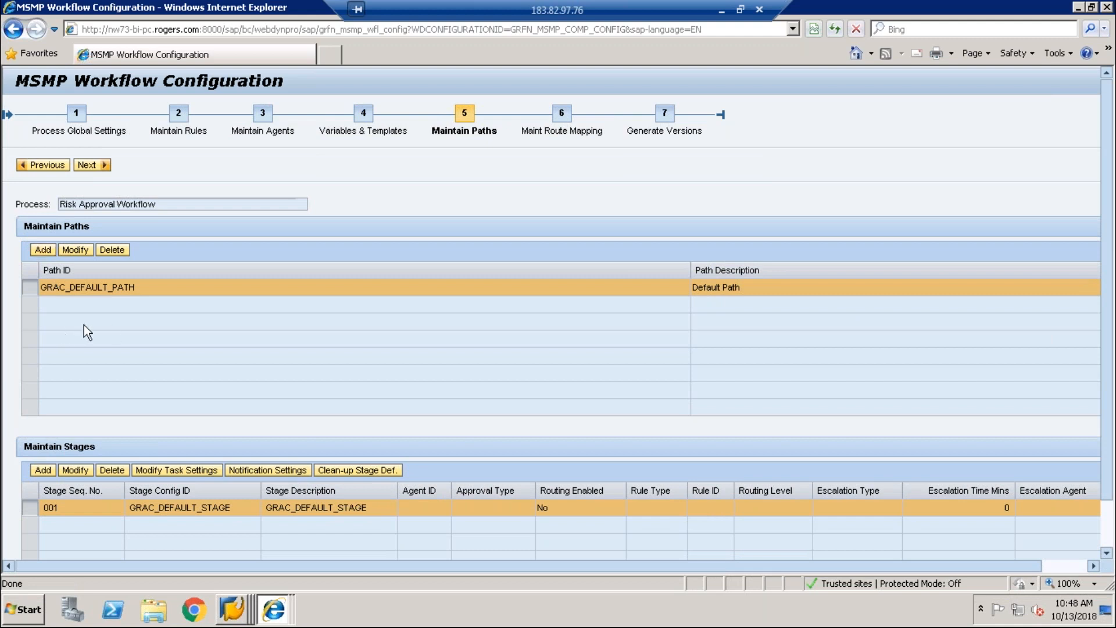
pyautogui.click(43, 250)
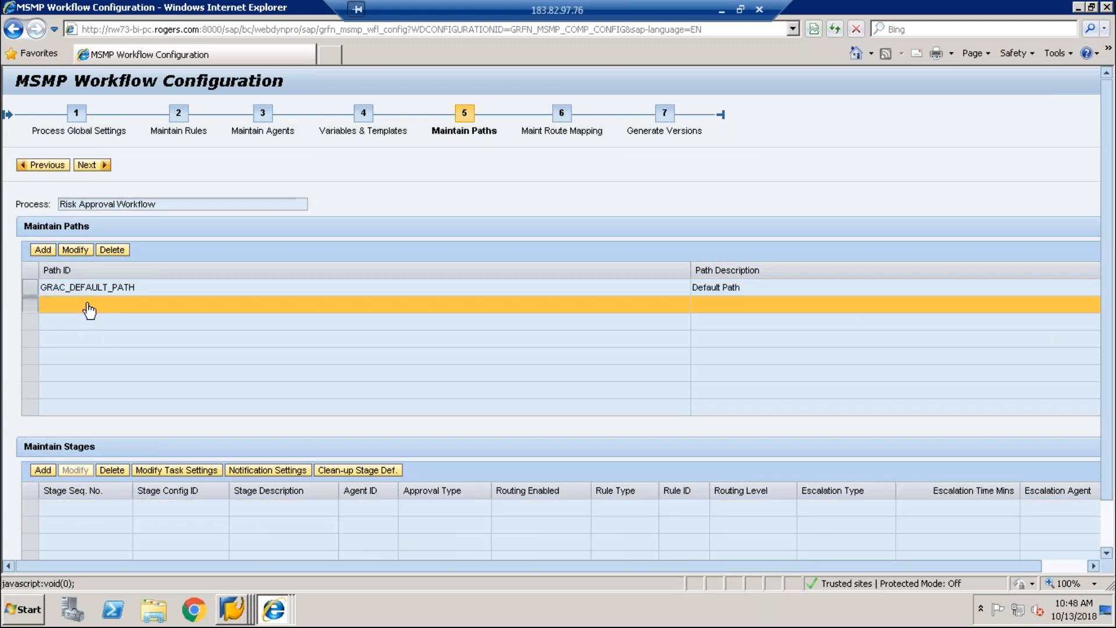
pyautogui.click(87, 305)
pyautogui.write('Z')
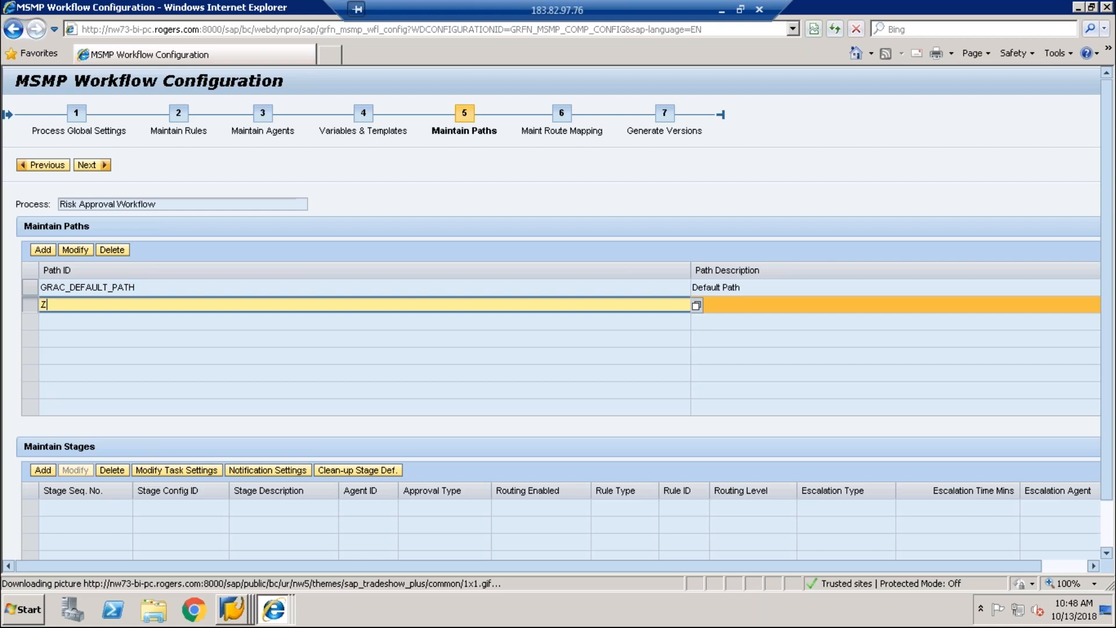
pyautogui.write('_VIPIN')
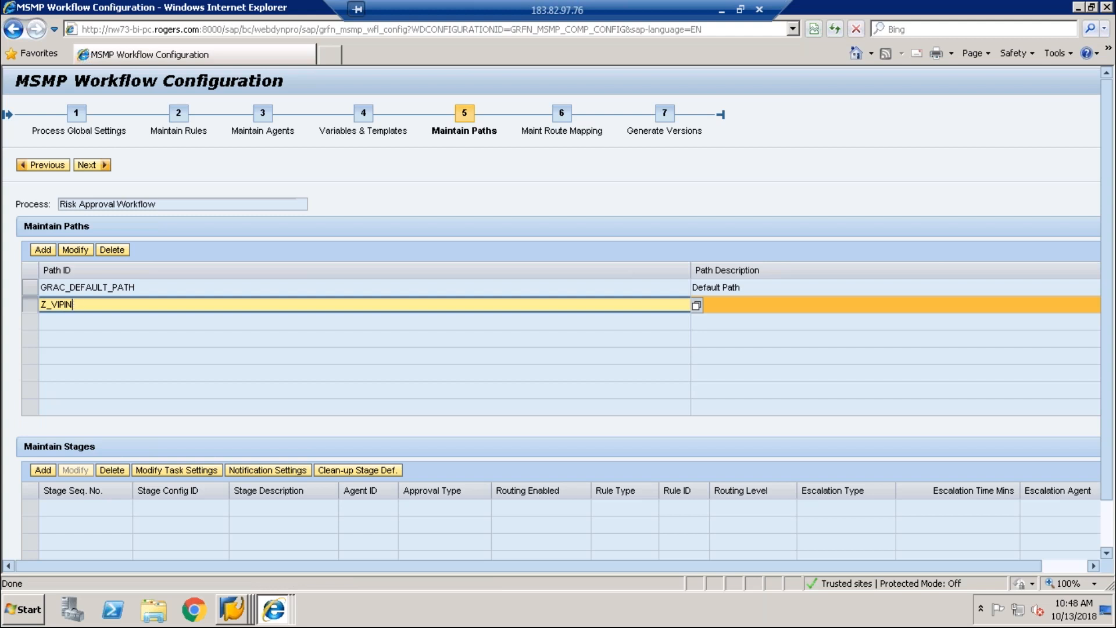
pyautogui.write('_PATH')
pyautogui.press('Tab')
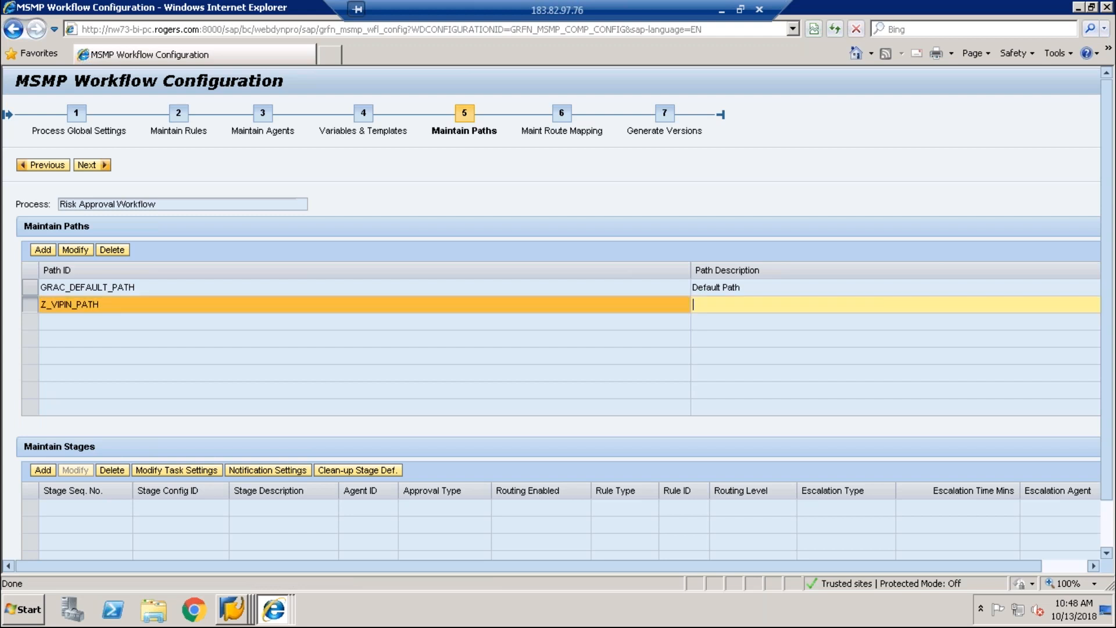
pyautogui.write('RISK Approver Path')
pyautogui.click(41, 471)
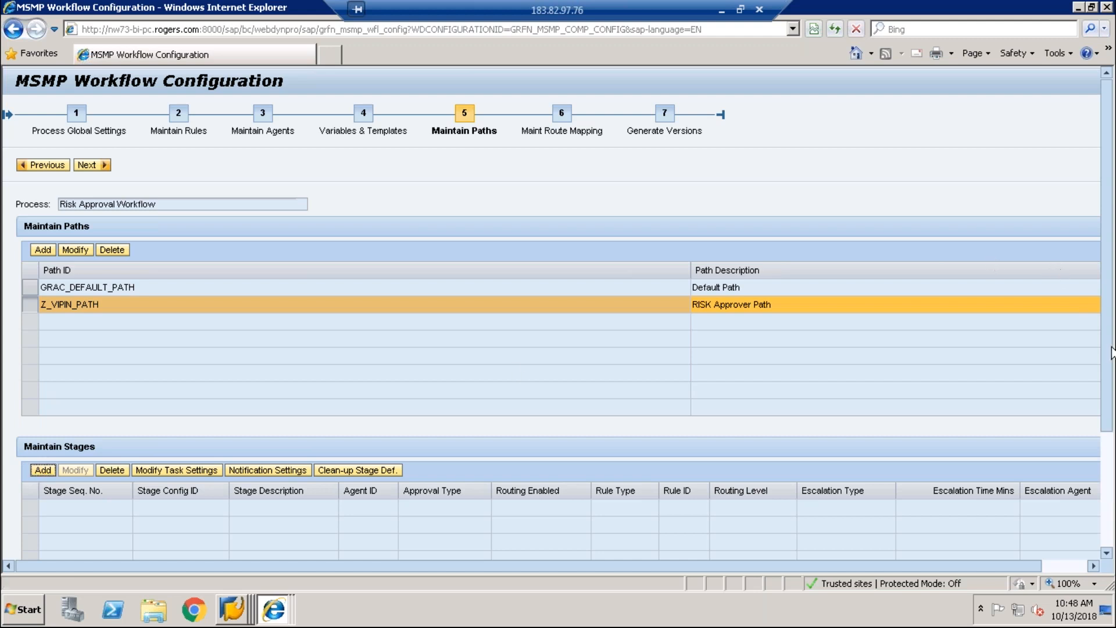
# Step: Enter stage 100 with config ID GRC_CONSULTANT and description 'RISK Approver', showing details
pyautogui.scroll(-3, 558, 312)
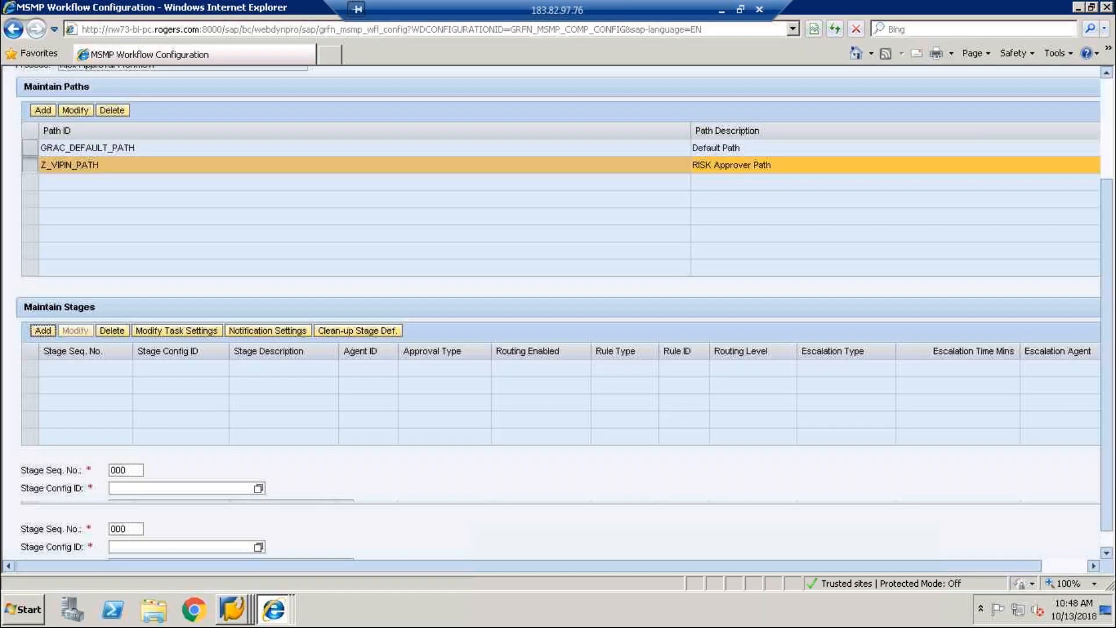
pyautogui.doubleClick(133, 446)
pyautogui.write('100')
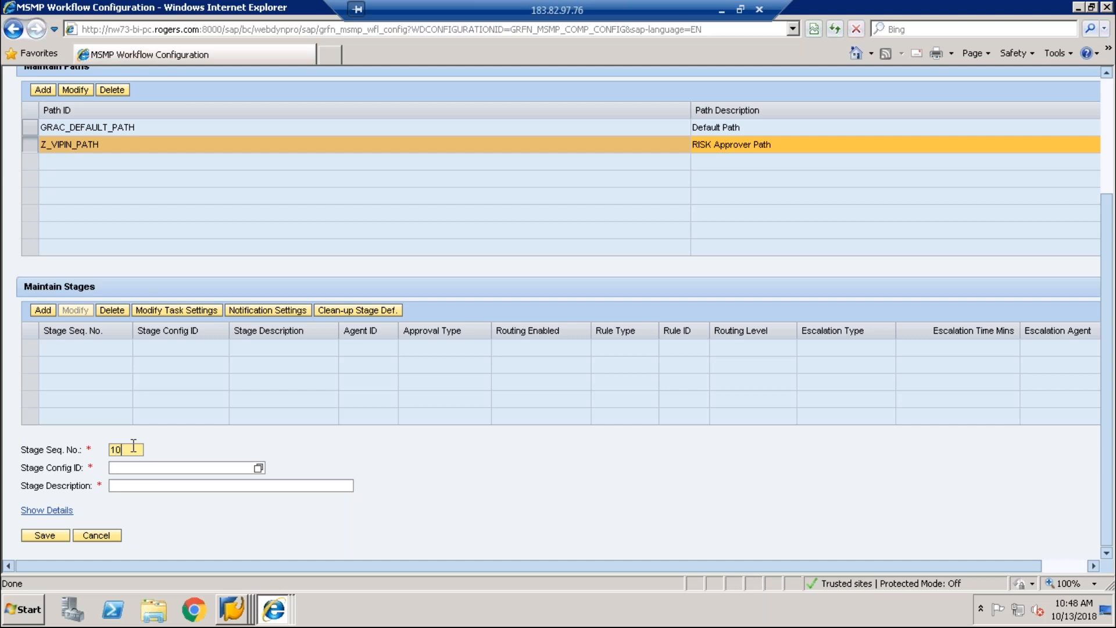
pyautogui.press('Tab')
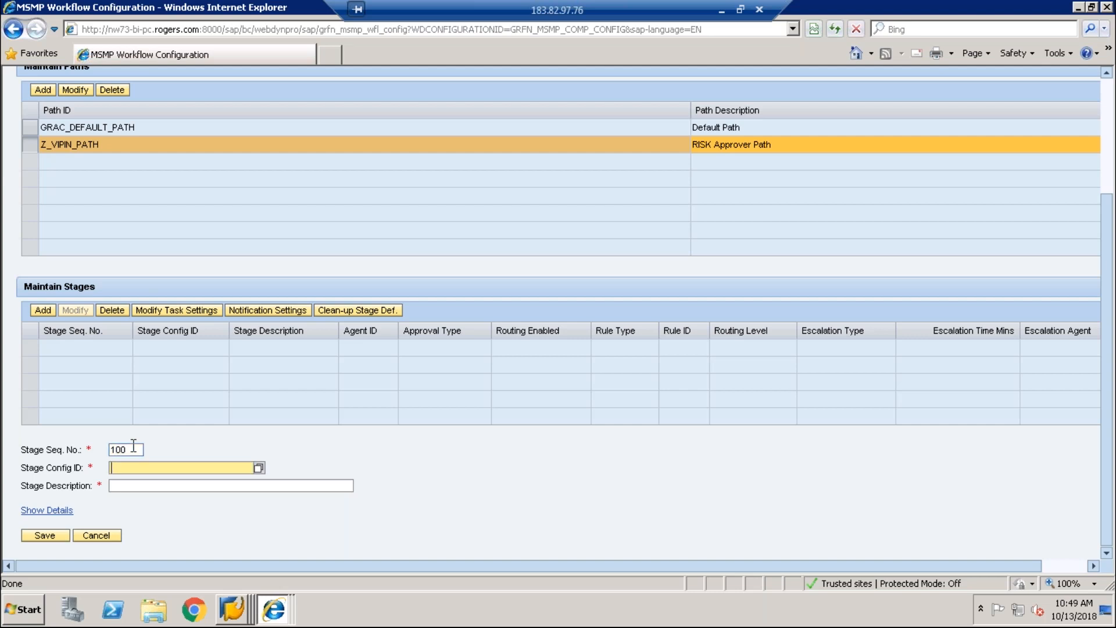
pyautogui.write('GRC_CONSULTANT')
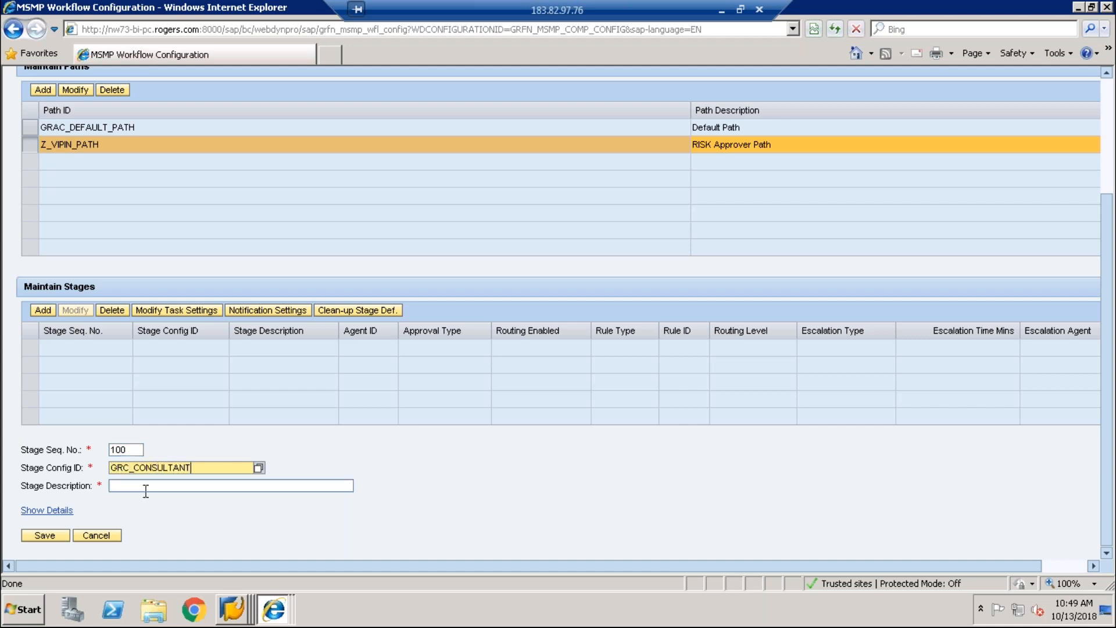
pyautogui.click(146, 491)
pyautogui.write('TEST')
pyautogui.press('BackSpace')
pyautogui.press('BackSpace')
pyautogui.press('BackSpace')
pyautogui.press('BackSpace')
pyautogui.write('R')
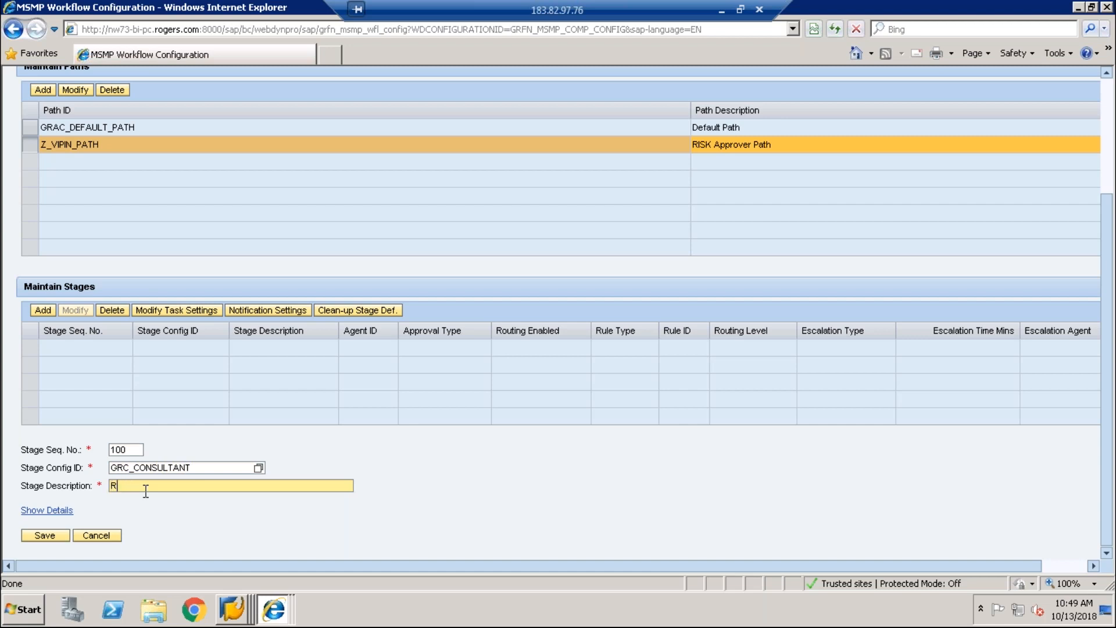
pyautogui.write('ISK Approver')
pyautogui.click(65, 510)
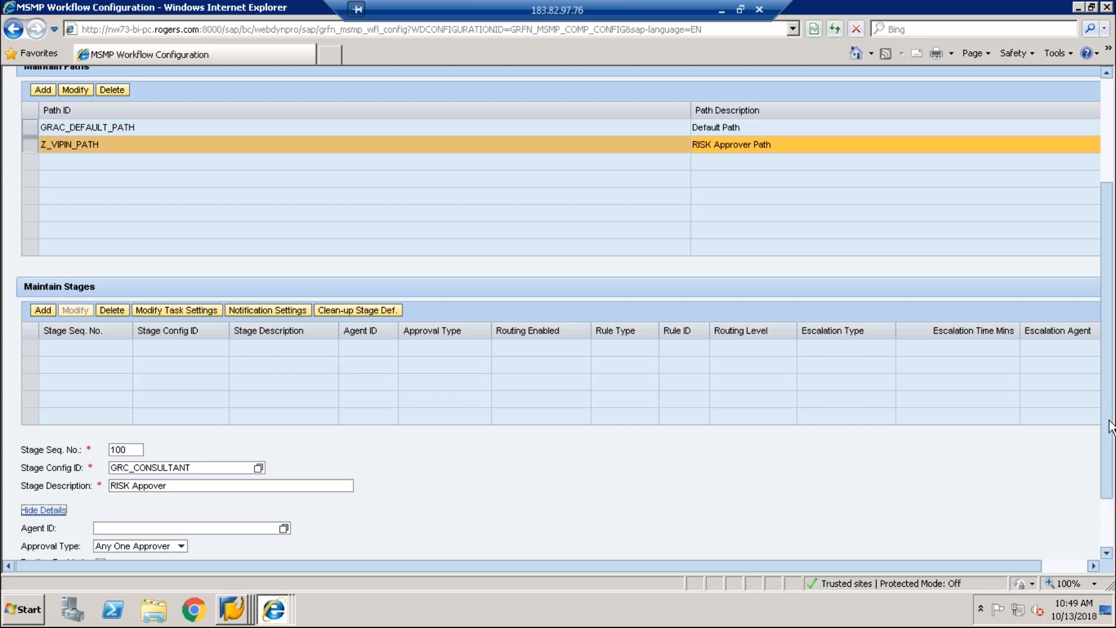
# Step: Assign agent Z_VIP_RISK_APPROVER, keep Any One Approver and Use Defaults, and save stage 100
pyautogui.scroll(-2, 1110, 428)
pyautogui.click(285, 464)
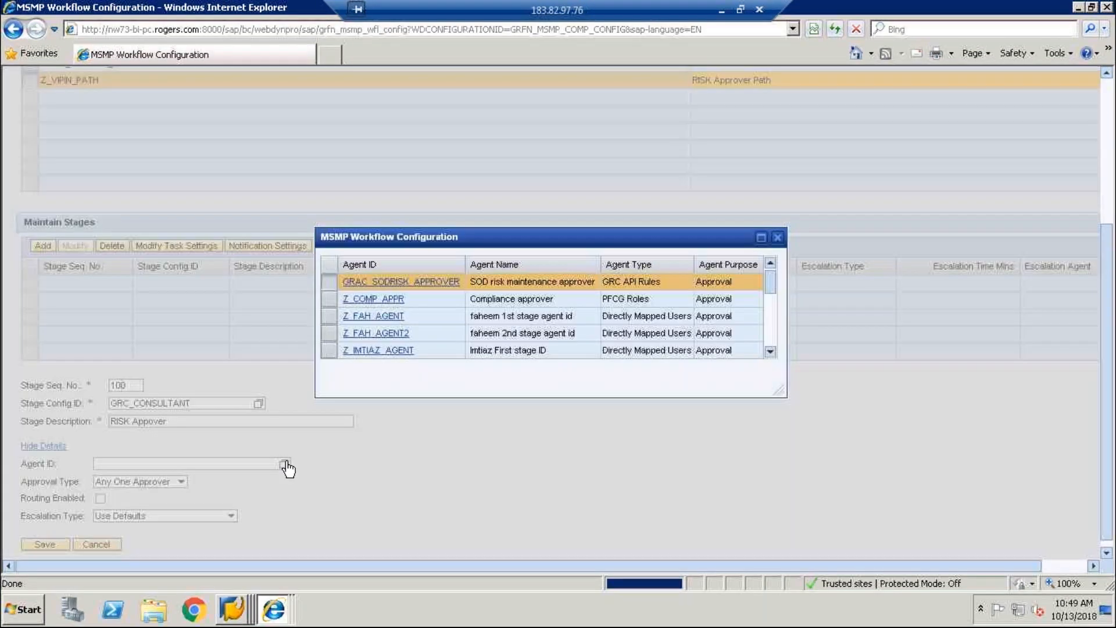
pyautogui.moveTo(771, 290); pyautogui.dragTo(710, 328)
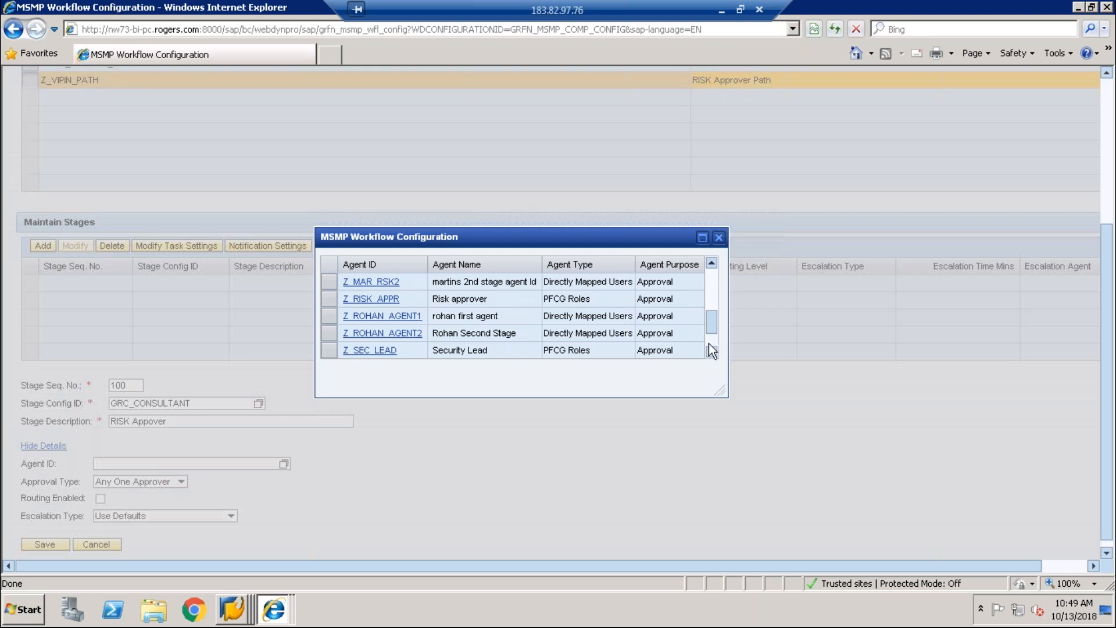
pyautogui.click(709, 343)
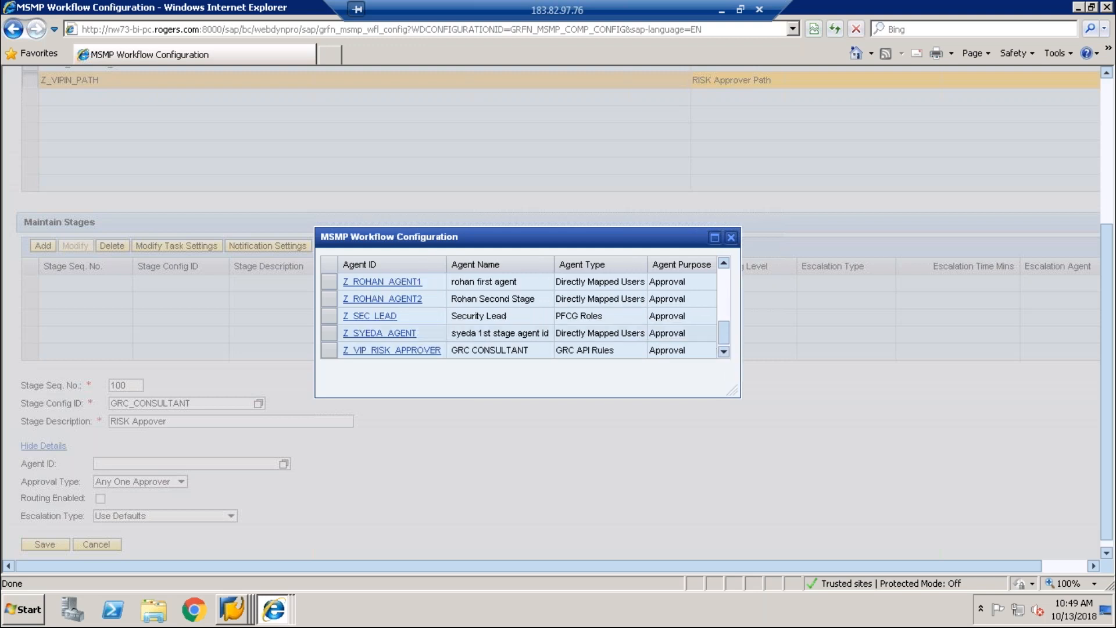
pyautogui.click(362, 350)
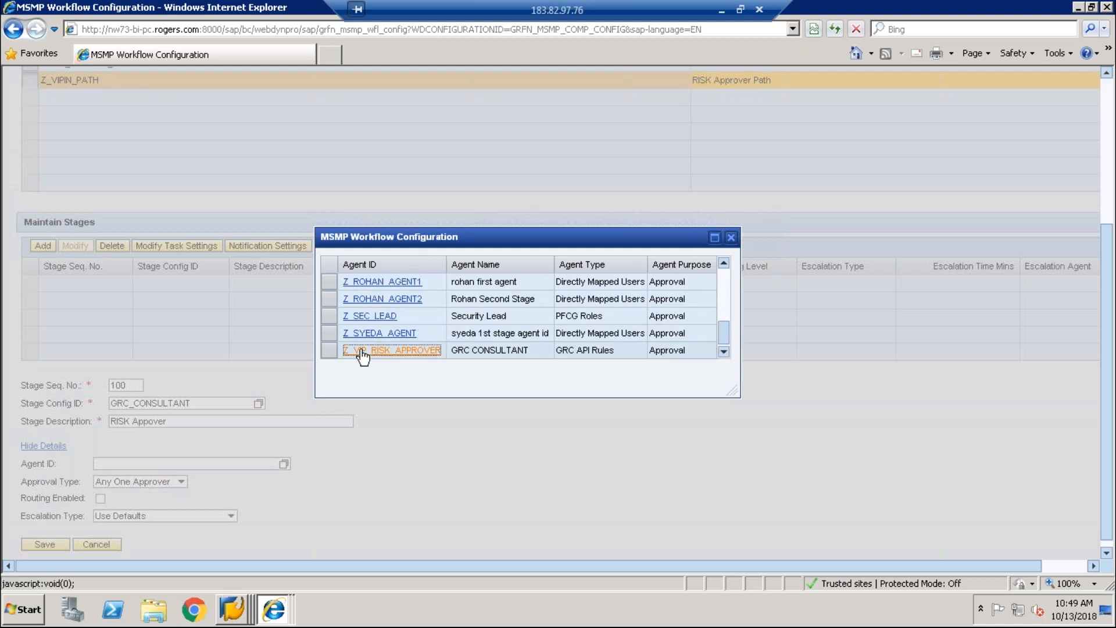
pyautogui.click(173, 484)
pyautogui.click(172, 484)
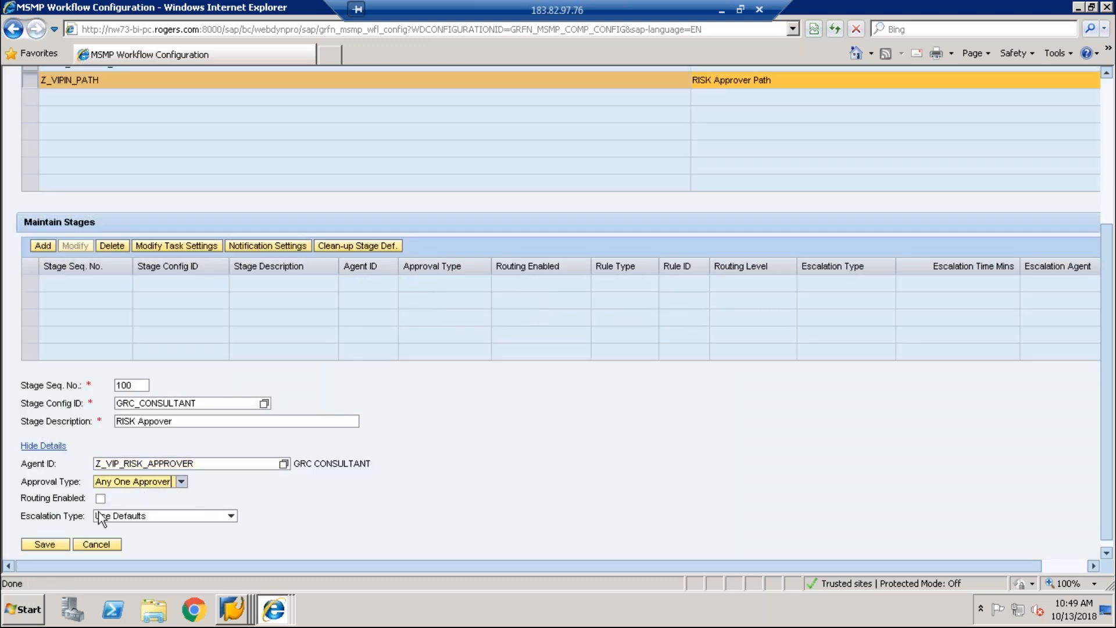
pyautogui.click(139, 516)
pyautogui.click(140, 516)
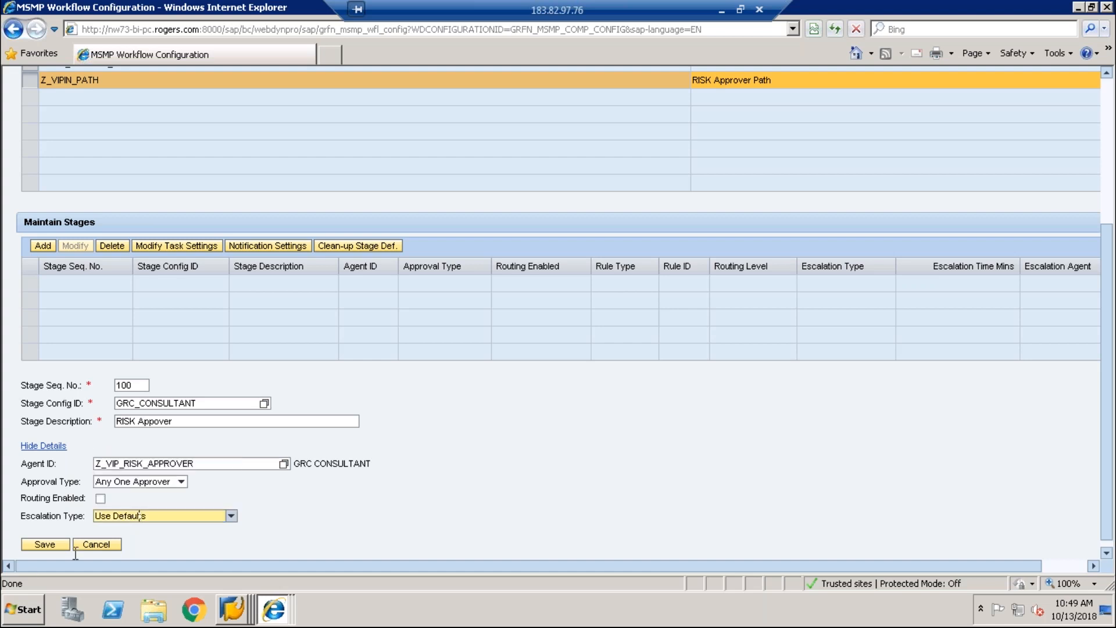
pyautogui.click(42, 544)
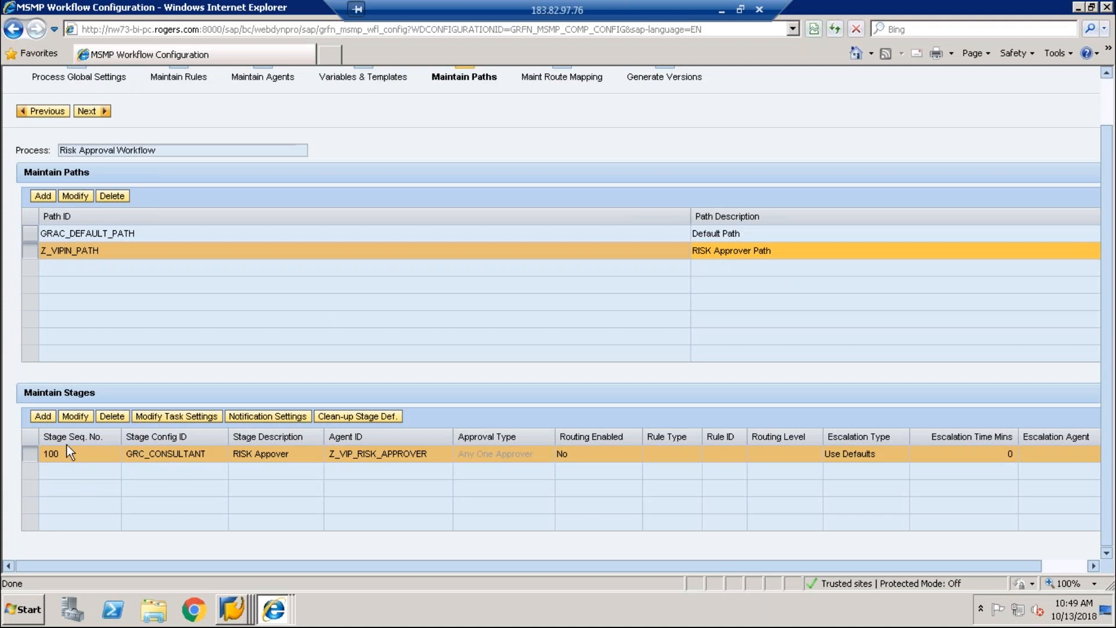
pyautogui.click(42, 417)
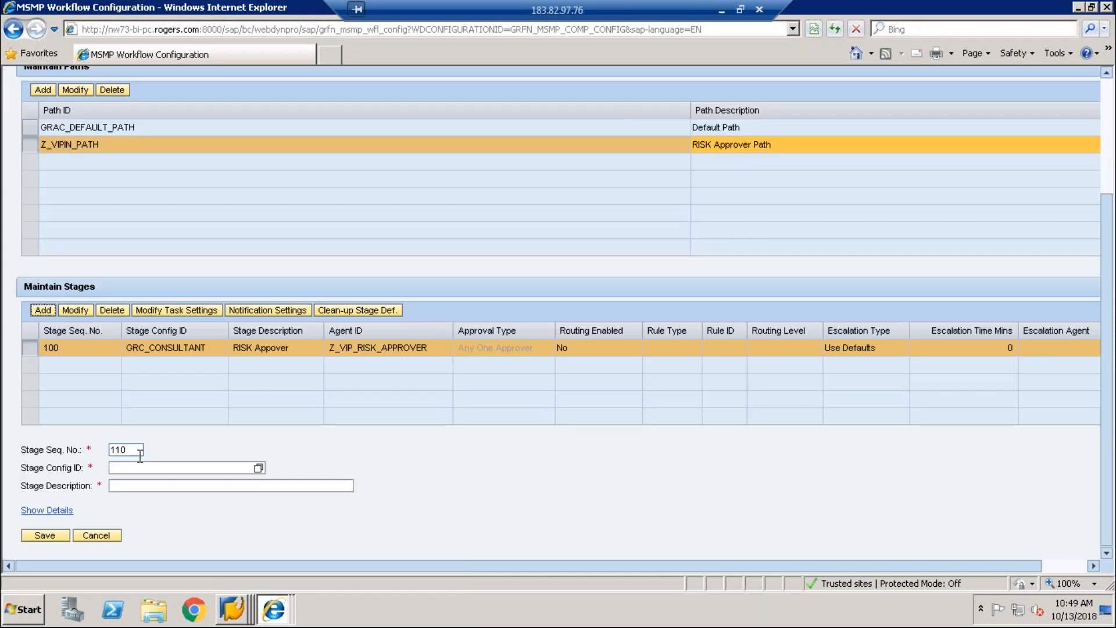
# Step: Enter stage config ID Security_consultant with description 'Security consultant Approver'
pyautogui.click(150, 465)
pyautogui.write('sec')
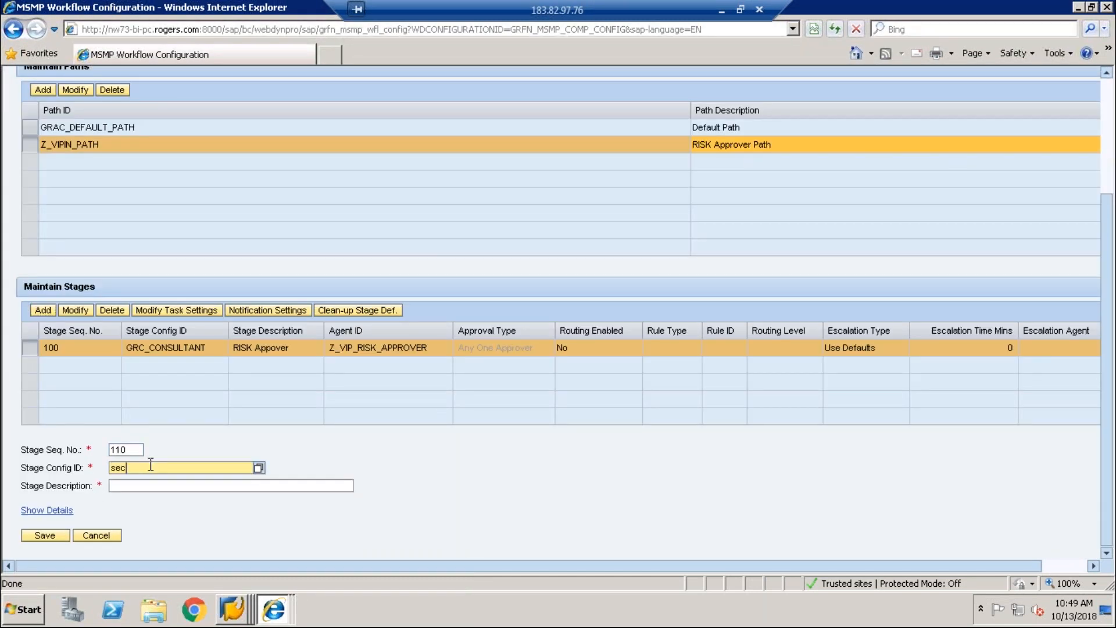
pyautogui.press('BackSpace')
pyautogui.press('BackSpace')
pyautogui.write('E')
pyautogui.press('BackSpace')
pyautogui.press('BackSpace')
pyautogui.write('Security_consultant')
pyautogui.press('Tab')
pyautogui.write('sec')
pyautogui.press('BackSpace')
pyautogui.press('BackSpace')
pyautogui.press('BackSpace')
pyautogui.write('Security')
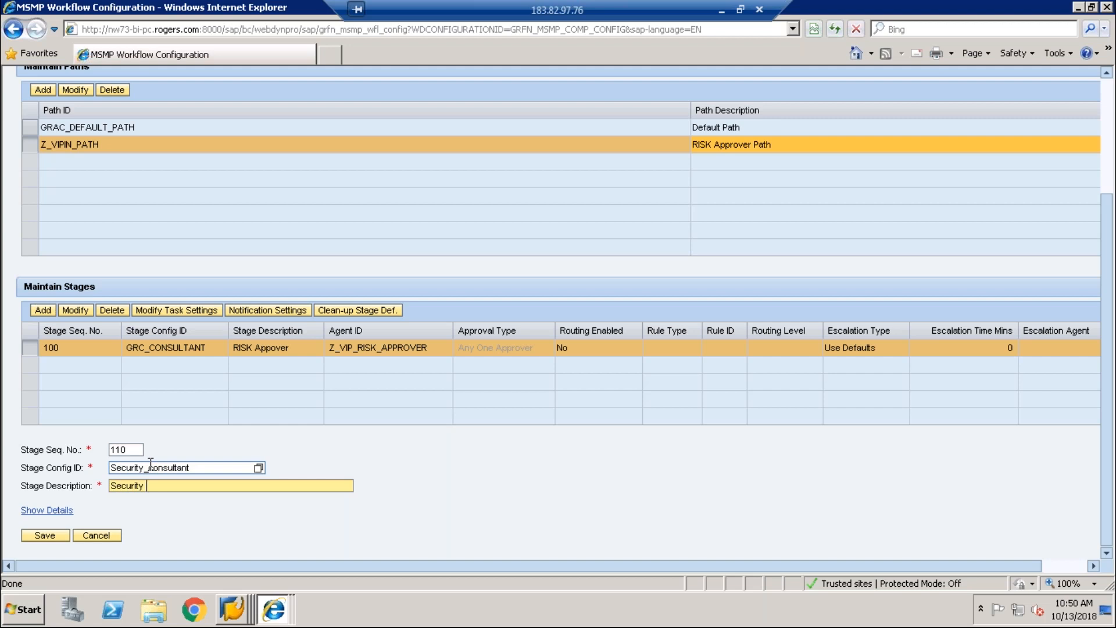
pyautogui.write(' cons')
pyautogui.press('BackSpace')
pyautogui.press('BackSpace')
pyautogui.press('BackSpace')
pyautogui.press('BackSpace')
pyautogui.press('BackSpace')
pyautogui.write('consultant Approver')
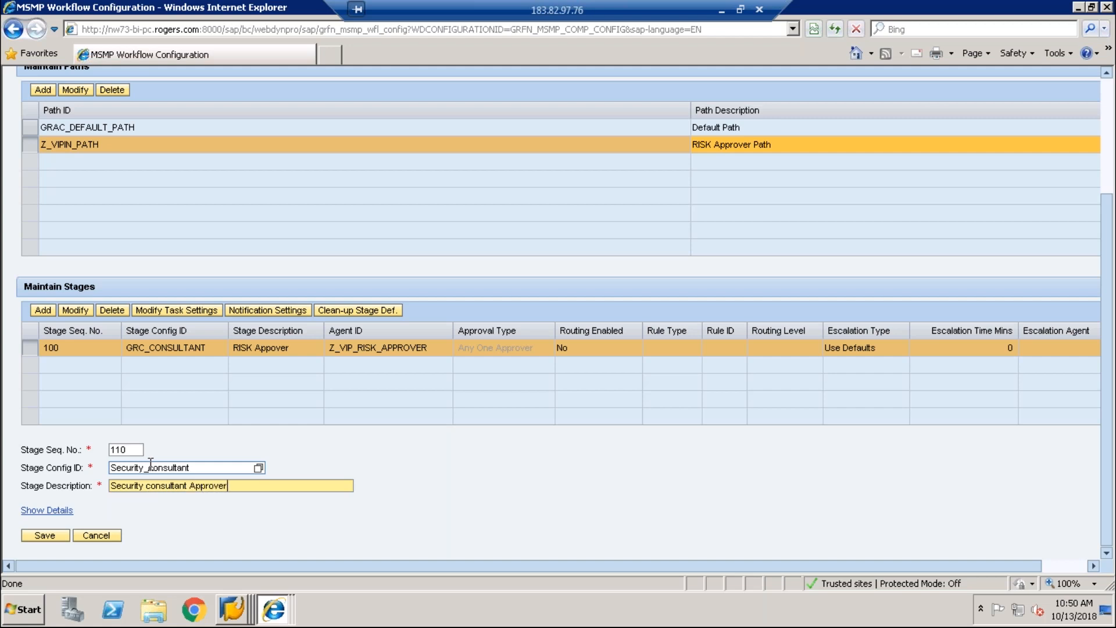
# Step: Assign agent Z_VIP_RISK_APPROVER to the stage and save stage 110
pyautogui.click(51, 511)
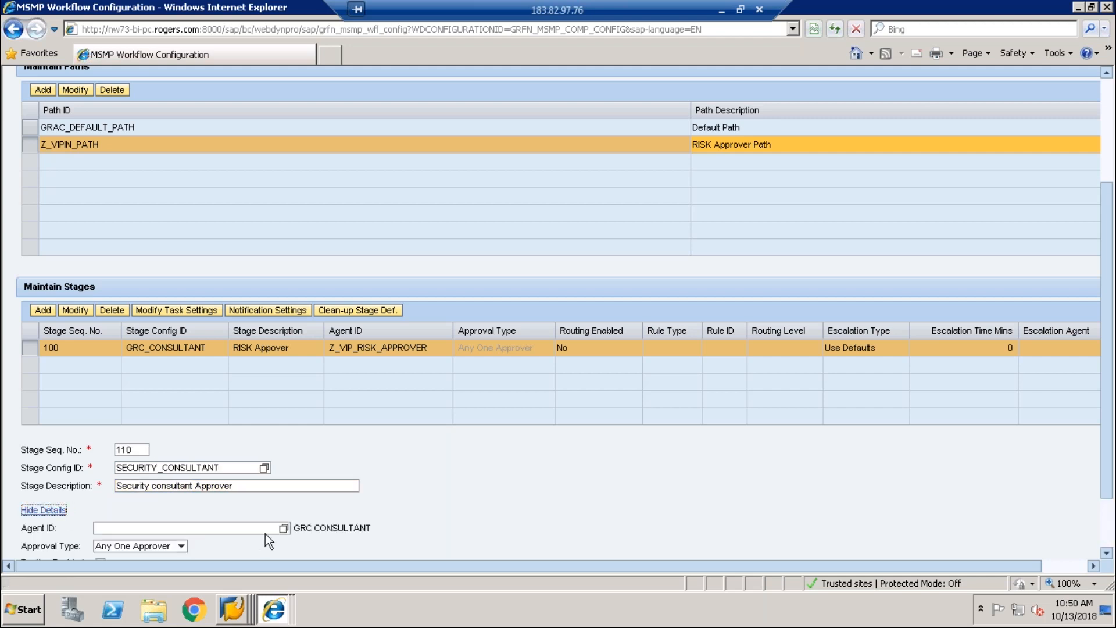
pyautogui.click(284, 528)
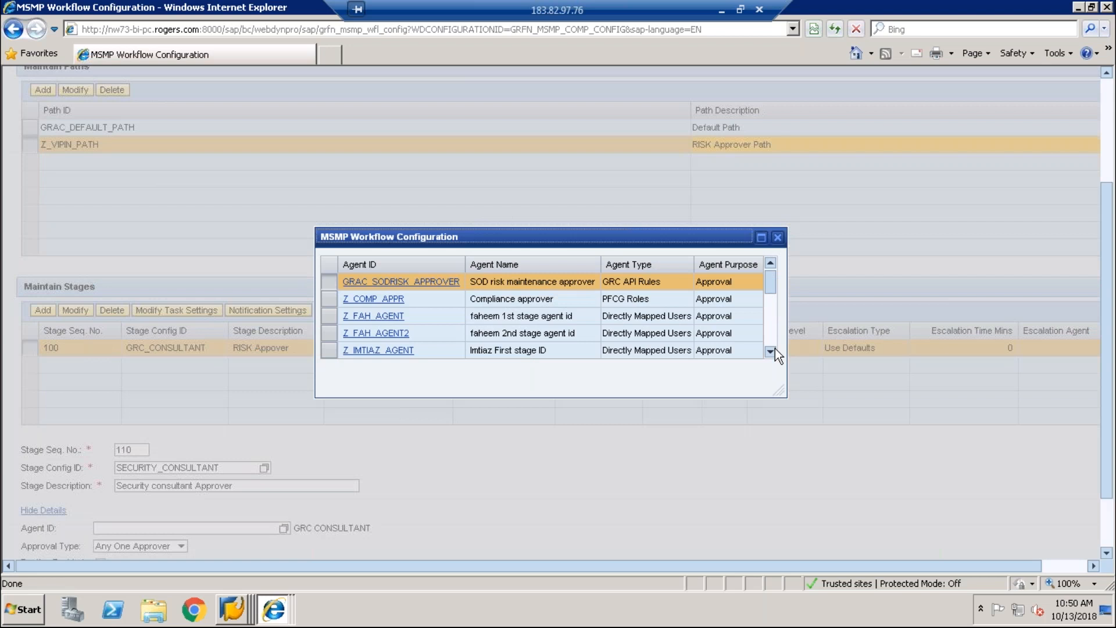
pyautogui.click(772, 350)
pyautogui.click(392, 350)
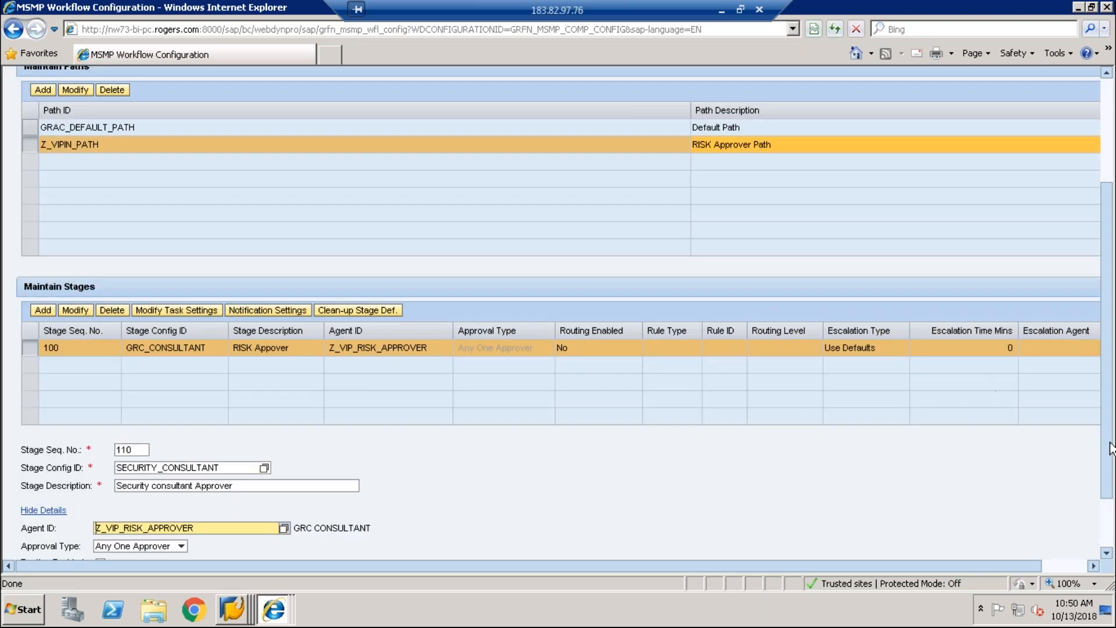
pyautogui.scroll(-2, 1112, 448)
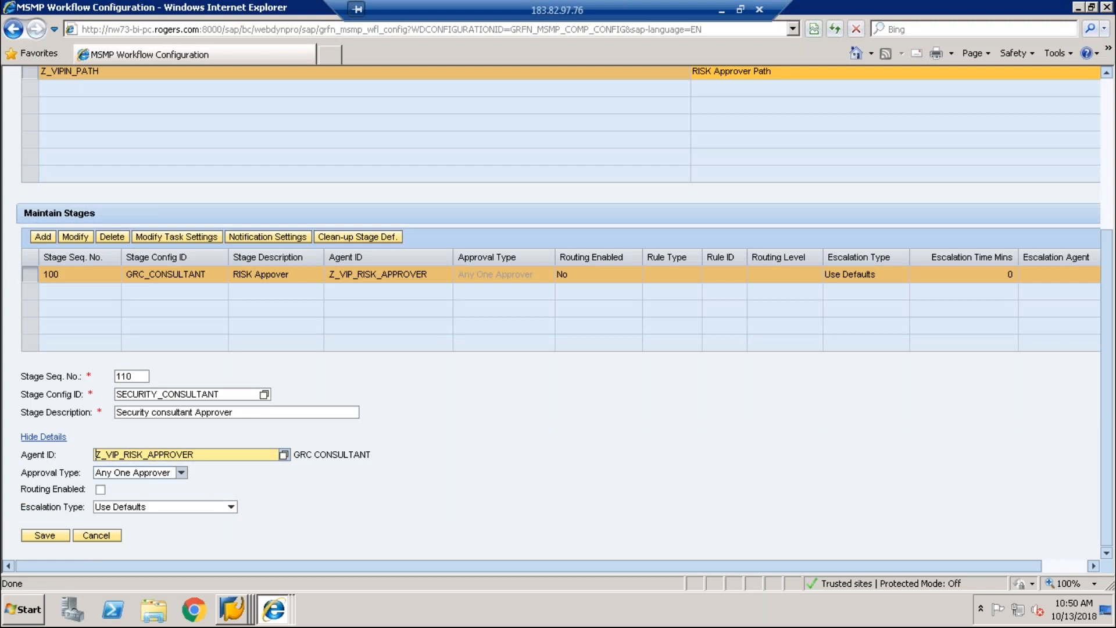
pyautogui.click(46, 536)
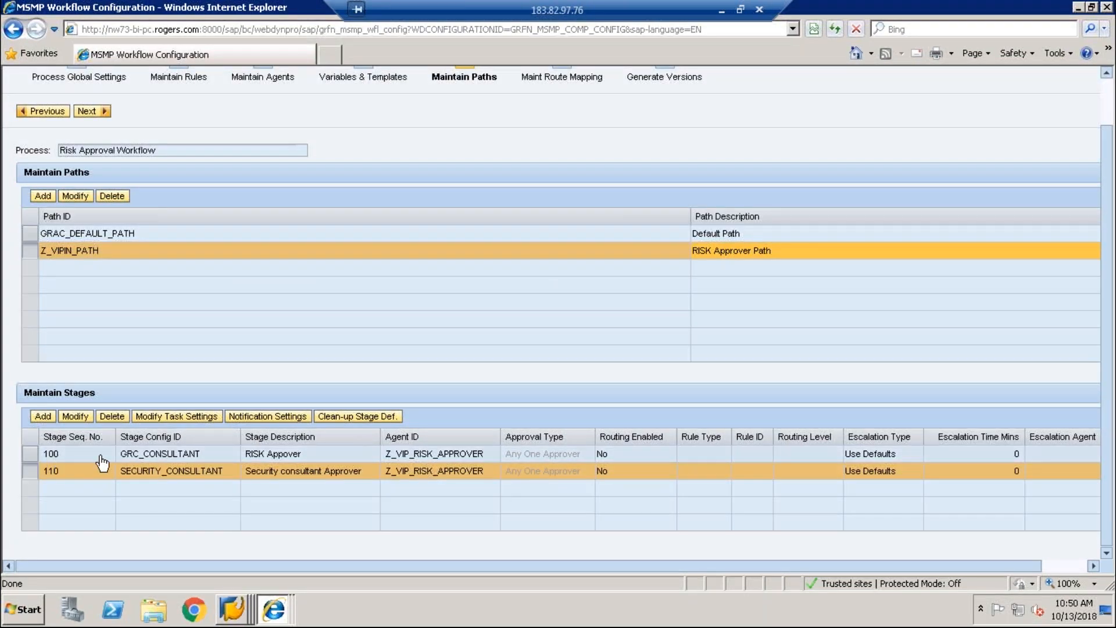
# Step: Set SECURITY_CONSULTANT tasks to confirm approval/rejection, notify Approver, require comments on Approval; save
pyautogui.click(174, 420)
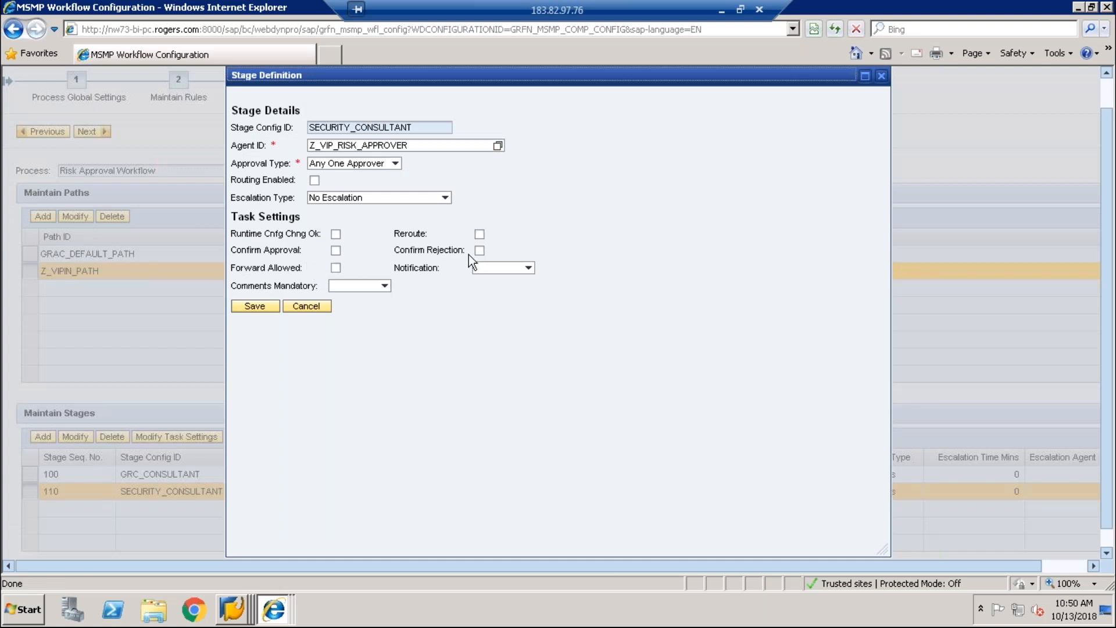
pyautogui.click(480, 250)
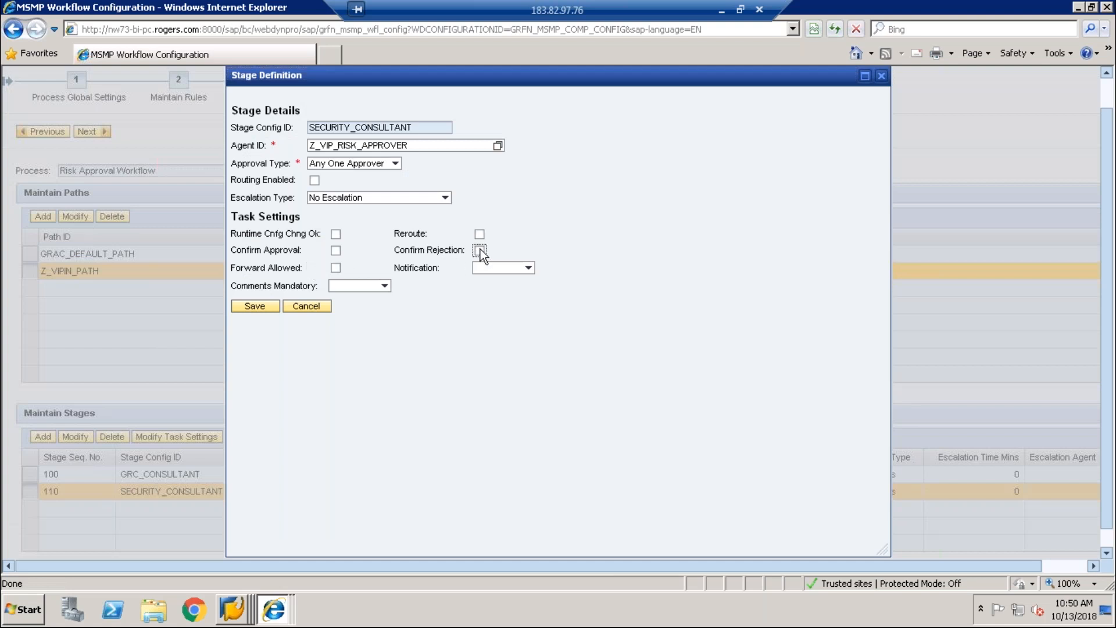
pyautogui.click(336, 251)
pyautogui.click(522, 269)
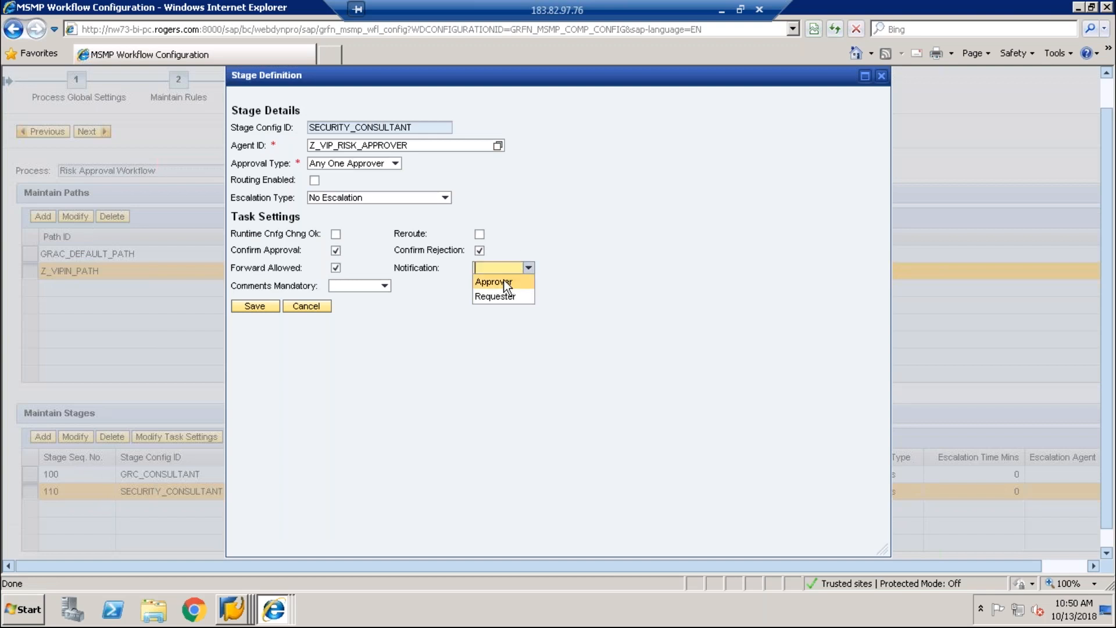
pyautogui.click(508, 283)
pyautogui.click(356, 286)
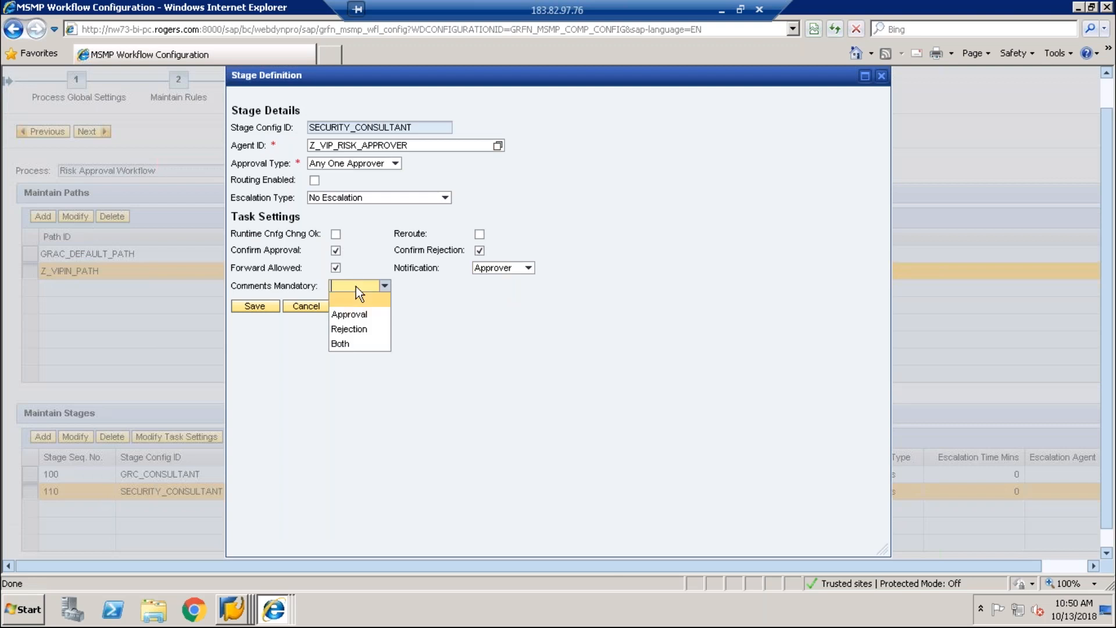
pyautogui.click(347, 316)
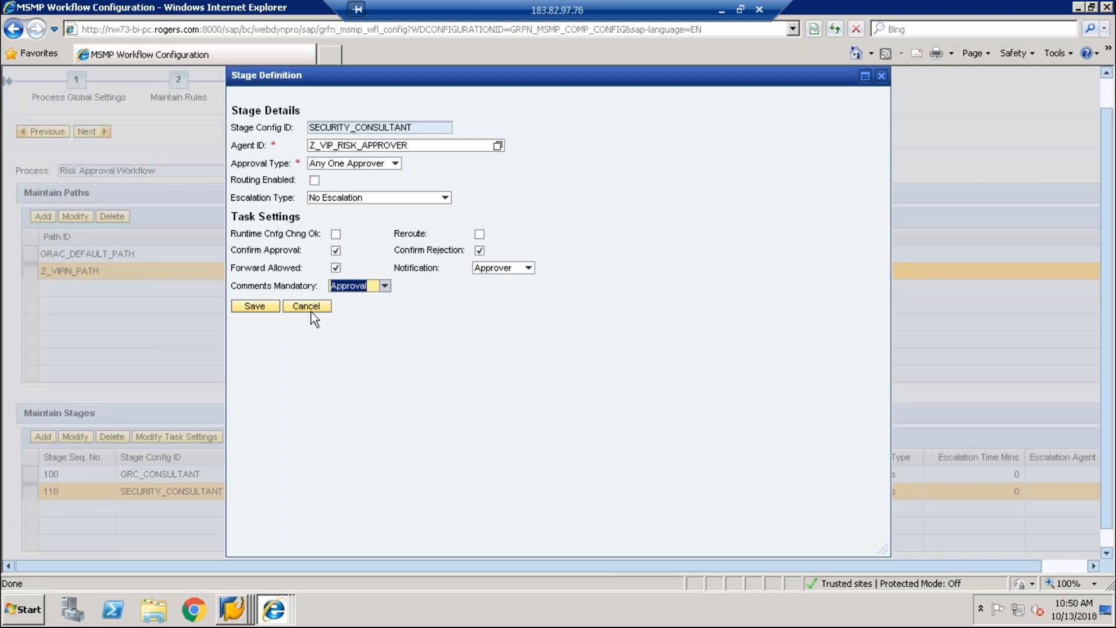
pyautogui.click(266, 308)
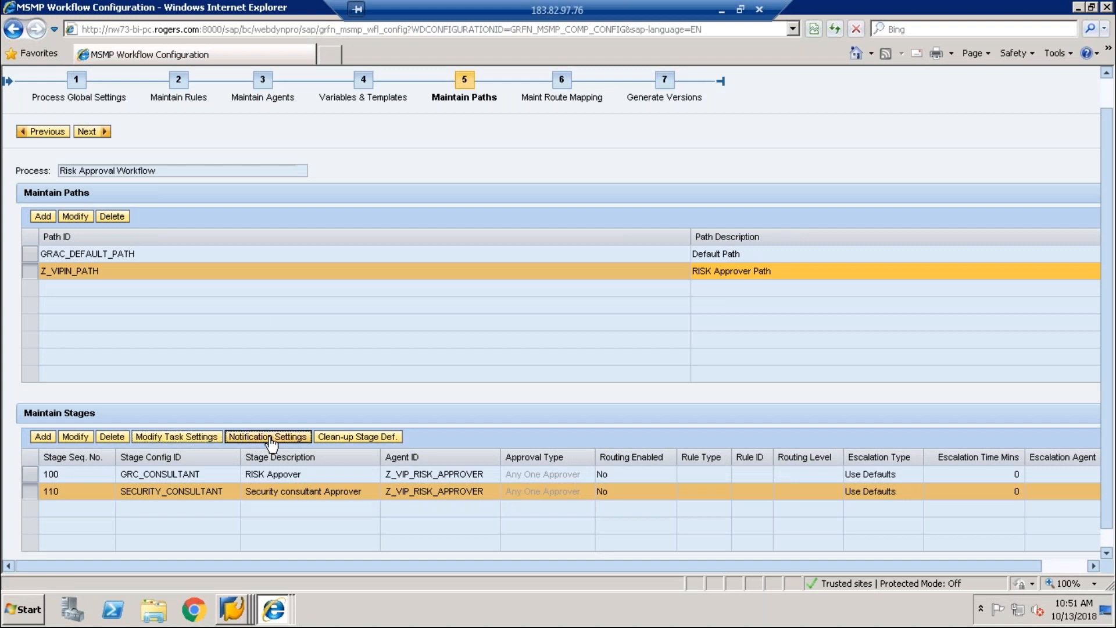
# Step: Start a new stage notification entry for the APPROVED event
pyautogui.click(271, 437)
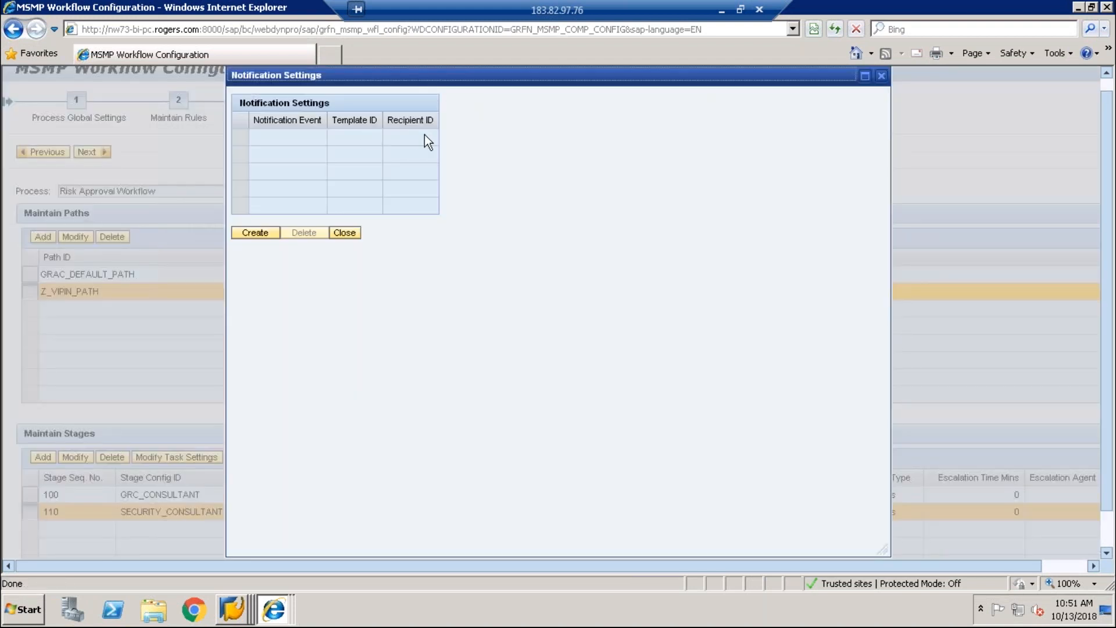
pyautogui.click(268, 233)
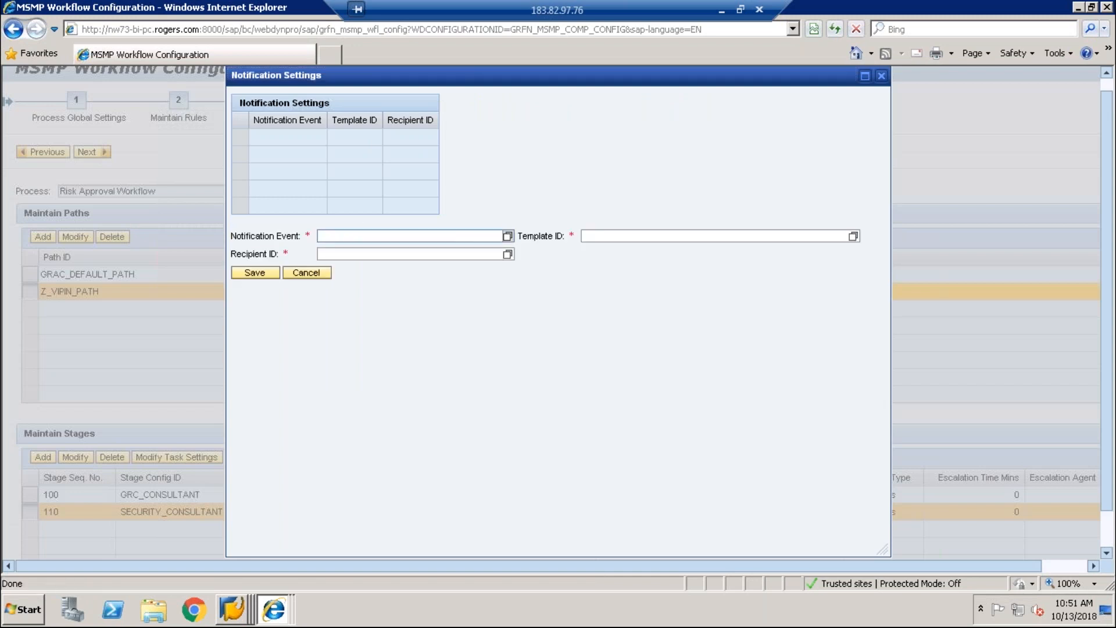
pyautogui.click(508, 236)
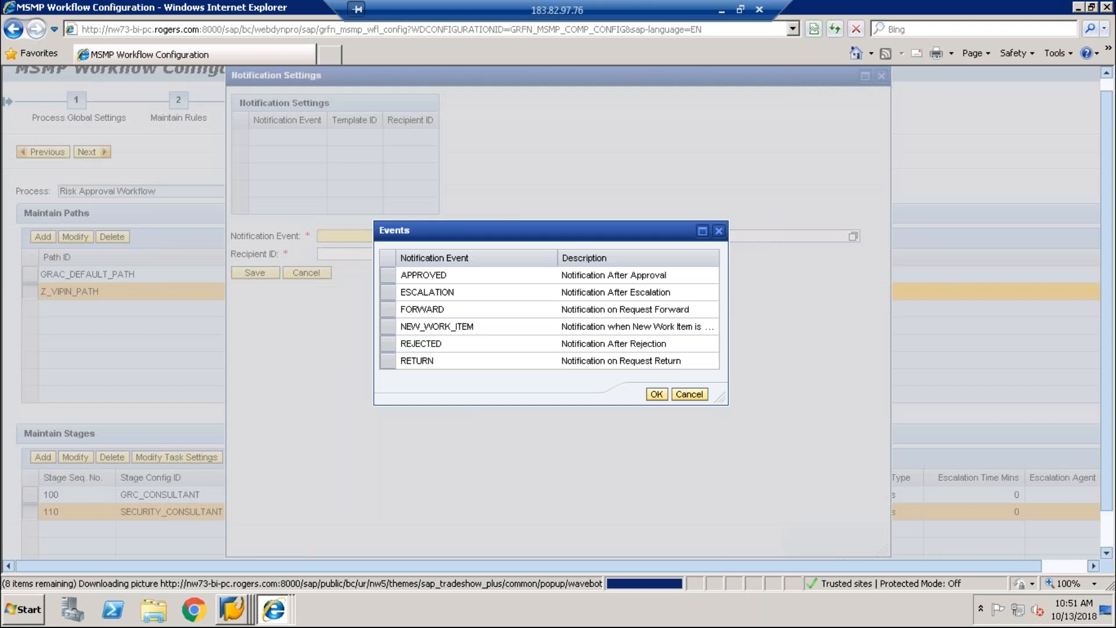
pyautogui.click(389, 275)
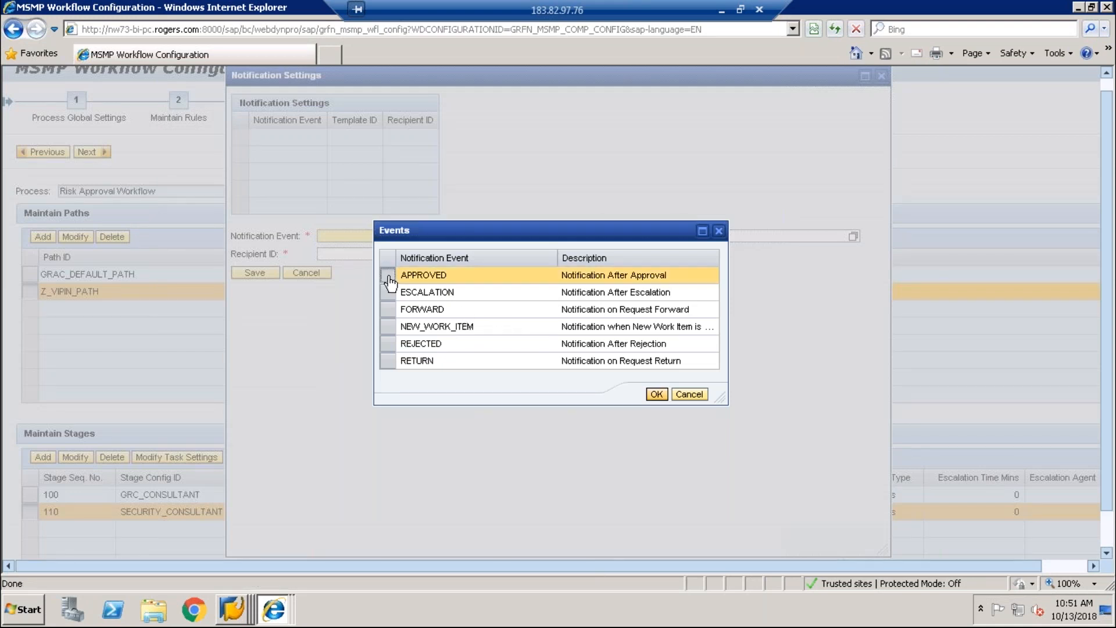
pyautogui.click(662, 400)
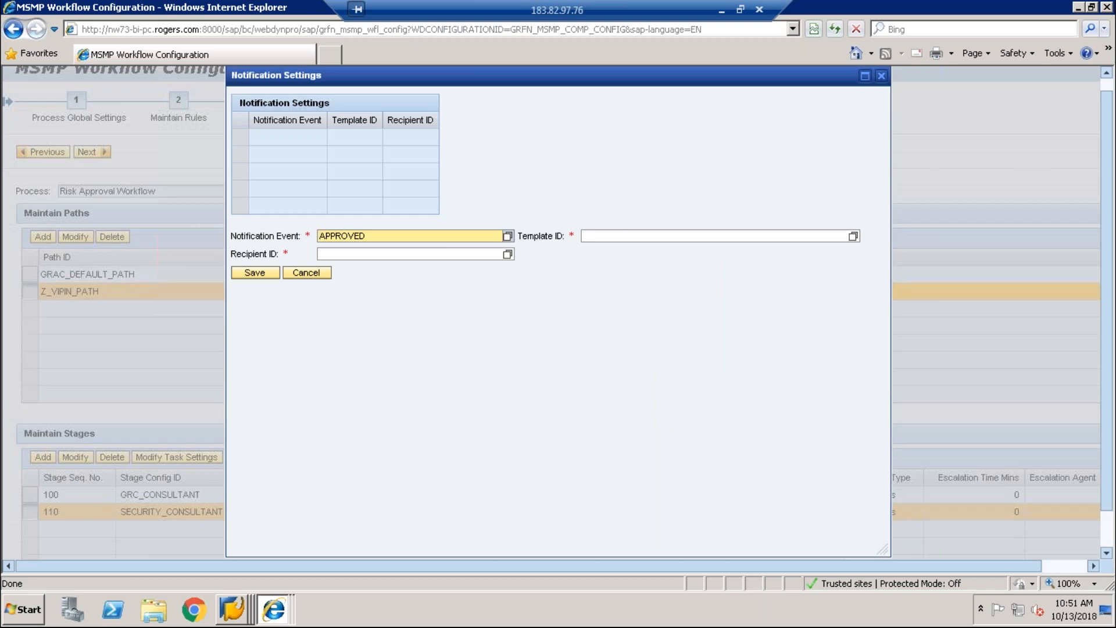
# Step: Set recipient GRAC_REQUESTOR and template GRAC_RISKAPPR_APPROVED, then save the notification
pyautogui.click(507, 254)
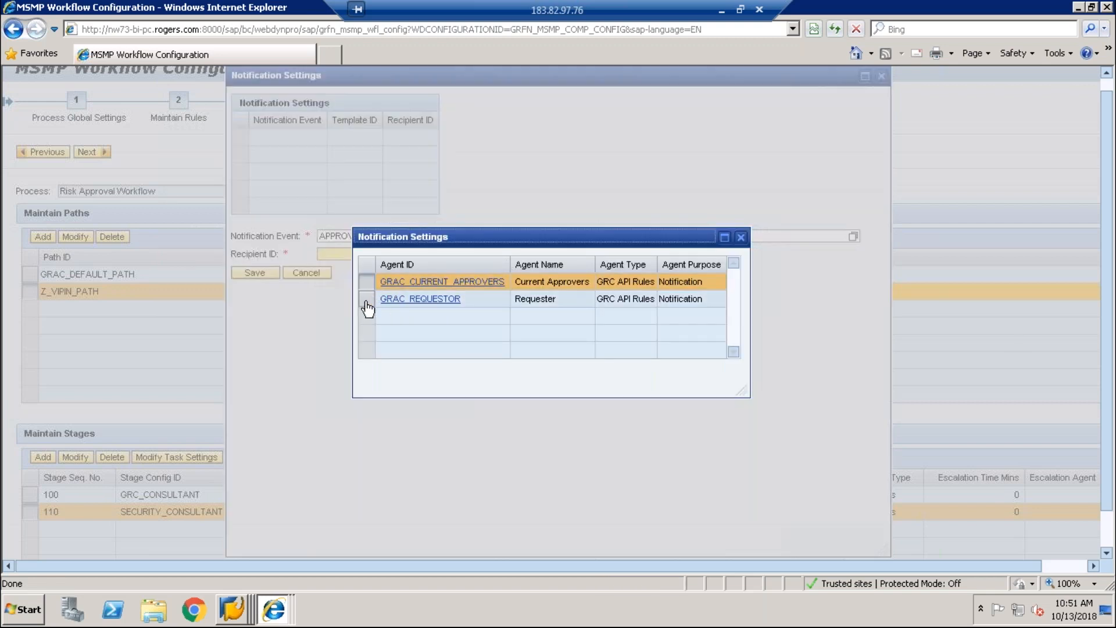
pyautogui.click(366, 300)
pyautogui.click(405, 303)
pyautogui.click(445, 301)
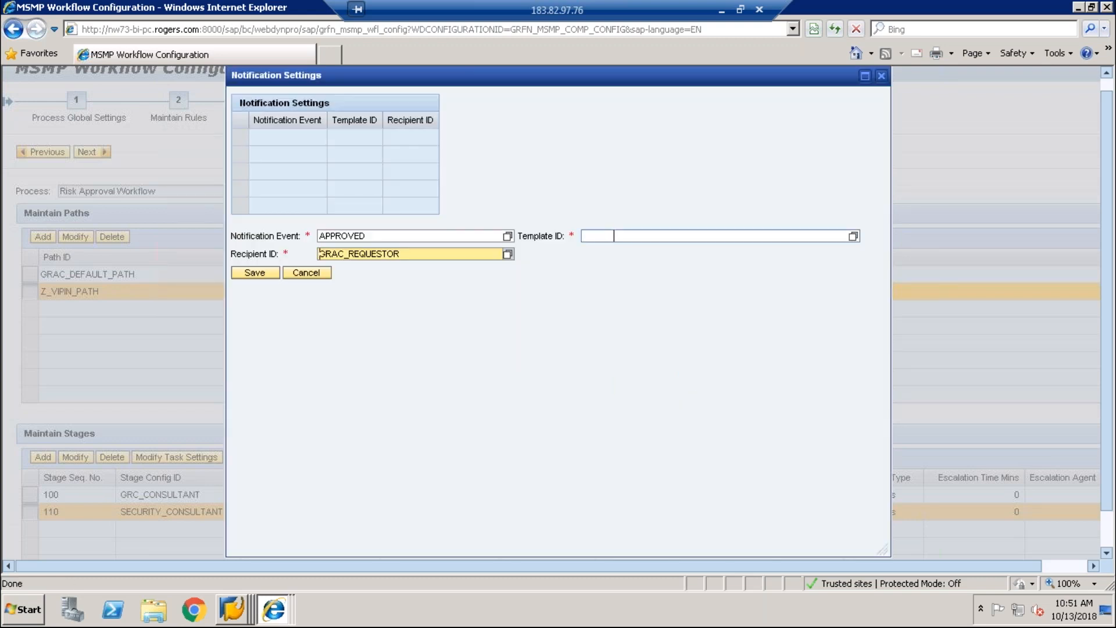
pyautogui.click(613, 236)
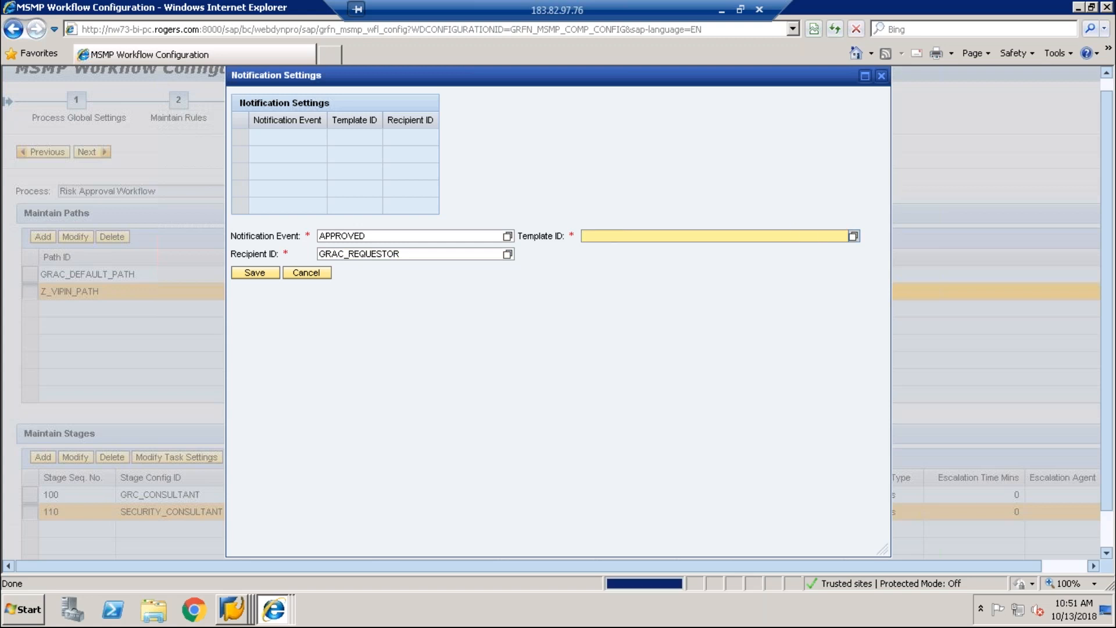
pyautogui.click(853, 236)
pyautogui.doubleClick(538, 292)
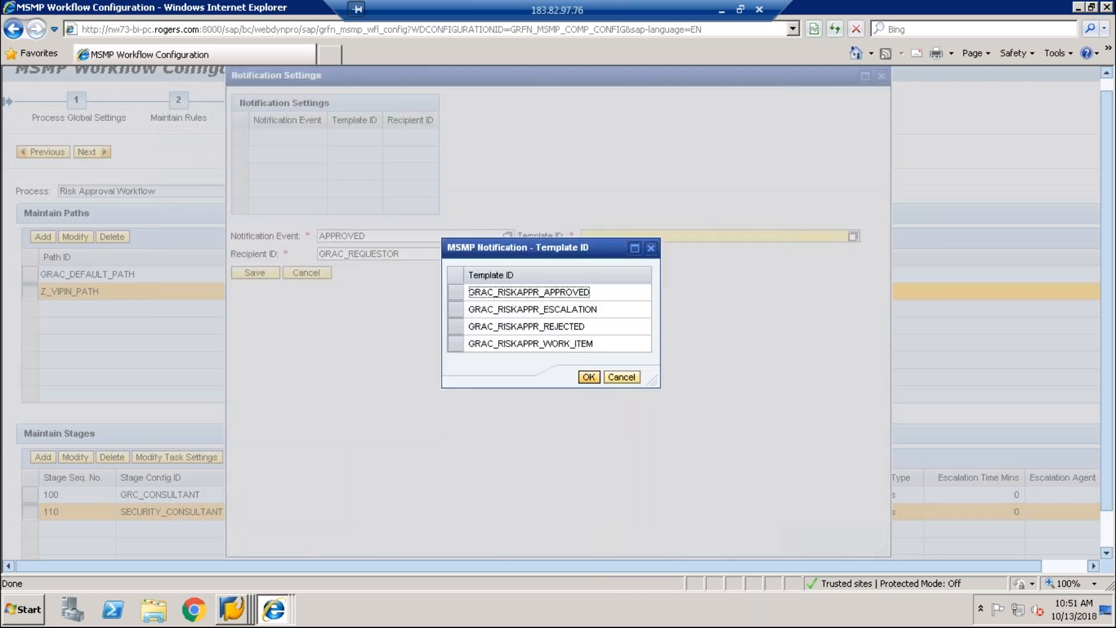
pyautogui.click(255, 272)
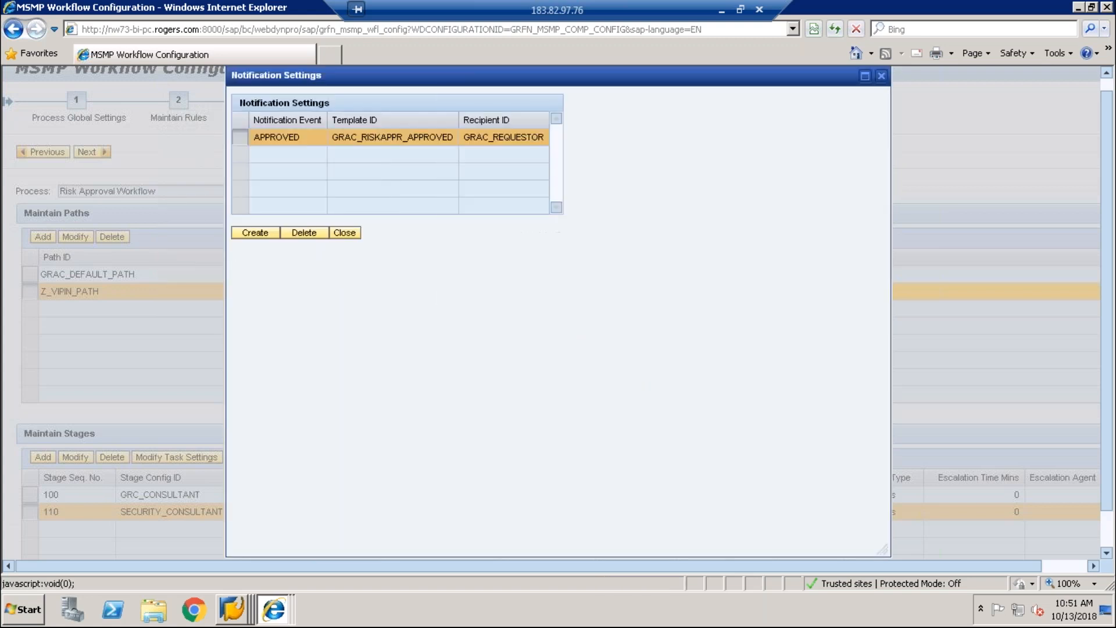
# Step: Map Z_VIP_INATOR RULE result NEW RISKID to path Z_VIPIN_PATH and save the route mapping
pyautogui.click(344, 233)
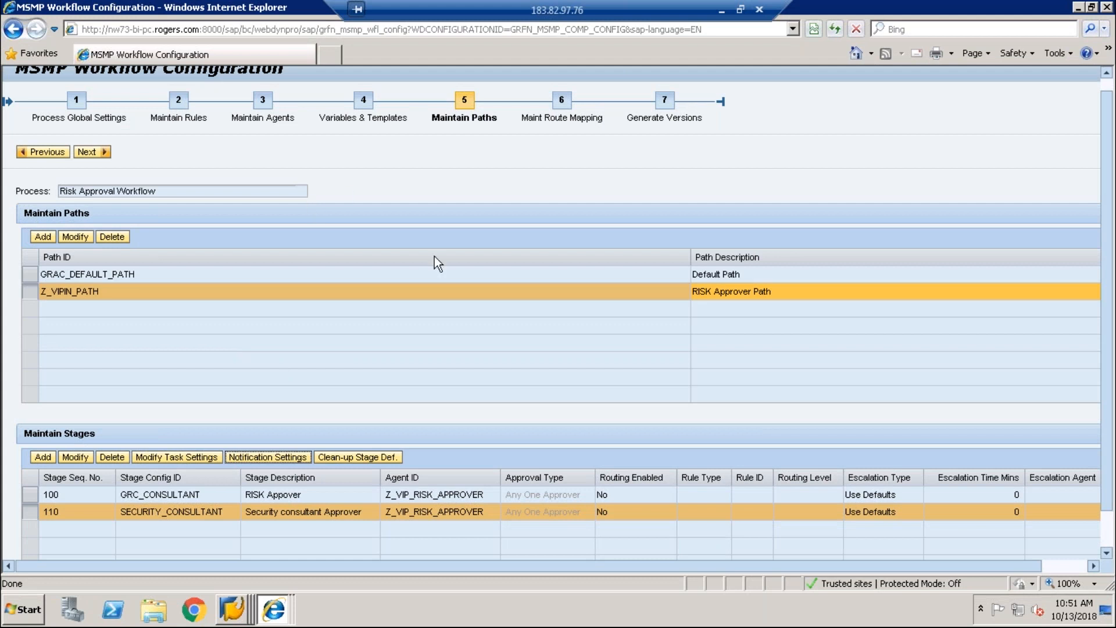
pyautogui.click(108, 155)
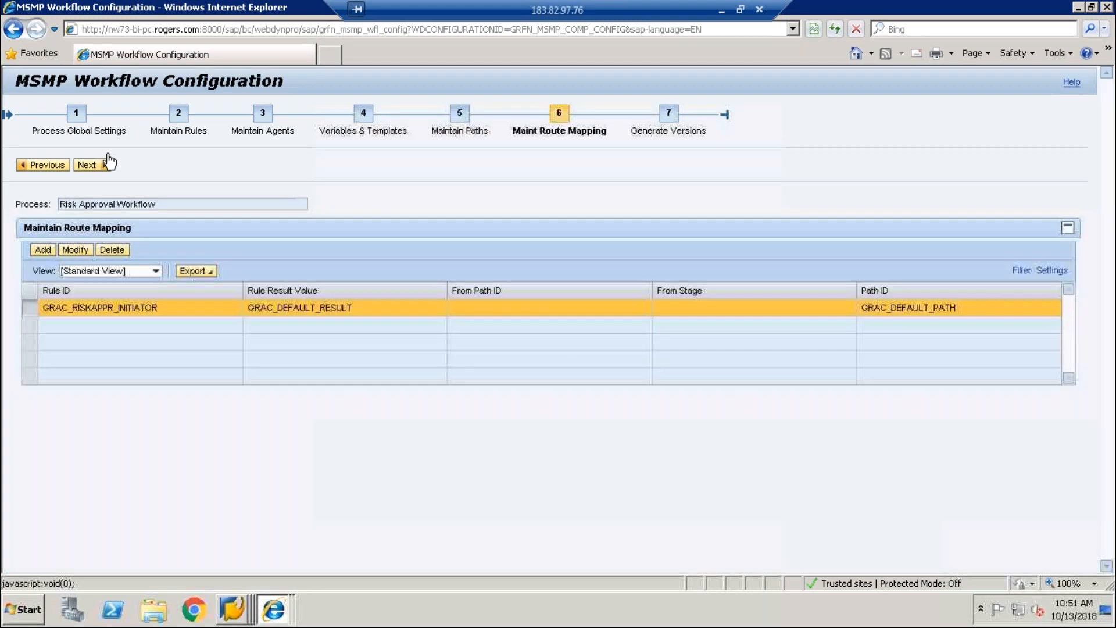
pyautogui.click(42, 250)
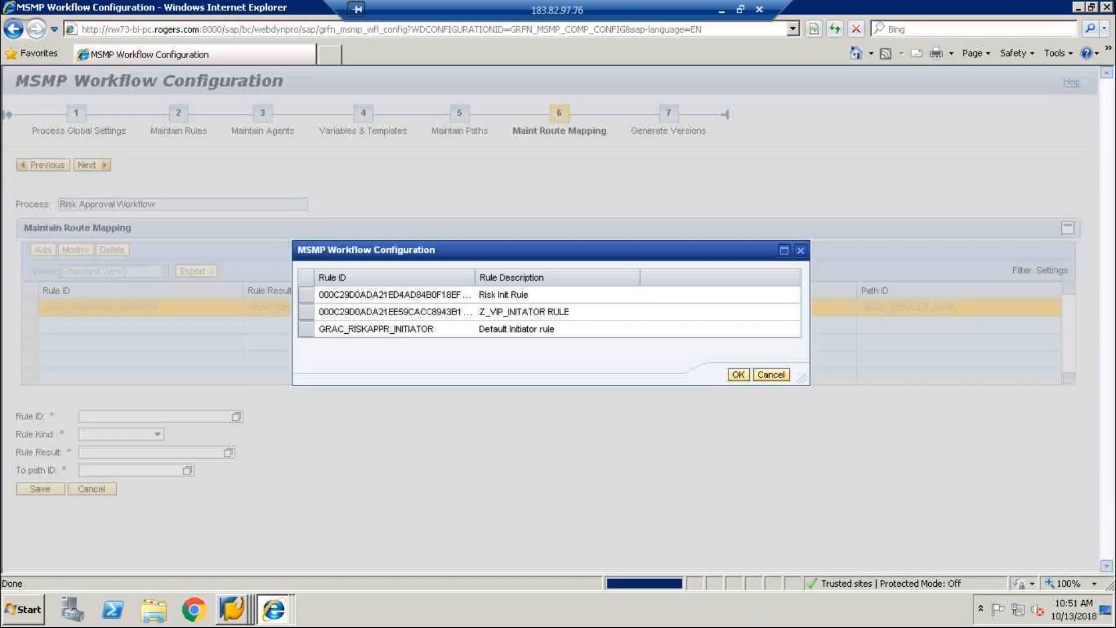
pyautogui.doubleClick(372, 312)
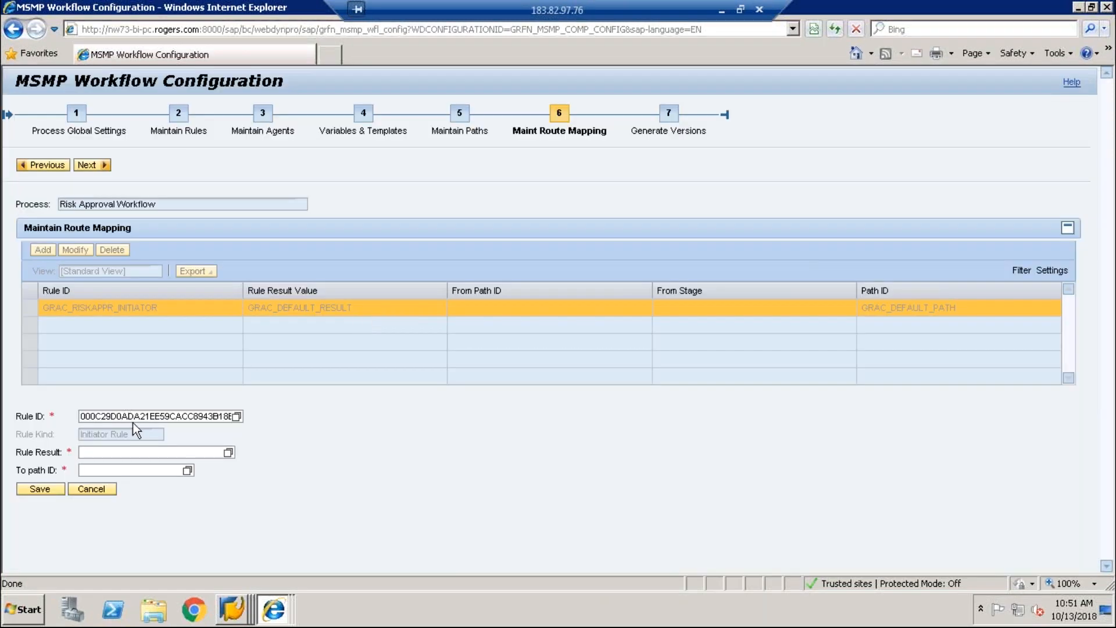
pyautogui.click(228, 452)
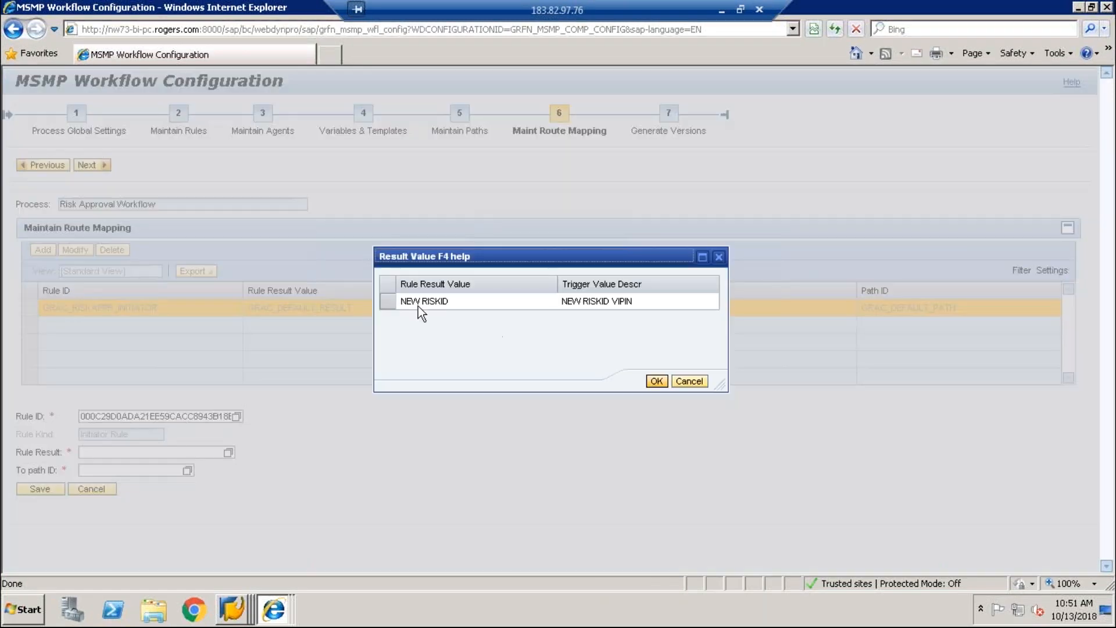
pyautogui.doubleClick(423, 312)
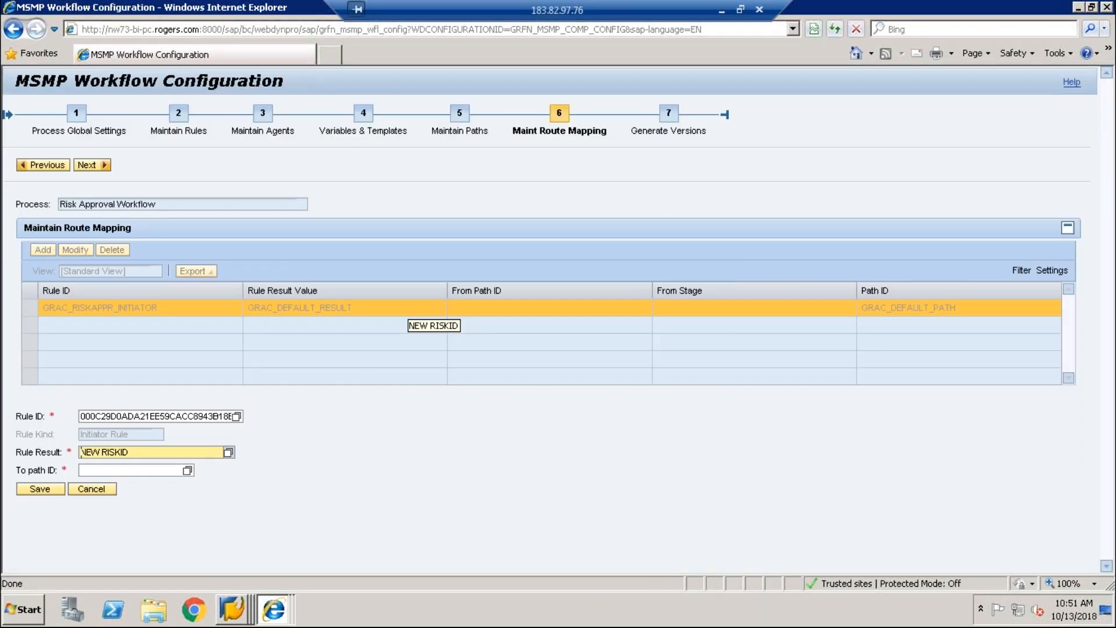
pyautogui.click(186, 470)
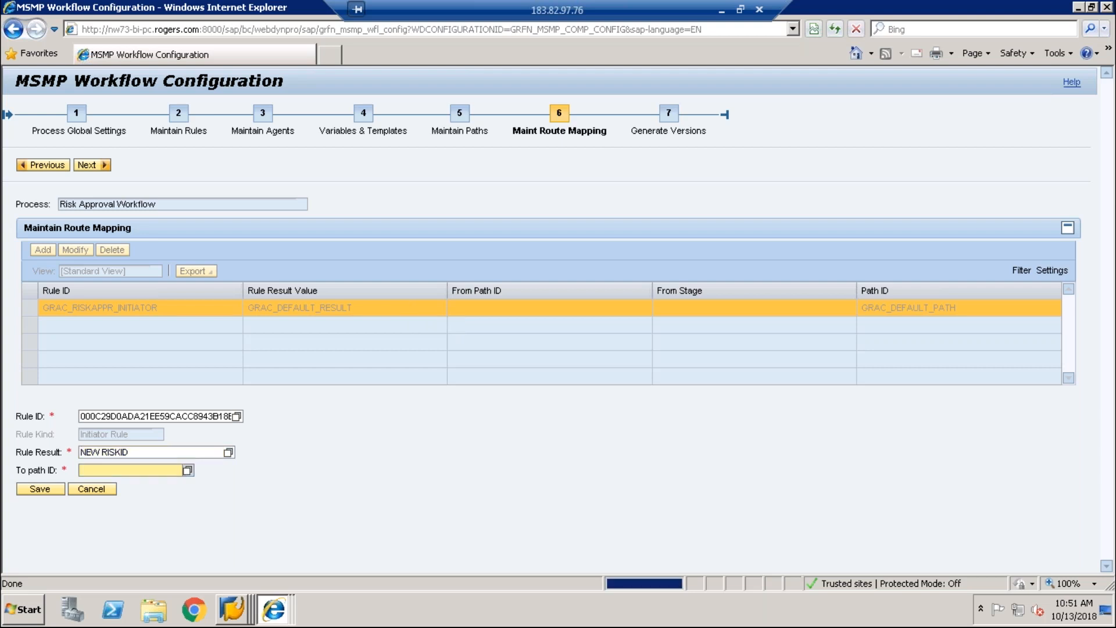
pyautogui.click(412, 320)
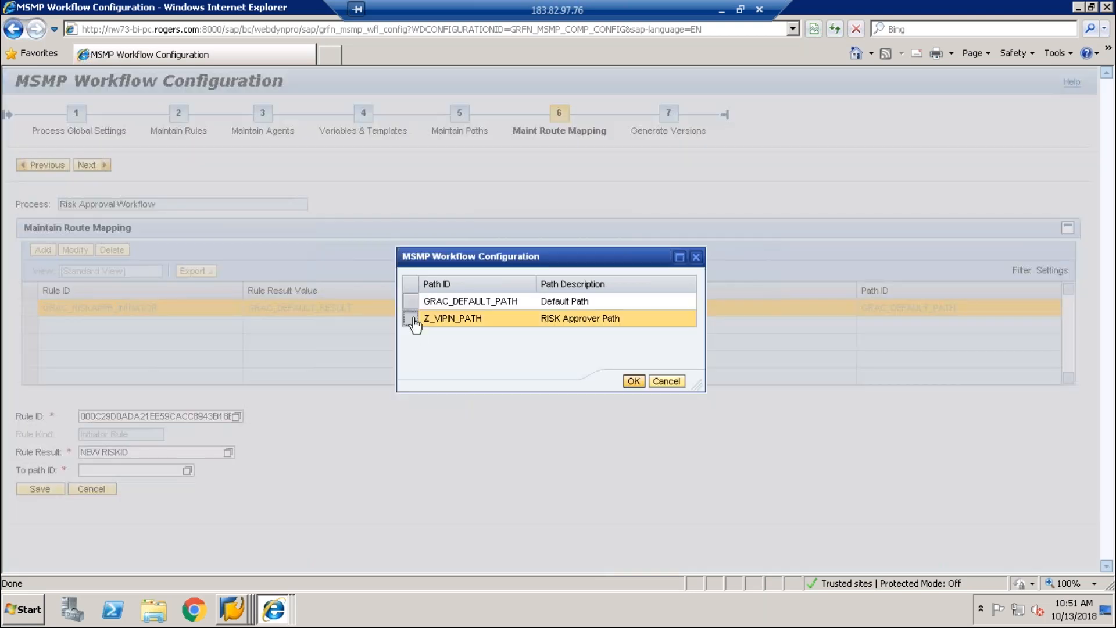
pyautogui.click(634, 381)
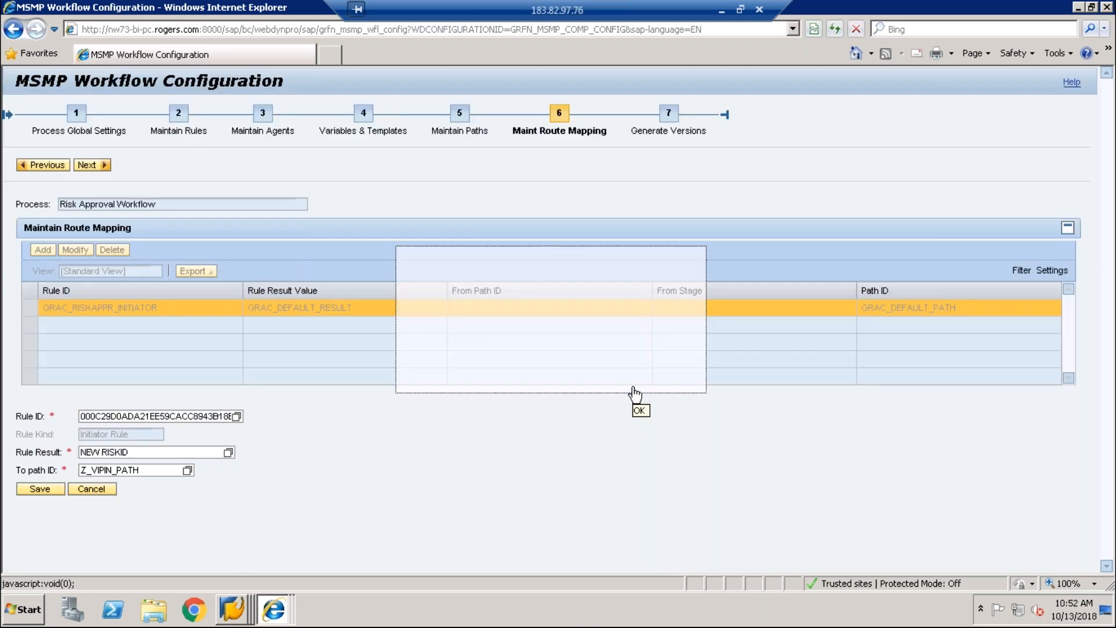
pyautogui.click(52, 490)
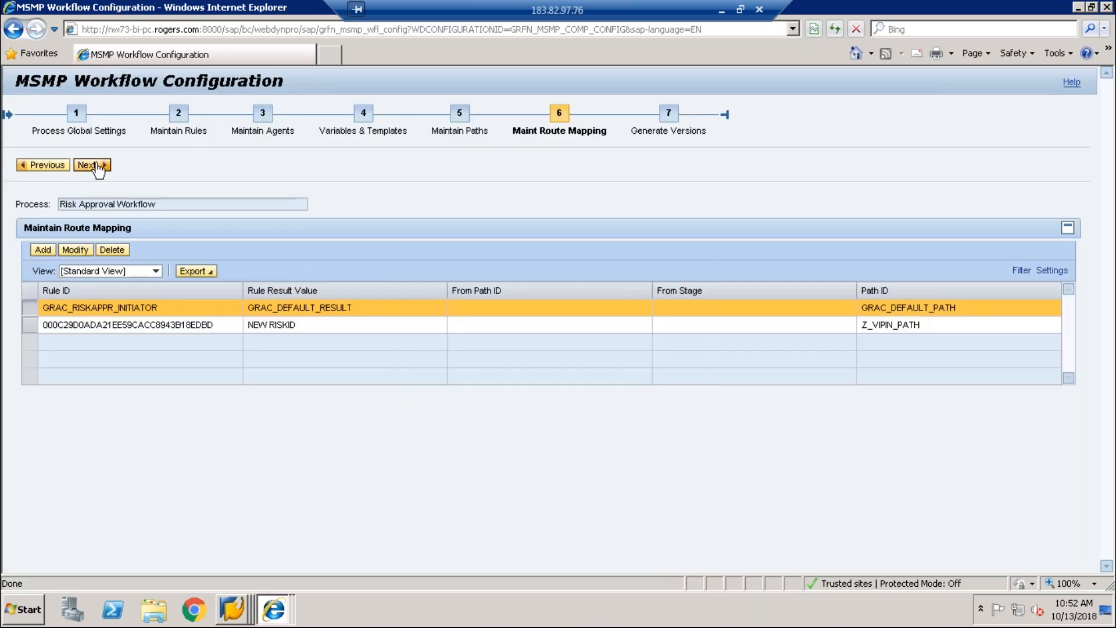
pyautogui.click(29, 325)
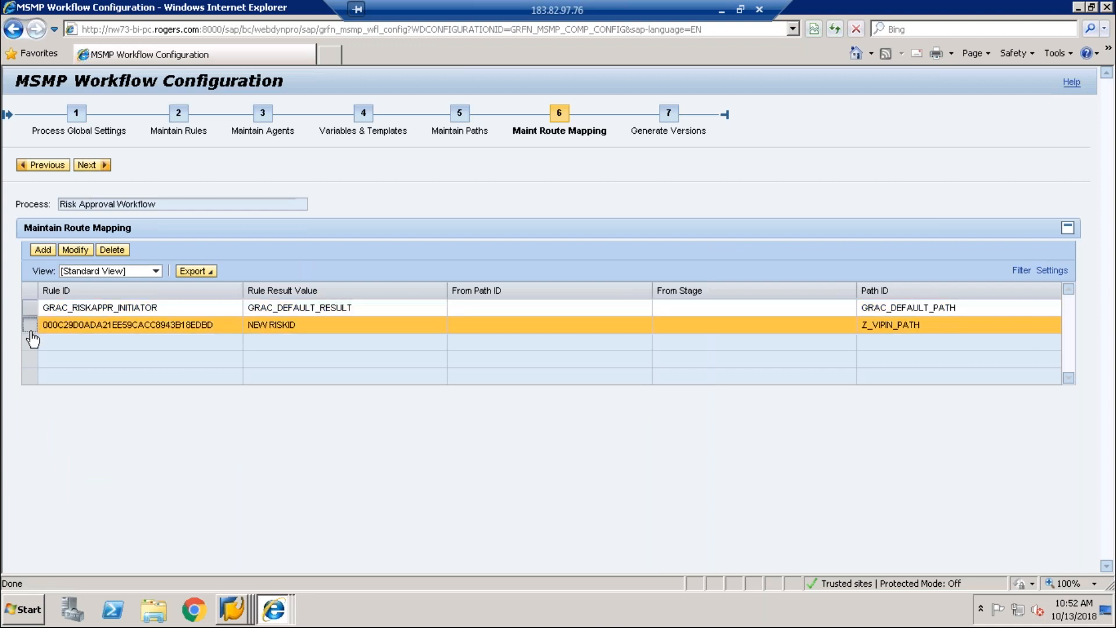
# Step: Save and simulate the Risk Approval Workflow configuration as Do Not Transport Object
pyautogui.click(88, 165)
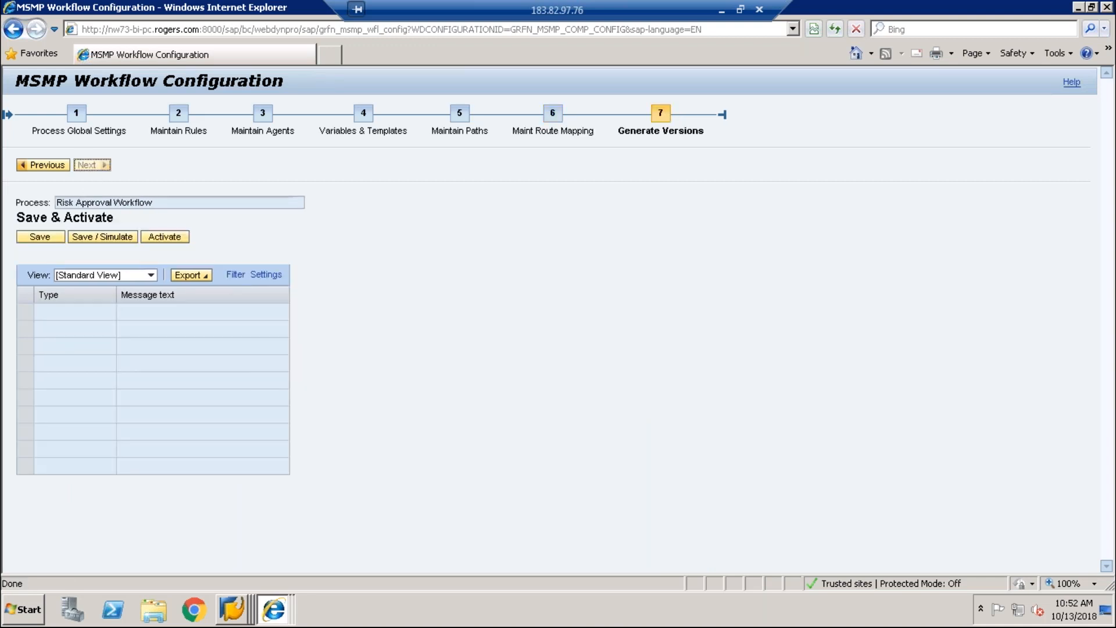
pyautogui.click(98, 238)
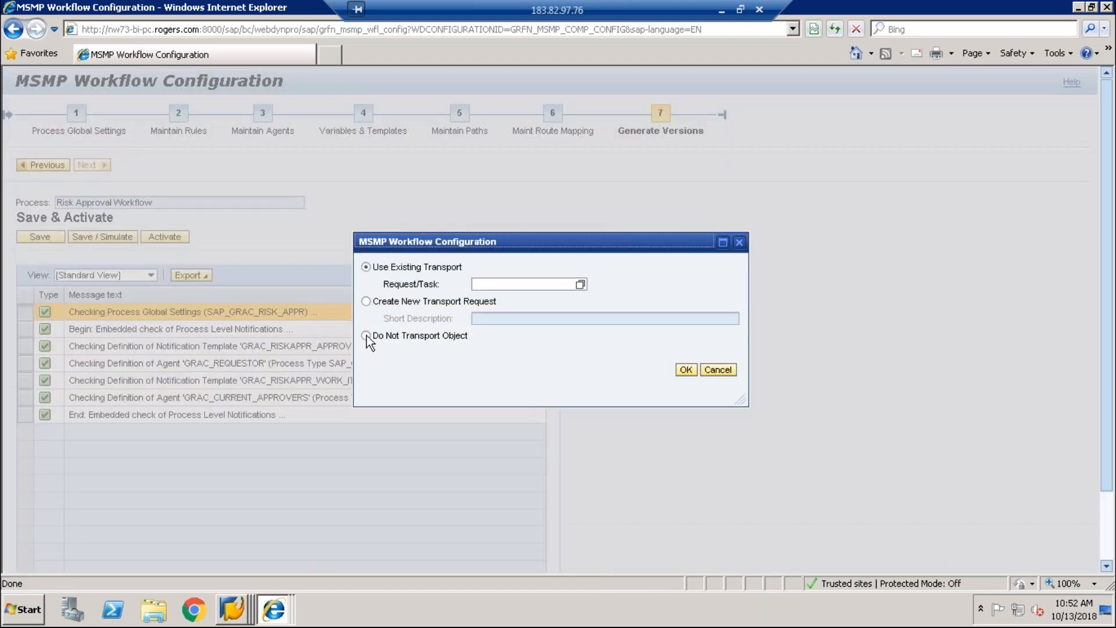
pyautogui.click(367, 336)
pyautogui.click(695, 369)
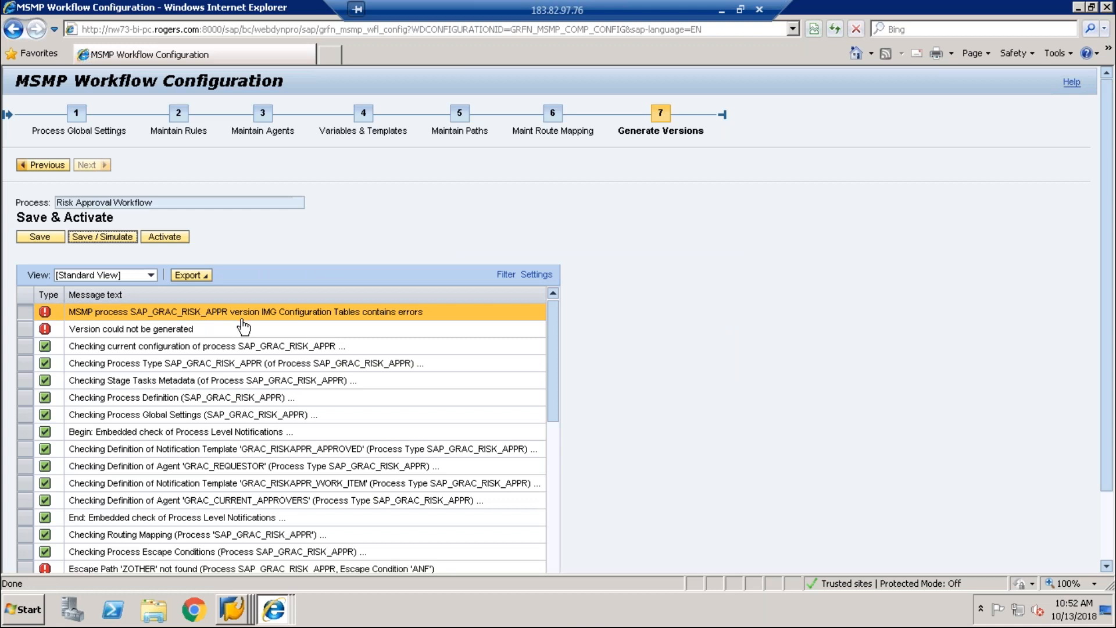
# Step: Review the error messages, activate the workflow version, then check the open SAP GUI windows
pyautogui.click(554, 536)
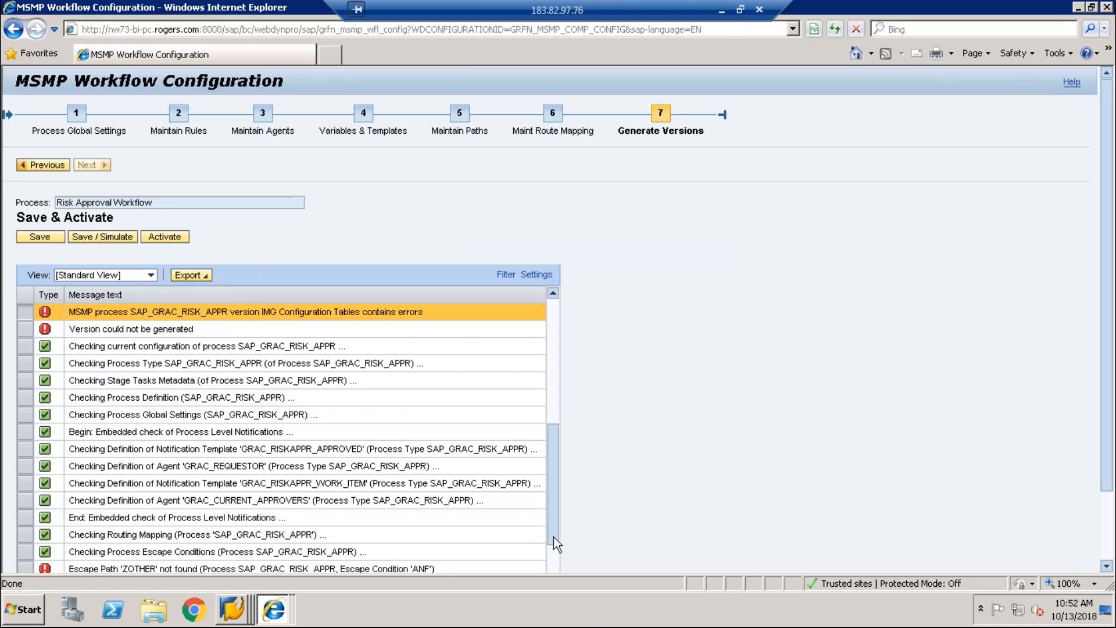
pyautogui.click(605, 556)
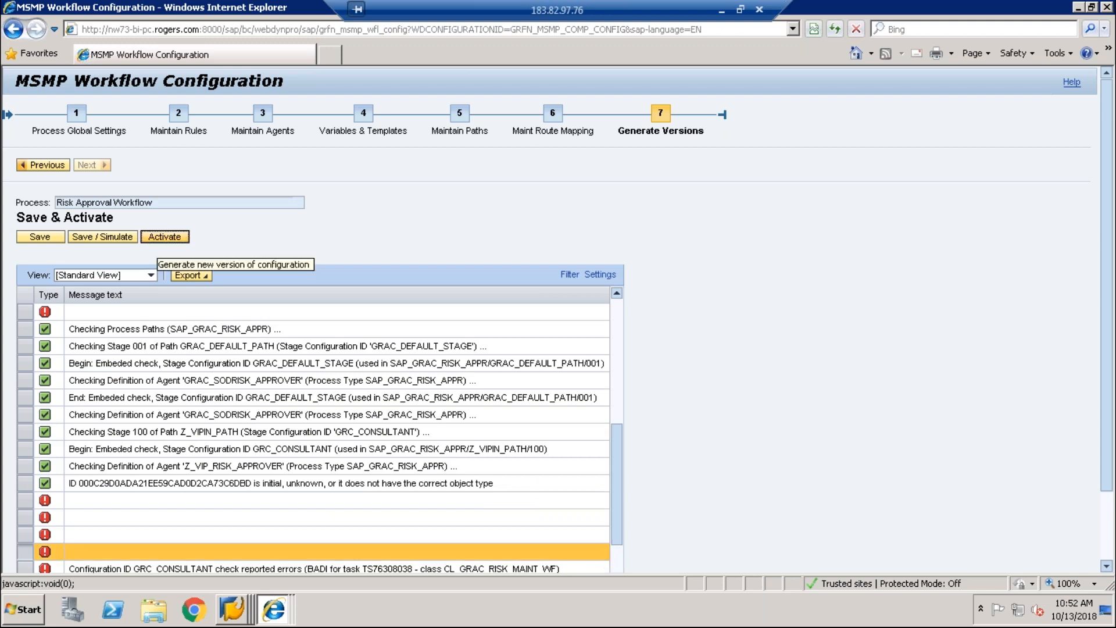
pyautogui.click(165, 237)
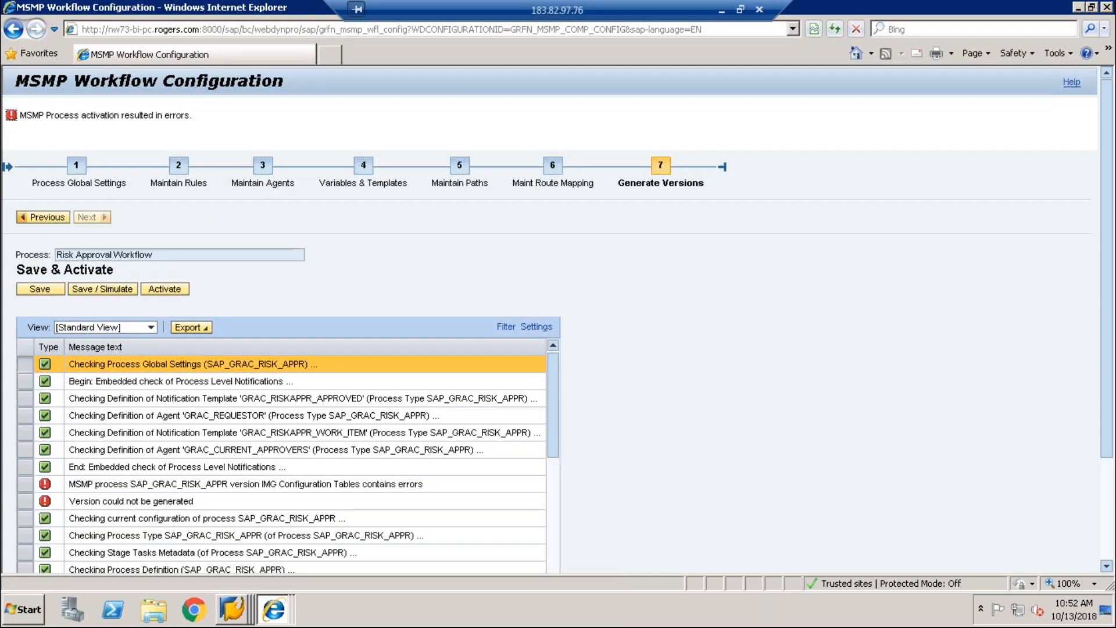
pyautogui.click(233, 609)
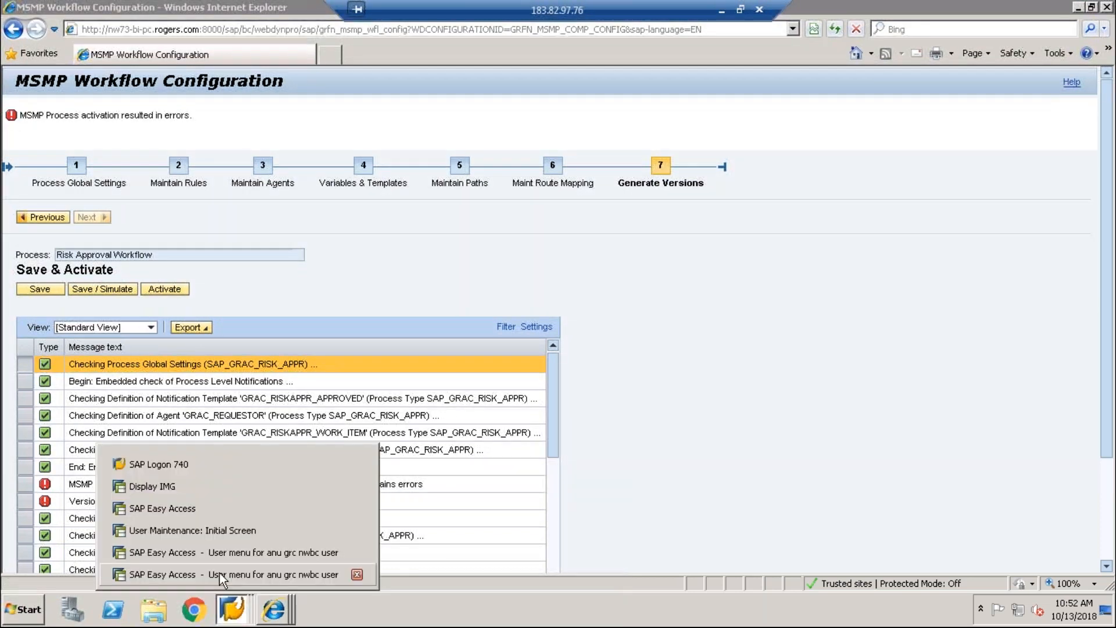
pyautogui.moveTo(273, 609)
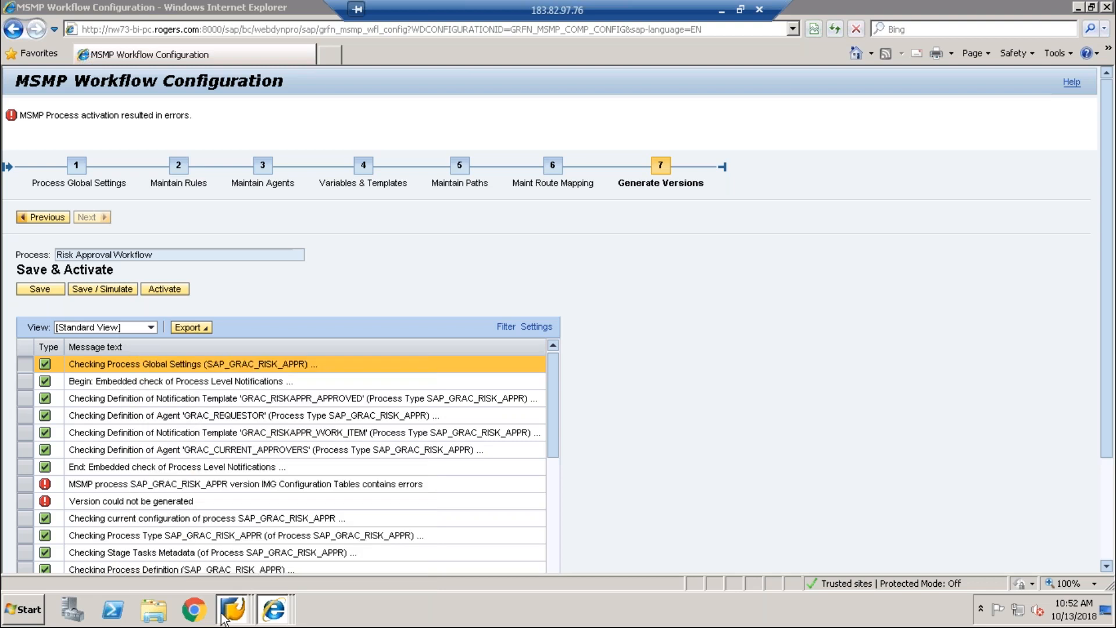
pyautogui.moveTo(232, 606)
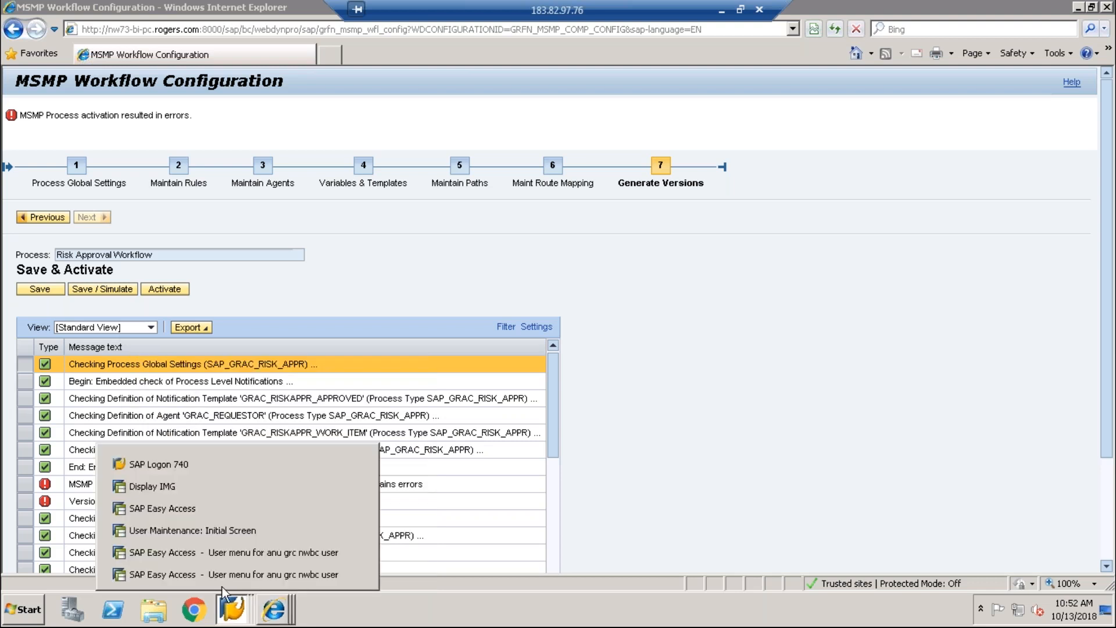
# Step: Launch the NetWeaver Business Client from SAP Easy Access with transaction nwbc
pyautogui.click(208, 549)
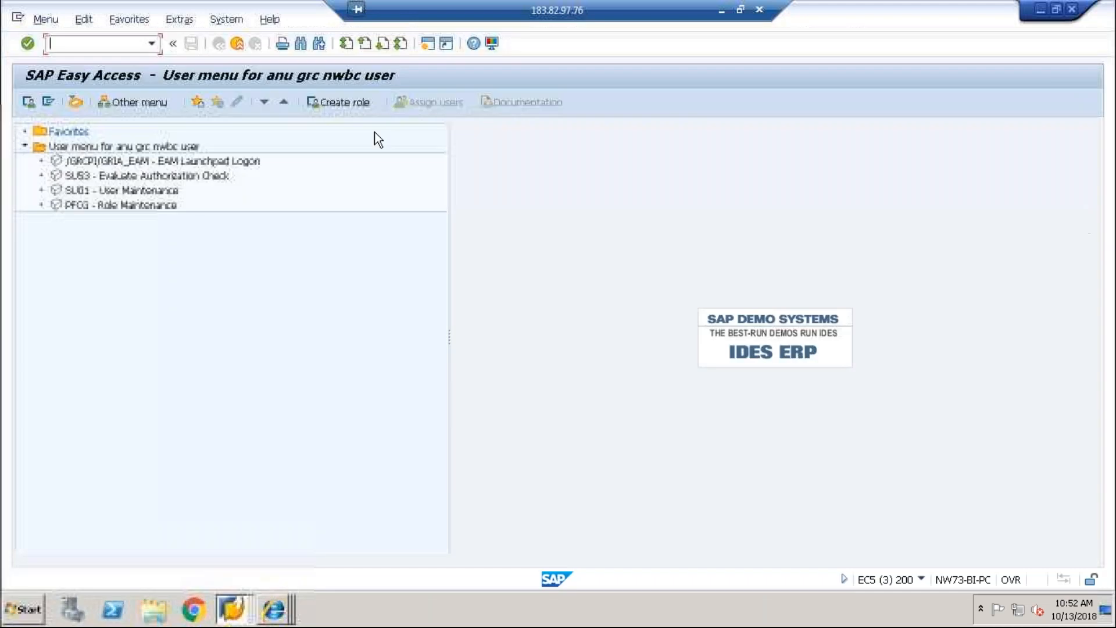
pyautogui.write('nwbc')
pyautogui.press('Return')
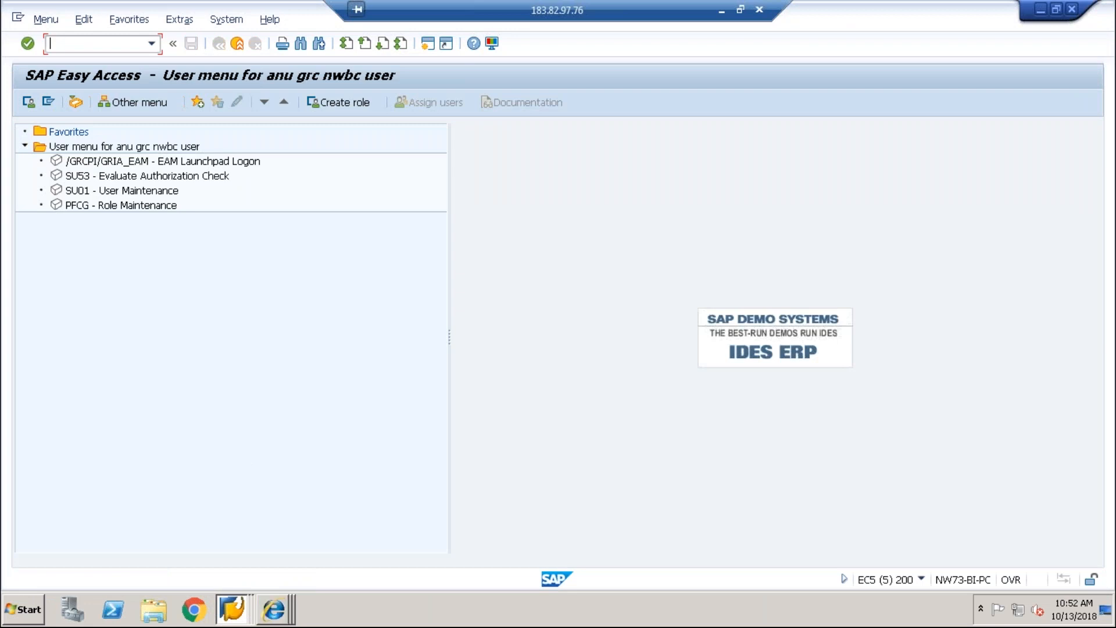
# Step: In the Business Client browser window, open Access Risks from the Setup work center
pyautogui.click(274, 610)
pyautogui.click(293, 572)
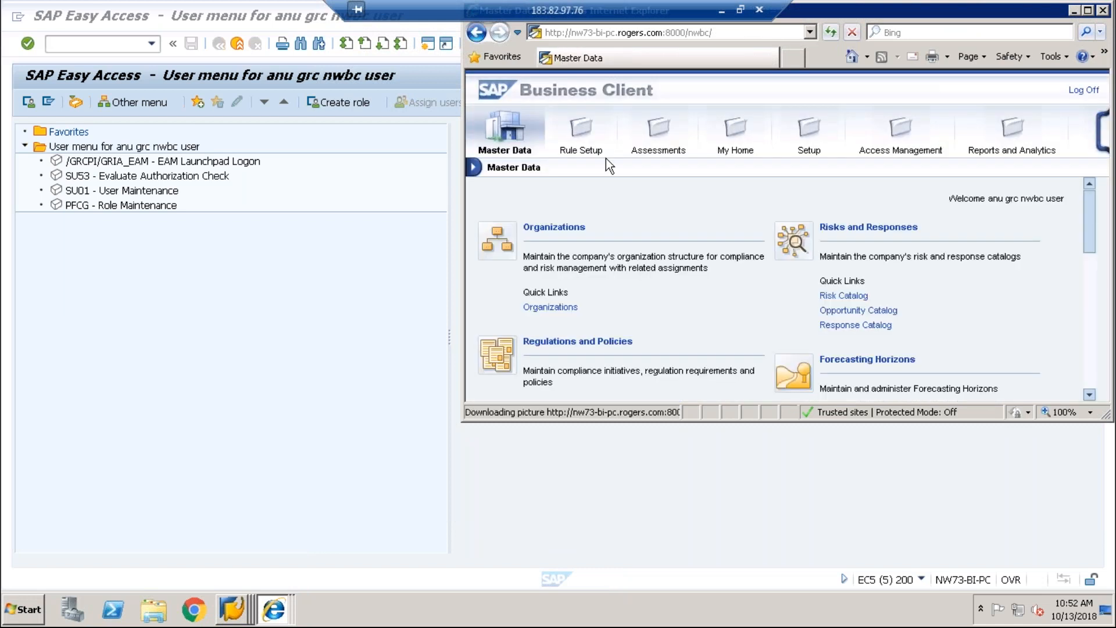
pyautogui.click(791, 145)
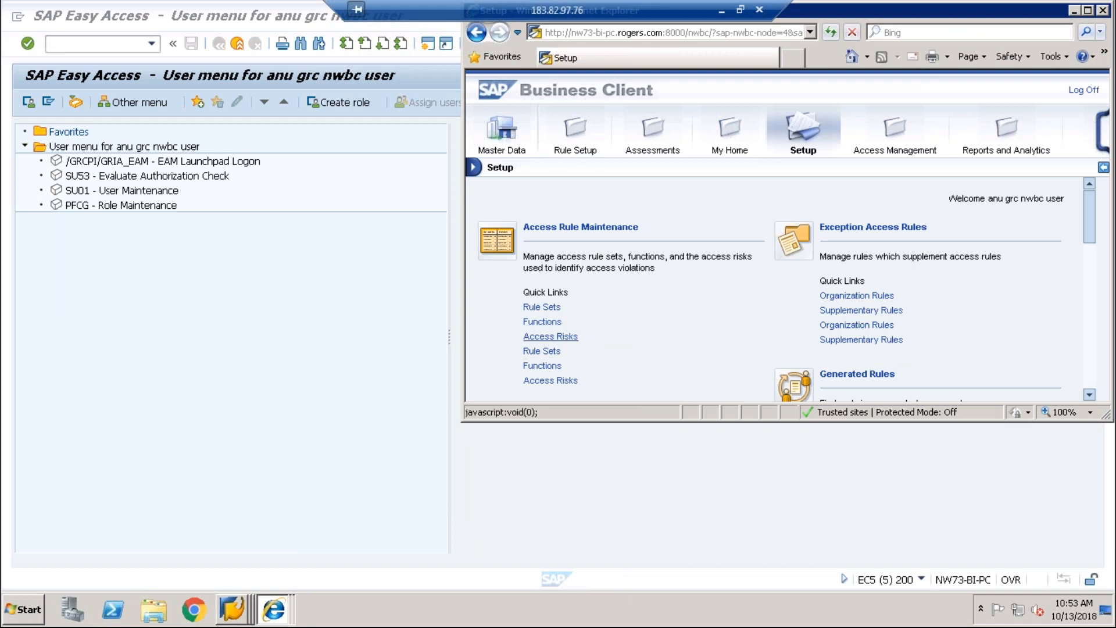
pyautogui.click(551, 336)
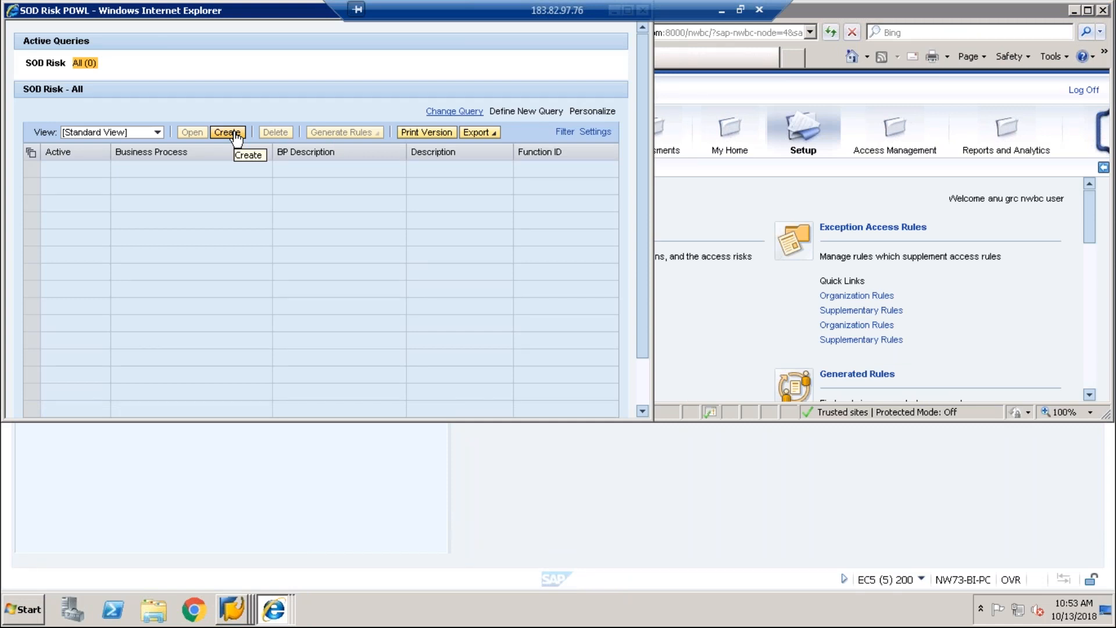
# Step: Create a new access risk ZRISK with business process Basis and description 'testing'
pyautogui.click(235, 133)
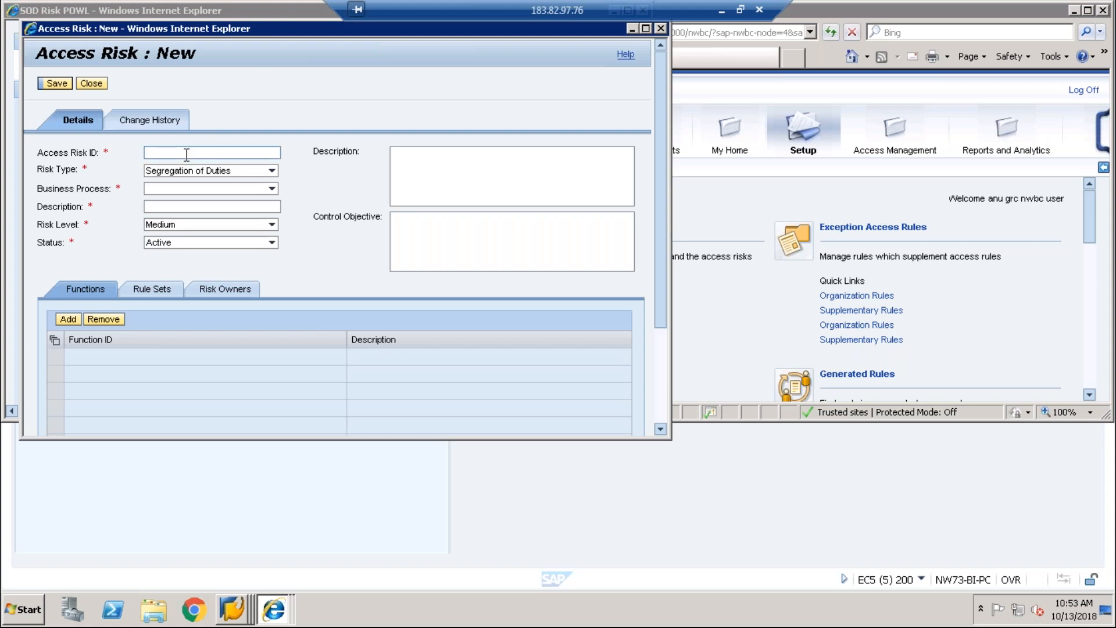
pyautogui.click(187, 154)
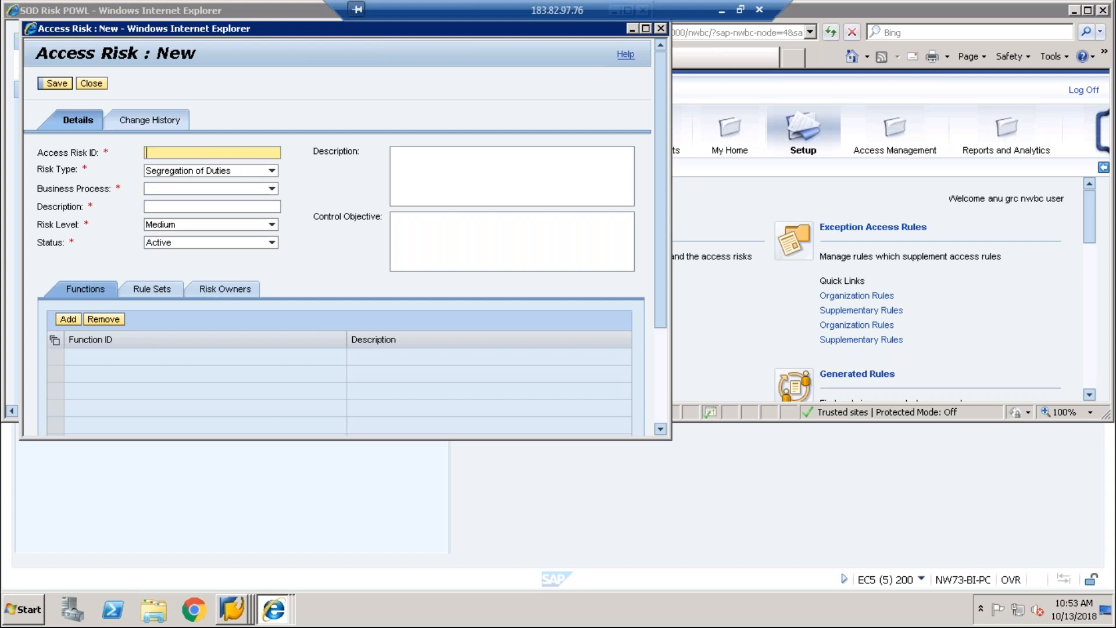
pyautogui.write('zrisk')
pyautogui.press('Tab')
pyautogui.press('Tab')
pyautogui.click(207, 190)
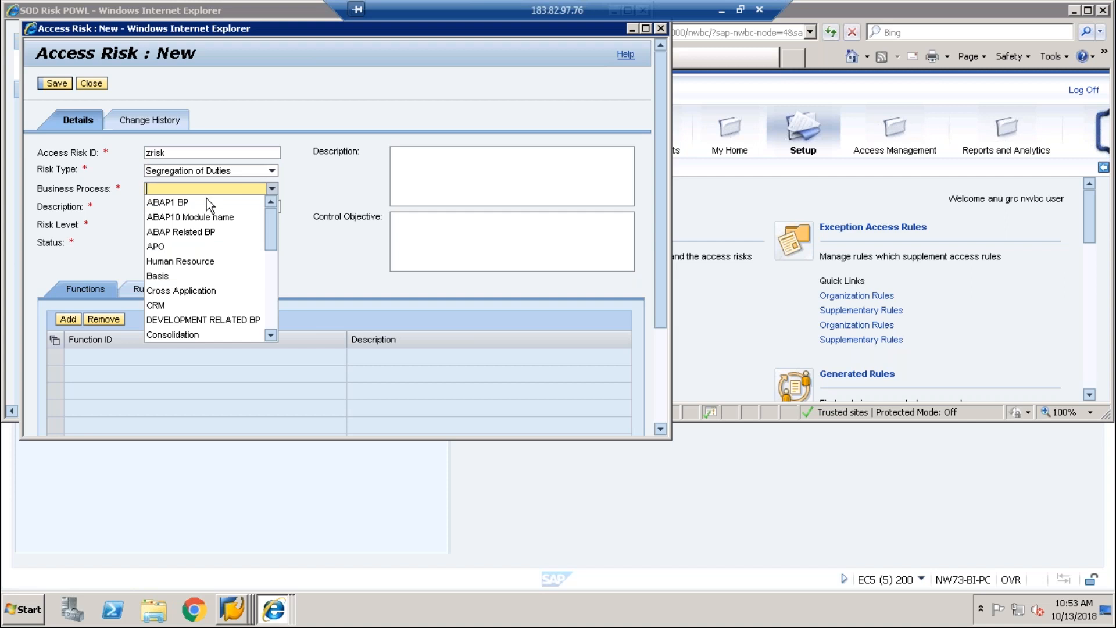
pyautogui.click(163, 276)
pyautogui.press('Tab')
pyautogui.write('testing')
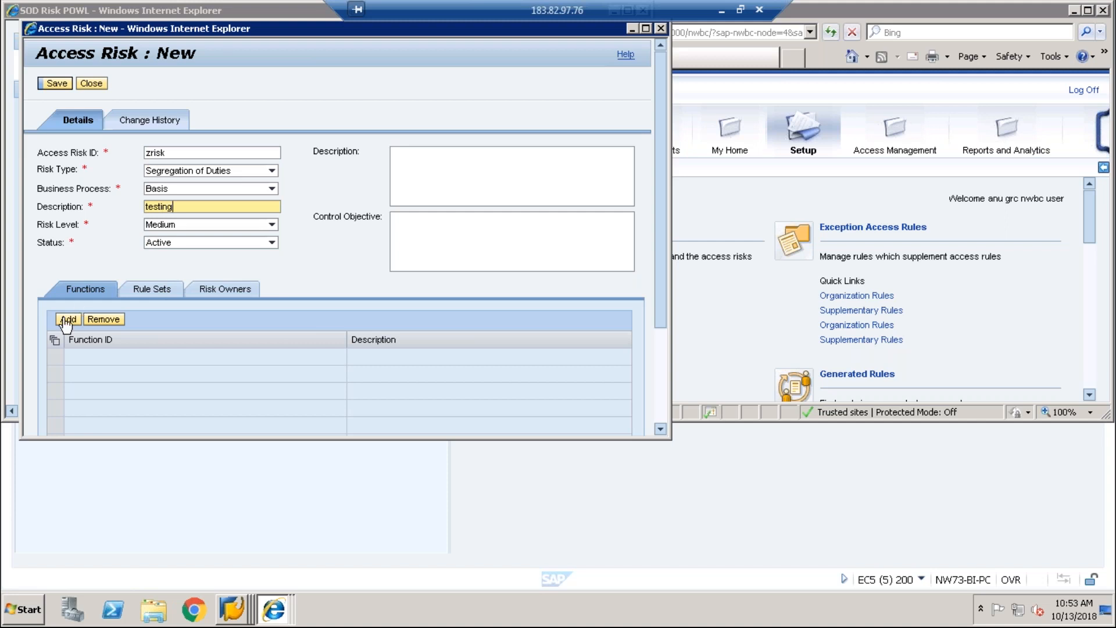
# Step: Add functions AO01 and AO03 to the risk through the function value help
pyautogui.click(67, 320)
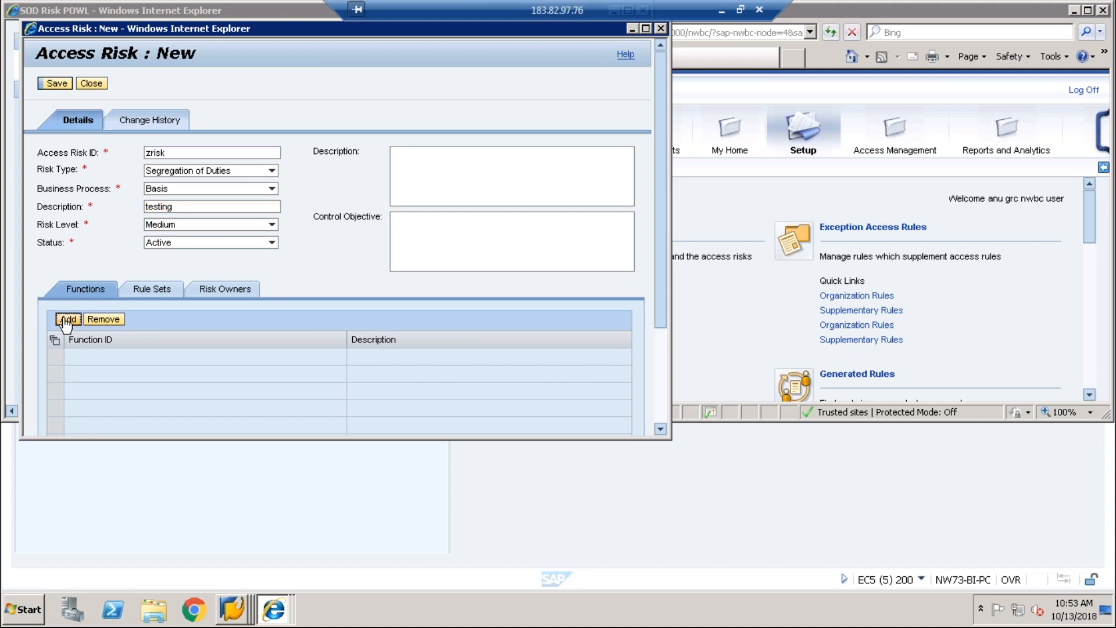
pyautogui.click(229, 362)
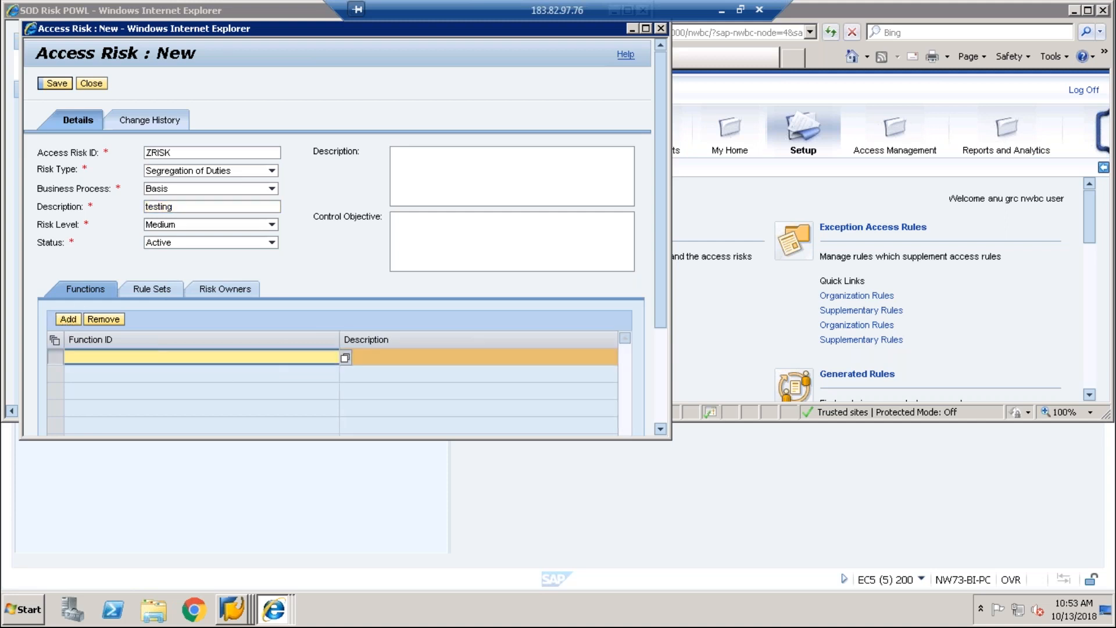
pyautogui.click(345, 357)
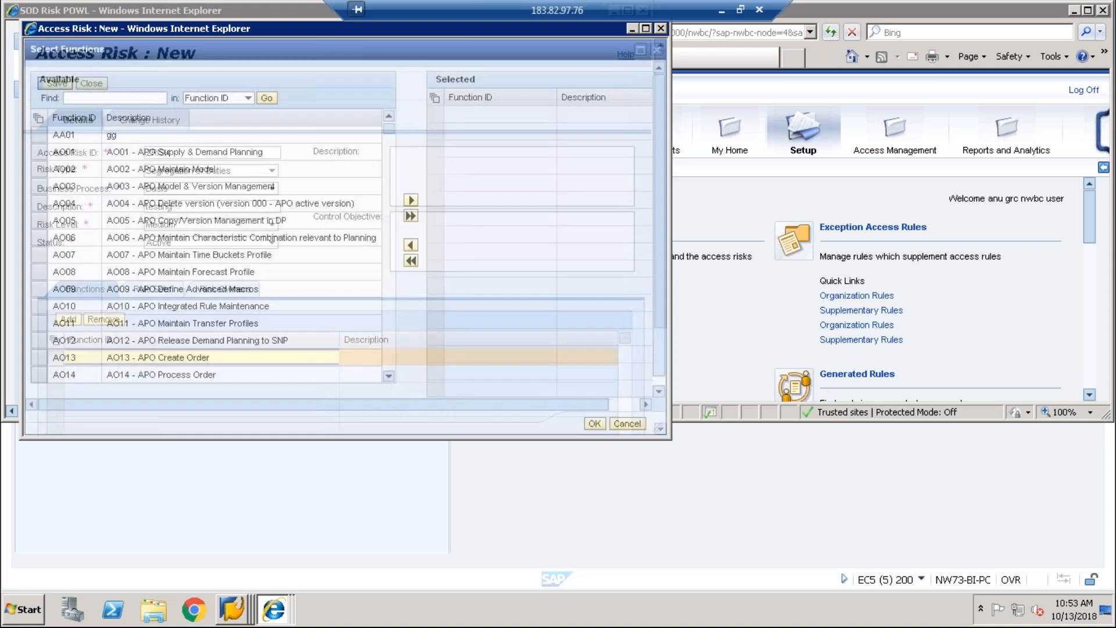
pyautogui.click(411, 200)
pyautogui.click(50, 169)
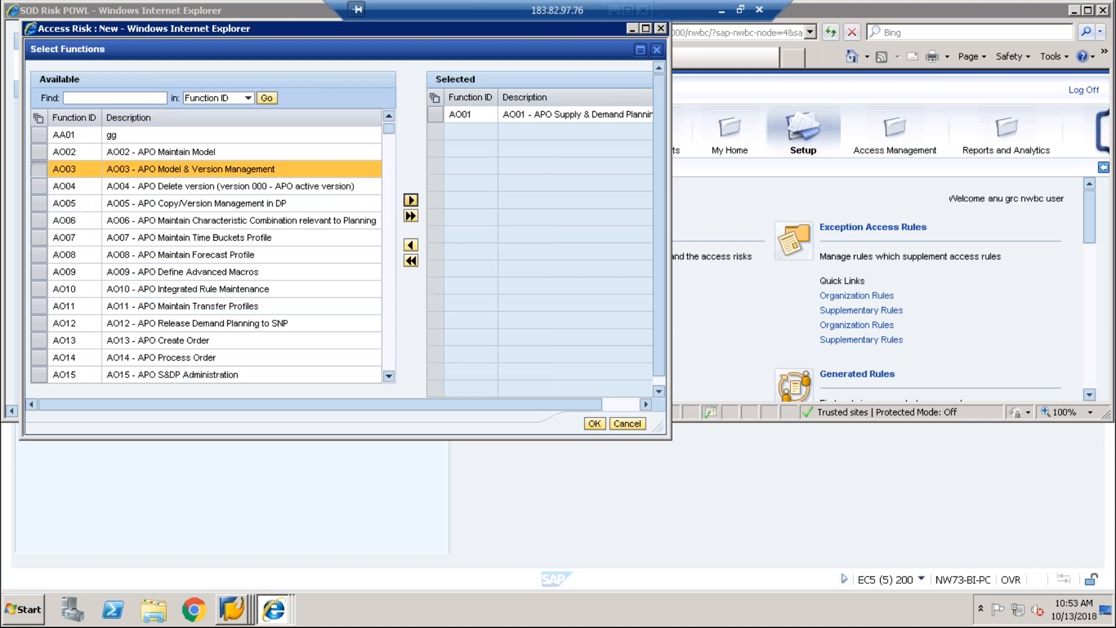
pyautogui.click(412, 200)
pyautogui.click(594, 423)
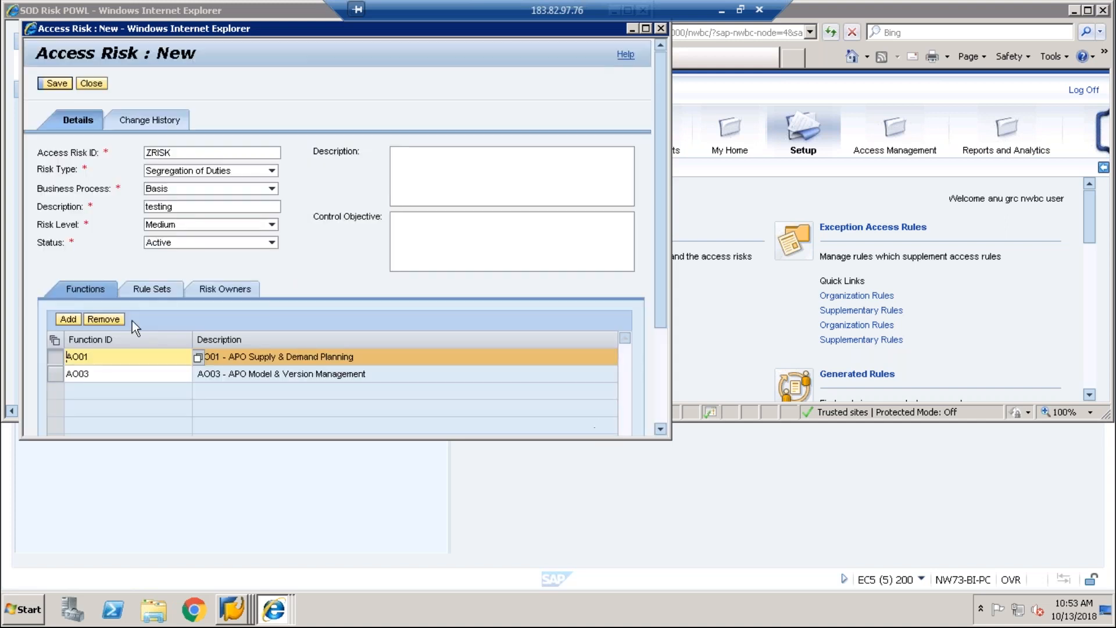
# Step: Add risk owner '*', long description 'test' and a rule set row, saving the risk
pyautogui.click(144, 291)
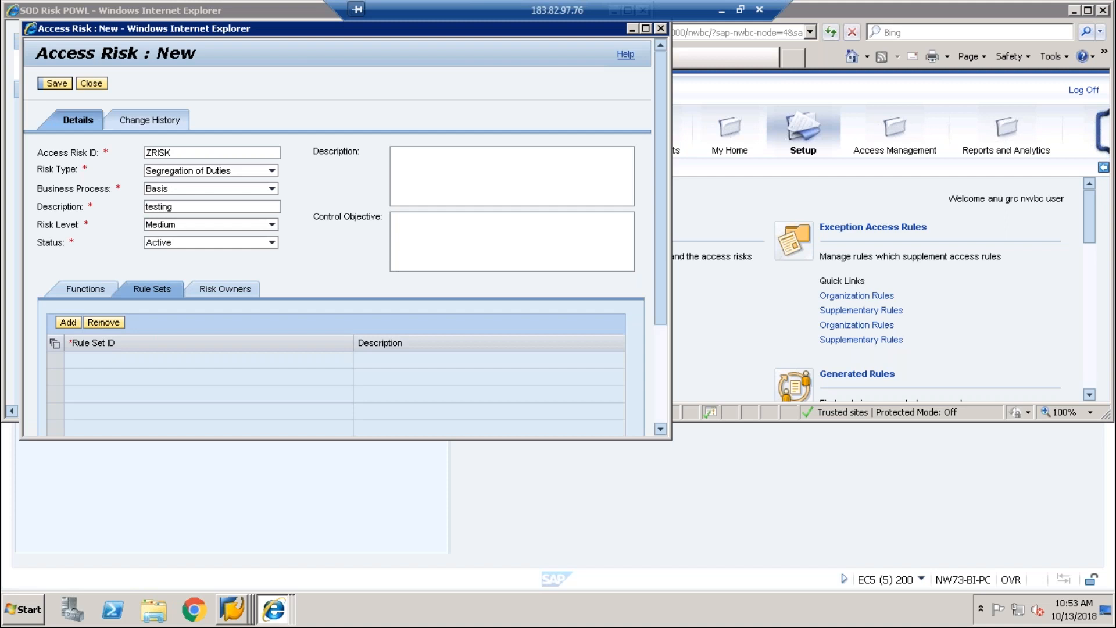
pyautogui.click(224, 290)
pyautogui.click(68, 322)
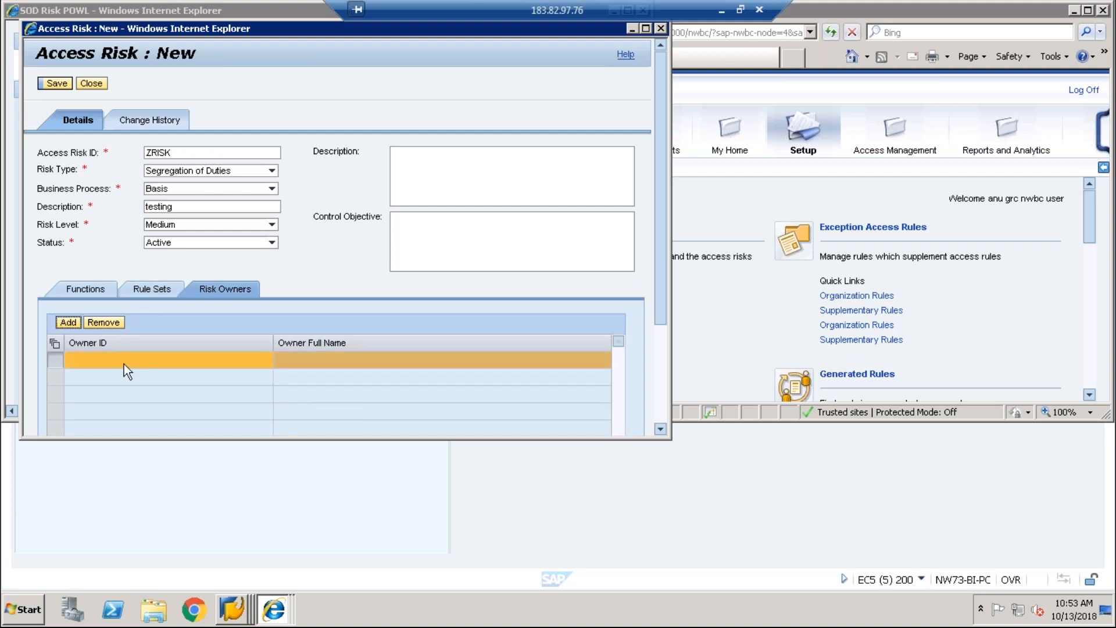
pyautogui.click(124, 361)
pyautogui.write('*')
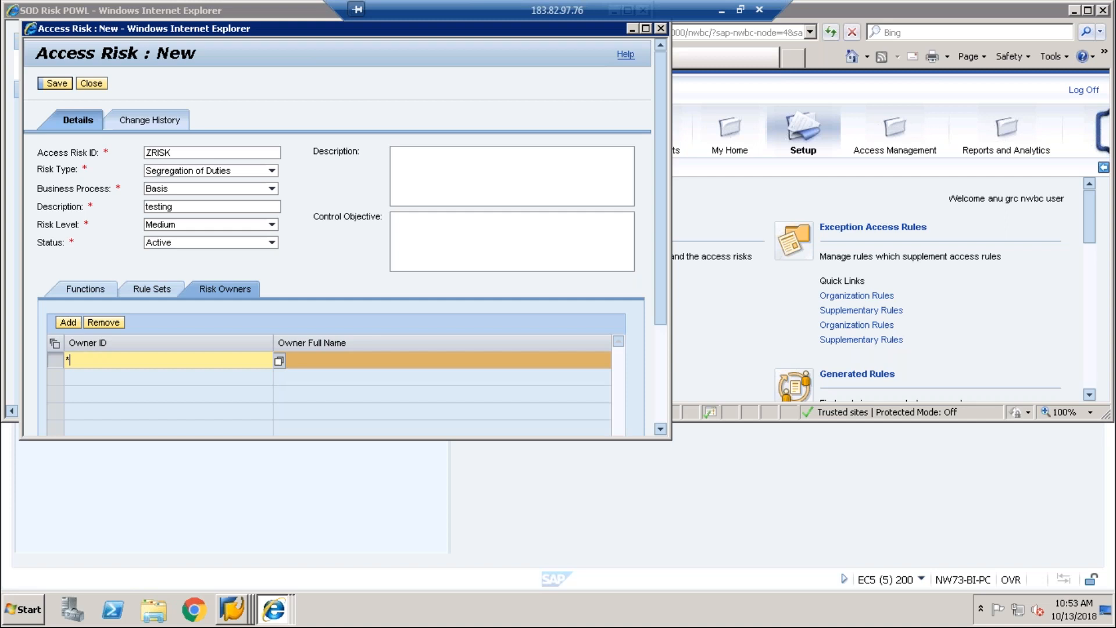
pyautogui.click(56, 83)
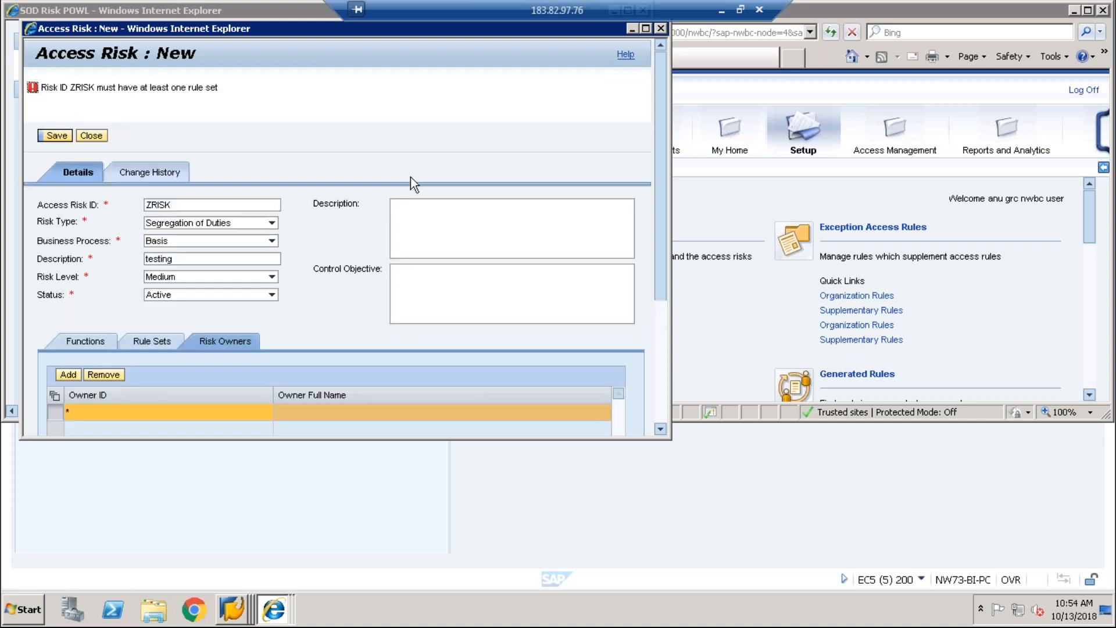
pyautogui.click(413, 210)
pyautogui.write('test')
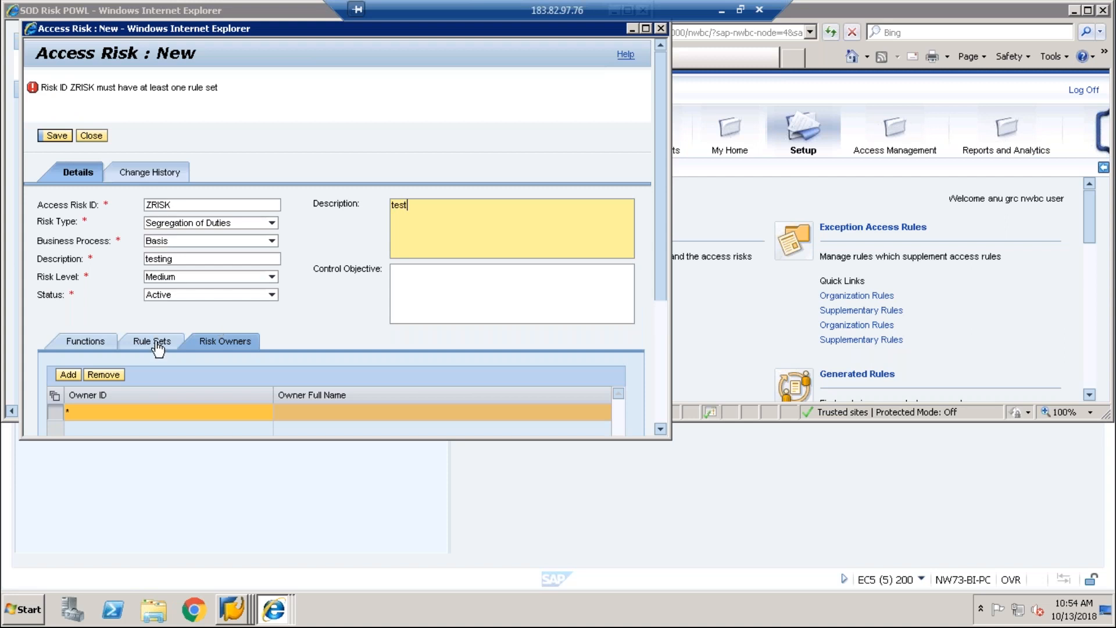
pyautogui.click(152, 342)
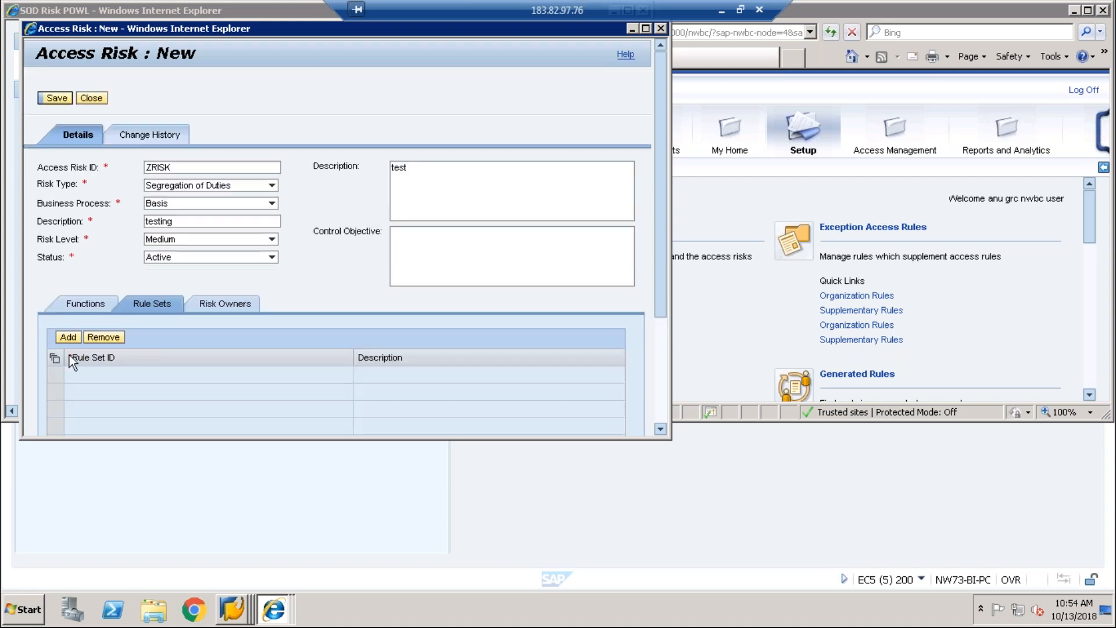
pyautogui.click(69, 338)
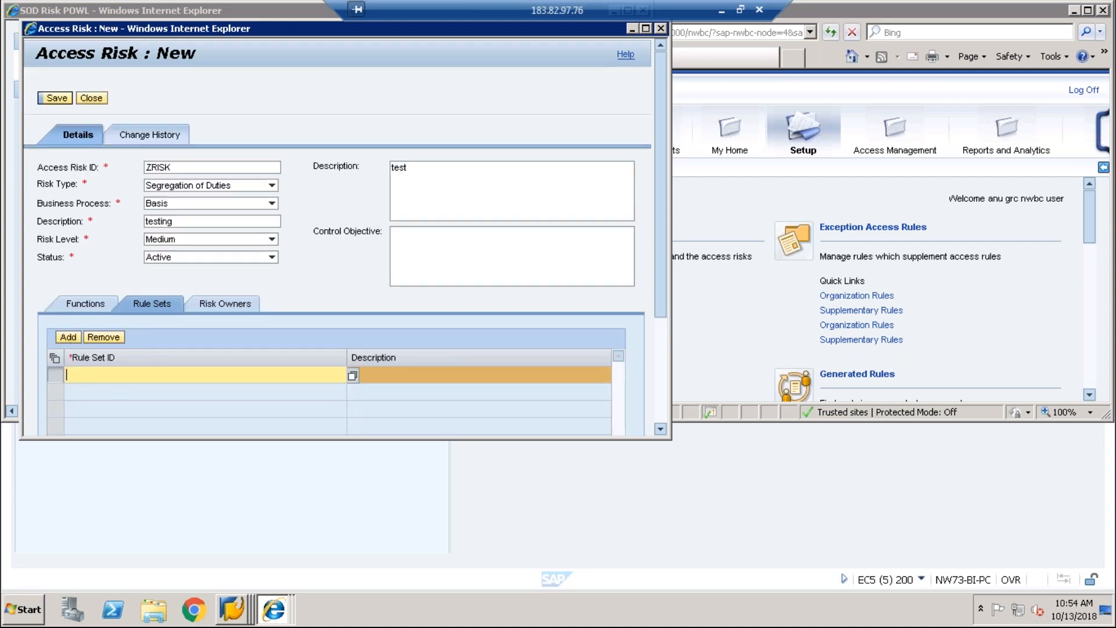
pyautogui.click(58, 99)
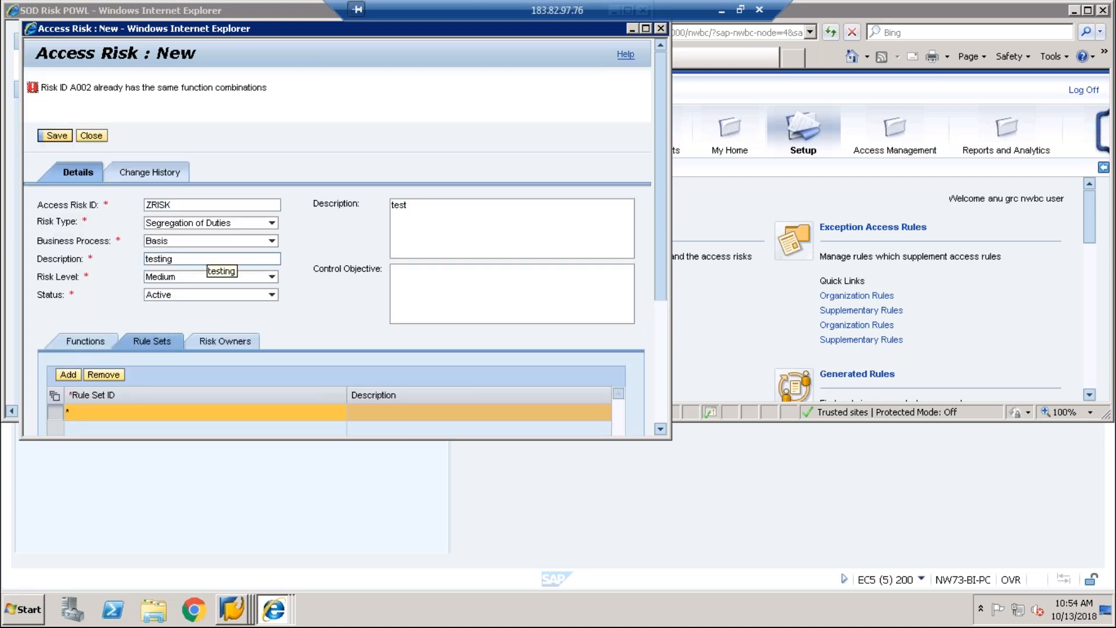
# Step: Change function AO01 to AO02 and save the risk
pyautogui.click(85, 345)
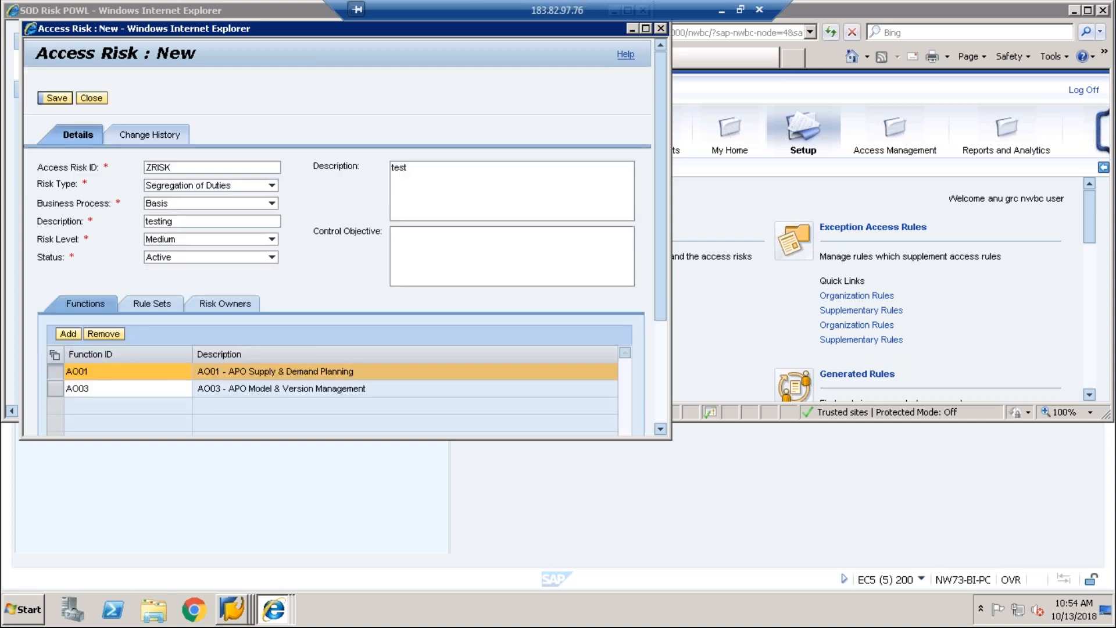
pyautogui.click(105, 372)
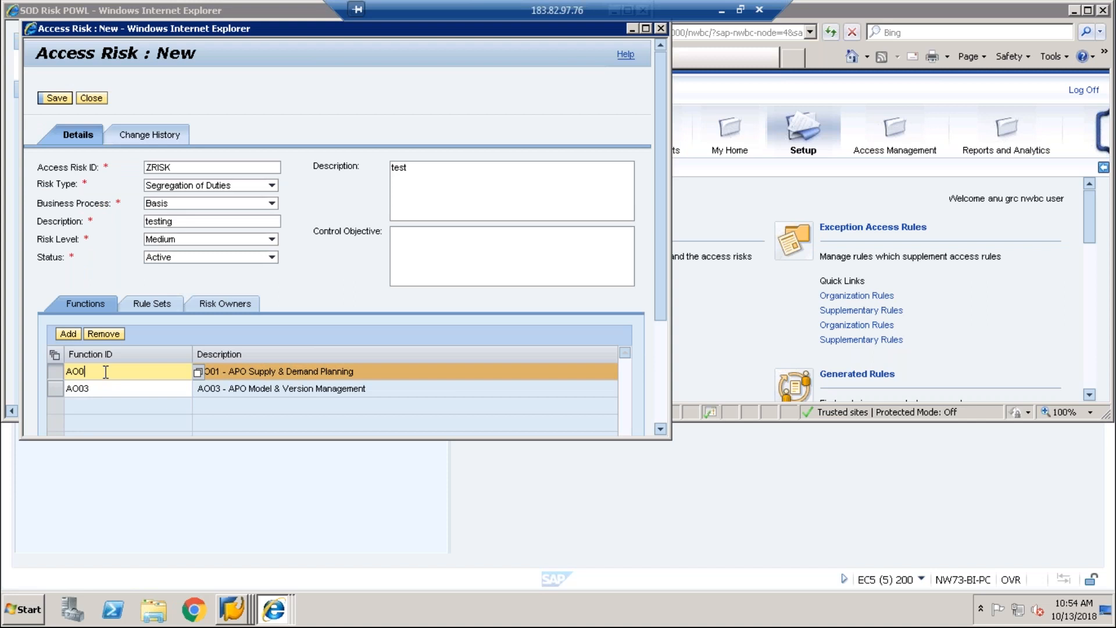
pyautogui.write('2')
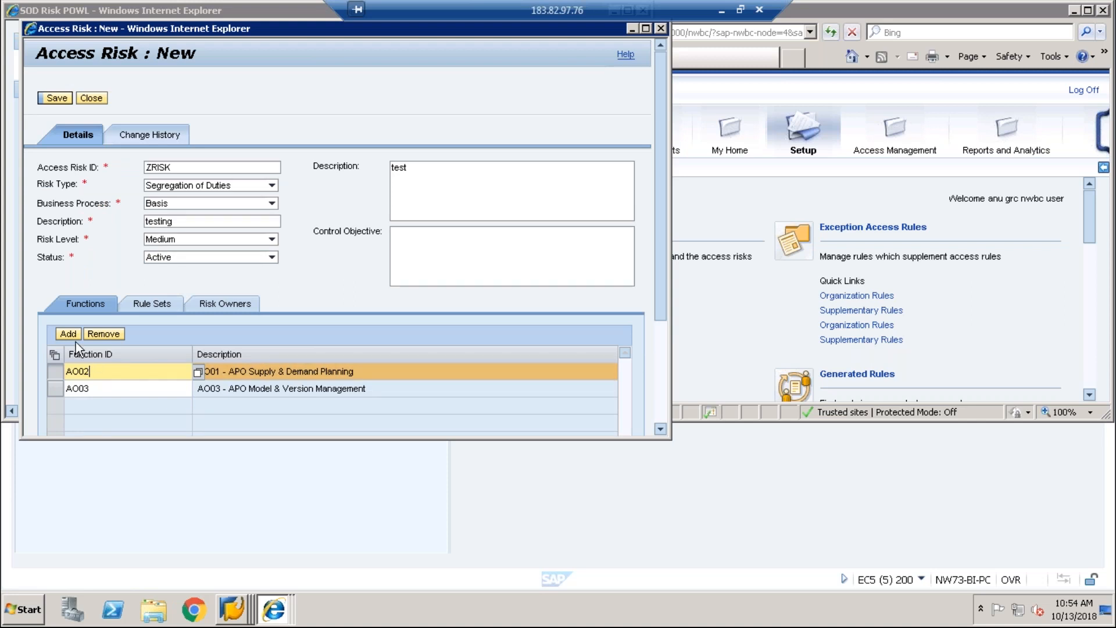
pyautogui.click(57, 98)
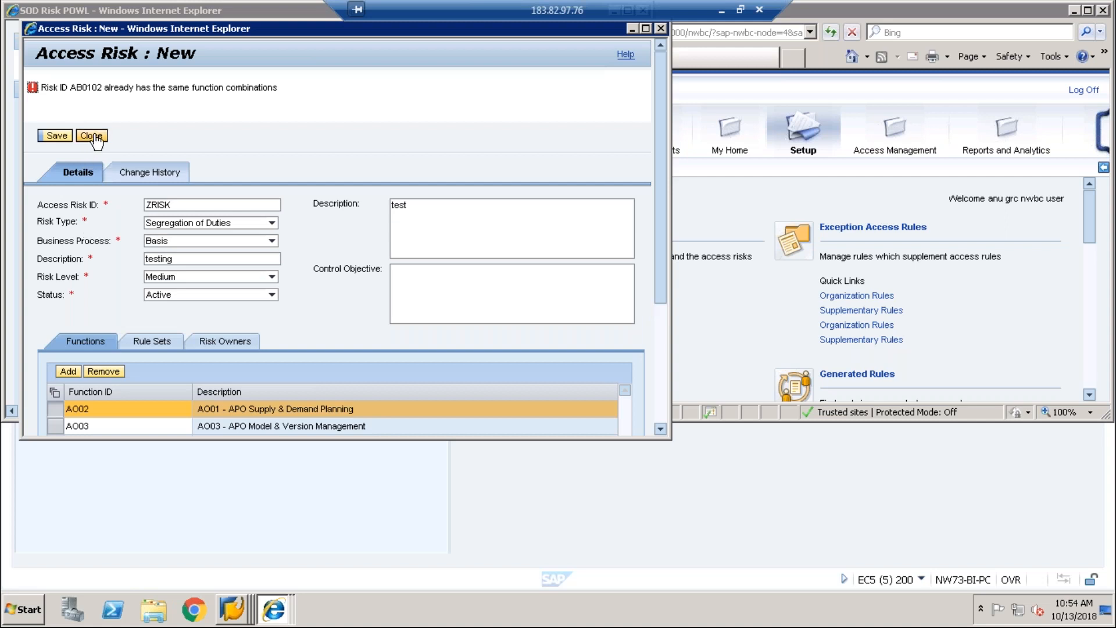
# Step: Change the risk ID to ZRISK01, save it, and close the access risk form
pyautogui.click(174, 205)
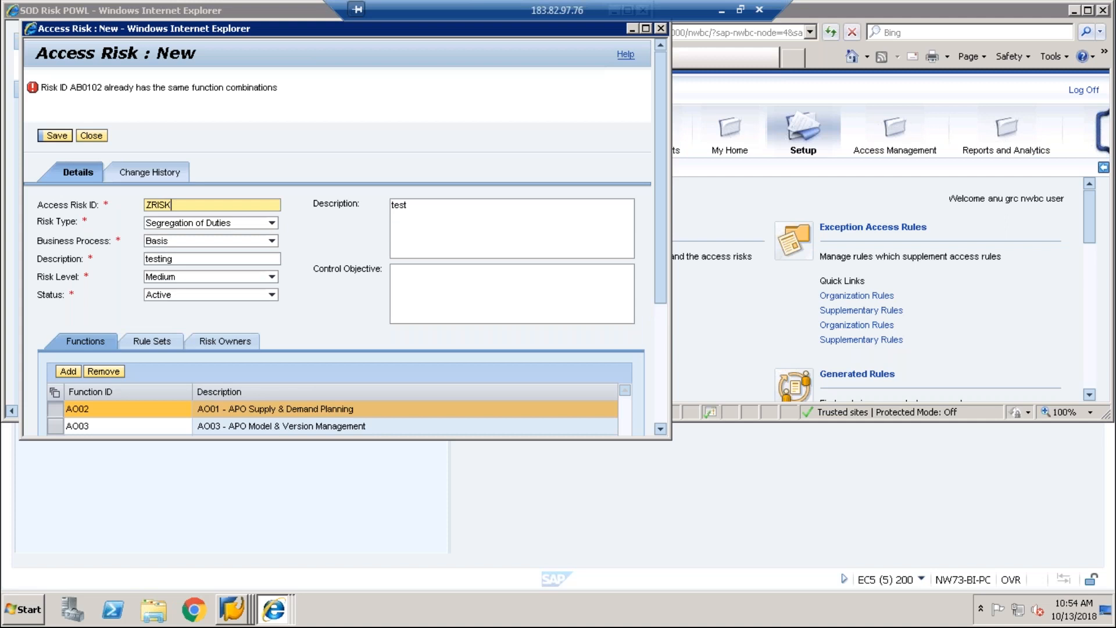
pyautogui.write('01')
pyautogui.click(57, 135)
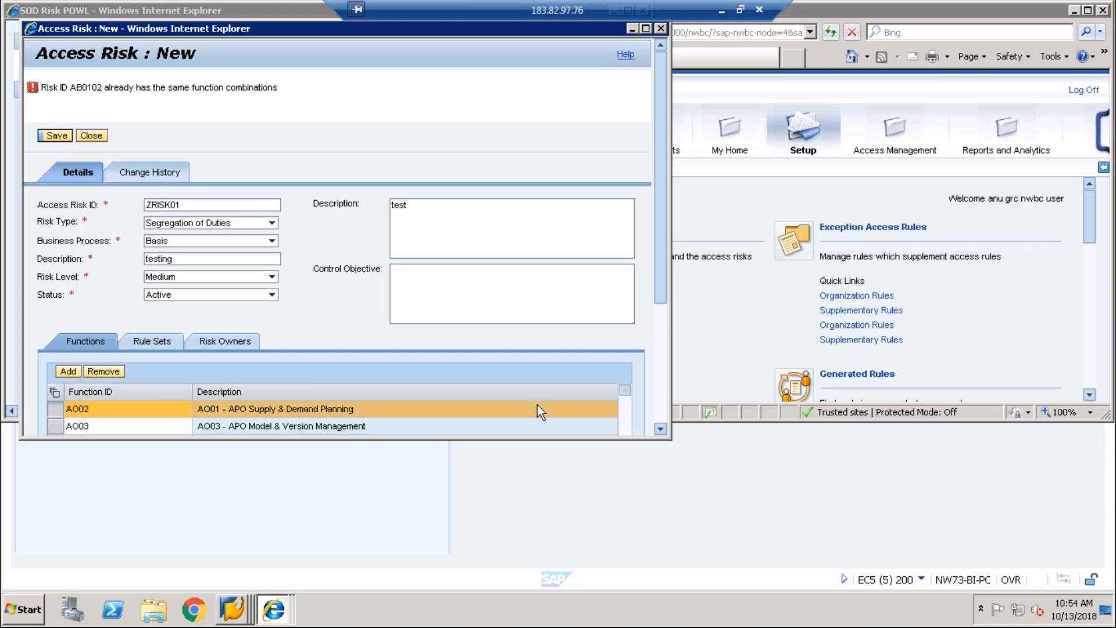
pyautogui.click(662, 410)
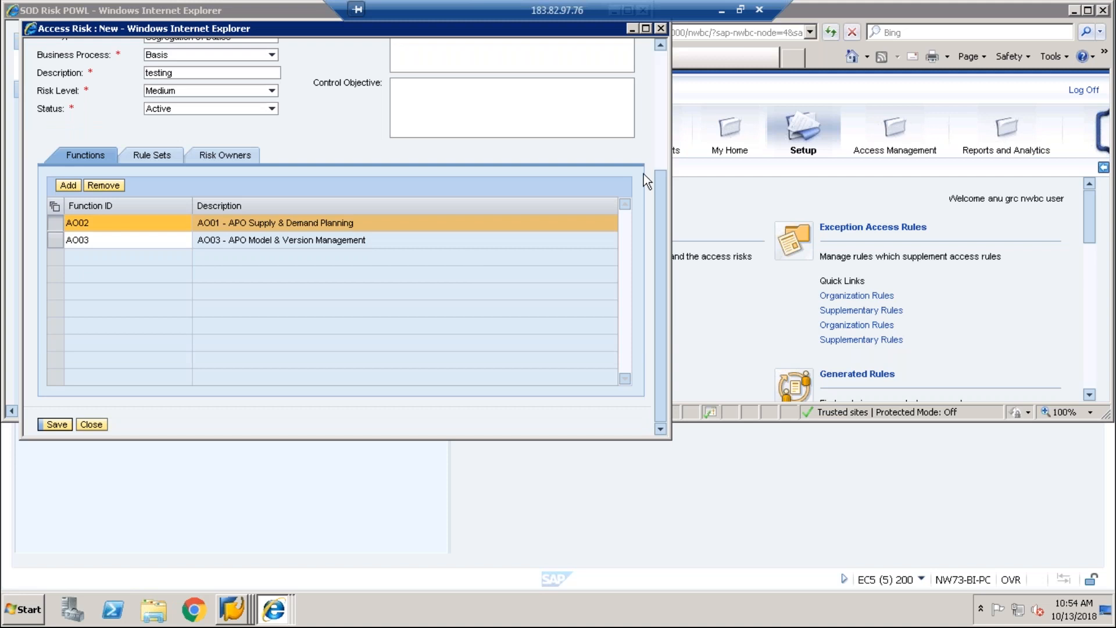
pyautogui.click(661, 158)
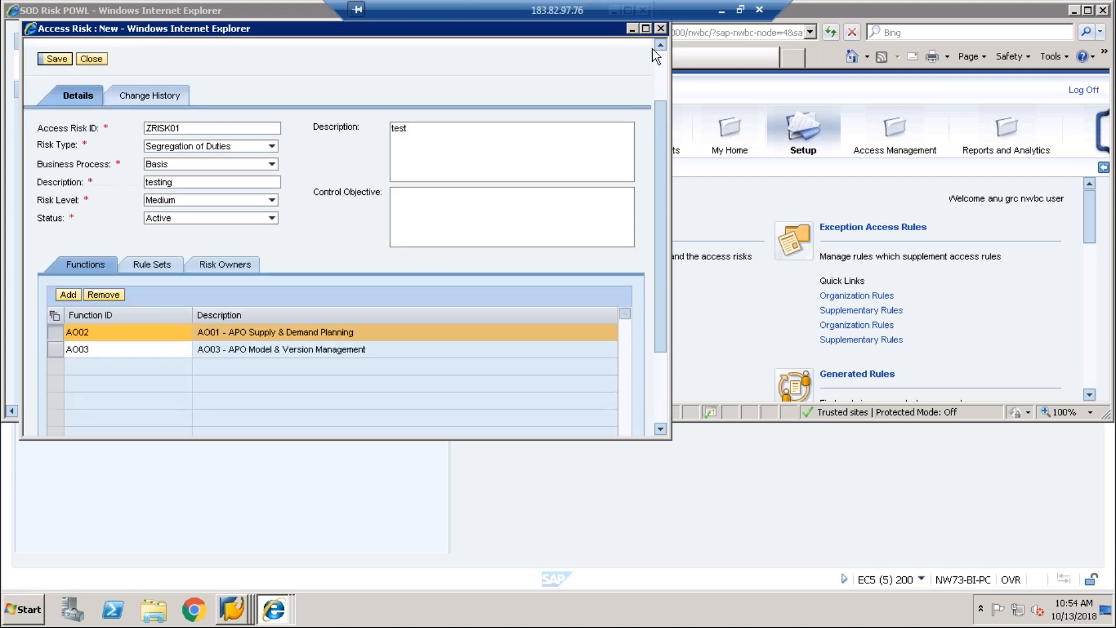
pyautogui.click(663, 29)
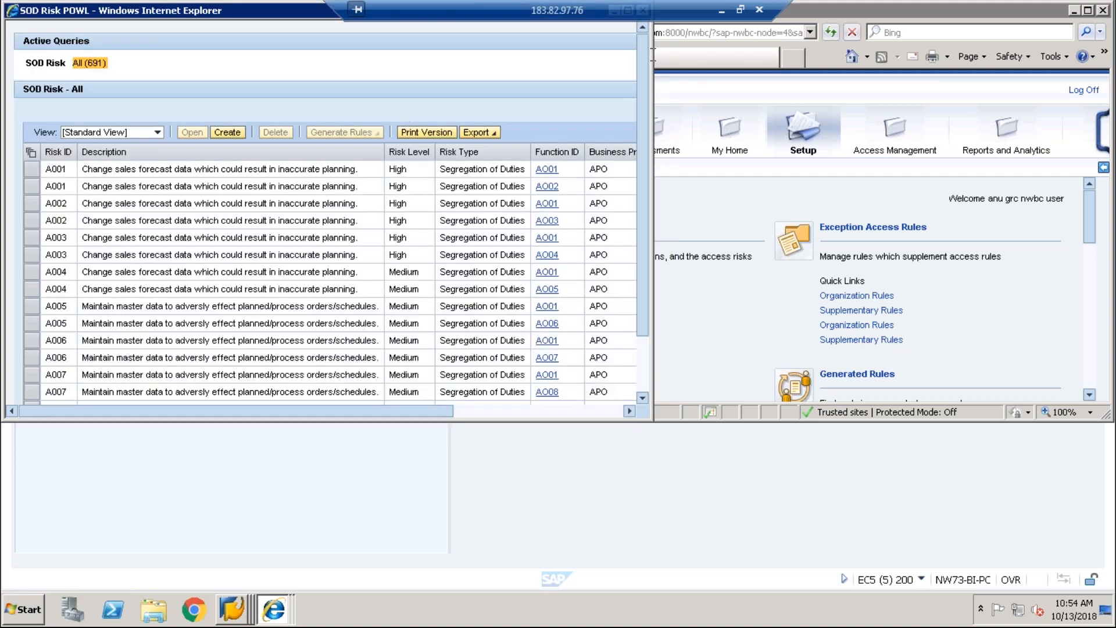
# Step: Close the SOD risk list, confirm the My Home Work Inbox has 0 workitems, and maximize
pyautogui.moveTo(305, 12); pyautogui.dragTo(356, 84)
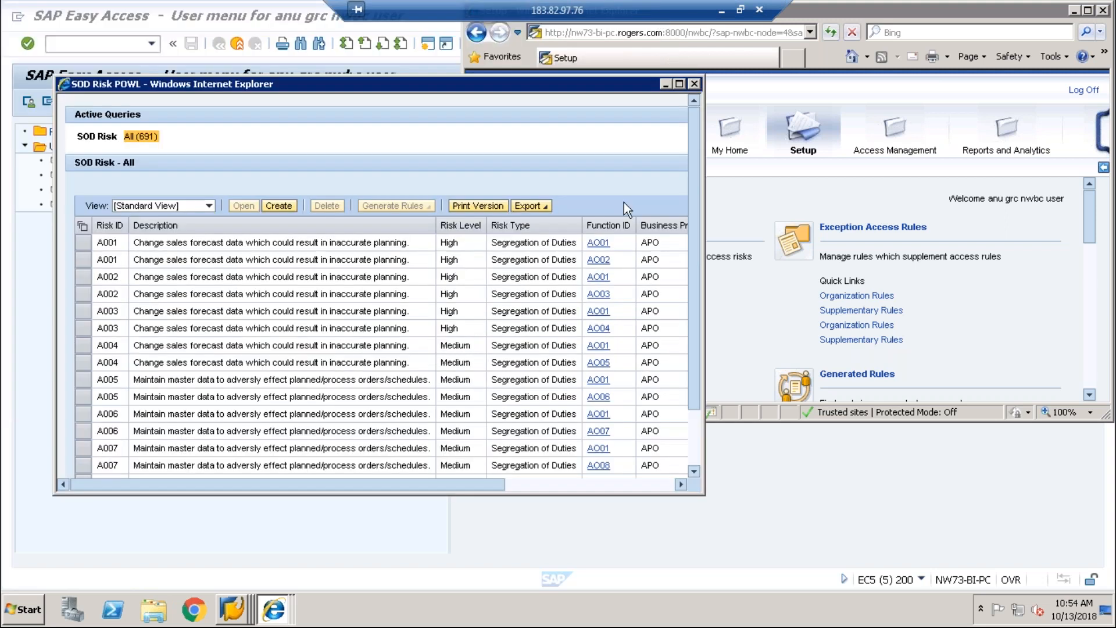
pyautogui.click(694, 84)
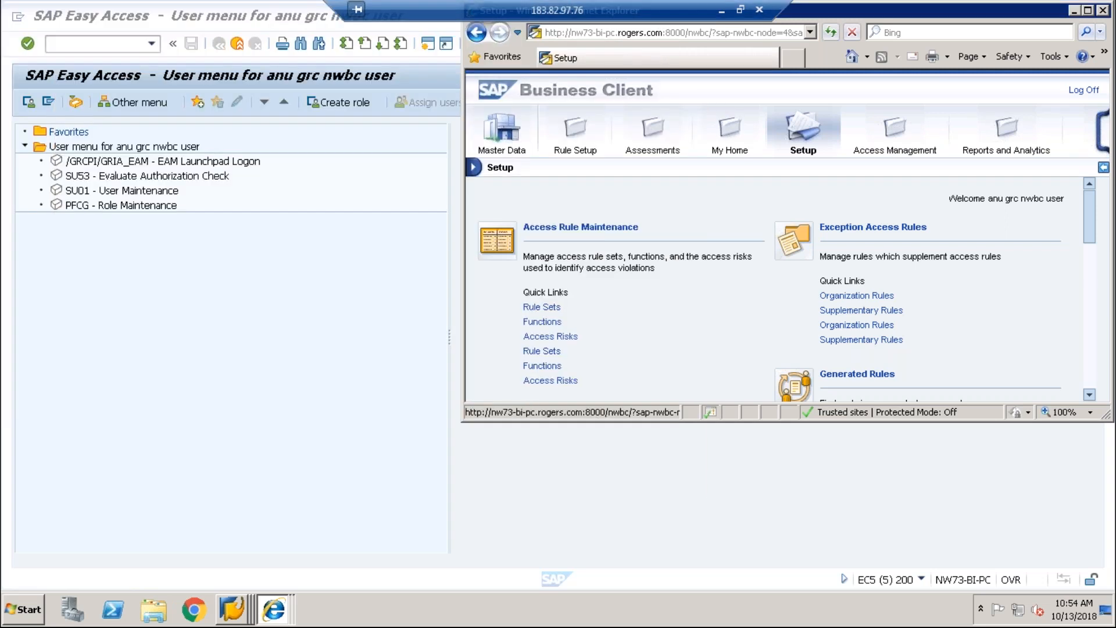
pyautogui.click(727, 129)
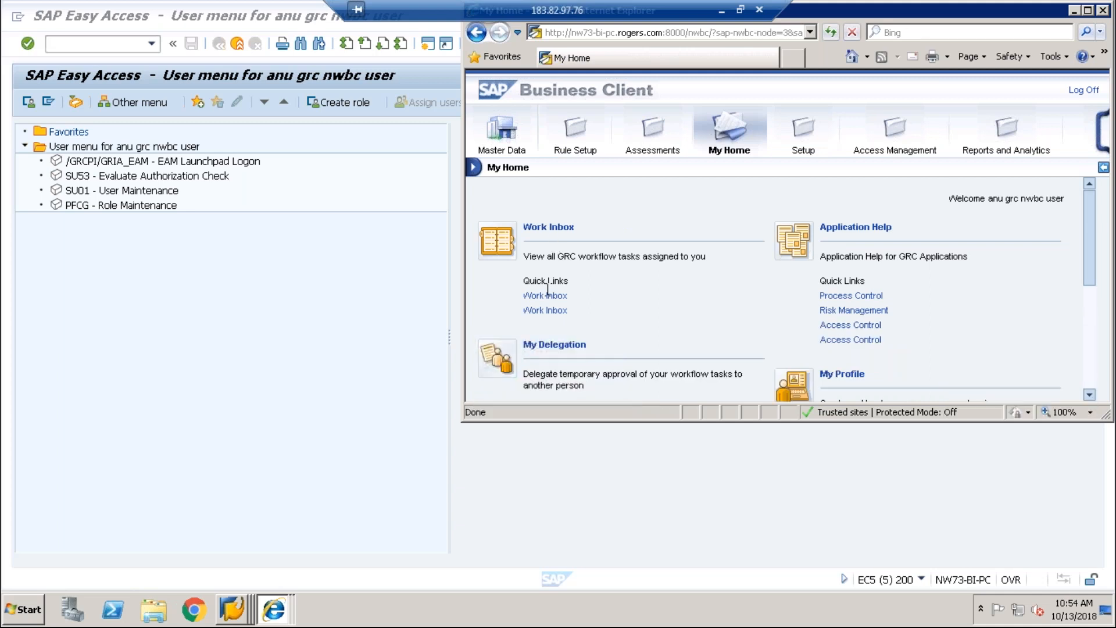
pyautogui.click(546, 295)
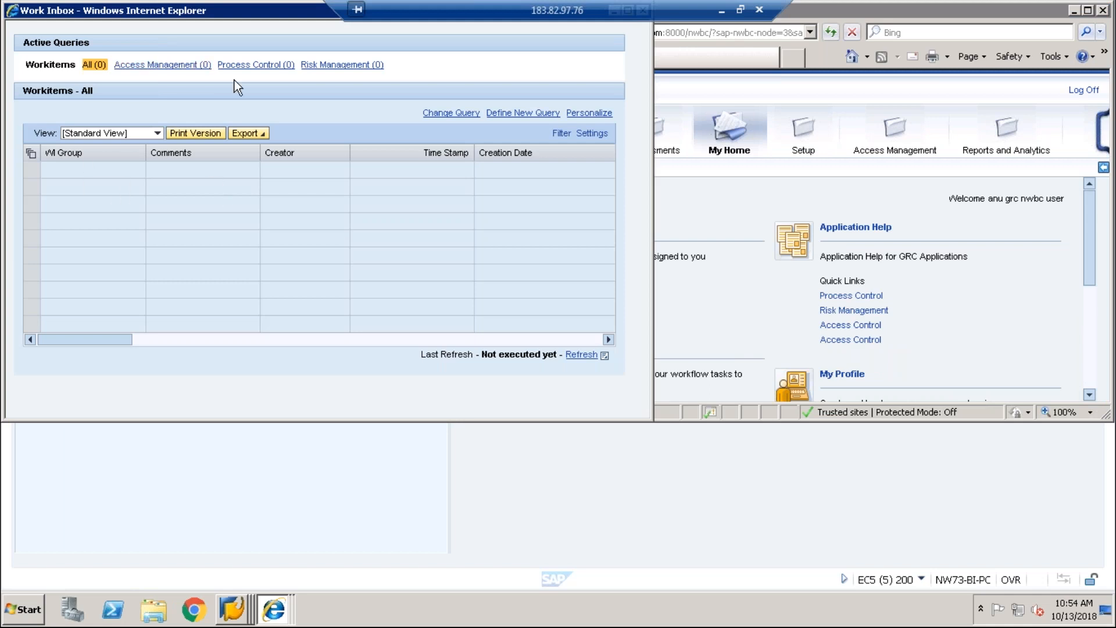
pyautogui.moveTo(281, 8); pyautogui.dragTo(546, 103)
pyautogui.click(628, 107)
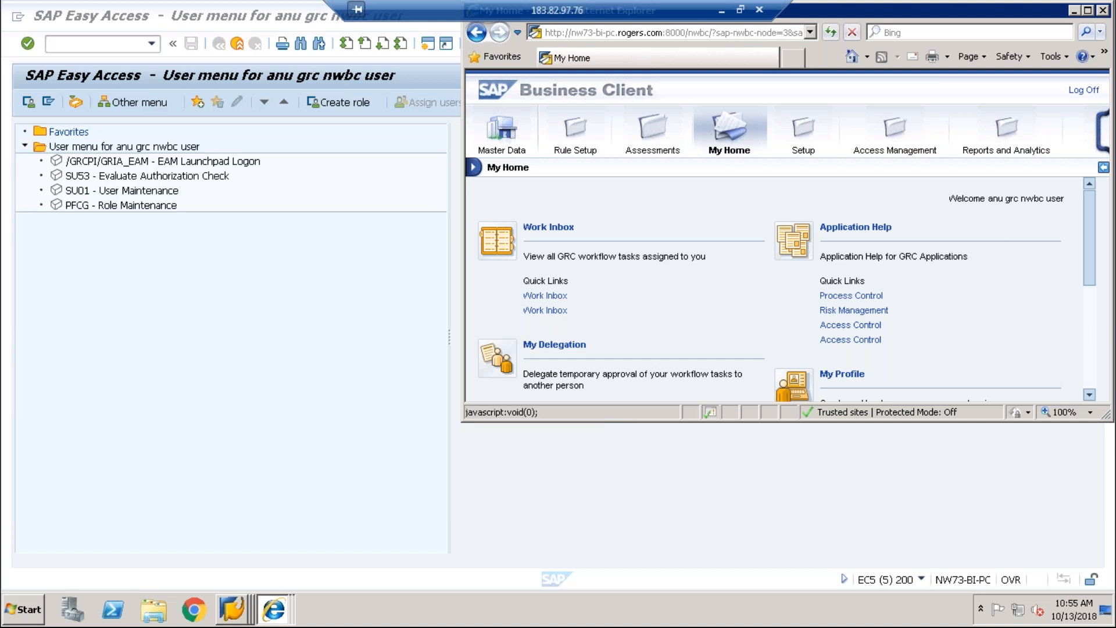
pyautogui.doubleClick(717, 10)
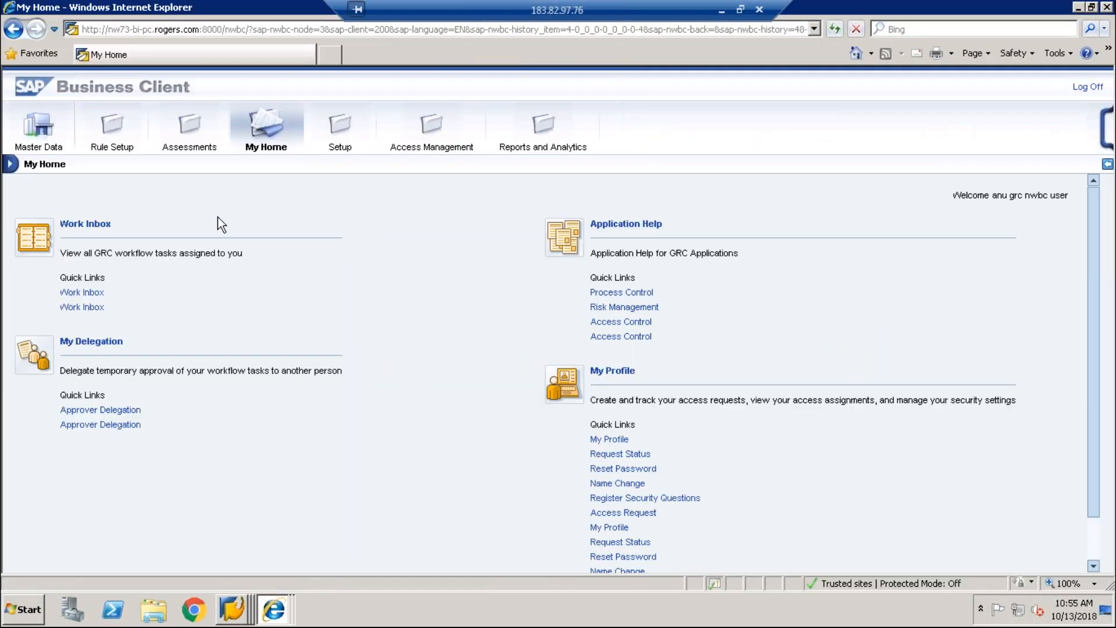
# Step: Search Access Management requests with Process ID Risk Approval Workflow and review their statuses
pyautogui.click(397, 140)
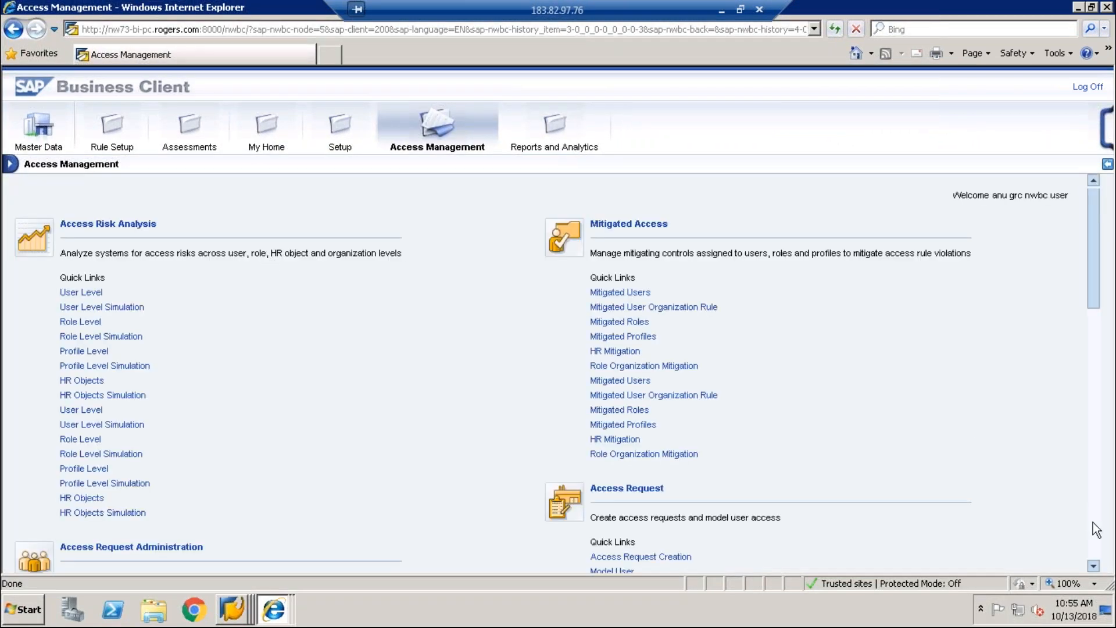
pyautogui.scroll(-5, 1096, 530)
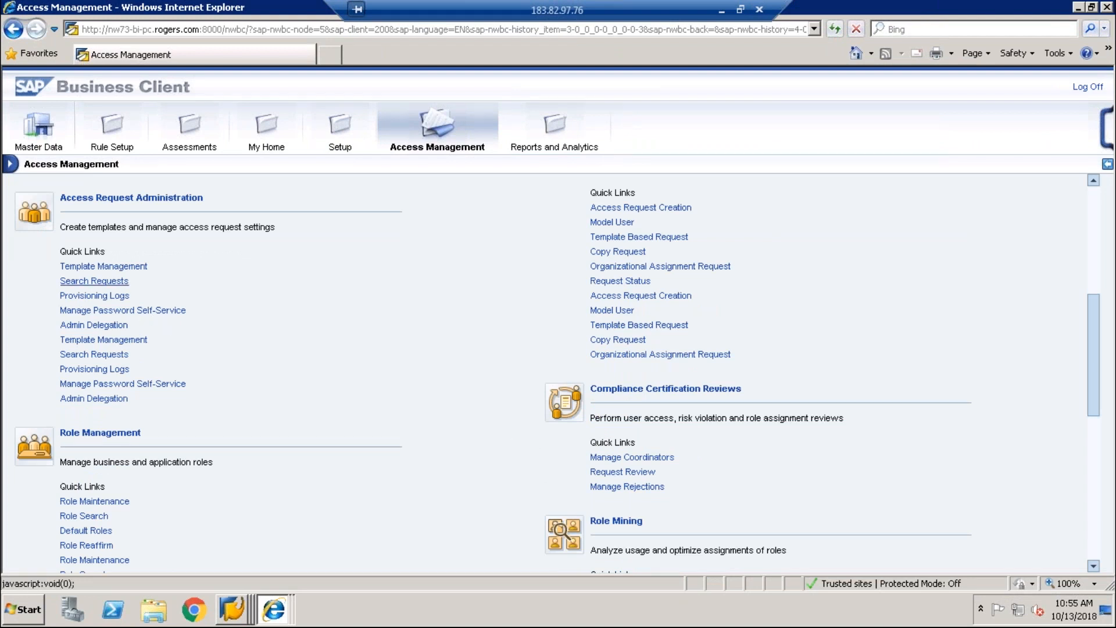
pyautogui.click(93, 281)
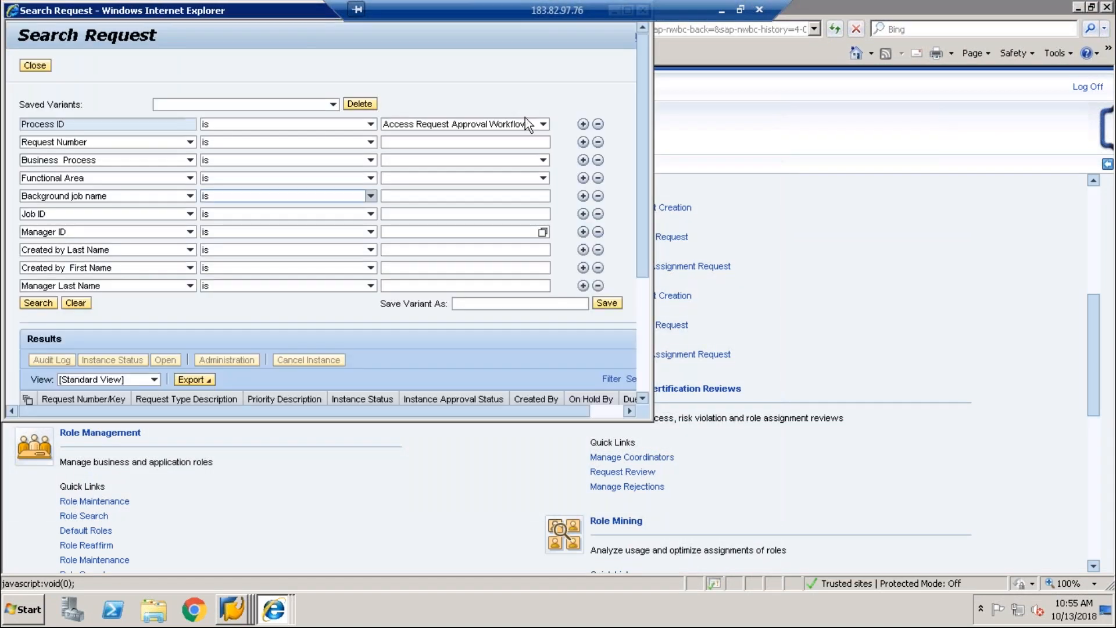
pyautogui.click(543, 124)
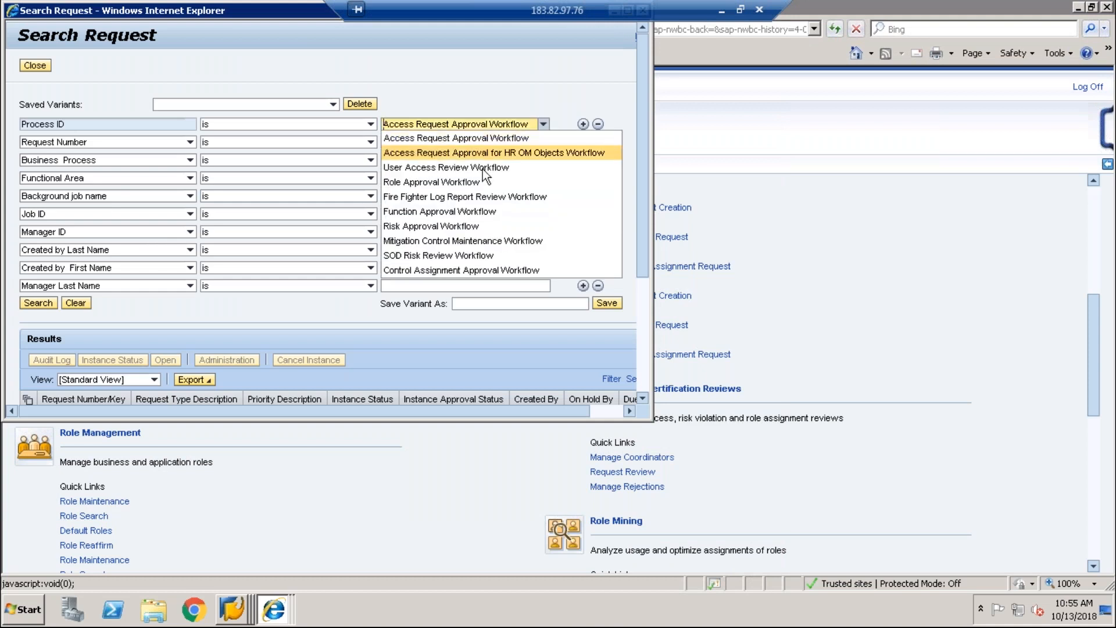
pyautogui.click(456, 227)
pyautogui.click(44, 304)
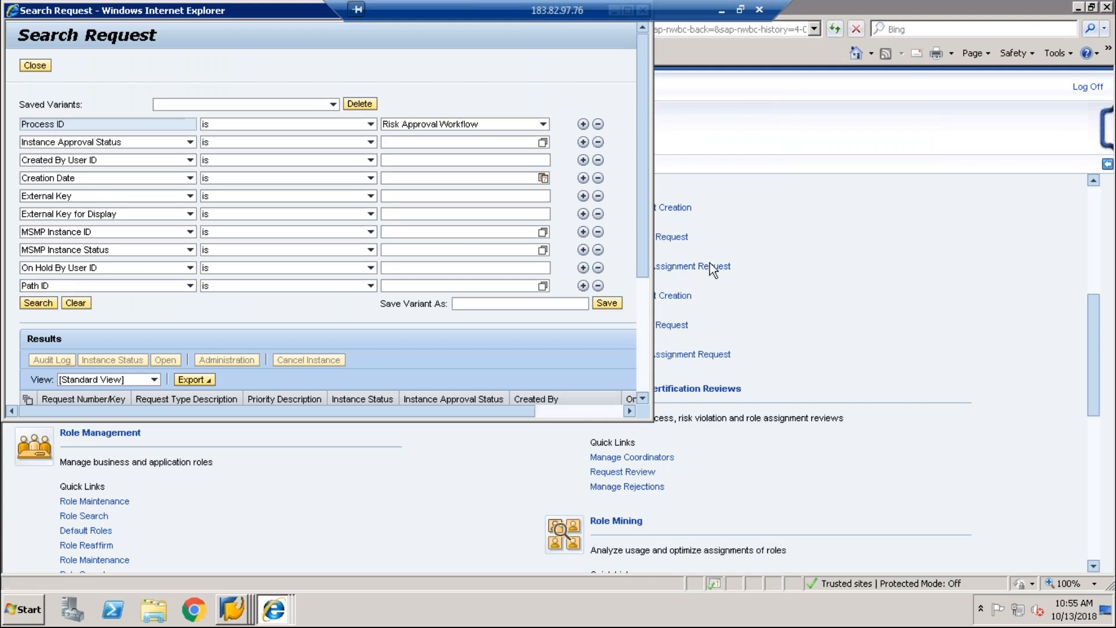
pyautogui.scroll(-3, 636, 336)
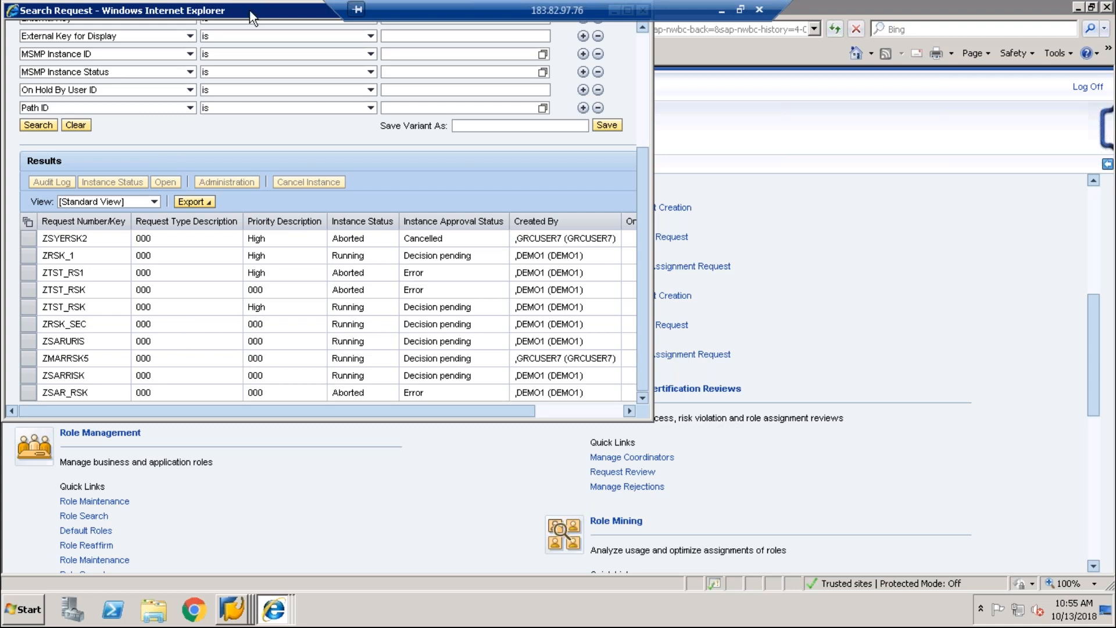
pyautogui.moveTo(250, 11); pyautogui.dragTo(246, 151)
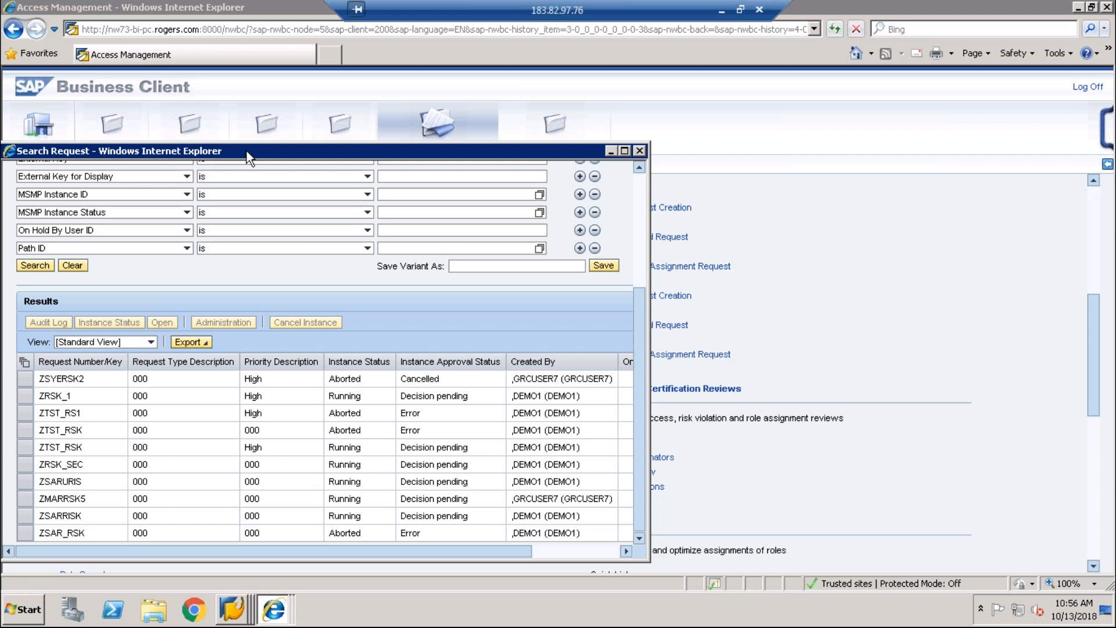
# Step: Close the request results, open Role Comparison, cancel the role picker, and close the wizard
pyautogui.click(640, 151)
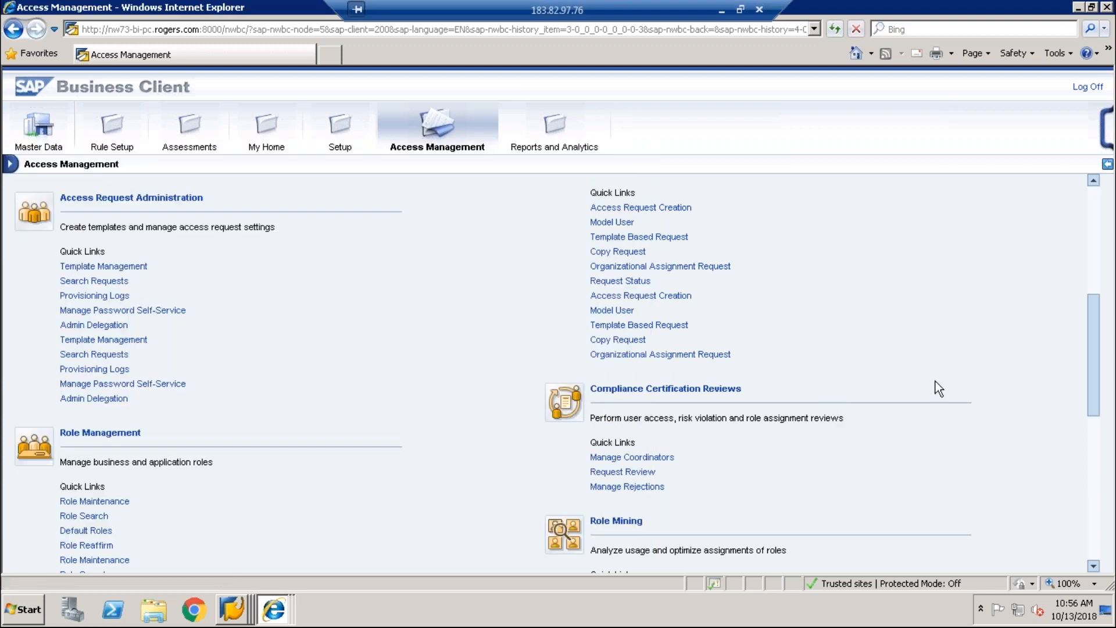
pyautogui.moveTo(1098, 362); pyautogui.dragTo(1101, 428)
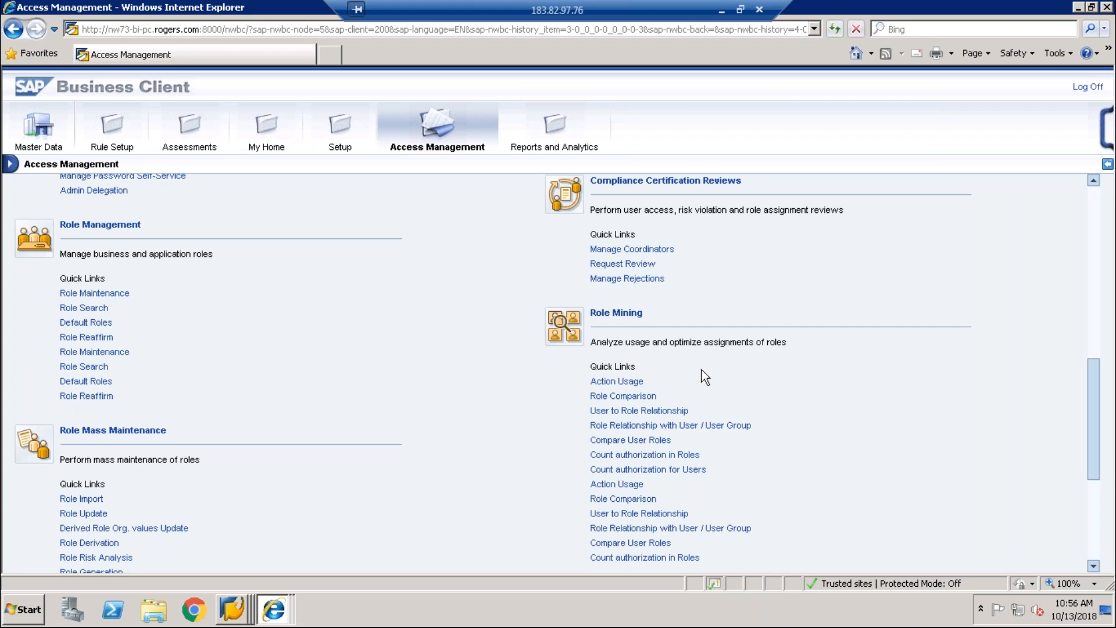
pyautogui.click(624, 398)
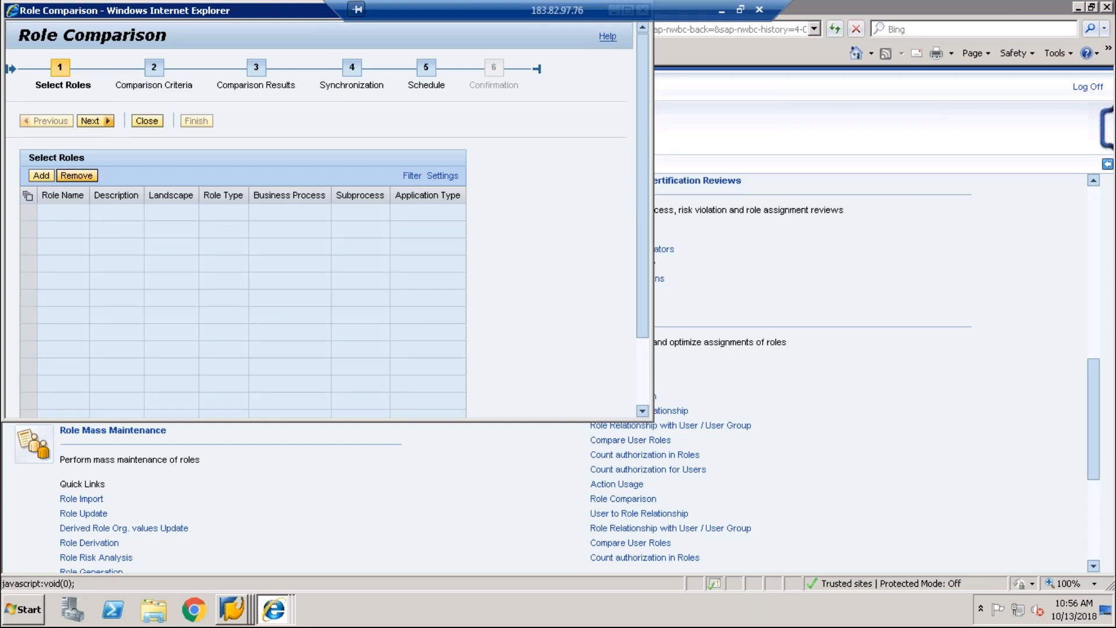
pyautogui.click(87, 123)
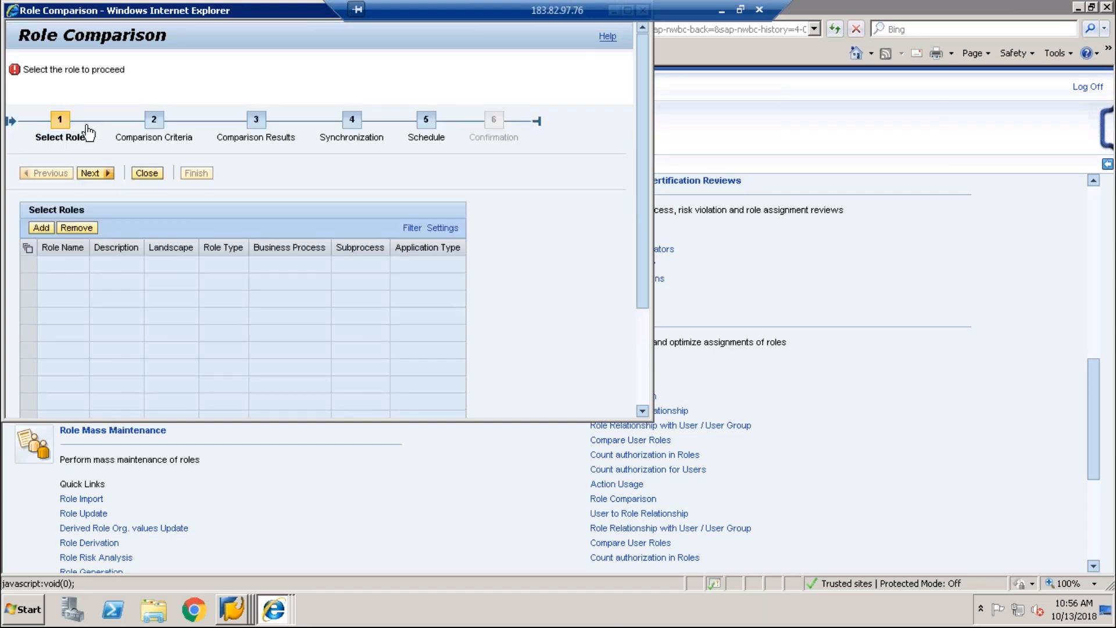
pyautogui.click(41, 228)
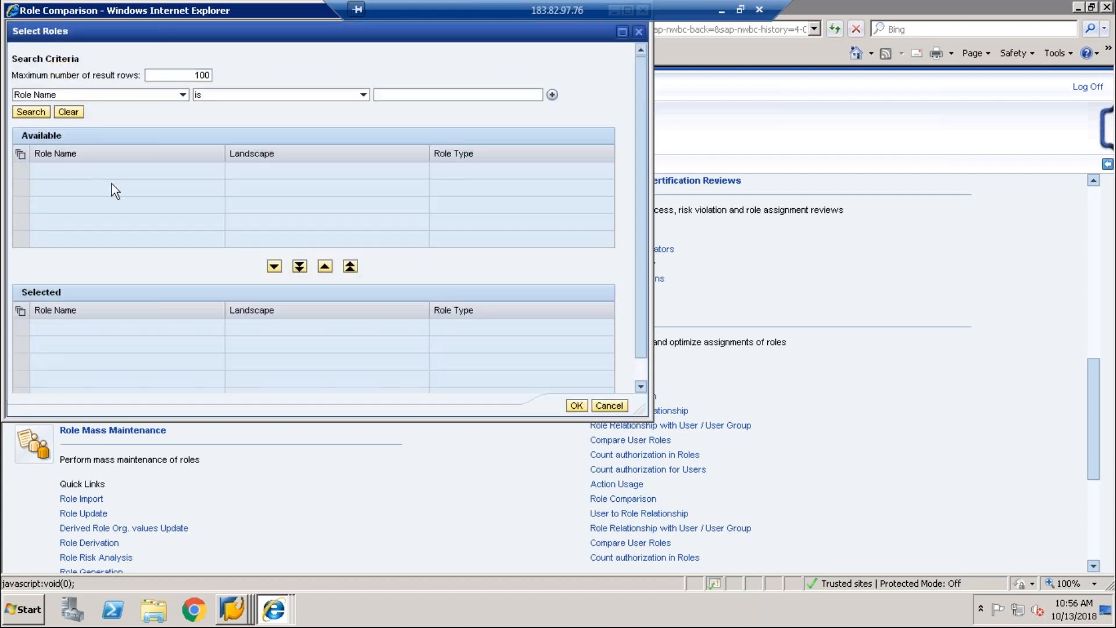
pyautogui.click(608, 406)
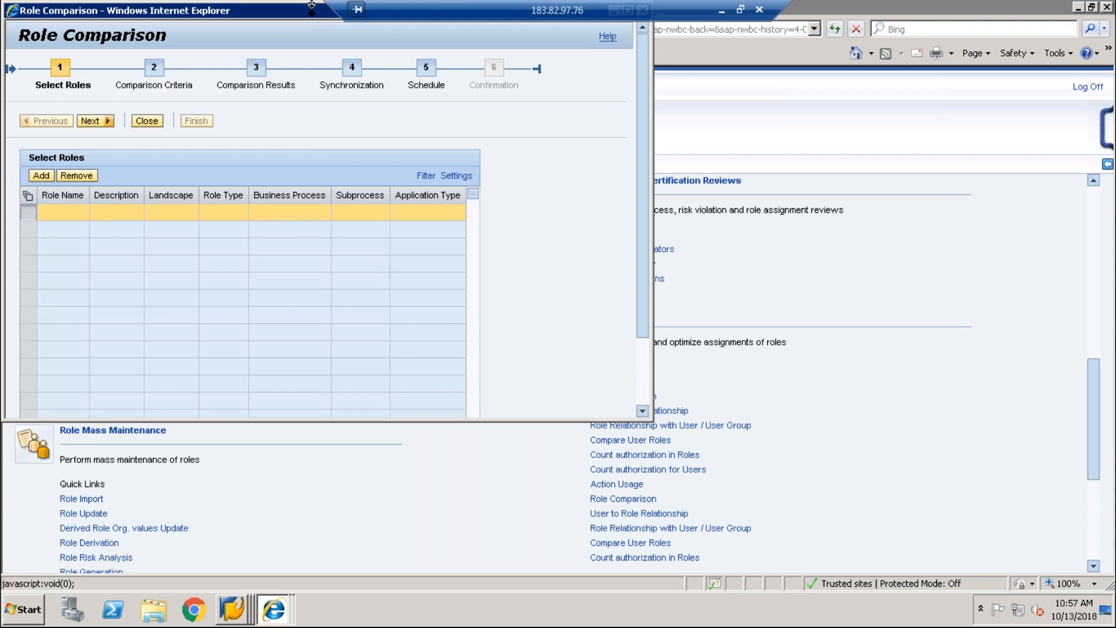
pyautogui.moveTo(260, 8); pyautogui.dragTo(260, 91)
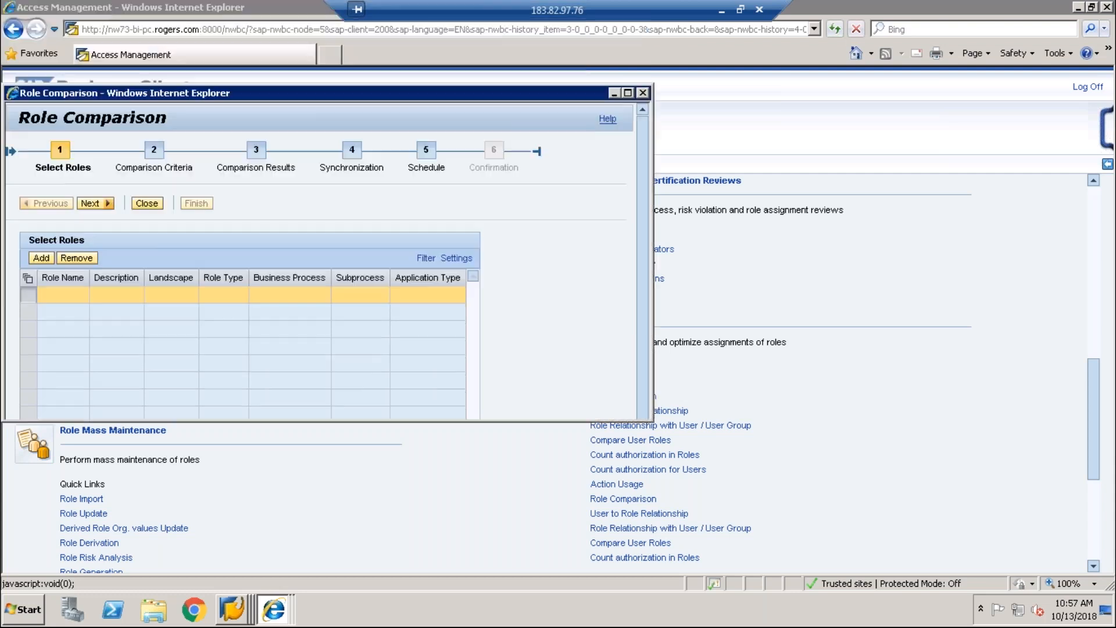
pyautogui.click(644, 93)
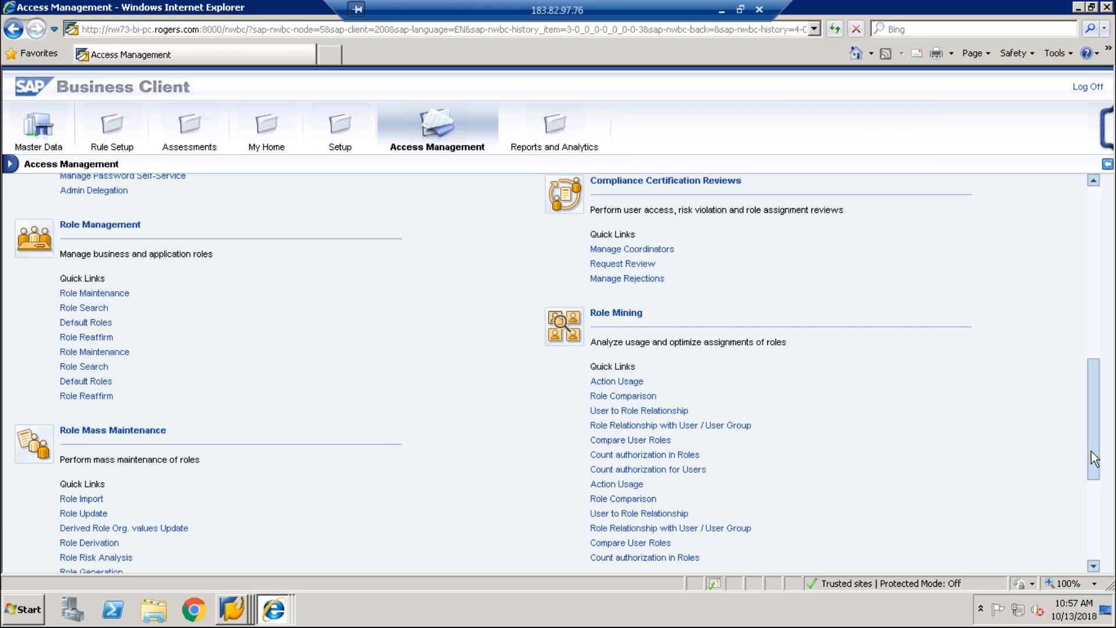
pyautogui.moveTo(1091, 466); pyautogui.dragTo(1083, 530)
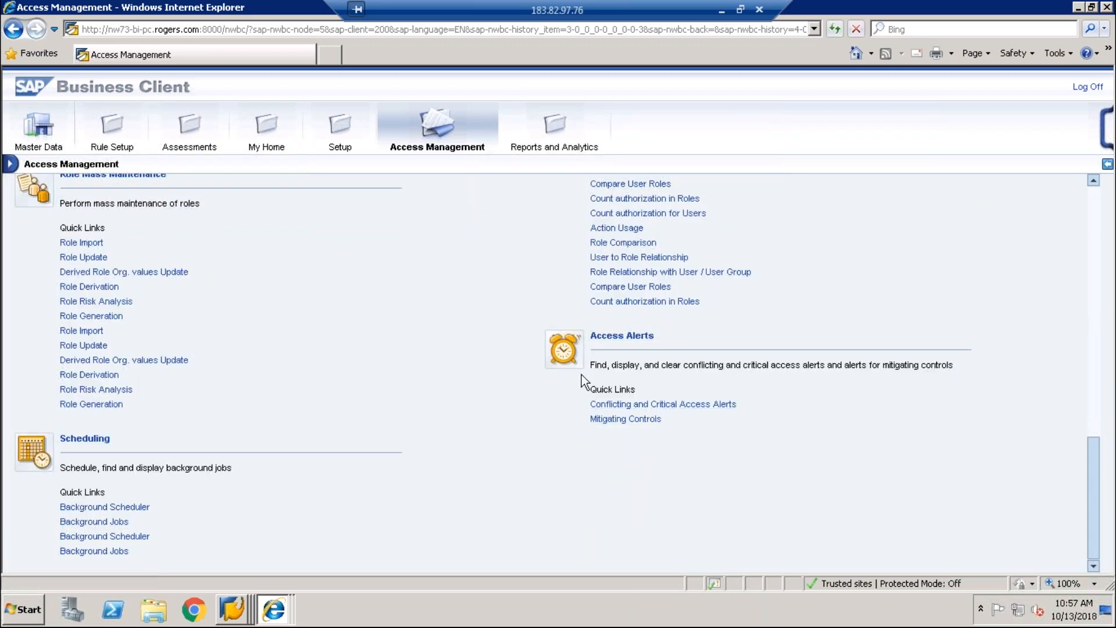
pyautogui.click(656, 406)
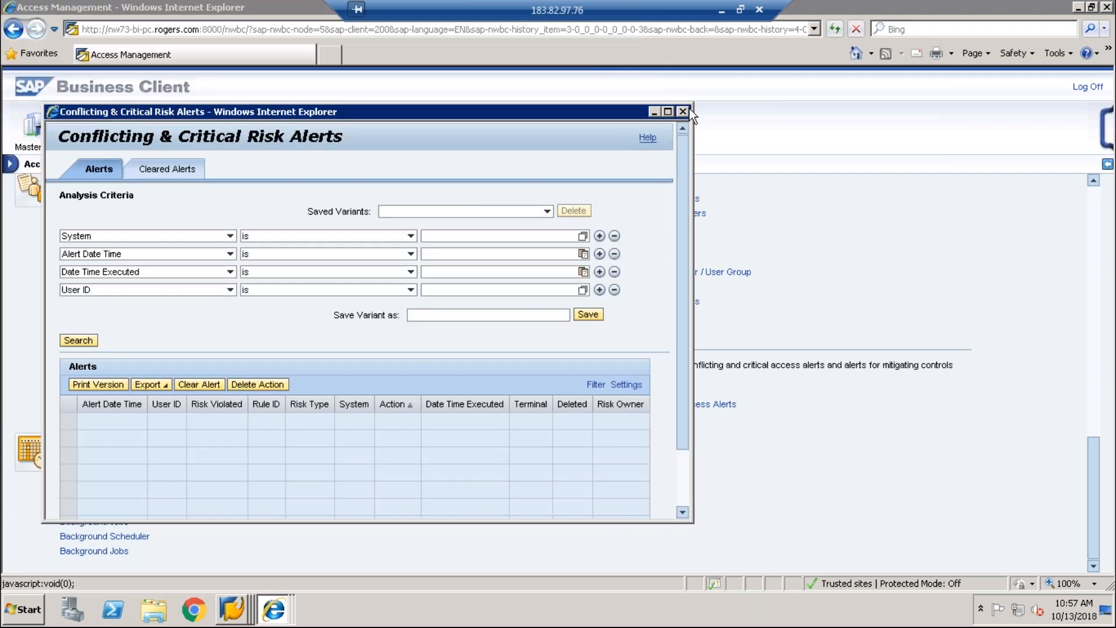
pyautogui.click(683, 111)
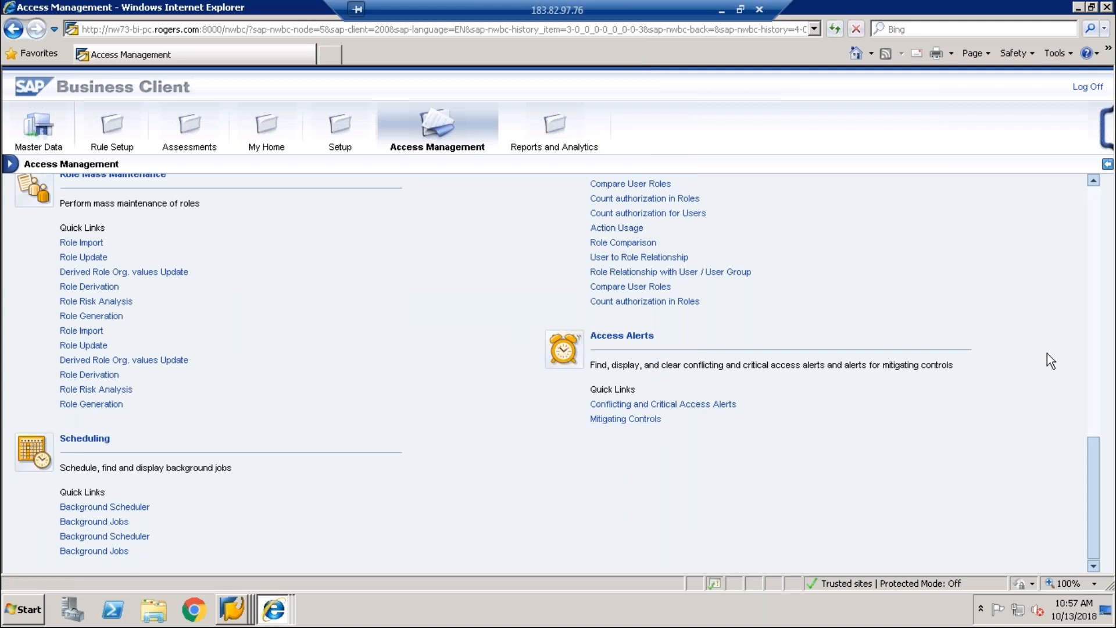
# Step: Scroll back up the Access Management page and switch to the Master Data area
pyautogui.scroll(6, 1103, 311)
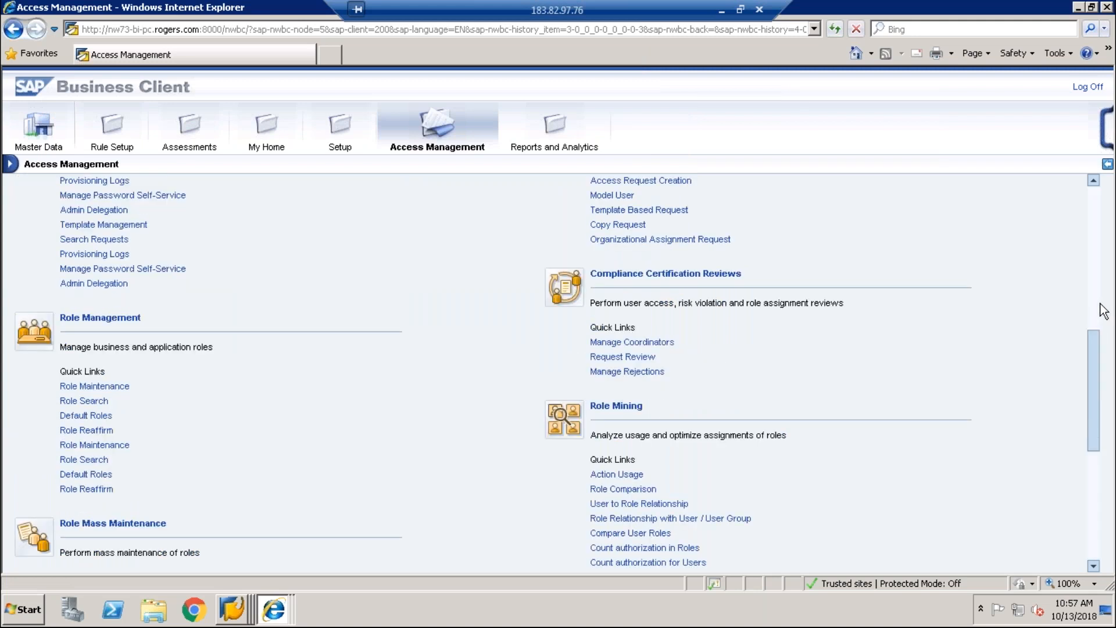
pyautogui.scroll(6, 1103, 279)
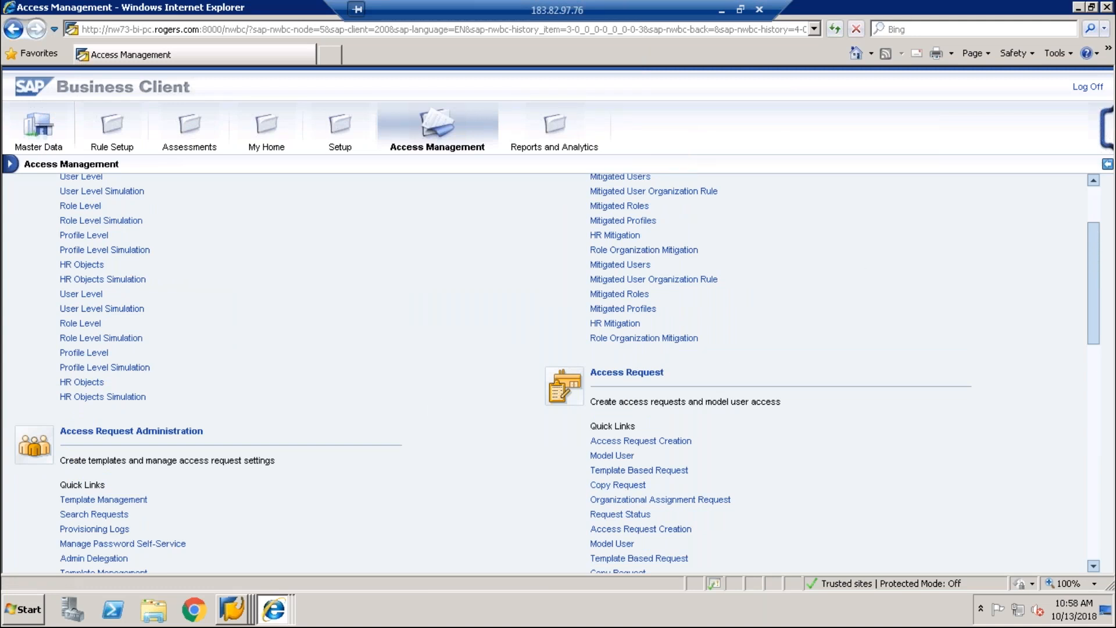
pyautogui.click(1088, 538)
pyautogui.click(1089, 541)
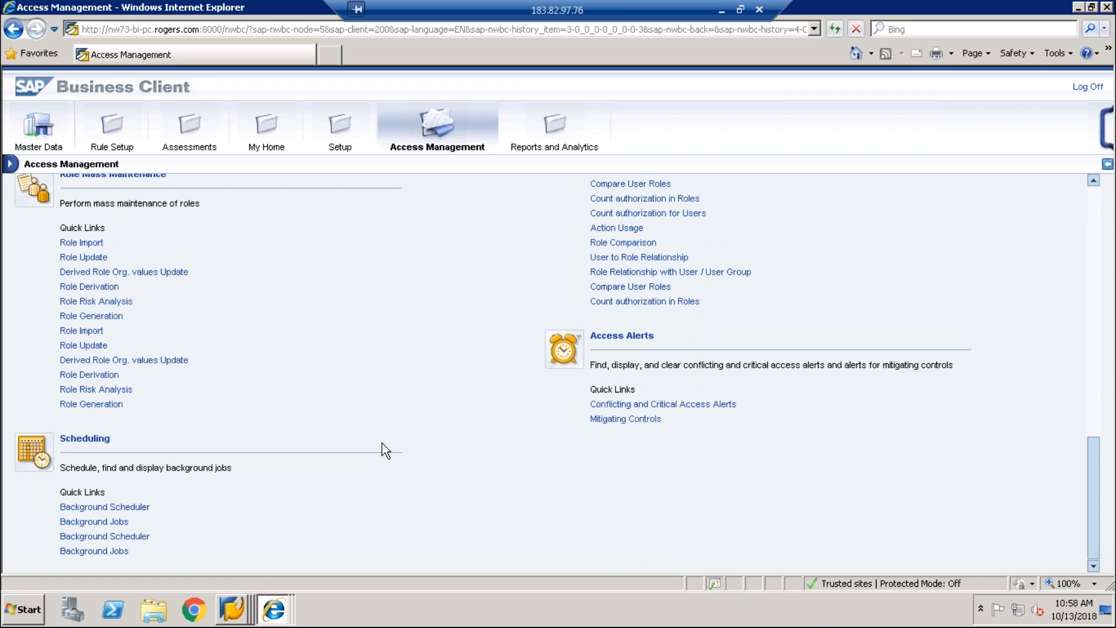
pyautogui.click(24, 139)
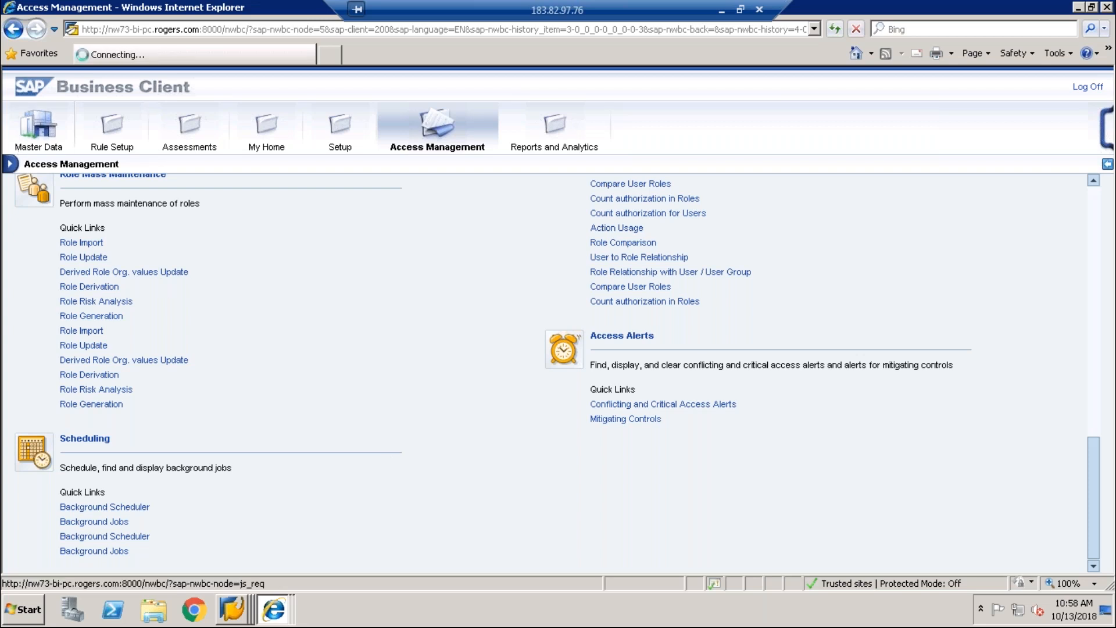
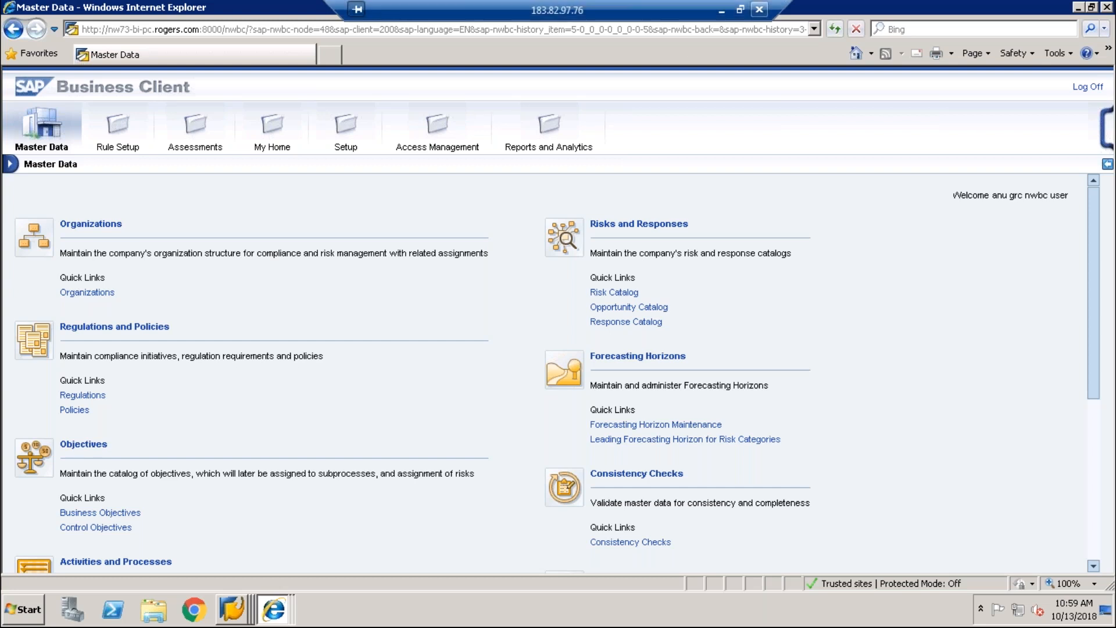
# Step: Glance at the local notes, return to the remote SAP session, then disconnect it
pyautogui.click(724, 11)
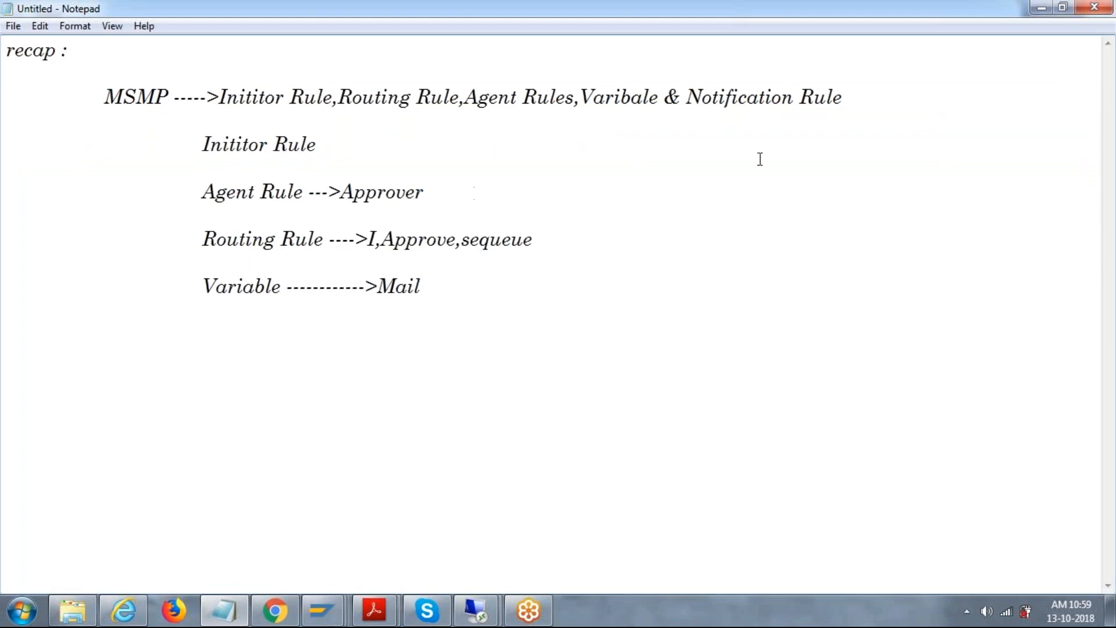
pyautogui.click(489, 611)
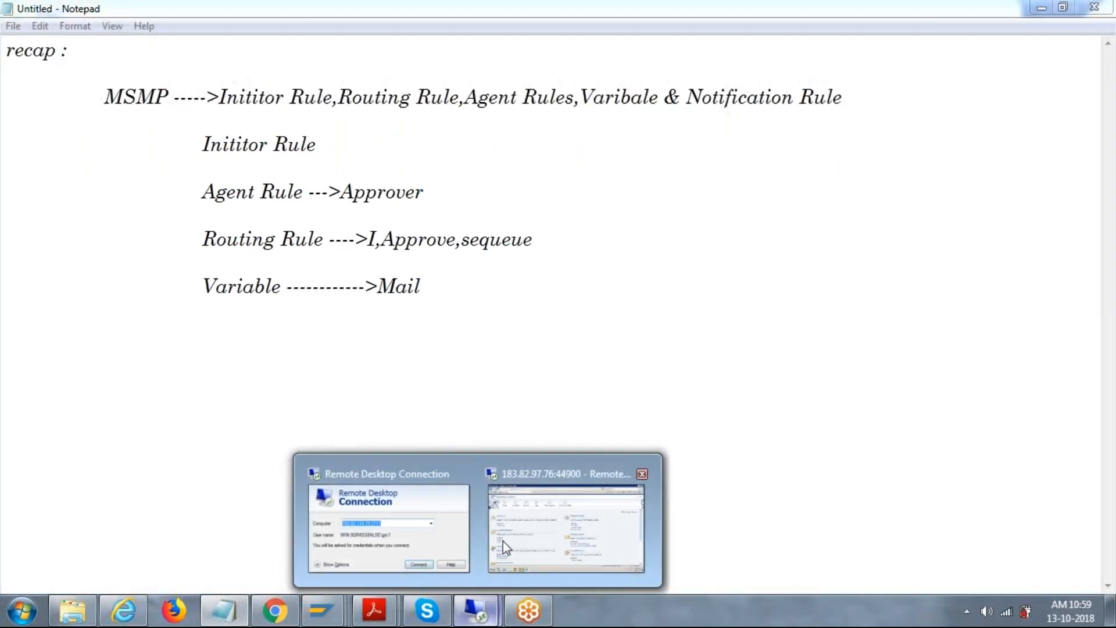
pyautogui.click(505, 547)
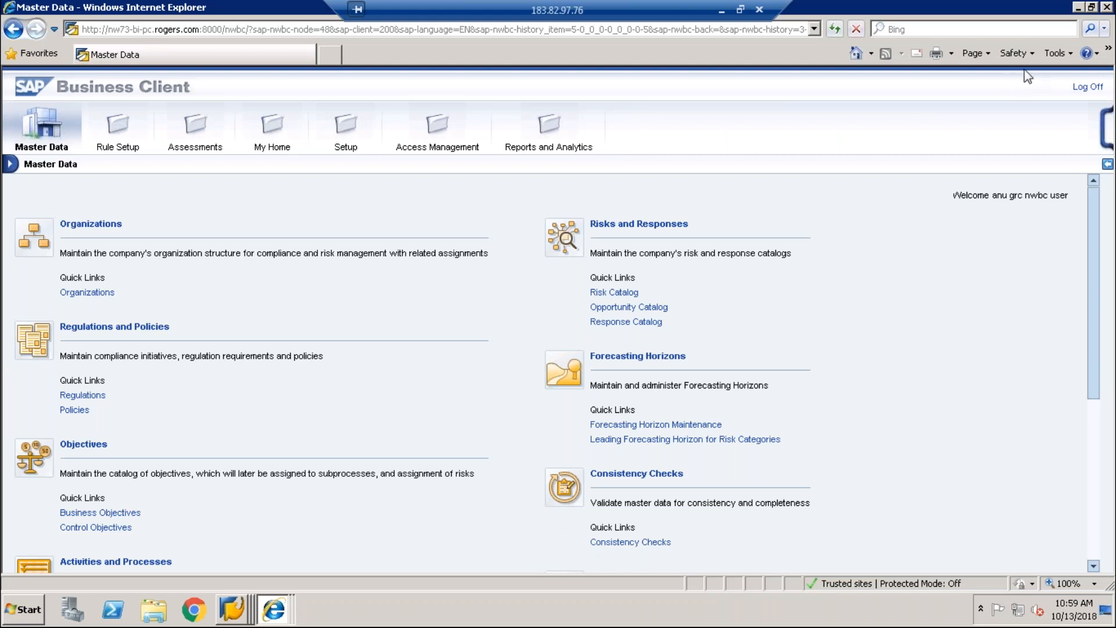
pyautogui.rightClick(232, 608)
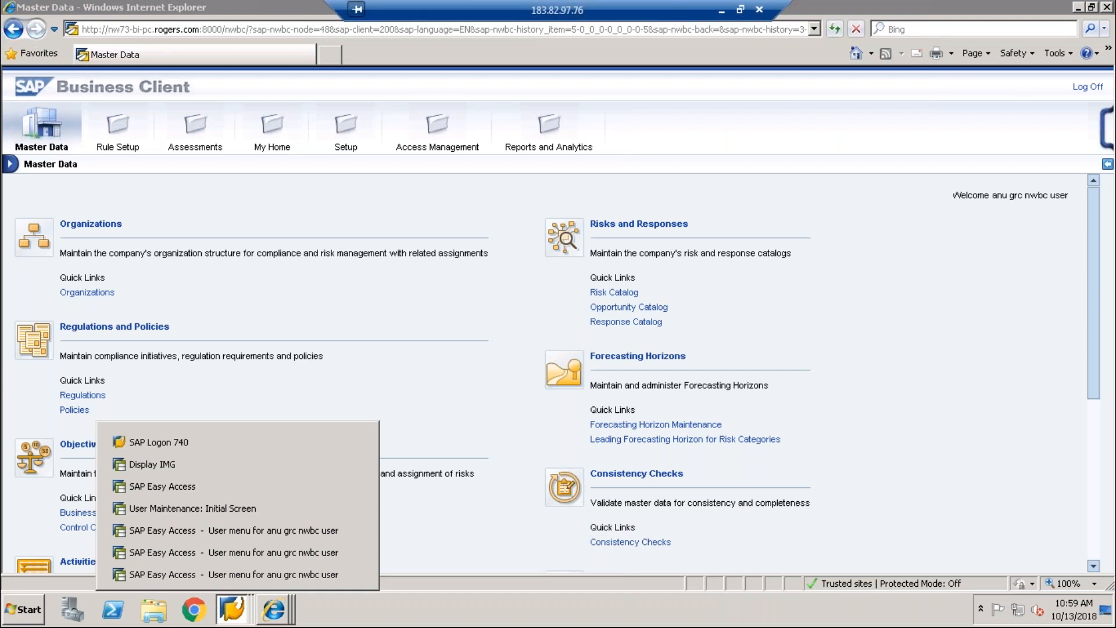
pyautogui.click(759, 9)
pyautogui.click(610, 342)
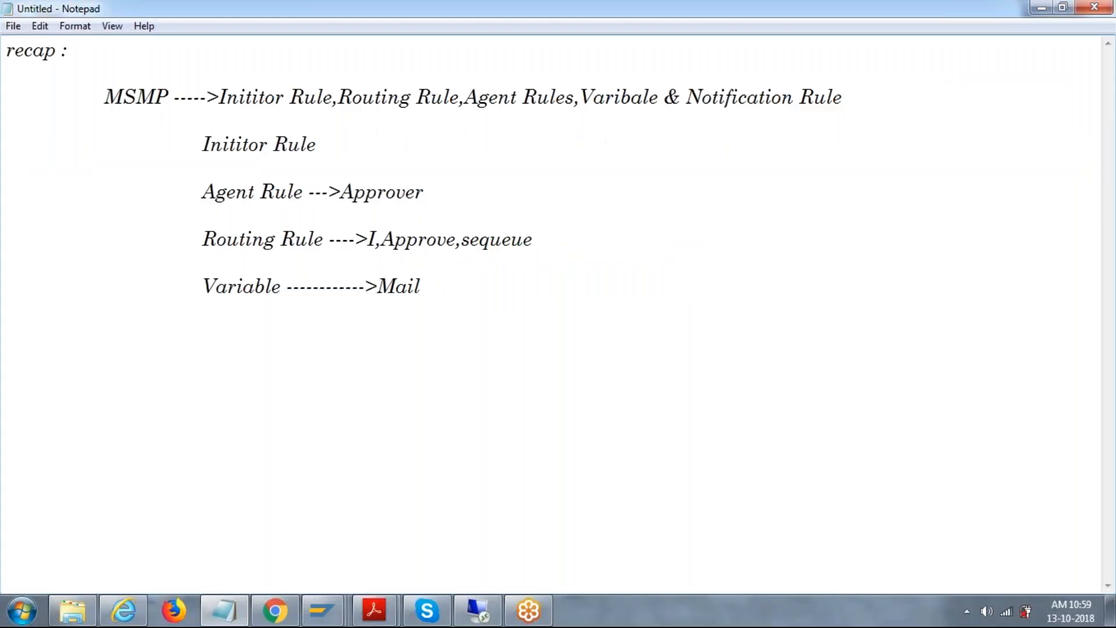
# Step: Reconnect with mstsc to server 183.82.114.15 and sign in with the account password
pyautogui.press('super+r')
pyautogui.press('Return')
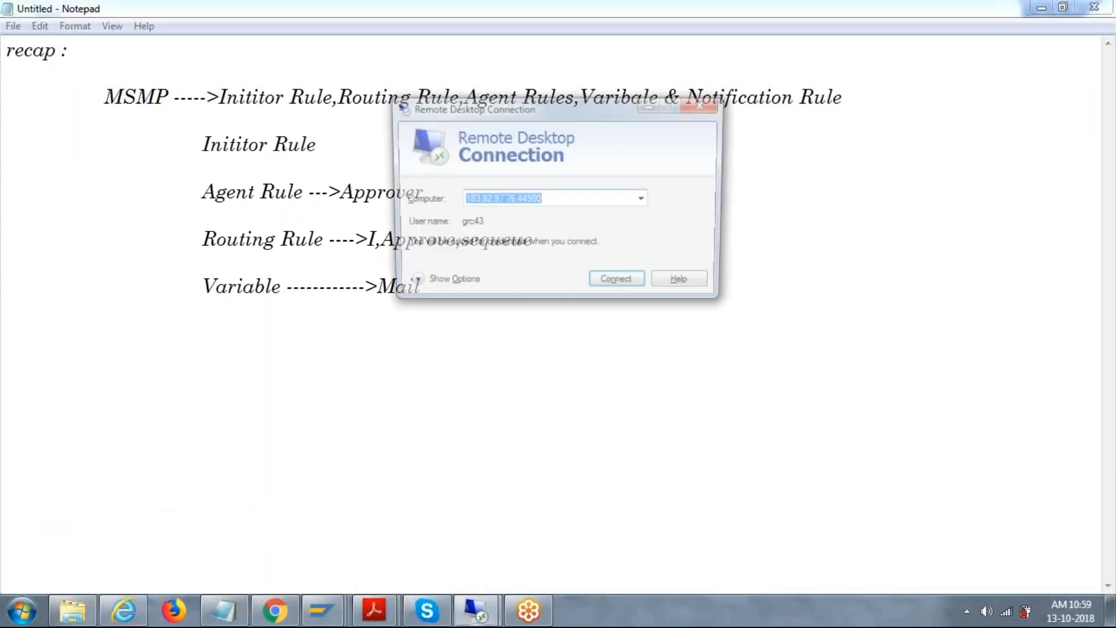
pyautogui.press('Down')
pyautogui.press('Down')
pyautogui.press('Return')
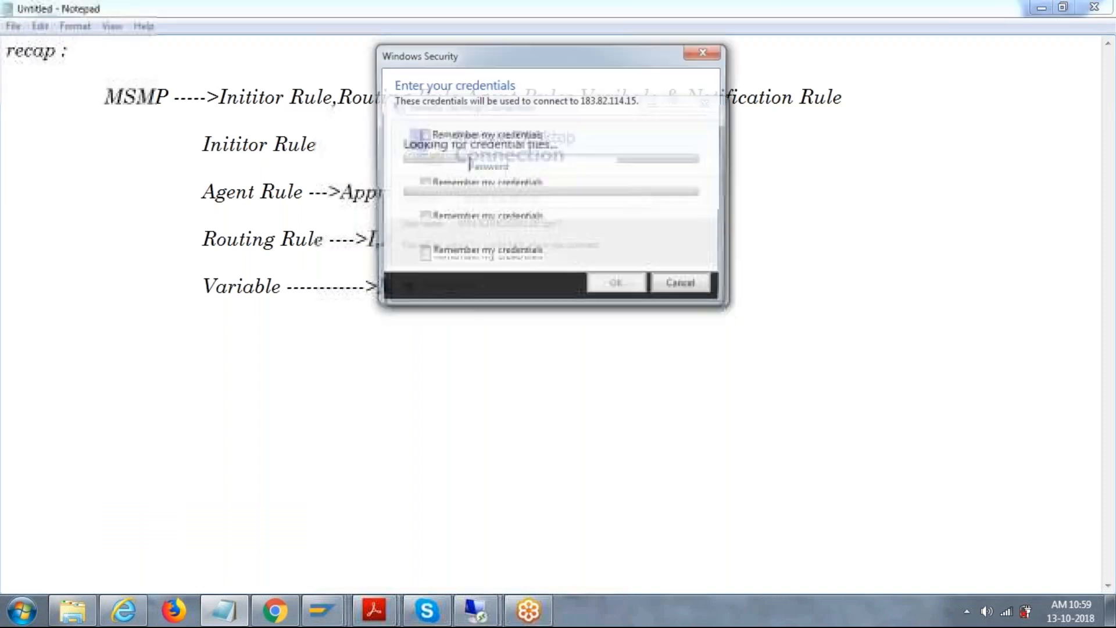
pyautogui.write('****')
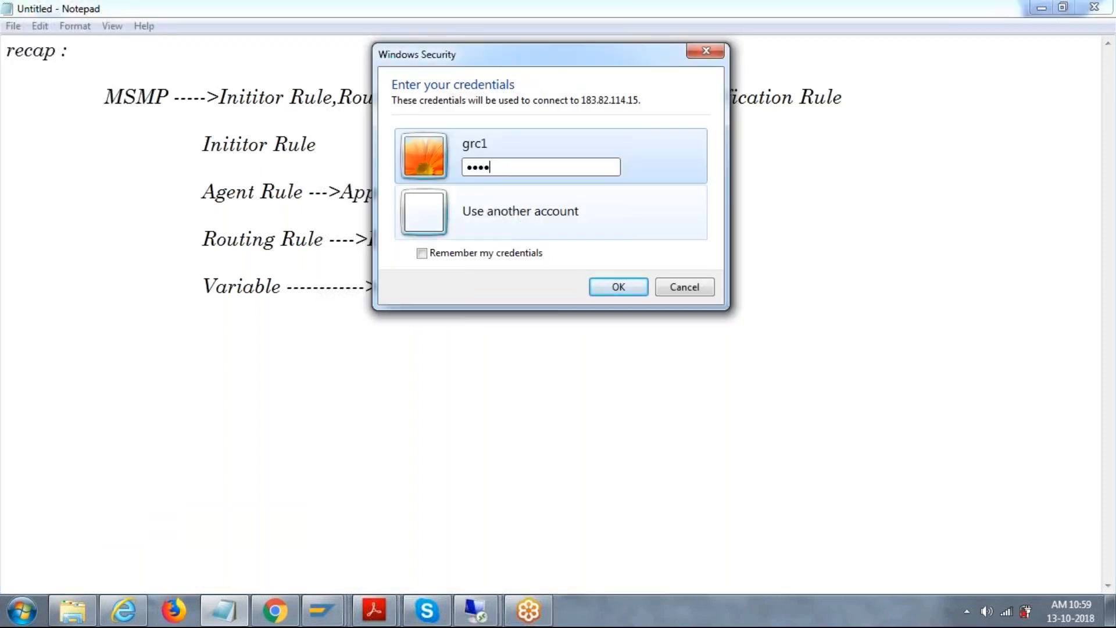
pyautogui.write('***')
pyautogui.press('Return')
pyautogui.press('Return')
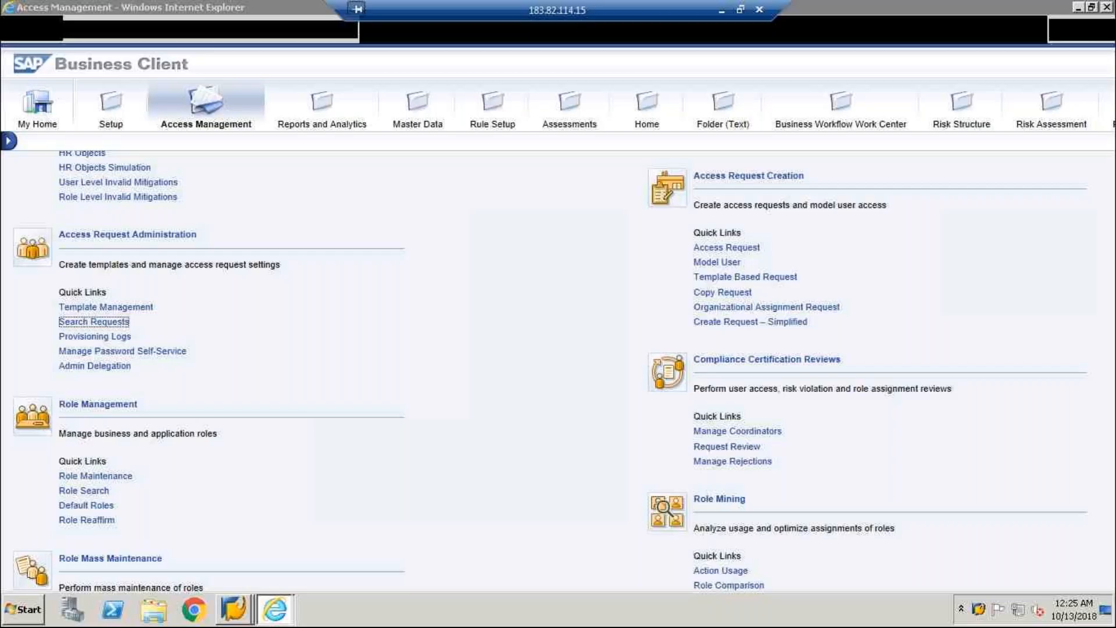
# Step: Open a maximized Explorer window and browse Computer, then Documents > SAP > SAP GUI
pyautogui.click(28, 611)
pyautogui.click(151, 612)
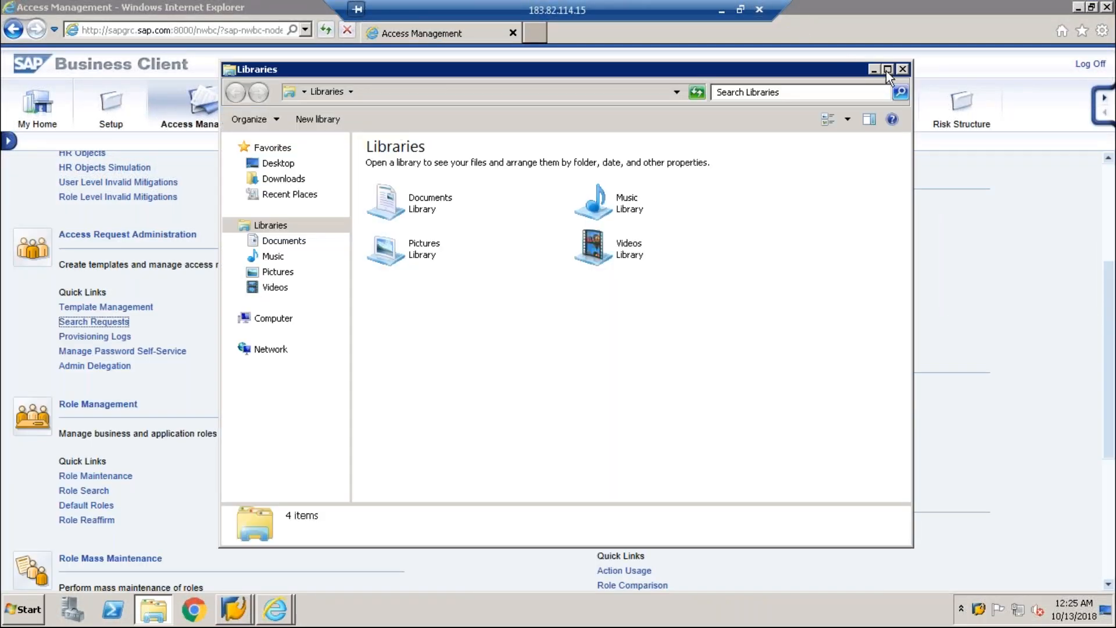
pyautogui.click(888, 70)
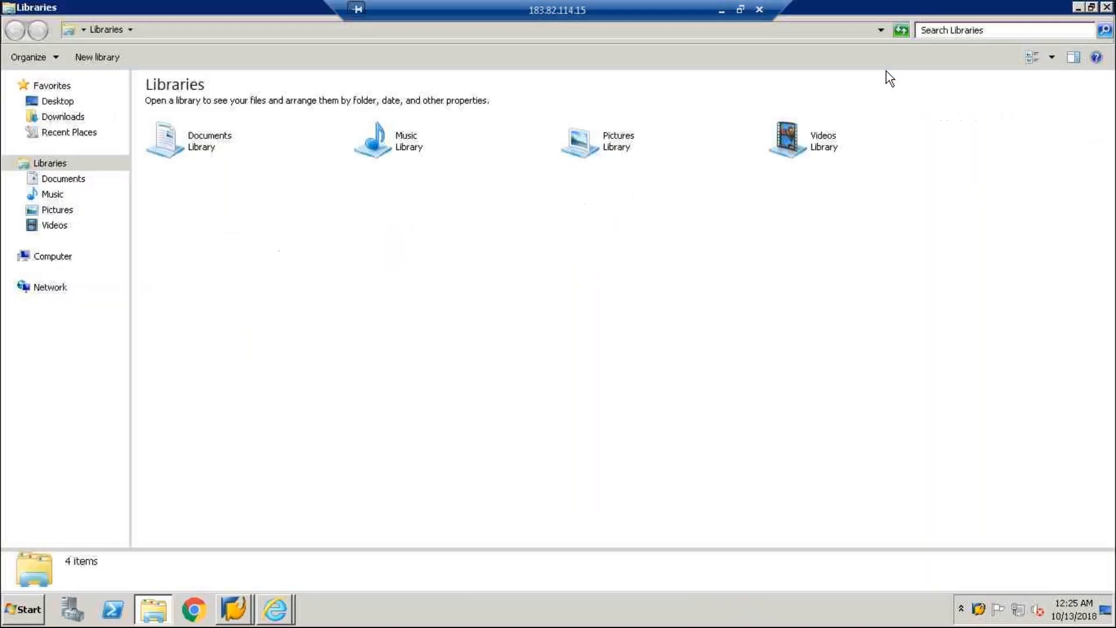
pyautogui.click(61, 254)
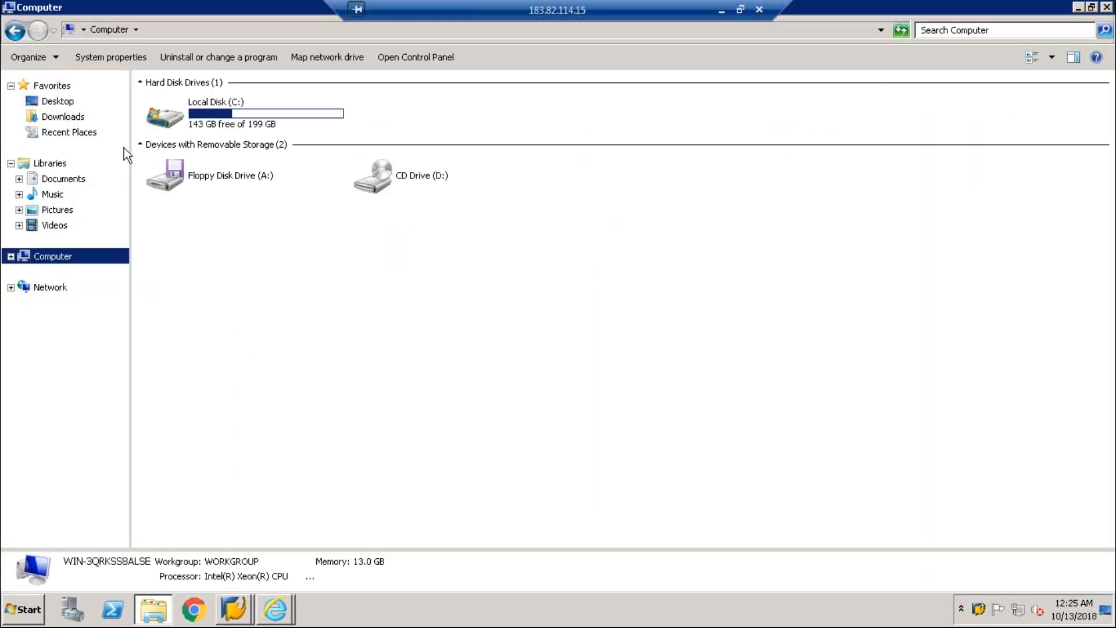
pyautogui.click(65, 180)
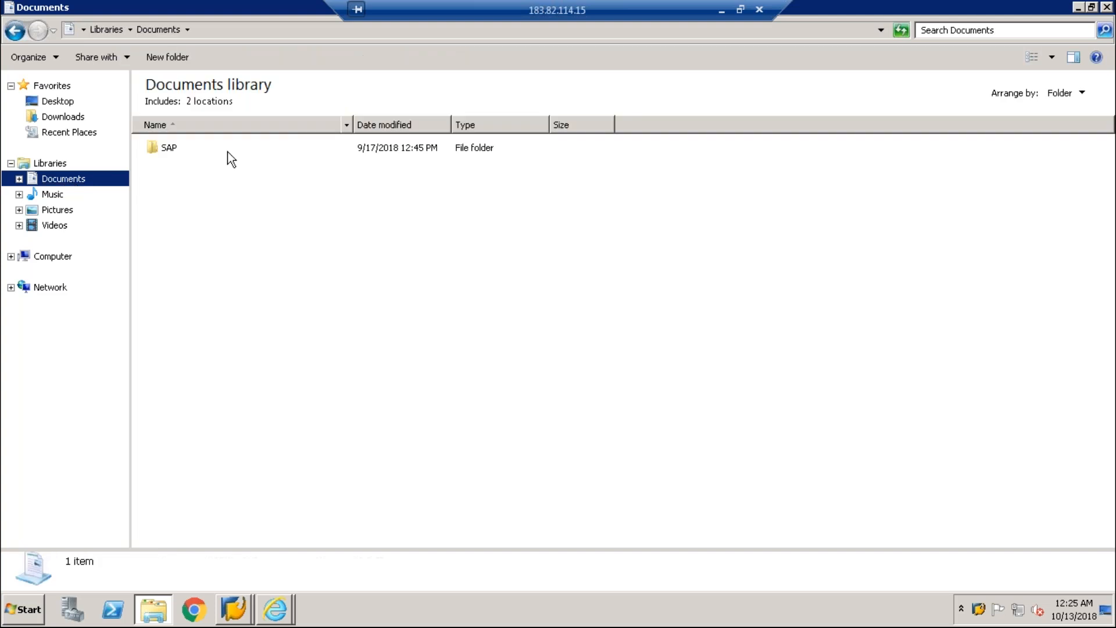
pyautogui.doubleClick(168, 149)
pyautogui.doubleClick(168, 149)
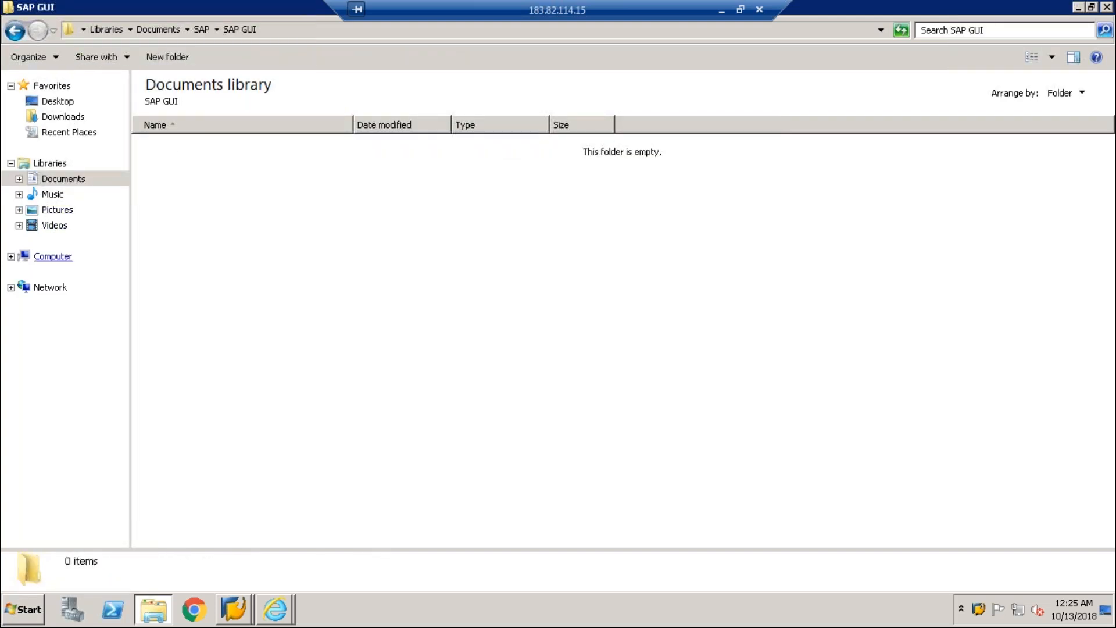
# Step: Check Local Disk (C:), Network, Downloads and ECCEHP7, cancel its password prompt, and return to Computer
pyautogui.click(53, 257)
pyautogui.click(204, 104)
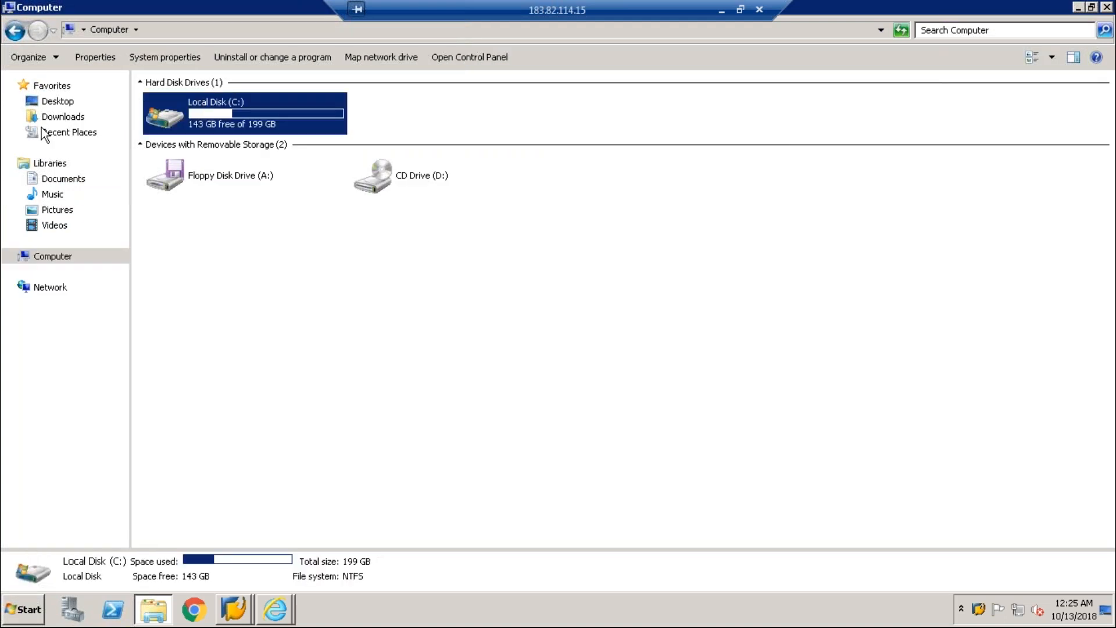
pyautogui.click(63, 288)
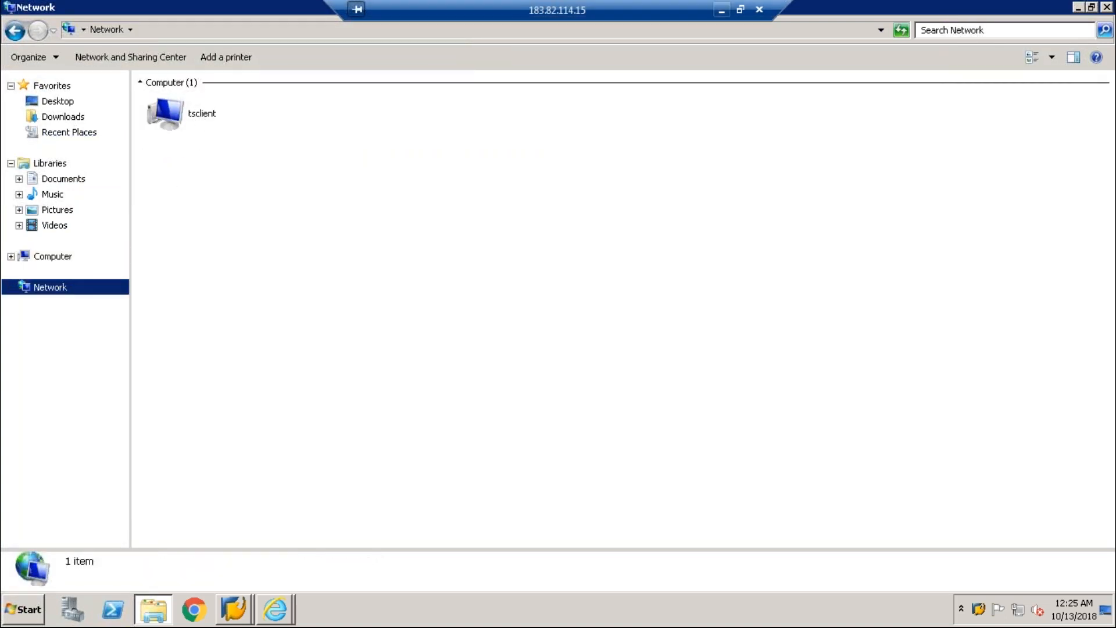
pyautogui.click(80, 121)
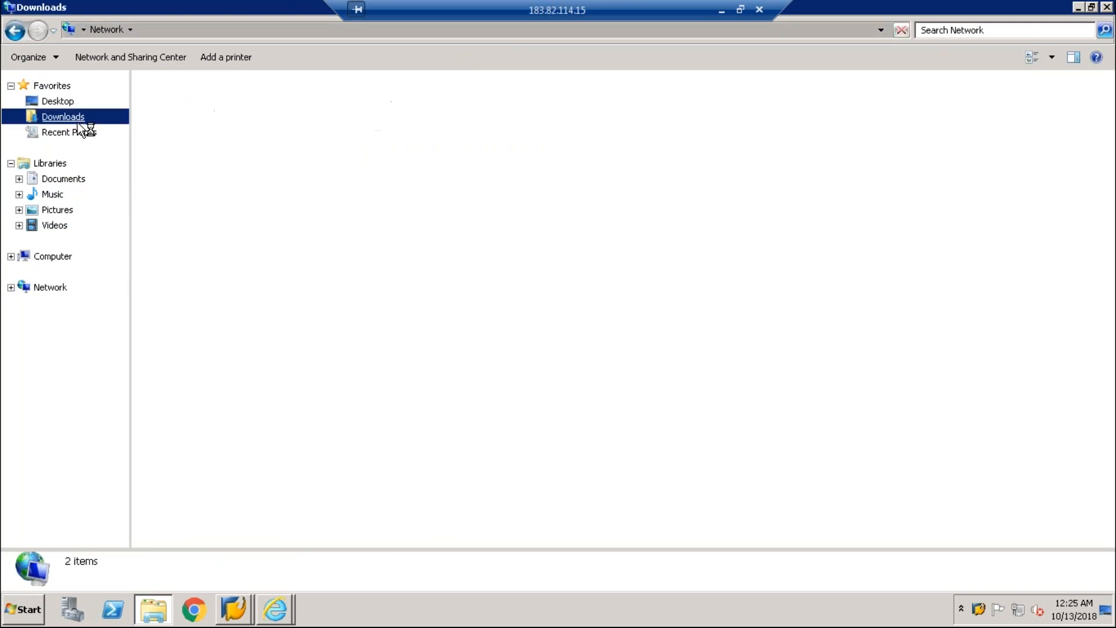
pyautogui.click(48, 178)
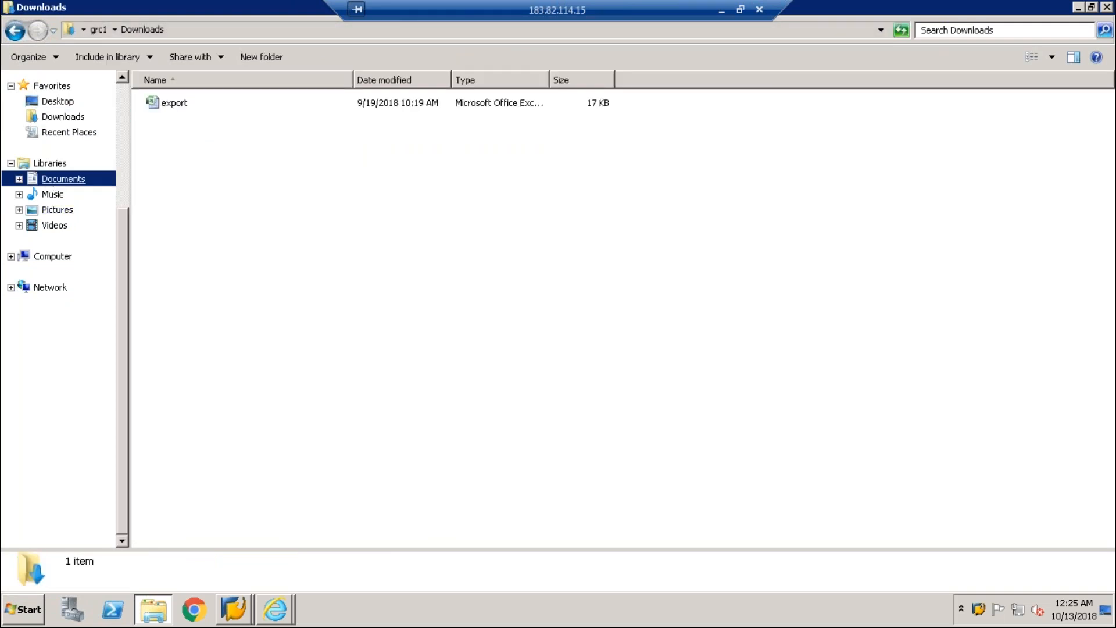
pyautogui.click(49, 176)
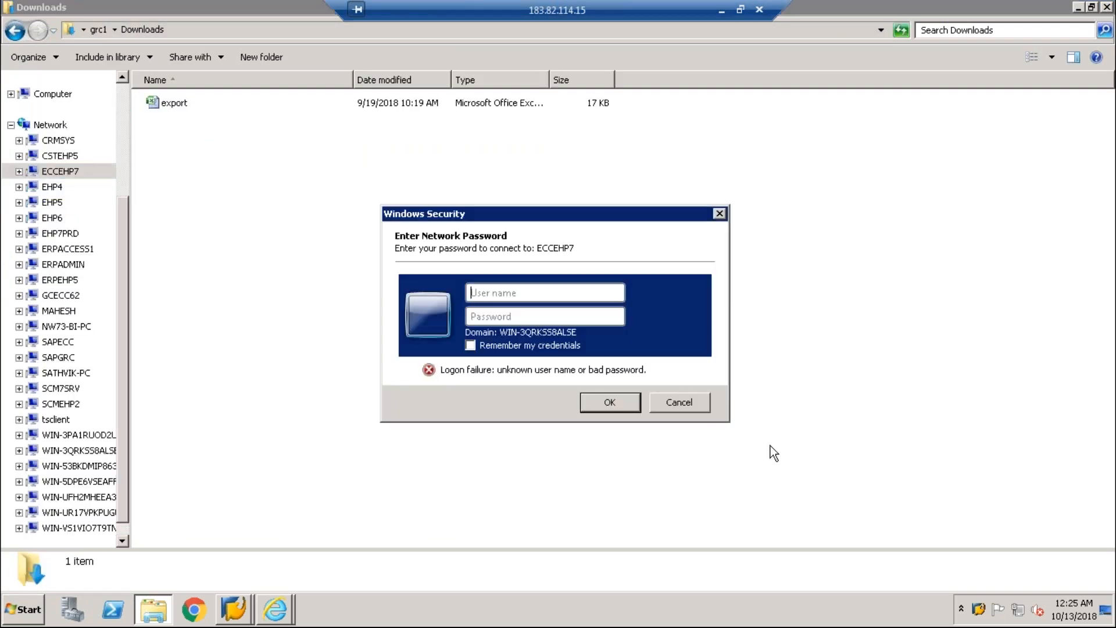
pyautogui.click(680, 403)
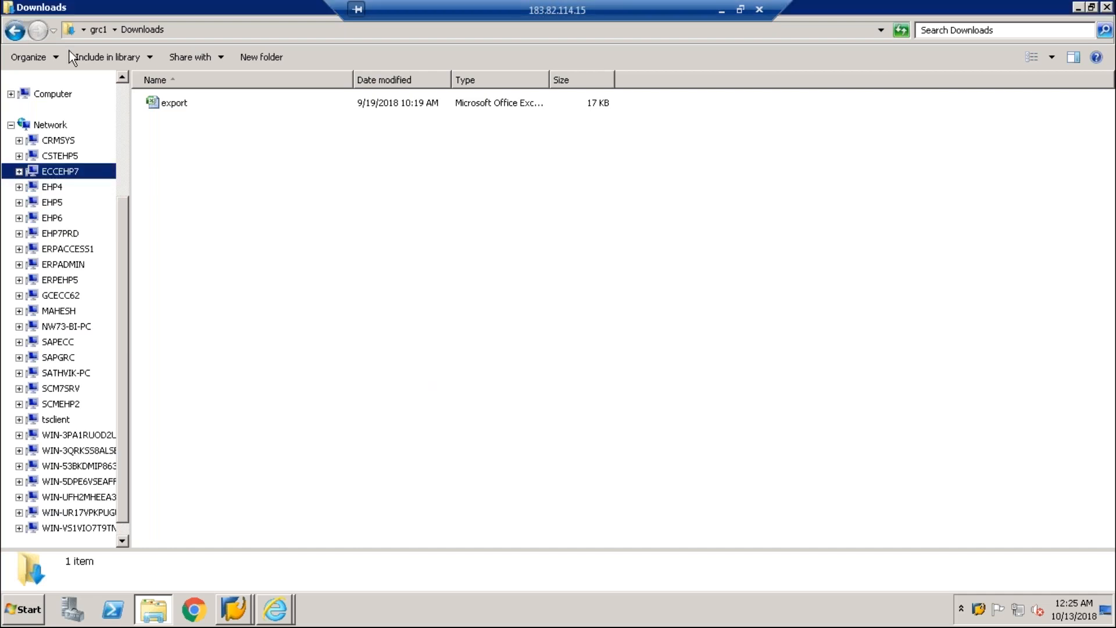
pyautogui.click(58, 94)
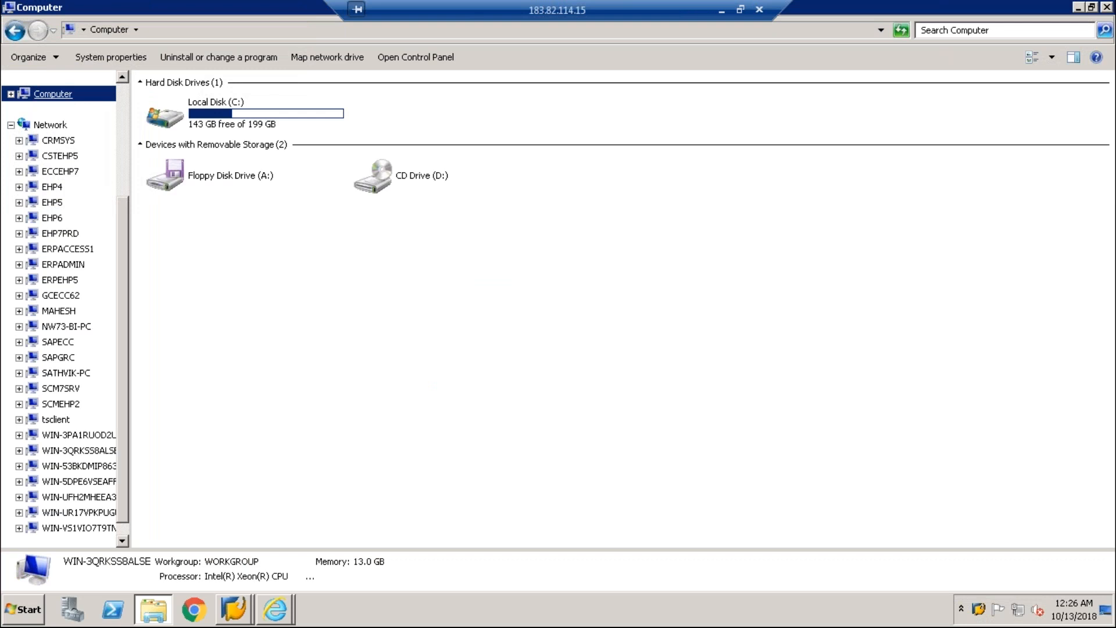
# Step: Launch SAP HANA Studio from the Start menu and return to the file browser
pyautogui.click(9, 621)
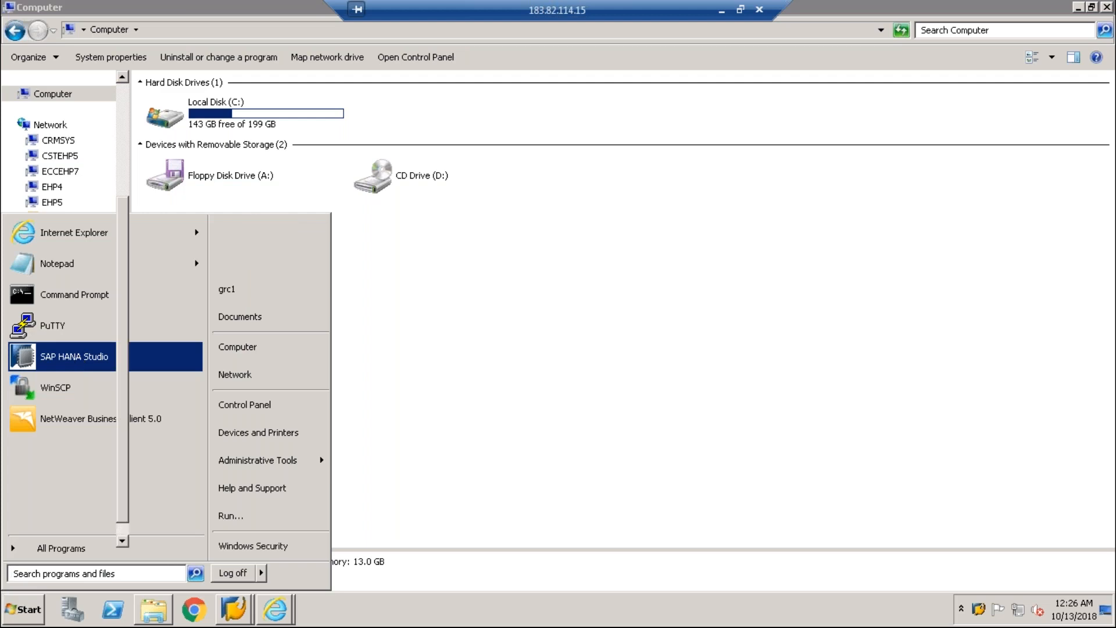
pyautogui.click(76, 354)
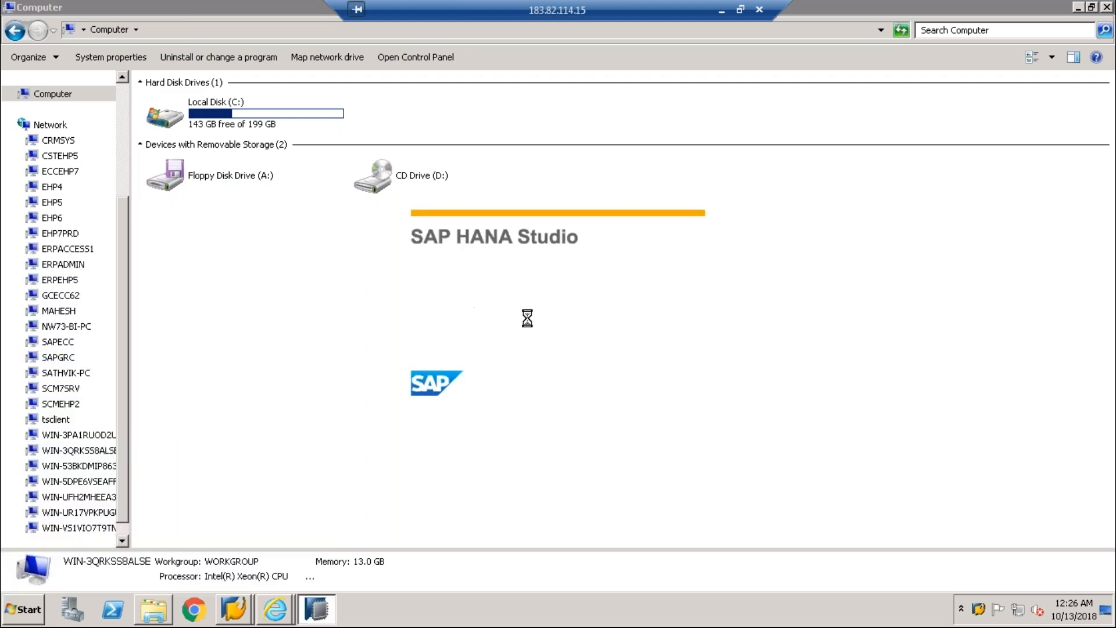
pyautogui.click(160, 613)
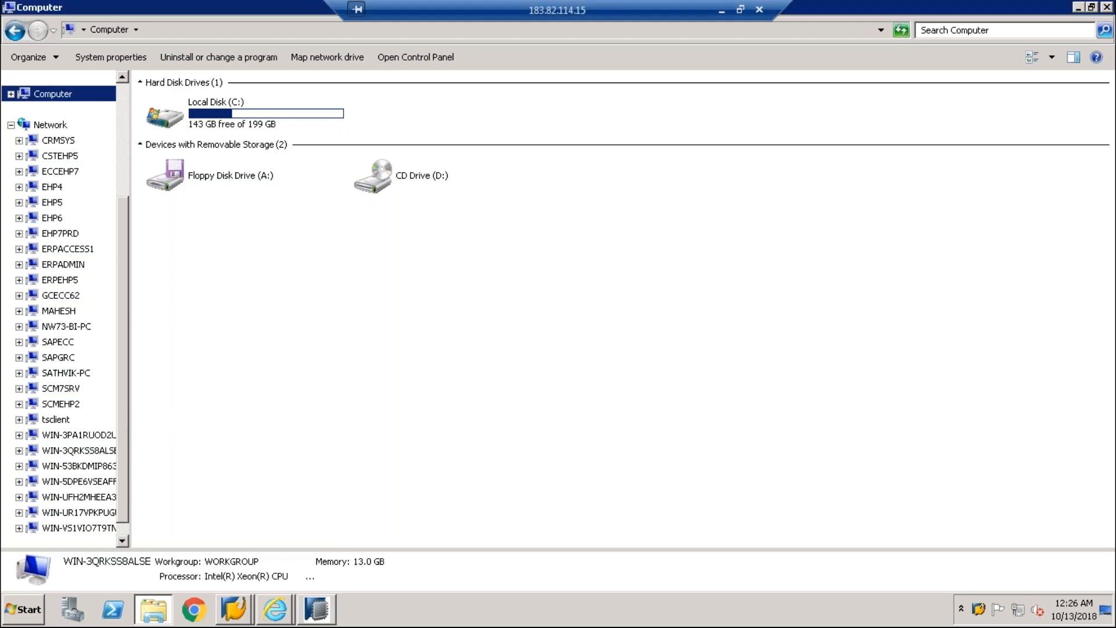
# Step: Open the recent s4 hana notes file, start HANA Studio, and minimize the remote session
pyautogui.click(17, 617)
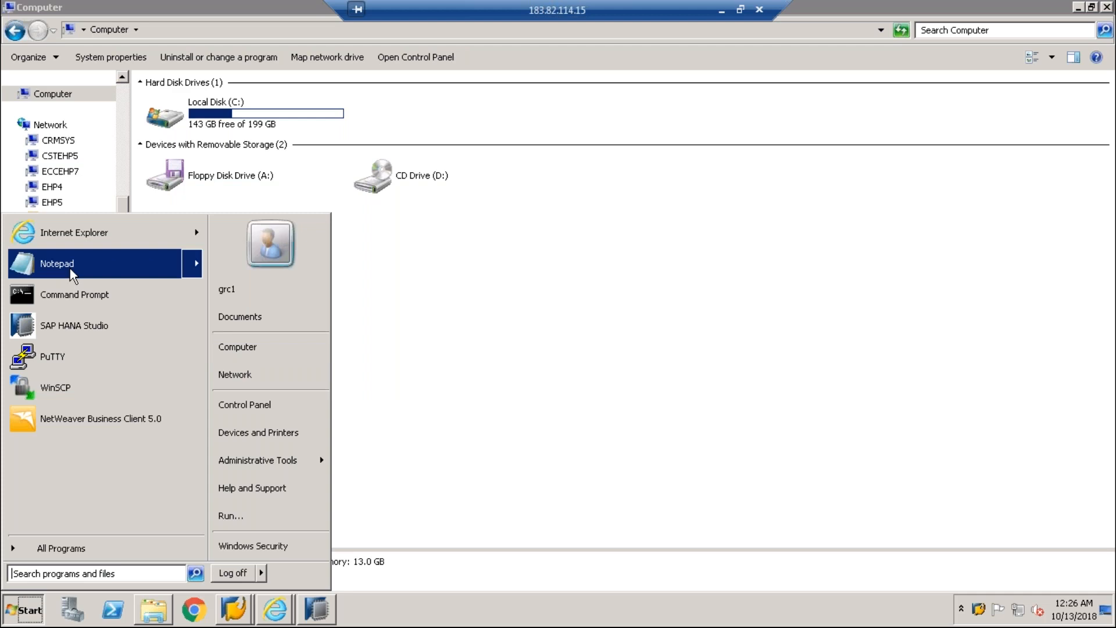
pyautogui.moveTo(71, 273)
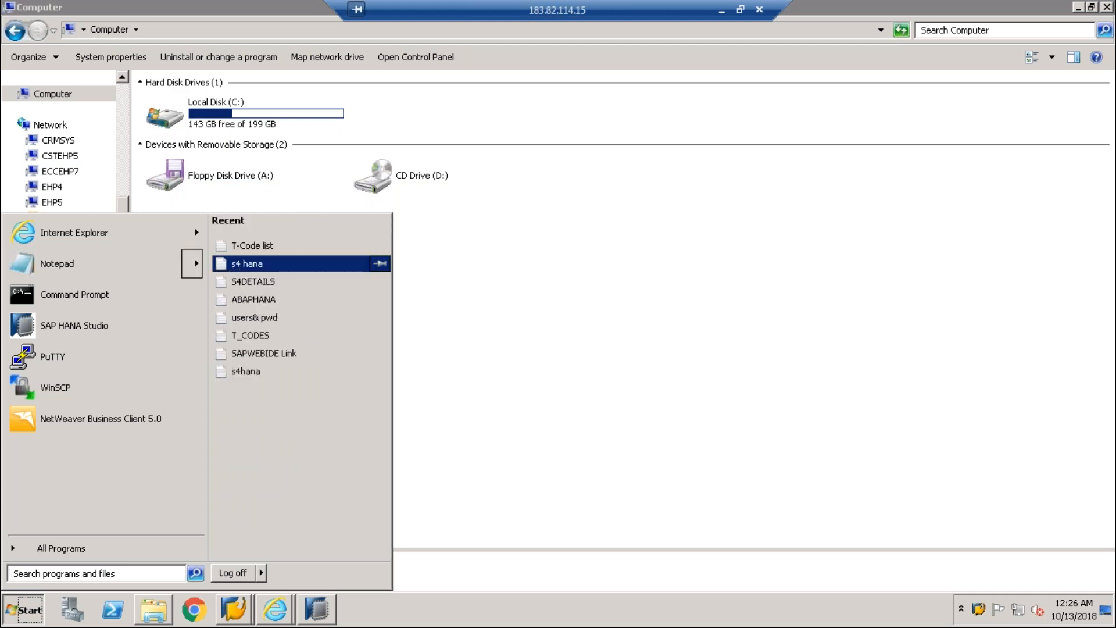
pyautogui.click(238, 267)
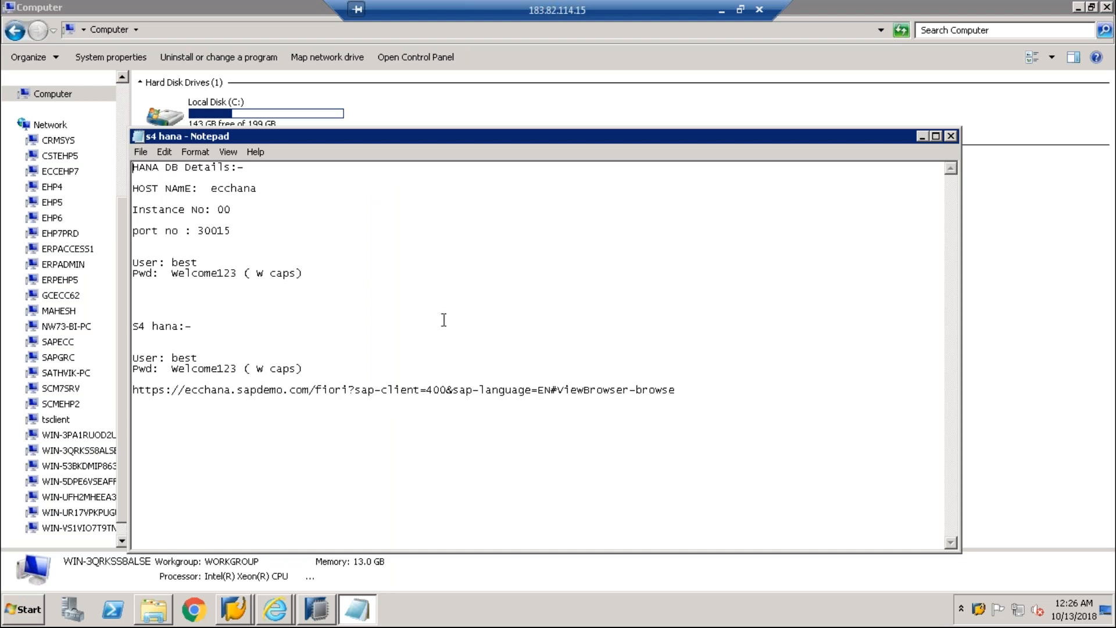
pyautogui.click(326, 608)
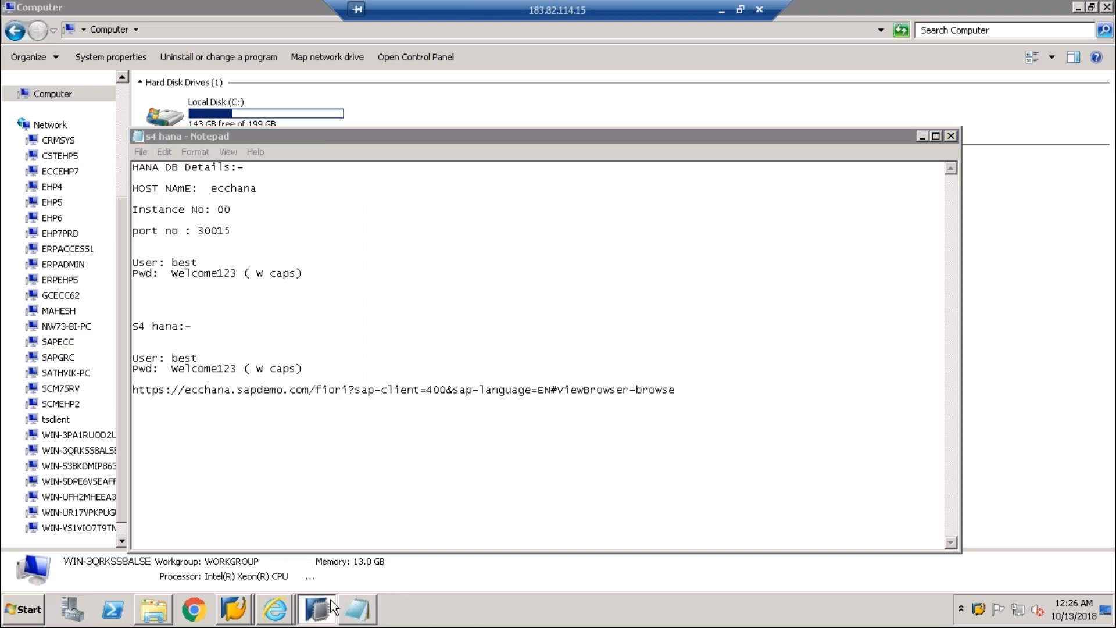
pyautogui.click(721, 10)
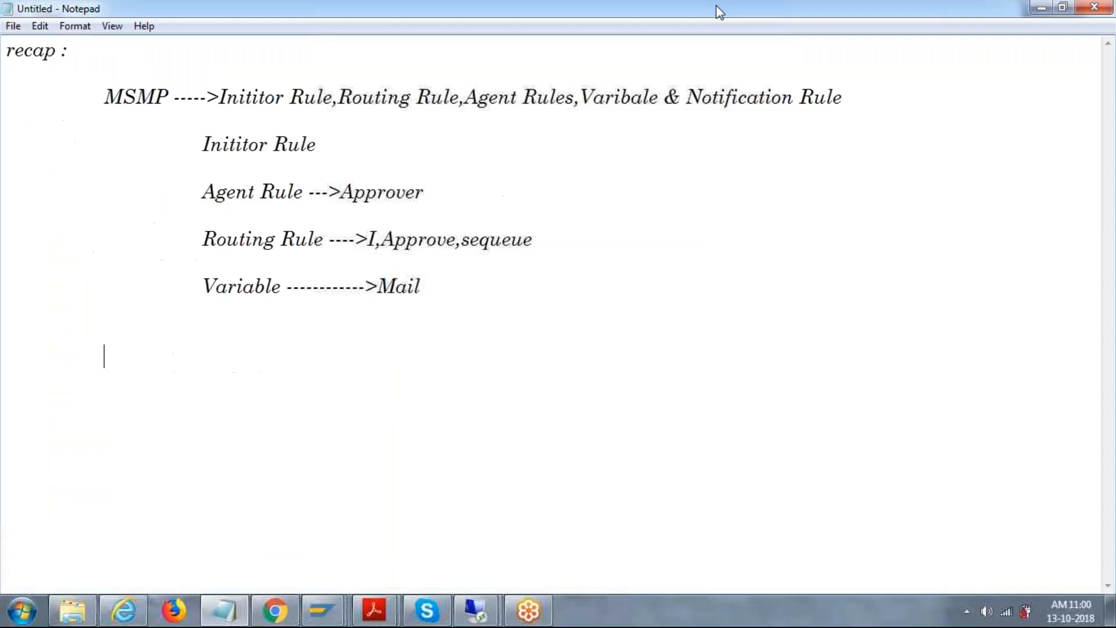
# Step: In local Explorer, browse New Volume (E:) and Local Disk (F:), then open the SAP-HANAS folder
pyautogui.click(90, 620)
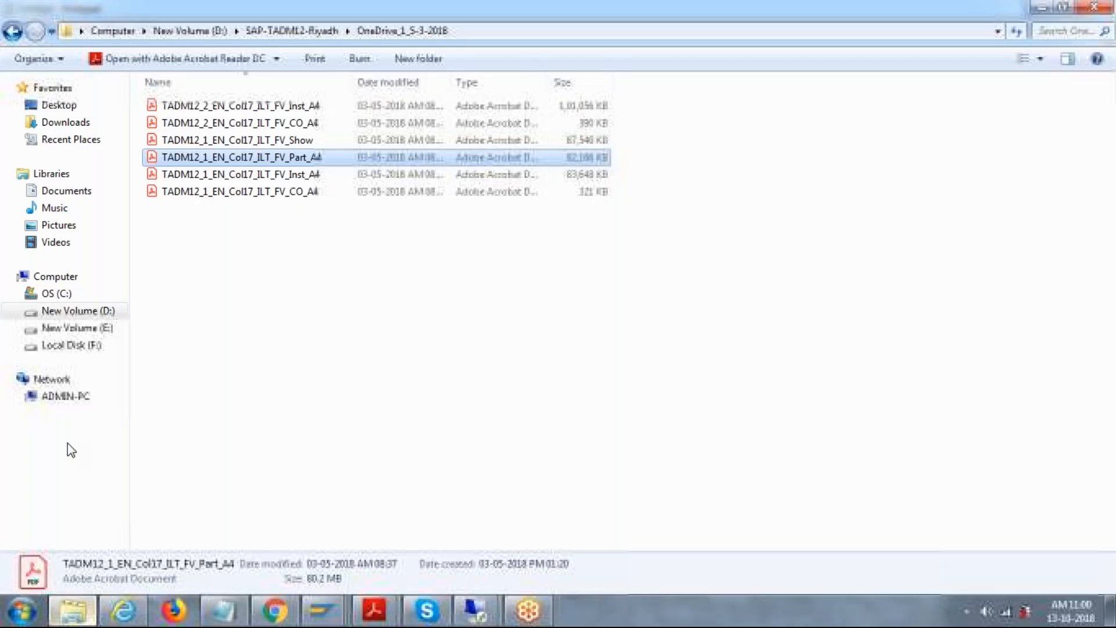
pyautogui.click(82, 329)
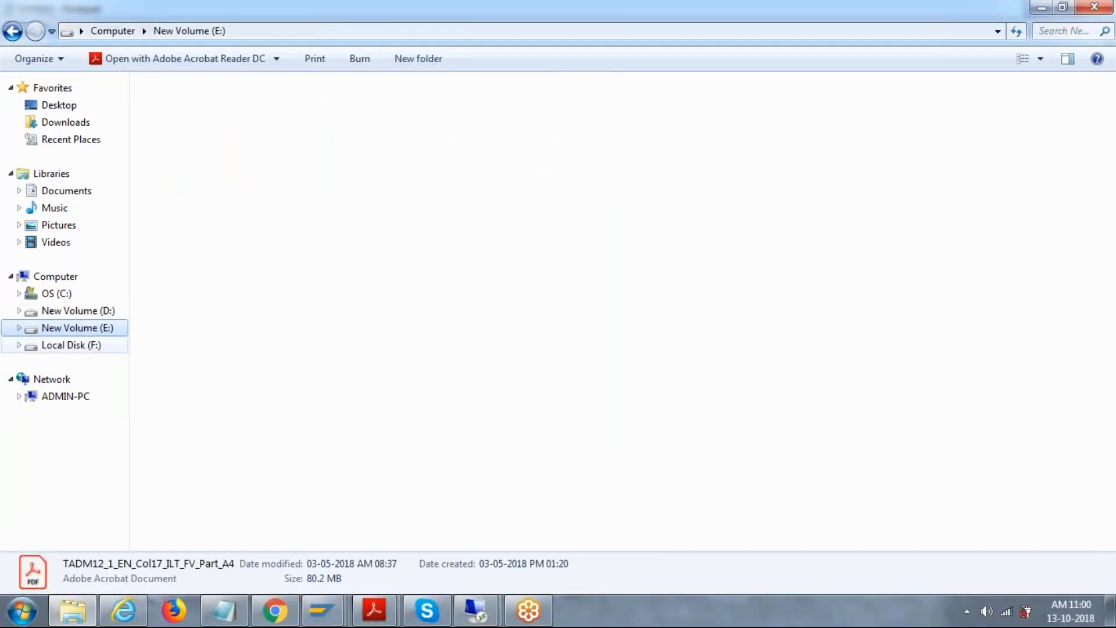
pyautogui.click(71, 345)
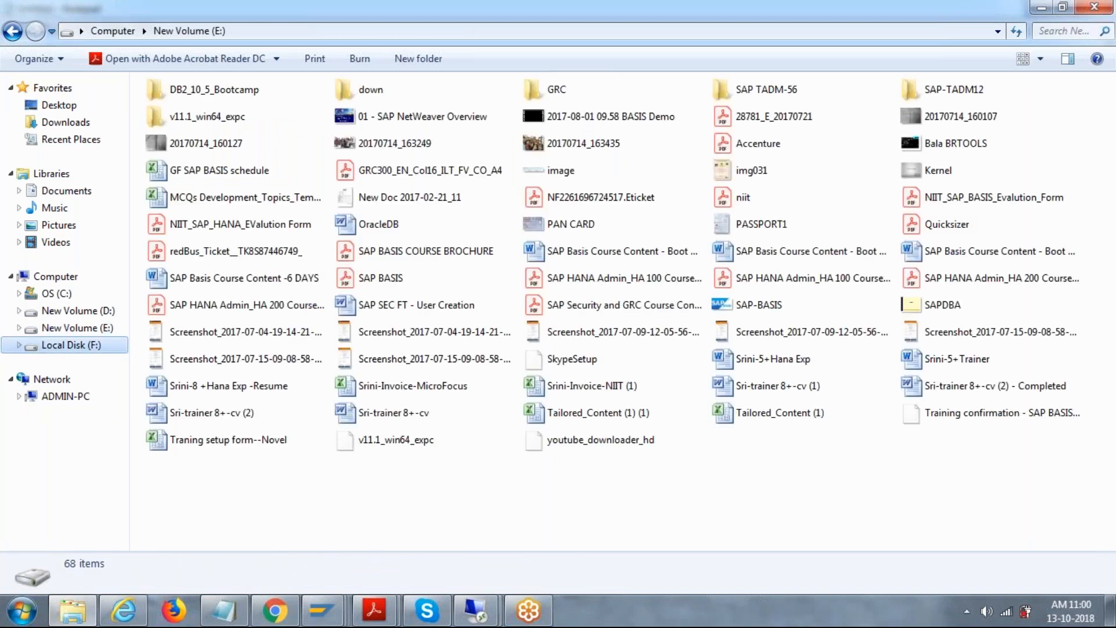
pyautogui.doubleClick(544, 156)
pyautogui.click(267, 122)
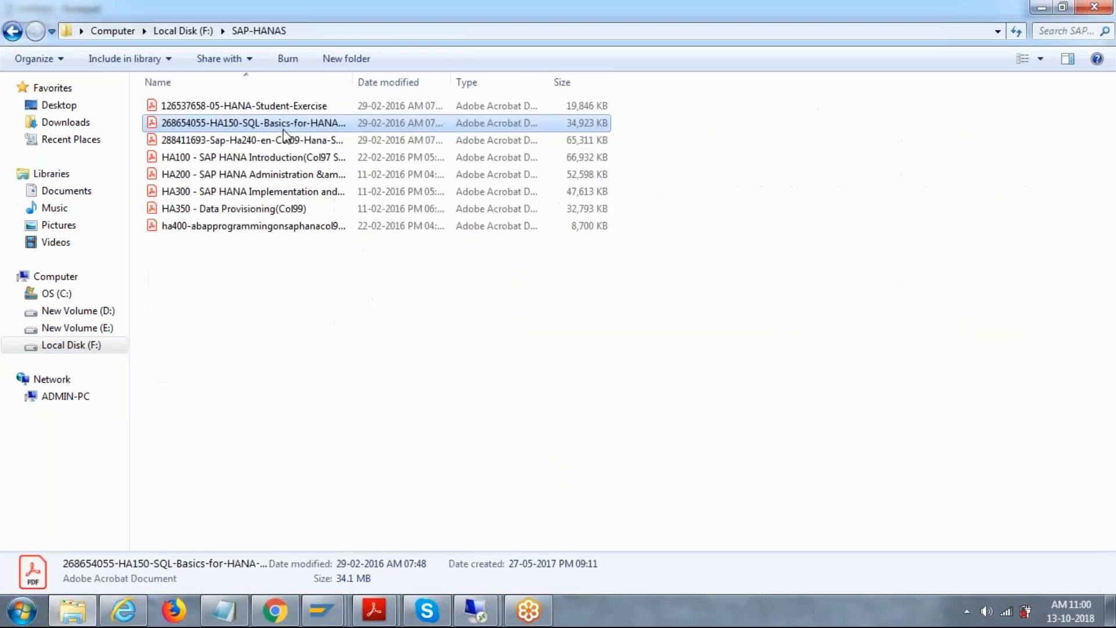
pyautogui.click(265, 107)
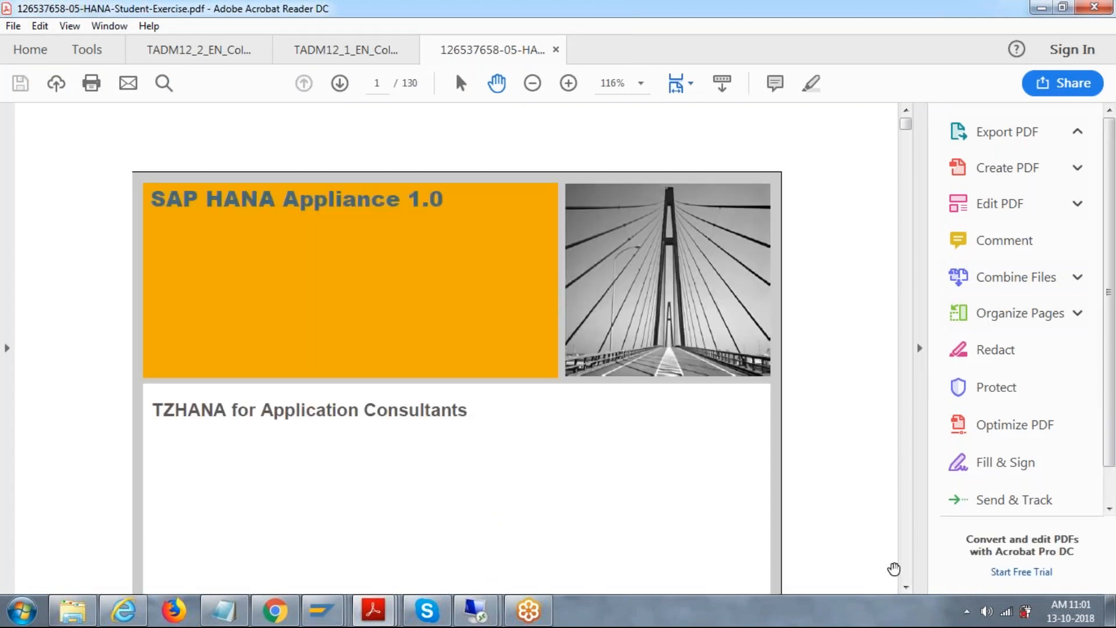
pyautogui.click(906, 586)
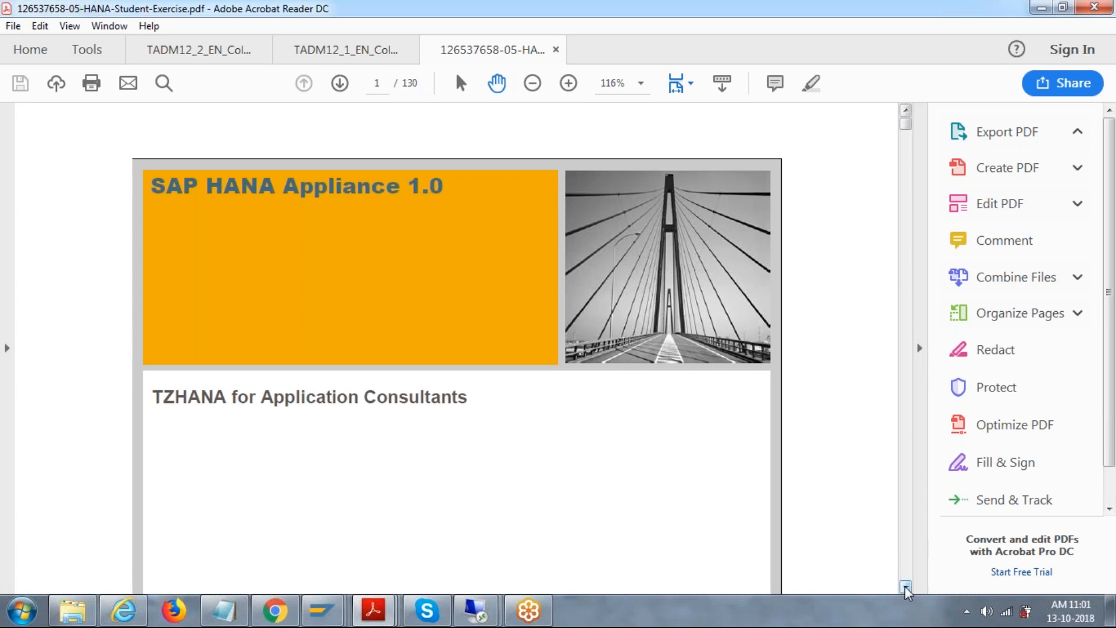
pyautogui.click(911, 517)
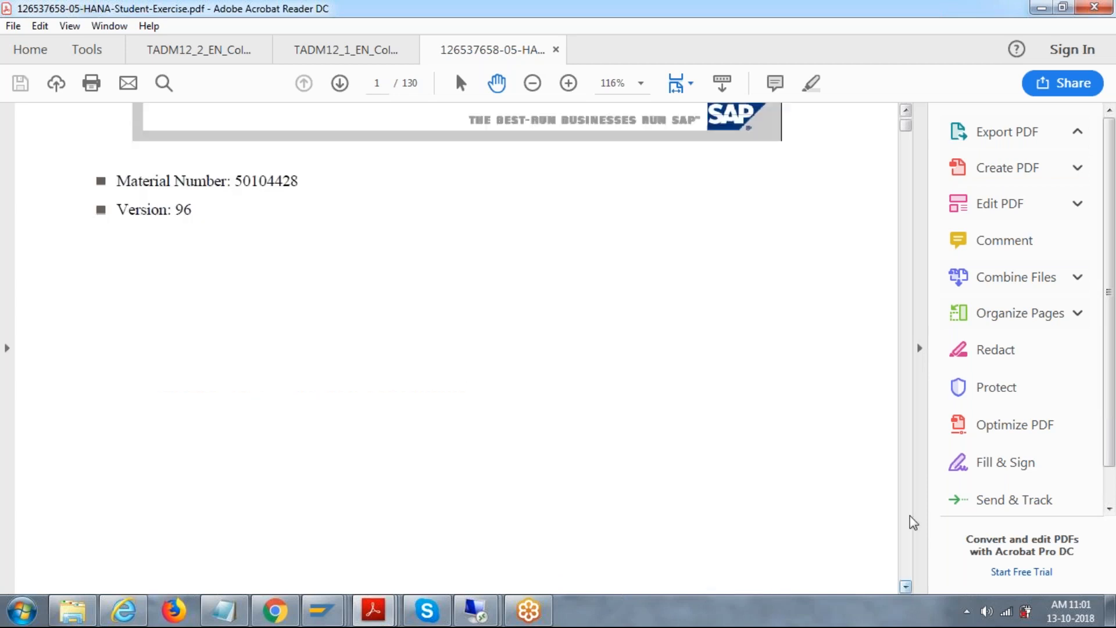
pyautogui.click(908, 517)
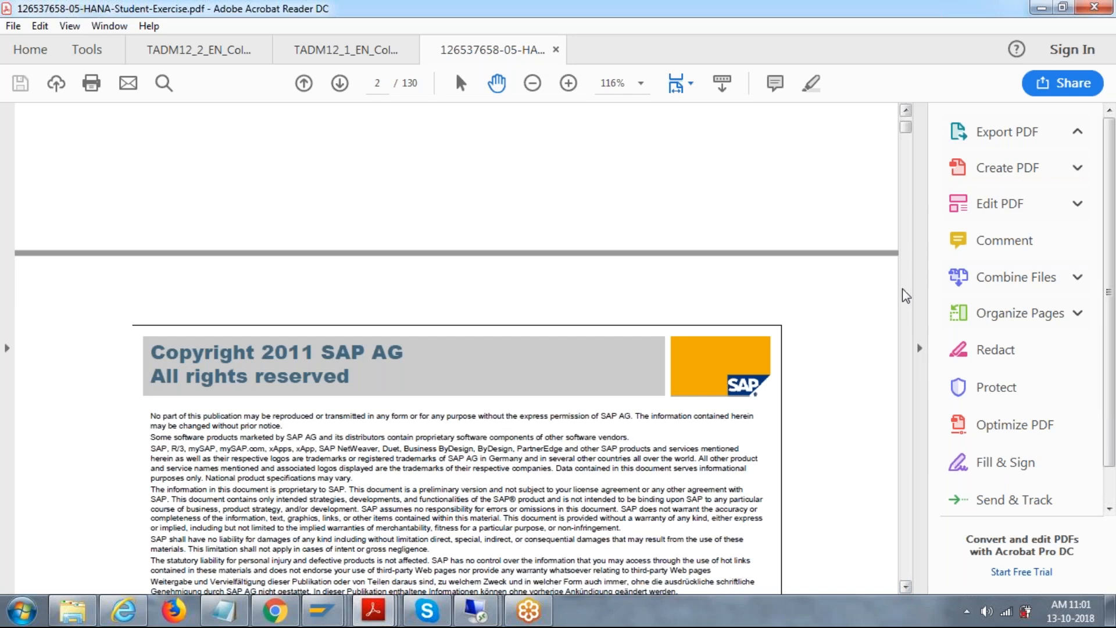
pyautogui.scroll(-10, 889, 130)
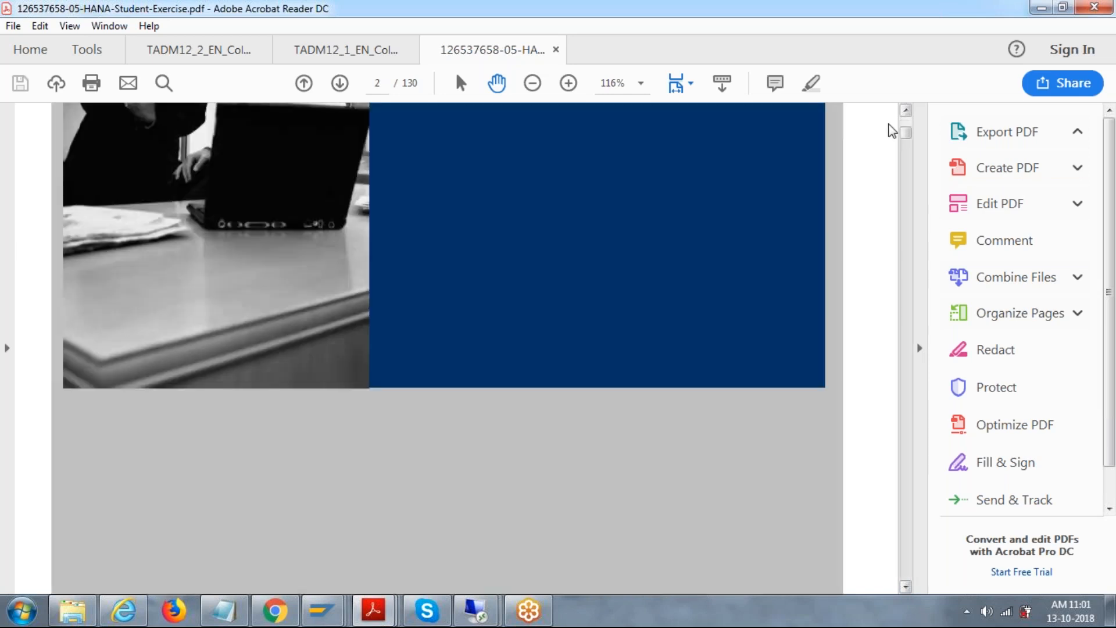
pyautogui.scroll(-10, 889, 130)
pyautogui.moveTo(906, 124); pyautogui.dragTo(907, 123)
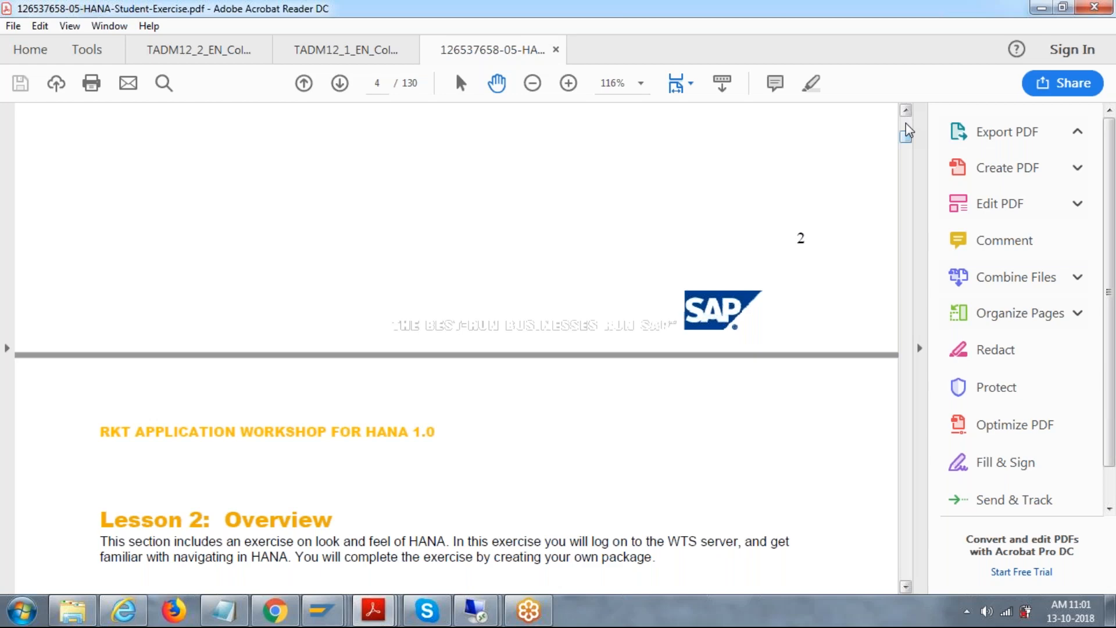
pyautogui.click(907, 124)
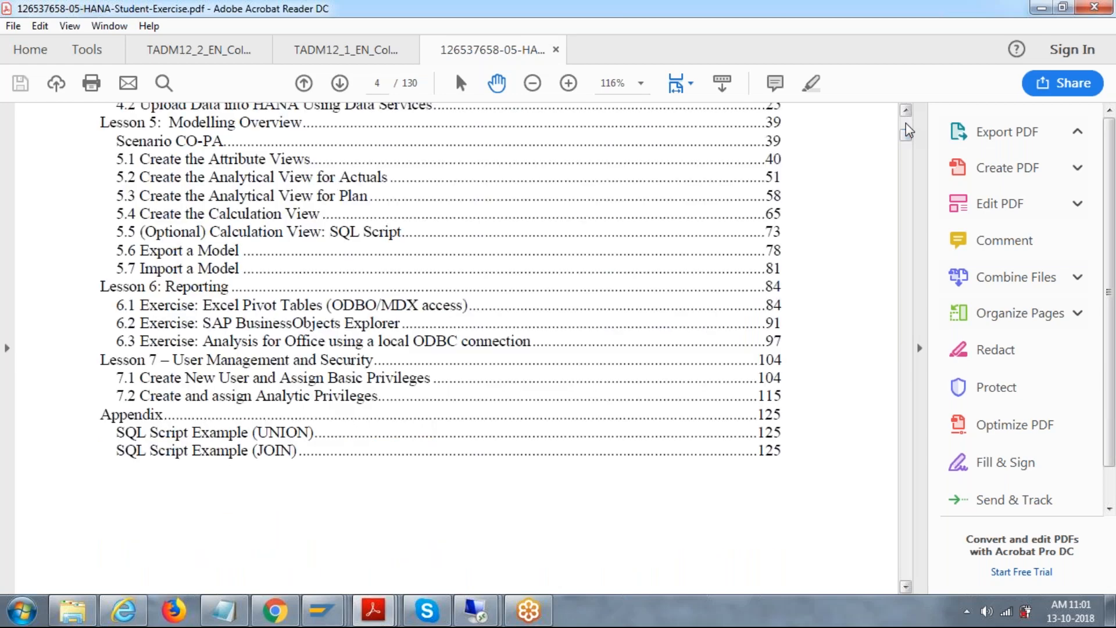
# Step: Page through the 2.1 Exercise from its start to step 12
pyautogui.click(908, 386)
pyautogui.click(907, 389)
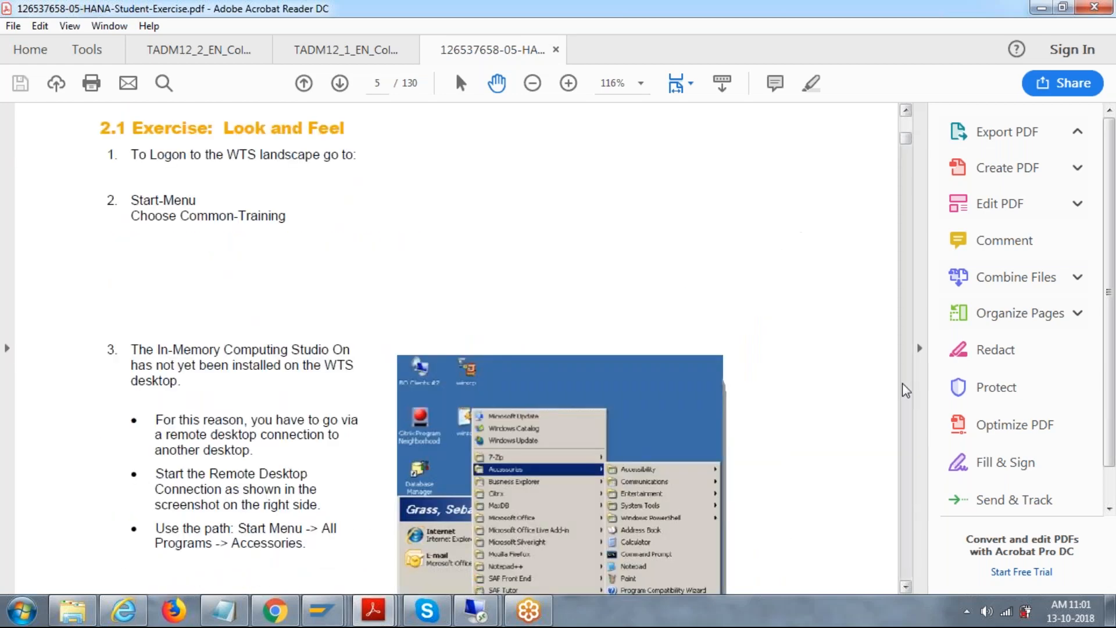
pyautogui.click(907, 390)
pyautogui.click(906, 135)
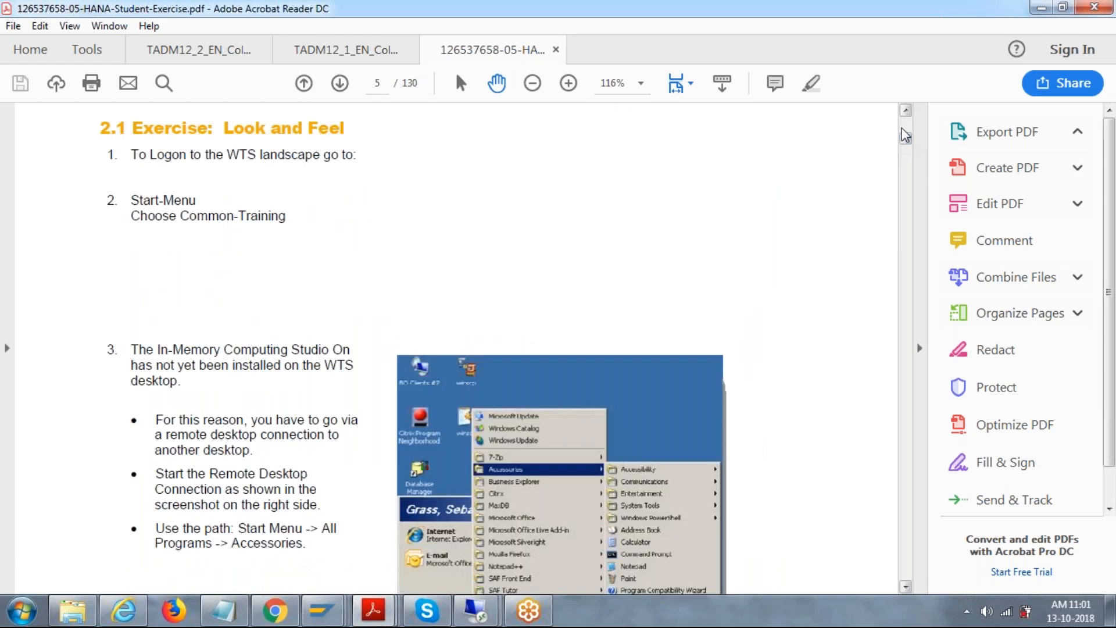
pyautogui.click(906, 579)
pyautogui.click(905, 576)
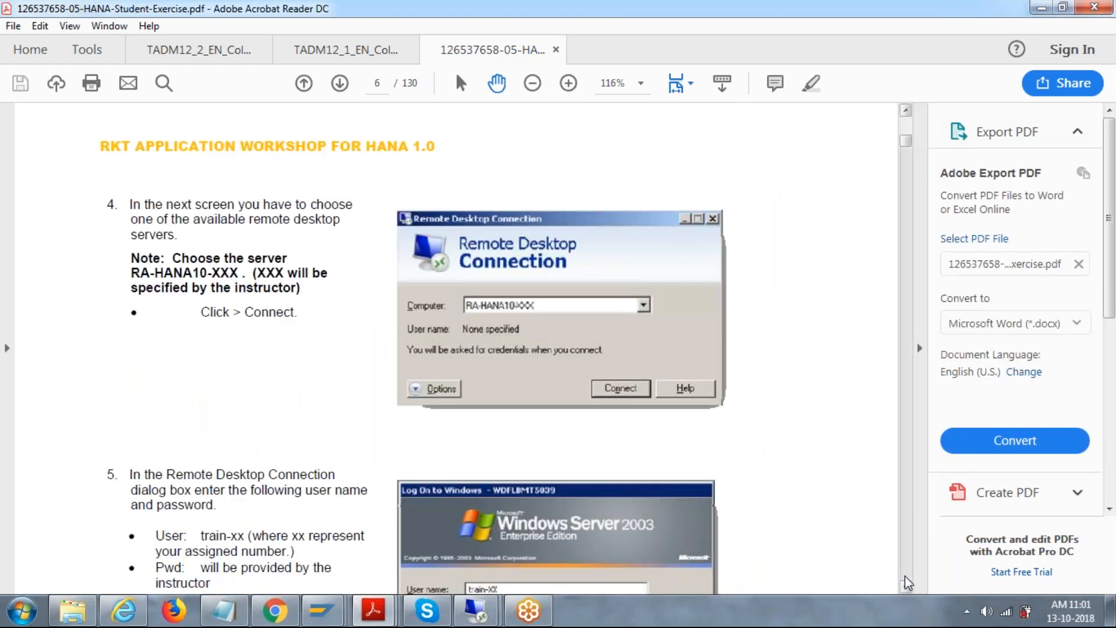
pyautogui.click(905, 577)
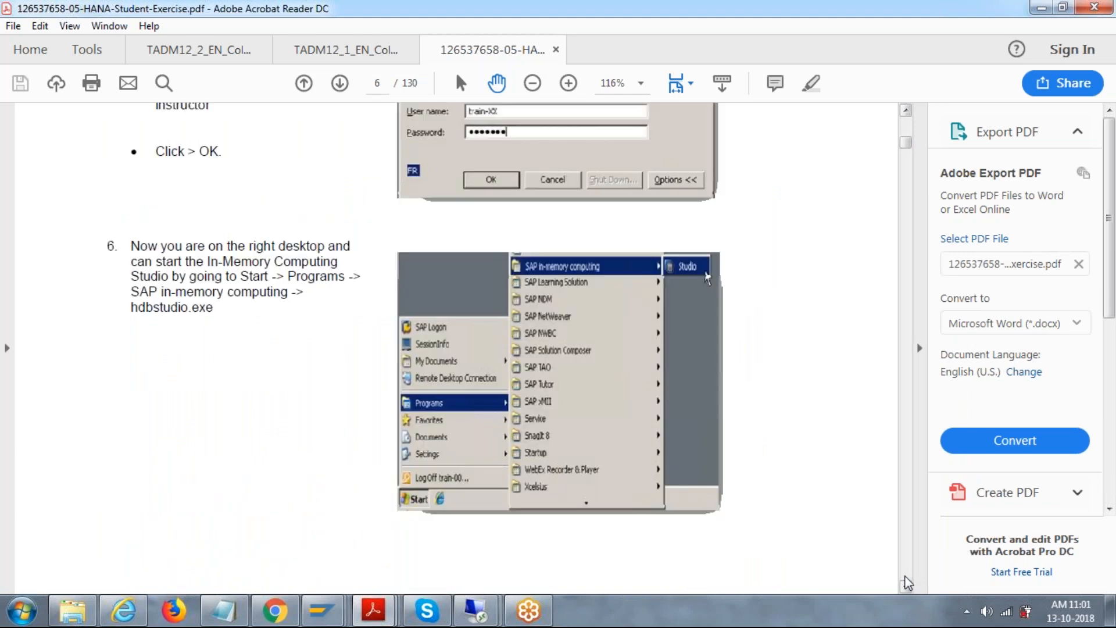
pyautogui.click(905, 577)
pyautogui.click(906, 577)
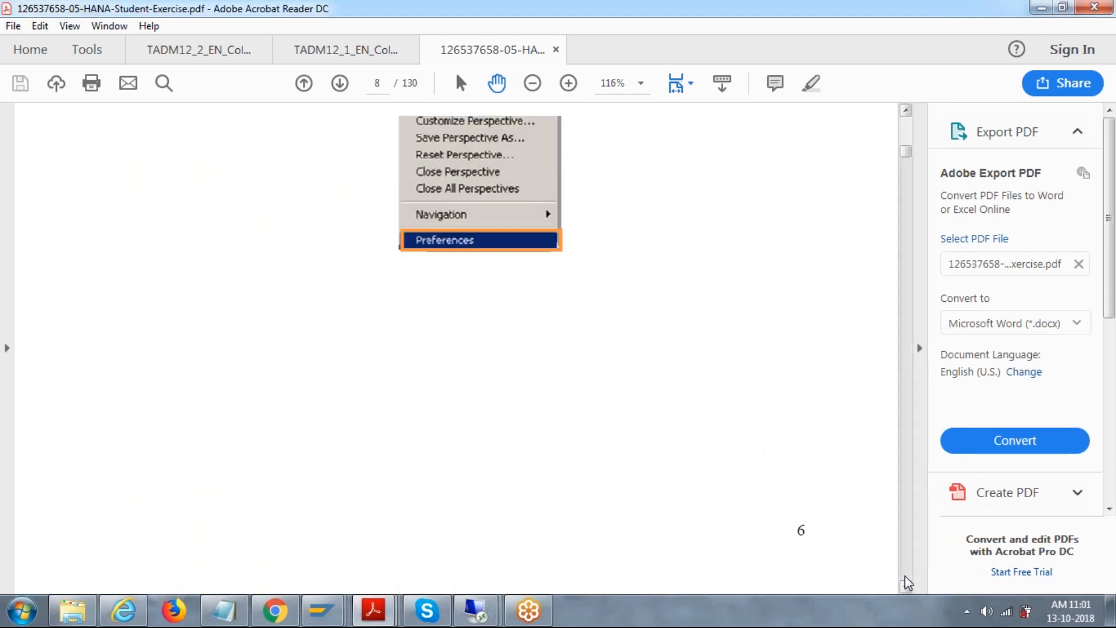
pyautogui.click(905, 577)
pyautogui.click(905, 577)
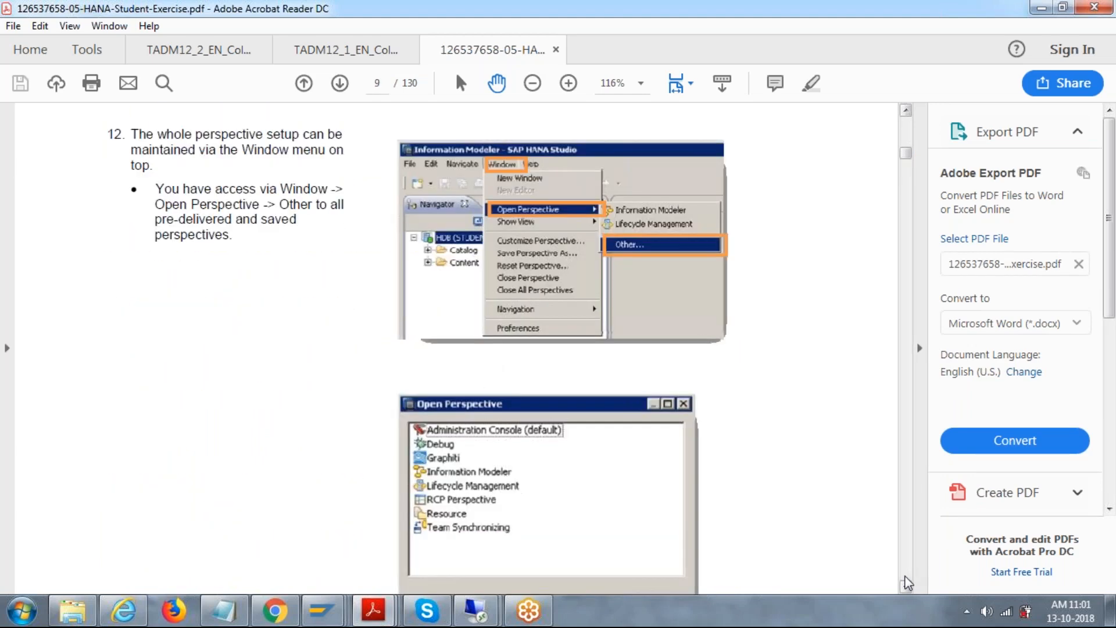
# Step: Continue paging through steps 13–31 and the Tables screenshots to the Configure Import Server dialog
pyautogui.click(906, 577)
pyautogui.click(905, 577)
pyautogui.click(905, 576)
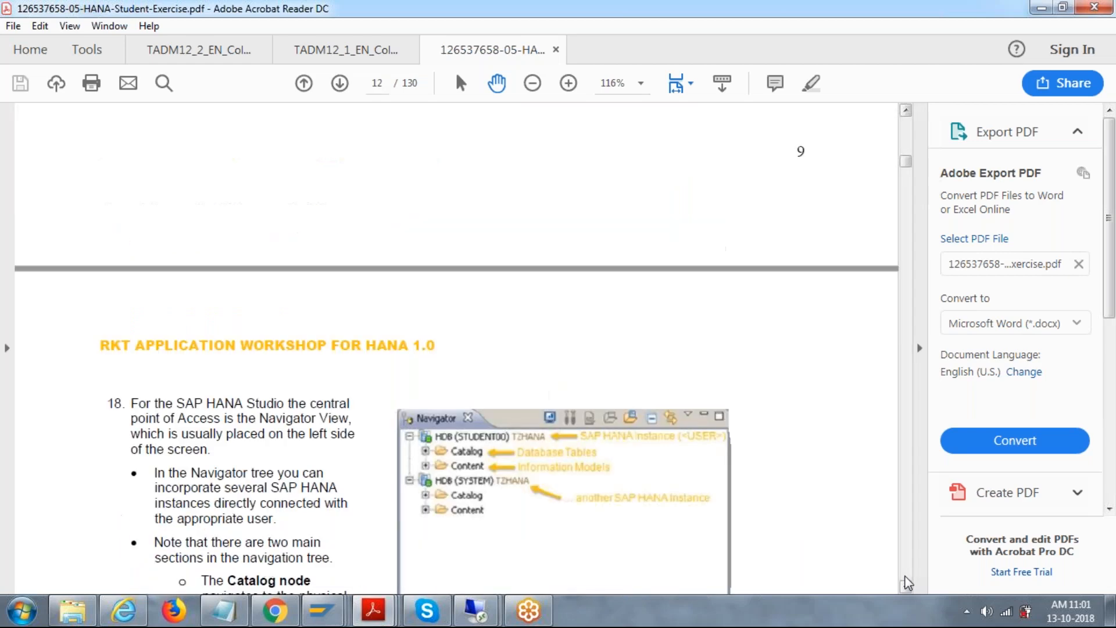
pyautogui.click(905, 577)
pyautogui.click(906, 577)
pyautogui.click(906, 577)
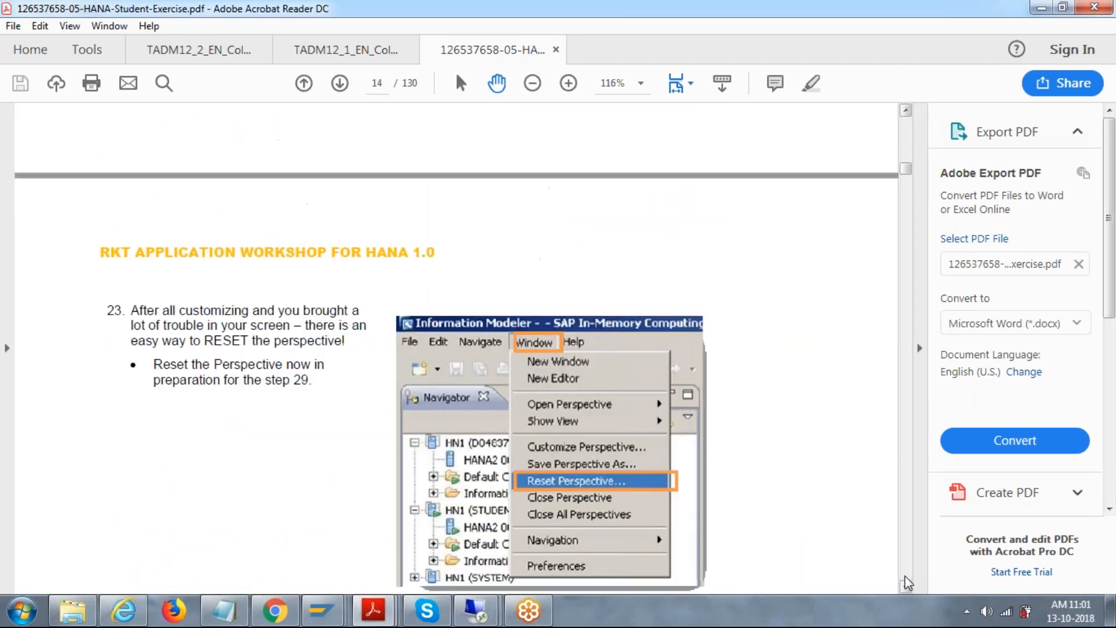
pyautogui.click(905, 577)
pyautogui.click(905, 577)
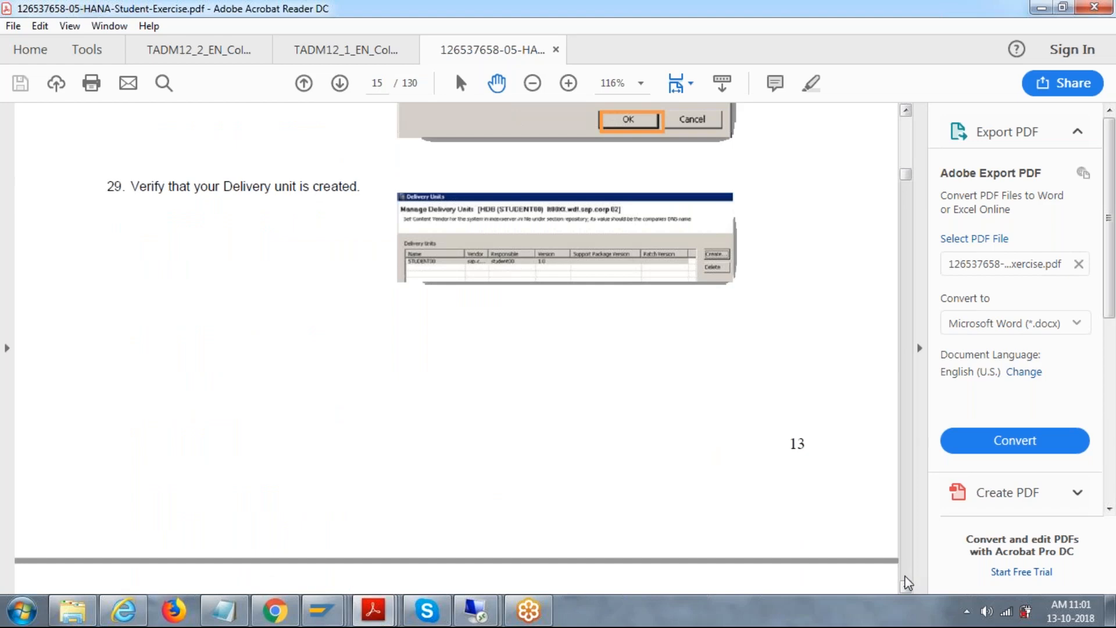
pyautogui.click(905, 577)
pyautogui.click(905, 576)
pyautogui.click(905, 577)
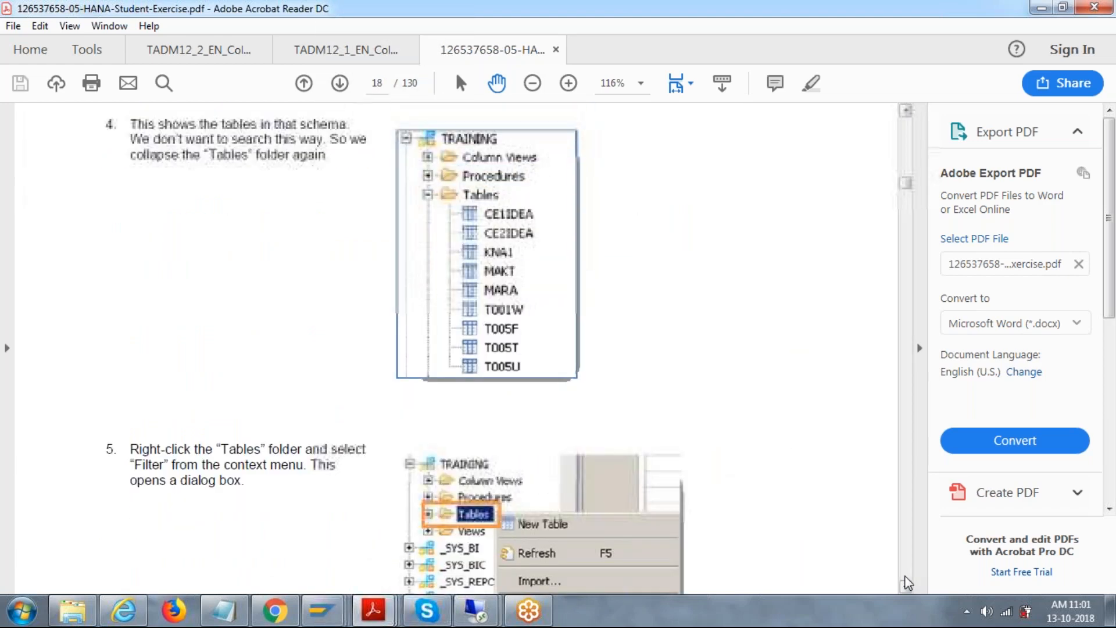
pyautogui.click(906, 577)
pyautogui.click(906, 577)
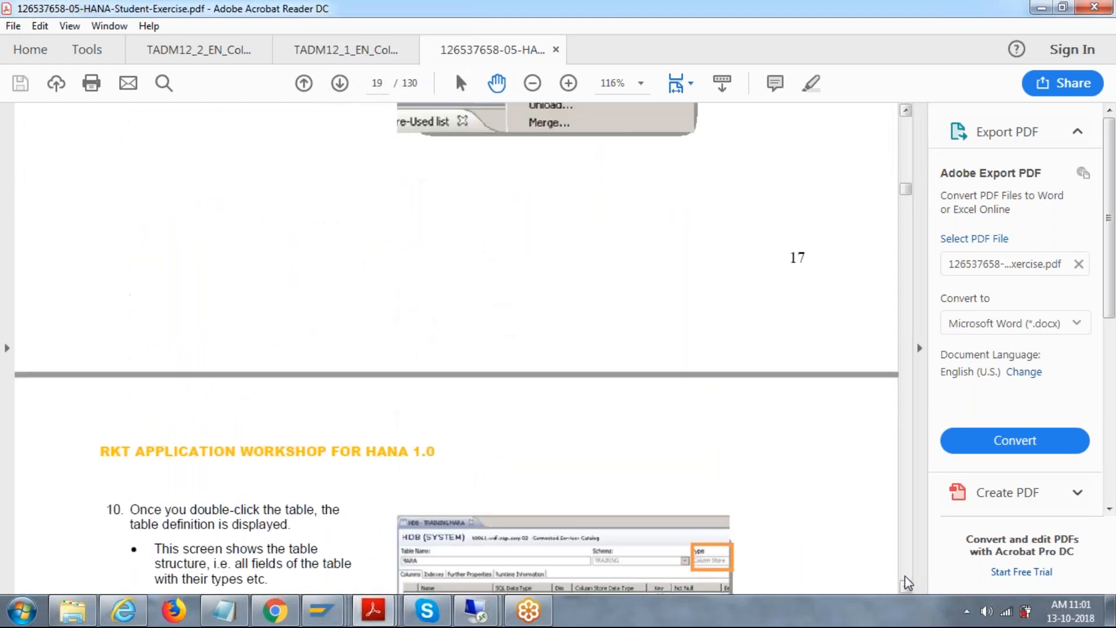
pyautogui.click(906, 577)
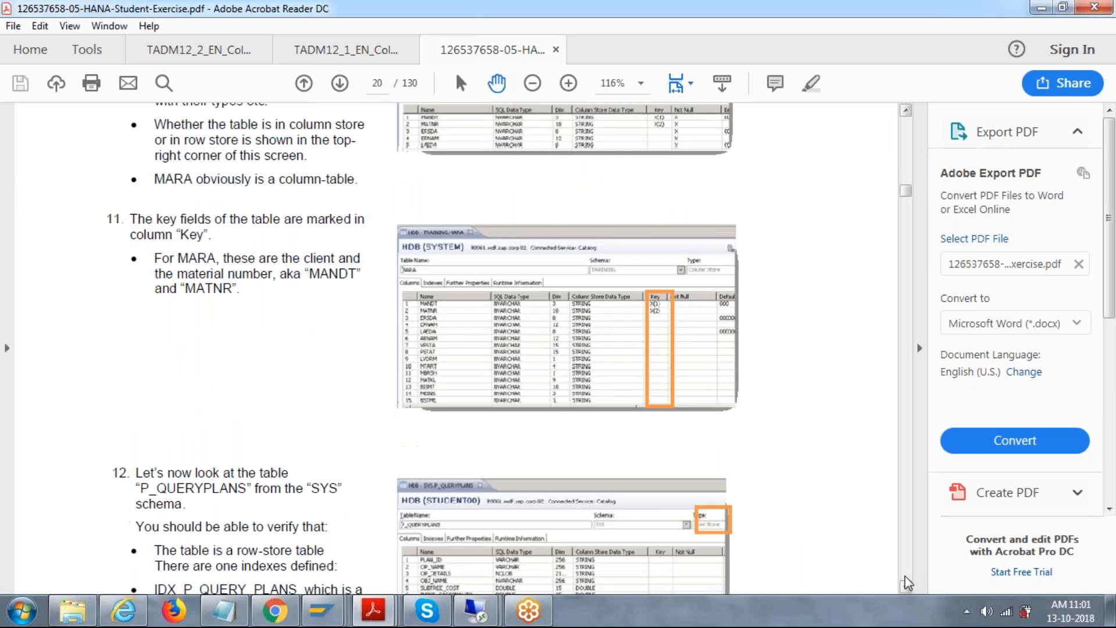
pyautogui.click(905, 577)
pyautogui.click(906, 577)
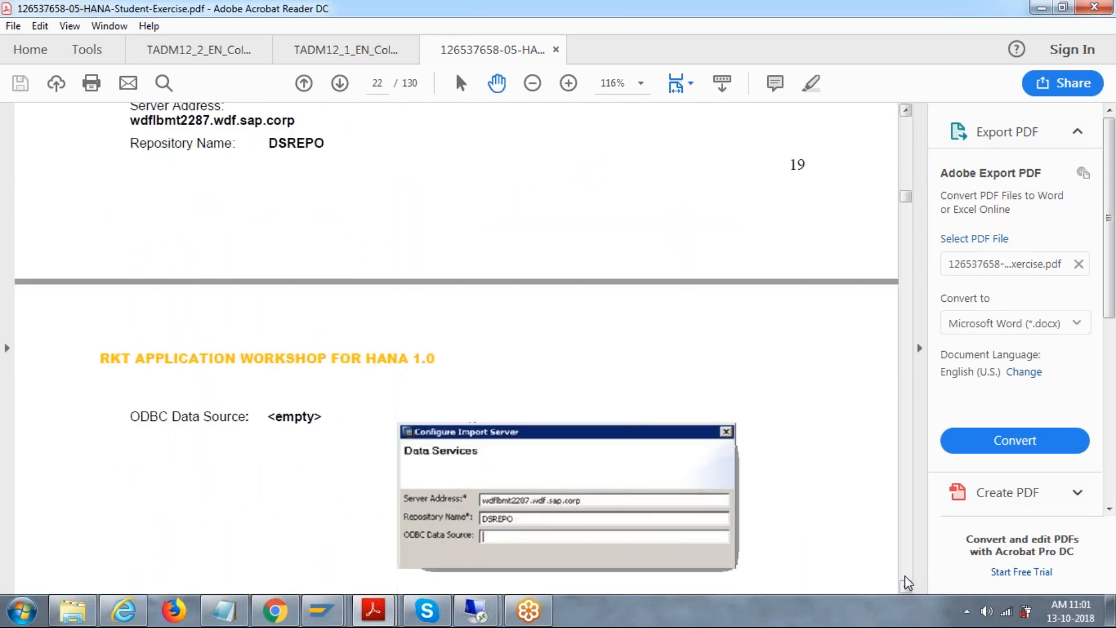